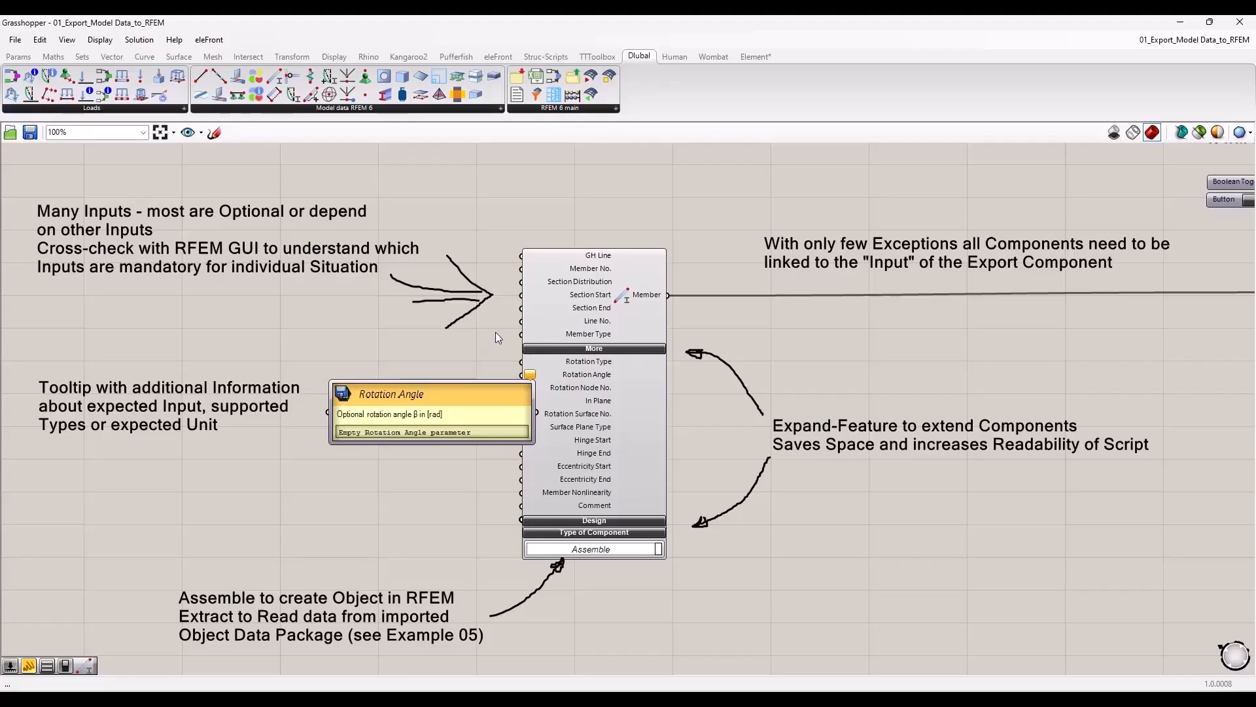
# Examine the Member component's inputs and the notes on optional inputs, input tooltips and the Assemble type
pyautogui.scroll(-1, 435, 323)
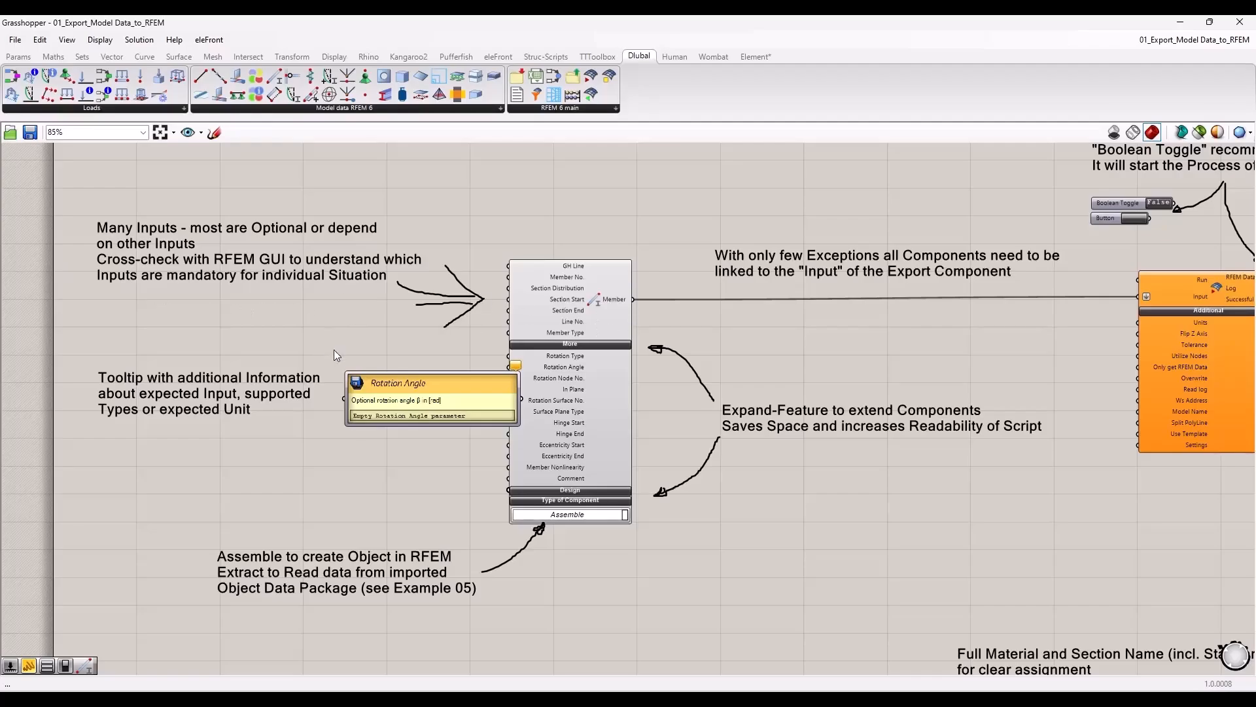
pyautogui.scroll(3, 304, 409)
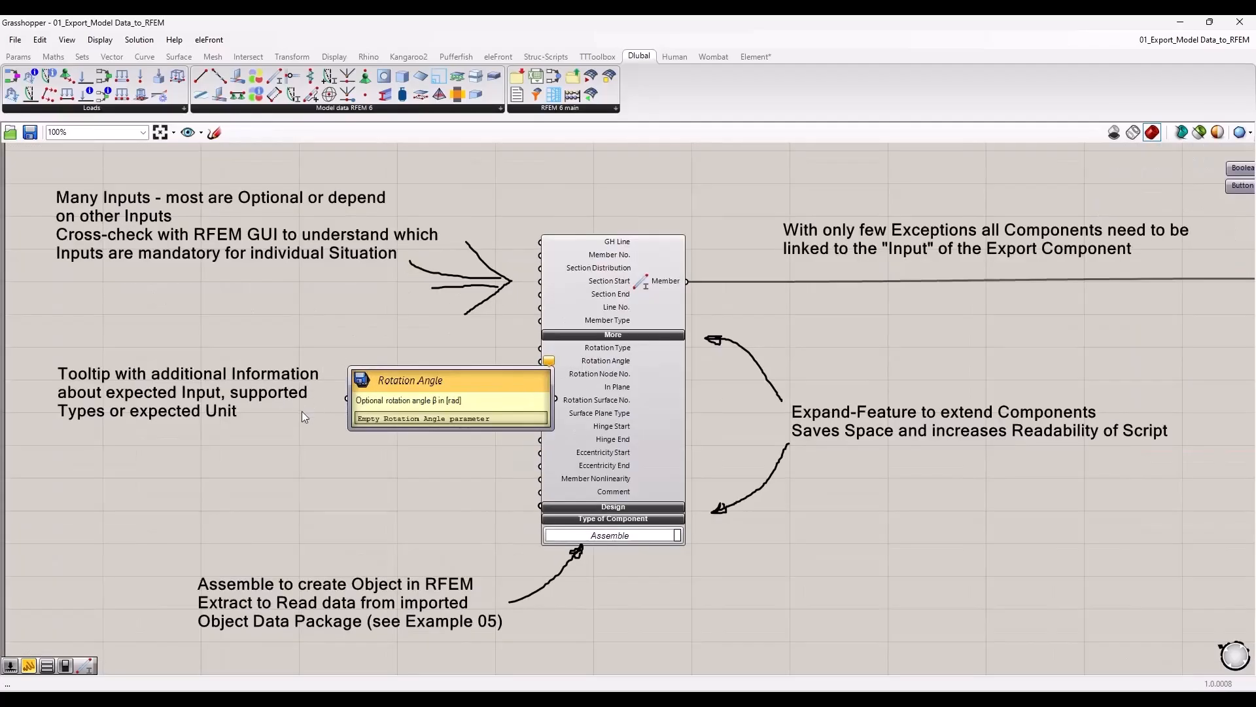
pyautogui.moveTo(282, 431); pyautogui.dragTo(297, 416, button='right')
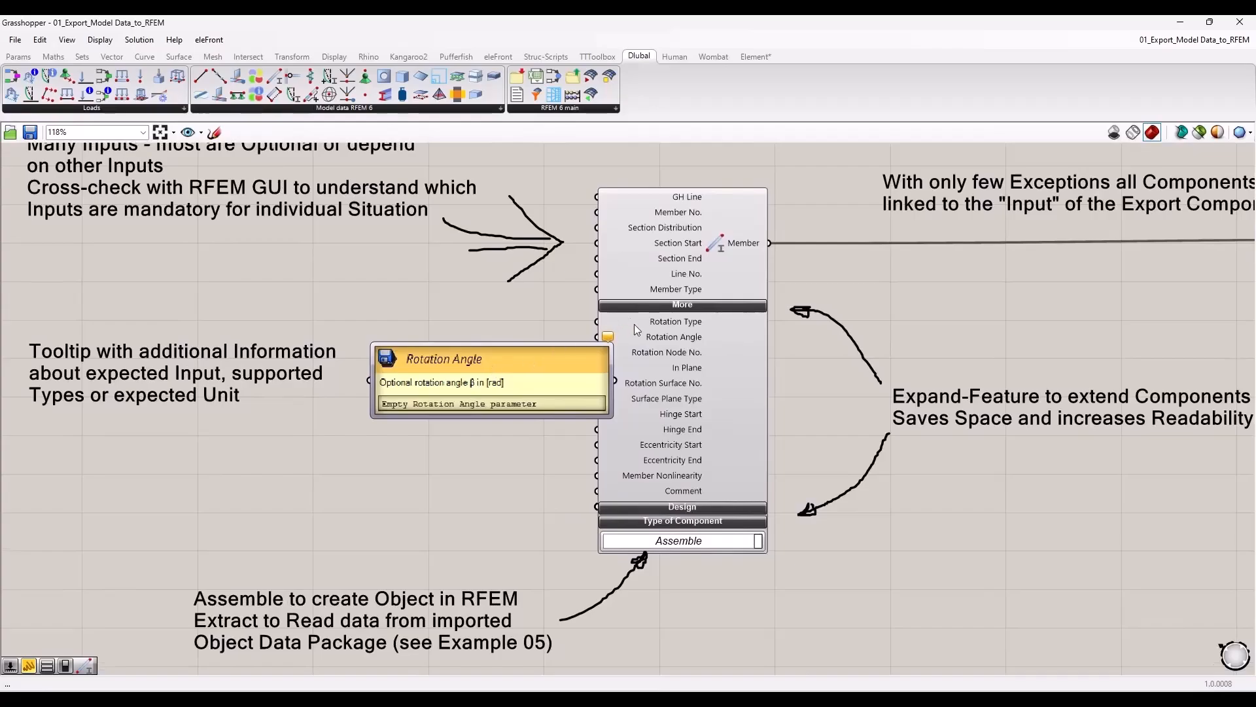
pyautogui.moveTo(512, 298); pyautogui.dragTo(481, 314, button='right')
pyautogui.scroll(2, 575, 356)
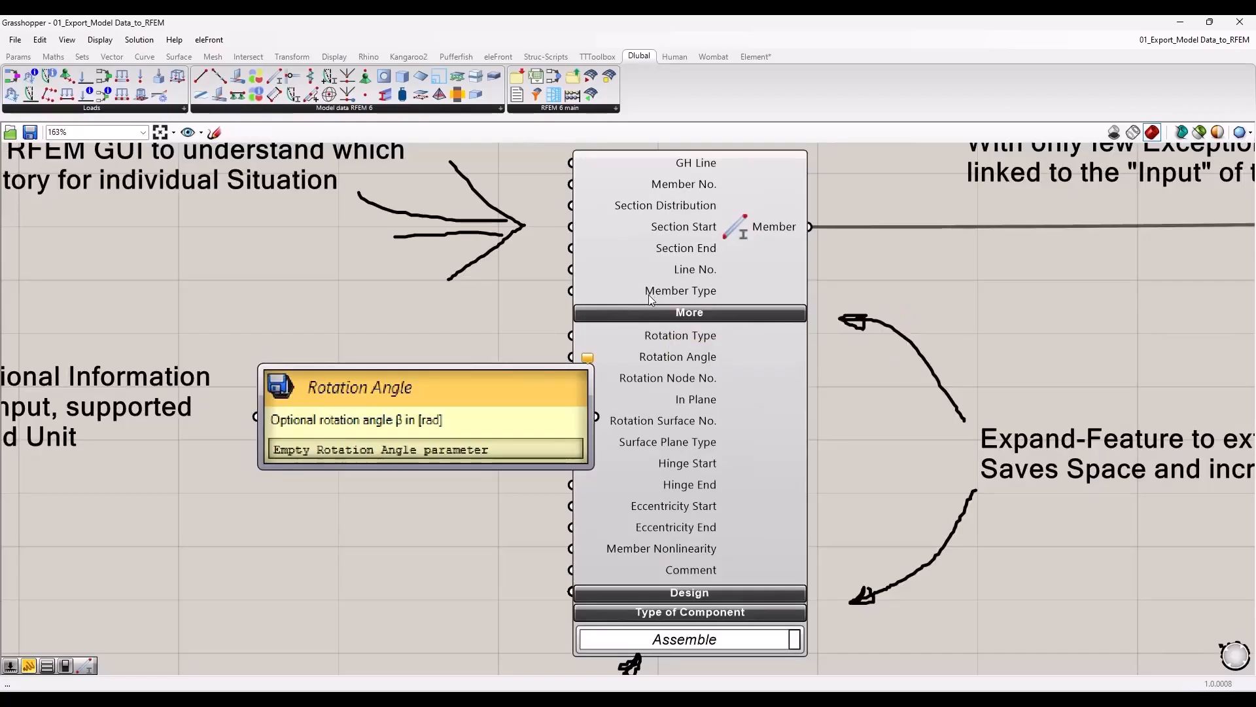
pyautogui.scroll(-1, 583, 325)
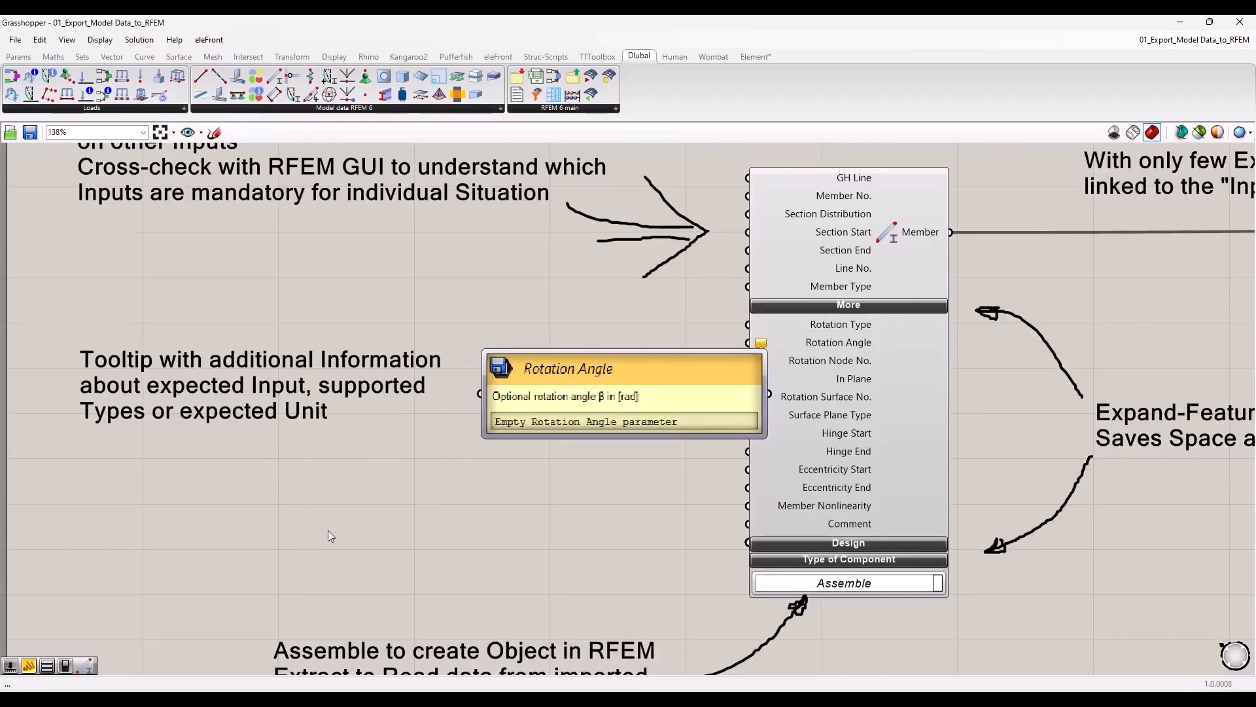
# Add a Value List and connect it to the Member component's Member Type input
pyautogui.moveTo(793, 285)
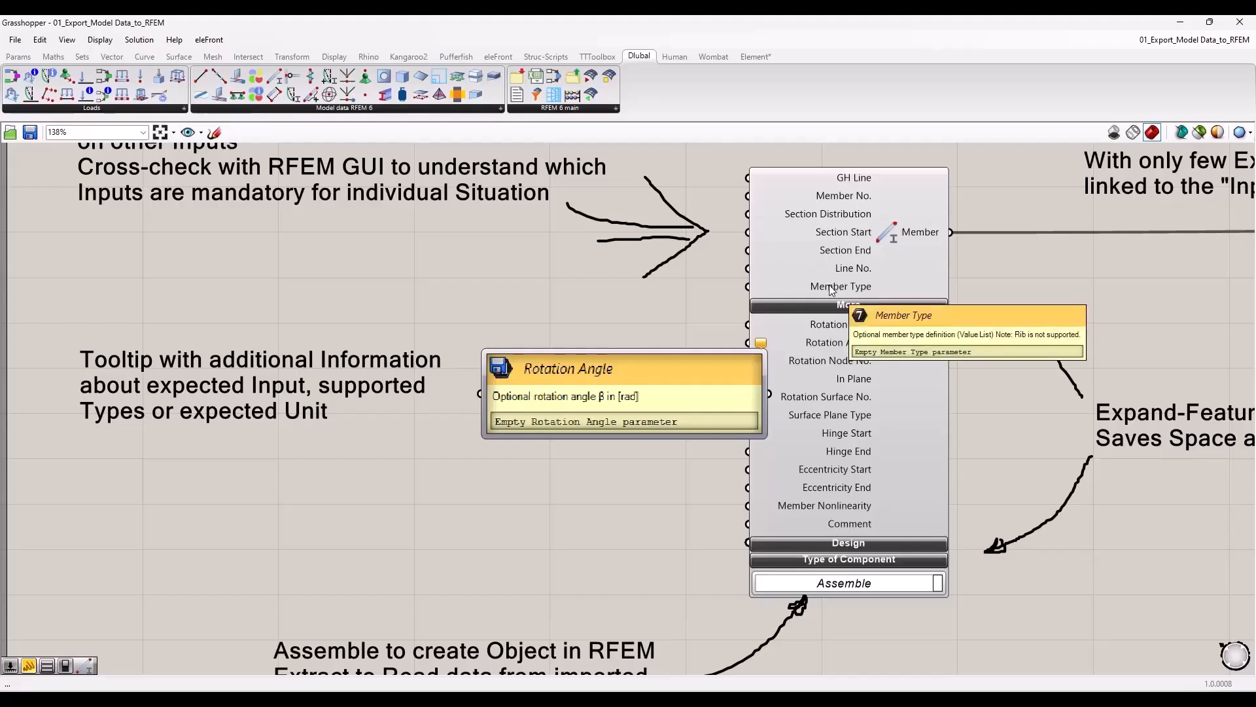
pyautogui.doubleClick(509, 292)
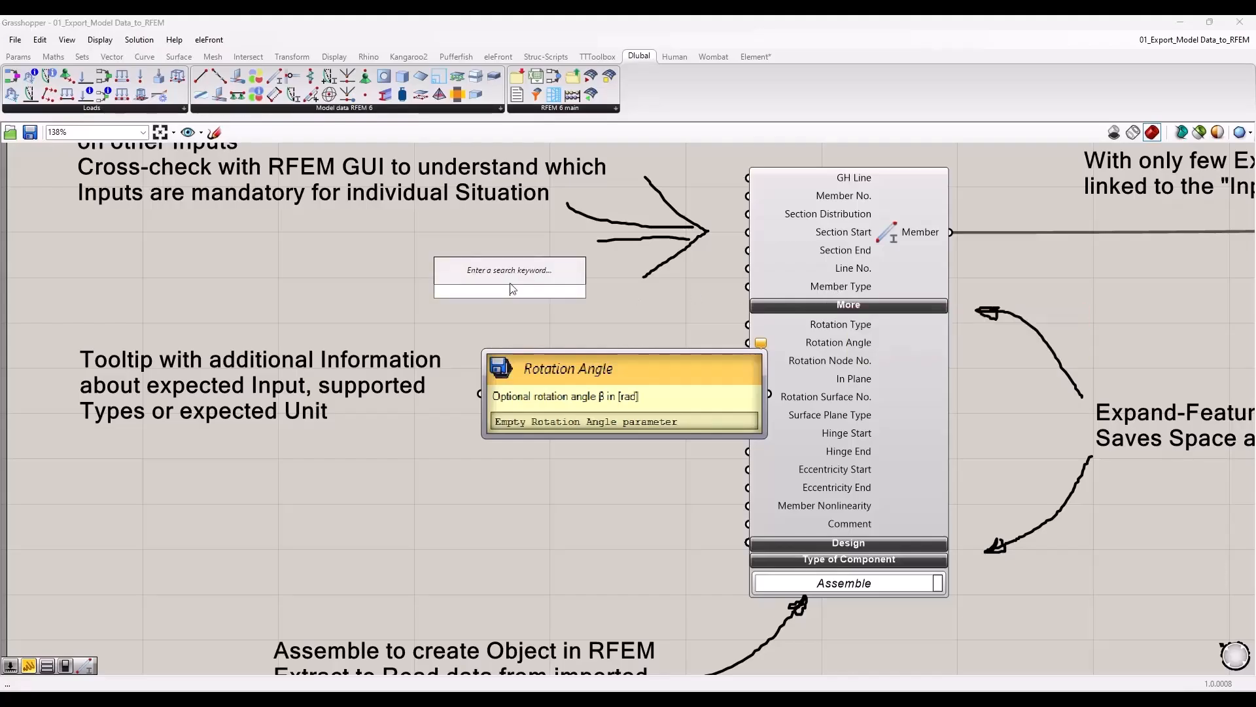
pyautogui.write('val')
pyautogui.click(504, 279)
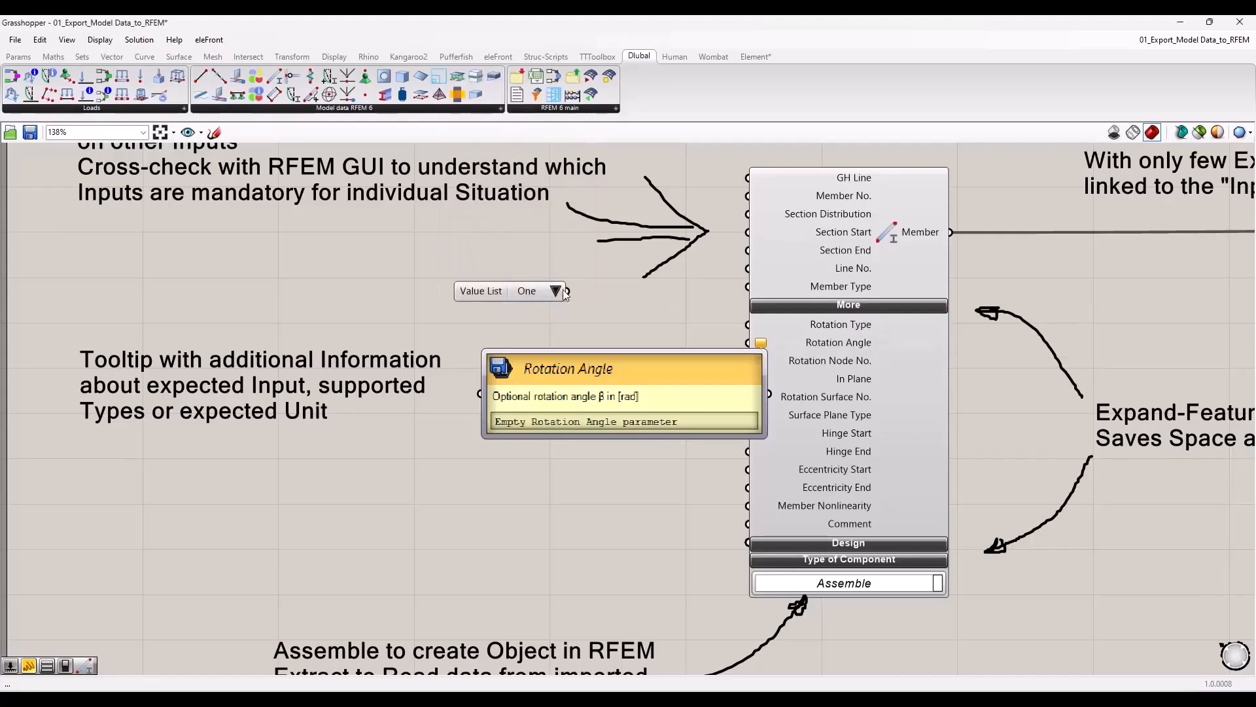
pyautogui.moveTo(567, 291); pyautogui.dragTo(749, 287)
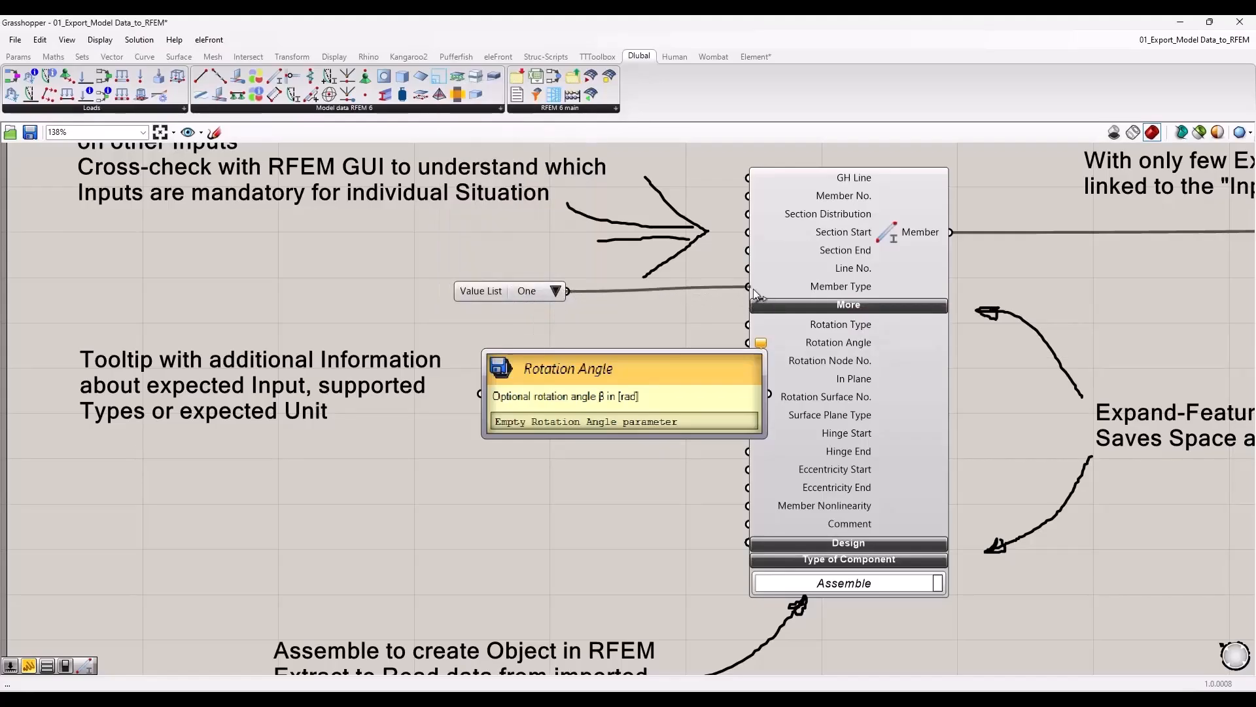
# Review the member type options offered by the connected Value List and delete the list
pyautogui.moveTo(637, 294); pyautogui.dragTo(511, 274)
pyautogui.click(545, 276)
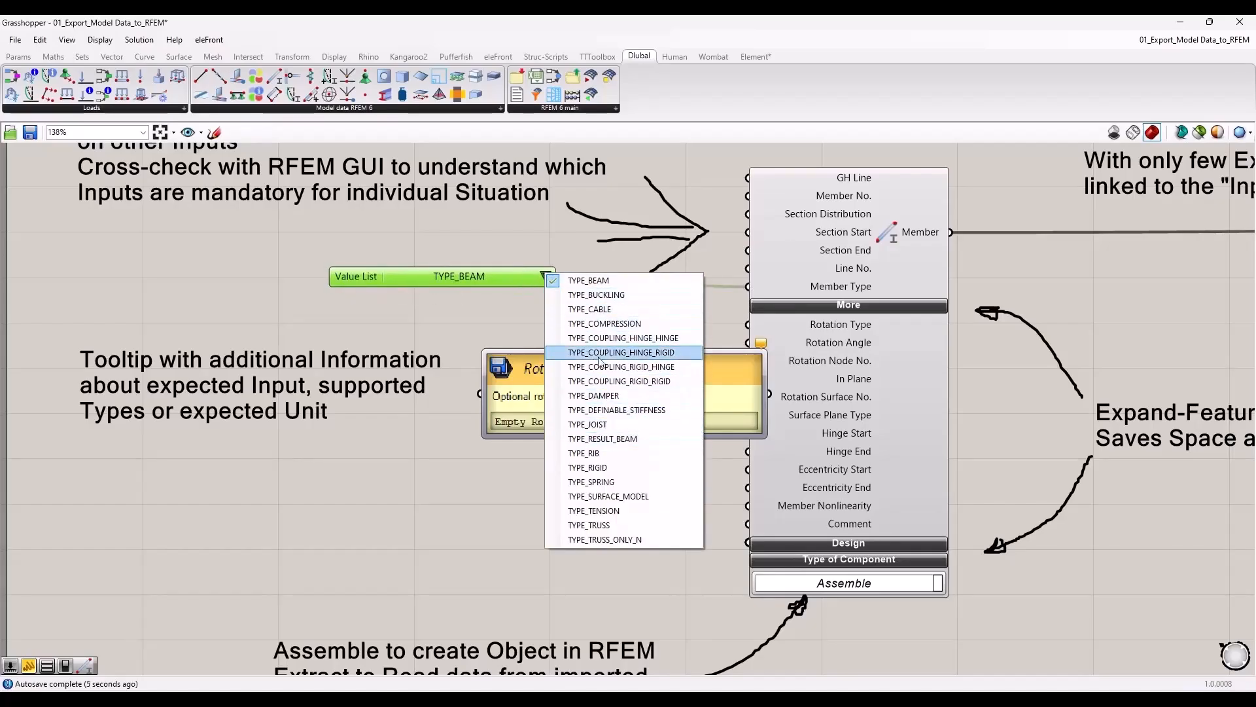
pyautogui.click(465, 277)
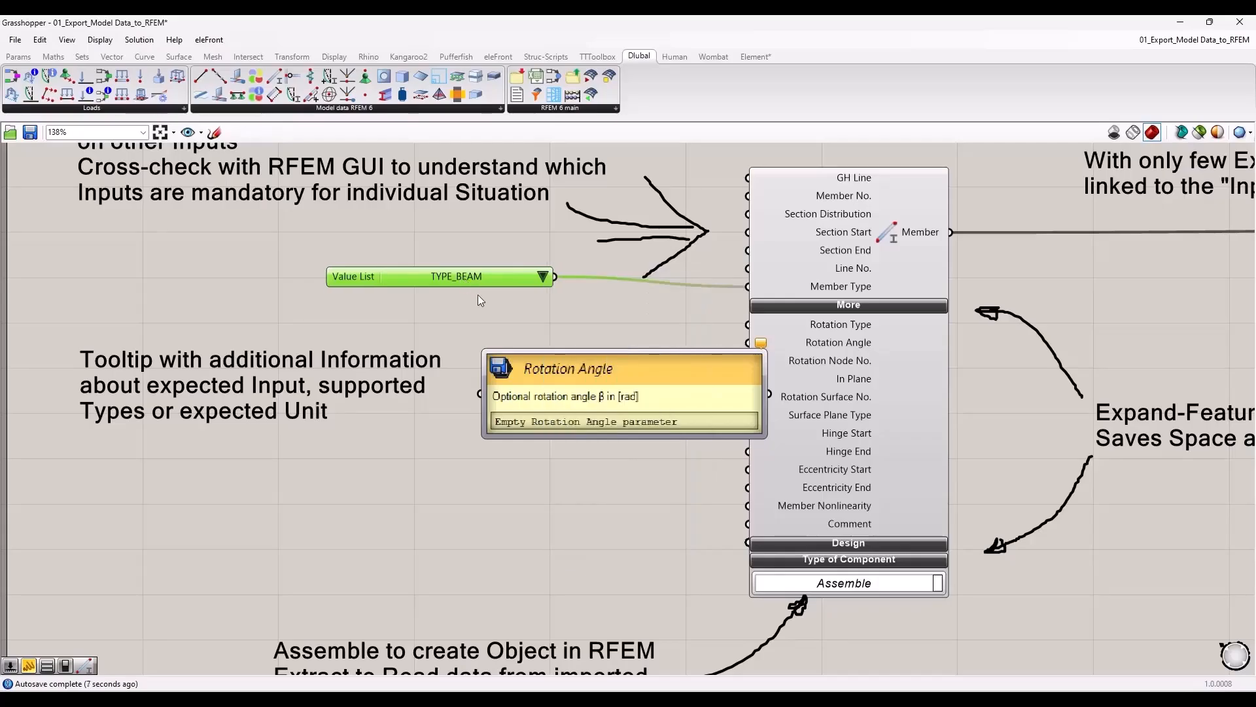
pyautogui.press('Delete')
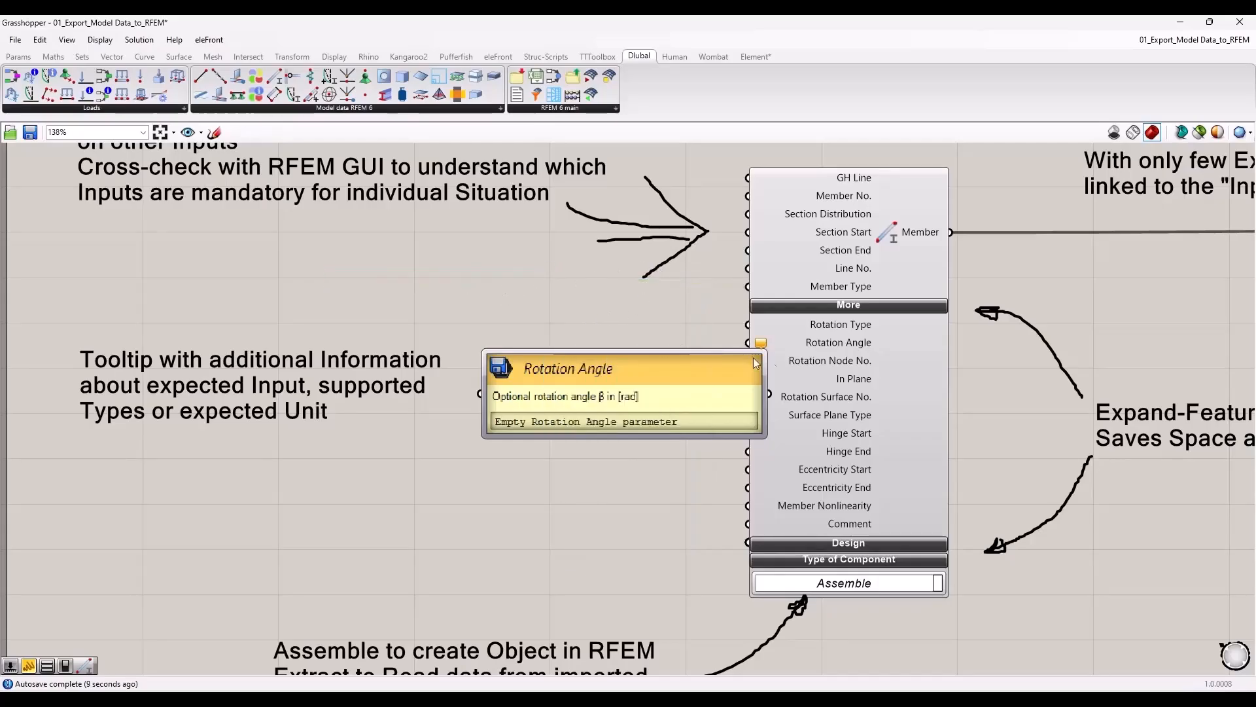
# Examine the Member component's Rotation Angle input, its expandable sections and its link to the Export component
pyautogui.moveTo(801, 344)
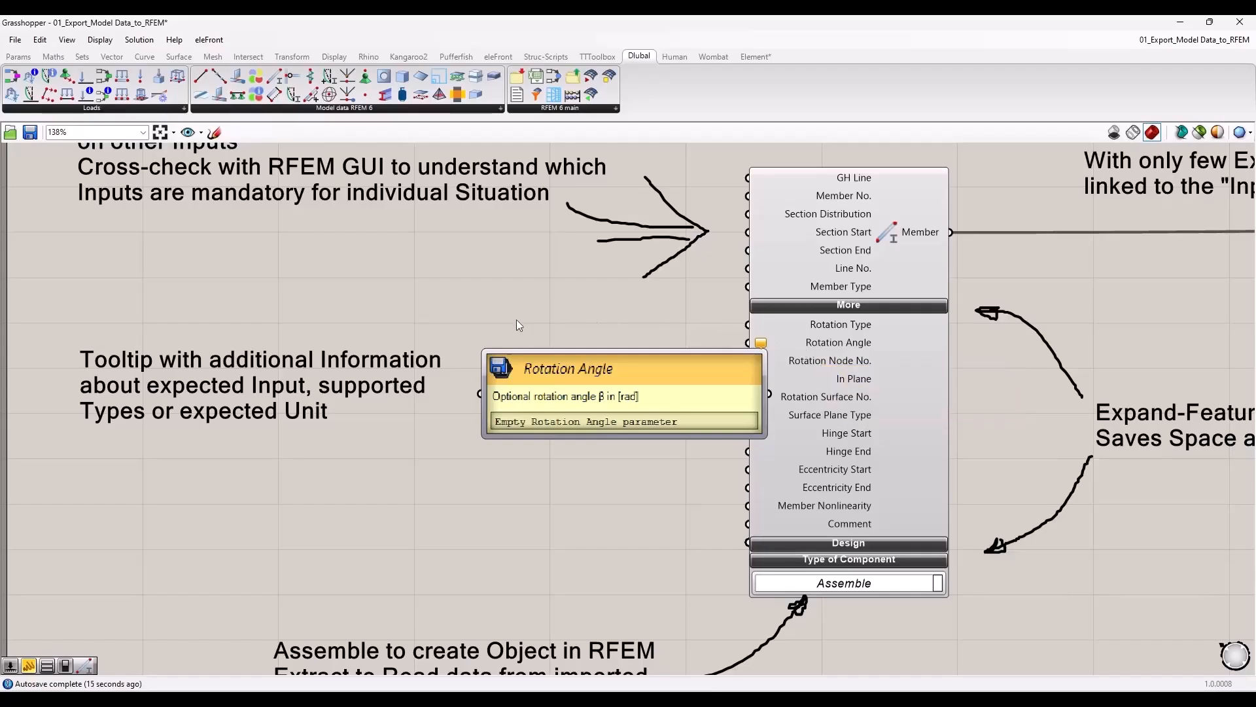
pyautogui.scroll(-3, 515, 333)
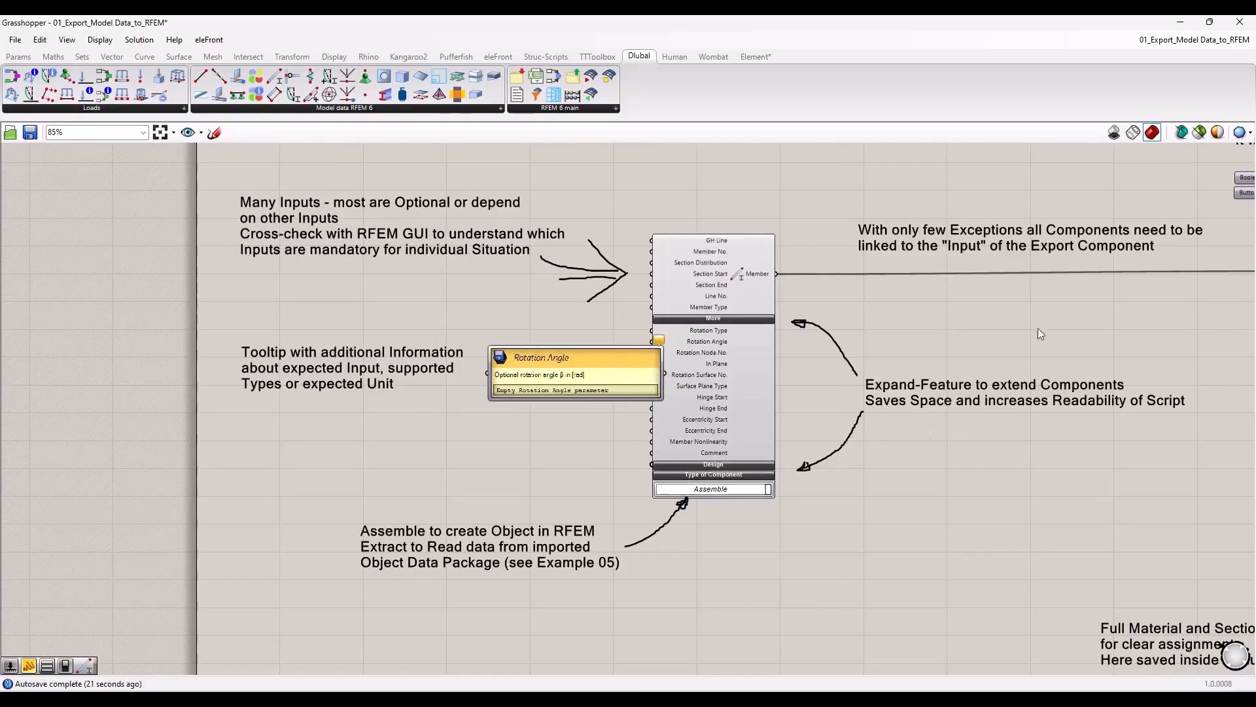
pyautogui.moveTo(1003, 323); pyautogui.dragTo(849, 332, button='right')
pyautogui.scroll(3, 696, 381)
pyautogui.moveTo(615, 381); pyautogui.dragTo(558, 419, button='right')
pyautogui.scroll(-2, 337, 547)
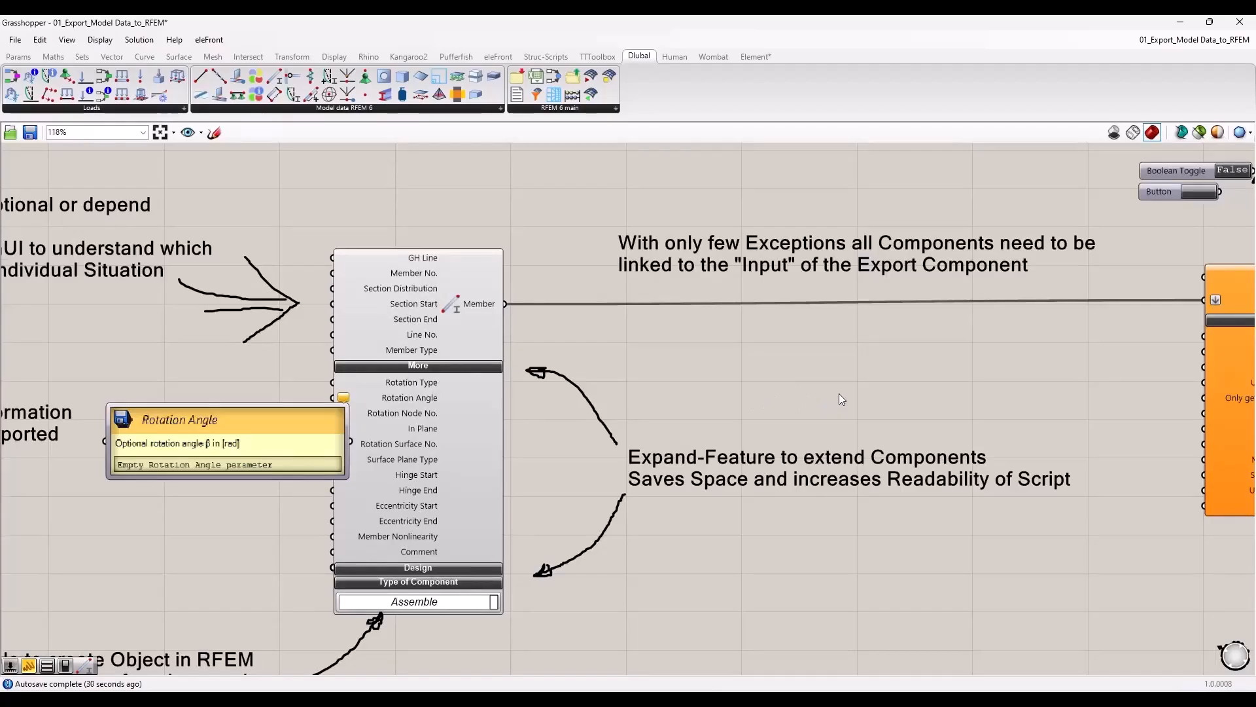
pyautogui.moveTo(842, 390); pyautogui.dragTo(765, 390, button='right')
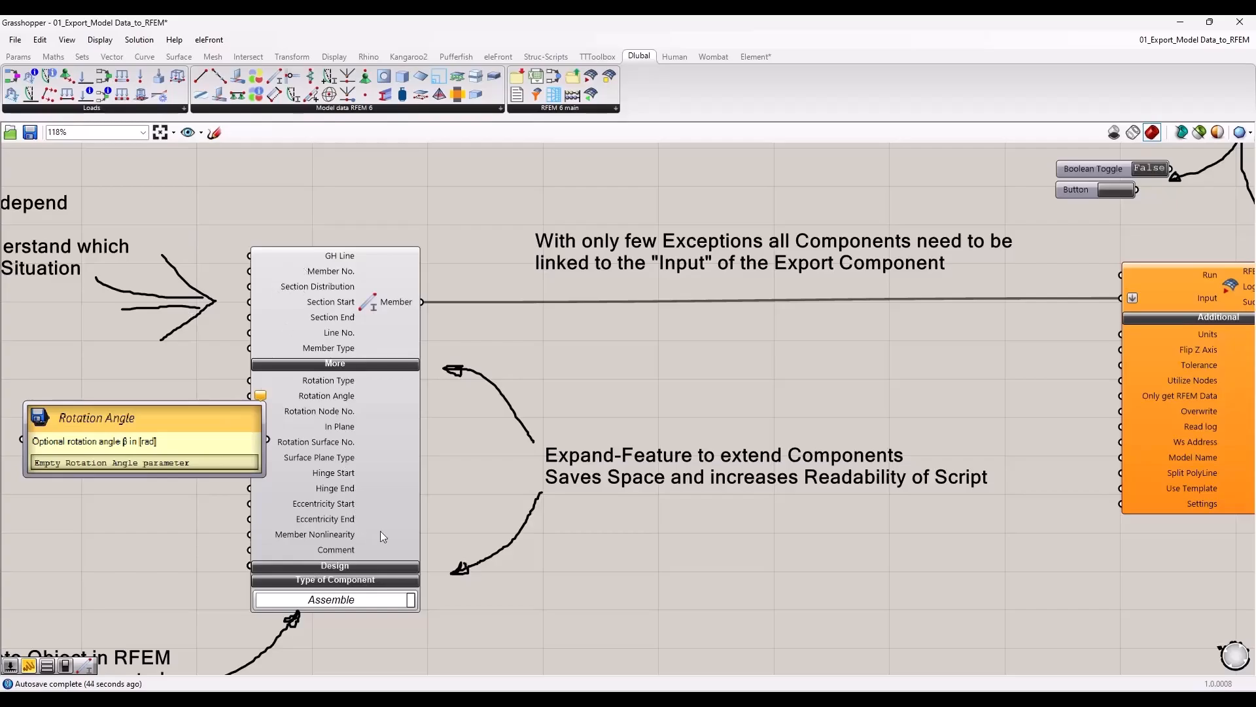
pyautogui.scroll(-2, 393, 512)
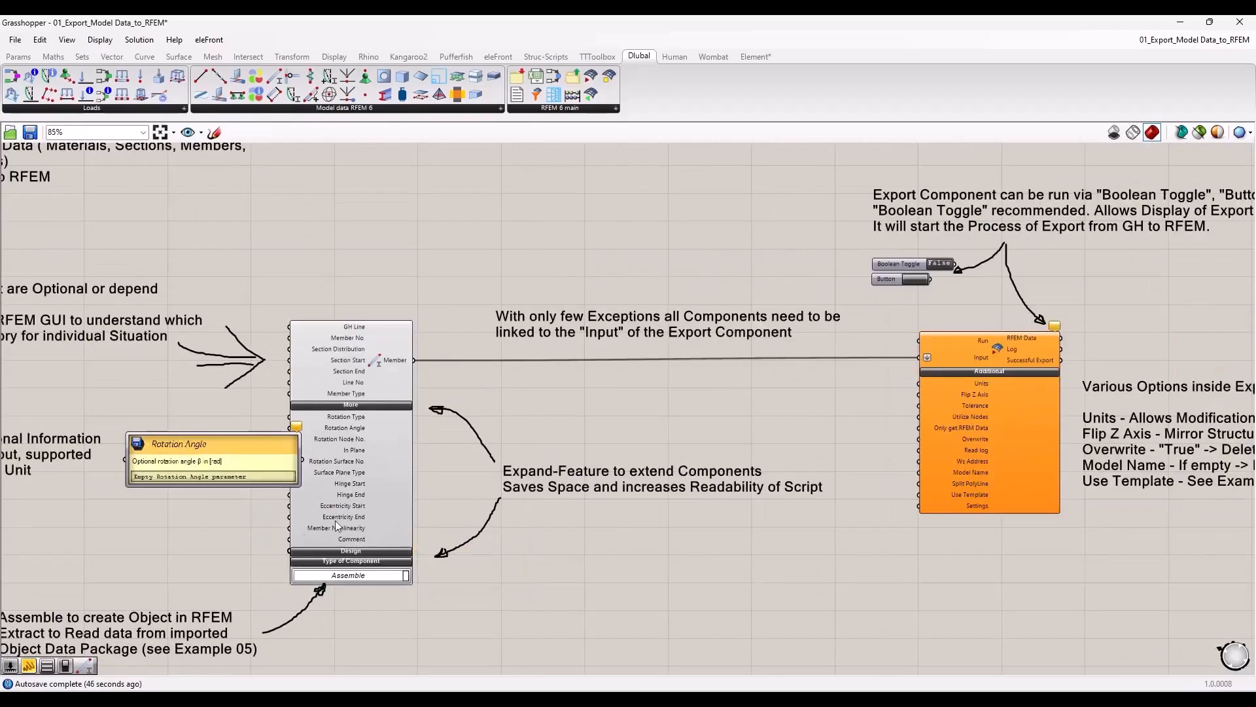
pyautogui.moveTo(175, 538); pyautogui.dragTo(277, 503, button='right')
pyautogui.moveTo(674, 371); pyautogui.dragTo(587, 373, button='right')
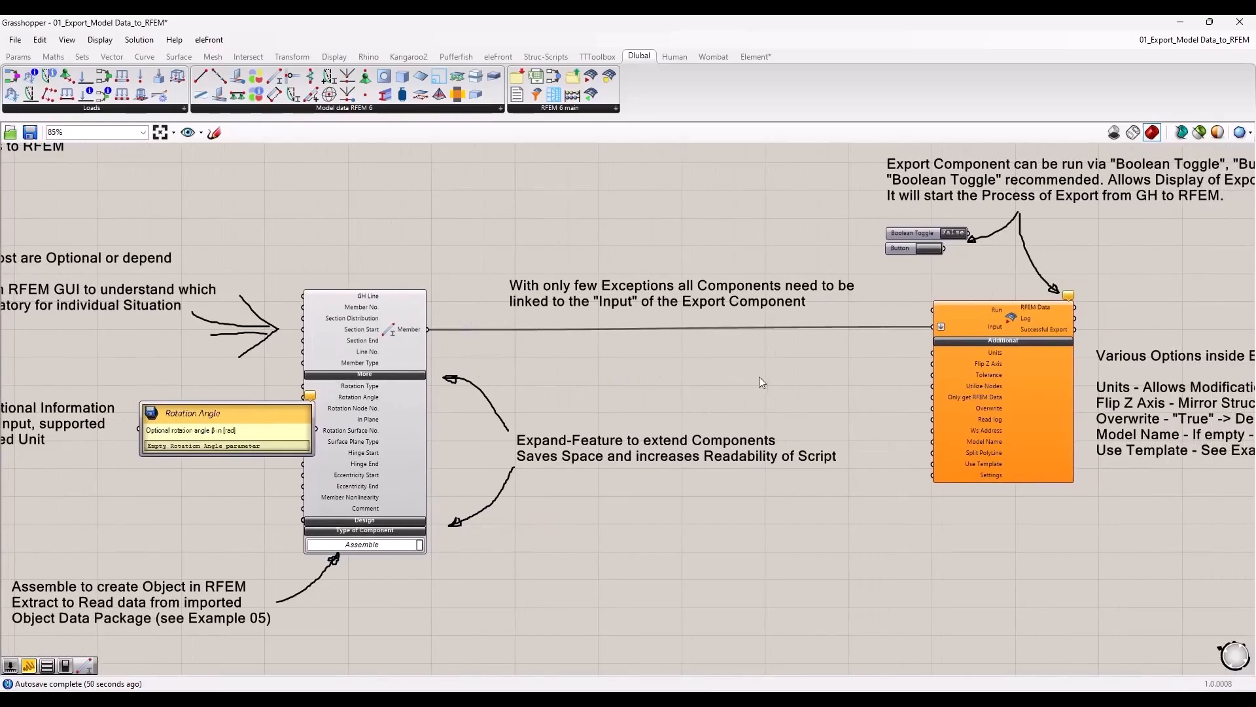
pyautogui.moveTo(850, 366); pyautogui.dragTo(854, 435, button='right')
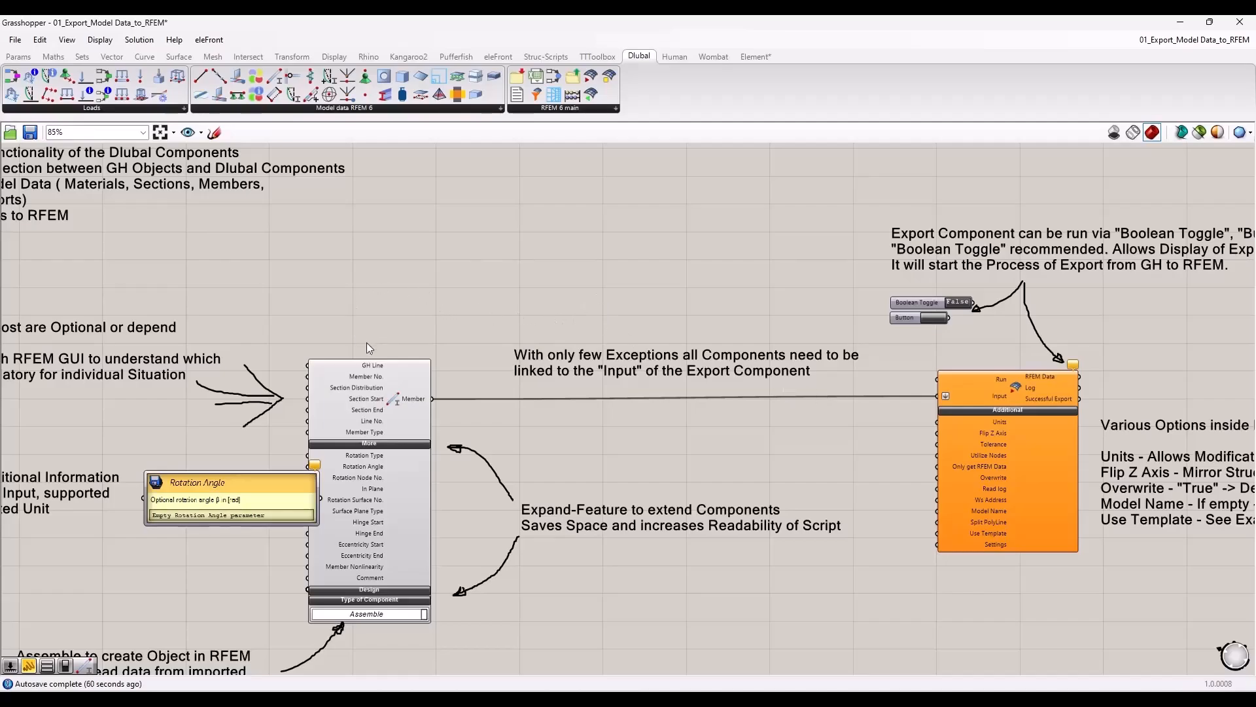
# Inspect the Member component up close and look up the Nodal Support component among the RFEM 6 model data components
pyautogui.scroll(2, 378, 408)
pyautogui.scroll(2, 378, 408)
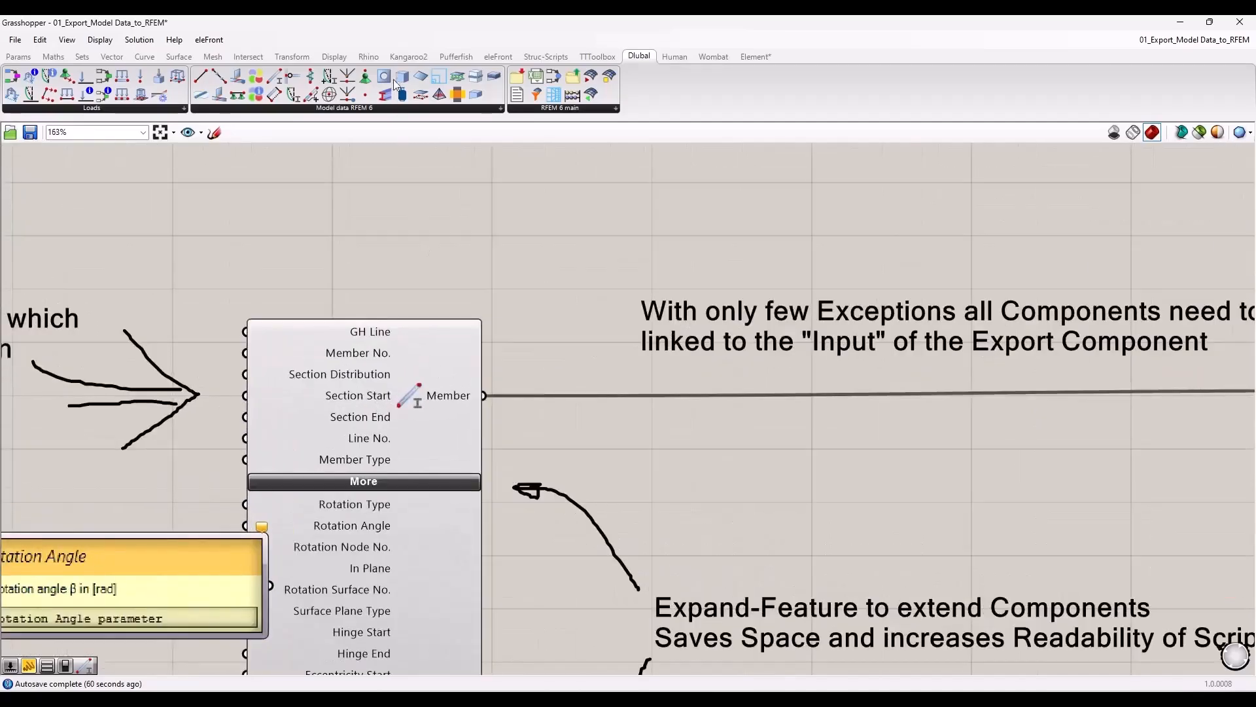
pyautogui.click(444, 414)
pyautogui.scroll(-2, 420, 489)
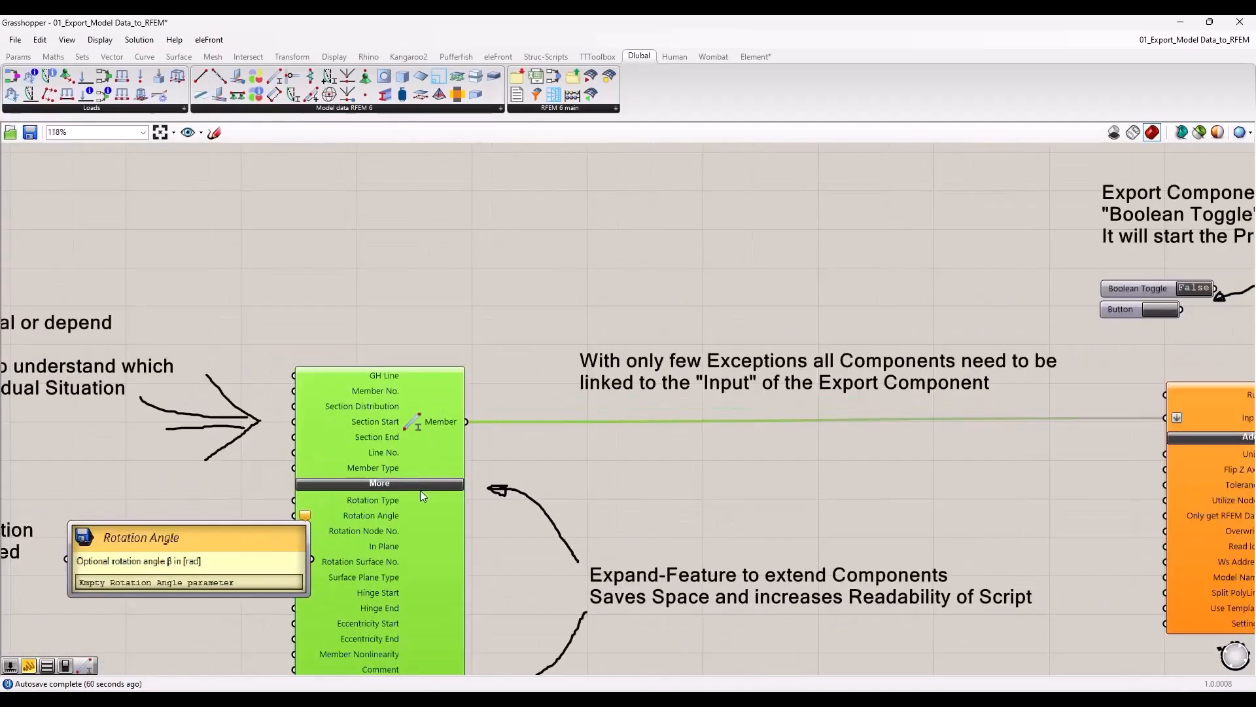
pyautogui.click(438, 305)
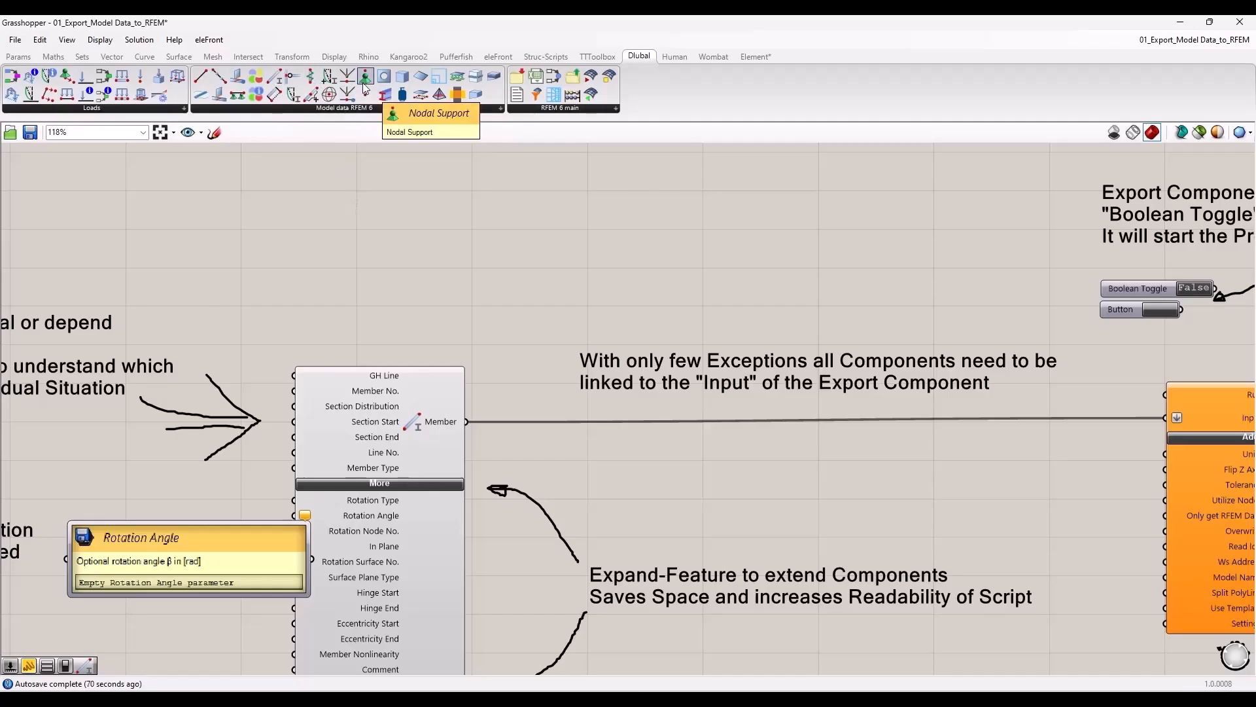
pyautogui.scroll(-3, 319, 230)
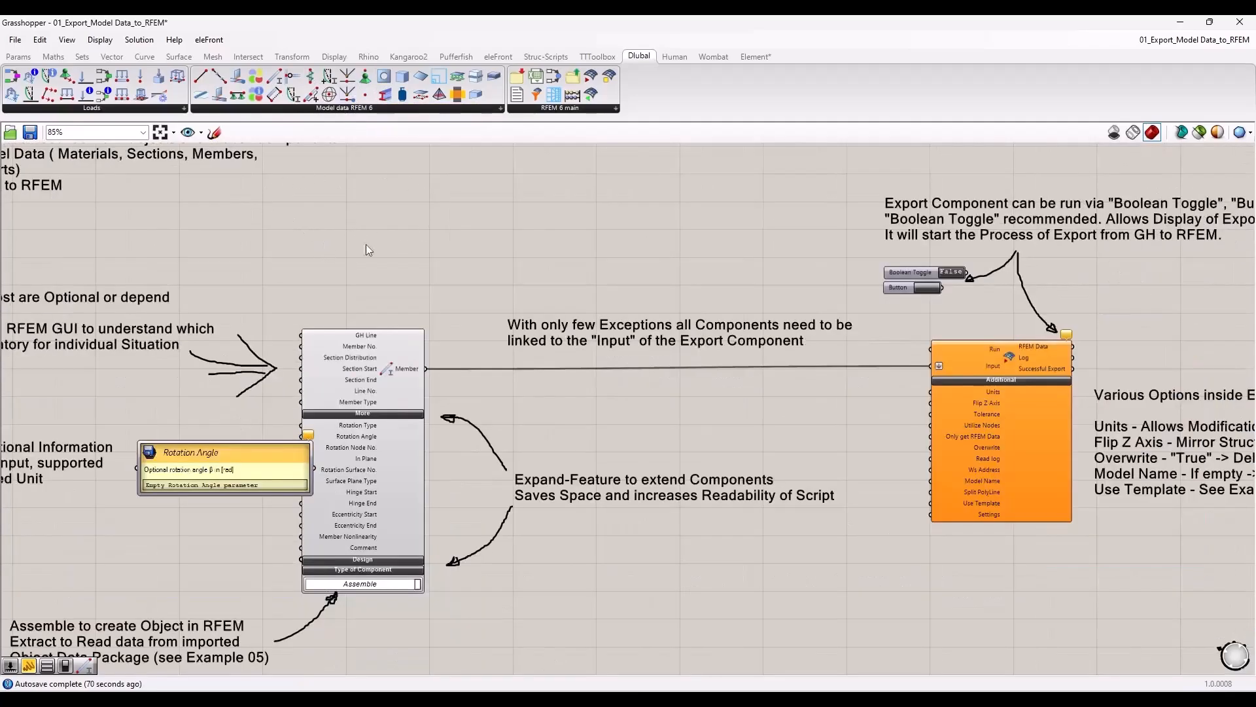
# Examine the Export component and trace the Member output wired to its Input
pyautogui.moveTo(881, 449); pyautogui.dragTo(539, 418, button='right')
pyautogui.scroll(3, 653, 363)
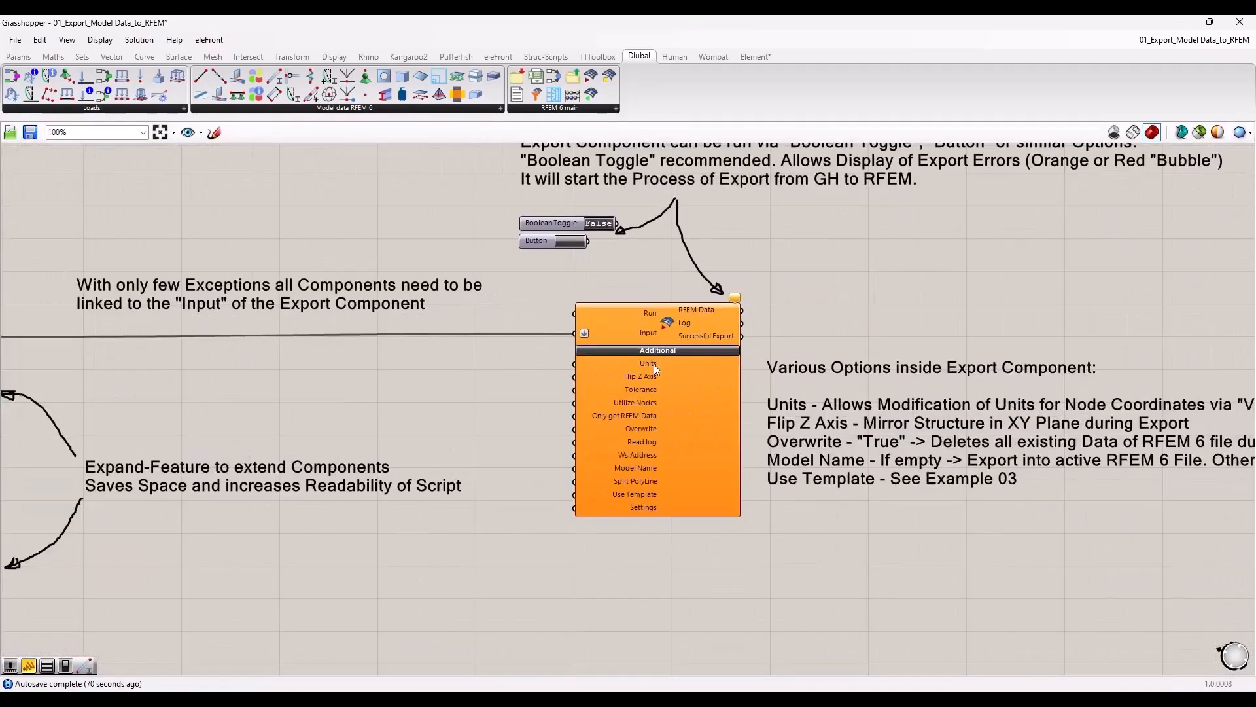
pyautogui.moveTo(669, 318)
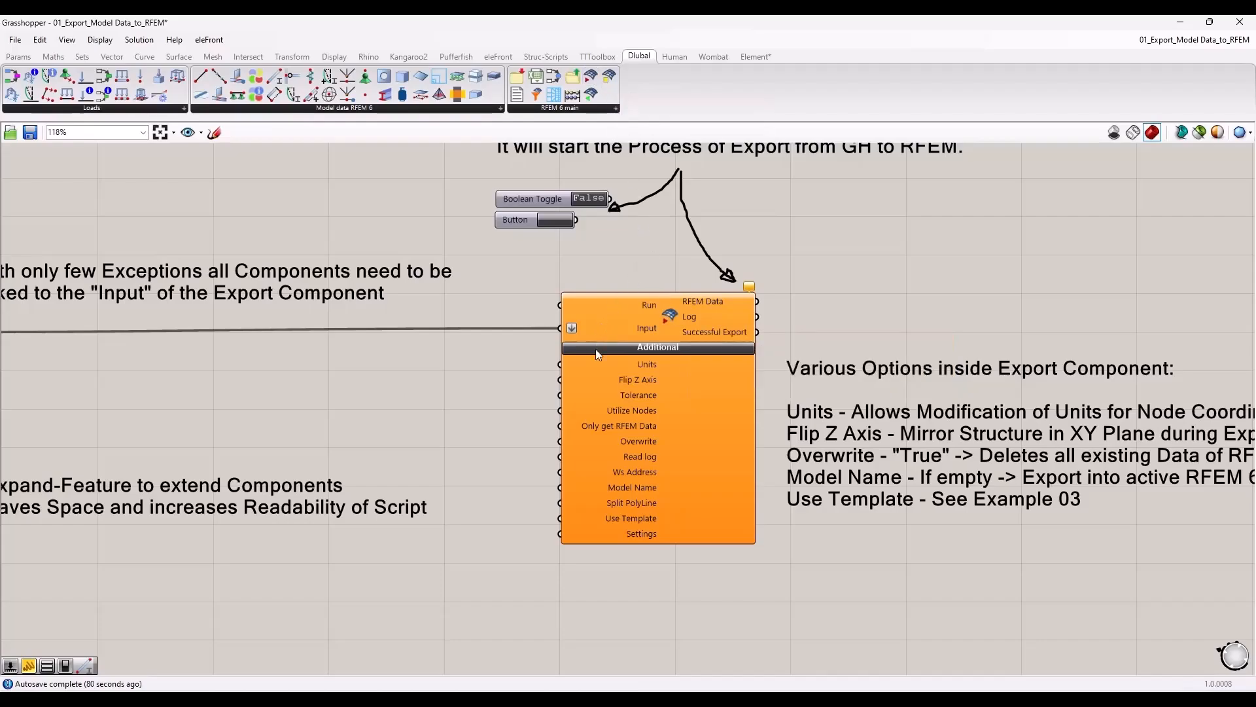
pyautogui.moveTo(418, 329); pyautogui.dragTo(600, 365, button='right')
pyautogui.moveTo(218, 390); pyautogui.dragTo(348, 389, button='right')
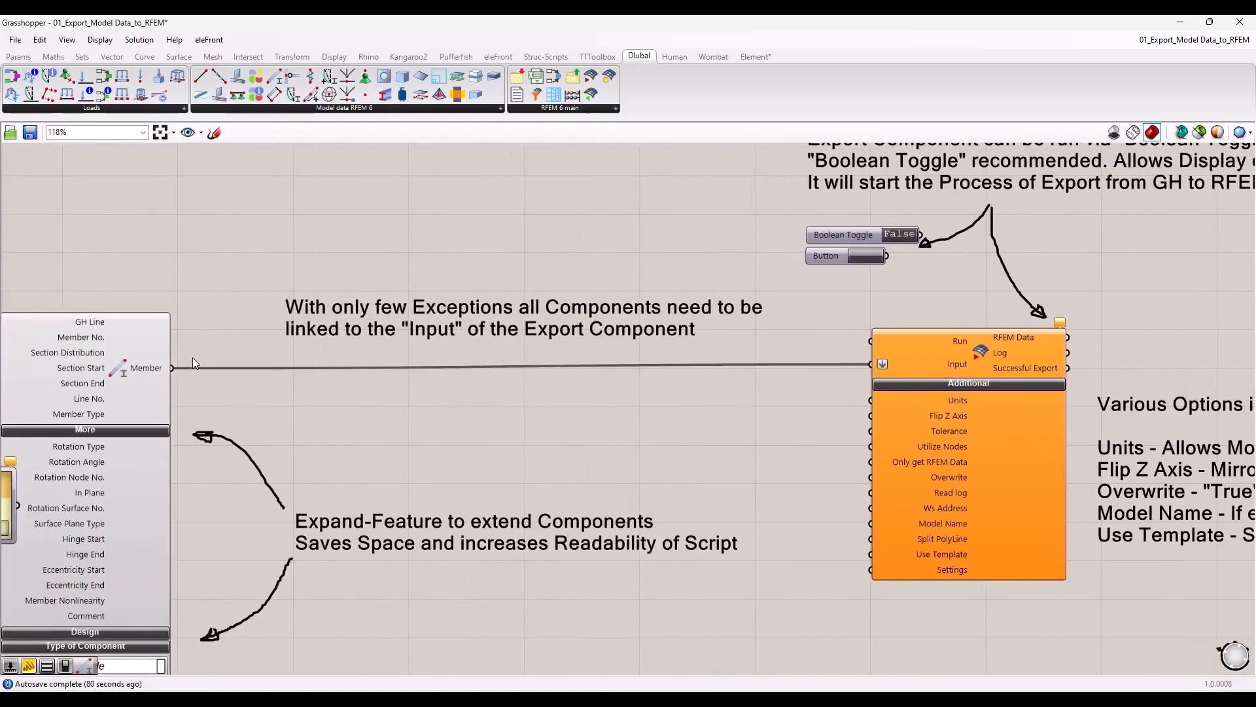
# Examine the Export component's Run input and the Boolean Toggle and Button available for starting the export
pyautogui.moveTo(910, 283); pyautogui.dragTo(465, 330, button='right')
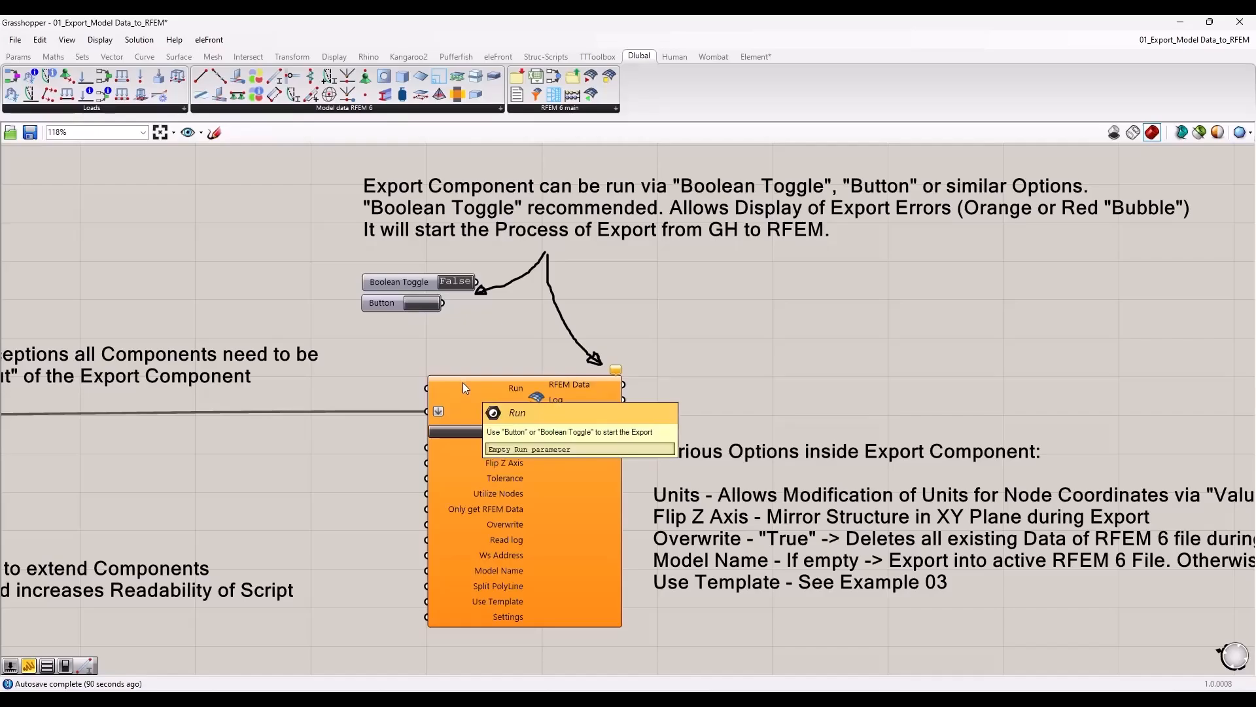
pyautogui.moveTo(504, 331); pyautogui.dragTo(367, 318, button='right')
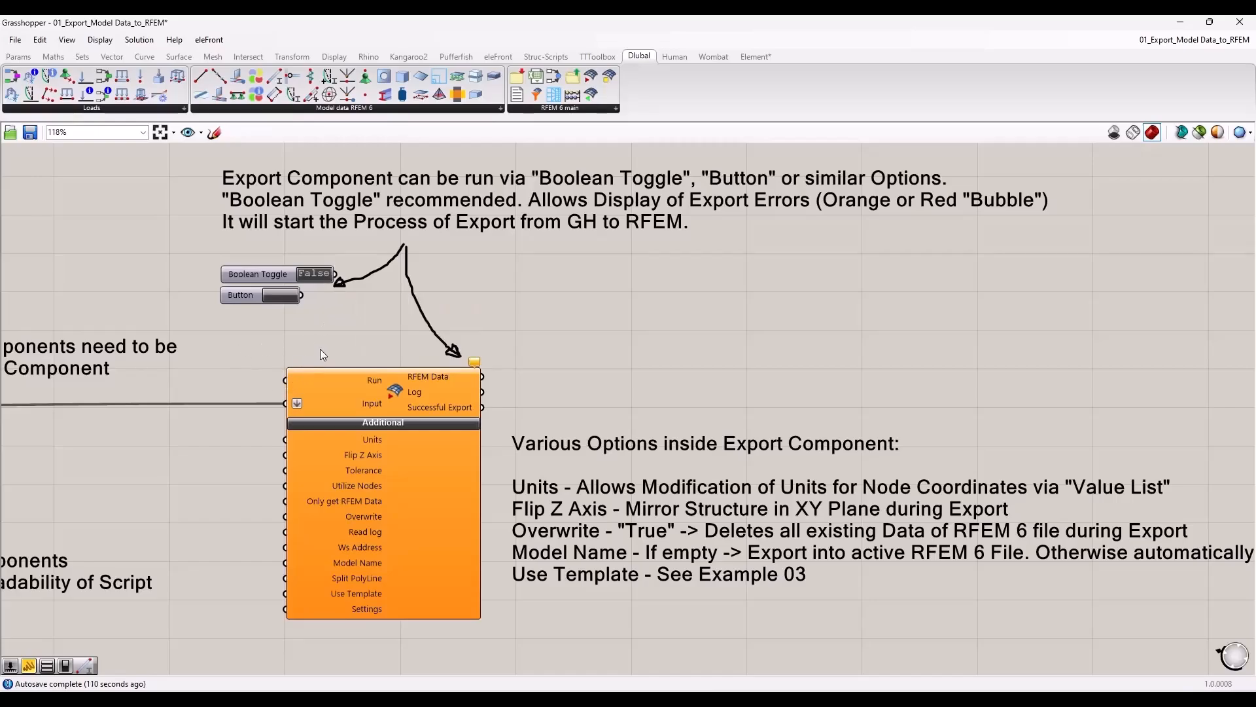
pyautogui.scroll(-4, 325, 343)
pyautogui.moveTo(268, 363); pyautogui.dragTo(367, 397, button='right')
pyautogui.scroll(5, 566, 369)
pyautogui.moveTo(481, 356); pyautogui.dragTo(310, 350, button='right')
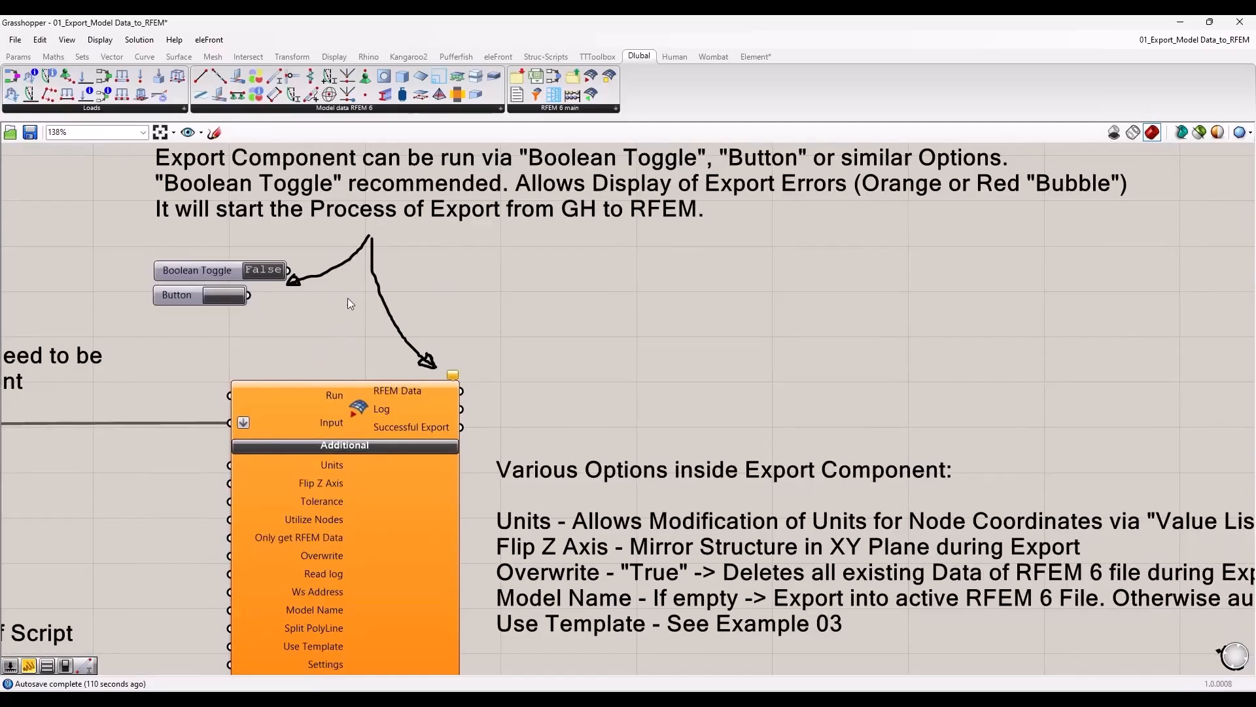
pyautogui.moveTo(339, 323); pyautogui.dragTo(316, 336, button='right')
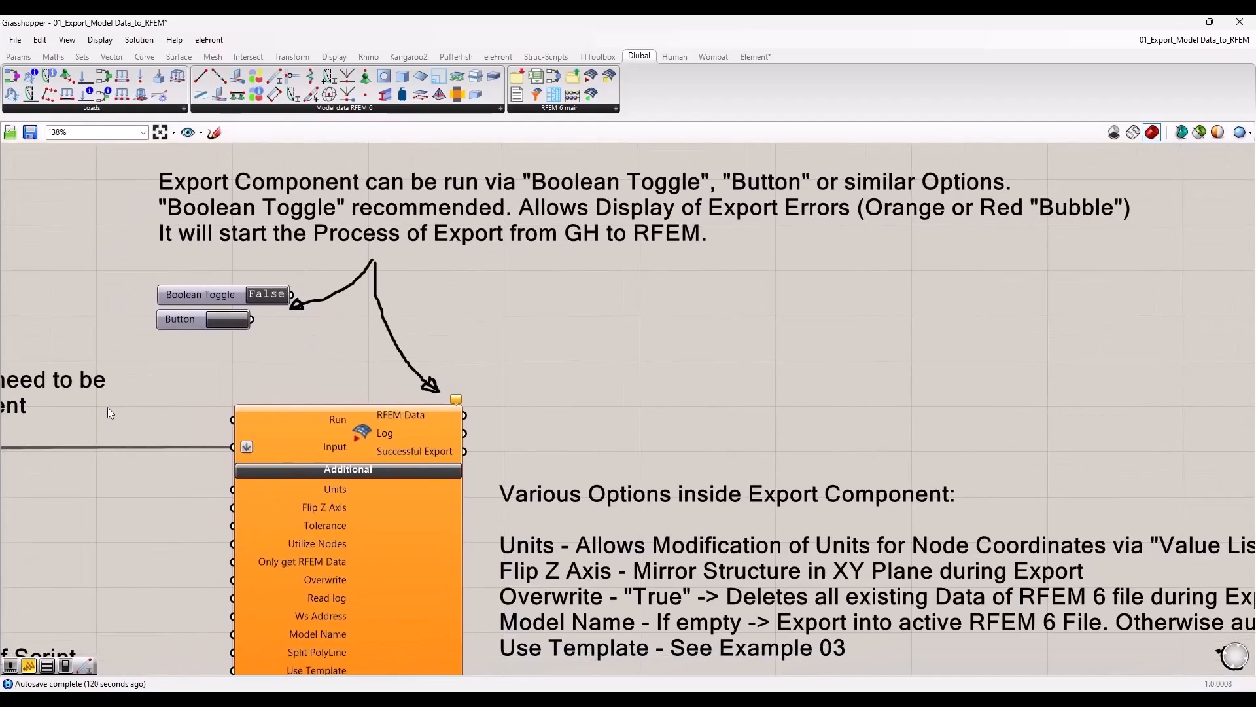
# Check the Export component's warning bubble and select the Boolean Toggle above it
pyautogui.scroll(-5, 435, 395)
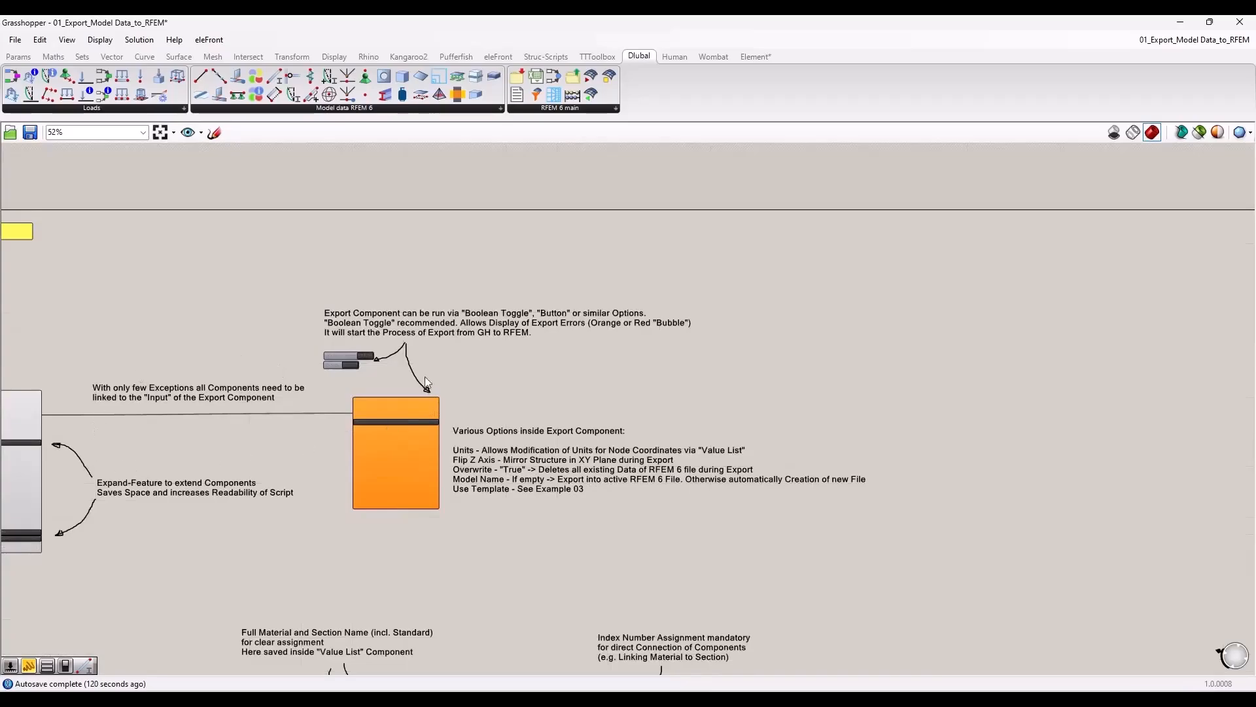
pyautogui.scroll(5, 433, 360)
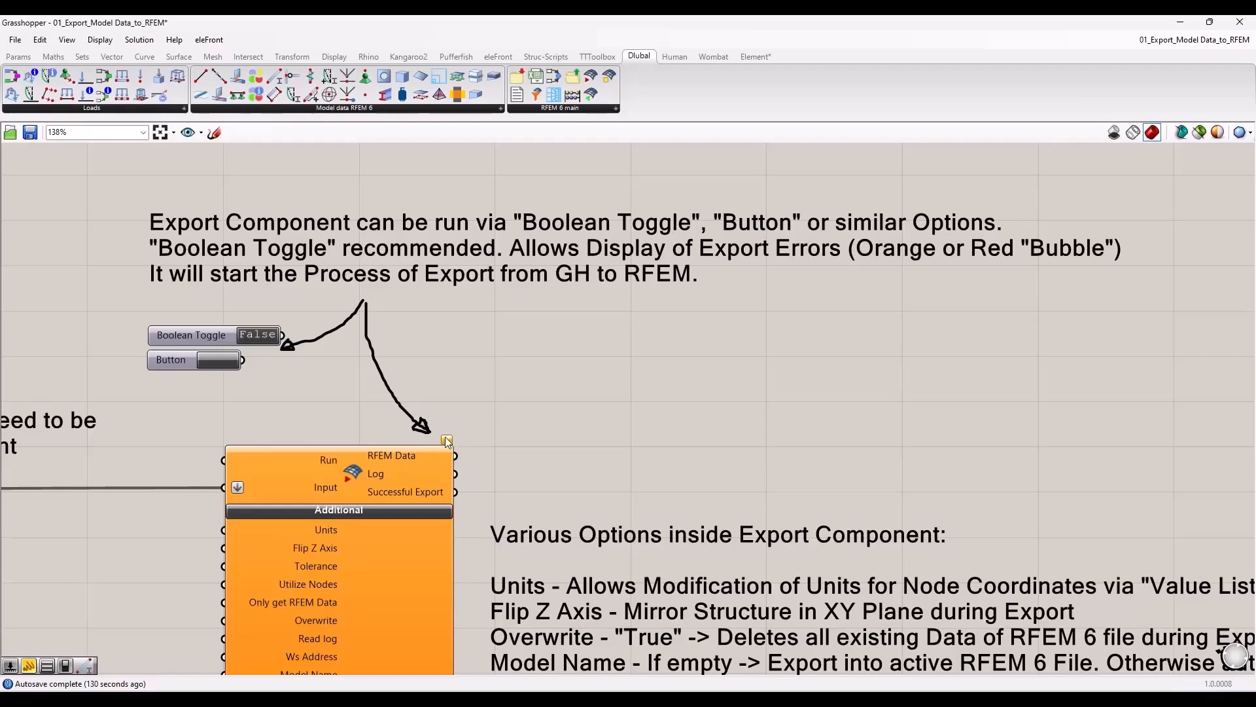
pyautogui.scroll(3, 449, 450)
pyautogui.scroll(-3, 449, 448)
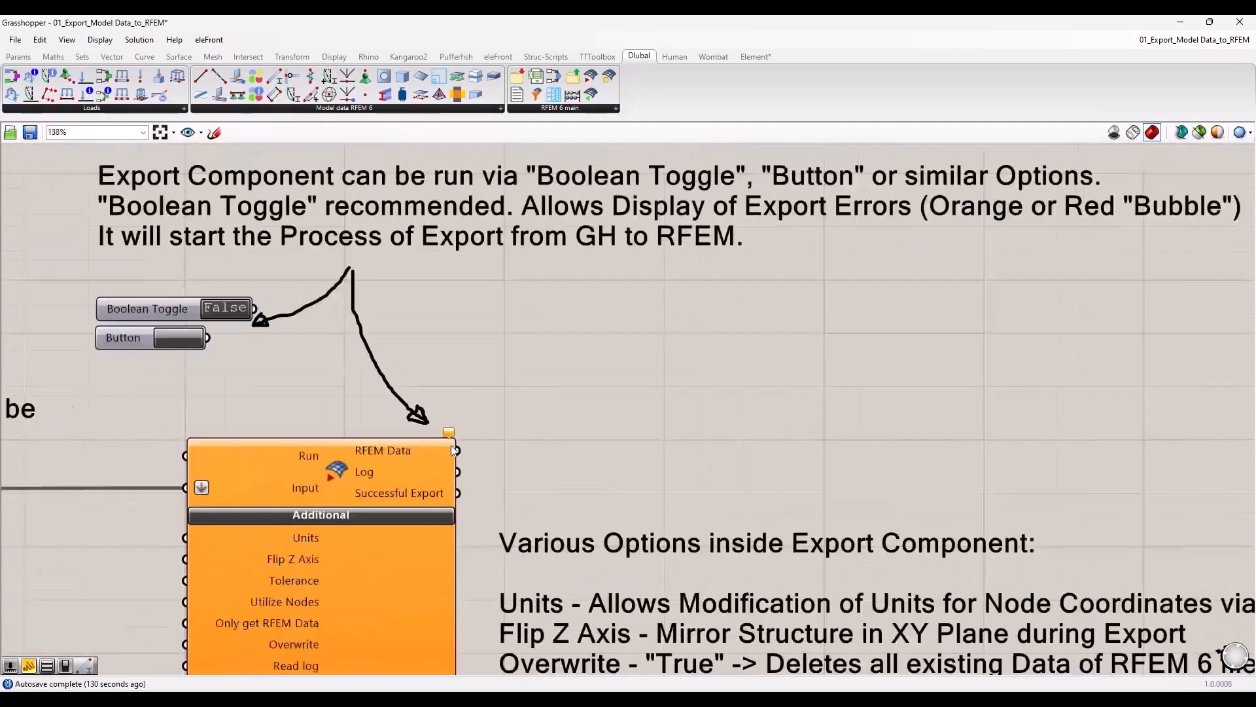
pyautogui.moveTo(447, 435)
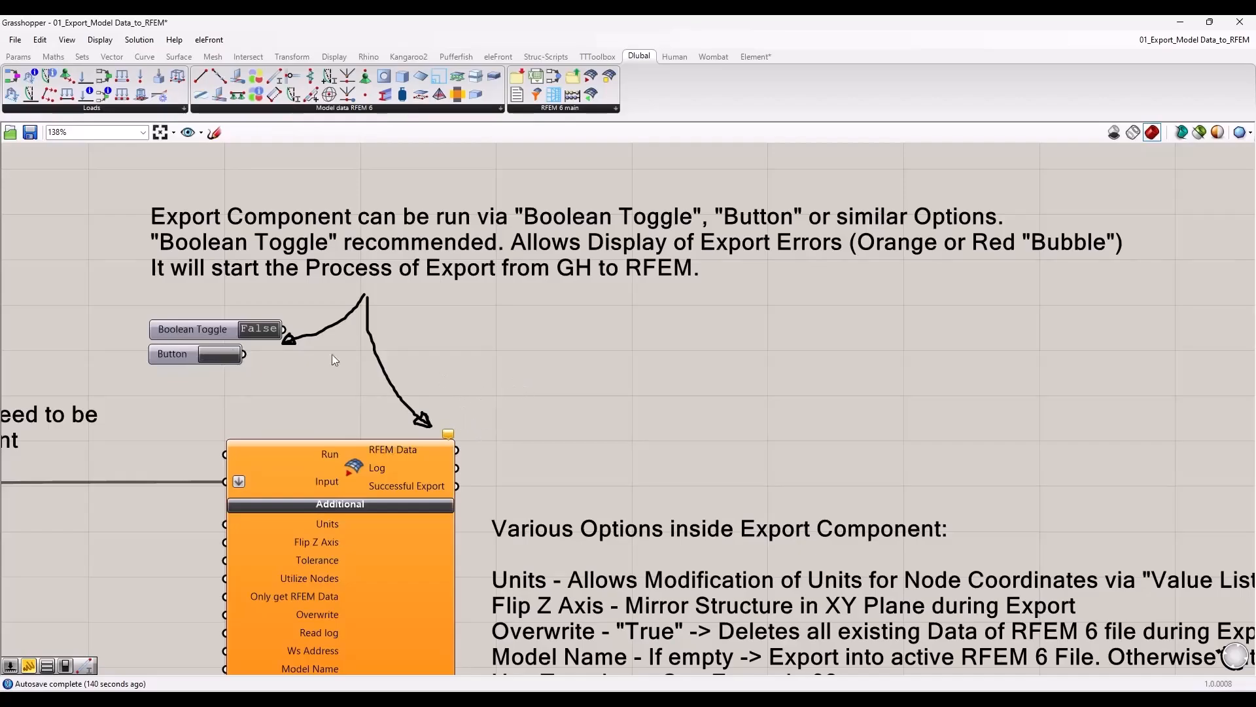
pyautogui.click(190, 332)
pyautogui.scroll(-5, 221, 340)
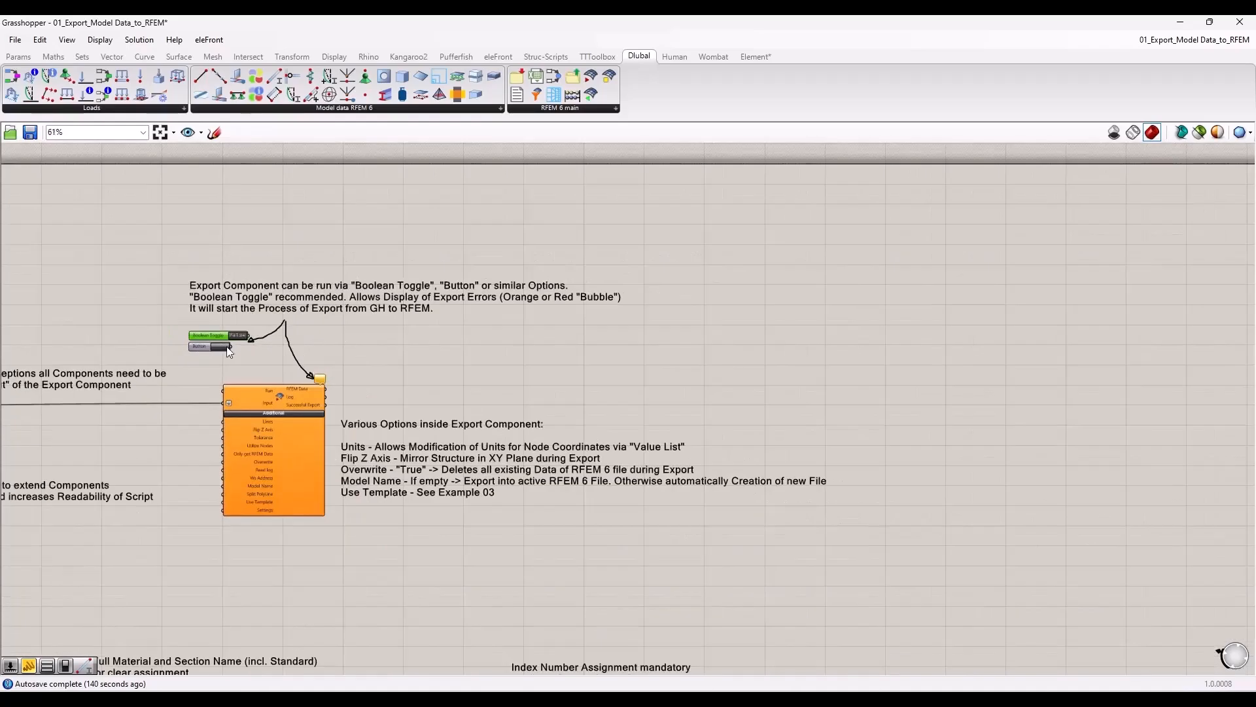
# Find the parametric line and surface generation group and place the Grasshopper window beside the Rhino viewport
pyautogui.scroll(-4, 653, 342)
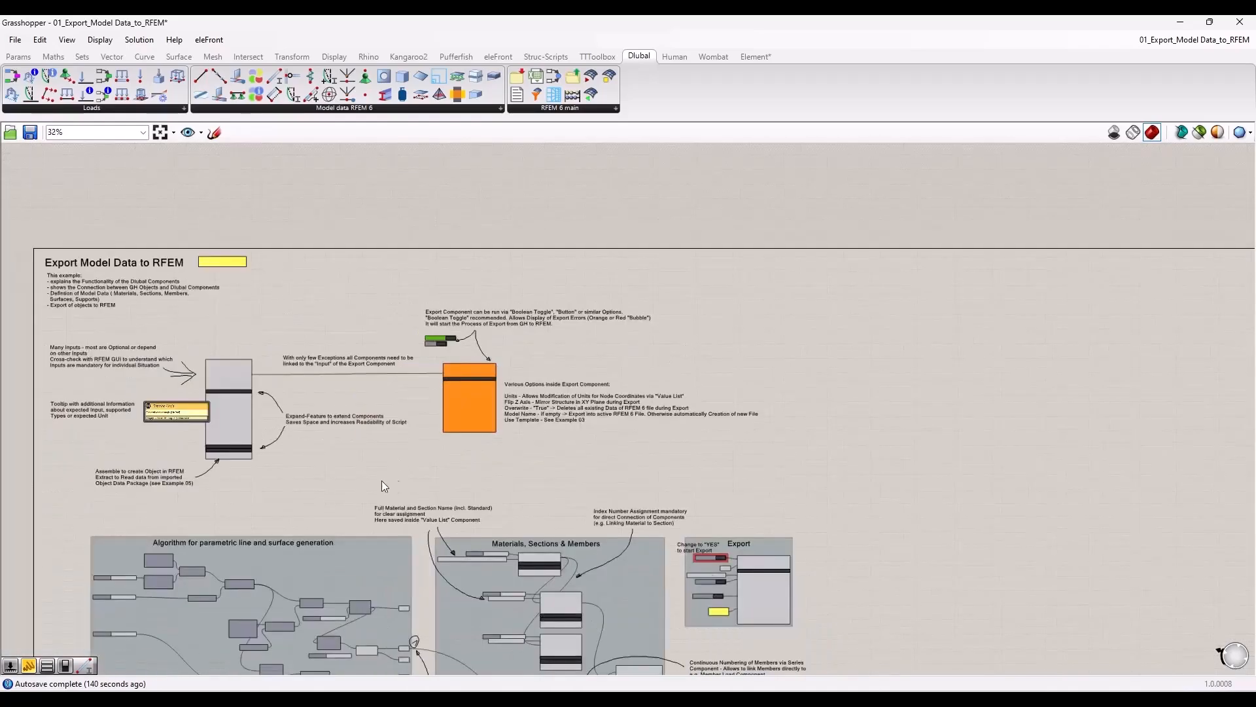
pyautogui.moveTo(353, 481); pyautogui.dragTo(492, 418, button='right')
pyautogui.scroll(2, 457, 426)
pyautogui.moveTo(448, 466); pyautogui.dragTo(348, 187, button='right')
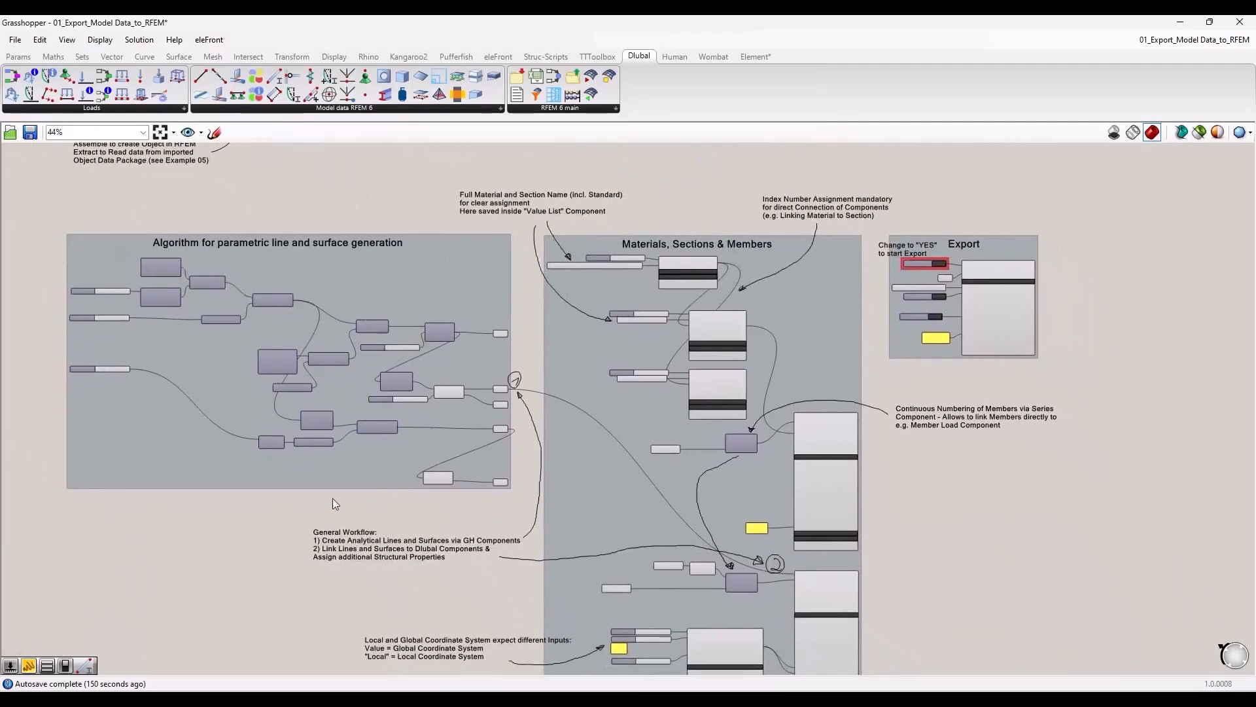
pyautogui.moveTo(392, 20); pyautogui.dragTo(1254, 175)
# Examine the parametric line and surface generation group and inspect its slab and column geometry in the Rhino perspective view
pyautogui.scroll(3, 812, 312)
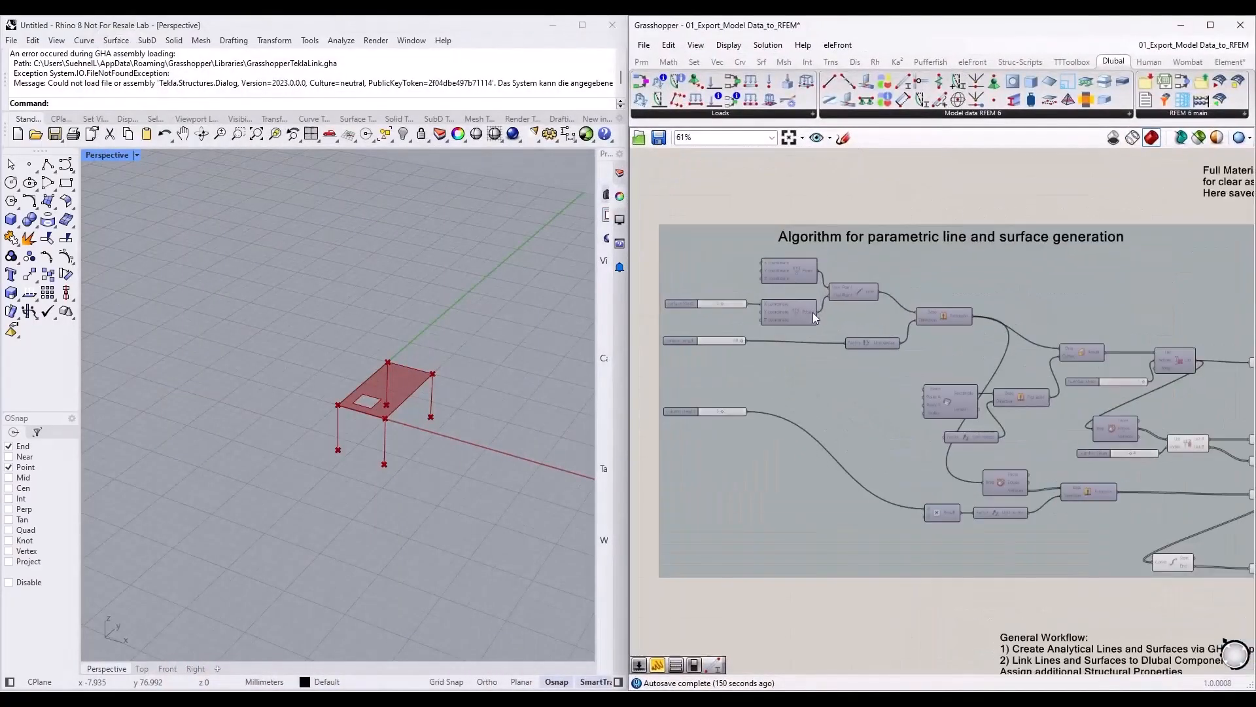
pyautogui.click(998, 283)
pyautogui.scroll(-2, 822, 313)
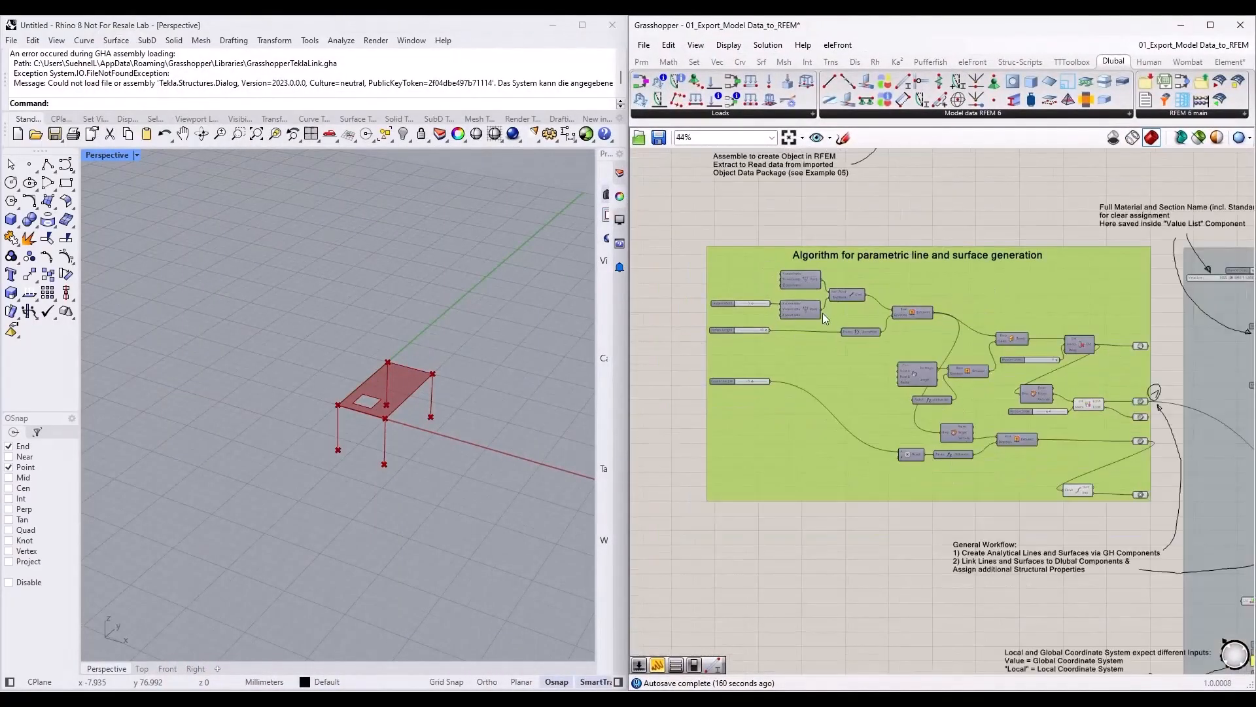
pyautogui.scroll(2, 936, 288)
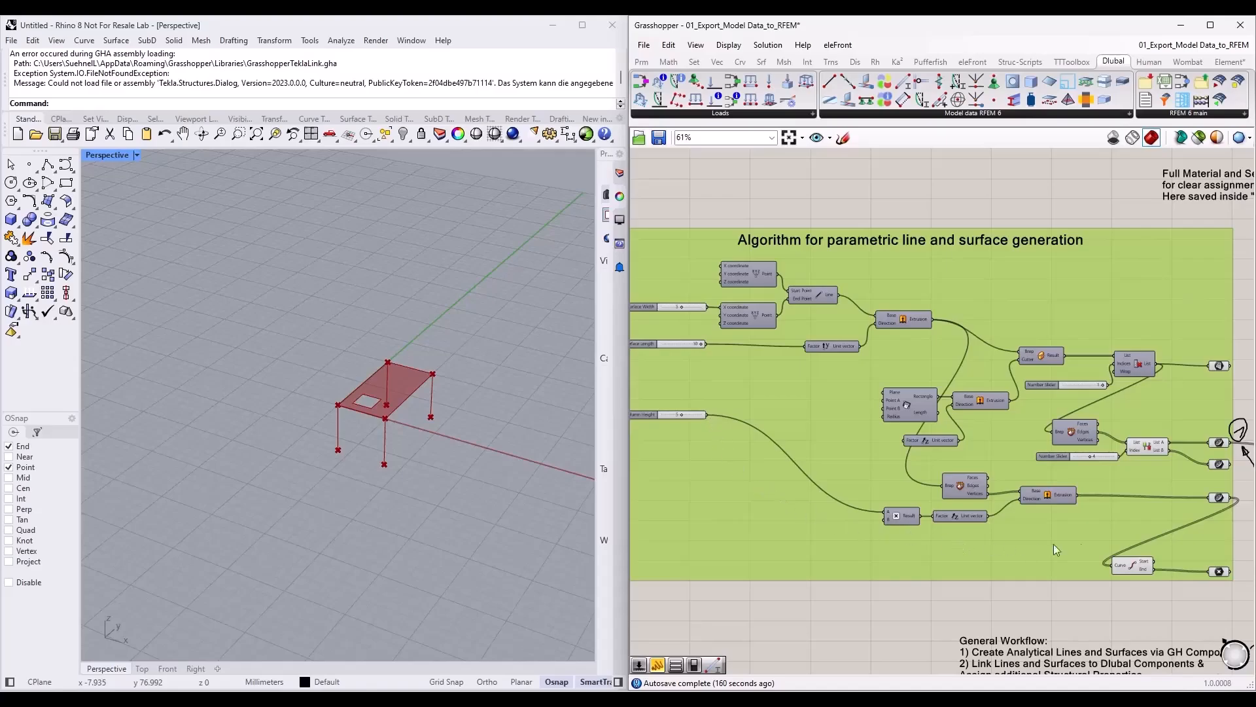
pyautogui.click(838, 615)
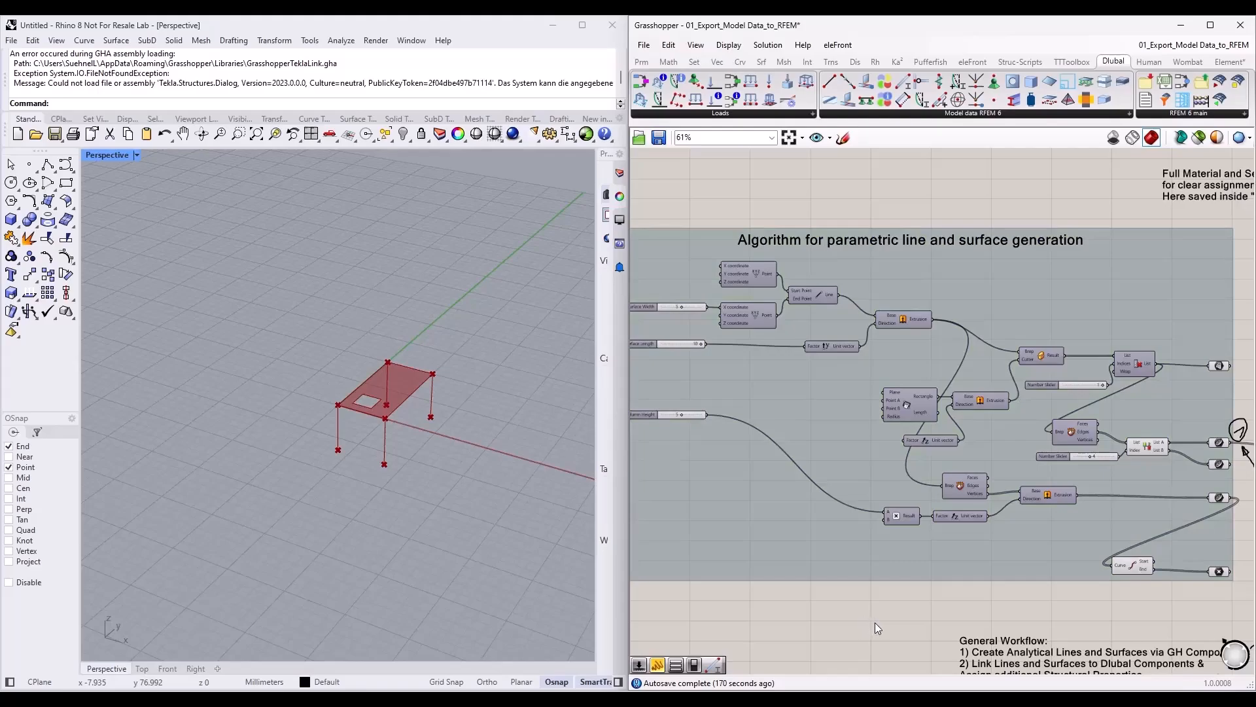
pyautogui.scroll(5, 399, 411)
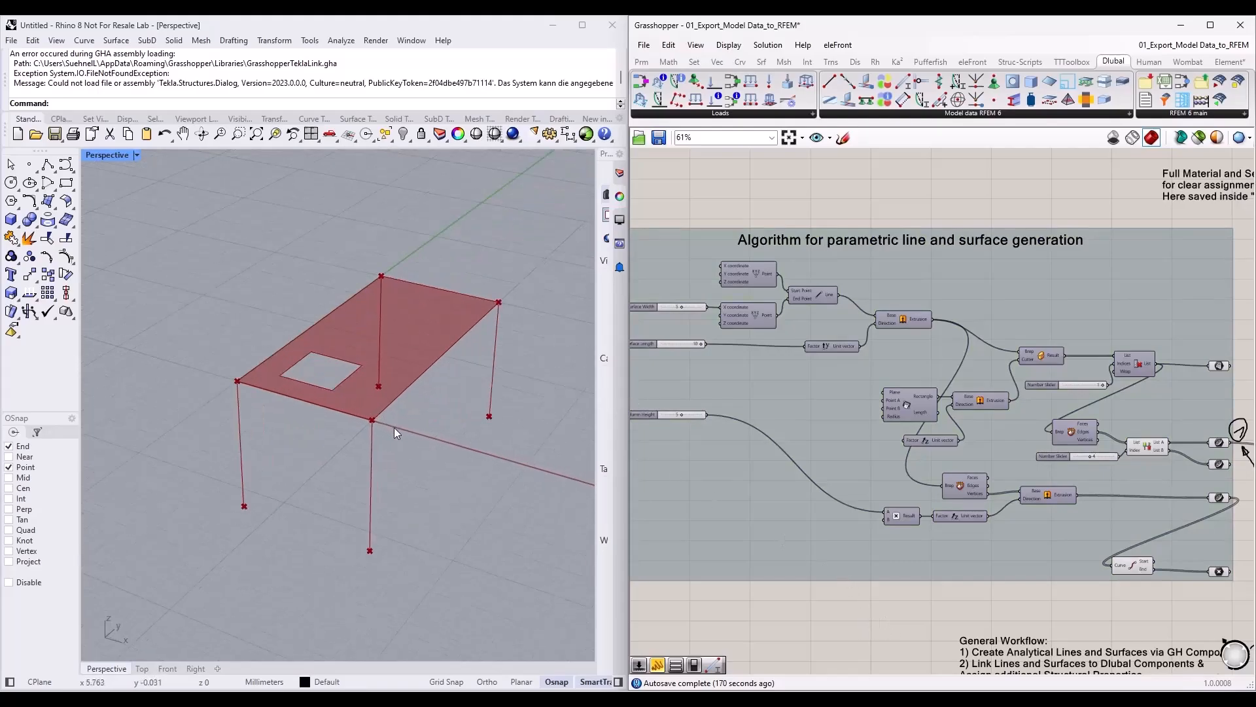
pyautogui.scroll(-5, 406, 440)
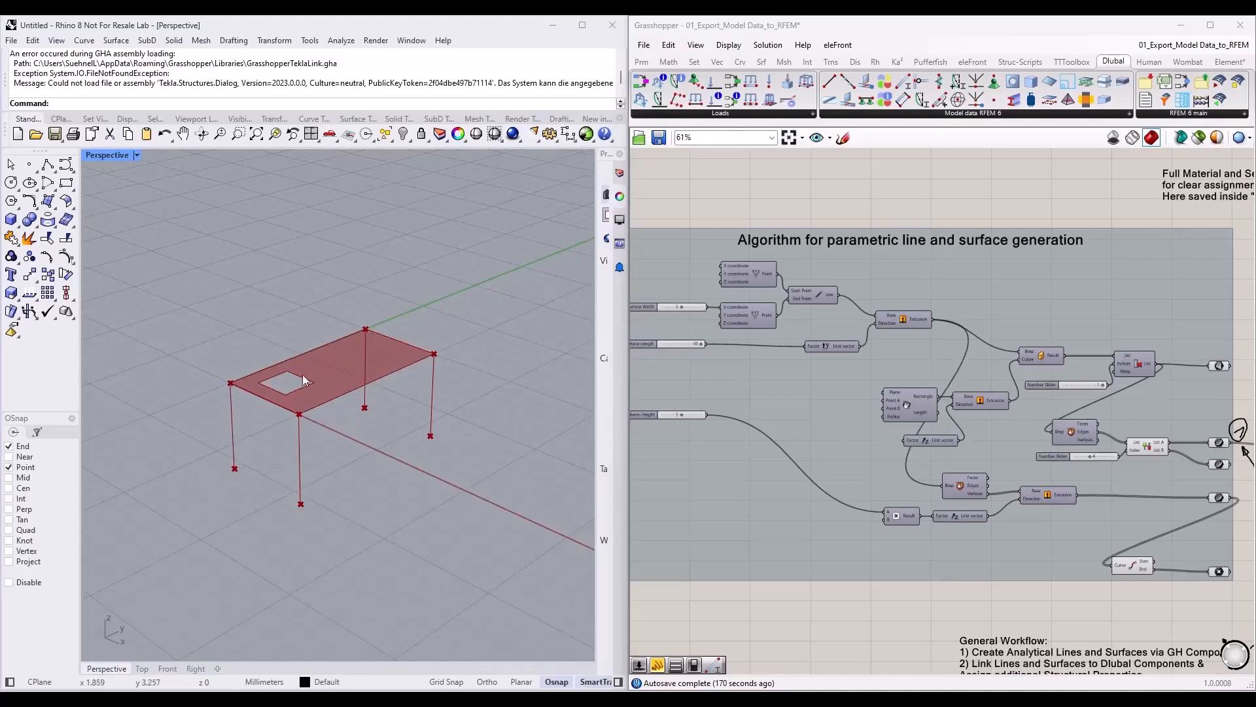
# Highlight the group's output surface, edge curves, opening curves, end points and column lines one by one to identify their geometry in Rhino
pyautogui.scroll(5, 1018, 368)
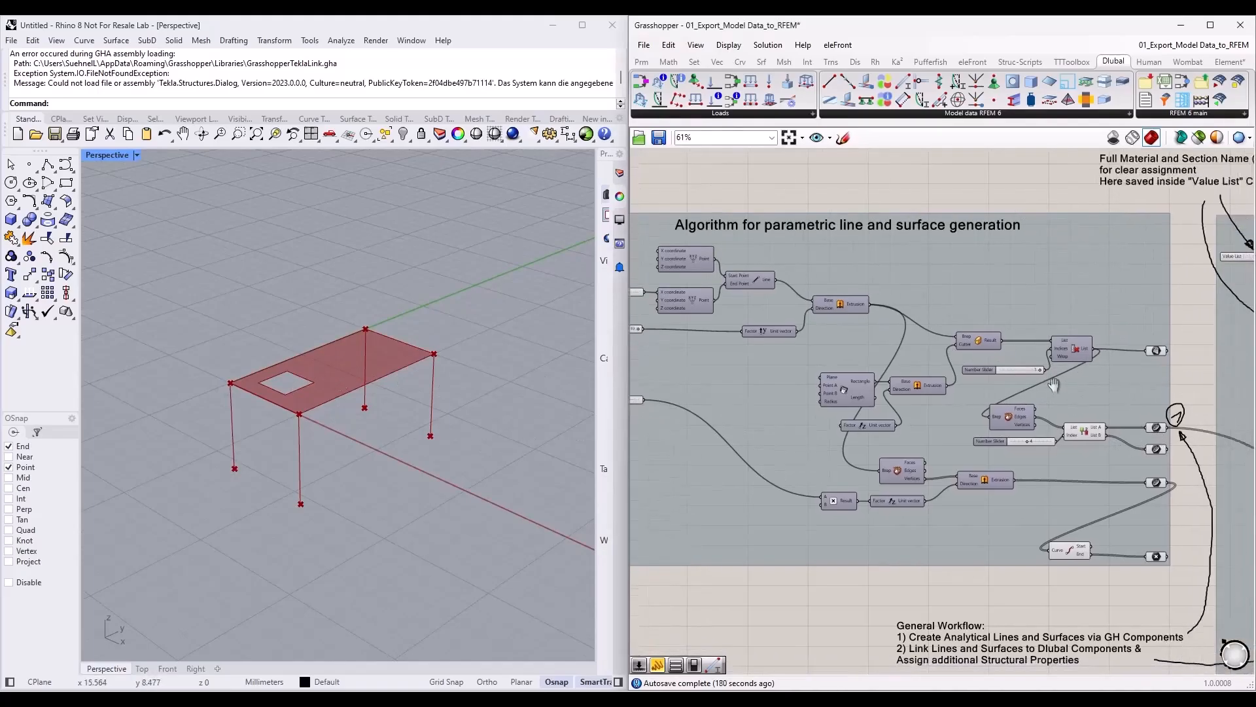
pyautogui.moveTo(993, 371); pyautogui.dragTo(981, 331, button='right')
pyautogui.scroll(-2, 980, 330)
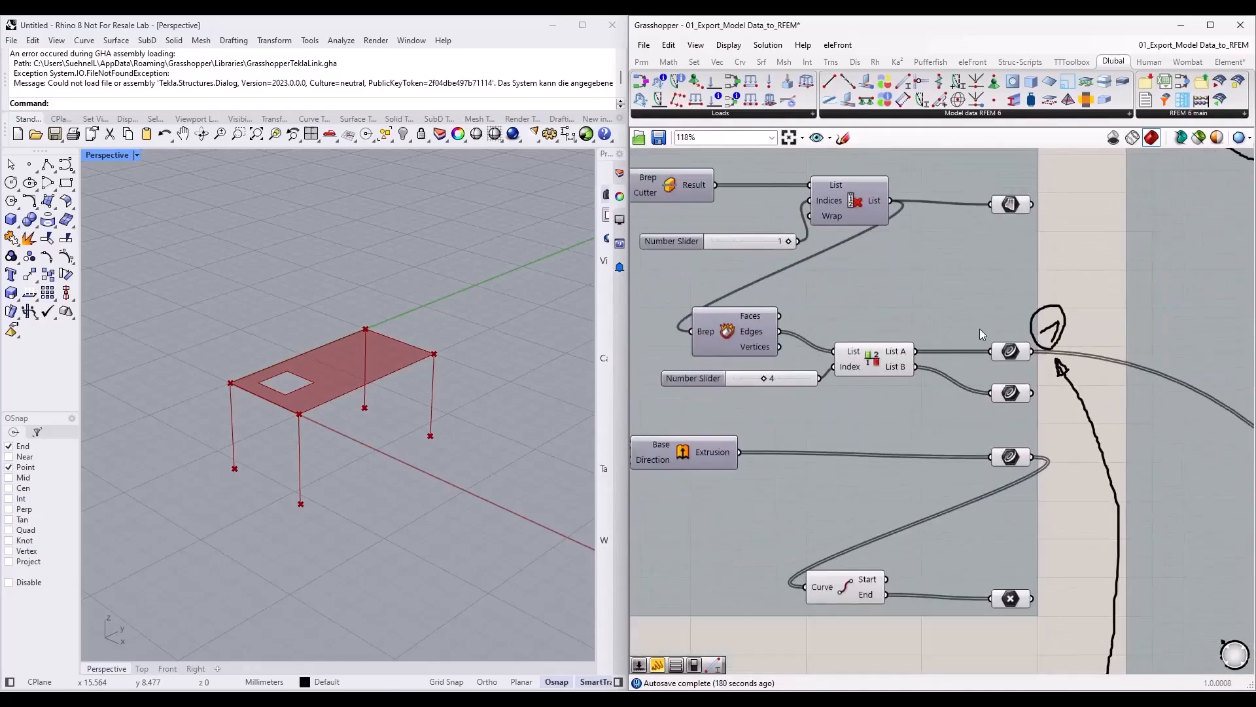
pyautogui.click(1016, 208)
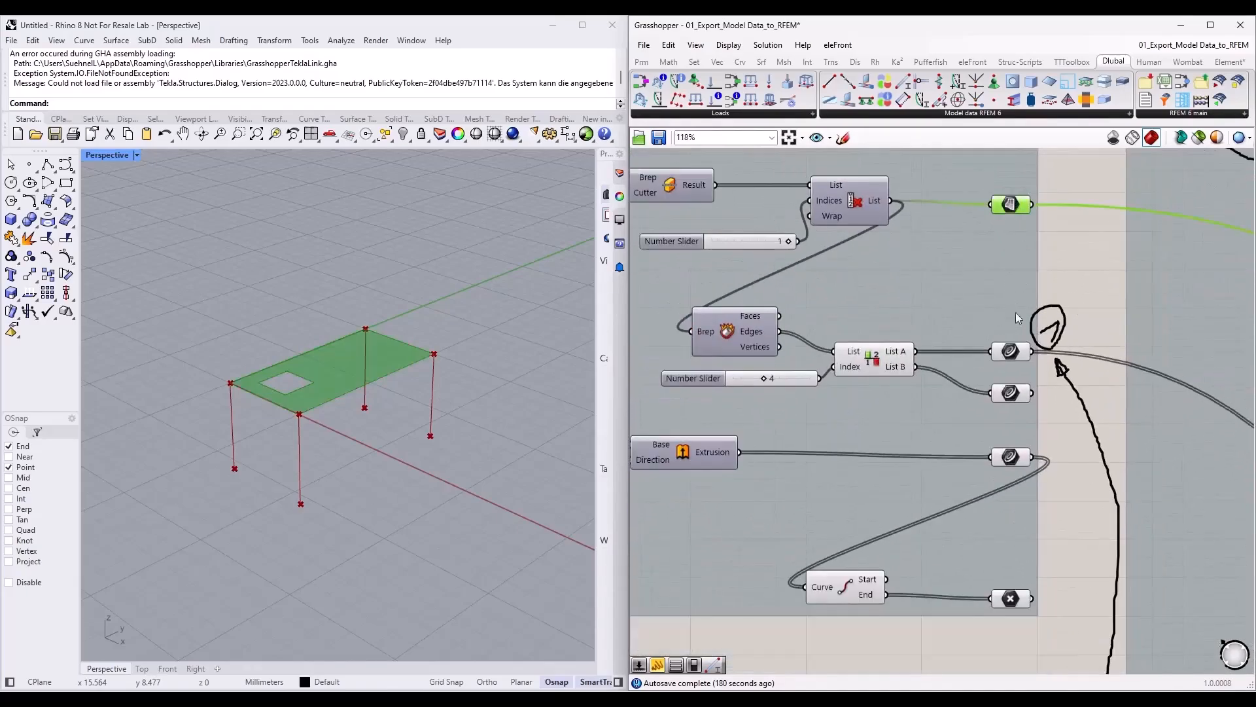
pyautogui.click(1009, 352)
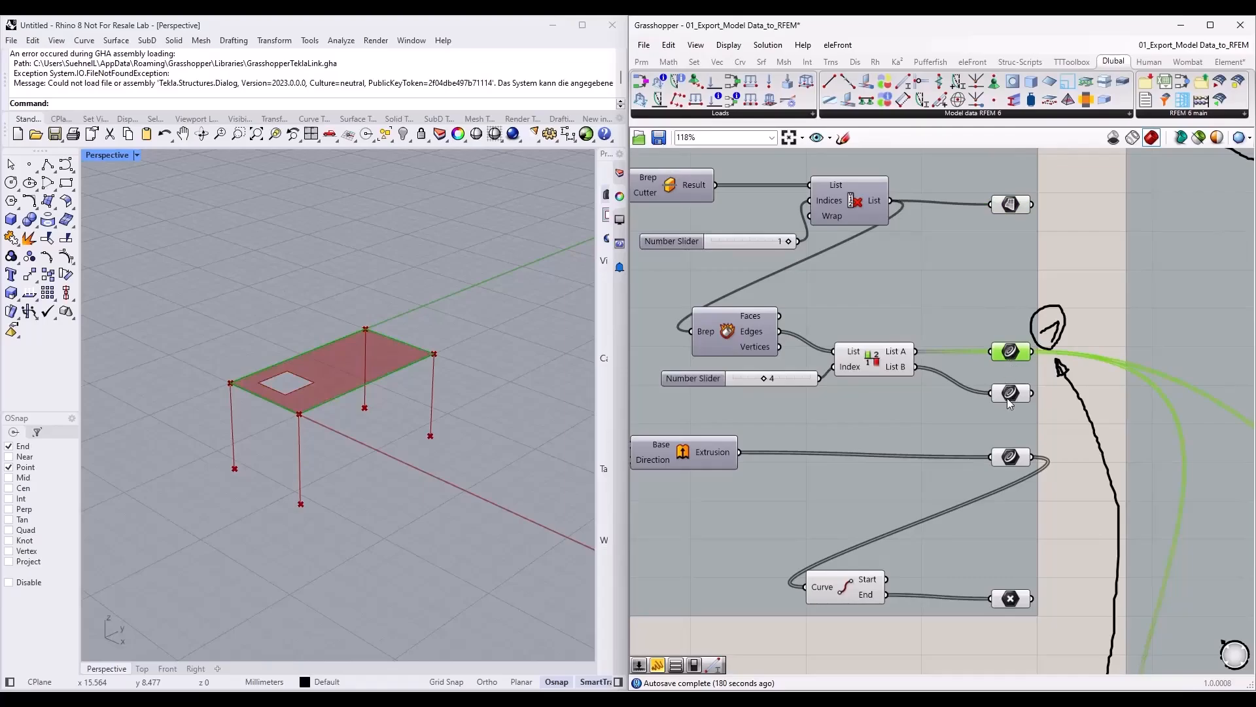
pyautogui.click(1017, 390)
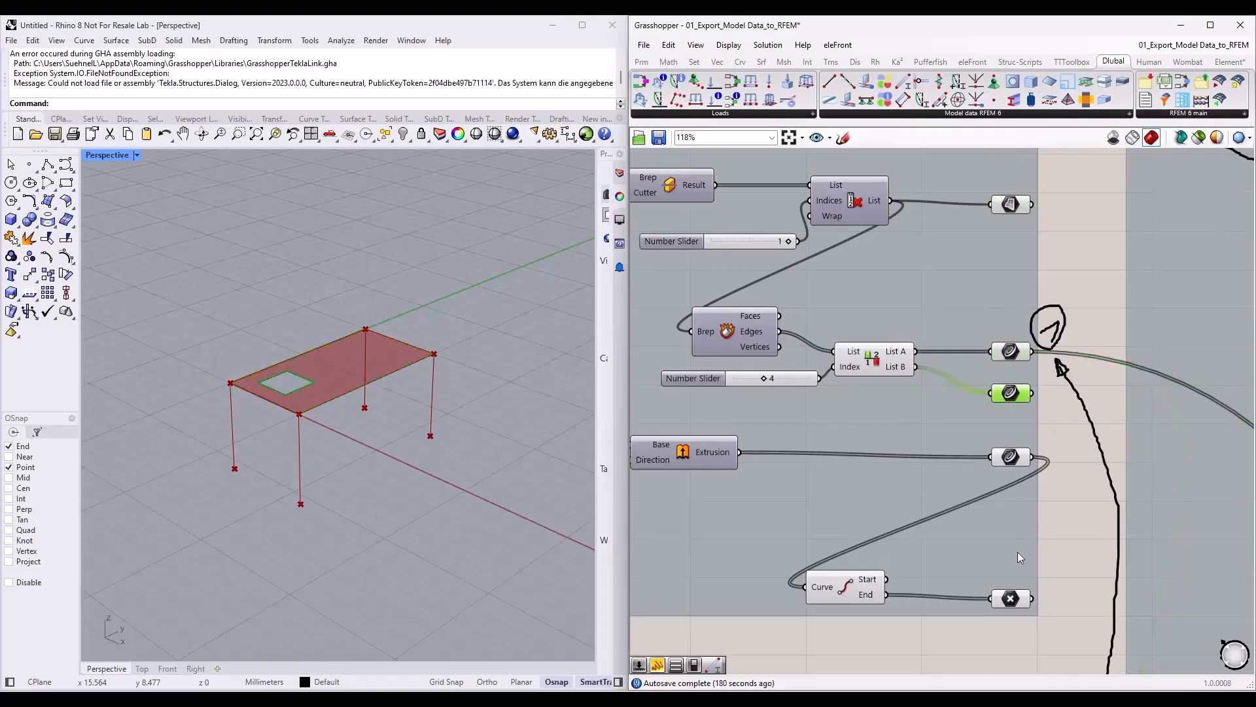
pyautogui.click(1011, 599)
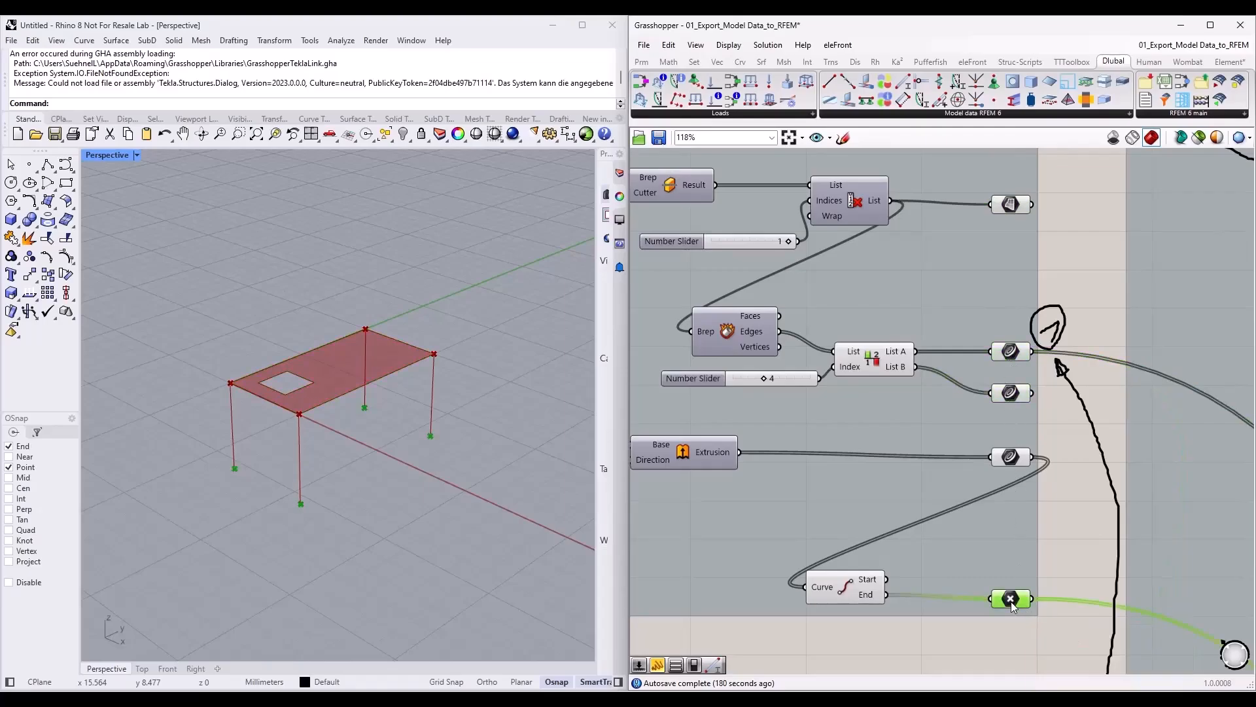
pyautogui.click(1013, 456)
pyautogui.click(1011, 352)
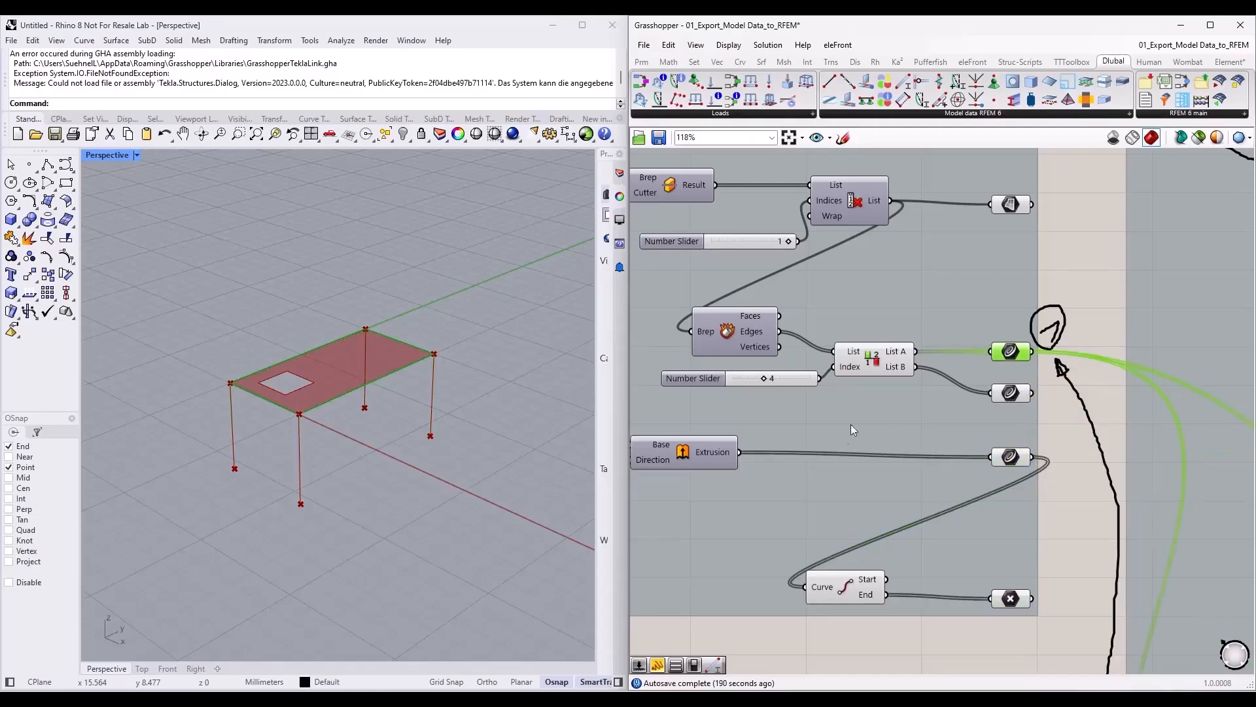
# Maximize the Grasshopper window again, trace the edge curves' wires to the Member components and clear the selection
pyautogui.scroll(-3, 802, 477)
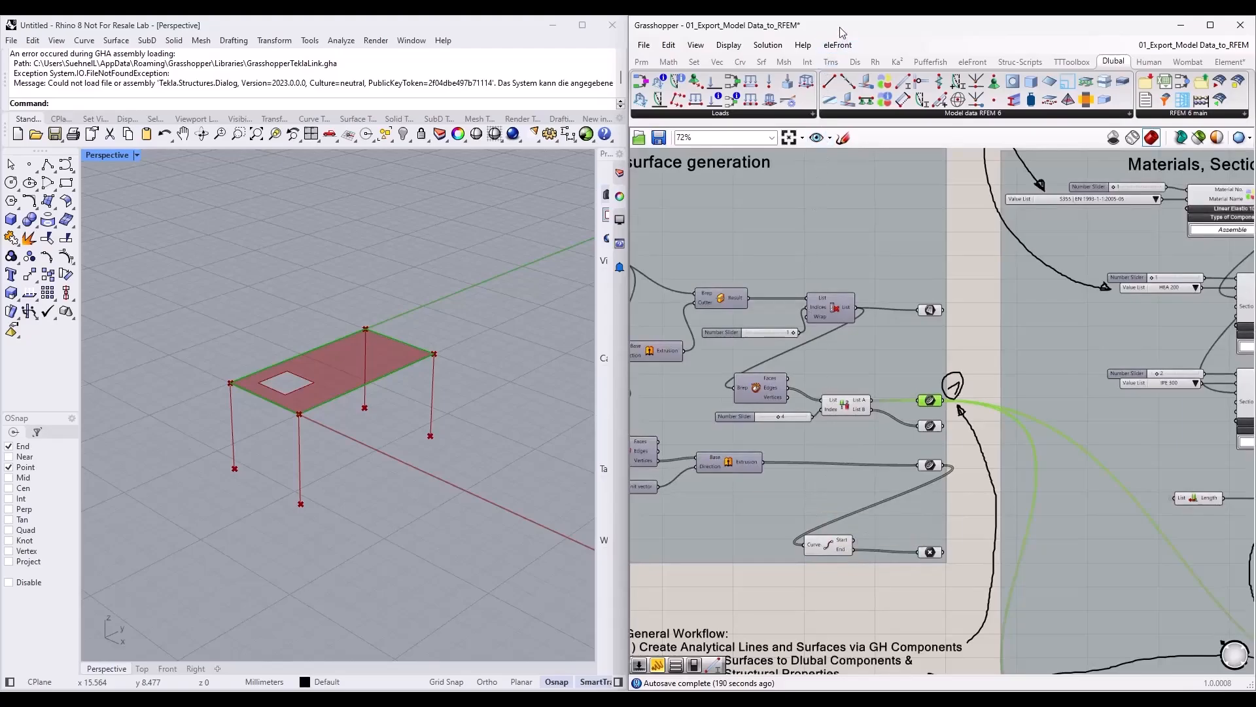
pyautogui.moveTo(836, 23); pyautogui.dragTo(627, 87)
pyautogui.doubleClick(626, 89)
pyautogui.moveTo(771, 238); pyautogui.dragTo(622, 238, button='right')
pyautogui.moveTo(302, 567); pyautogui.dragTo(335, 495, button='right')
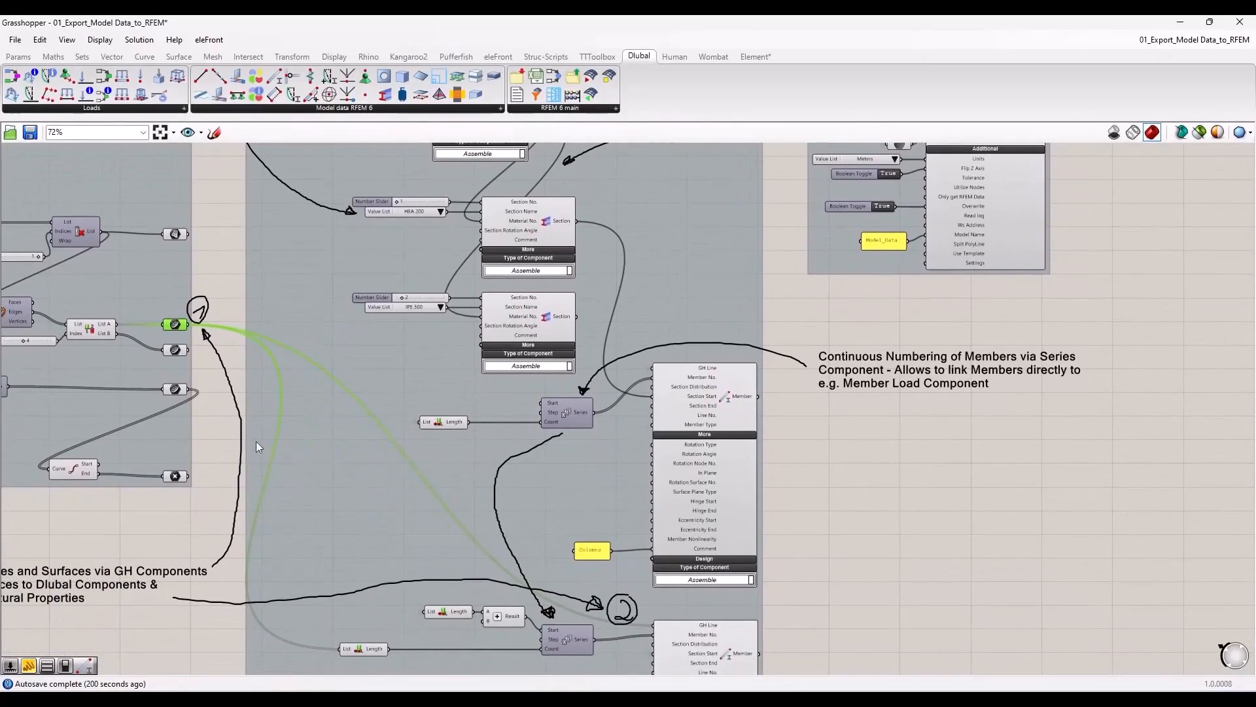
pyautogui.click(234, 349)
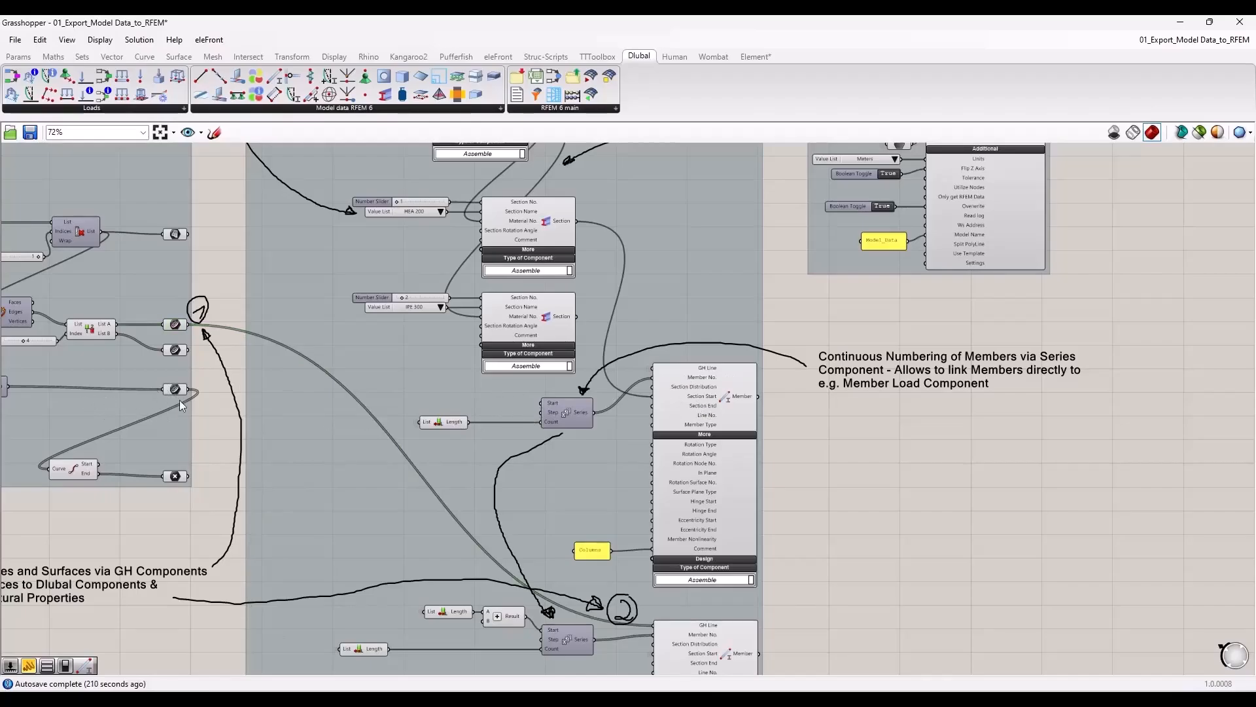
# Select the column curve parameter and trace its wire to the Columns Member component, checking the GH Line, Member No. and Section Start inputs
pyautogui.scroll(2, 180, 399)
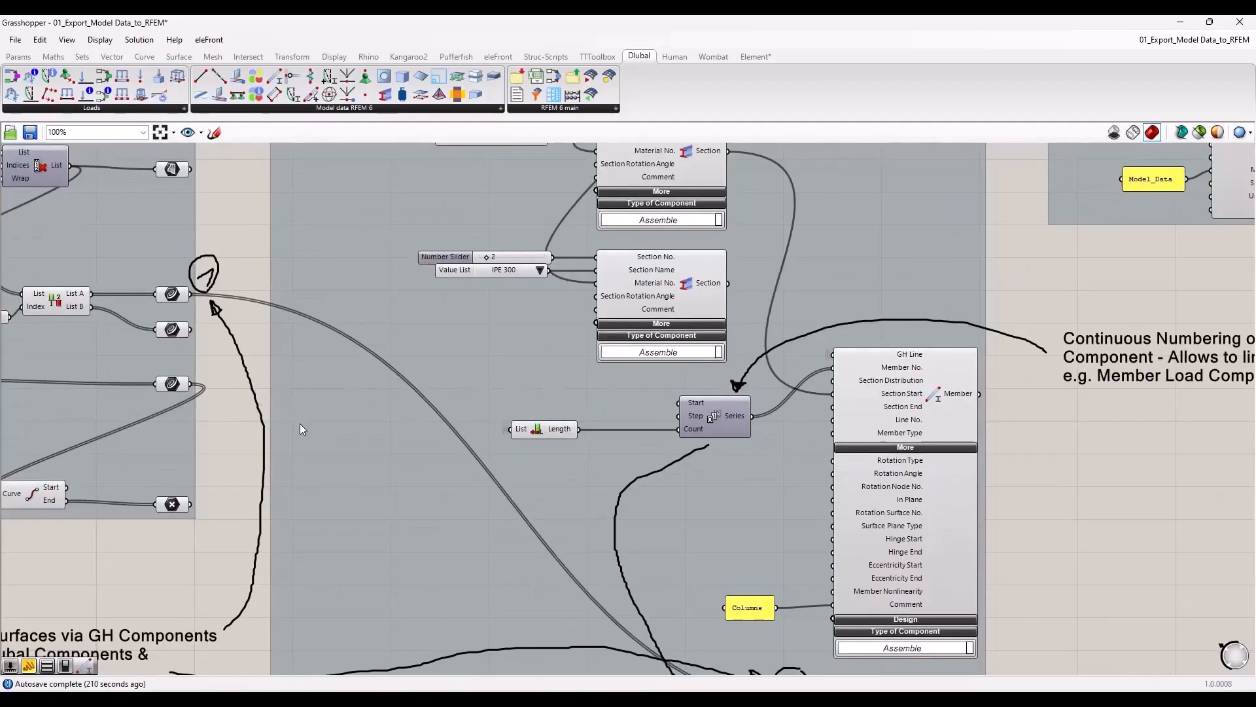
pyautogui.click(172, 384)
pyautogui.moveTo(184, 384)
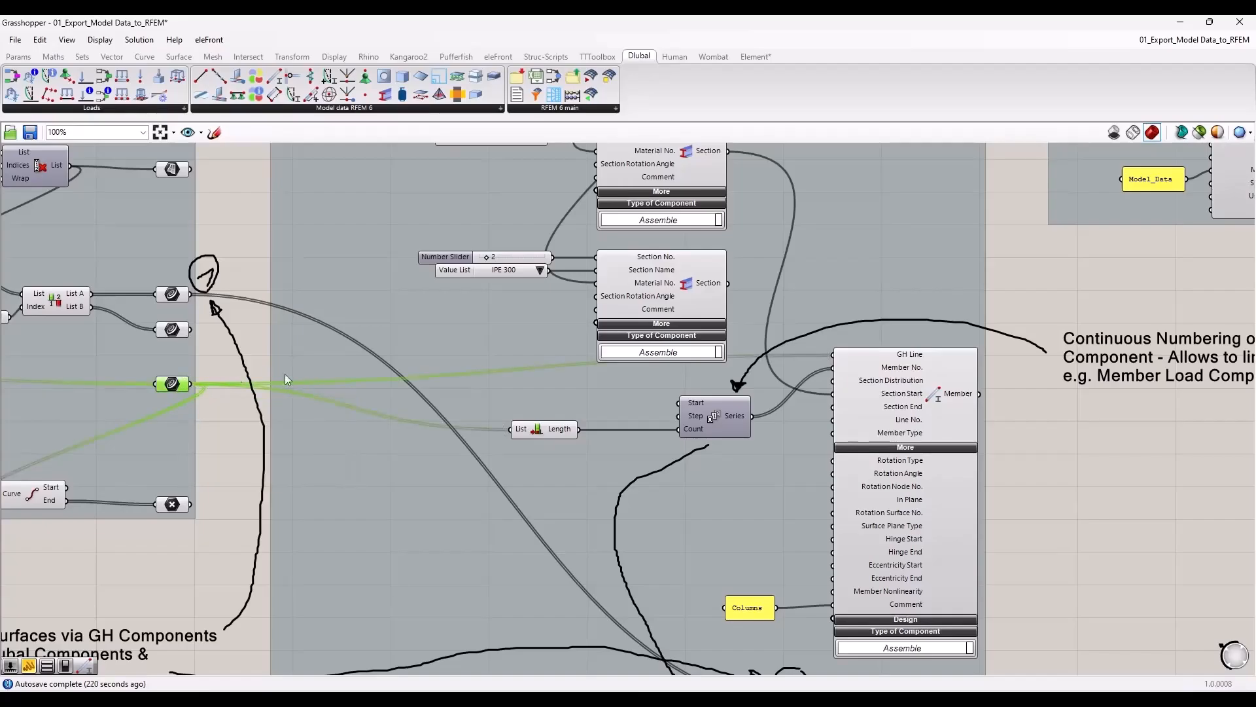
pyautogui.moveTo(1001, 456); pyautogui.dragTo(686, 388, button='right')
pyautogui.scroll(2, 686, 388)
pyautogui.scroll(2, 625, 327)
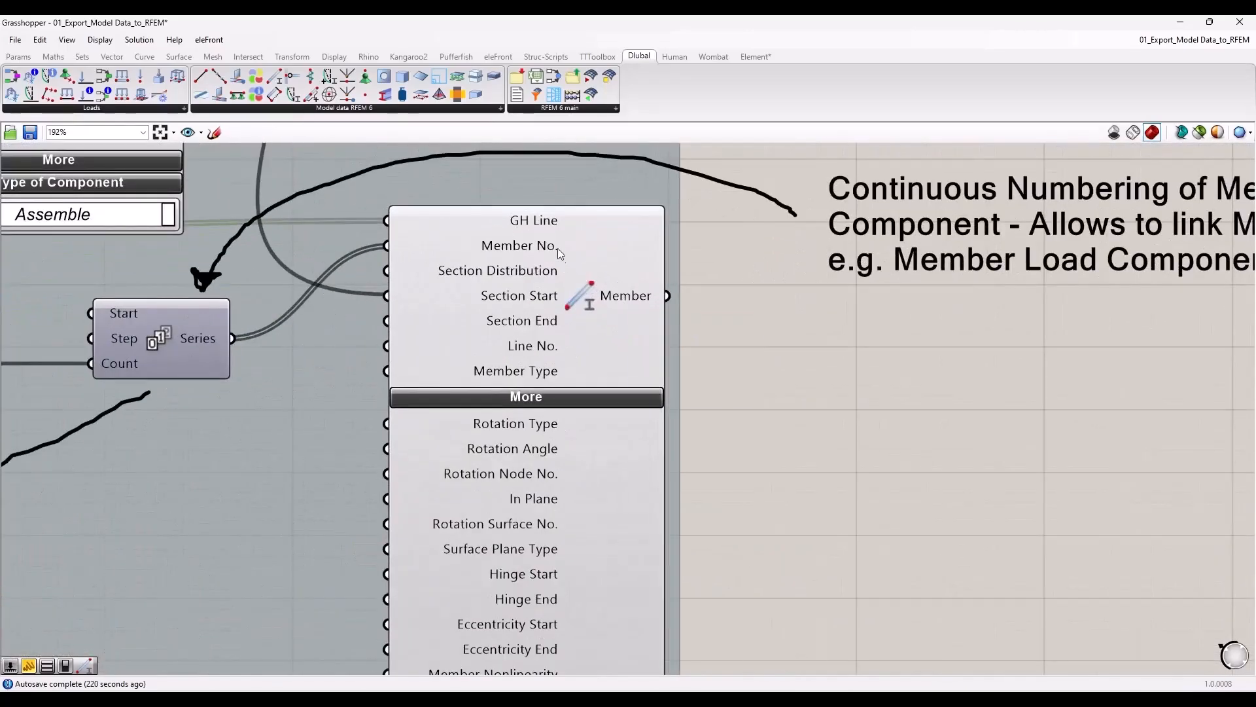
pyautogui.moveTo(518, 225)
pyautogui.scroll(-2, 795, 386)
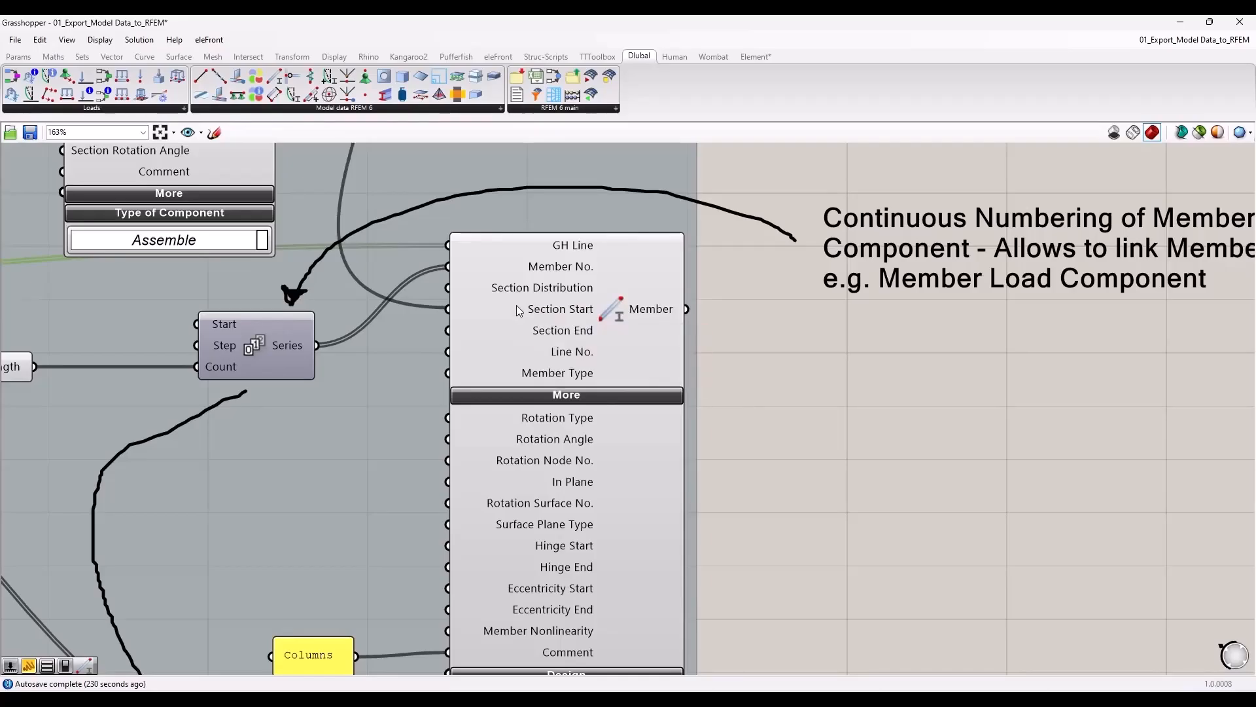
pyautogui.scroll(-3, 549, 317)
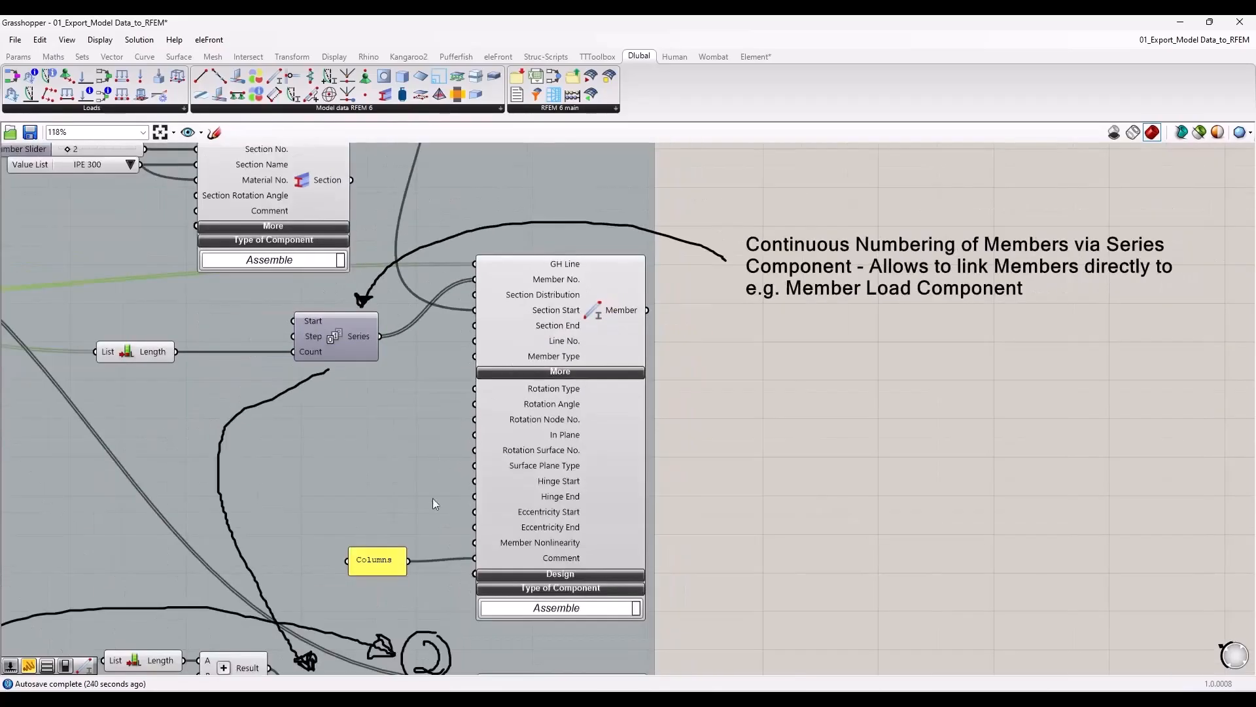
# Examine the Member Eccentricity component wired to Eccentricity Start and Eccentricity End of the Beams Member component
pyautogui.scroll(-3, 730, 550)
pyautogui.moveTo(728, 556); pyautogui.dragTo(713, 242, button='right')
pyautogui.scroll(5, 445, 442)
pyautogui.scroll(2, 394, 451)
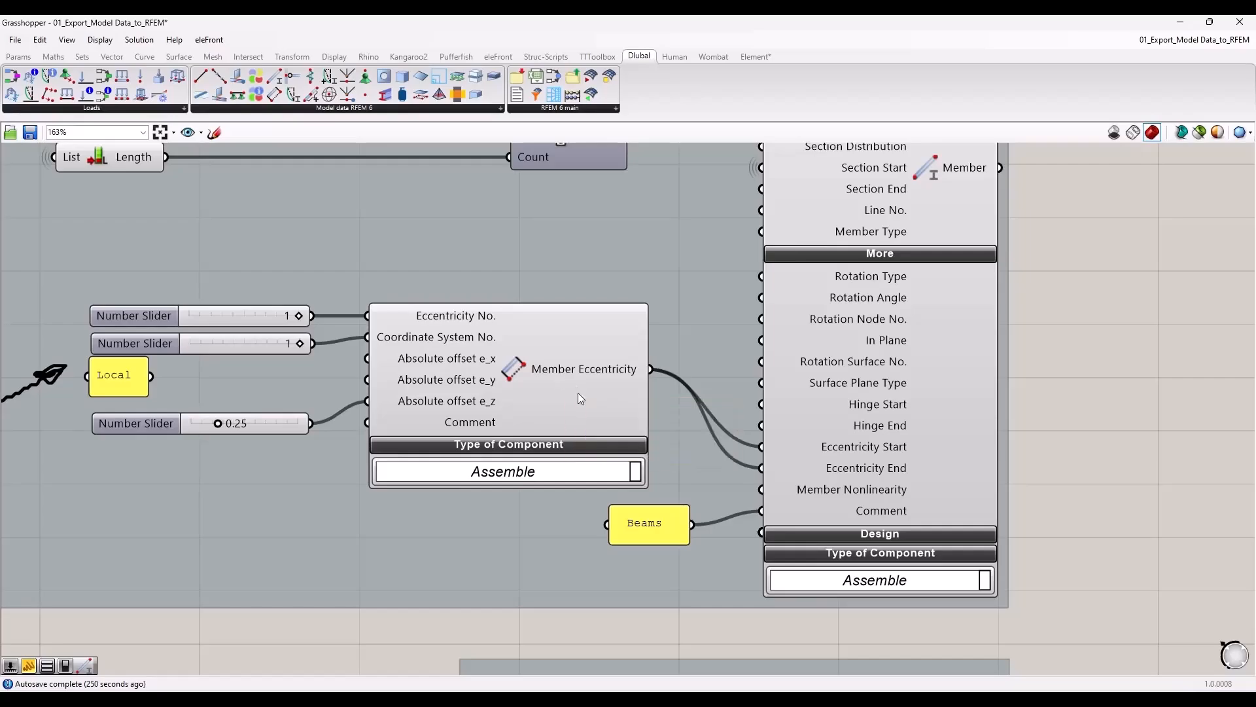
# Examine the Material and Section components with their index number sliders and name value lists in the Materials, Sections & Members group
pyautogui.scroll(-6, 555, 518)
pyautogui.moveTo(739, 341); pyautogui.dragTo(718, 554, button='right')
pyautogui.scroll(4, 465, 310)
pyautogui.moveTo(133, 301); pyautogui.dragTo(174, 357, button='right')
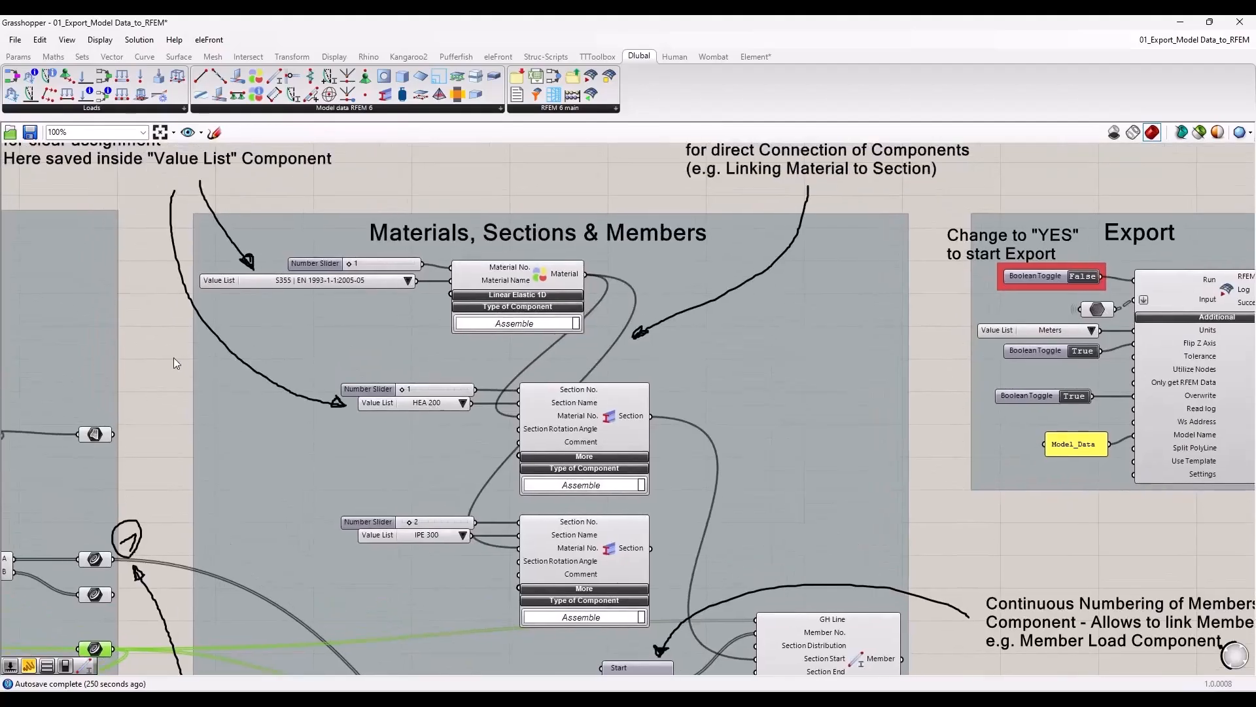
pyautogui.moveTo(254, 357); pyautogui.dragTo(326, 387, button='right')
pyautogui.scroll(-1, 457, 394)
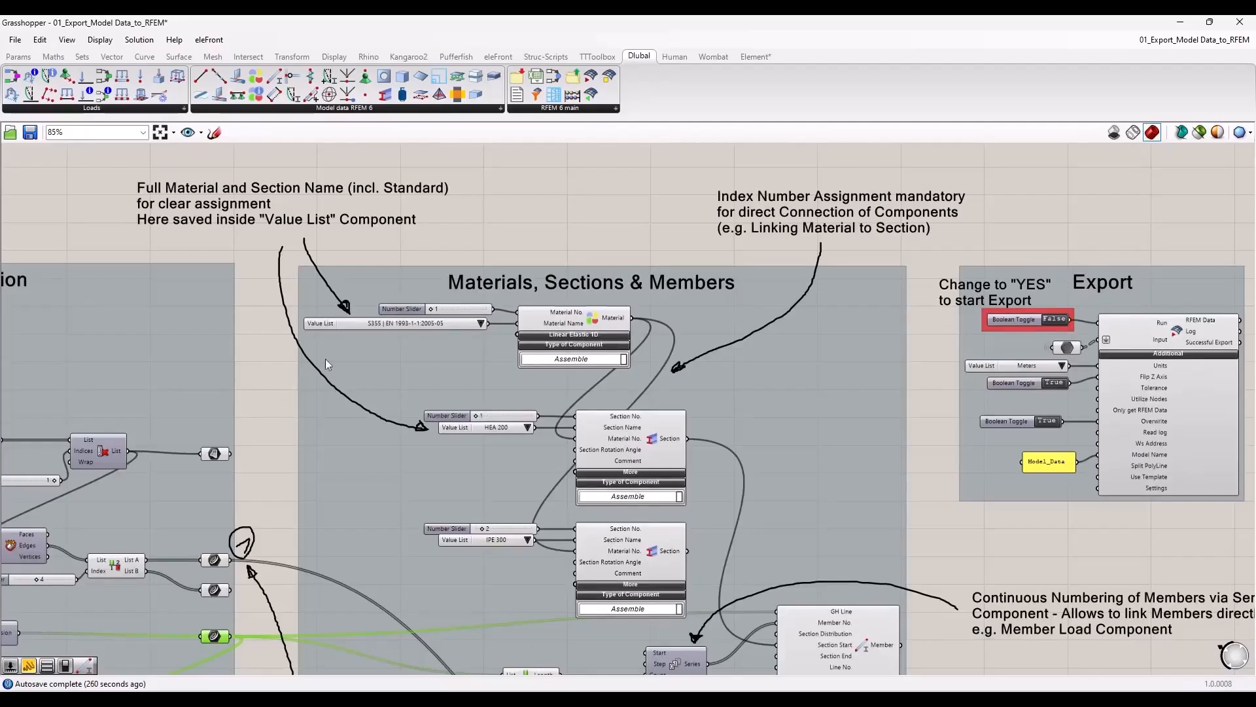
pyautogui.scroll(1, 258, 300)
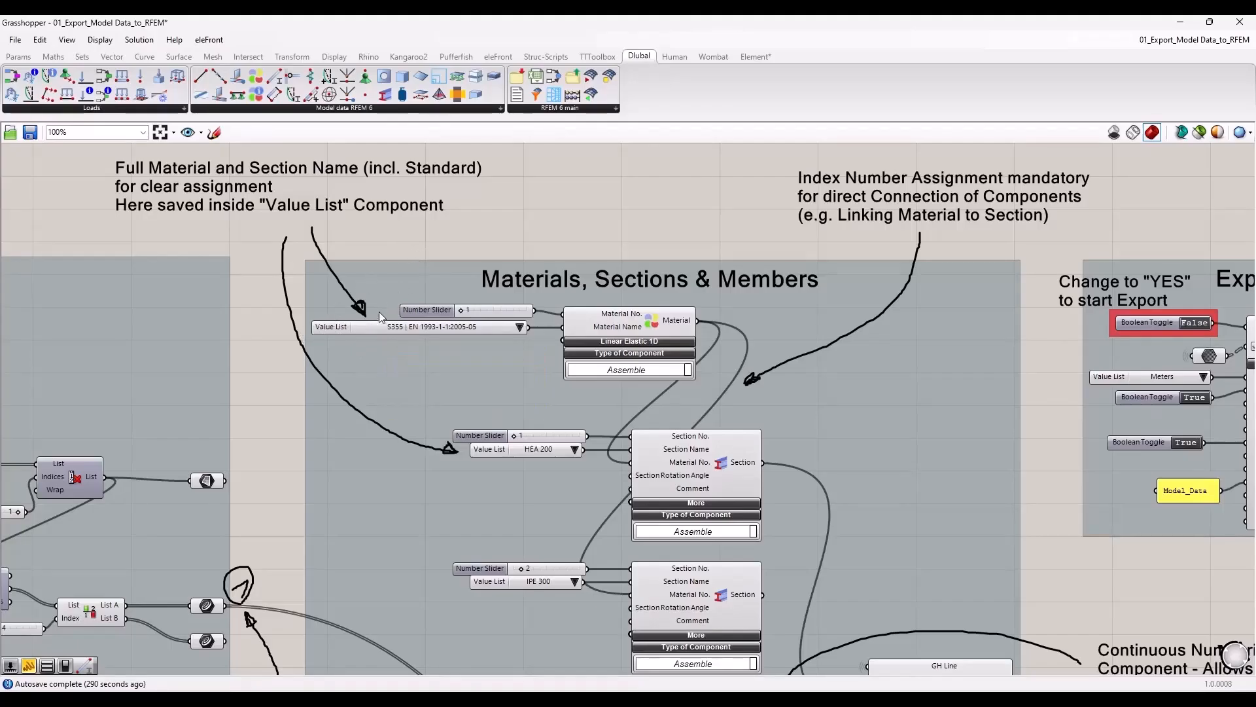
# Open the constants of the material name value list, widen the window to read the full entries, and close it without changes
pyautogui.click(340, 326)
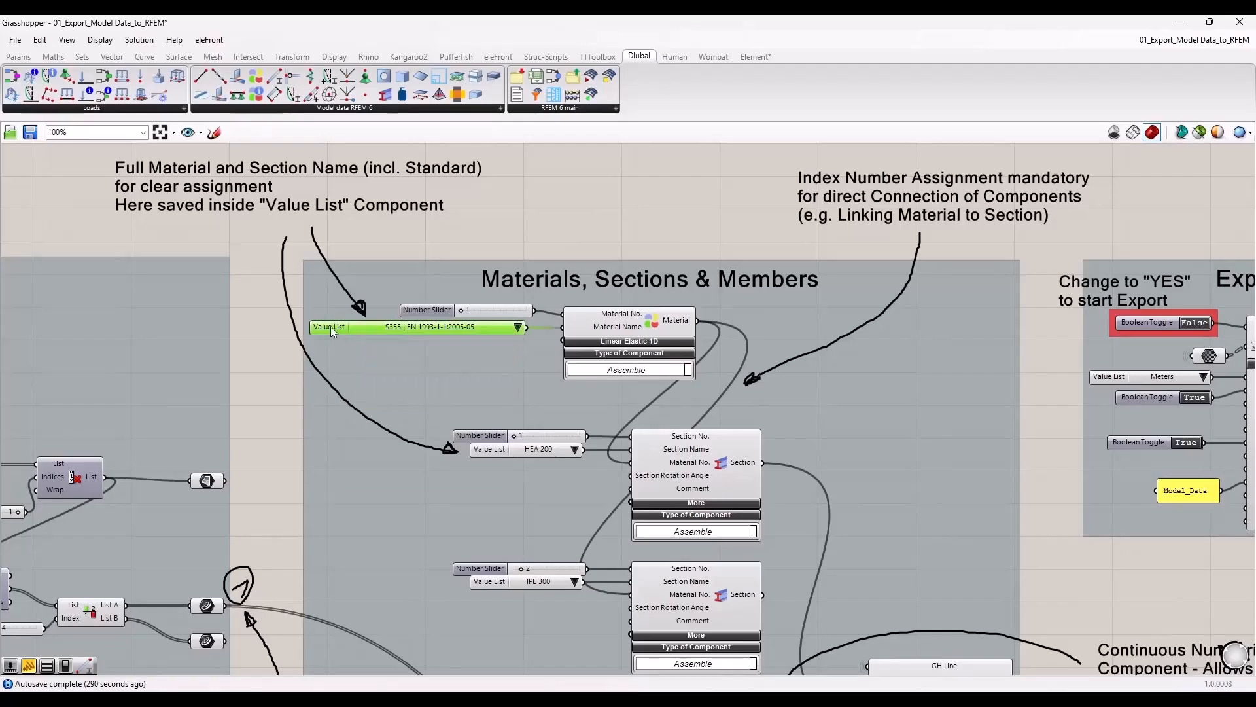
pyautogui.rightClick(332, 326)
pyautogui.click(359, 354)
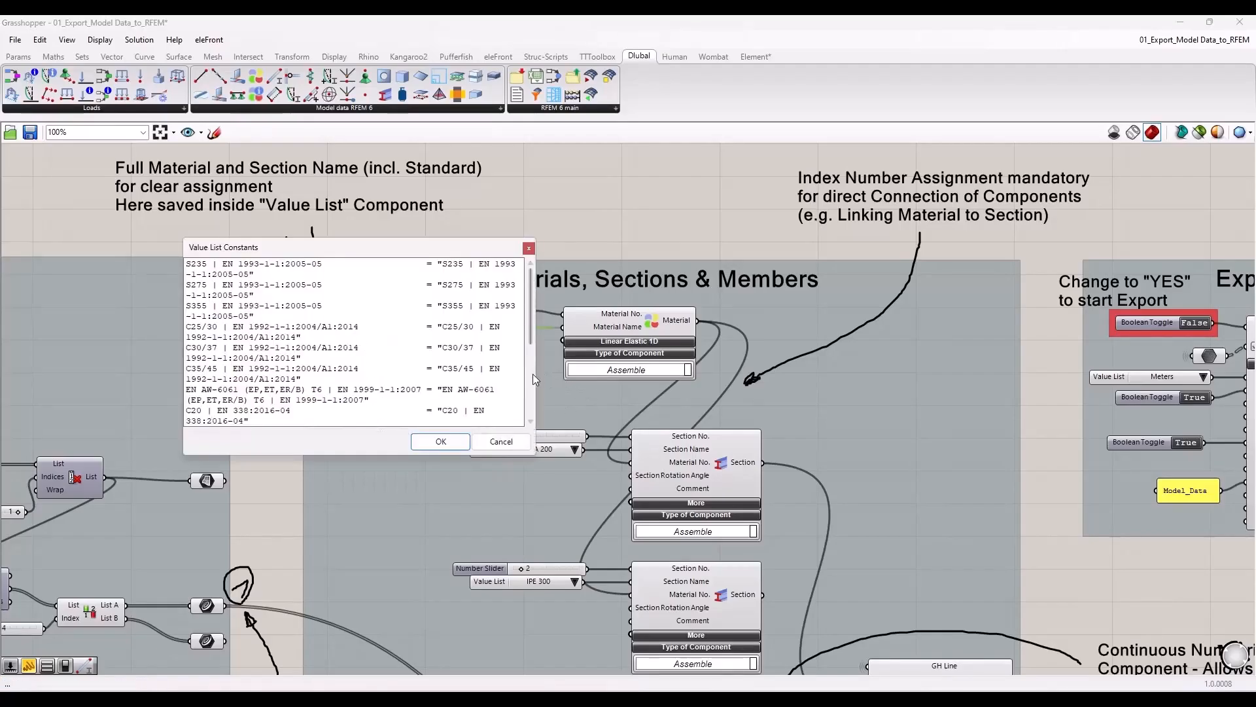
pyautogui.moveTo(533, 373); pyautogui.dragTo(876, 372)
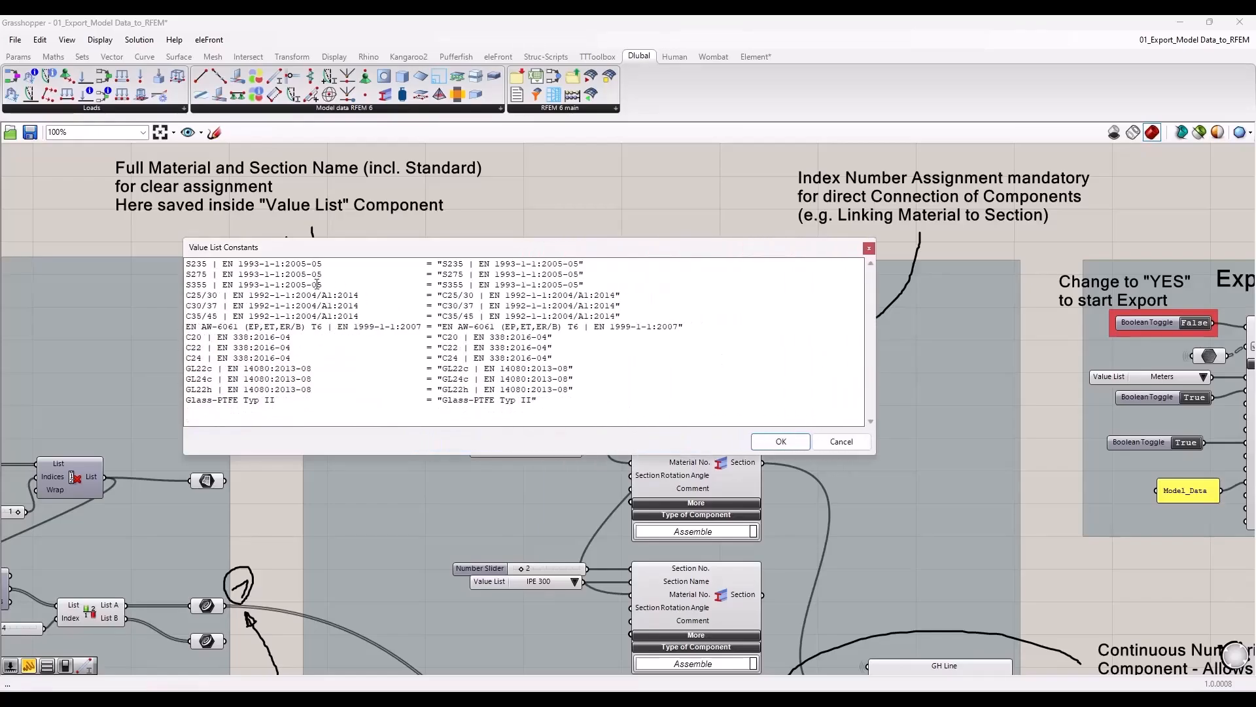
pyautogui.click(844, 441)
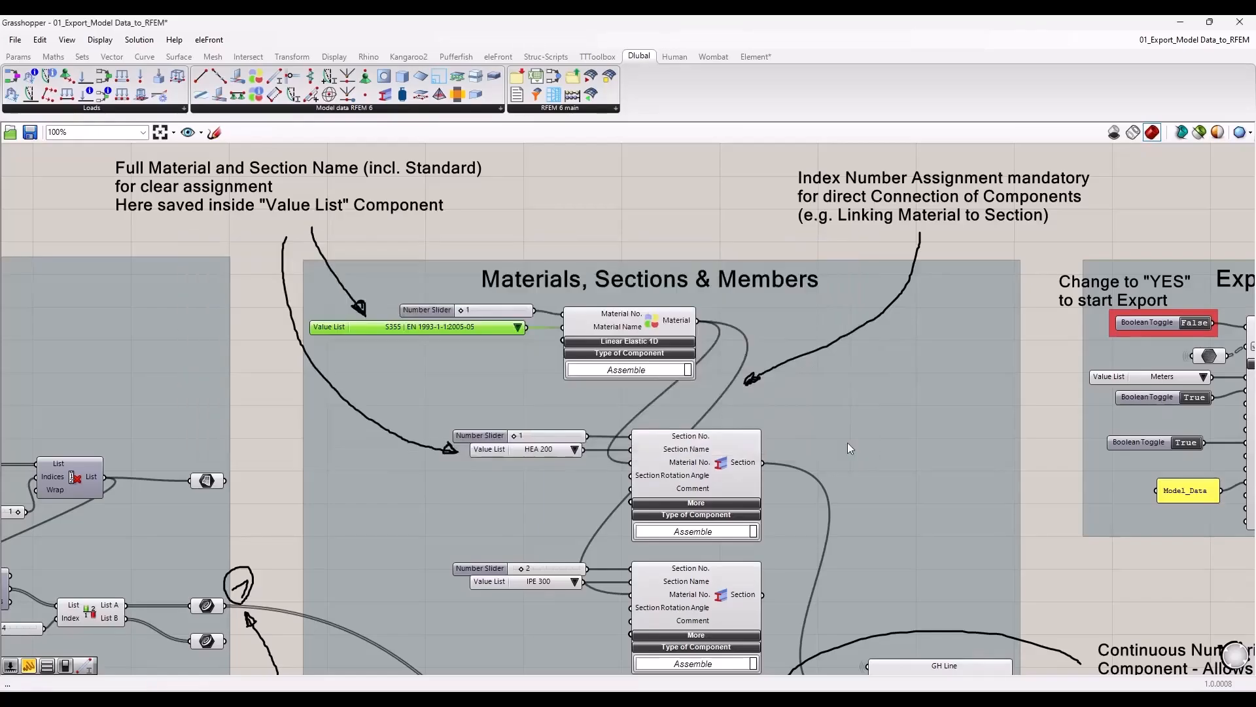
# Open the constants of the HEA 200 section value list, review its section names and full definitions, and close it without changes
pyautogui.rightClick(505, 449)
pyautogui.click(520, 479)
pyautogui.moveTo(403, 391); pyautogui.dragTo(316, 396)
pyautogui.moveTo(483, 379); pyautogui.dragTo(757, 315)
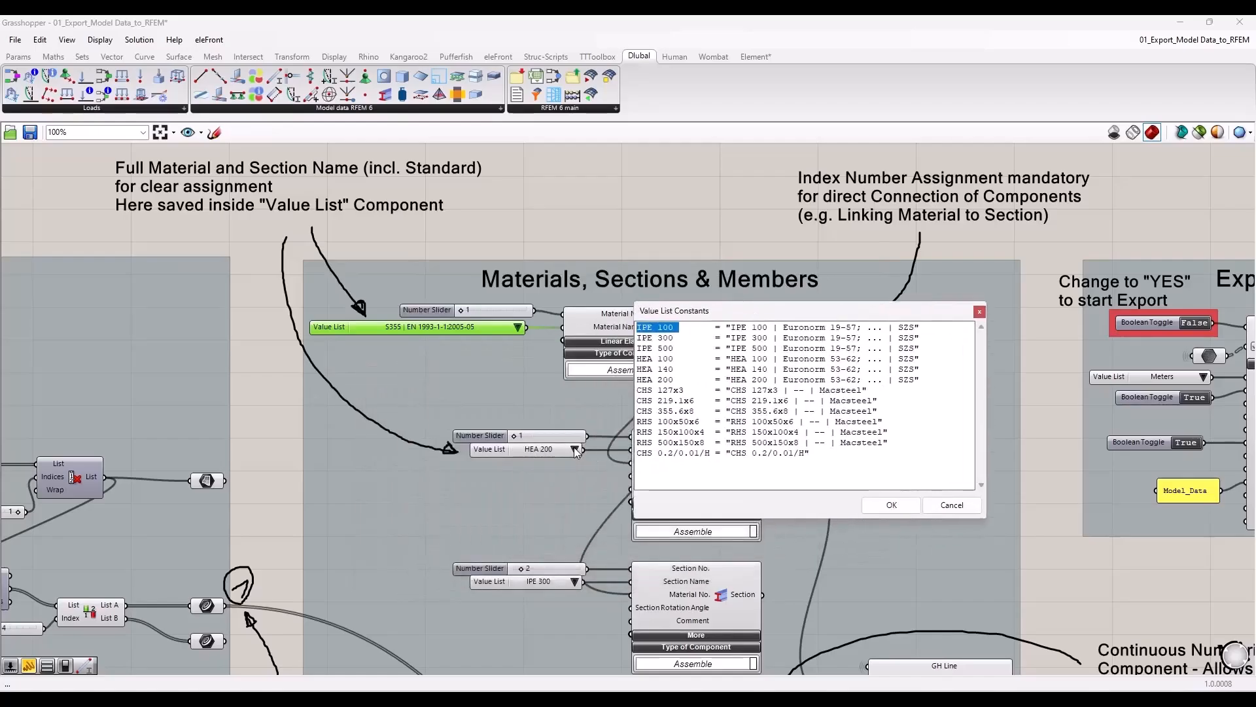
pyautogui.moveTo(700, 311); pyautogui.dragTo(782, 325)
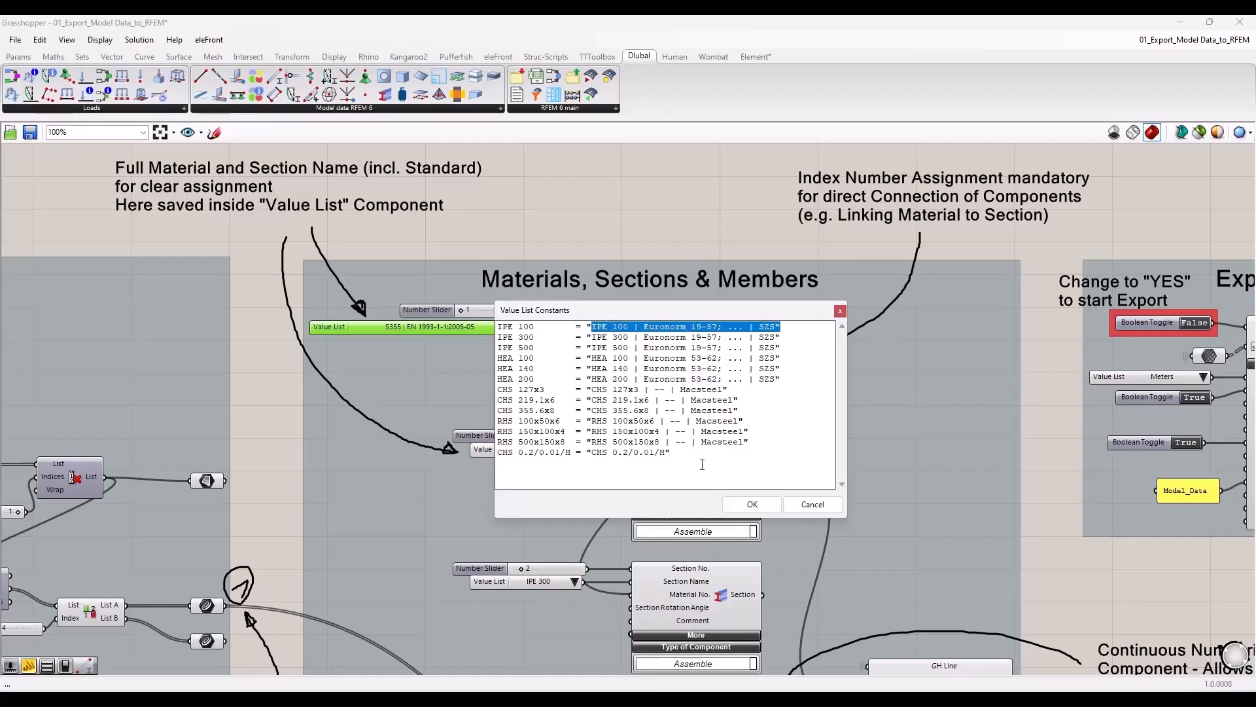
pyautogui.moveTo(709, 460); pyautogui.dragTo(498, 333)
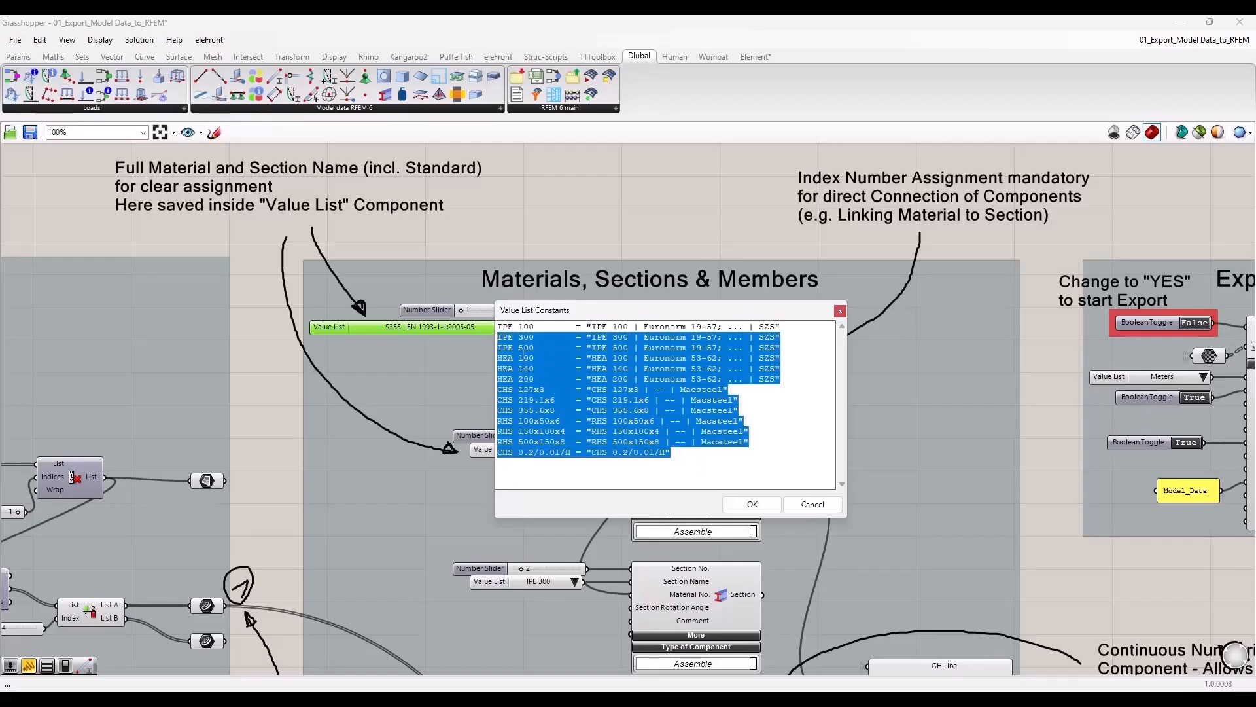
pyautogui.click(811, 505)
pyautogui.click(527, 223)
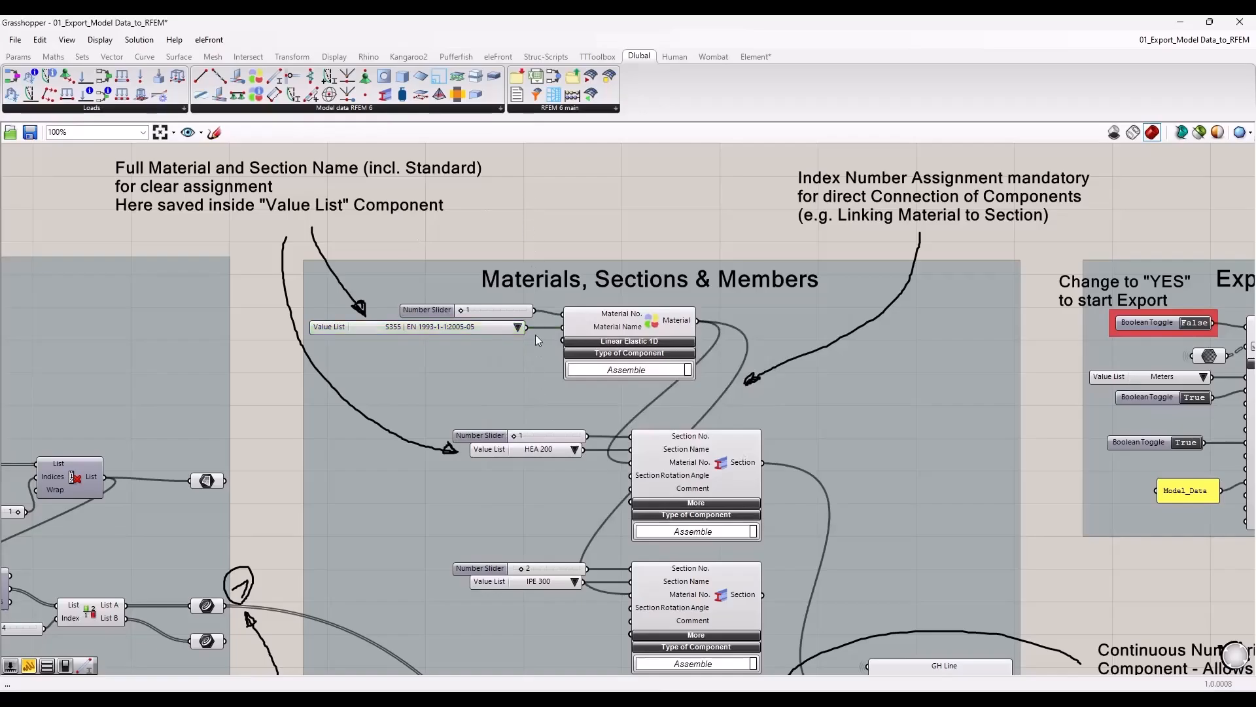
# Open the material name value list to review the available materials, and close it without changing the selection
pyautogui.click(518, 327)
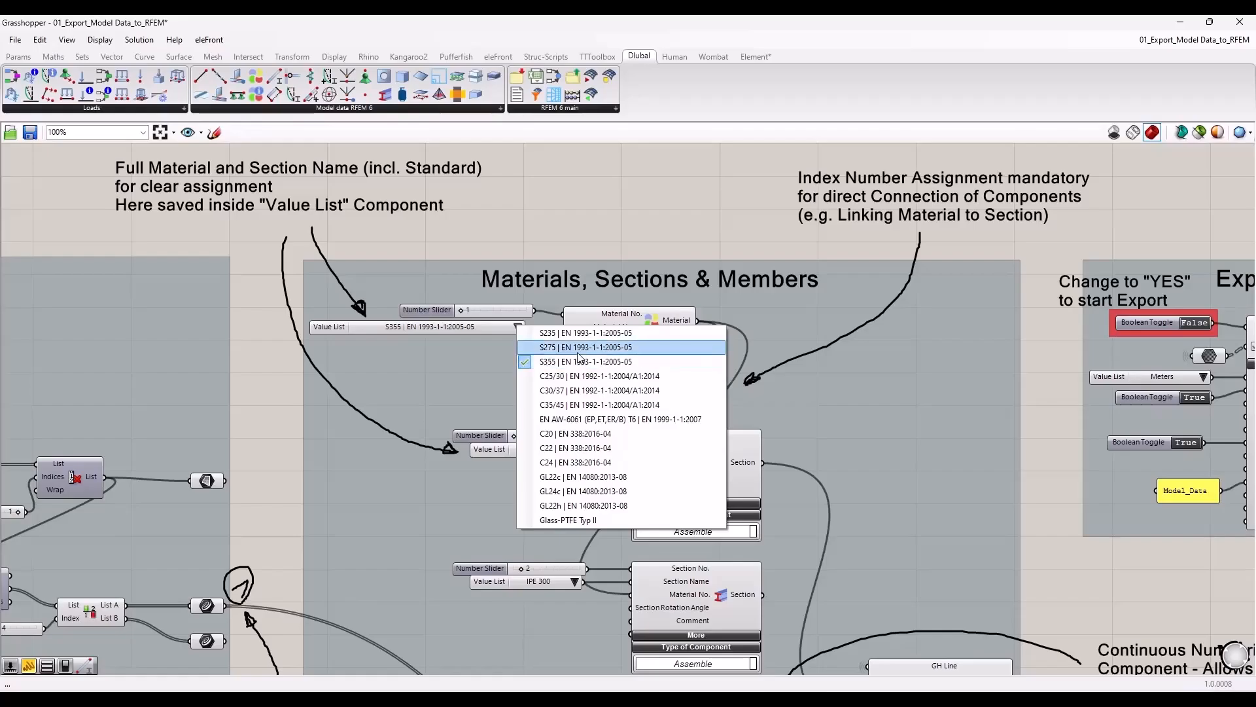
pyautogui.click(571, 244)
pyautogui.scroll(-3, 411, 280)
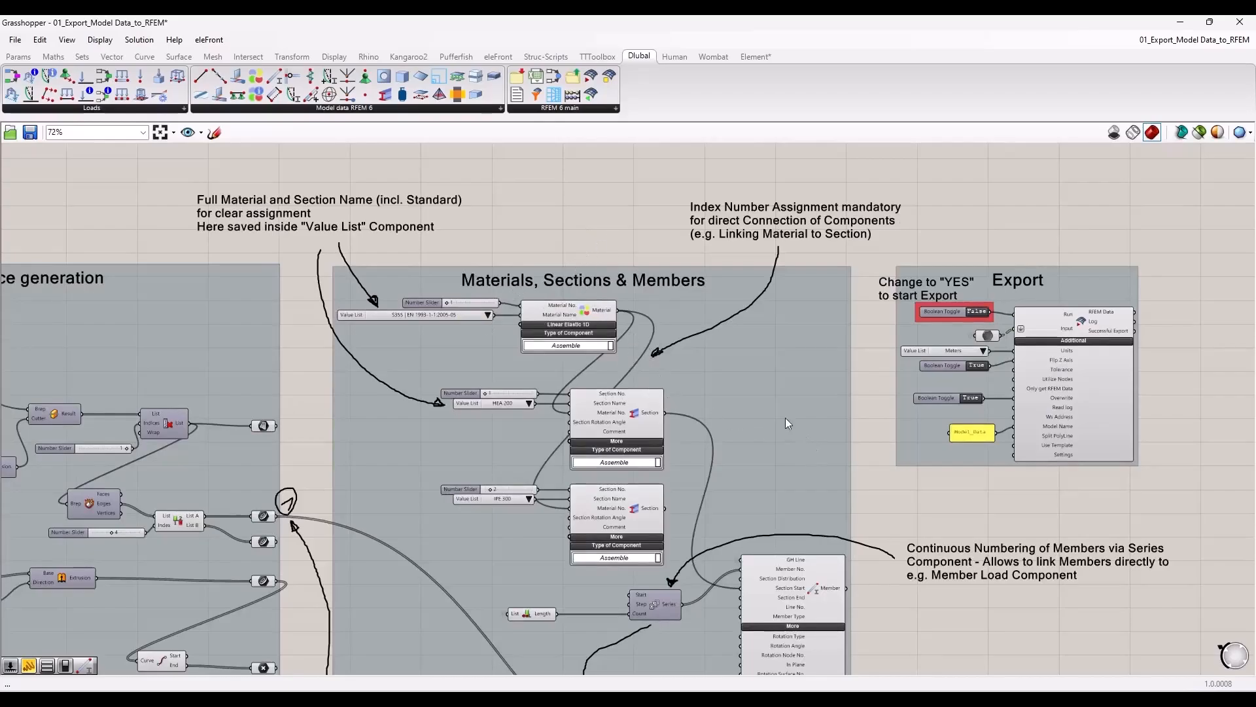
# Examine the connection from the Material component's output to the Material No. input of the HEA 200 Section component
pyautogui.scroll(2, 808, 387)
pyautogui.moveTo(917, 296); pyautogui.dragTo(850, 367, button='right')
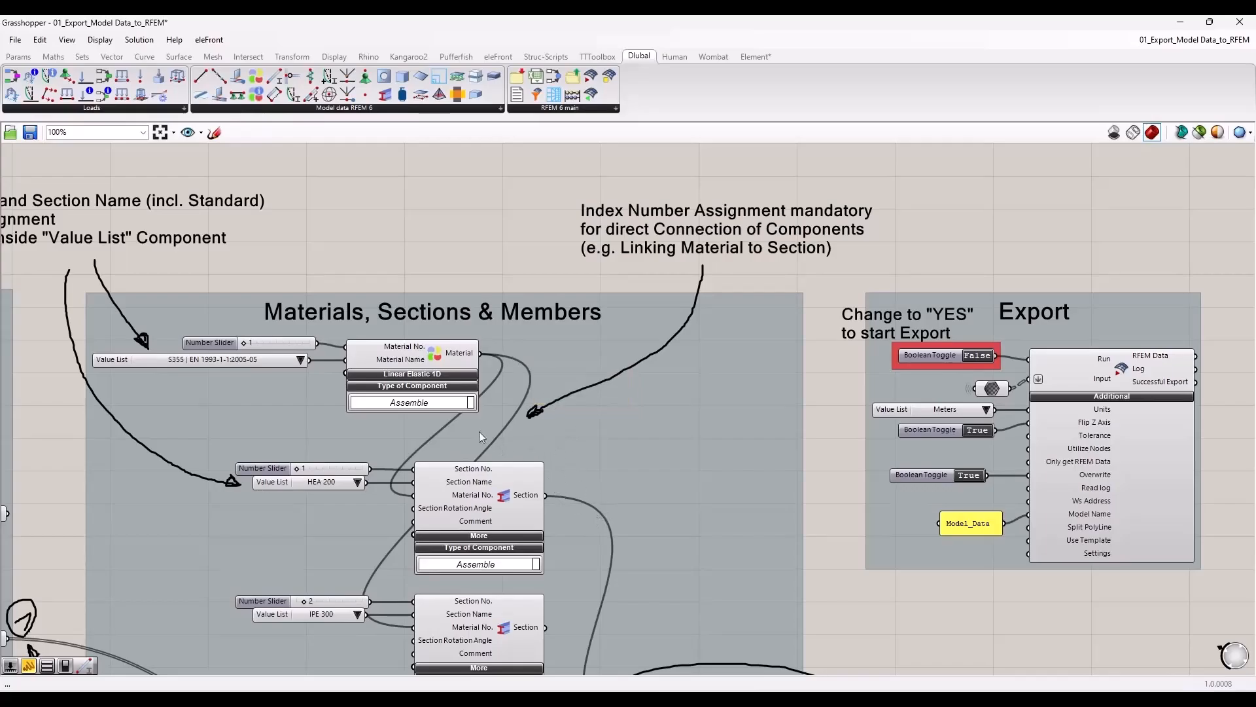
pyautogui.click(442, 363)
pyautogui.click(478, 481)
pyautogui.click(444, 366)
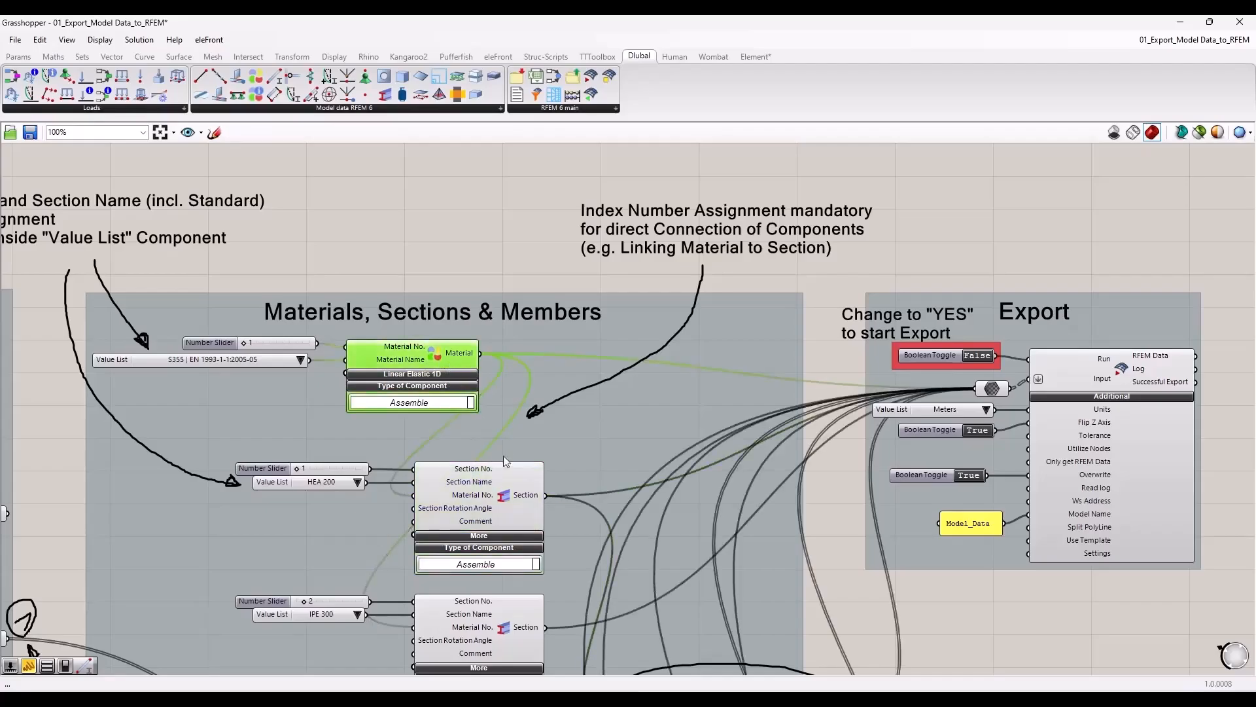
pyautogui.click(517, 504)
pyautogui.scroll(2, 485, 521)
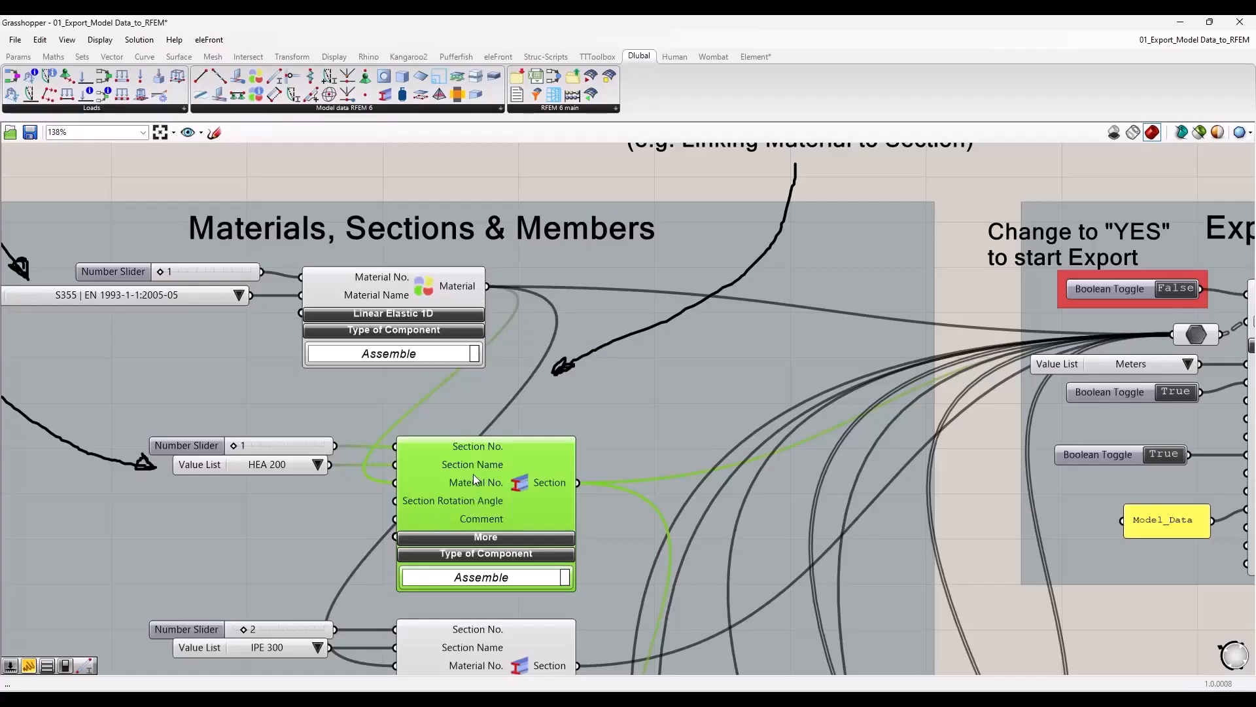
pyautogui.scroll(-2, 473, 476)
pyautogui.click(381, 241)
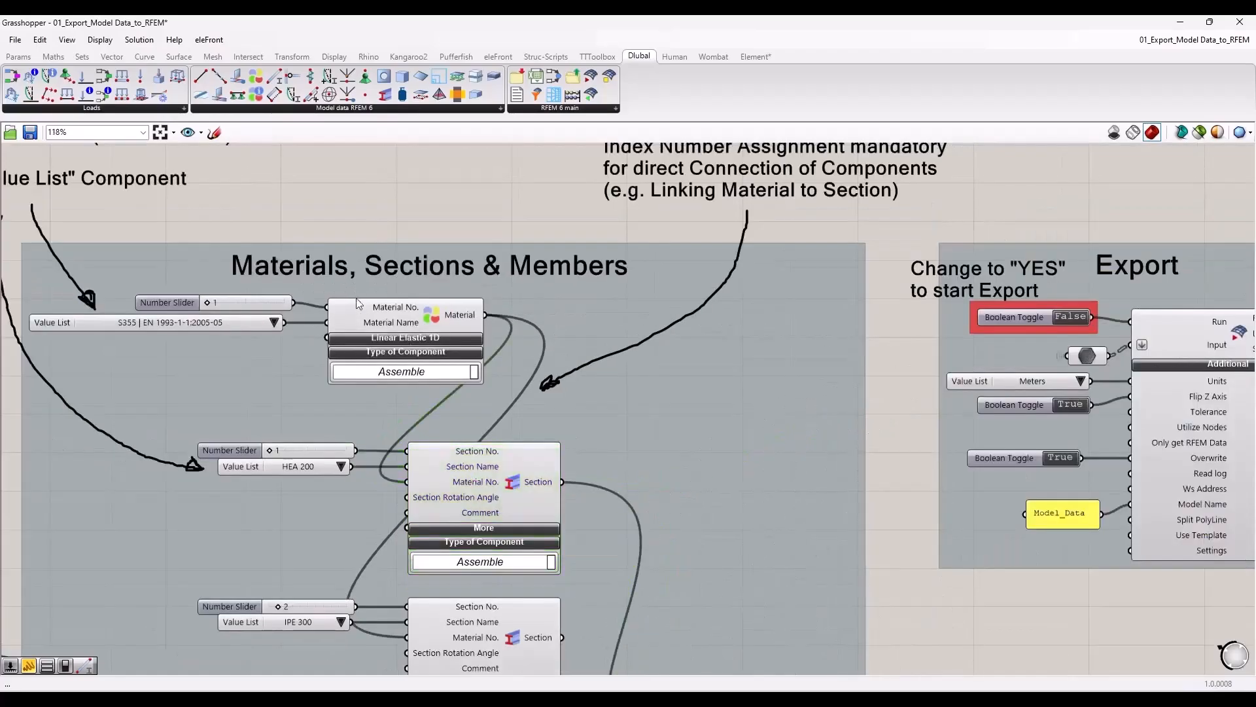
# Examine the index number slider on the steel Material component's Material No. input and how the component links to the sections
pyautogui.click(246, 302)
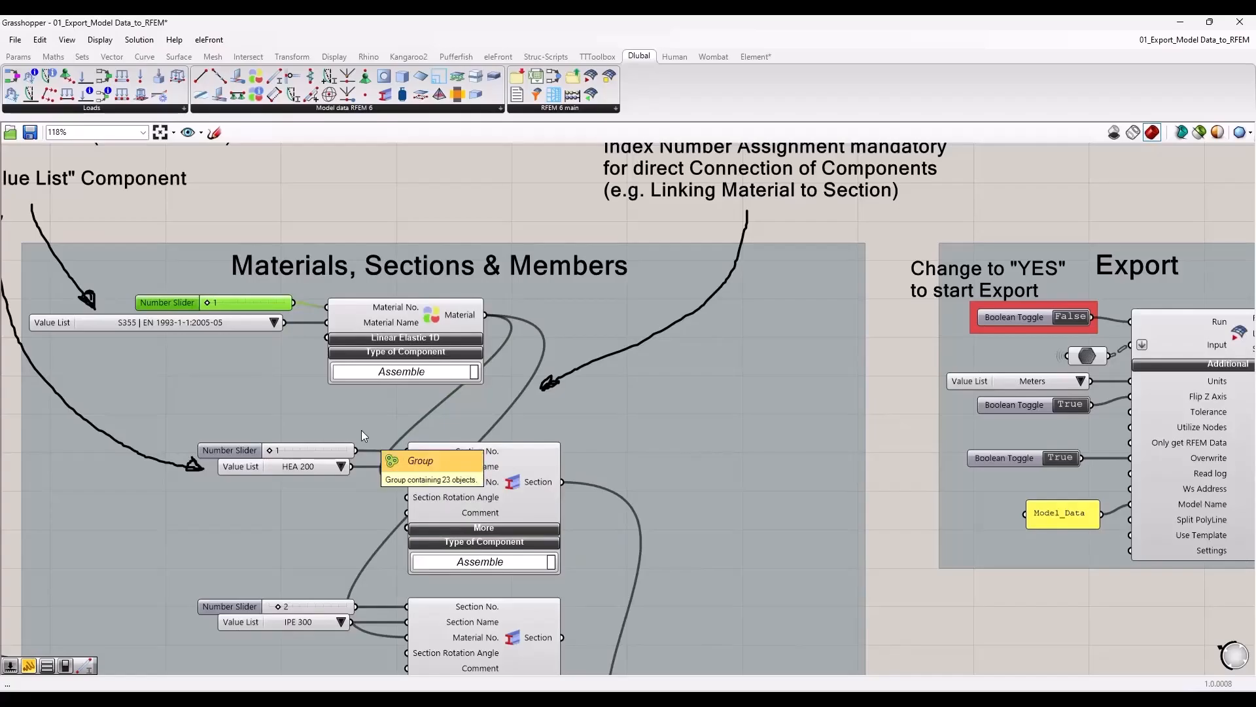
pyautogui.click(405, 199)
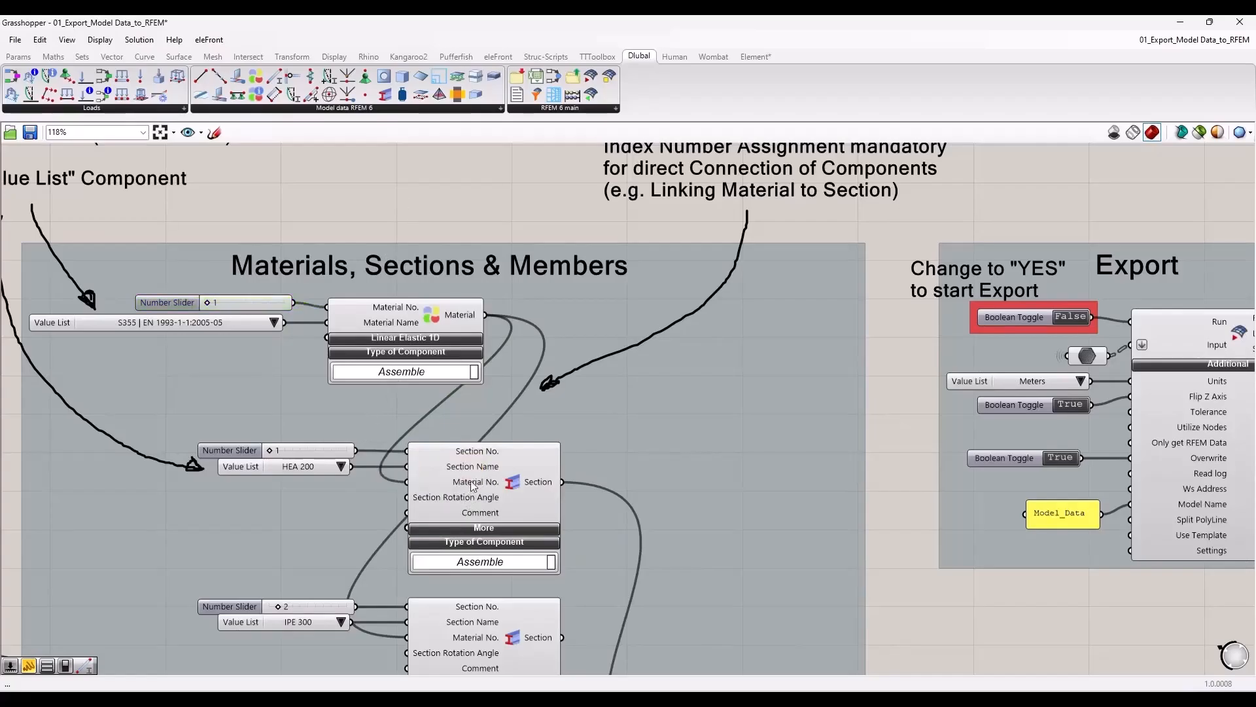
pyautogui.moveTo(471, 481)
pyautogui.click(406, 321)
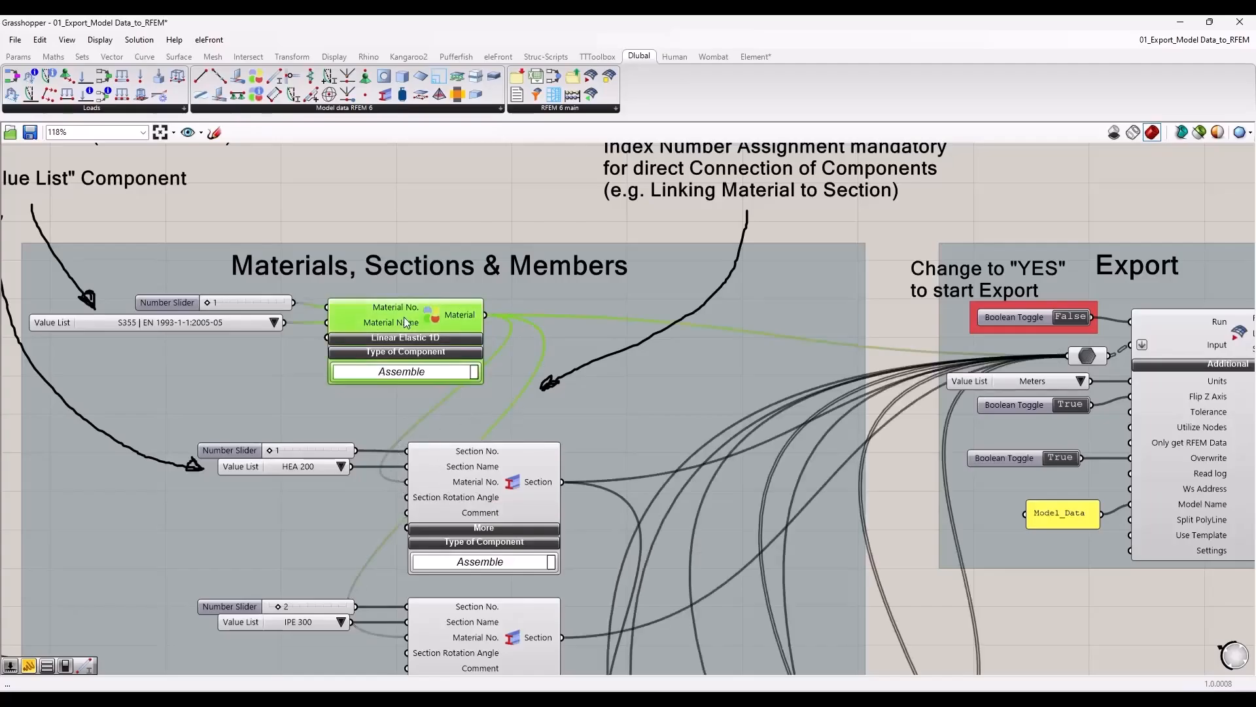
pyautogui.click(244, 300)
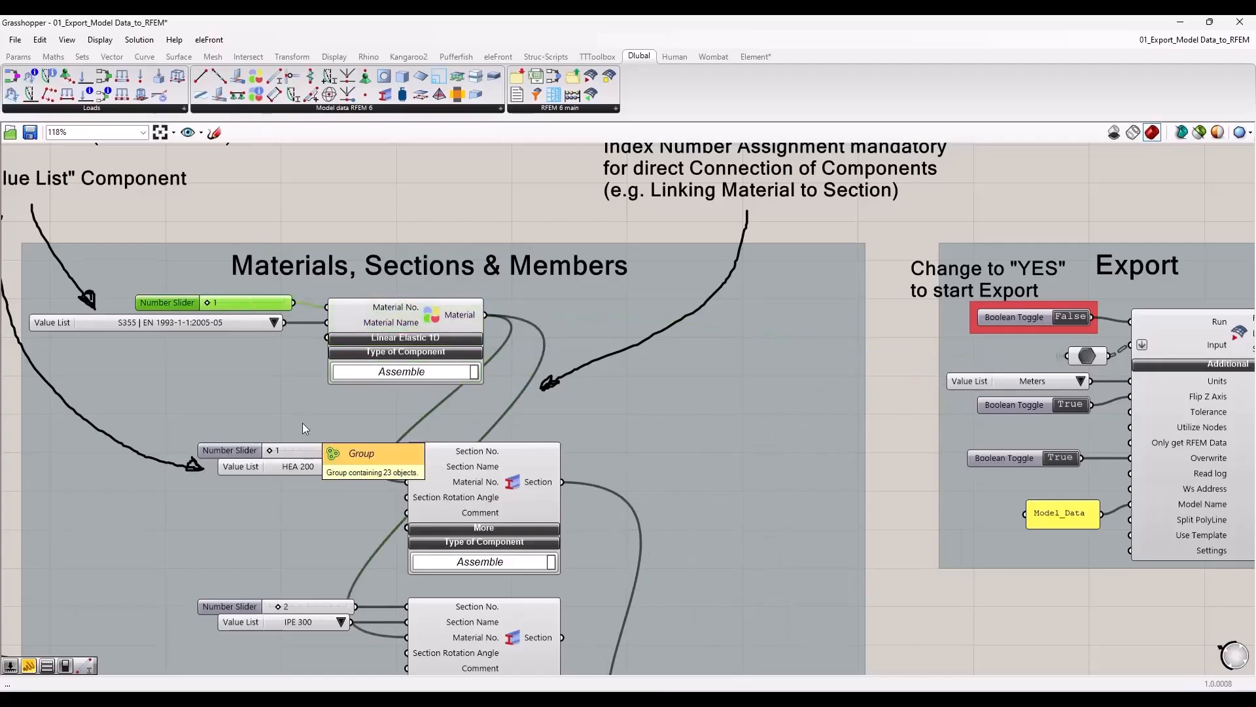
pyautogui.click(331, 226)
pyautogui.scroll(-2, 343, 335)
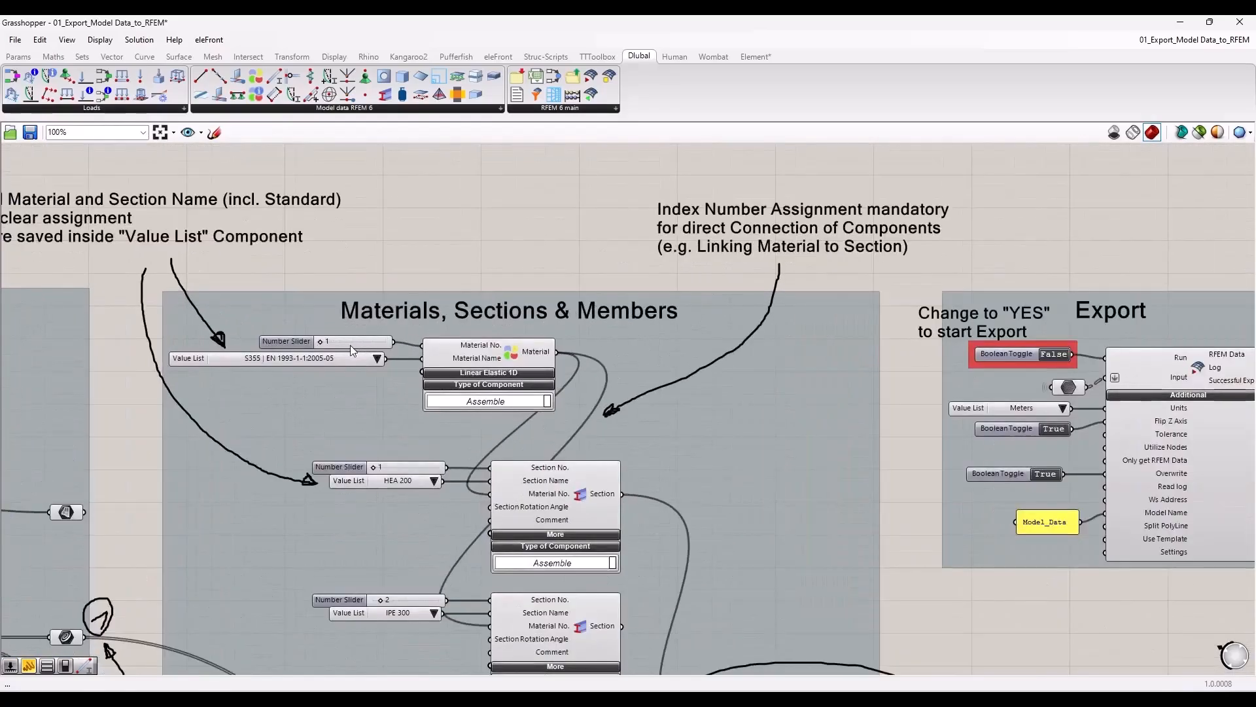
pyautogui.click(351, 344)
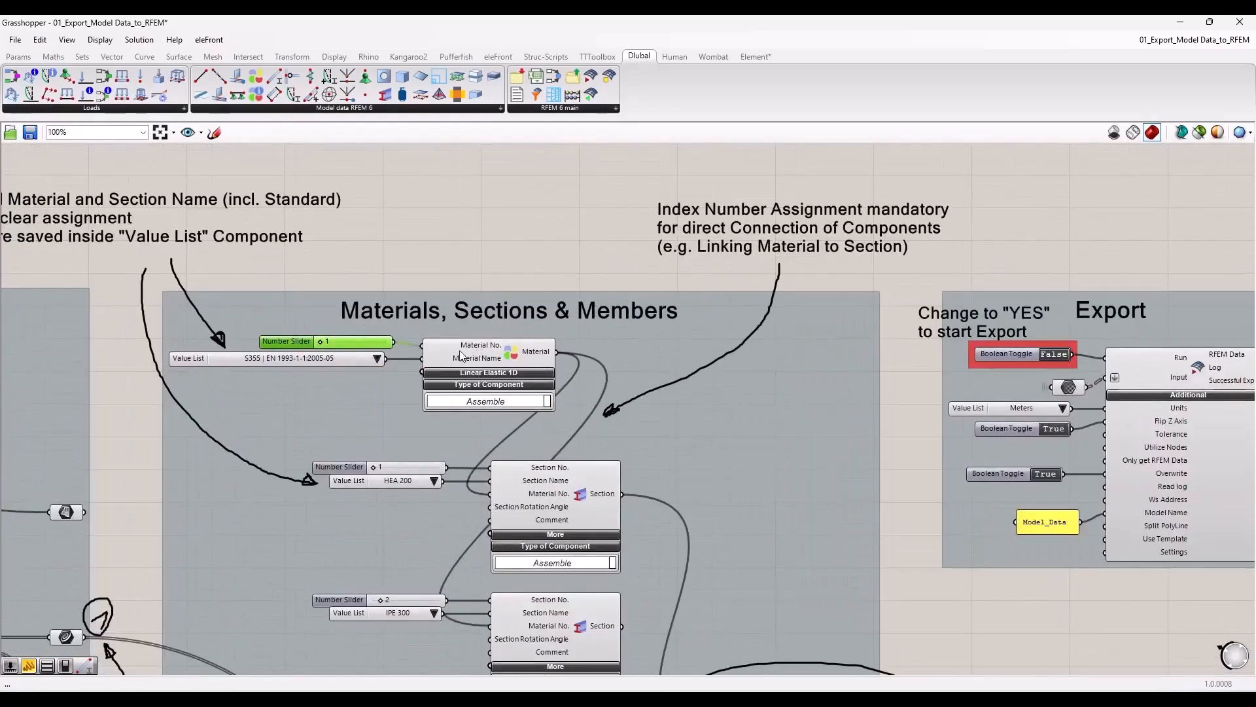
# Examine the two Series components that number the members continuously for the Columns and Beams Member components
pyautogui.scroll(-3, 454, 239)
pyautogui.moveTo(722, 563); pyautogui.dragTo(588, 422, button='right')
pyautogui.scroll(3, 602, 465)
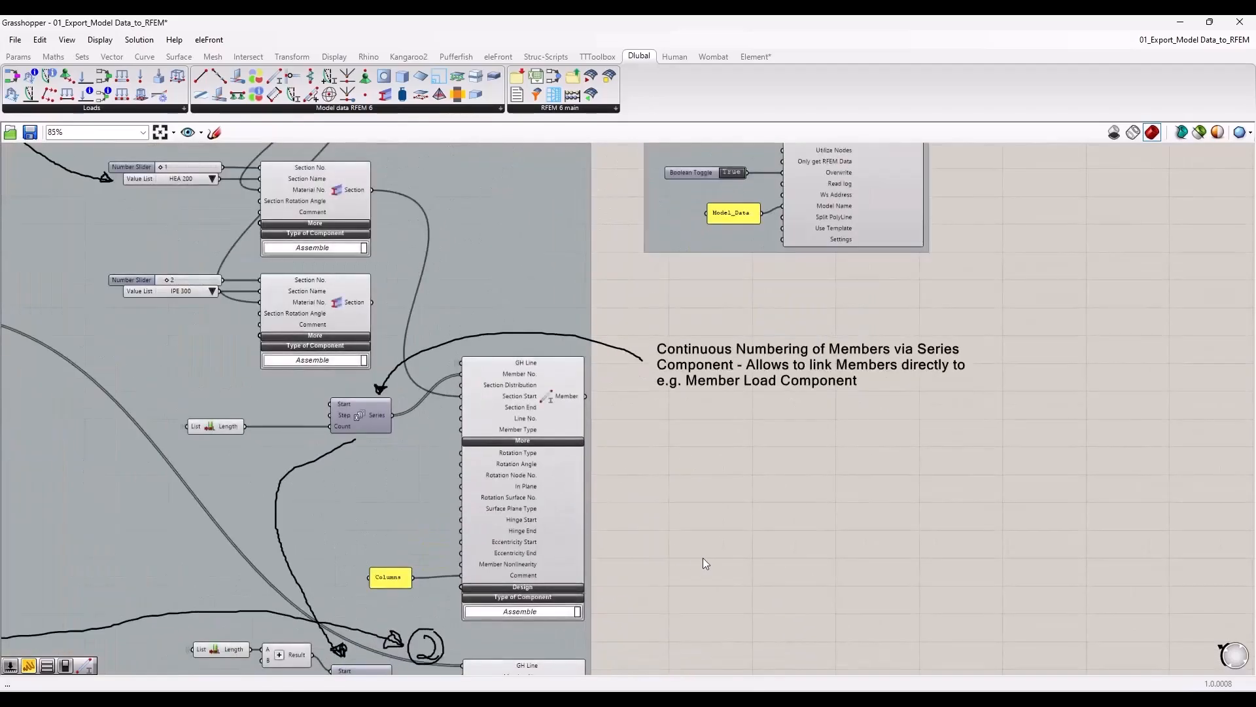
pyautogui.moveTo(728, 594); pyautogui.dragTo(735, 468, button='right')
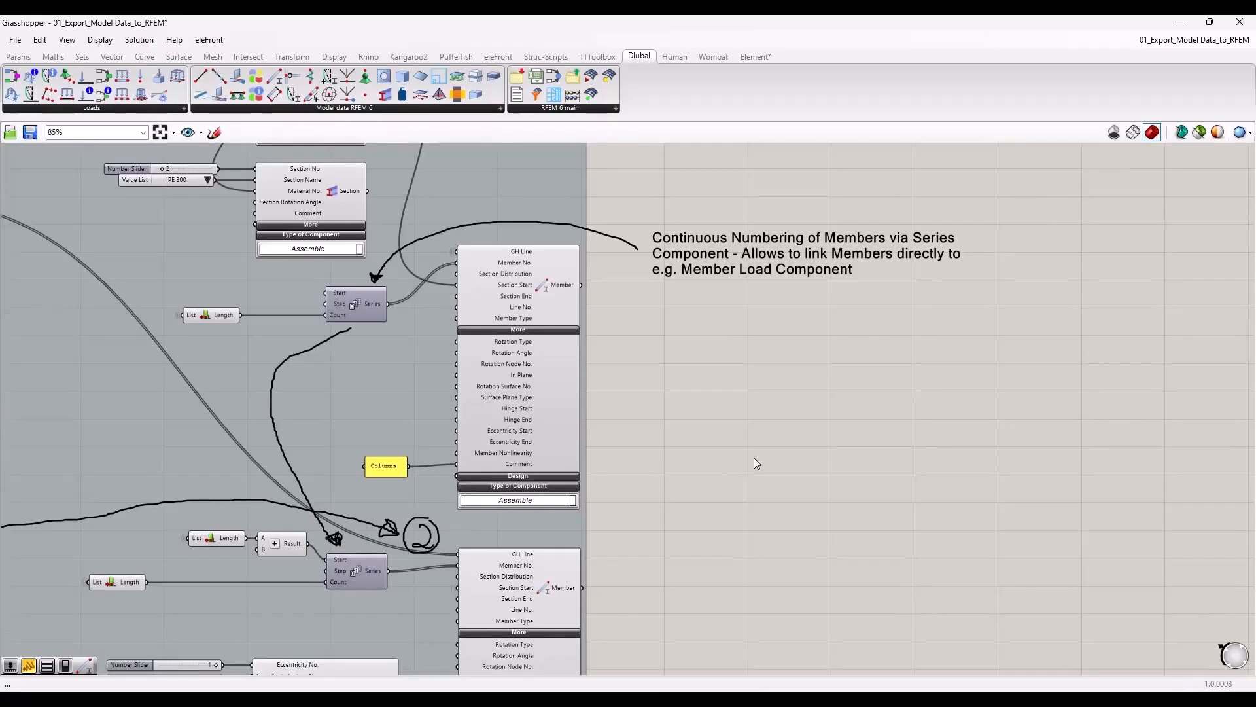
pyautogui.click(359, 300)
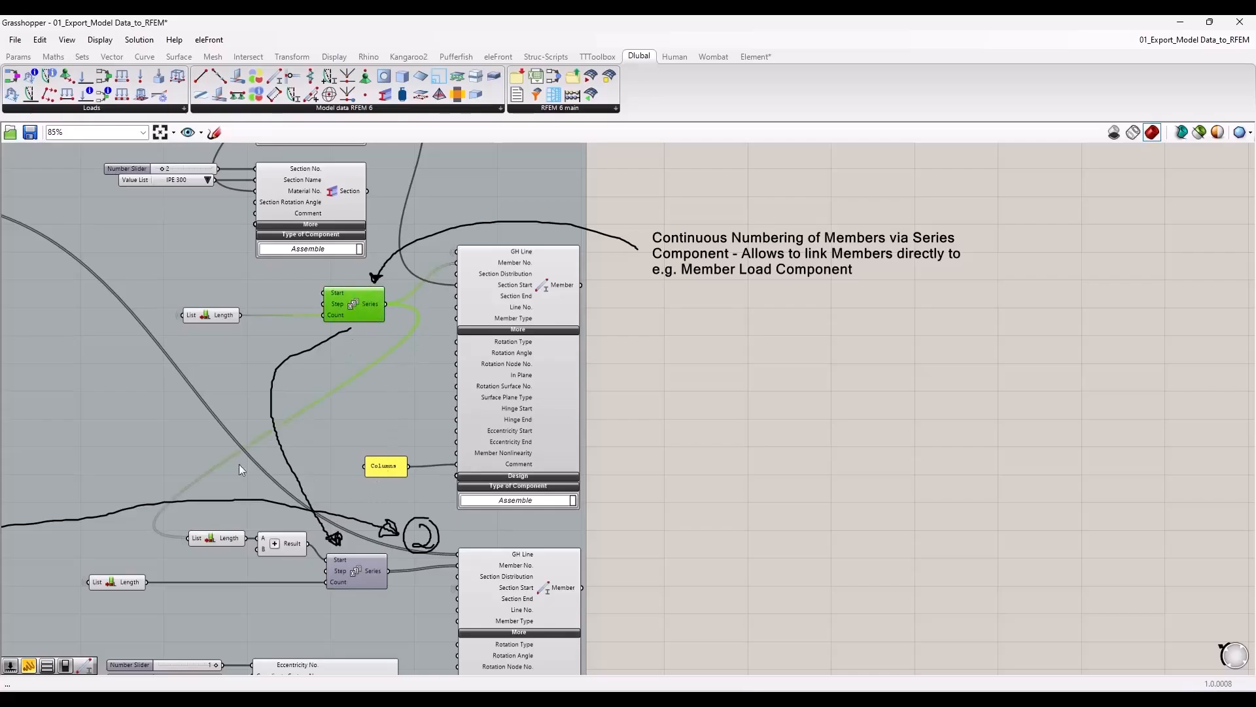
pyautogui.click(360, 572)
pyautogui.moveTo(702, 555); pyautogui.dragTo(716, 418, button='right')
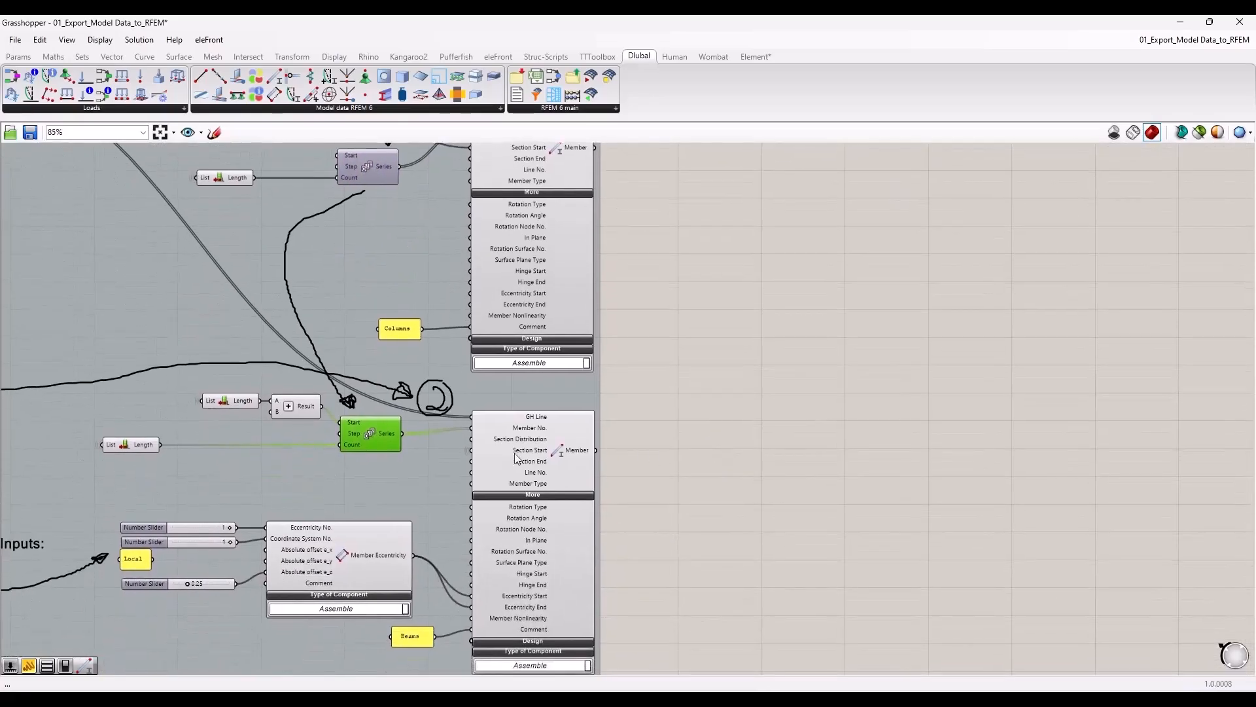
pyautogui.scroll(-3, 684, 410)
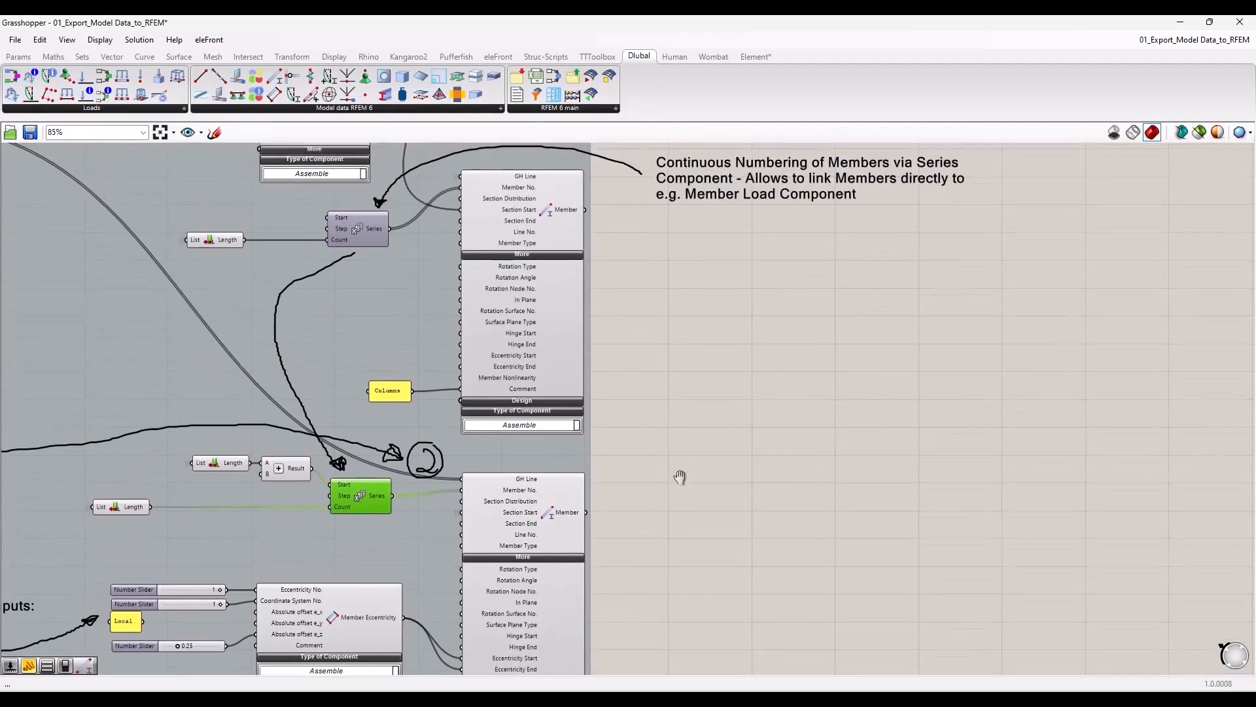
# Trace the curve parameters of the geometry group to the GH Line input and the List Length component of the columns
pyautogui.scroll(3, 145, 335)
pyautogui.click(328, 266)
pyautogui.click(329, 329)
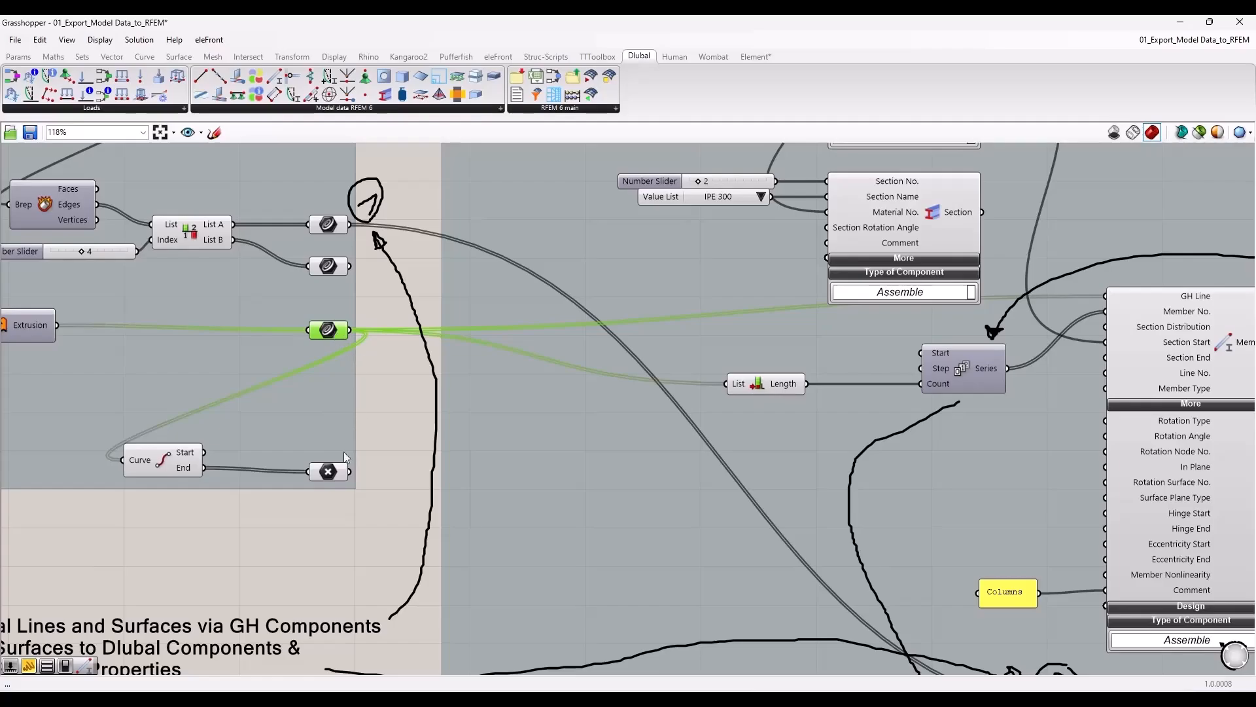
pyautogui.click(385, 416)
# Examine the Nodal Supports group and the "inf" panel wired to the Nodal Support component's fixed degrees of freedom
pyautogui.scroll(-3, 371, 410)
pyautogui.moveTo(846, 528); pyautogui.dragTo(684, 380, button='right')
pyautogui.moveTo(680, 568); pyautogui.dragTo(687, 268, button='right')
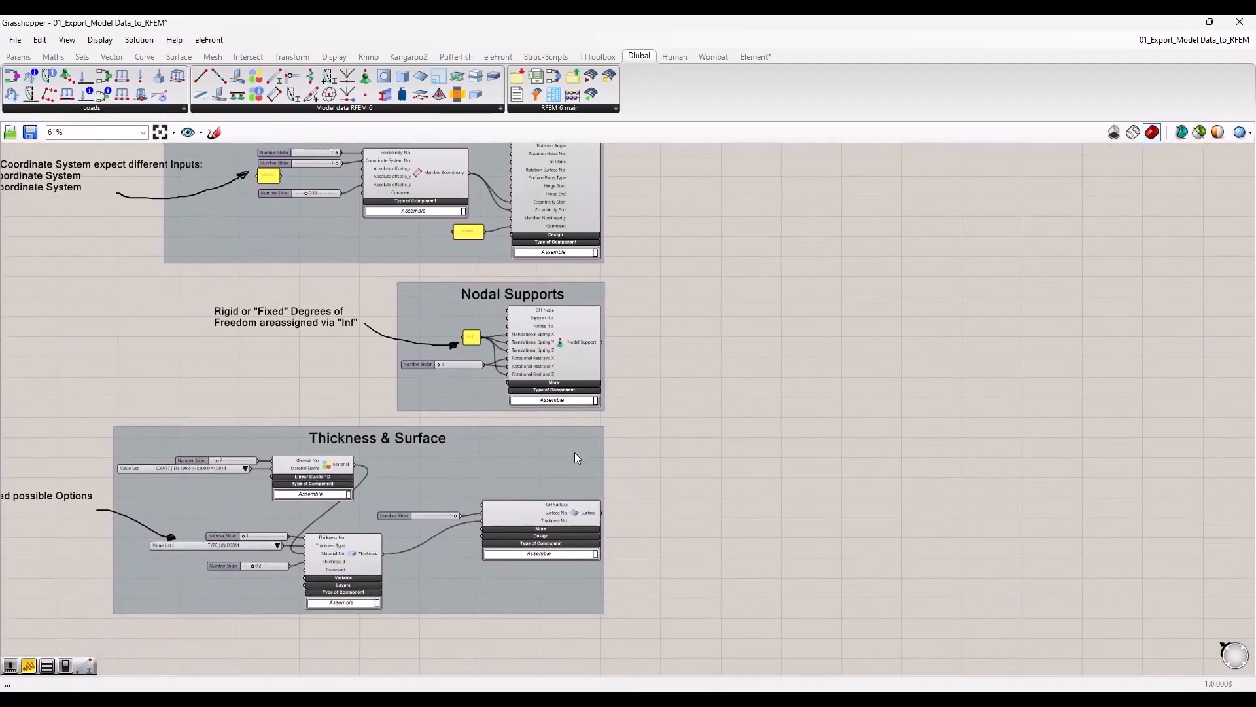
pyautogui.moveTo(330, 448); pyautogui.dragTo(423, 447, button='right')
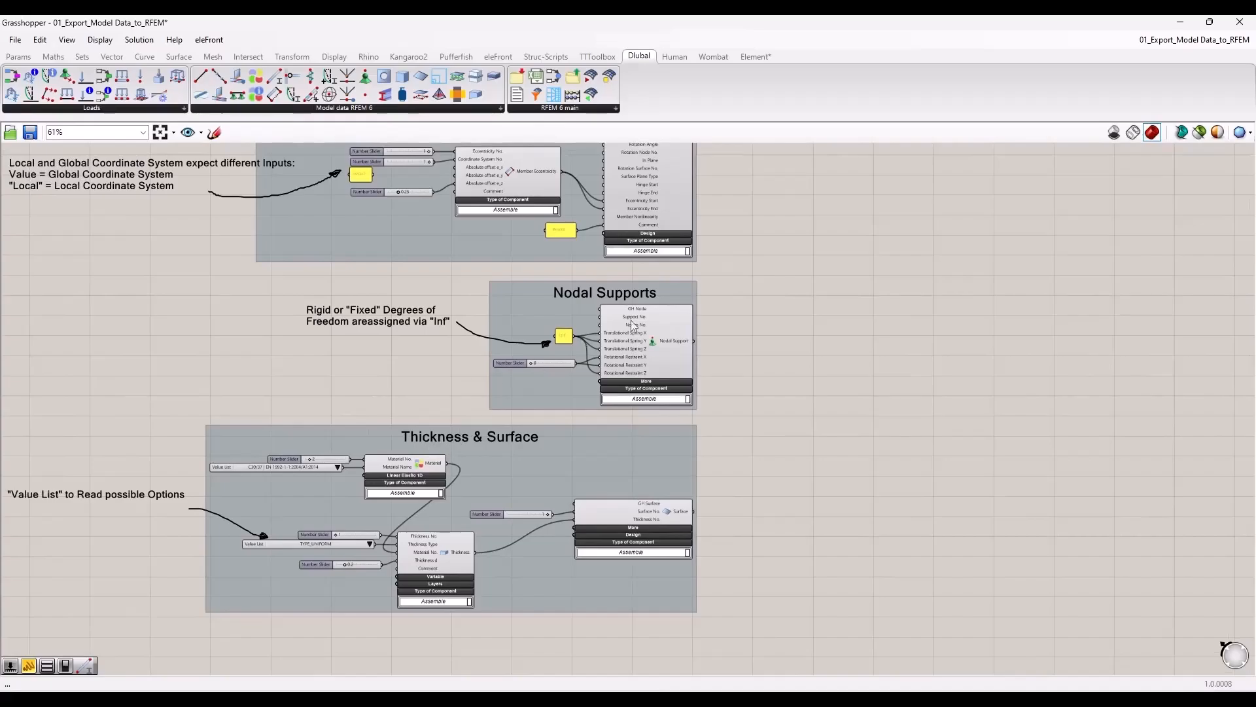
pyautogui.scroll(3, 568, 337)
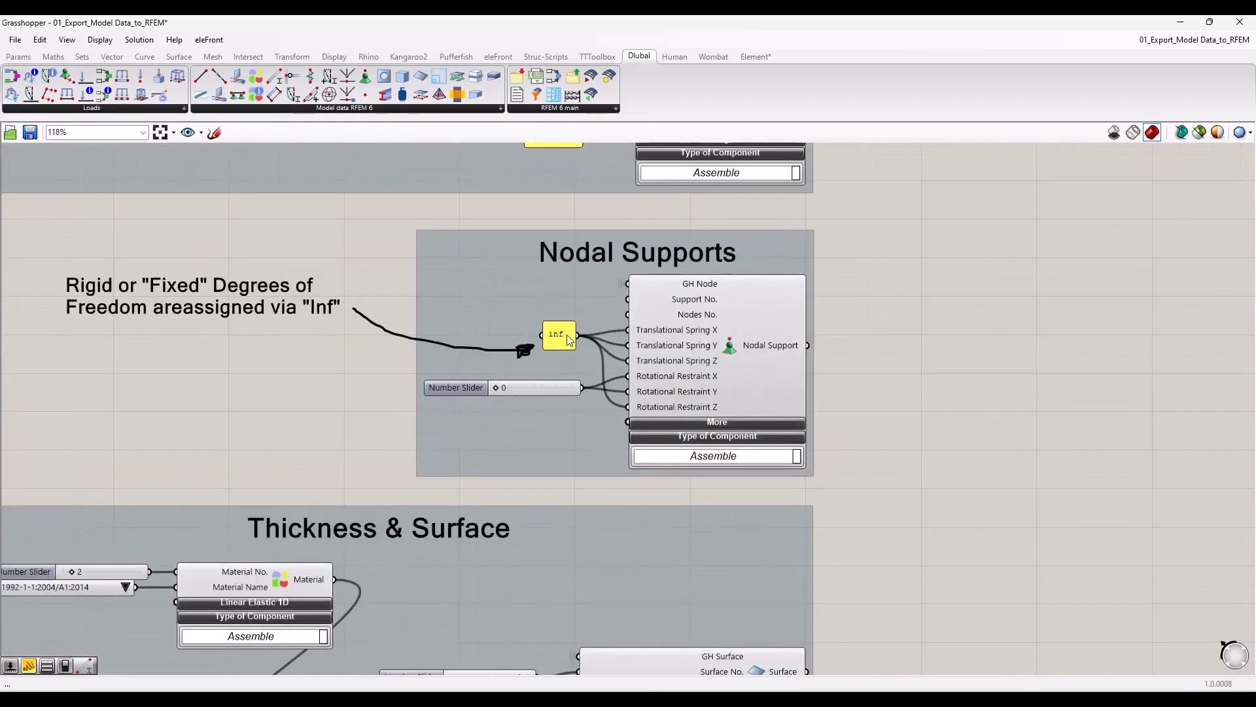
pyautogui.click(567, 338)
pyautogui.scroll(-3, 460, 447)
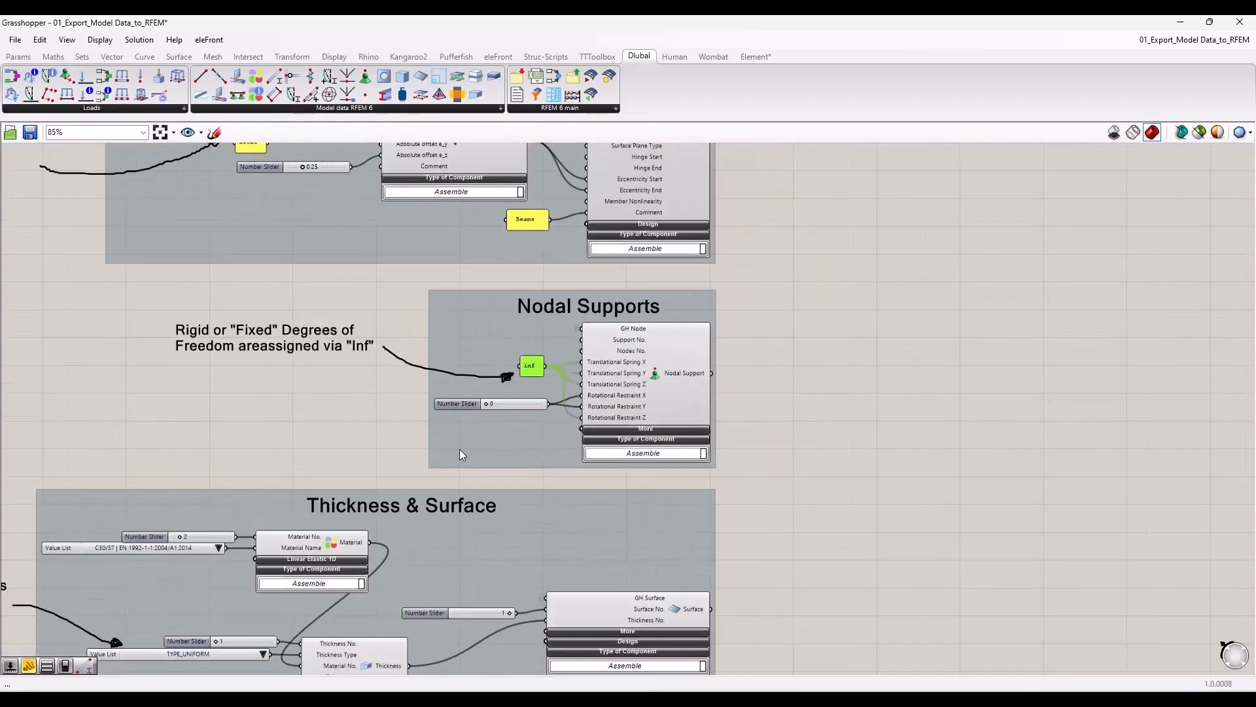
# Examine the Export group with its Run toggle, Units, Flip Z Axis, Overwrite and Model Name inputs
pyautogui.moveTo(831, 220); pyautogui.dragTo(569, 470, button='right')
pyautogui.scroll(-3, 569, 469)
pyautogui.moveTo(682, 310); pyautogui.dragTo(489, 572, button='right')
pyautogui.scroll(4, 513, 341)
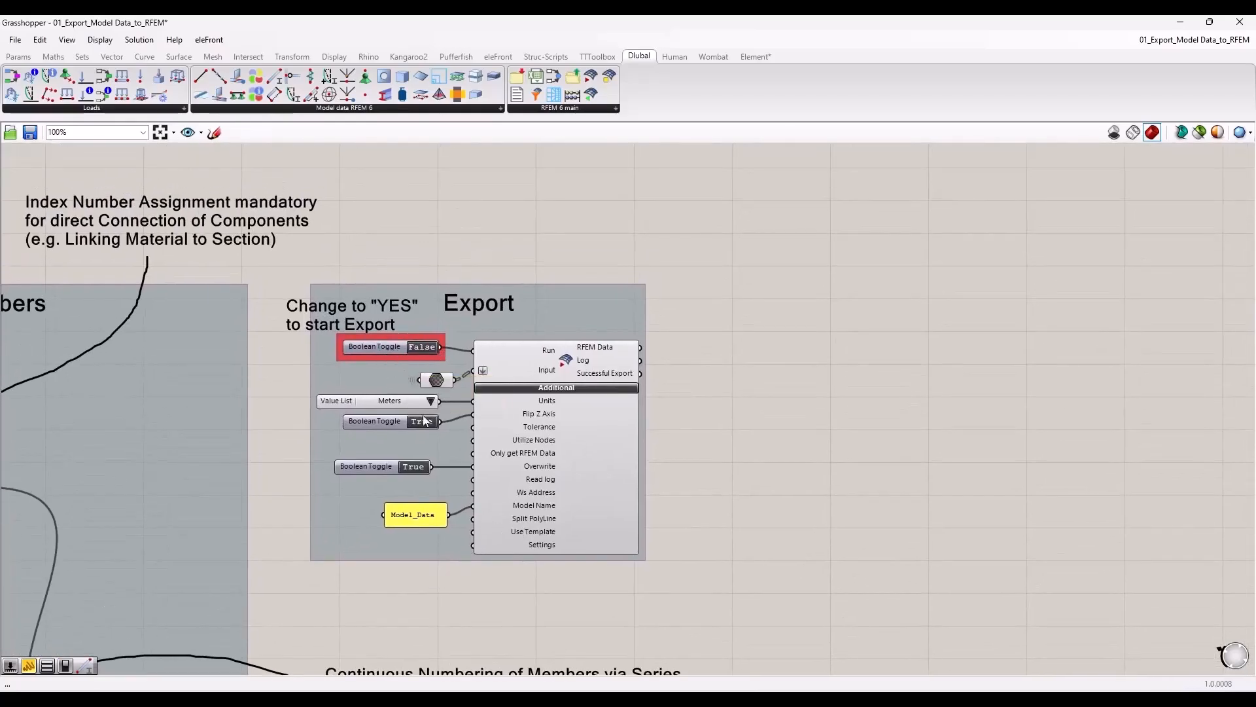
pyautogui.scroll(-5, 661, 395)
pyautogui.scroll(-1, 688, 411)
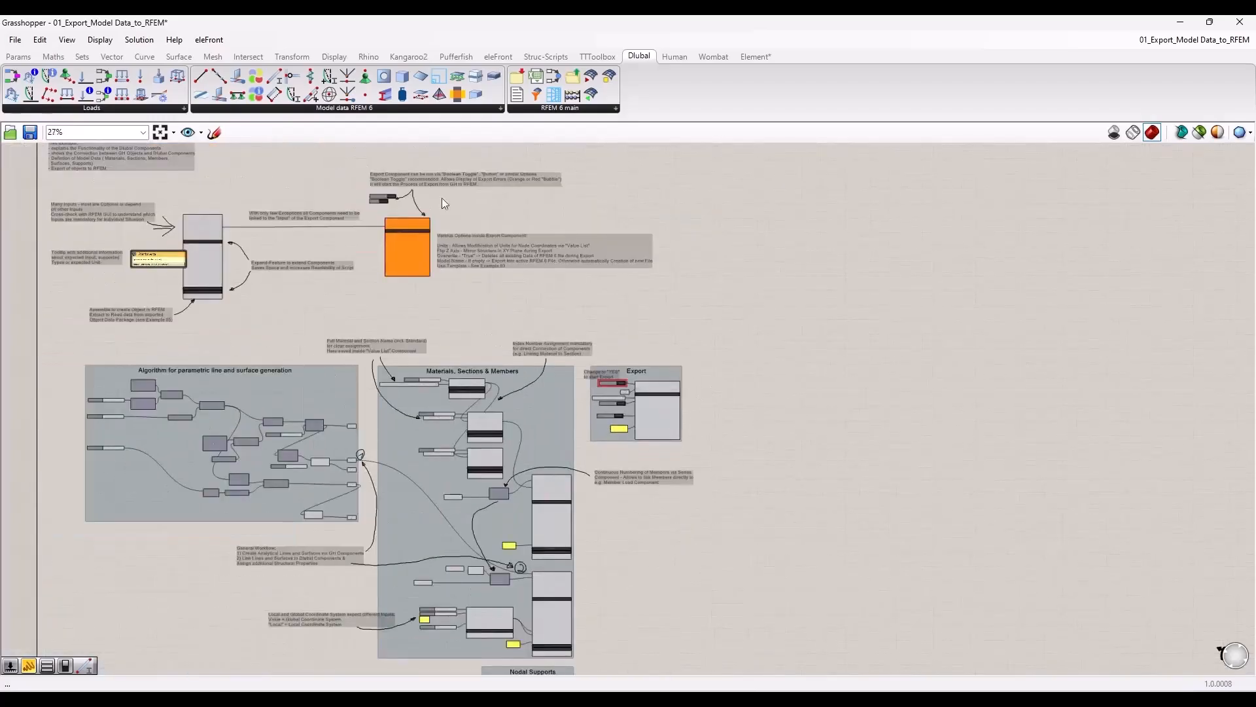
pyautogui.scroll(8, 641, 393)
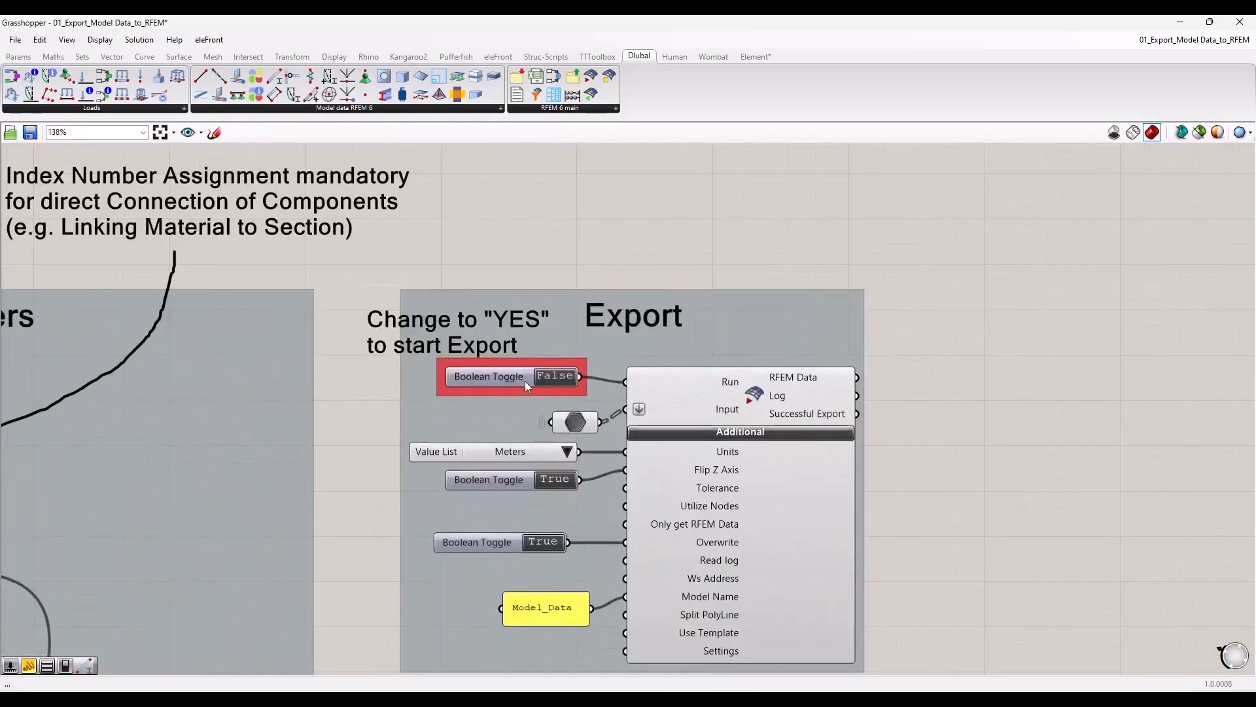
pyautogui.moveTo(796, 301); pyautogui.dragTo(689, 242, button='right')
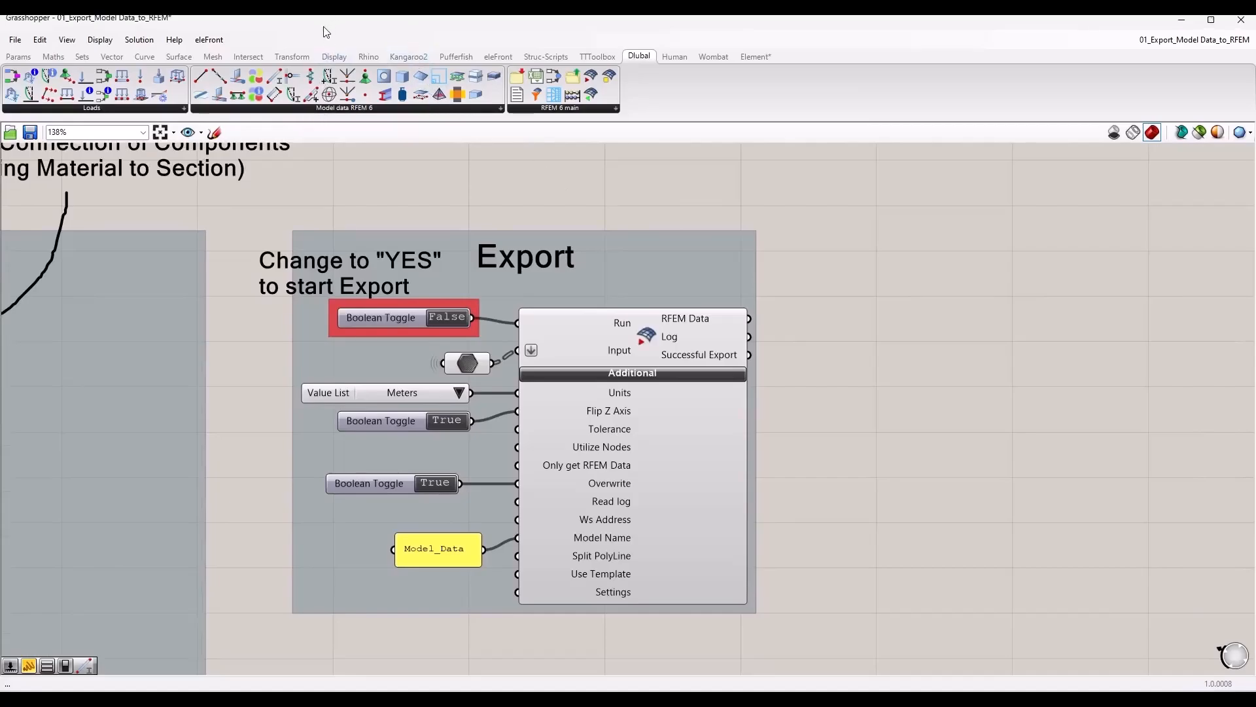
# Arrange the Grasshopper window on one half of the screen and show Dlubal RFEM beside it
pyautogui.press('super+Left')
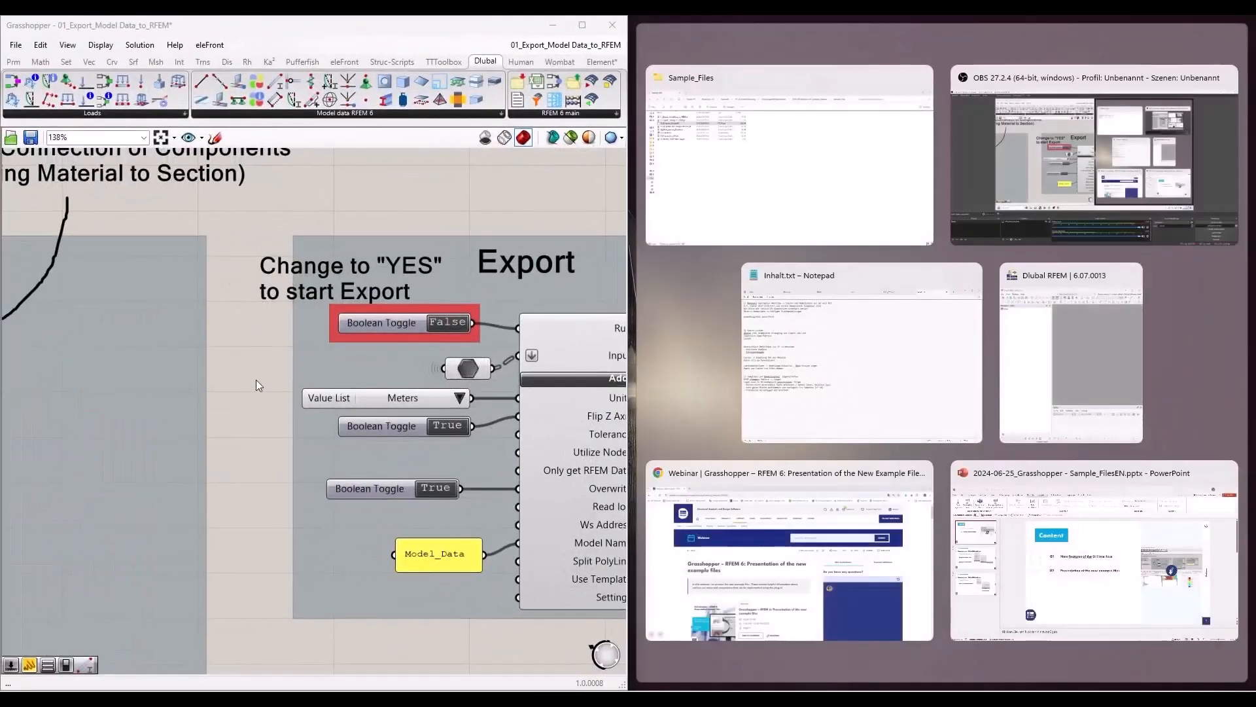
pyautogui.scroll(-3, 183, 381)
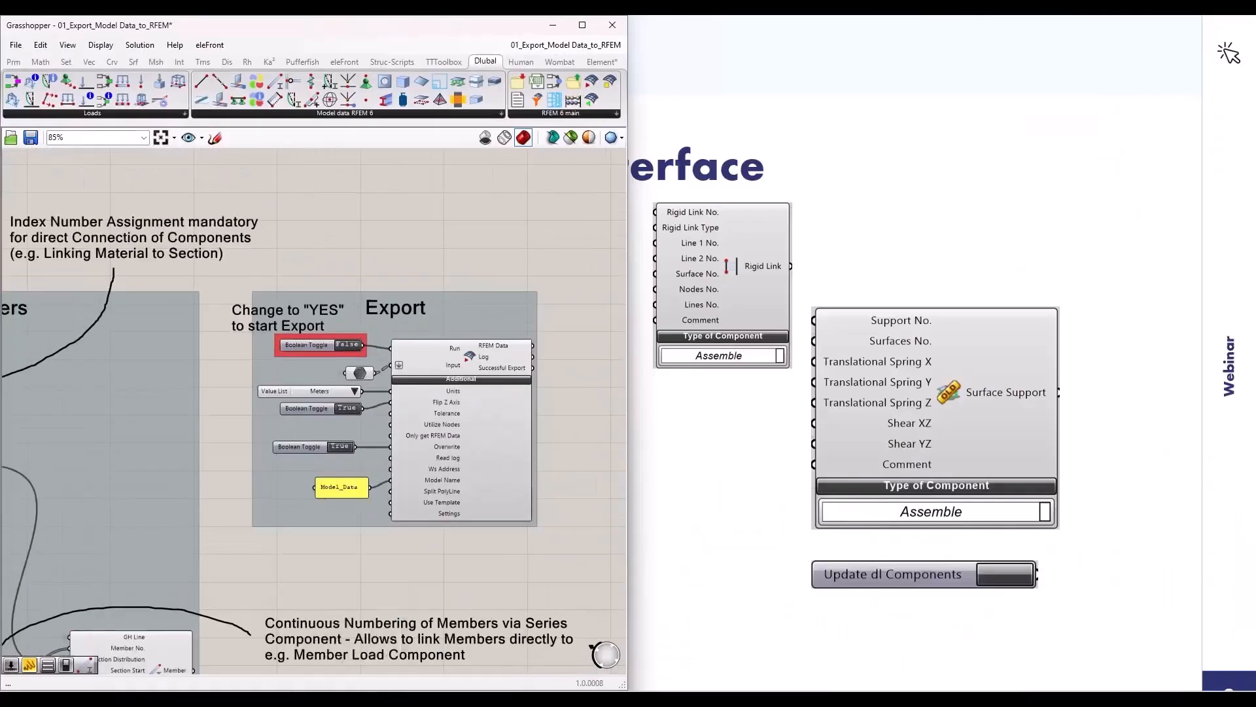
pyautogui.click(399, 695)
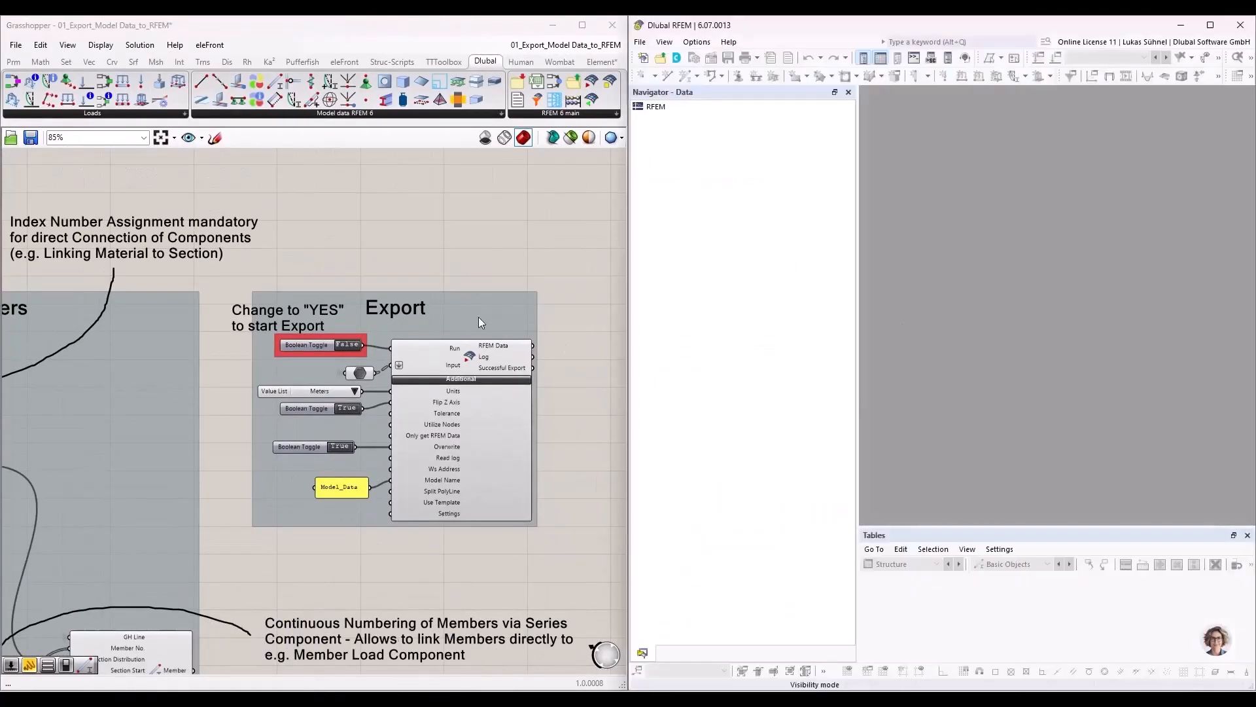
# Export the model to RFEM by setting the Export component's Run toggle to True, and reset the toggle to False
pyautogui.scroll(2, 450, 370)
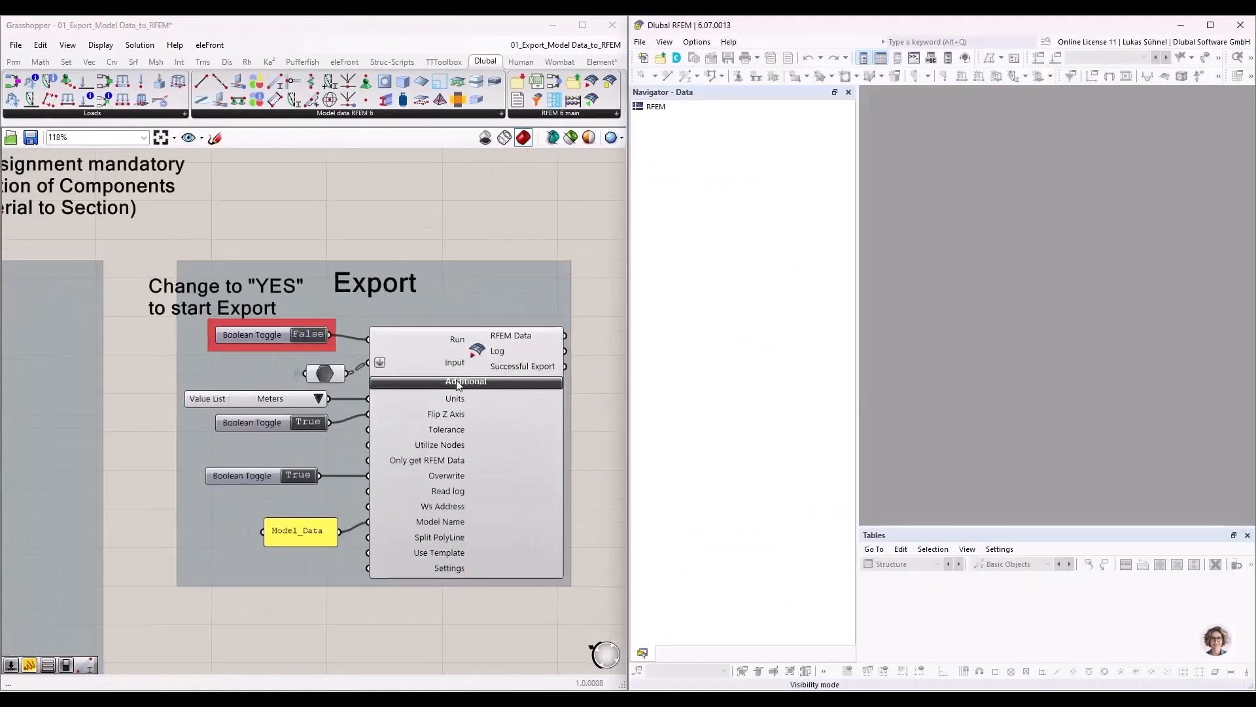
pyautogui.click(311, 339)
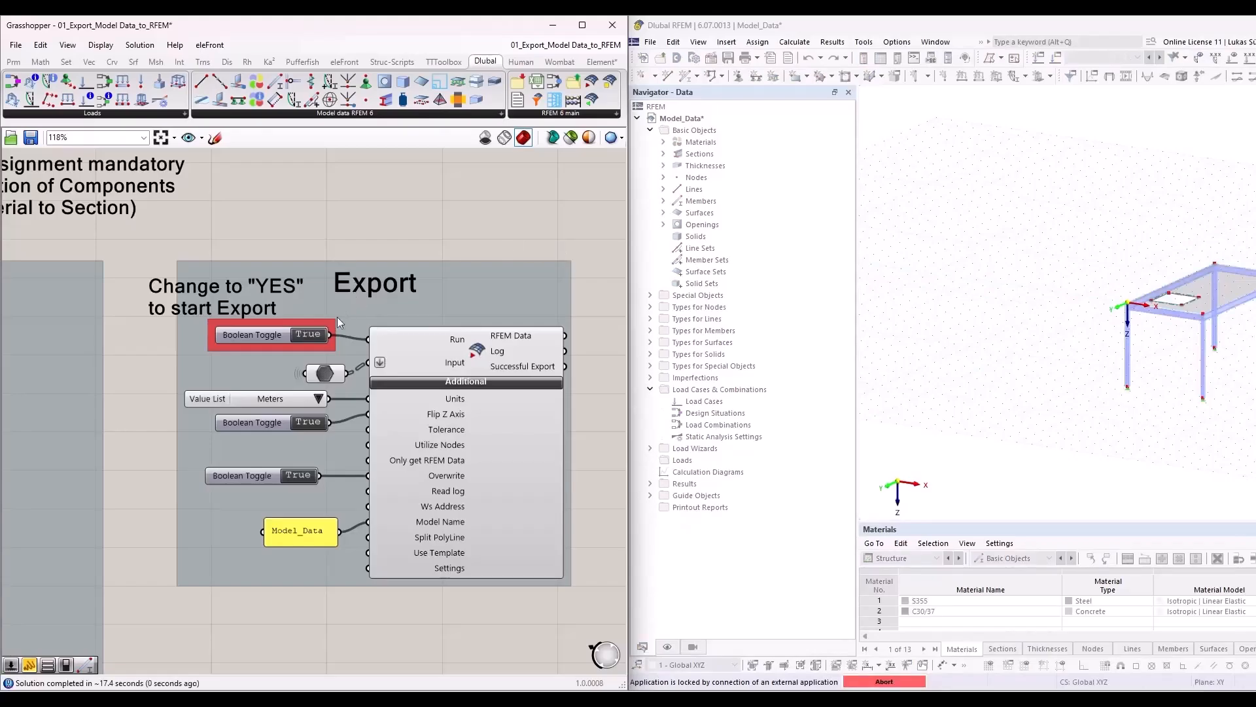
pyautogui.doubleClick(305, 332)
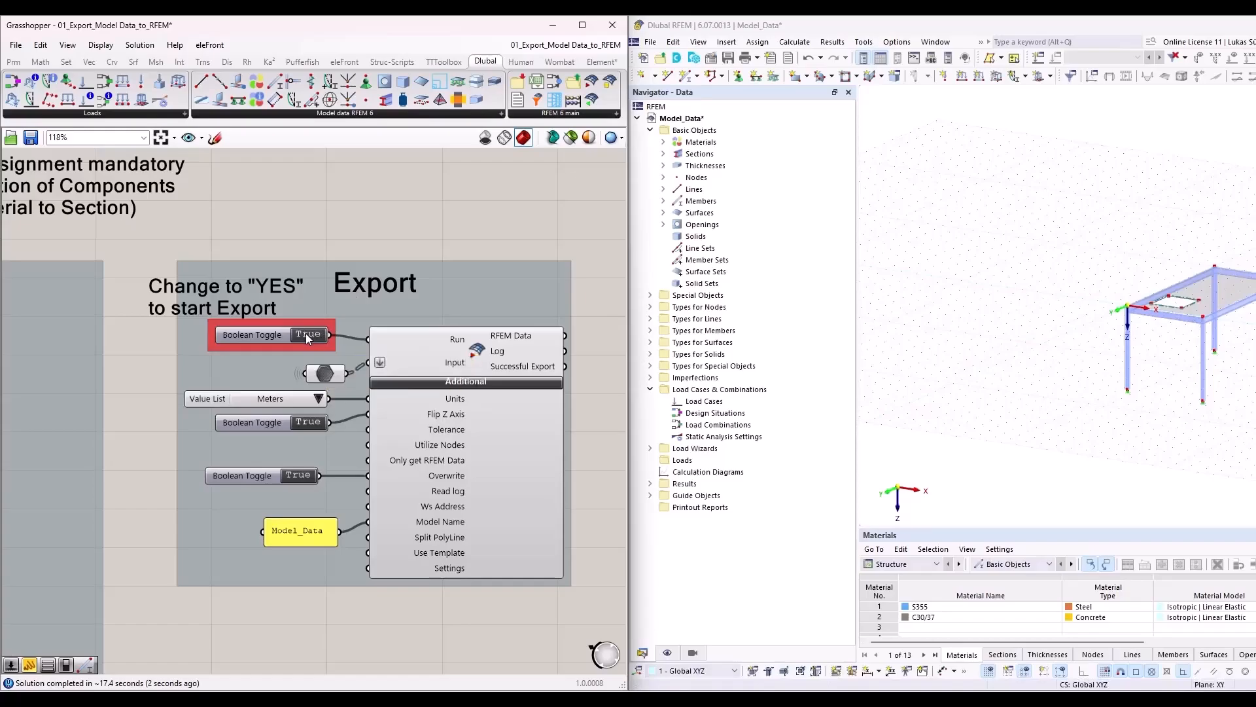
pyautogui.scroll(3, 319, 331)
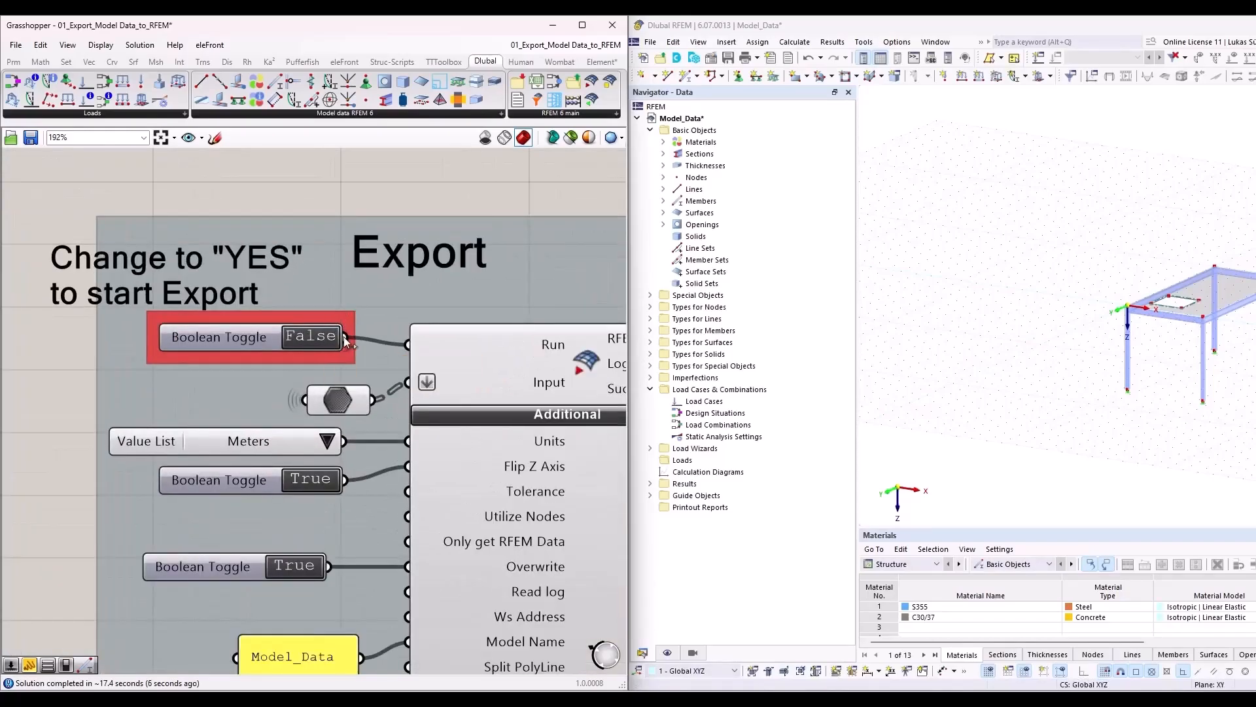
pyautogui.scroll(-5, 521, 337)
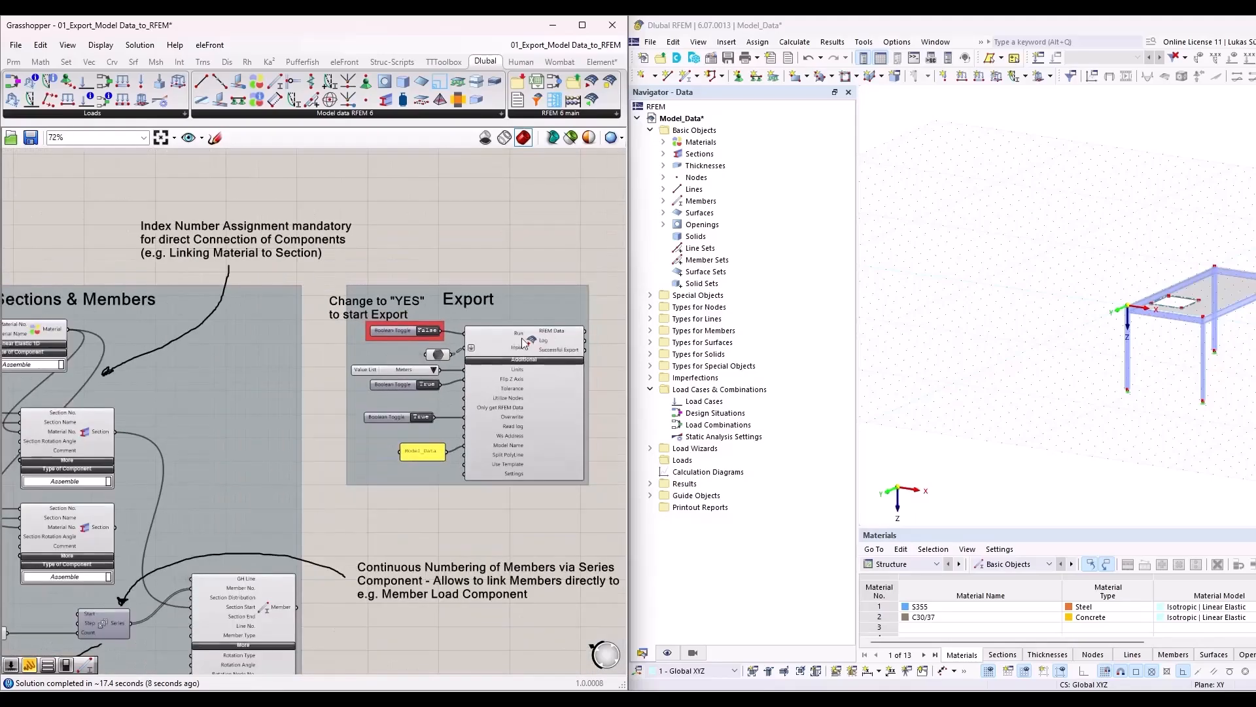
pyautogui.scroll(4, 363, 355)
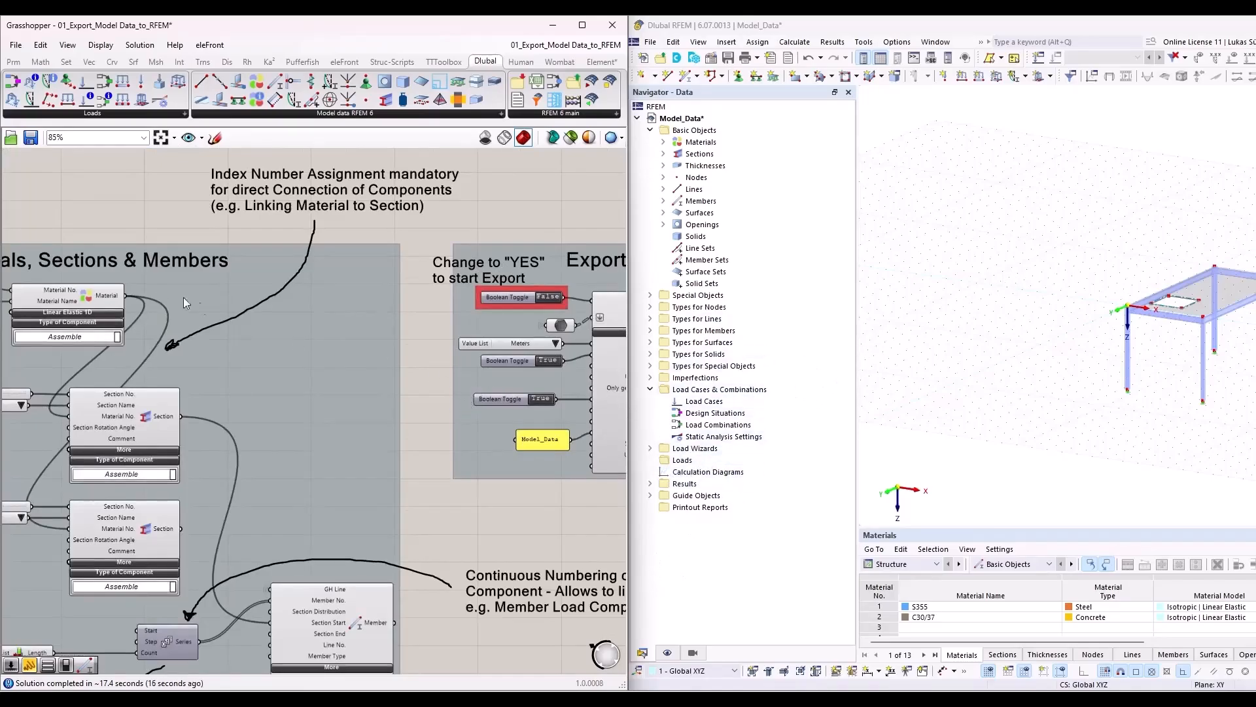
# Review the Export group on the canvas and examine the exported frame model with its slab opening and supports in RFEM
pyautogui.moveTo(543, 525); pyautogui.dragTo(329, 519, button='right')
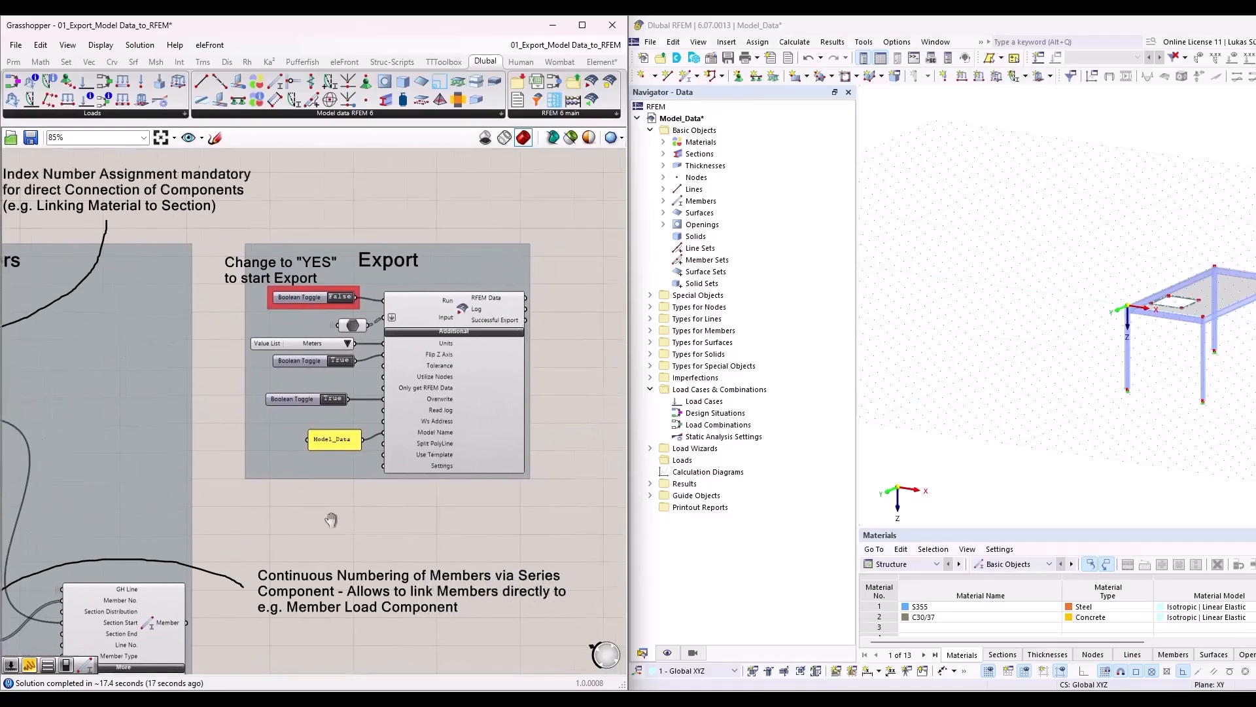
pyautogui.scroll(3, 276, 291)
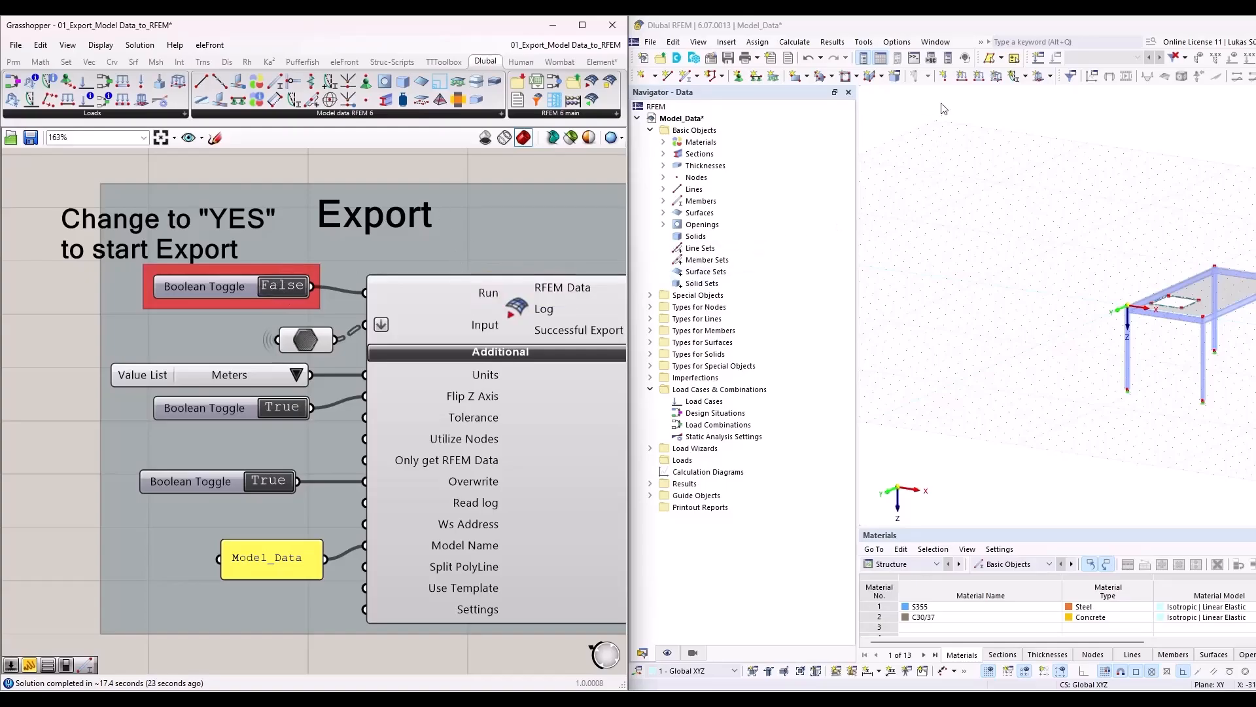
pyautogui.scroll(2, 1034, 368)
pyautogui.scroll(2, 1036, 366)
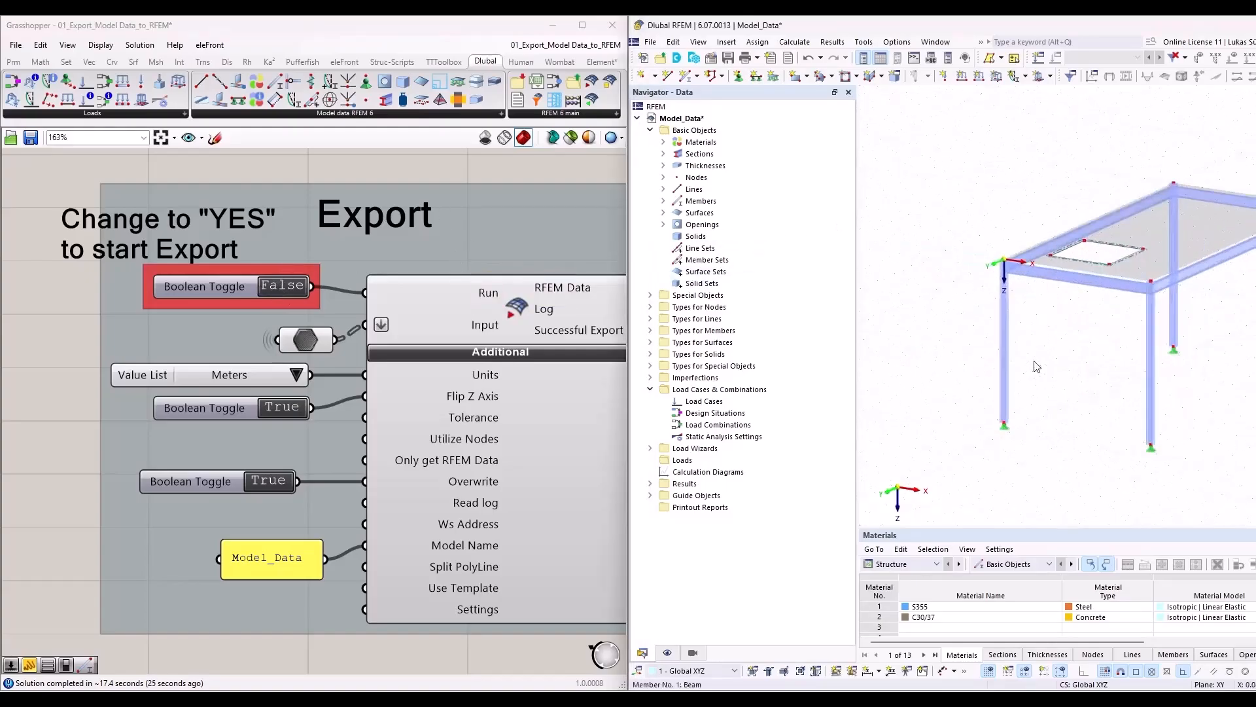
pyautogui.scroll(2, 1243, 345)
pyautogui.scroll(-3, 994, 333)
pyautogui.moveTo(1038, 366); pyautogui.dragTo(1021, 384, button='middle')
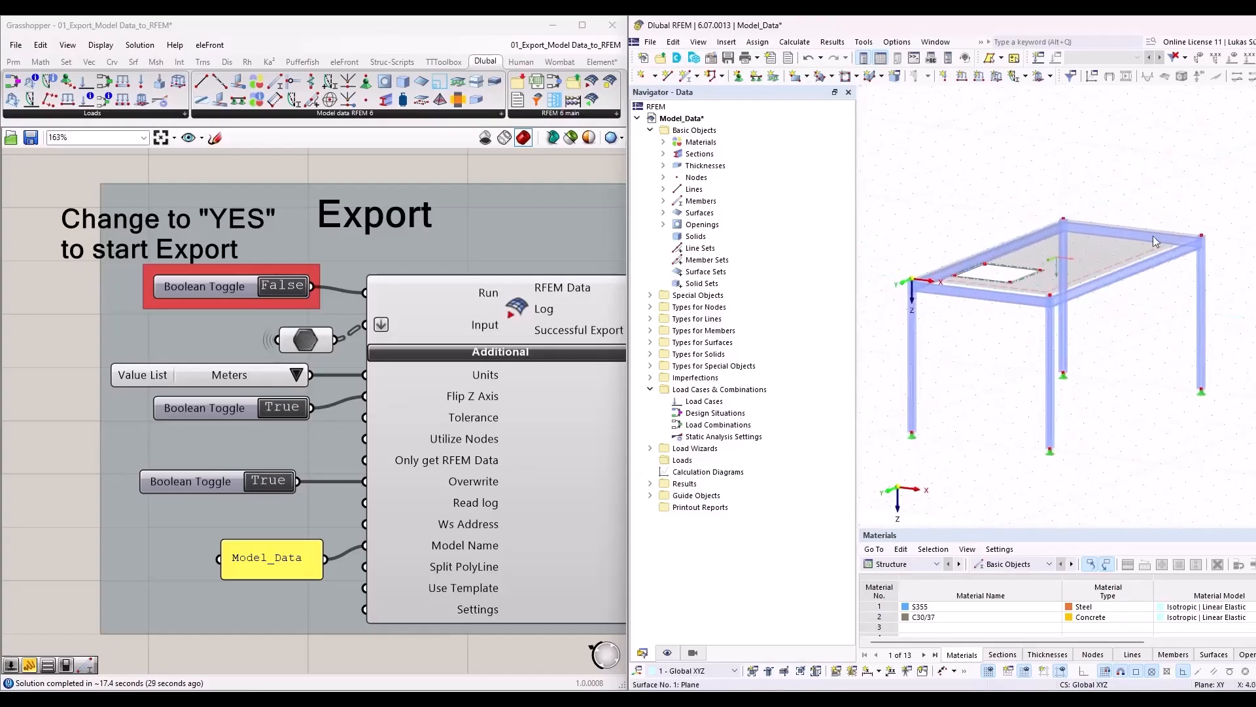
# Open the edit dialog of the slab's long edge beam, check its eccentricities at member start and end, and cancel
pyautogui.doubleClick(1107, 283)
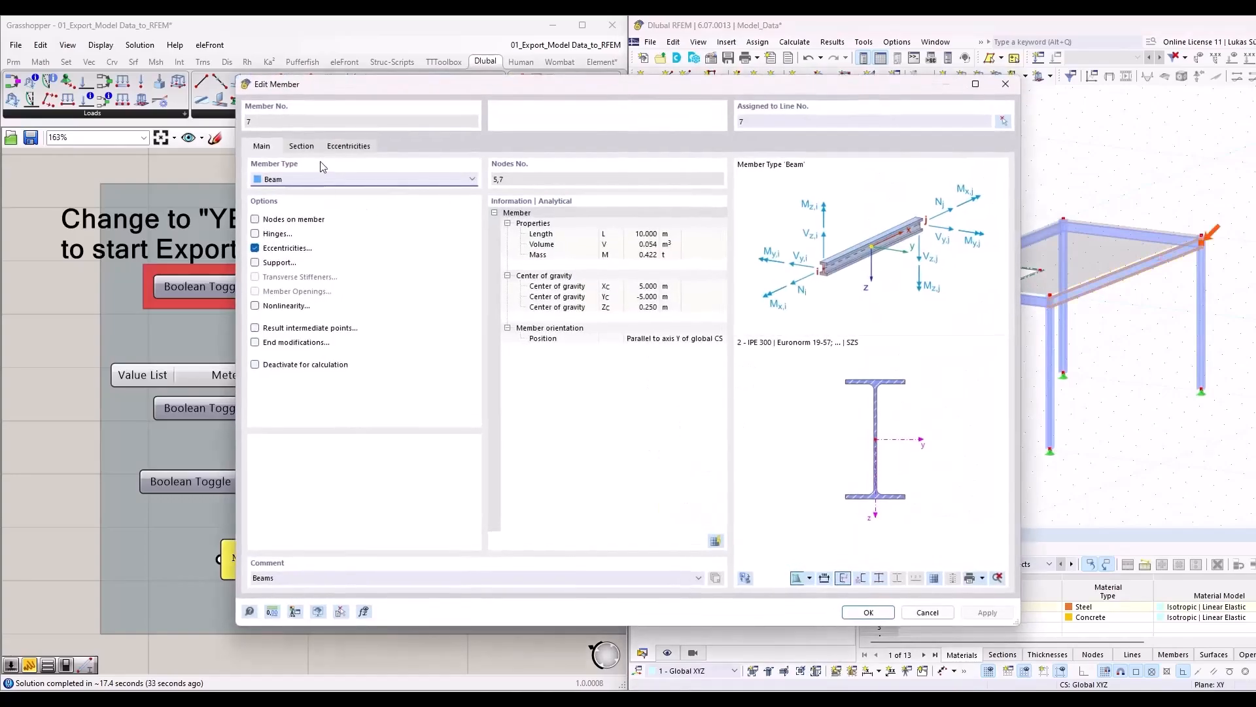
pyautogui.click(345, 150)
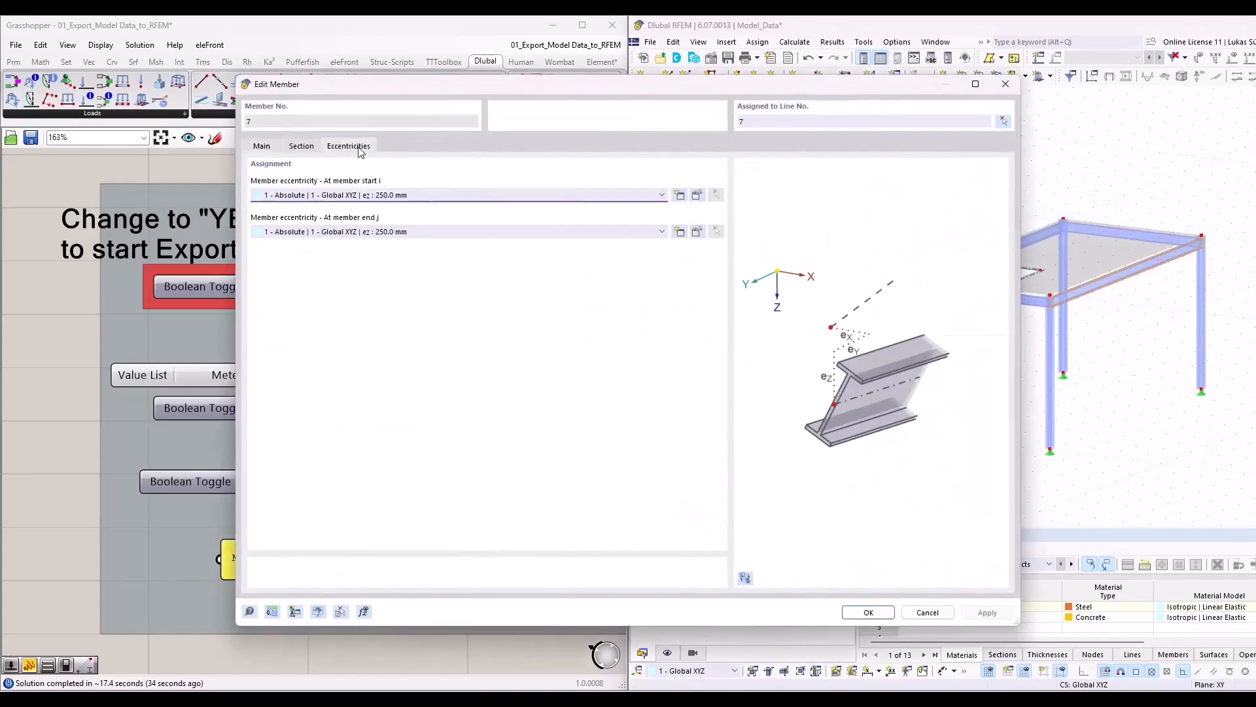
pyautogui.click(927, 612)
# Expand the Sections and Materials lists under Basic Objects, inspect the model, and narrow the RFEM window slightly
pyautogui.click(664, 153)
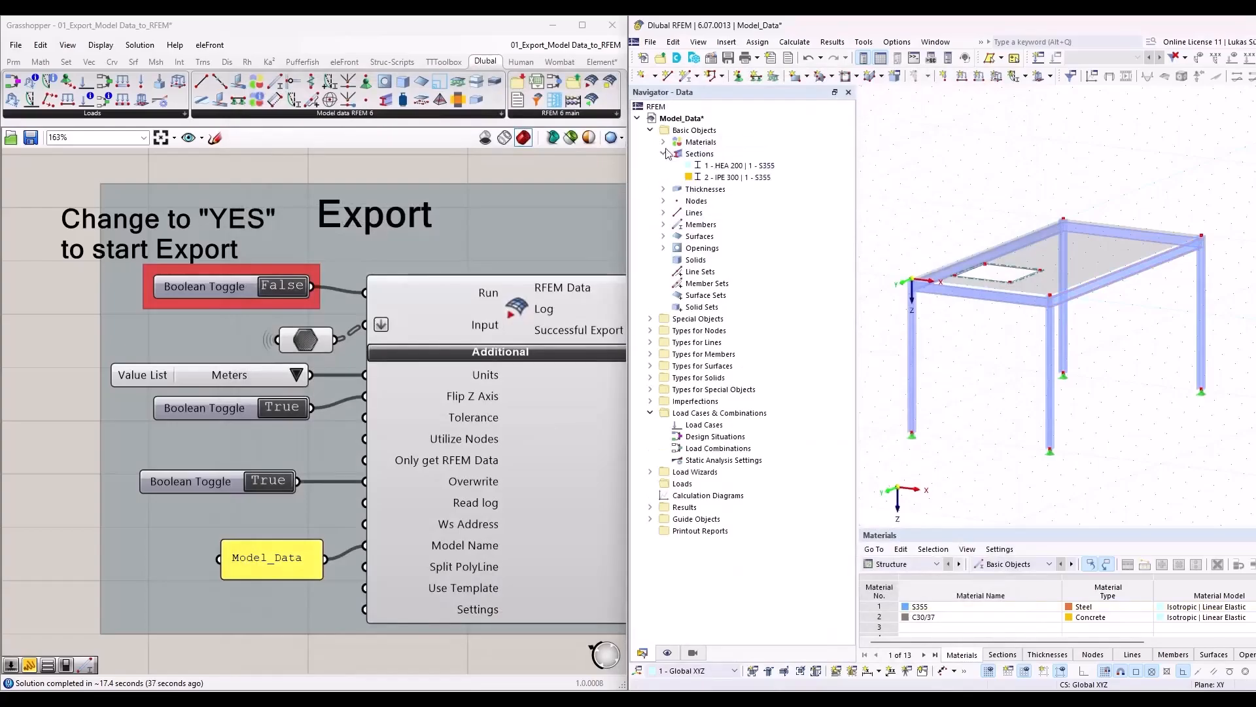
pyautogui.click(662, 141)
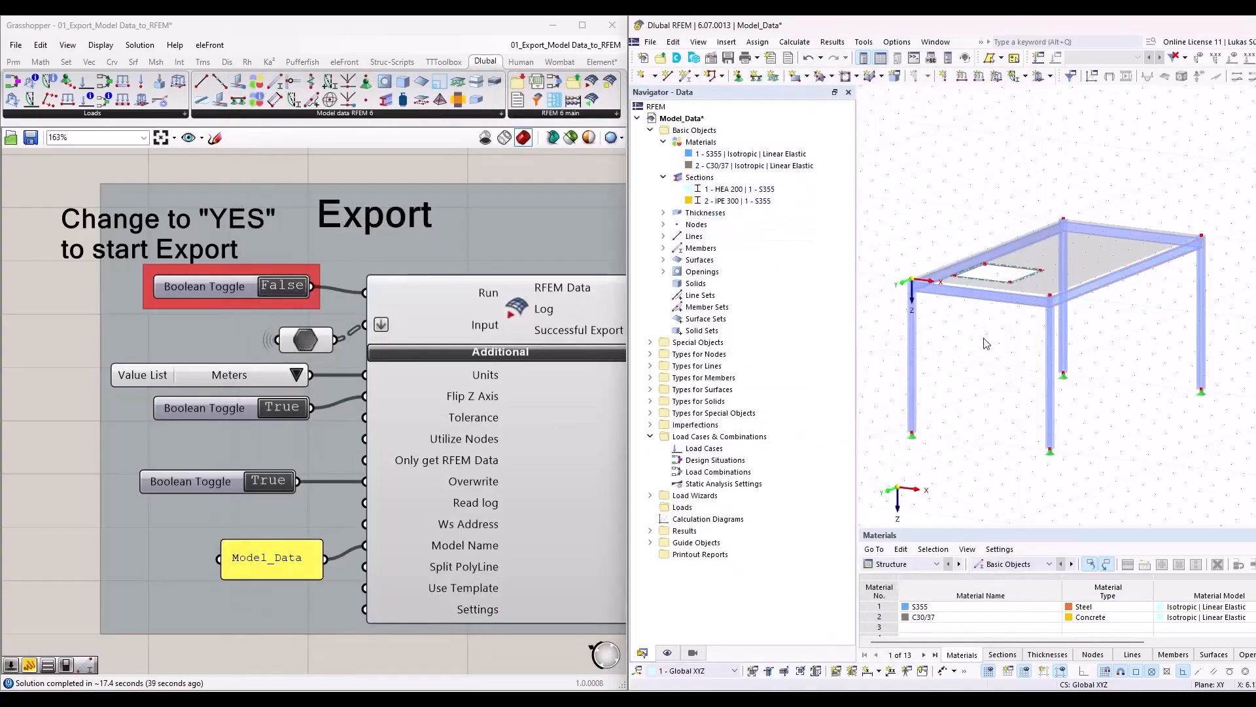
pyautogui.scroll(6, 918, 458)
pyautogui.scroll(-7, 945, 438)
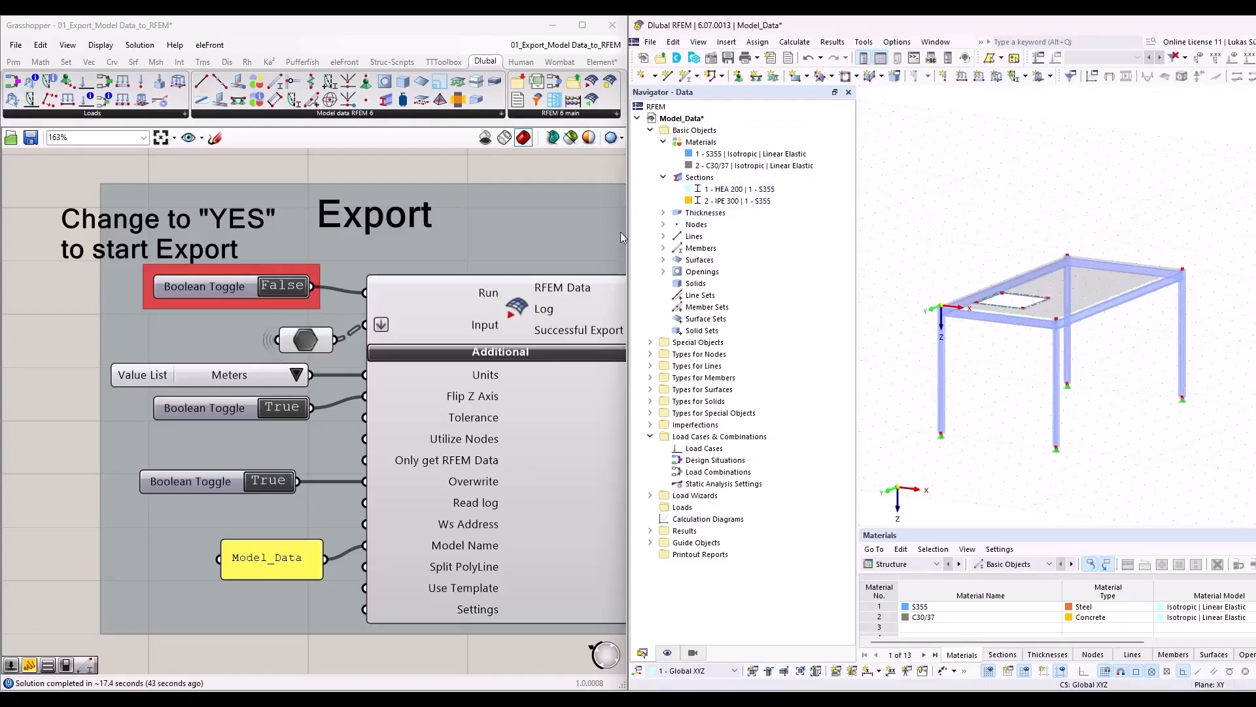
pyautogui.moveTo(626, 237)
pyautogui.moveTo(626, 237); pyautogui.dragTo(639, 237)
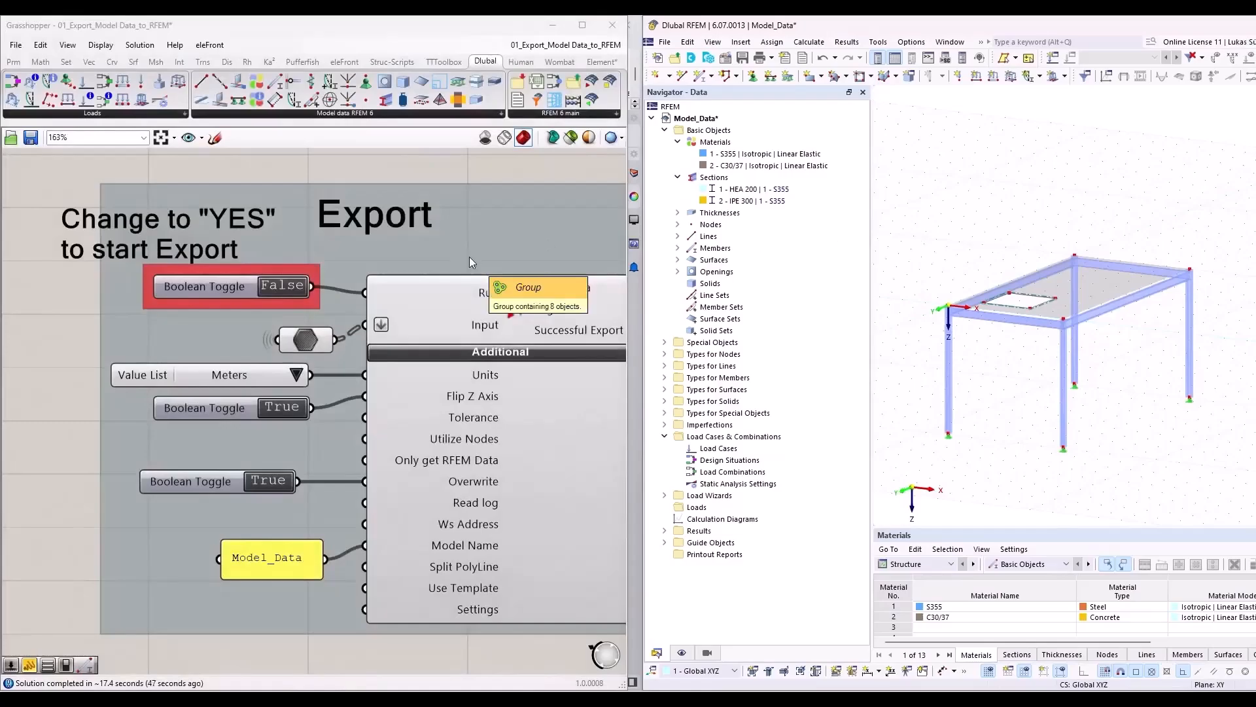
# Close the 01_Export_Model Data_to_RFEM document in Grasshopper without saving the changes
pyautogui.scroll(-5, 469, 256)
pyautogui.scroll(-3, 490, 280)
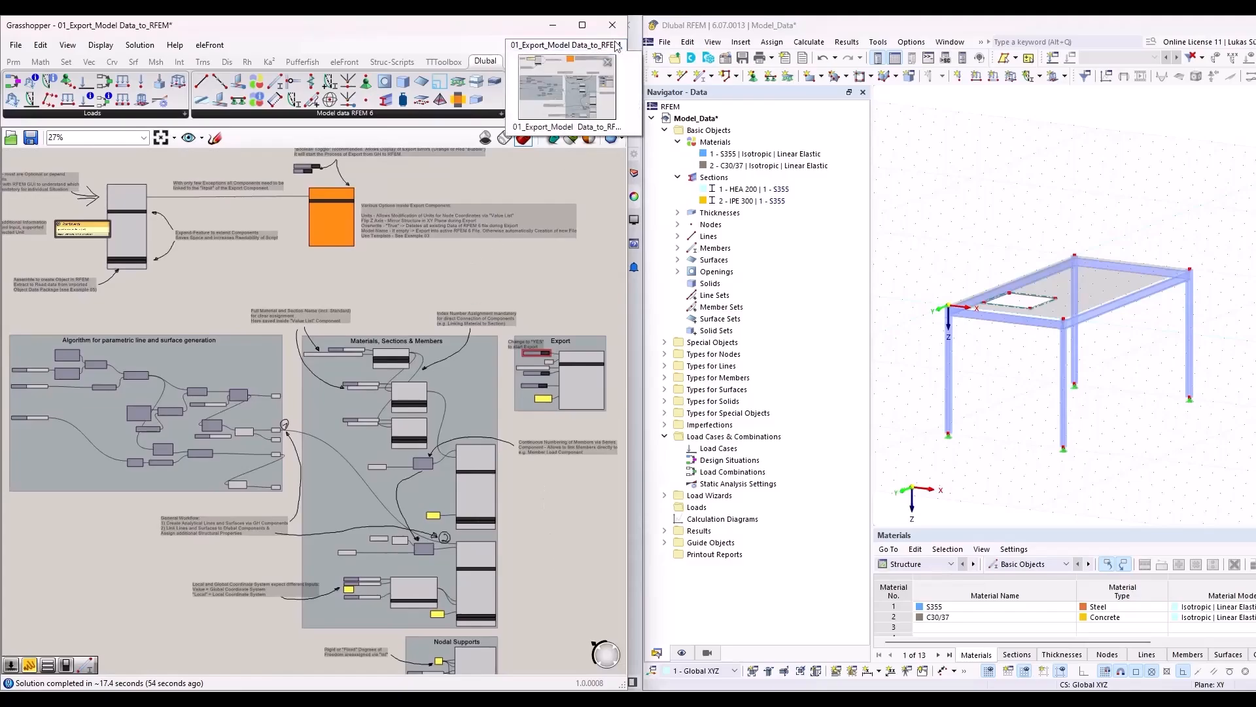
pyautogui.click(605, 63)
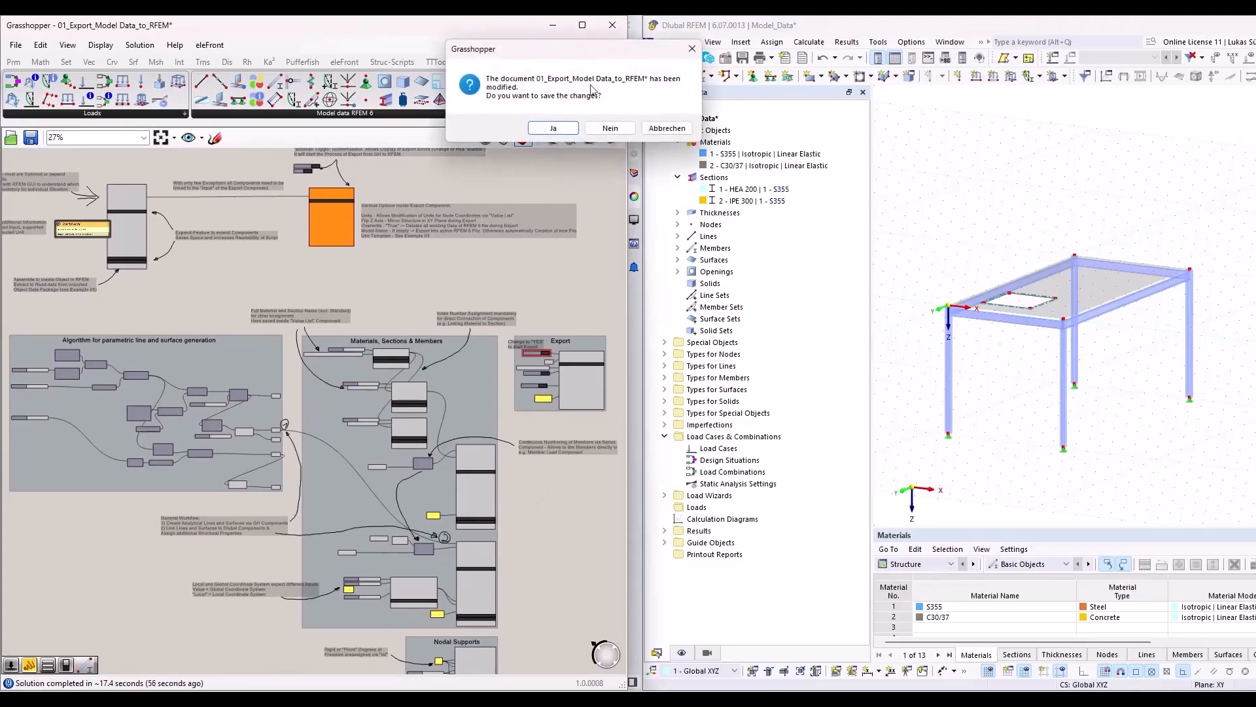
pyautogui.click(609, 130)
# Fit the RFEM window beside Grasshopper and close the Model_Data model
pyautogui.moveTo(1203, 28); pyautogui.dragTo(1254, 17)
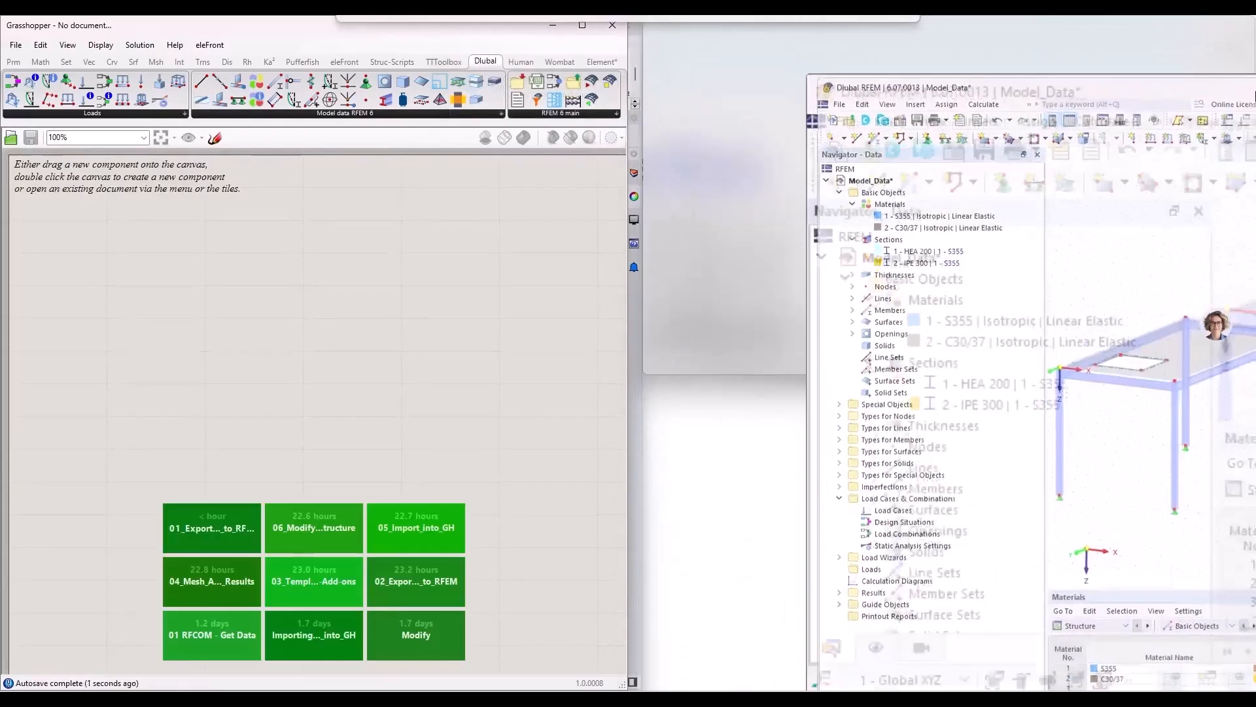
pyautogui.press('Escape')
pyautogui.moveTo(1139, 26); pyautogui.dragTo(1254, 220)
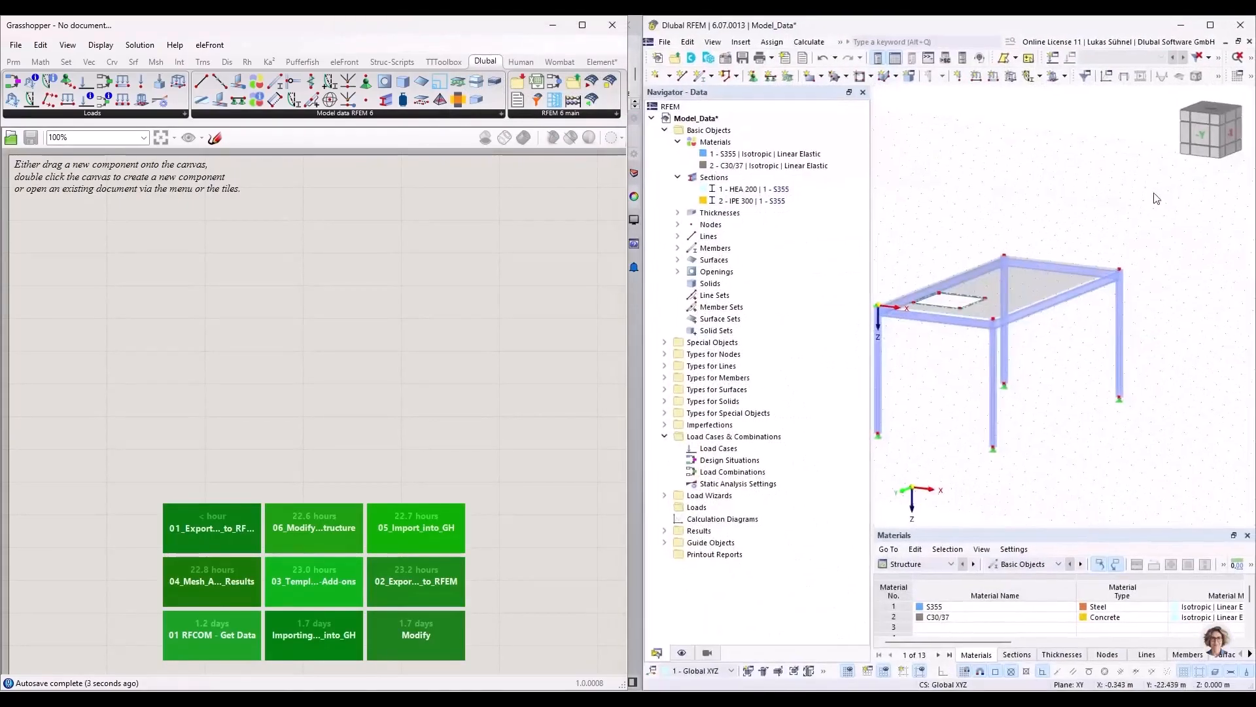
pyautogui.click(1247, 41)
pyautogui.click(1007, 414)
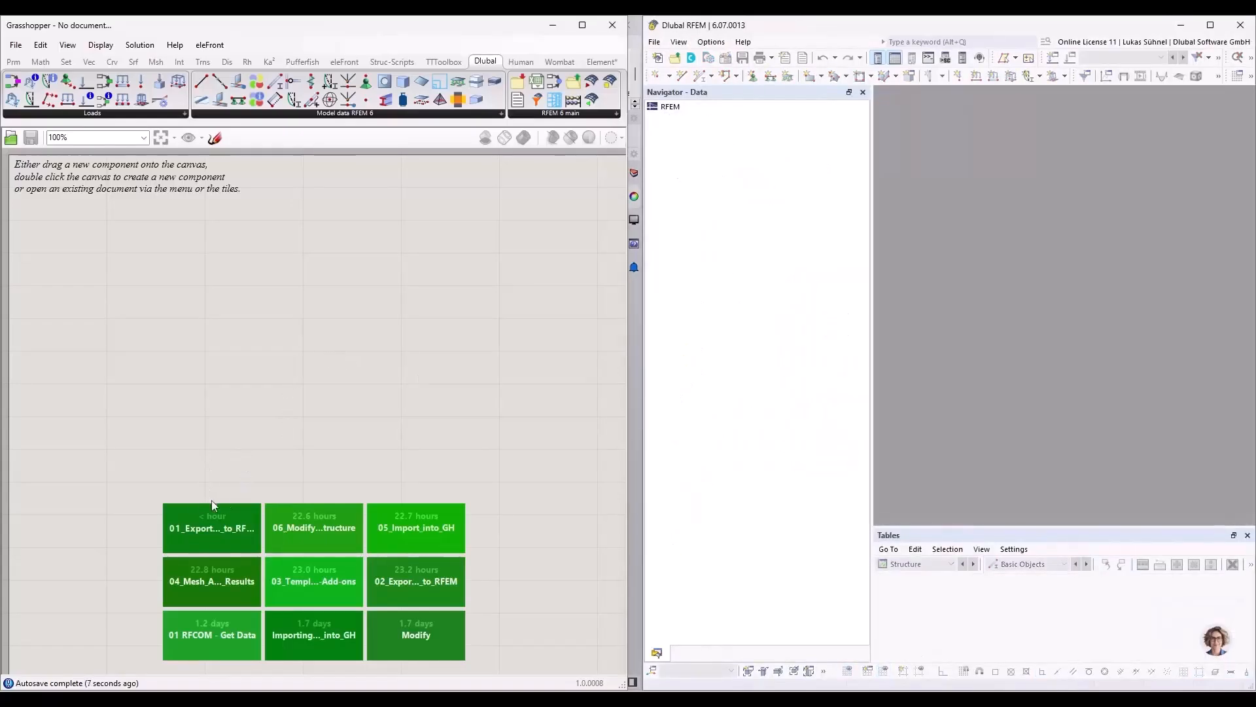
# Open the recent file 02_Export_Loading_to_RFEM in Grasshopper, survey its component groups, and maximize the Grasshopper window
pyautogui.click(437, 583)
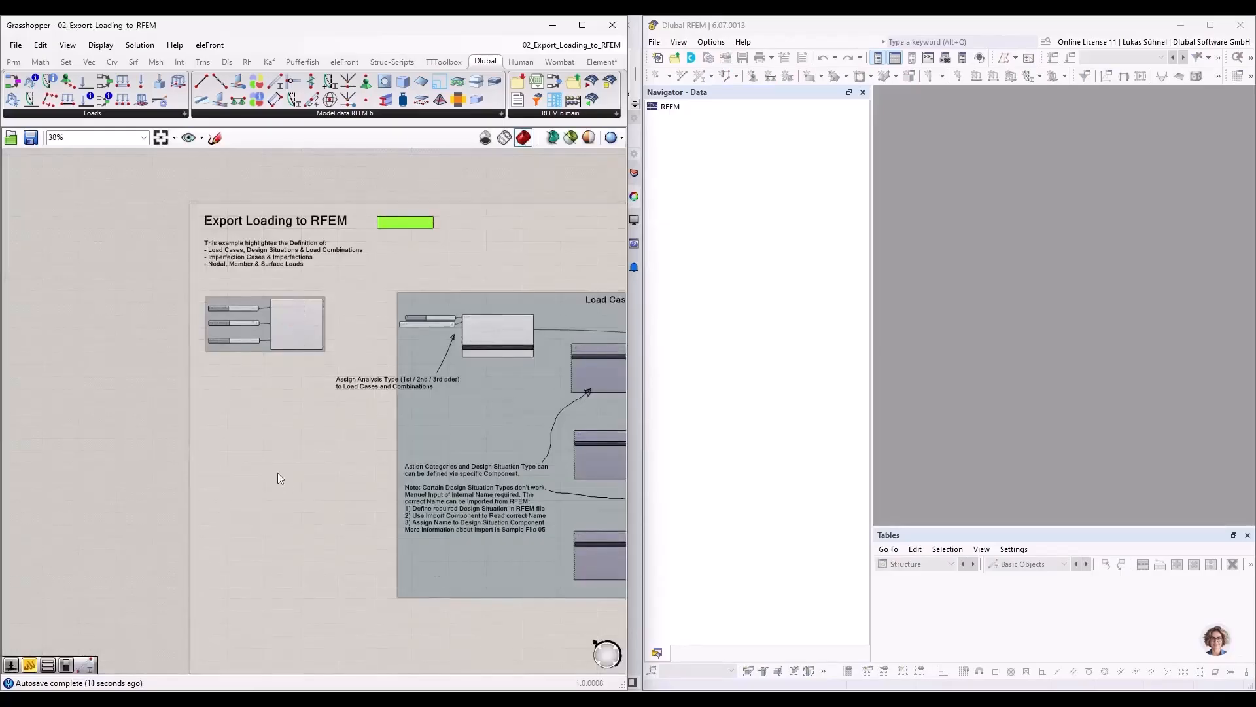
pyautogui.scroll(-2, 229, 458)
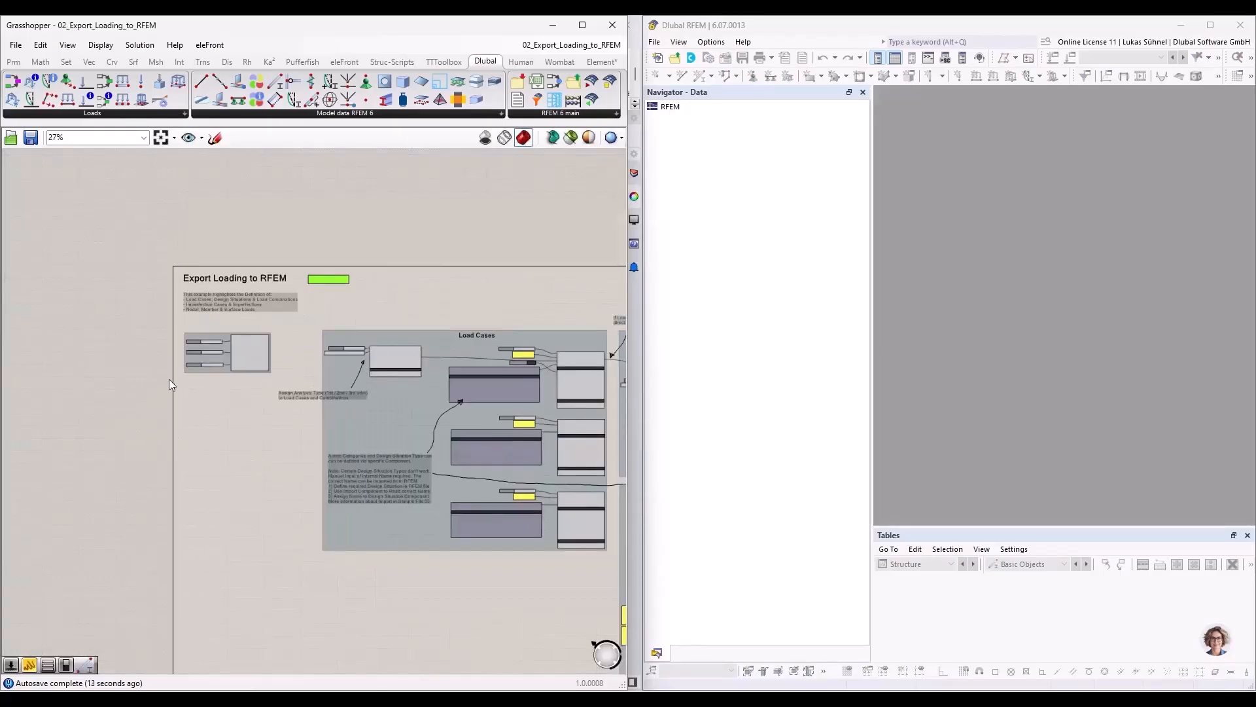
pyautogui.scroll(-2, 163, 353)
pyautogui.scroll(-2, 164, 299)
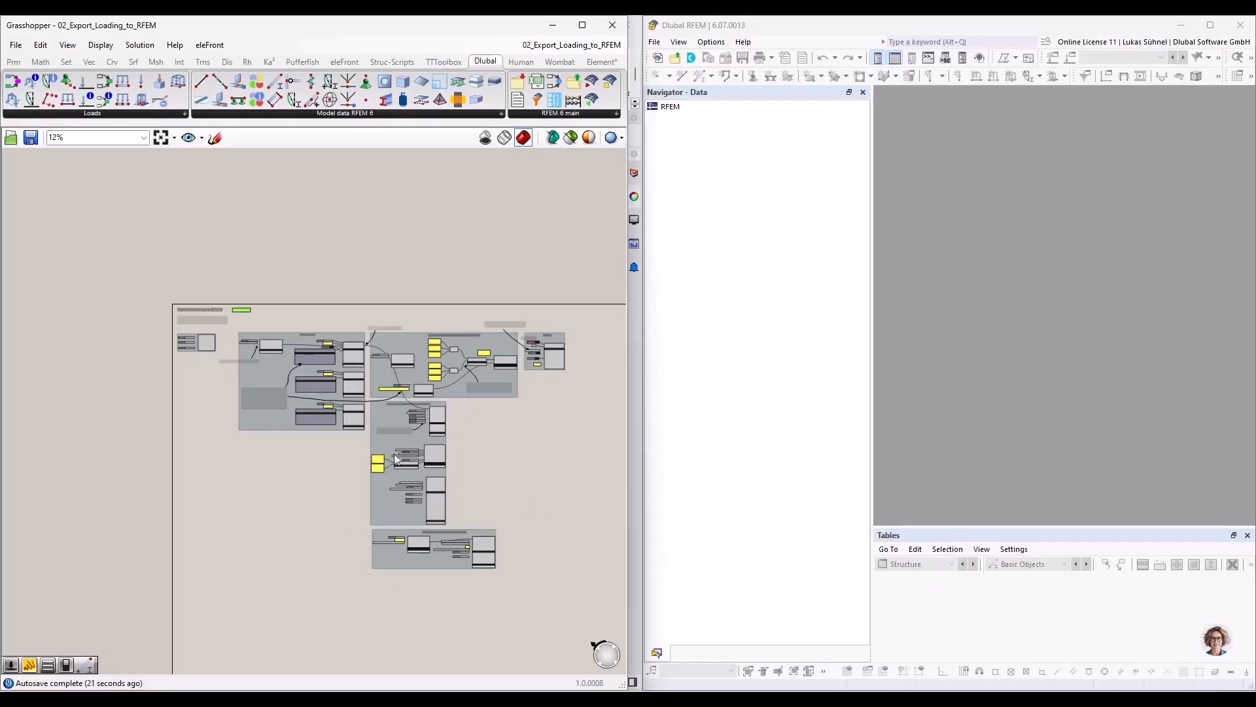
pyautogui.scroll(3, 535, 496)
pyautogui.moveTo(441, 411); pyautogui.dragTo(530, 437, button='right')
pyautogui.click(582, 24)
# Examine the Load Cases group with its Static Analysis Settings, Action Category and Load Case components
pyautogui.moveTo(345, 218); pyautogui.dragTo(241, 233, button='right')
pyautogui.scroll(4, 241, 233)
pyautogui.moveTo(297, 465); pyautogui.dragTo(147, 353, button='right')
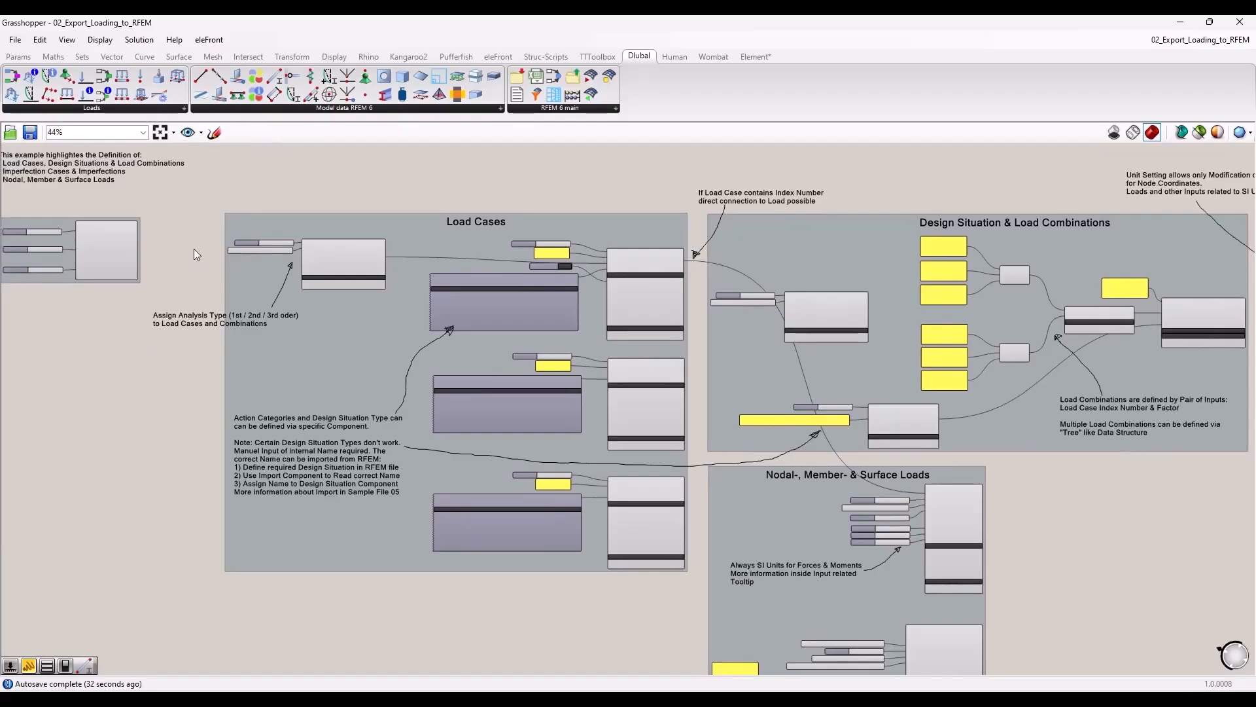
pyautogui.moveTo(313, 197); pyautogui.dragTo(351, 292, button='right')
pyautogui.scroll(2, 607, 501)
pyautogui.moveTo(491, 376); pyautogui.dragTo(497, 354, button='right')
pyautogui.scroll(-1, 462, 327)
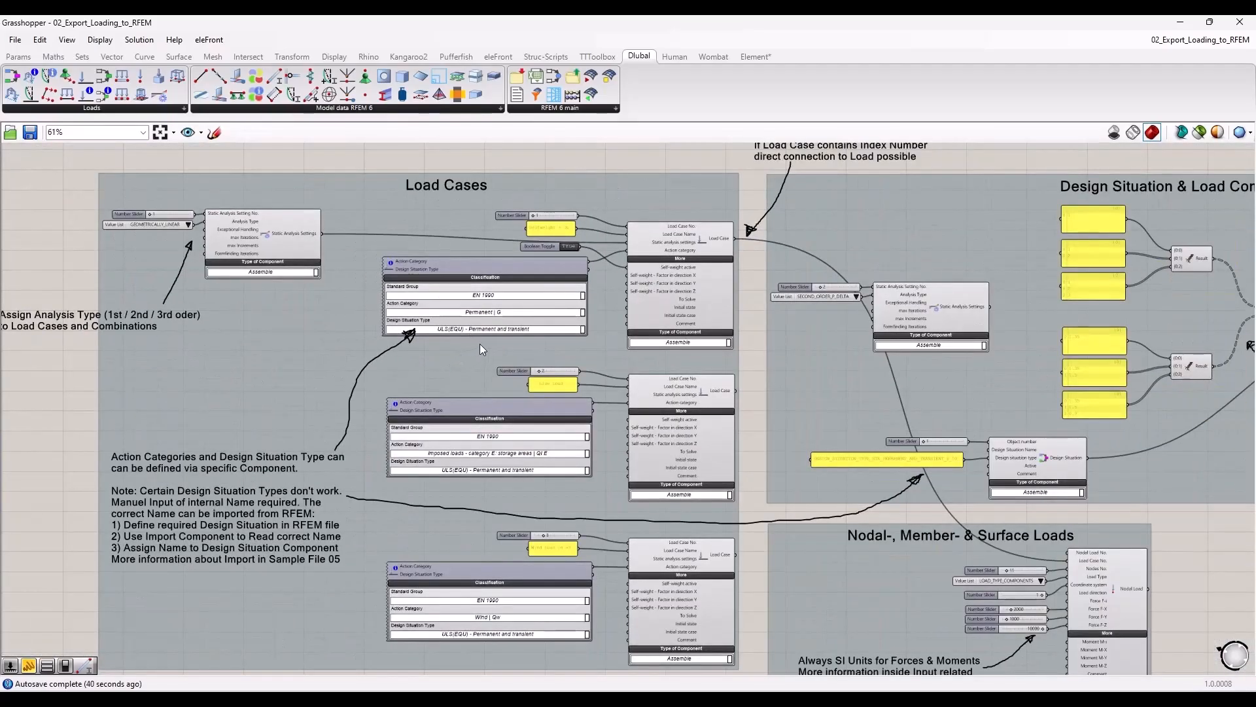
# Examine the Design Situation & Load Combinations group and the wiring of the Load Combination component to the Export group
pyautogui.moveTo(1212, 528); pyautogui.dragTo(640, 523, button='right')
pyautogui.scroll(2, 752, 406)
pyautogui.scroll(-1, 604, 268)
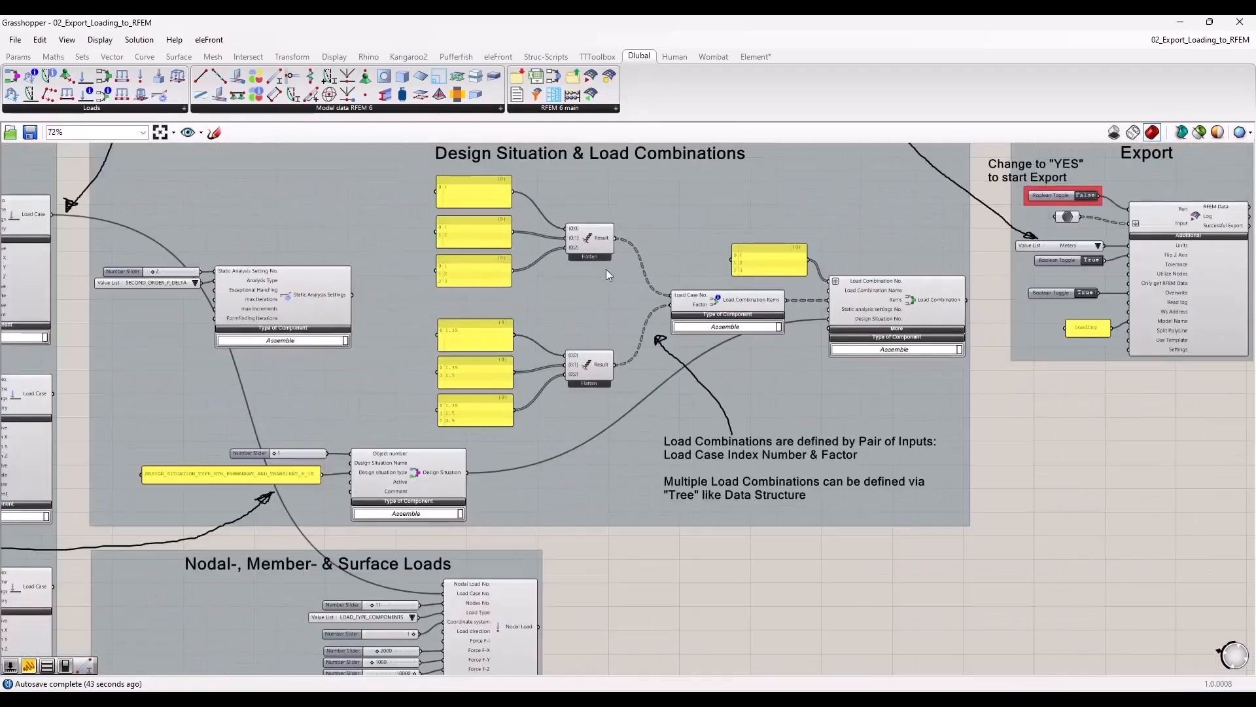
pyautogui.moveTo(647, 192); pyautogui.dragTo(649, 247, button='right')
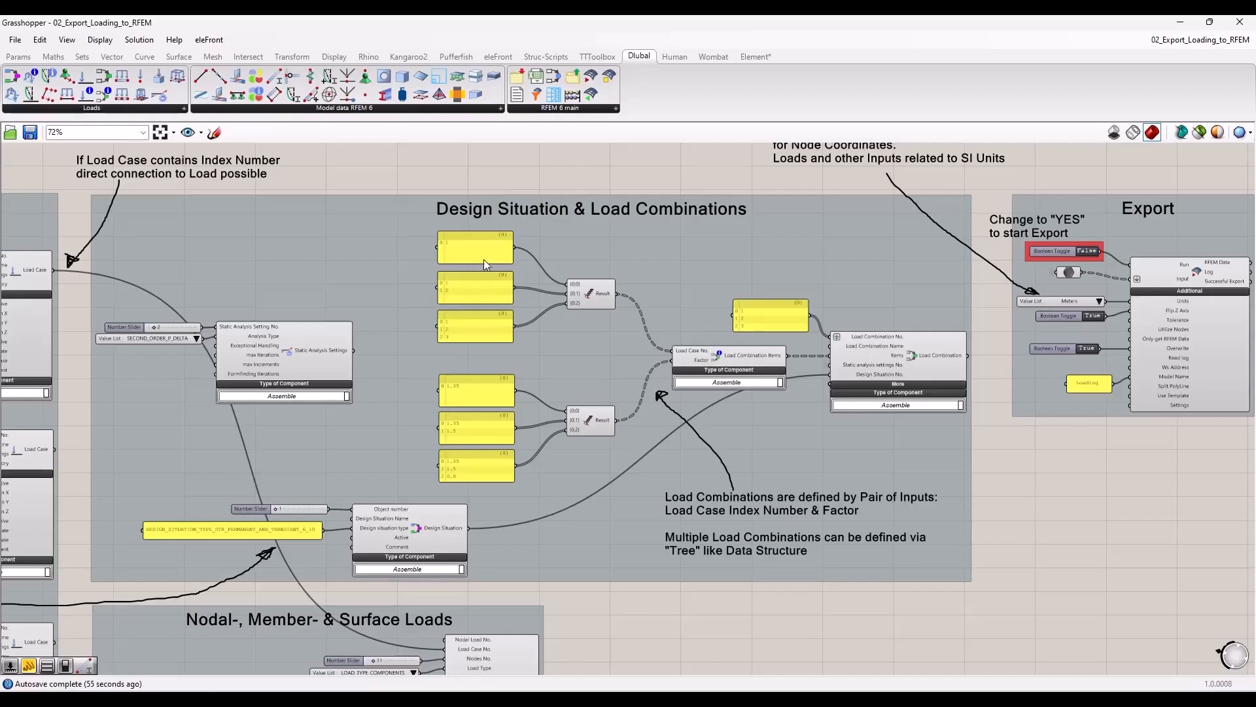
pyautogui.scroll(-1, 523, 257)
pyautogui.click(886, 346)
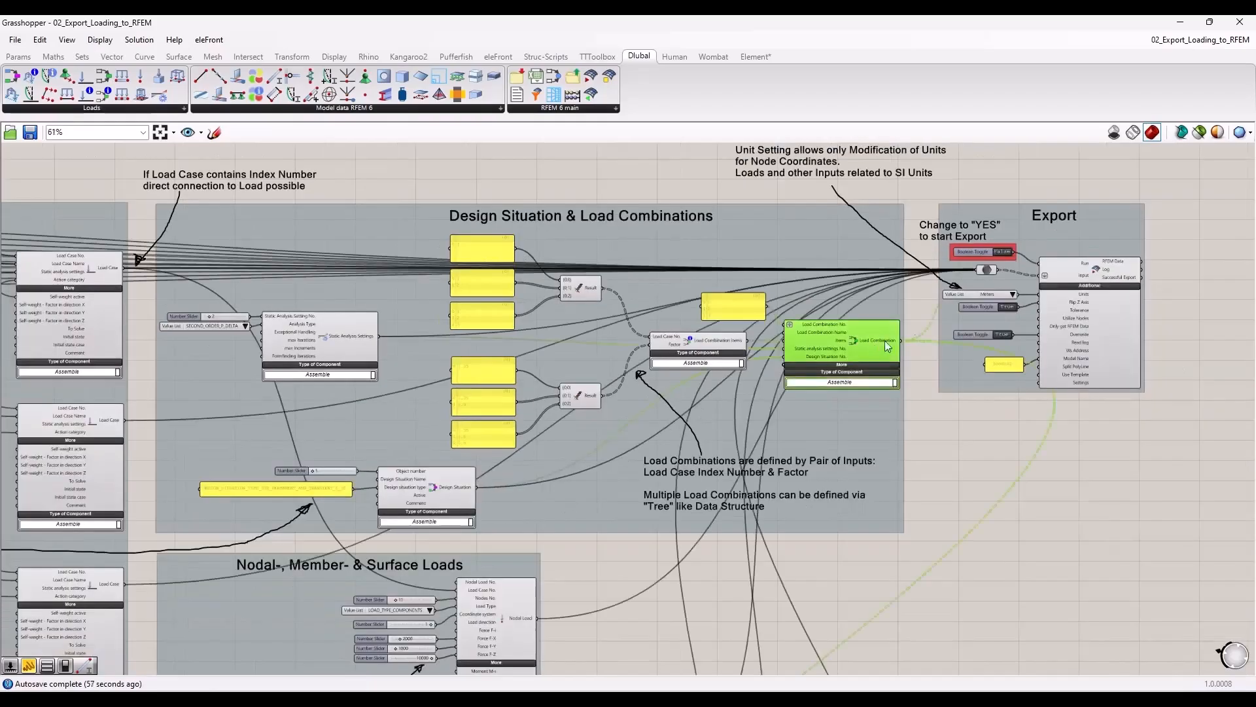
pyautogui.click(941, 522)
# Examine the Nodal-, Member- & Surface Loads group, including the inputs and wiring of the Nodal Load and Free Polygon Load components
pyautogui.moveTo(657, 618); pyautogui.dragTo(698, 229, button='right')
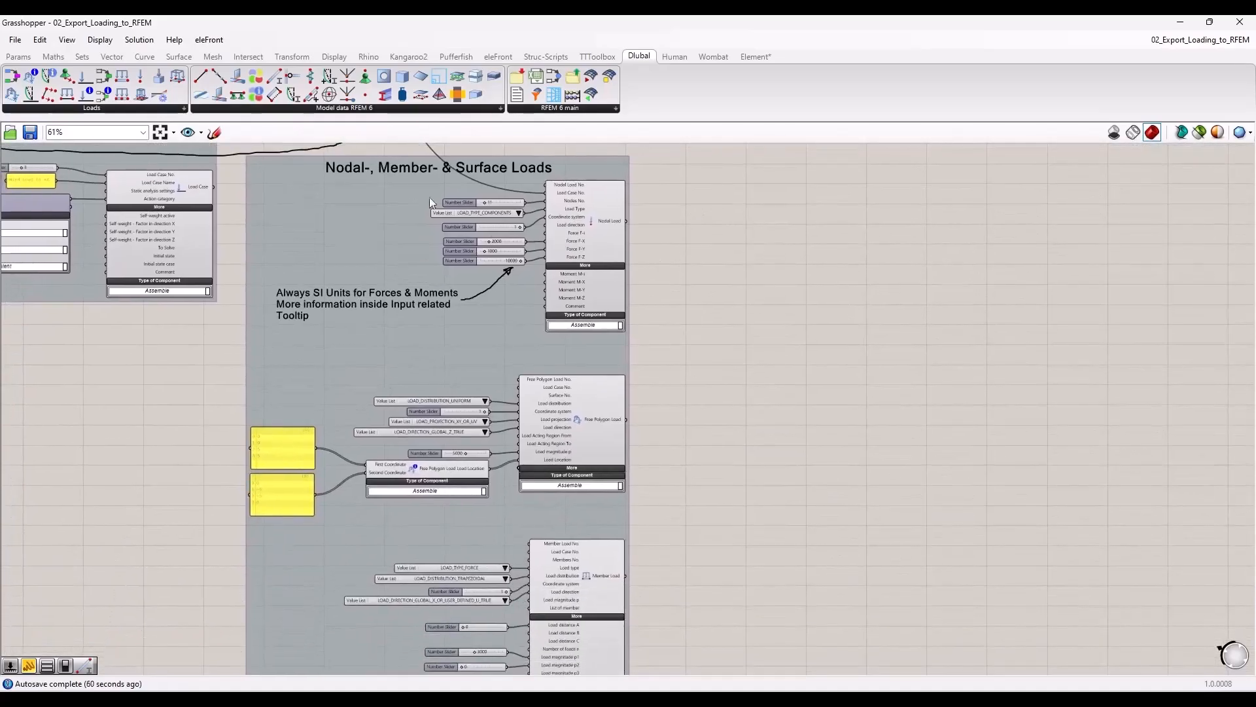
pyautogui.click(598, 203)
pyautogui.click(657, 264)
pyautogui.moveTo(698, 185); pyautogui.dragTo(683, 209, button='right')
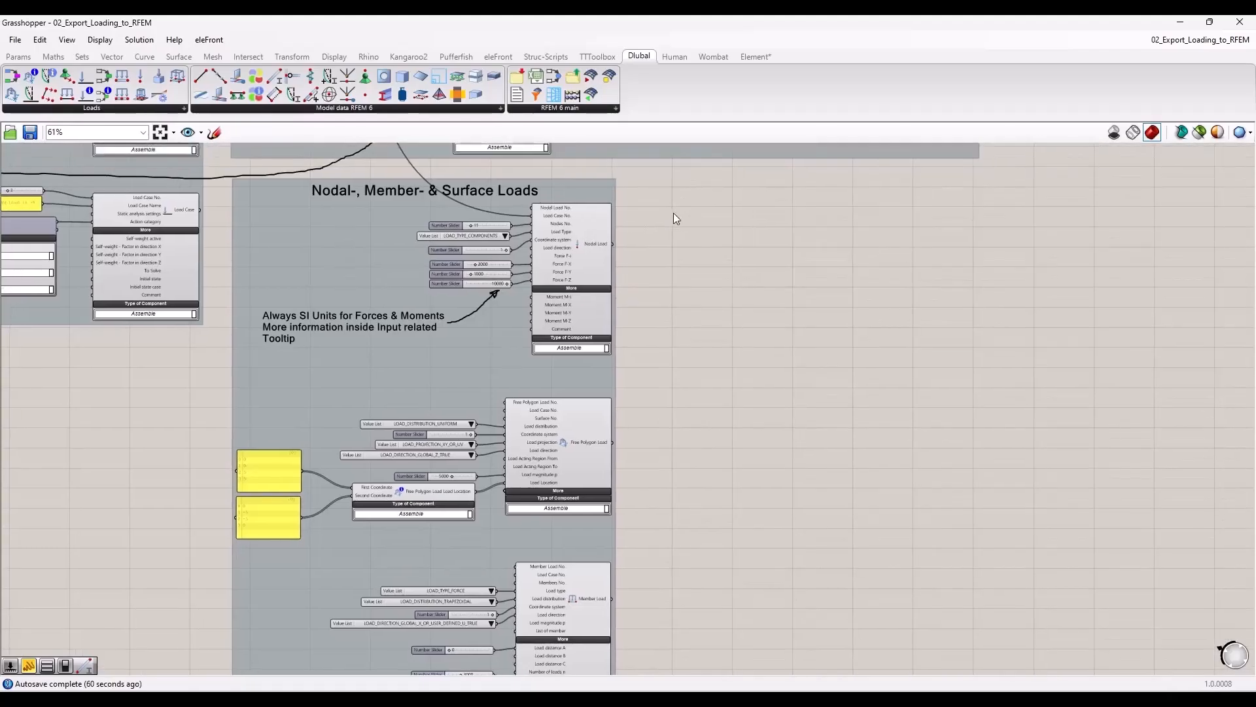
pyautogui.scroll(1, 697, 263)
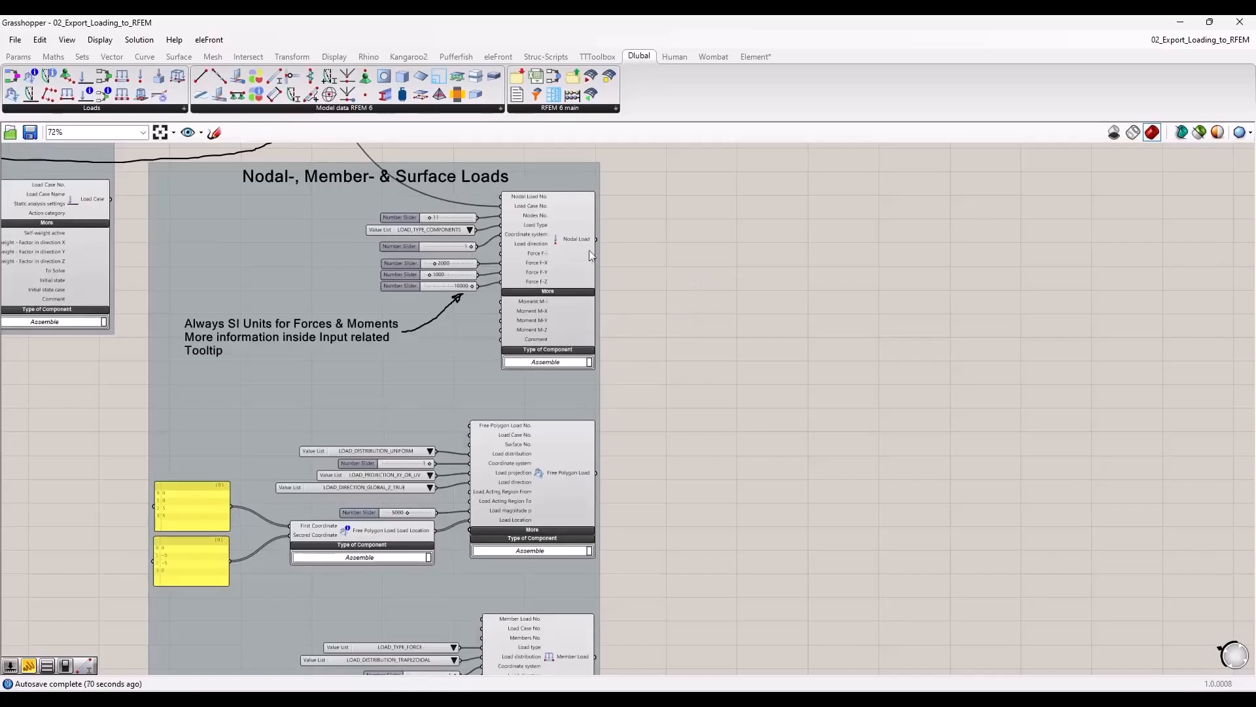
pyautogui.click(560, 251)
pyautogui.moveTo(638, 500); pyautogui.dragTo(612, 381, button='right')
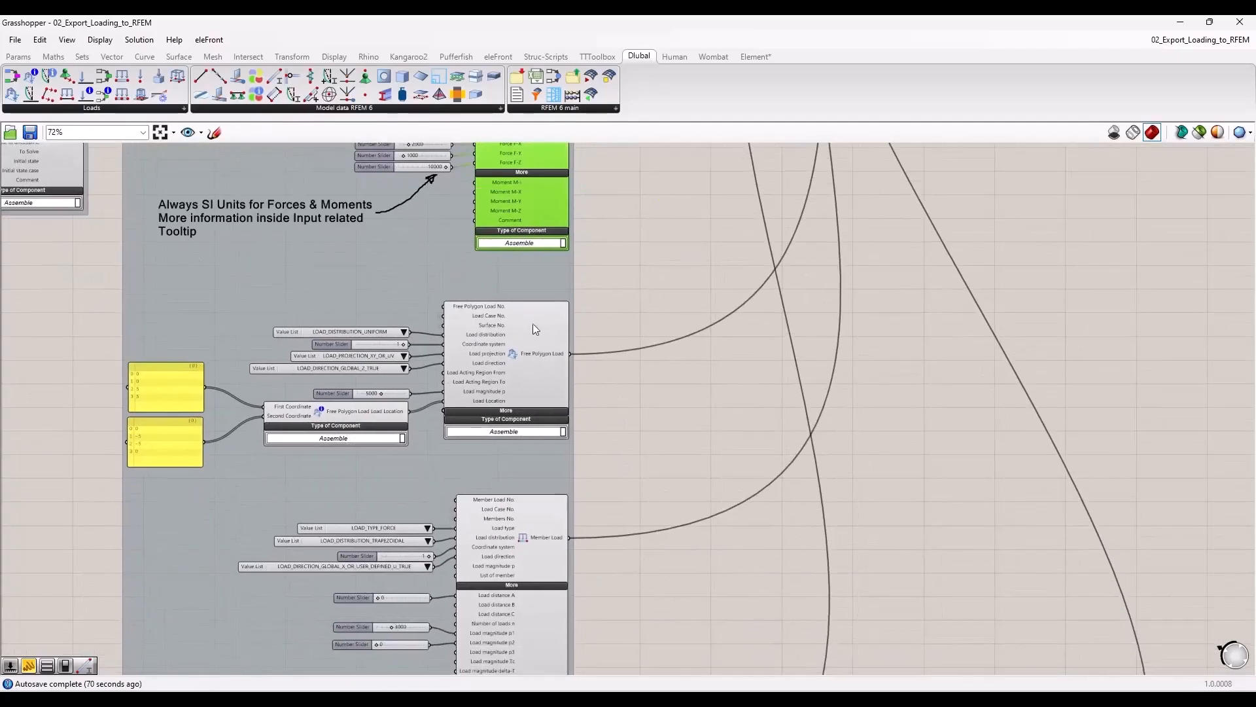
pyautogui.click(659, 359)
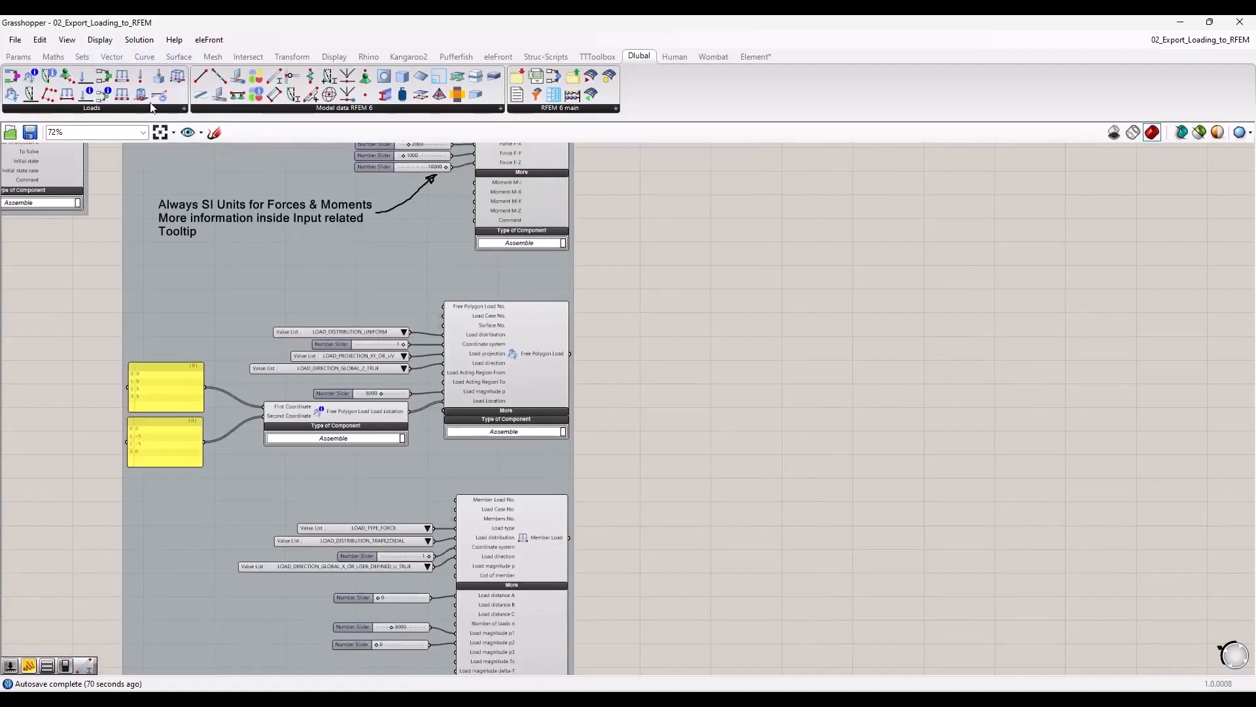
pyautogui.scroll(-2, 601, 406)
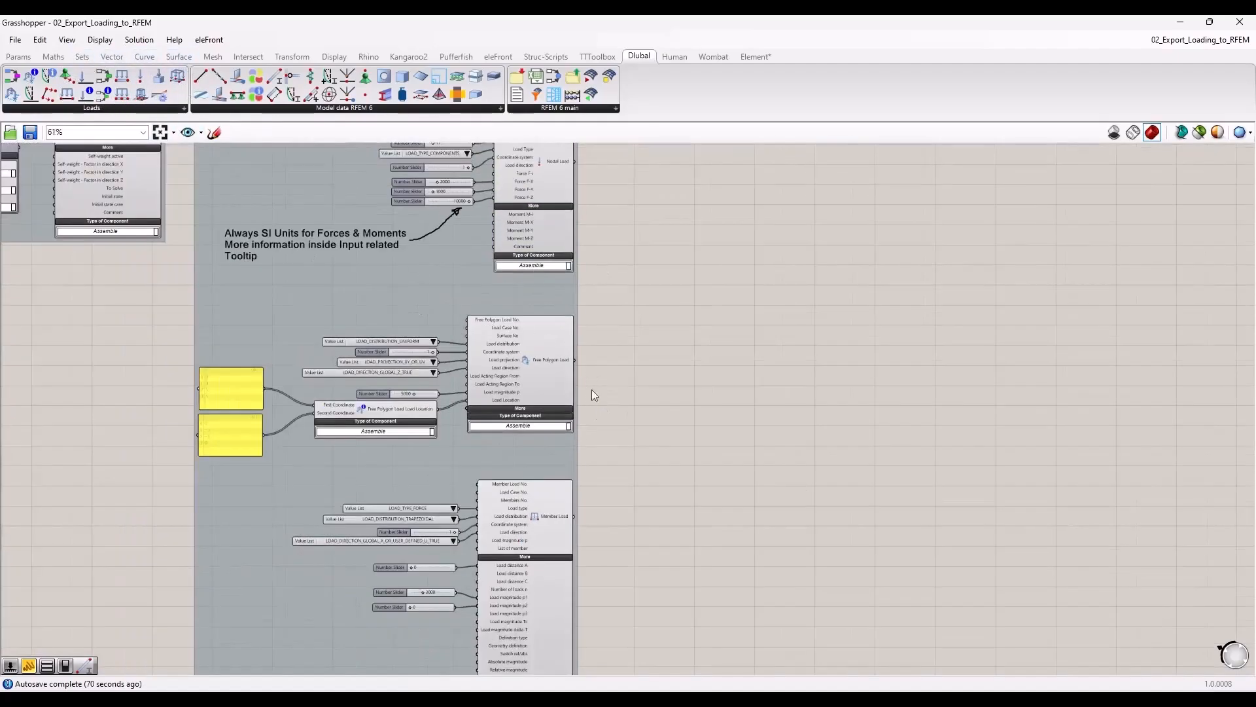
# Examine the Imperfection Case + Imperfection group and how the Imperfection Case feeds the Member Imperfection component
pyautogui.moveTo(653, 526); pyautogui.dragTo(679, 98, button='right')
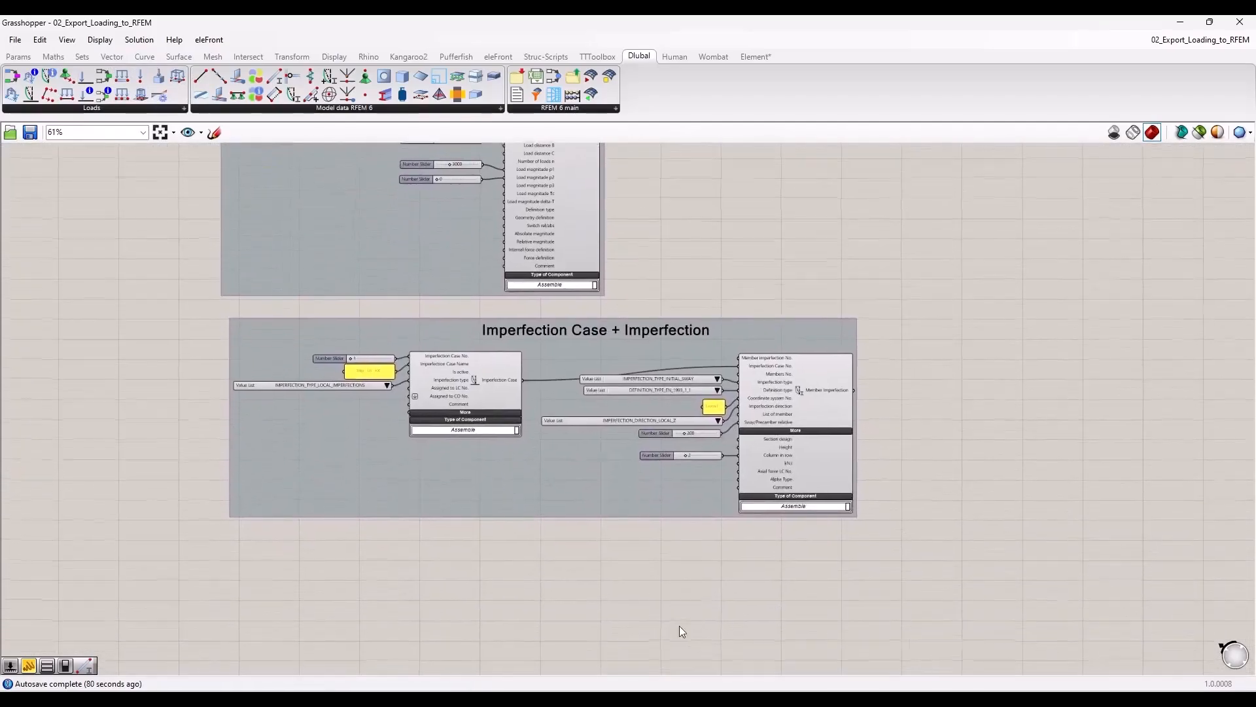
pyautogui.scroll(2, 527, 543)
pyautogui.scroll(1, 540, 514)
pyautogui.moveTo(512, 555); pyautogui.dragTo(492, 582, button='right')
pyautogui.scroll(-1, 497, 556)
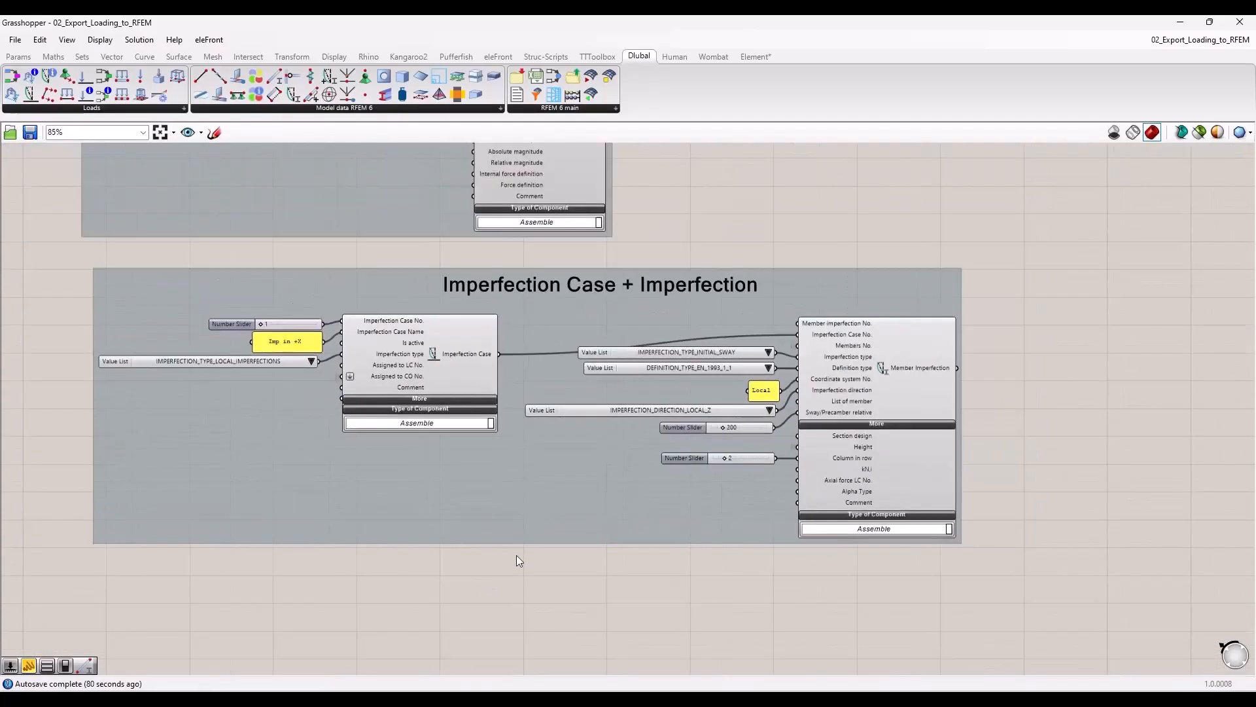
pyautogui.scroll(1, 453, 551)
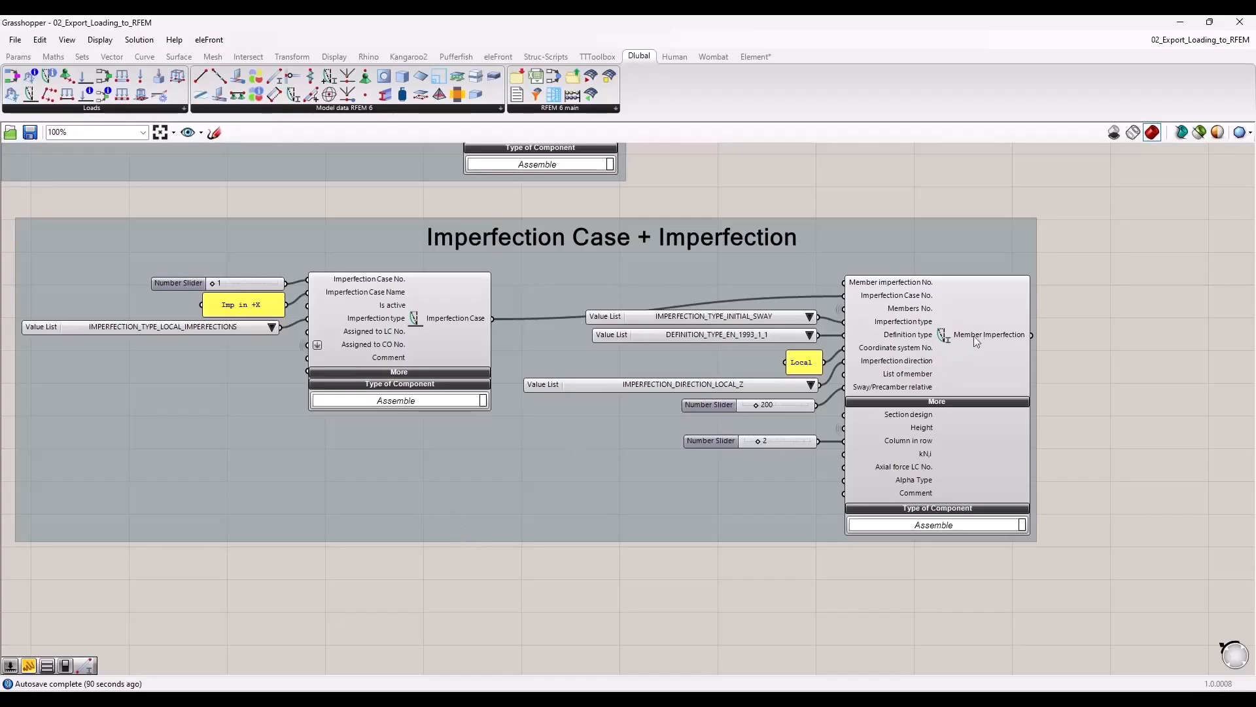
pyautogui.click(955, 349)
pyautogui.click(602, 569)
pyautogui.scroll(-1, 624, 484)
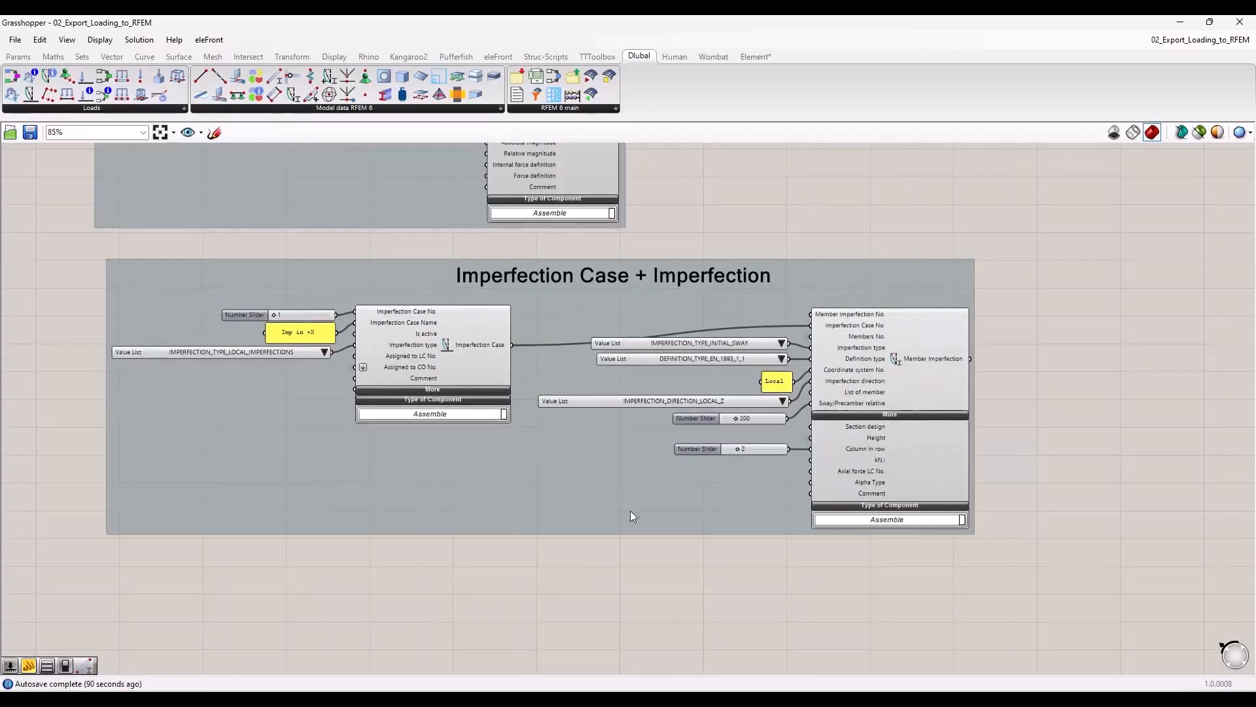
pyautogui.scroll(1, 632, 510)
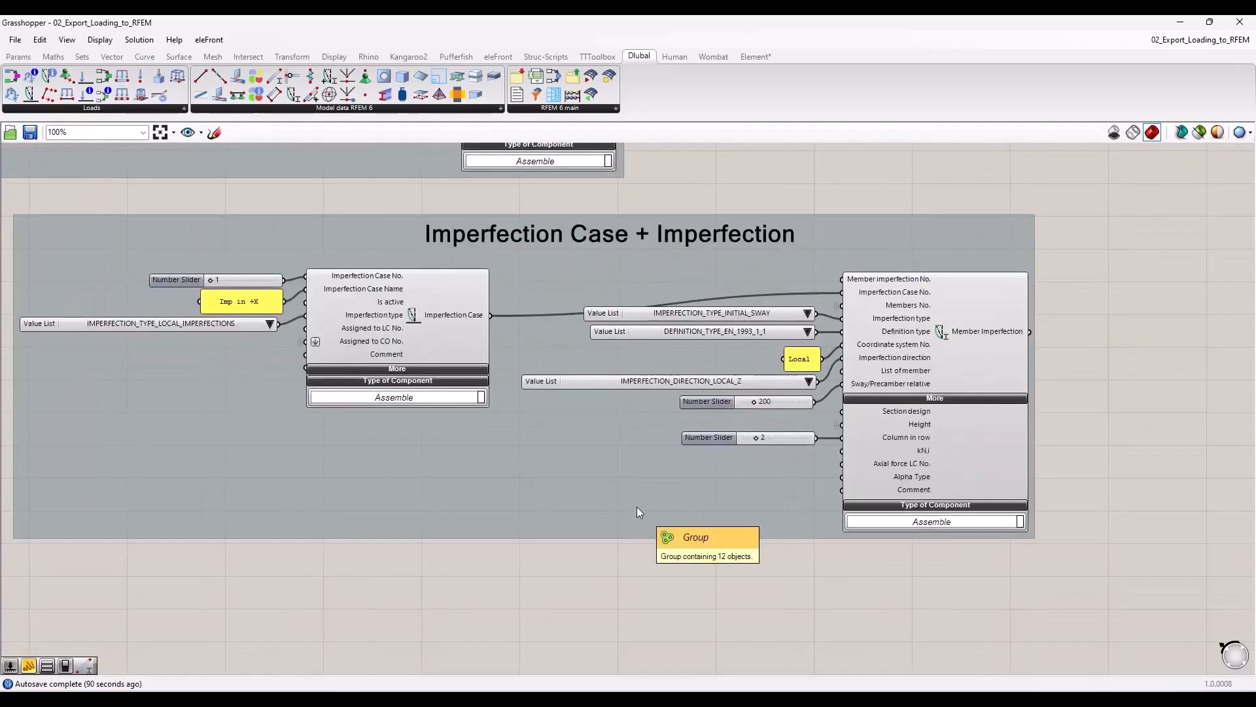
pyautogui.scroll(-1, 637, 507)
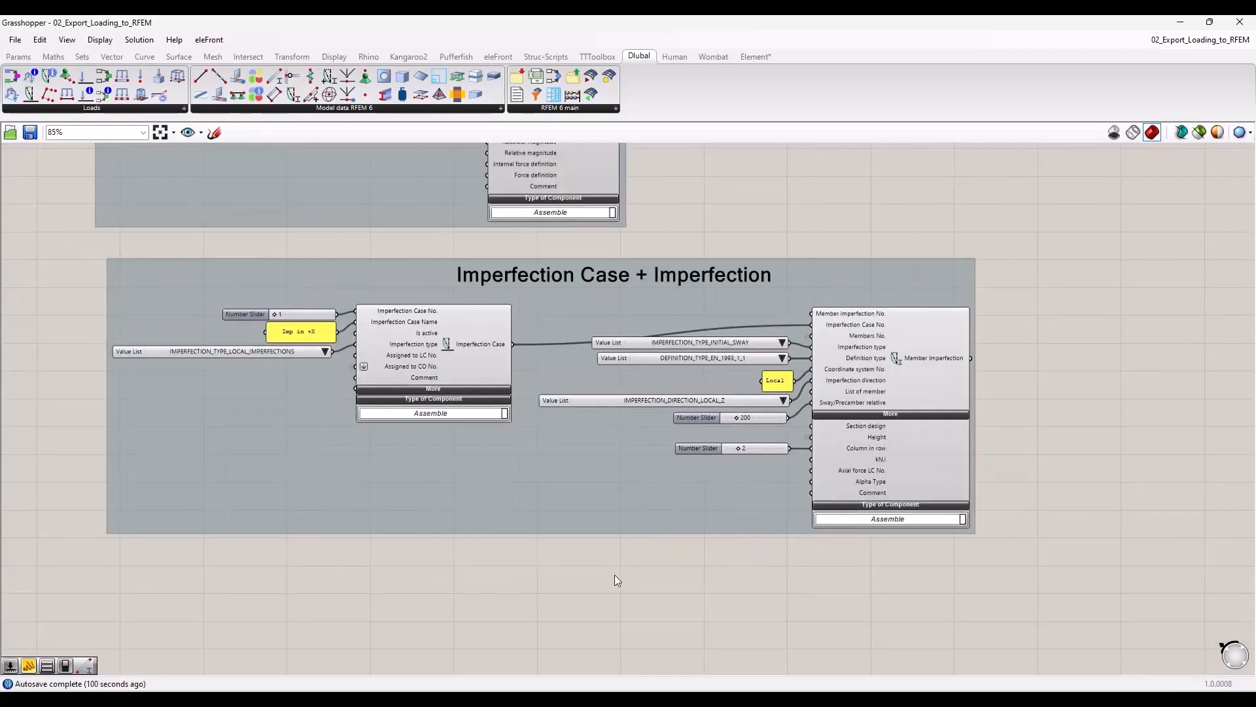
# Review the overall layout of the Export Loading to RFEM definition, including its introductory note and the surface and column parameter group
pyautogui.scroll(-5, 603, 595)
pyautogui.moveTo(277, 414); pyautogui.dragTo(369, 569, button='right')
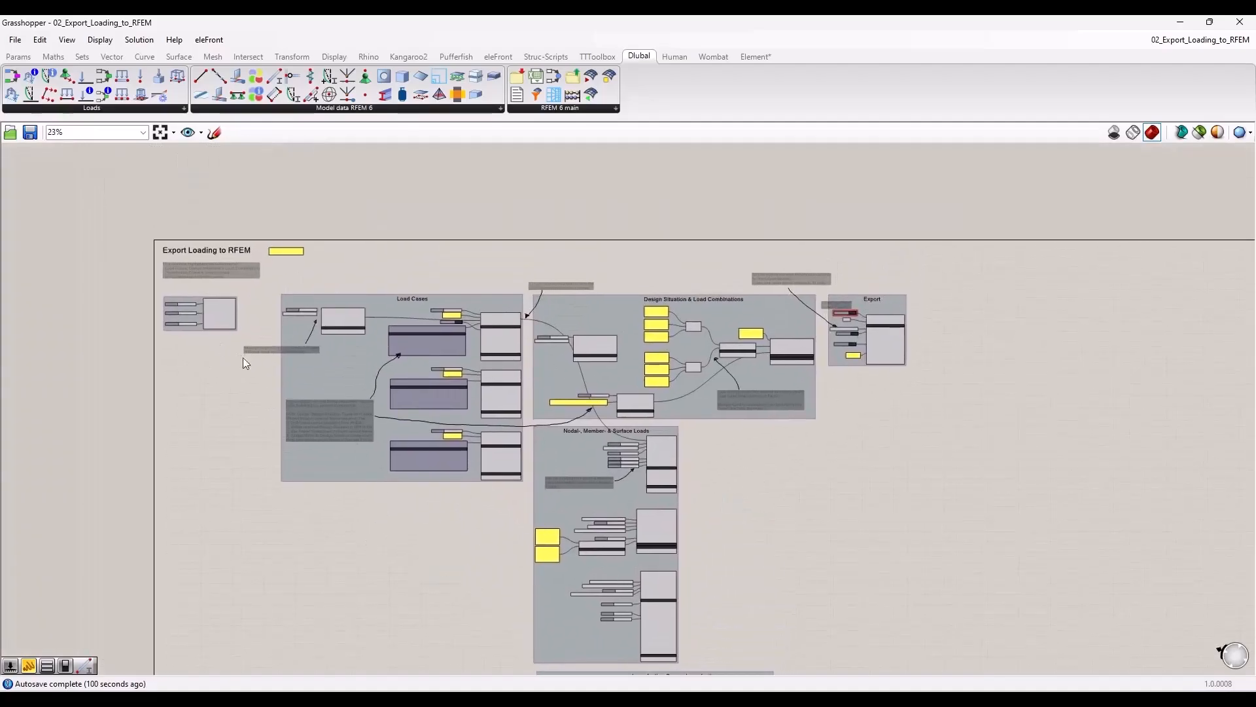
pyautogui.scroll(4, 235, 361)
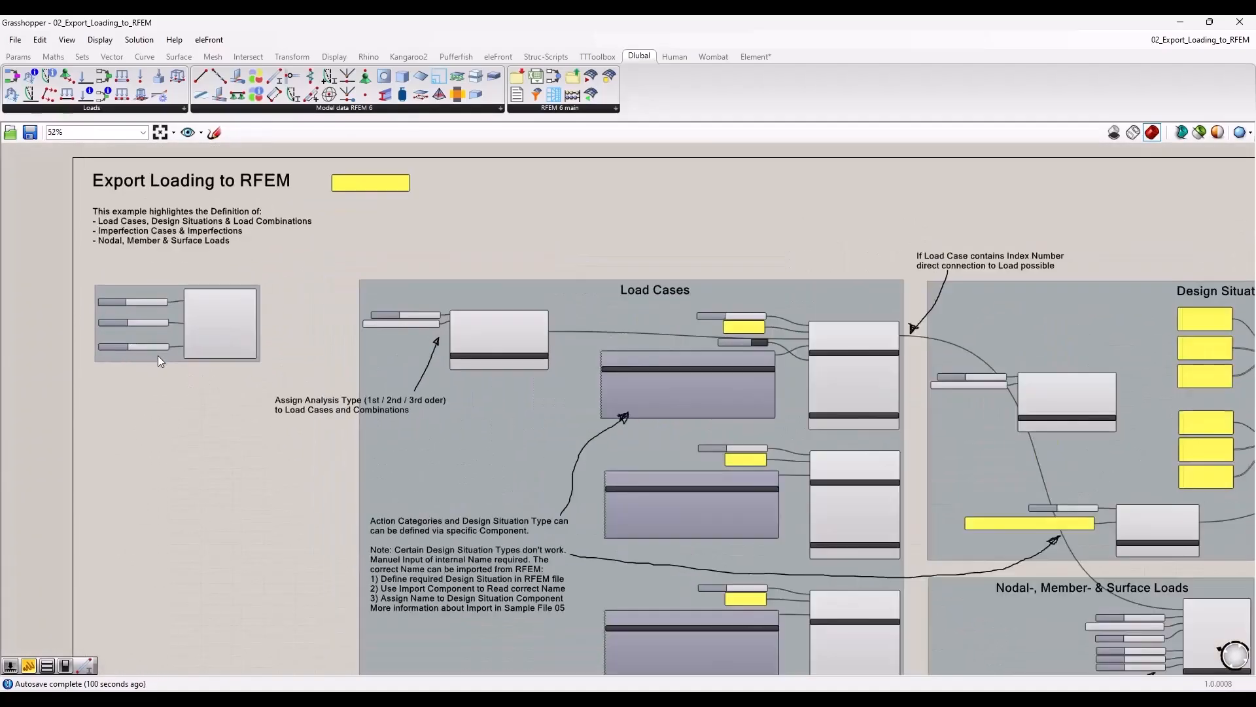
pyautogui.scroll(2, 158, 357)
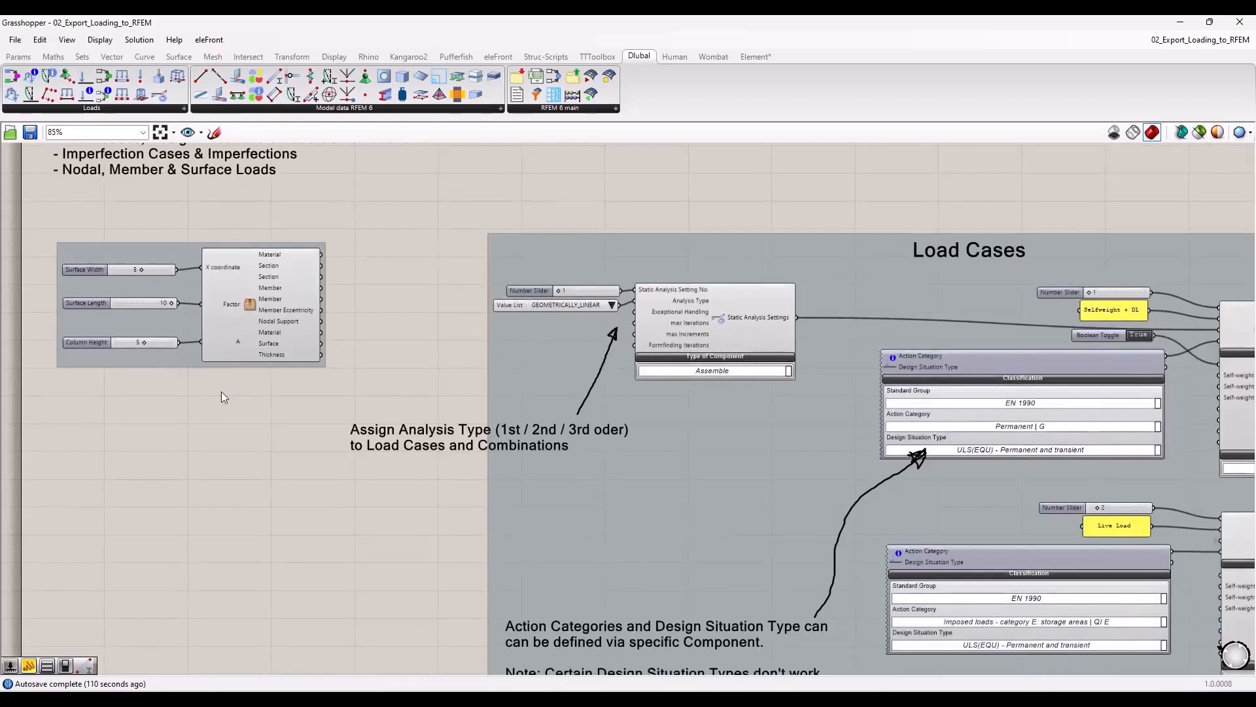
pyautogui.scroll(-2, 221, 391)
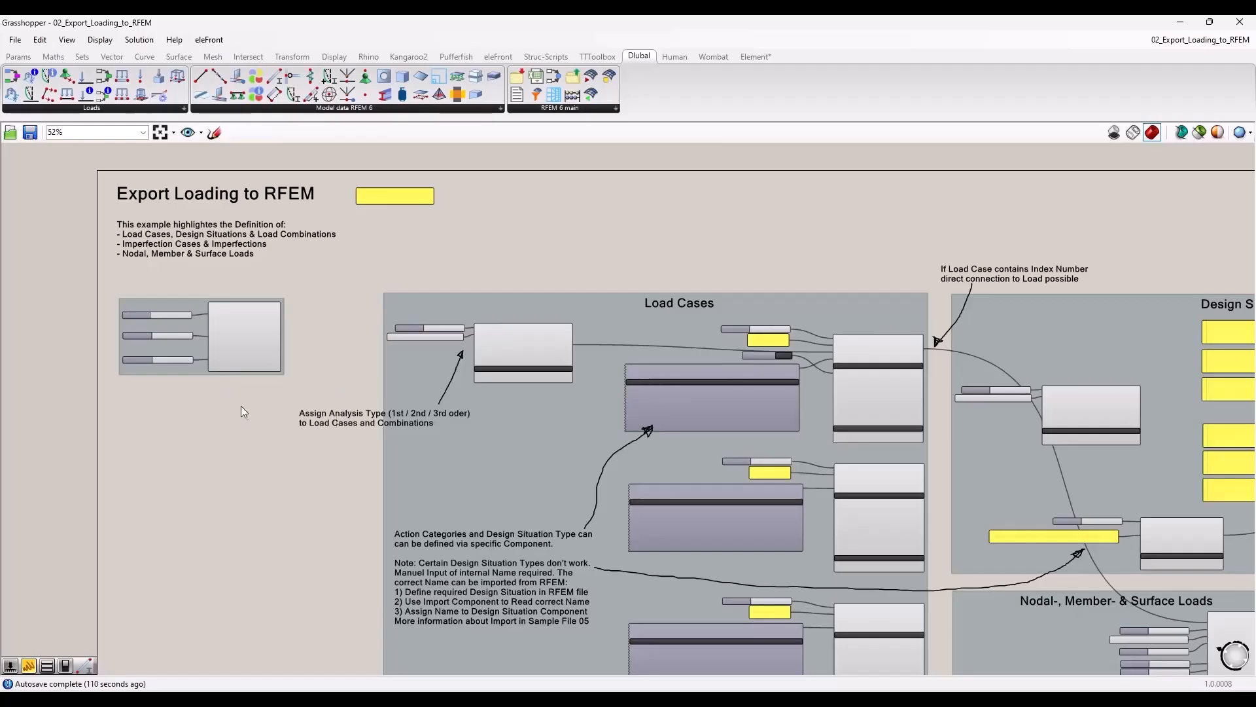
pyautogui.scroll(-2, 219, 464)
pyautogui.moveTo(282, 566); pyautogui.dragTo(177, 478, button='right')
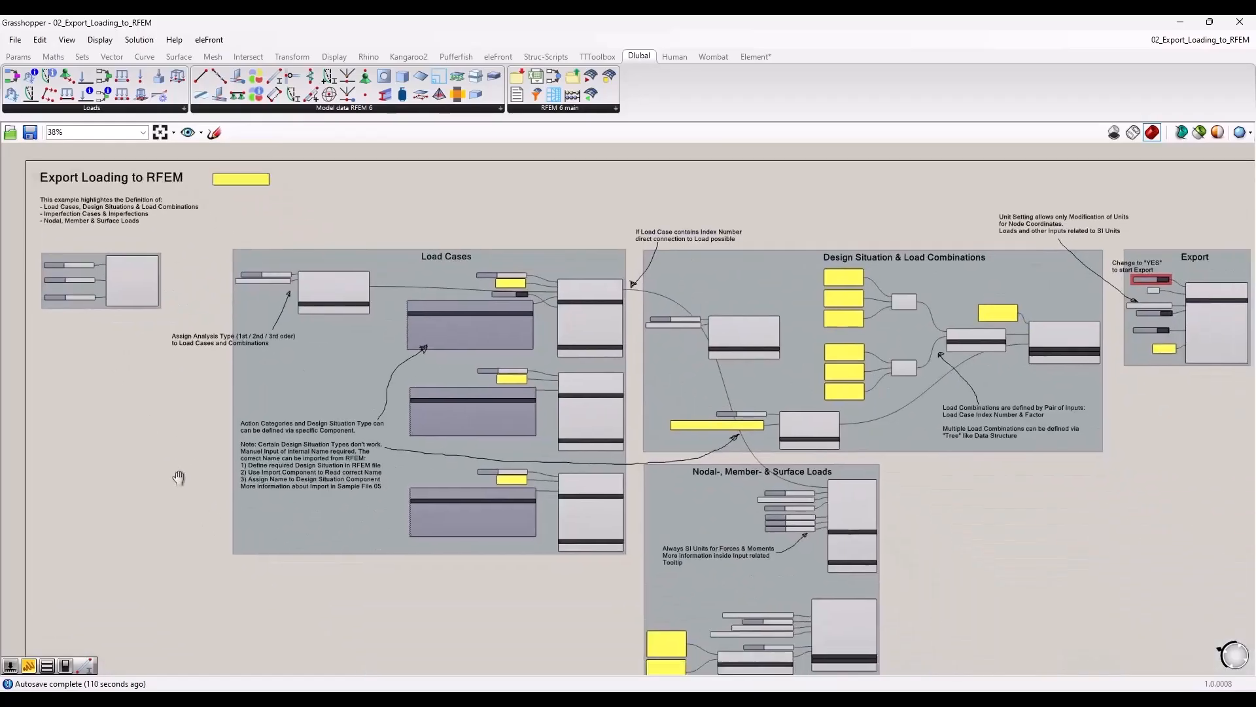
pyautogui.scroll(-1, 178, 478)
pyautogui.moveTo(161, 204); pyautogui.dragTo(257, 218)
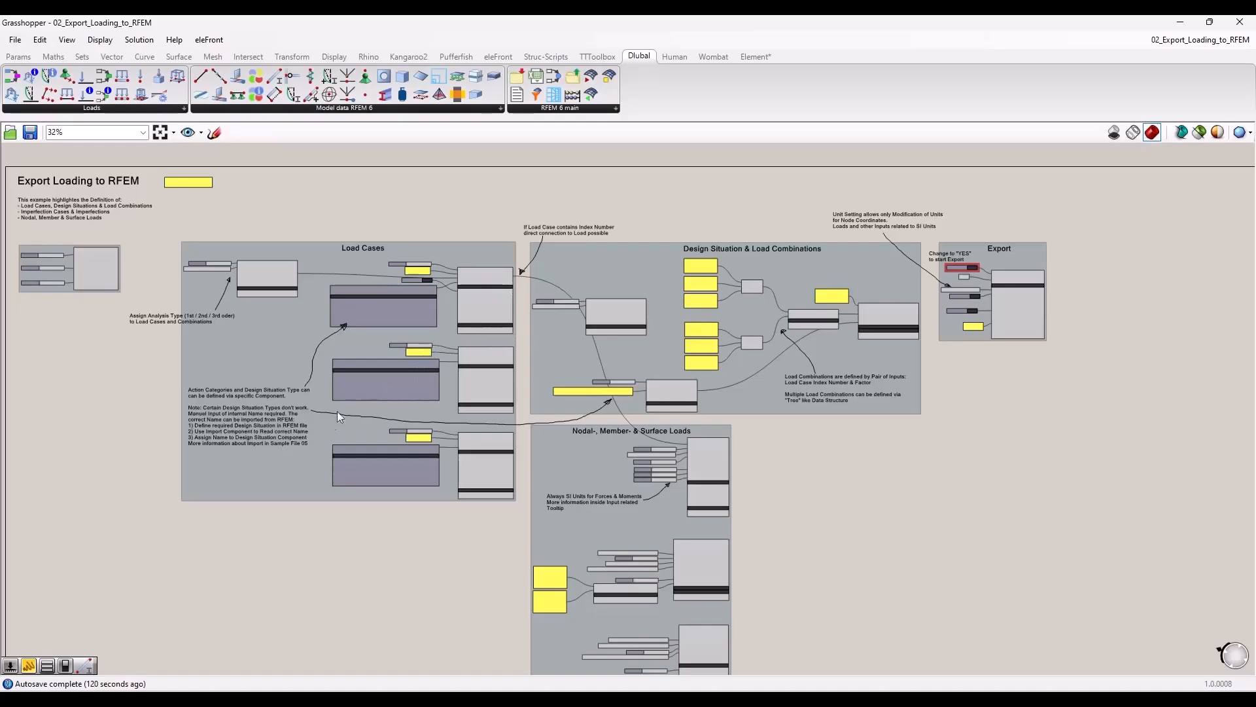
# Open the cluster fed by the Surface Width, Surface Length and Column Height sliders and examine its geometry, member, support and surface groups
pyautogui.scroll(7, 90, 258)
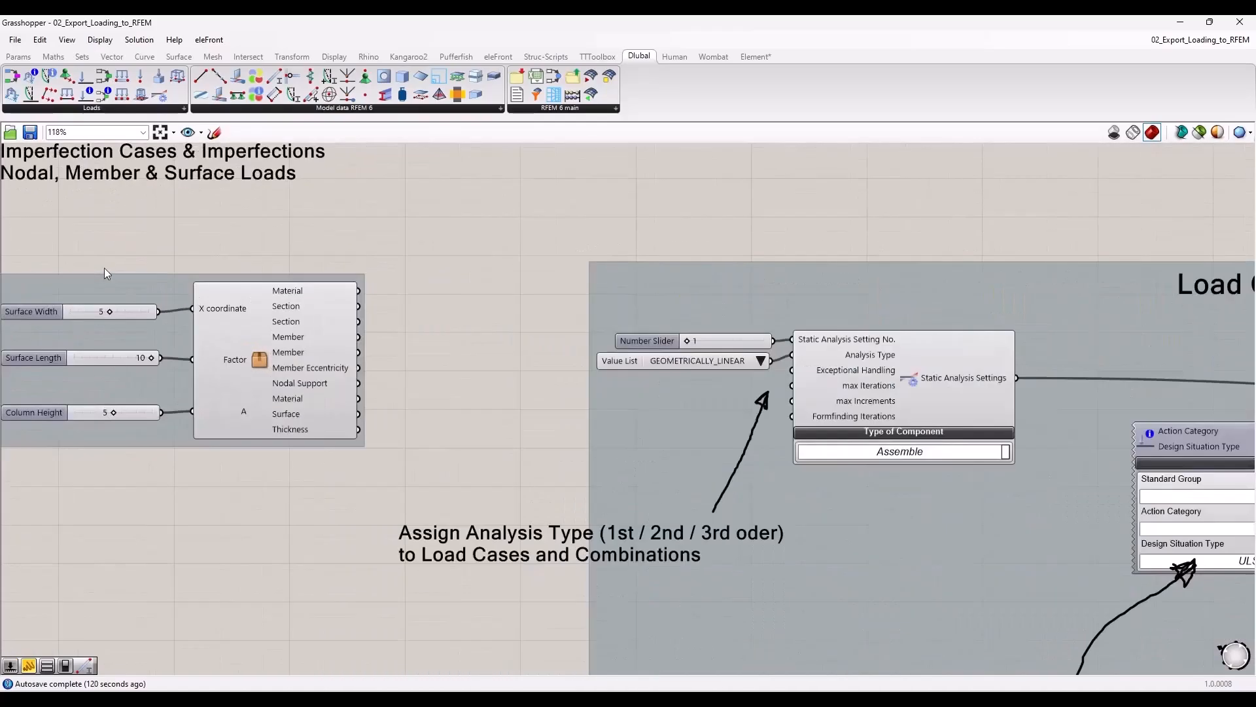
pyautogui.moveTo(271, 272); pyautogui.dragTo(256, 323, button='right')
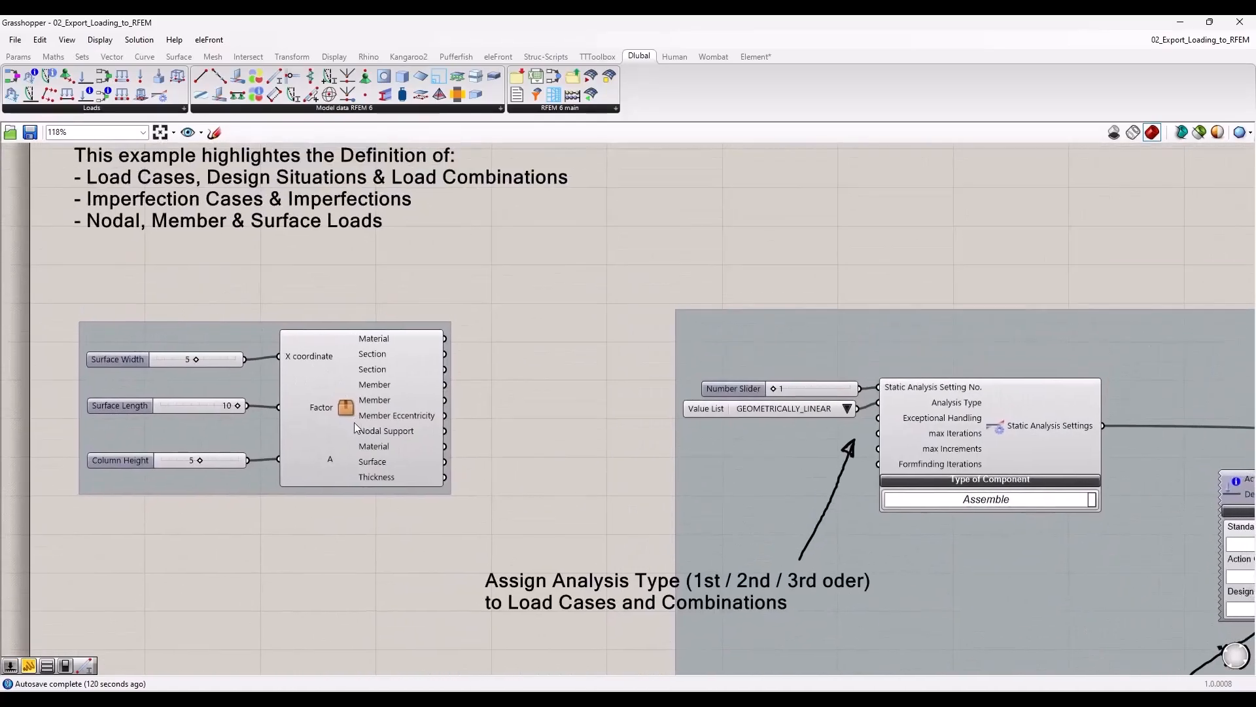
pyautogui.moveTo(350, 406)
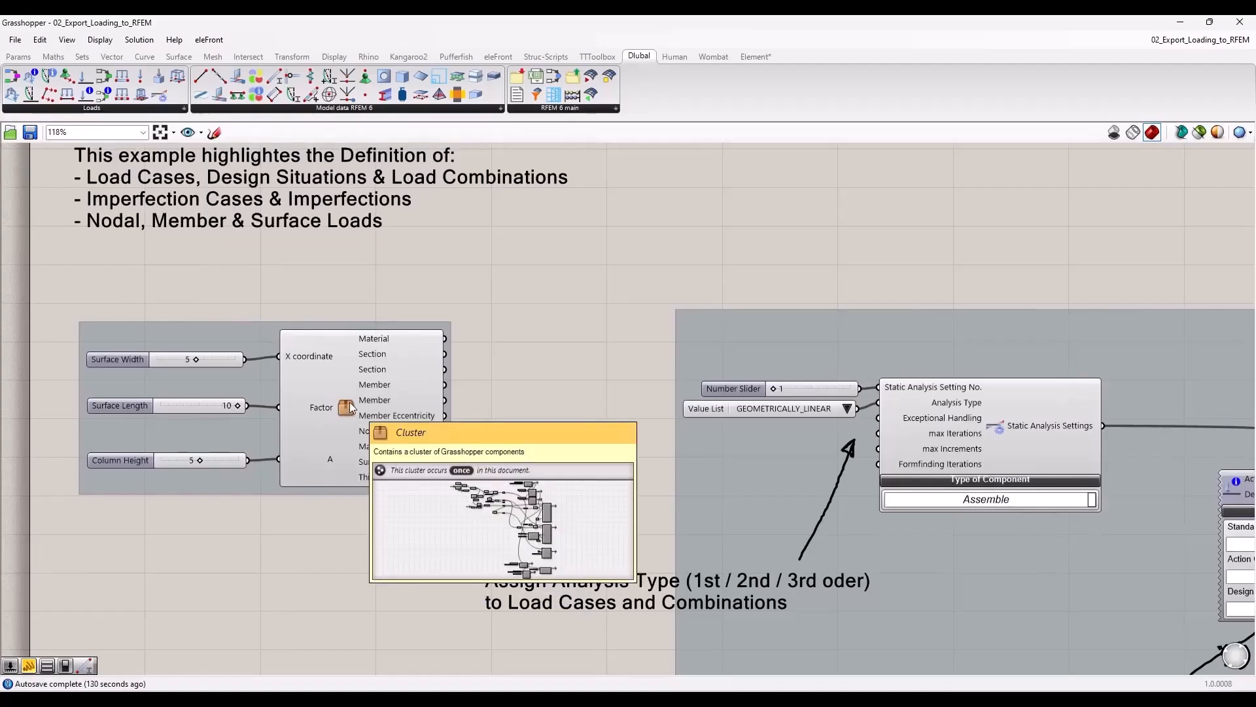
pyautogui.doubleClick(350, 403)
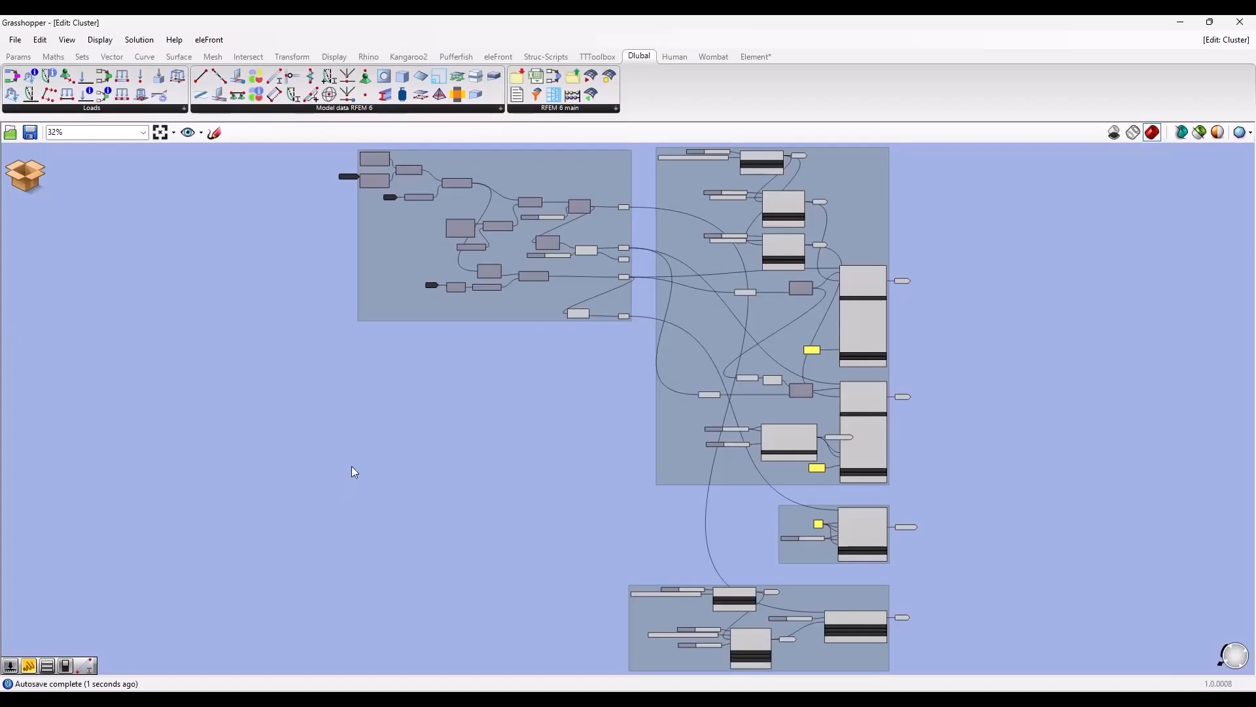
pyautogui.scroll(5, 568, 280)
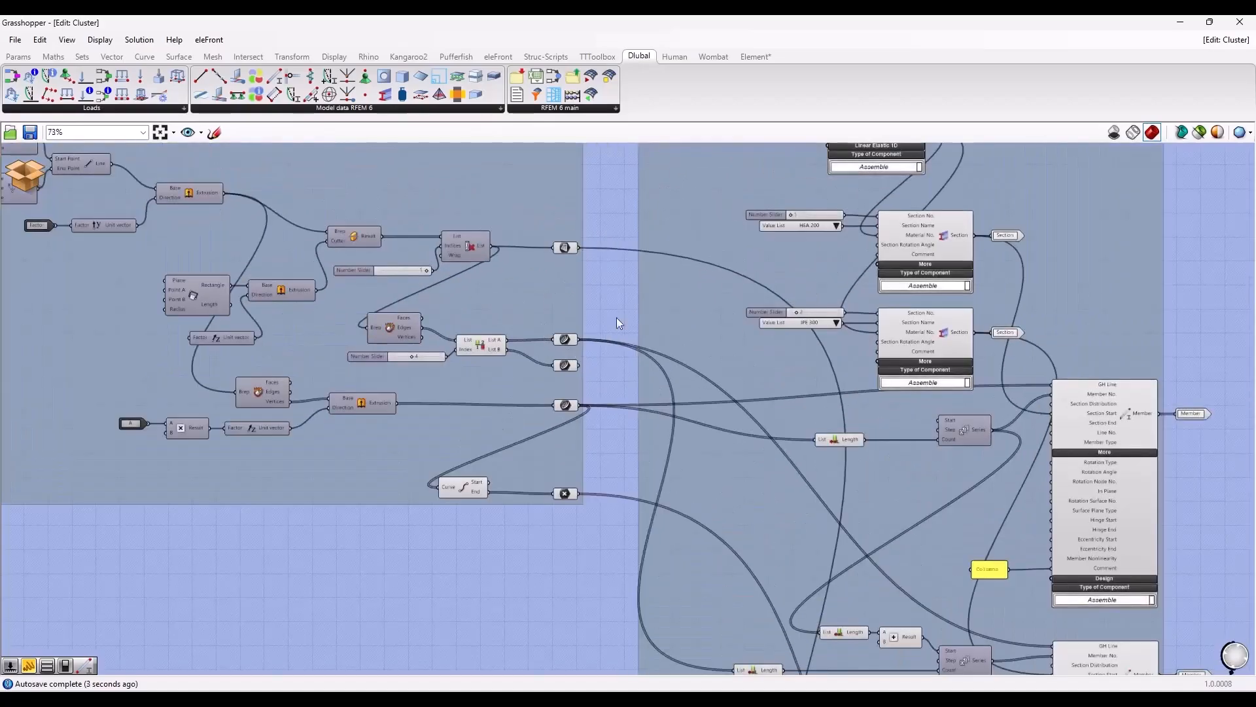
pyautogui.scroll(-1, 561, 343)
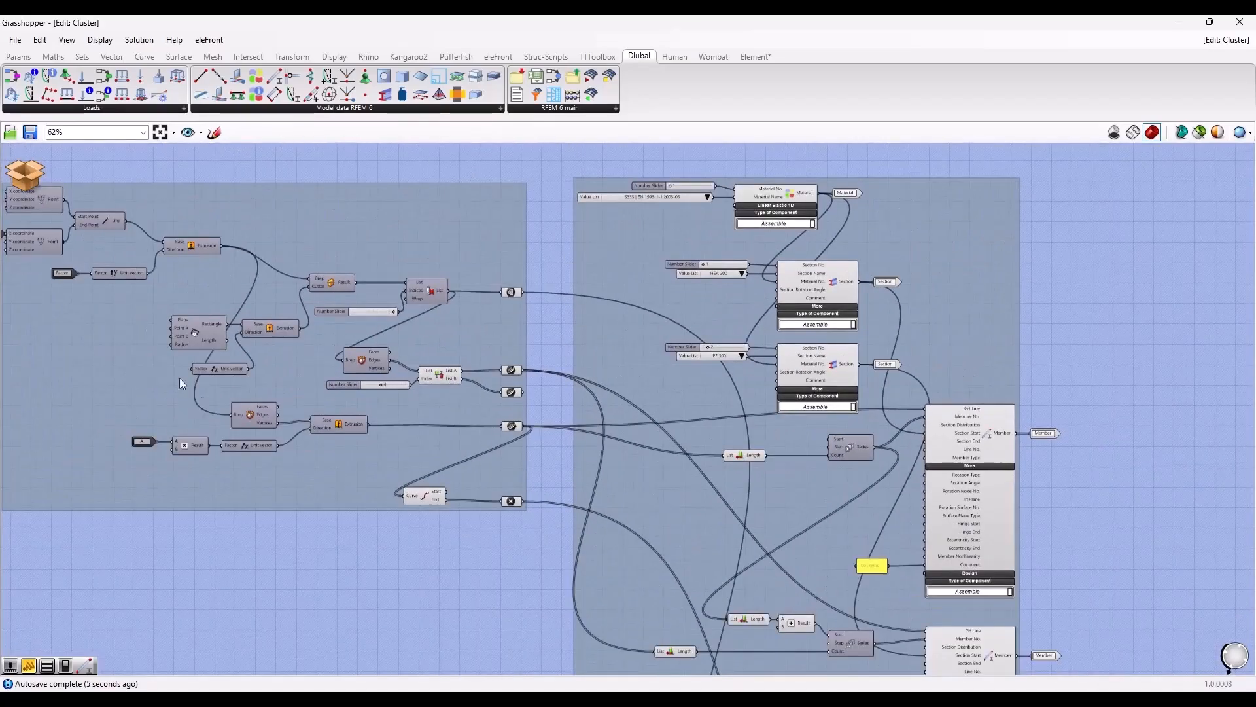
pyautogui.moveTo(500, 588); pyautogui.dragTo(294, 167, button='right')
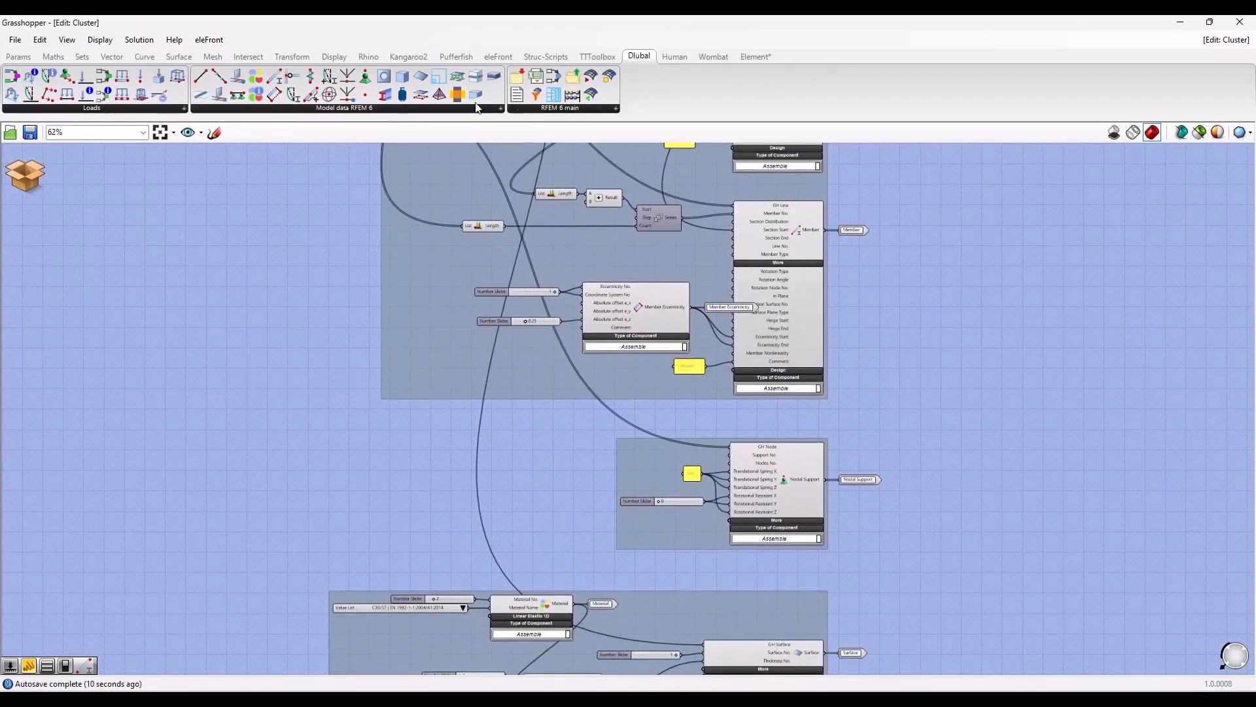
# Return from the cluster to the 02_Export_Loading_to_RFEM definition
pyautogui.click(1227, 40)
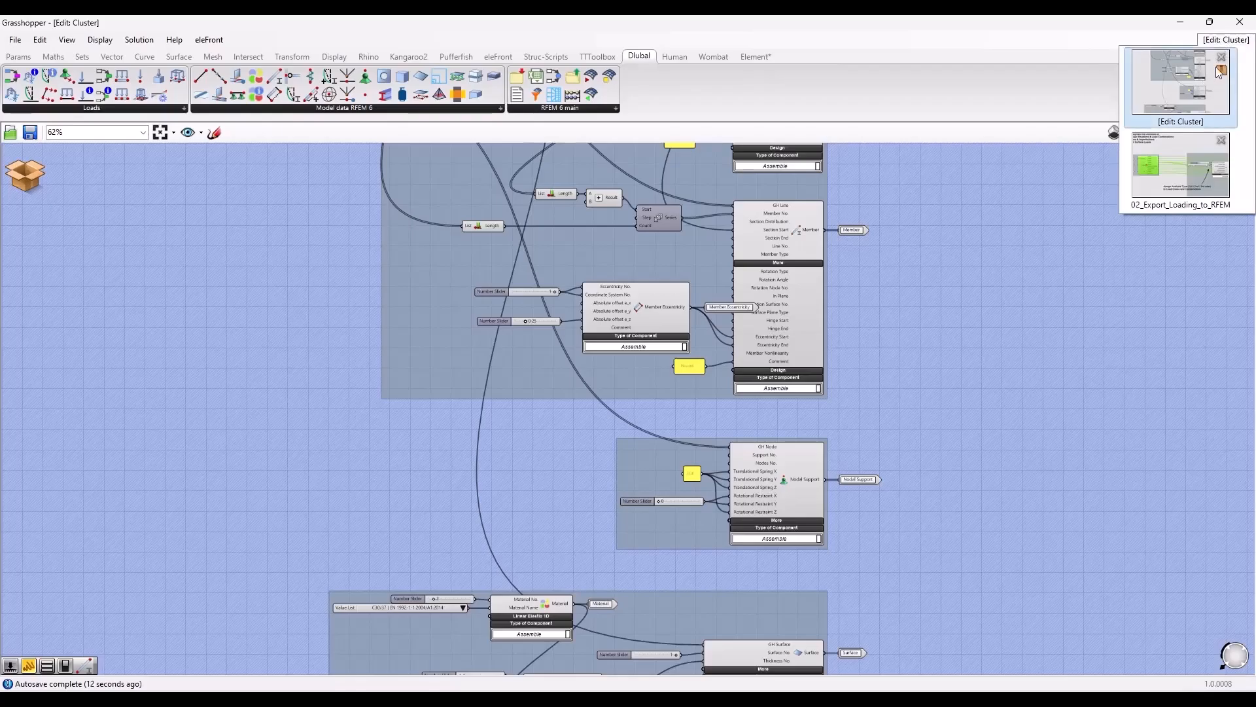
pyautogui.click(1185, 168)
pyautogui.click(97, 284)
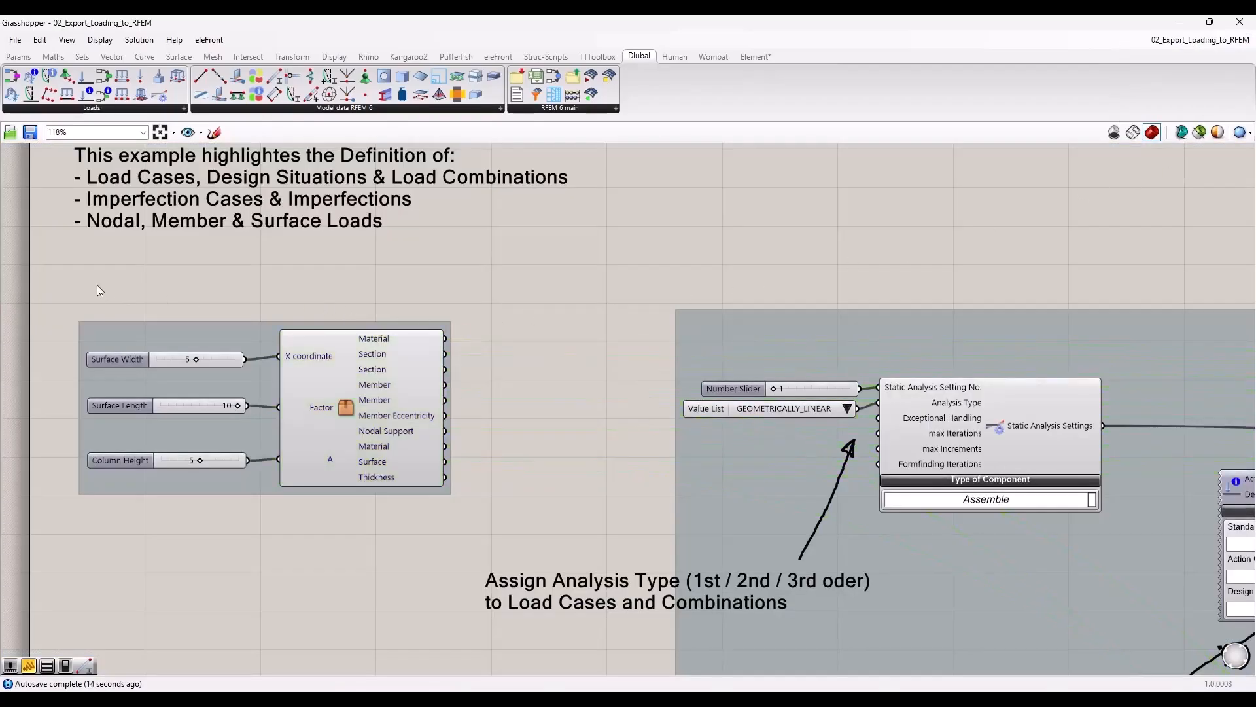
# Examine how the GEOMETRICALLY_LINEAR Static Analysis Settings component in the Load Cases group feeds the Selfweight + DL load case
pyautogui.scroll(-3, 85, 293)
pyautogui.scroll(-3, 85, 293)
pyautogui.scroll(3, 270, 387)
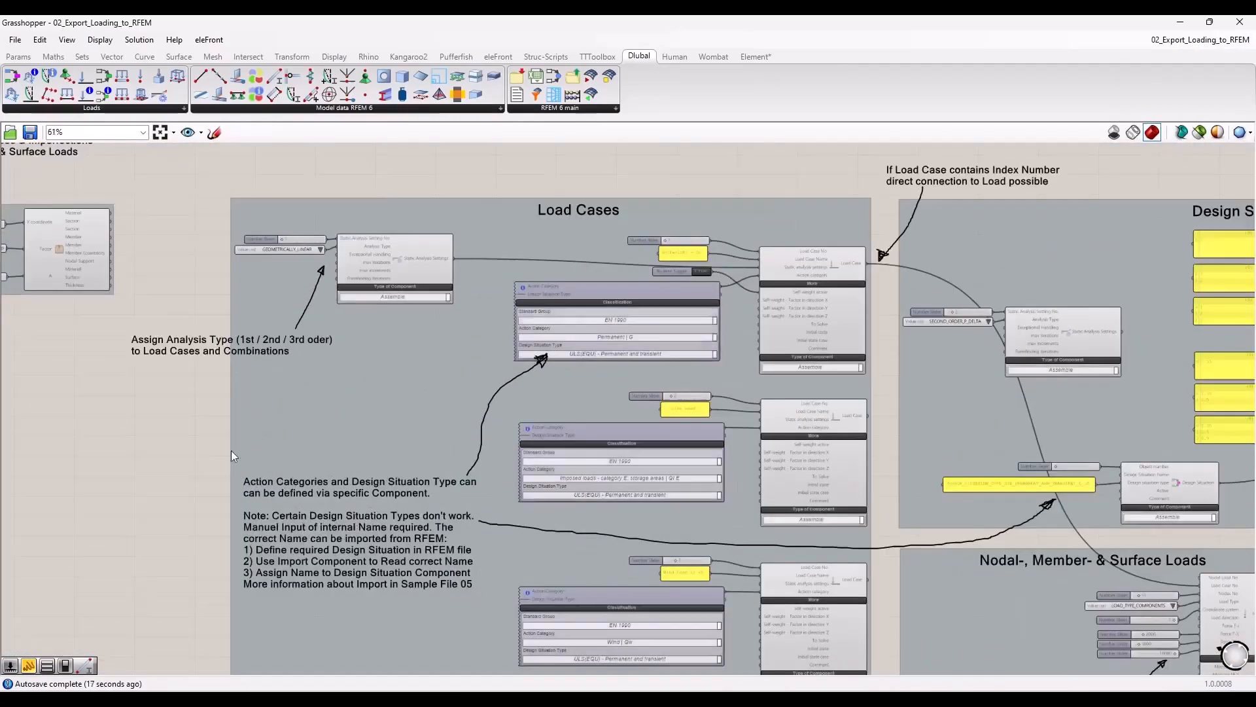
pyautogui.moveTo(216, 458); pyautogui.dragTo(148, 387, button='right')
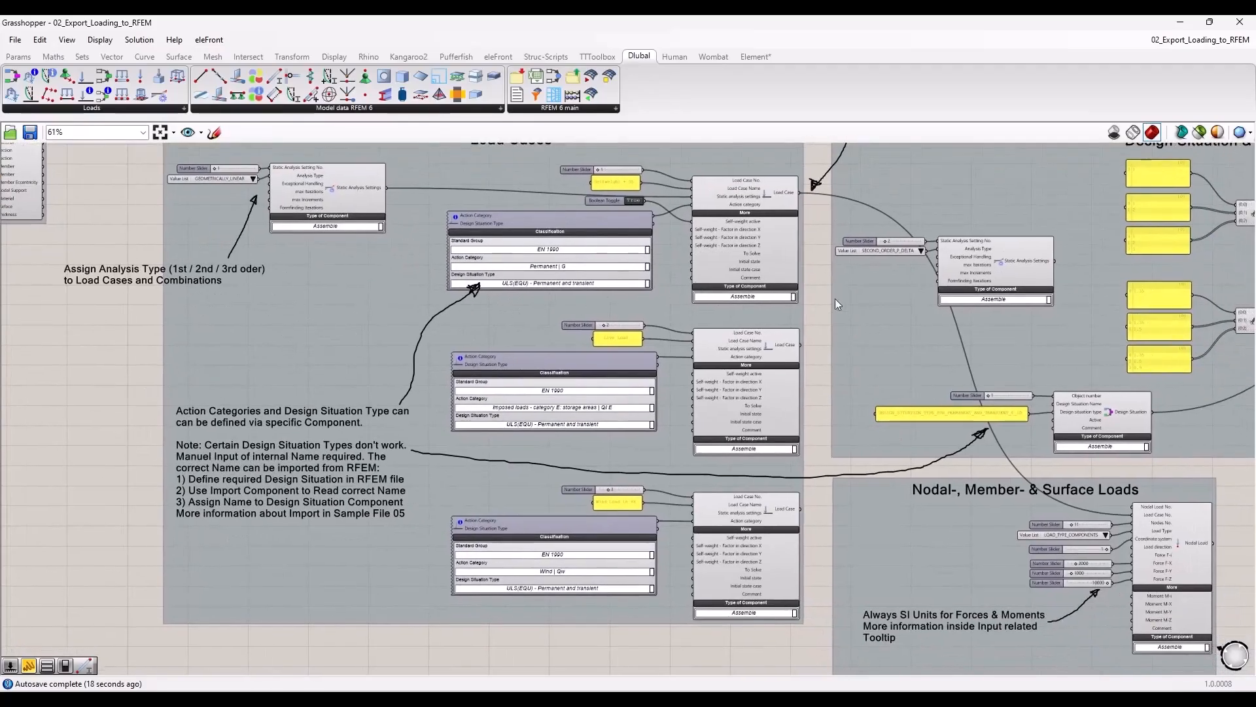
pyautogui.moveTo(813, 303); pyautogui.dragTo(764, 326, button='right')
pyautogui.scroll(2, 700, 266)
pyautogui.scroll(2, 694, 241)
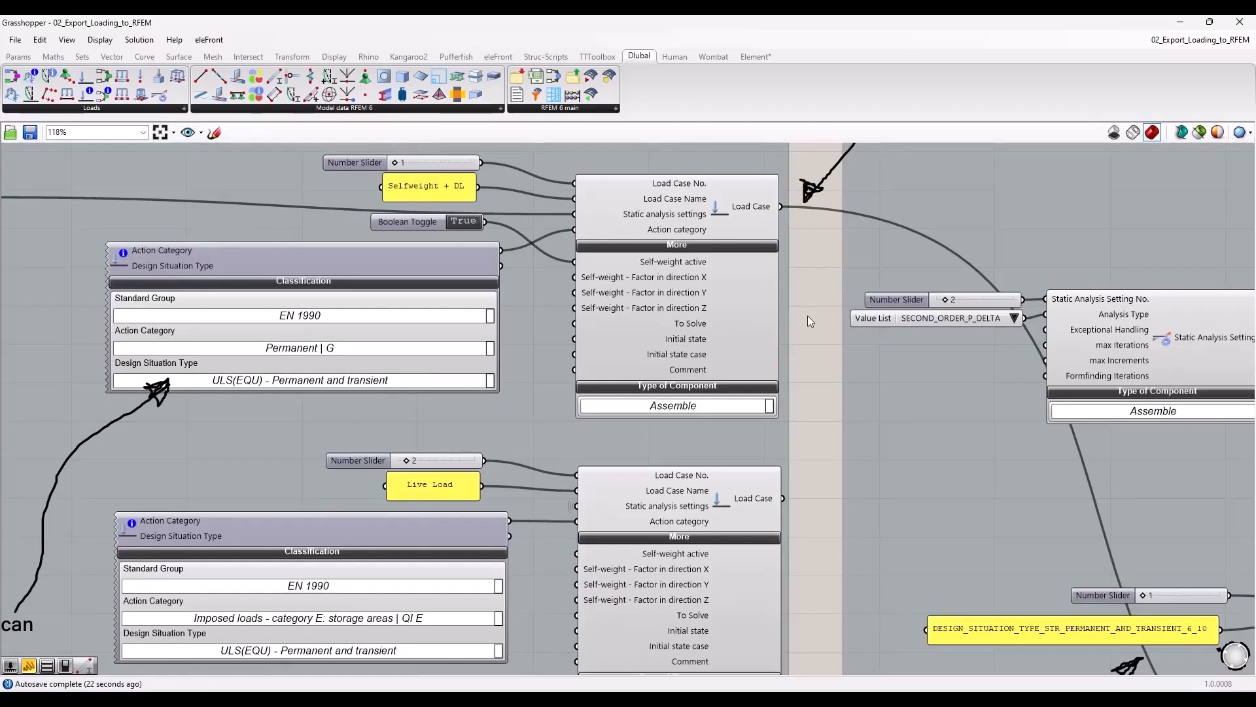
pyautogui.scroll(-1, 807, 321)
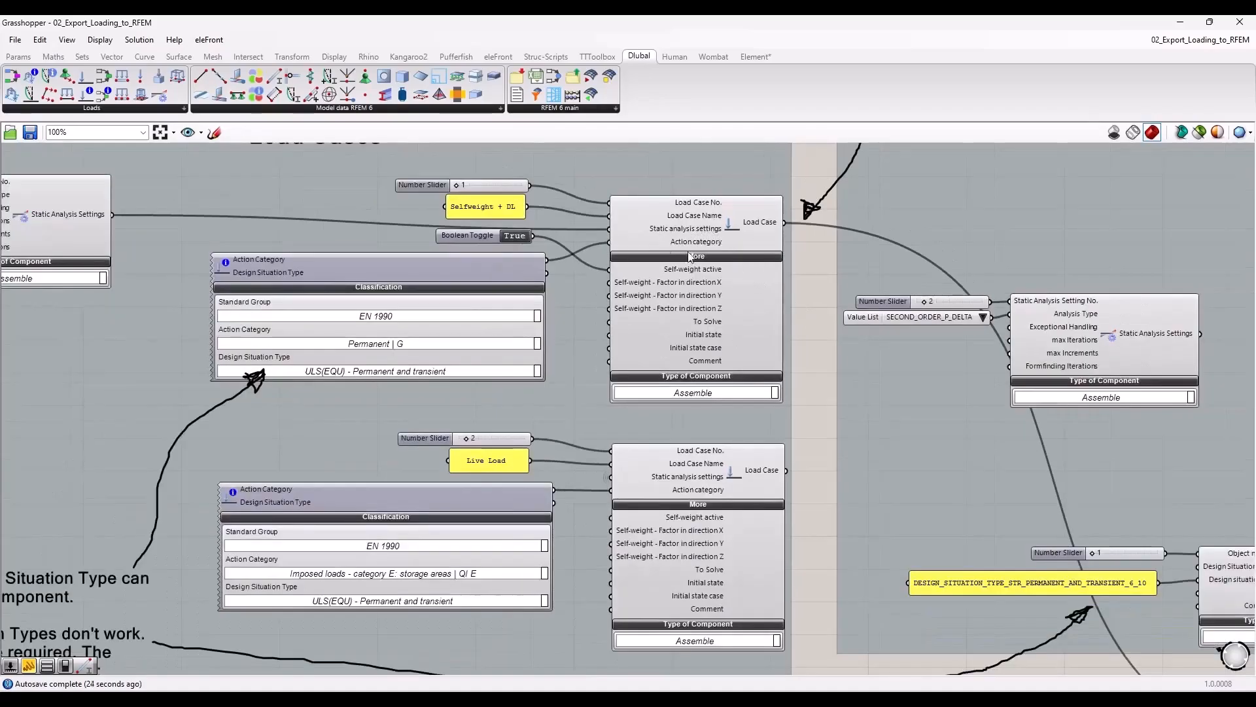
pyautogui.moveTo(272, 232); pyautogui.dragTo(407, 265, button='right')
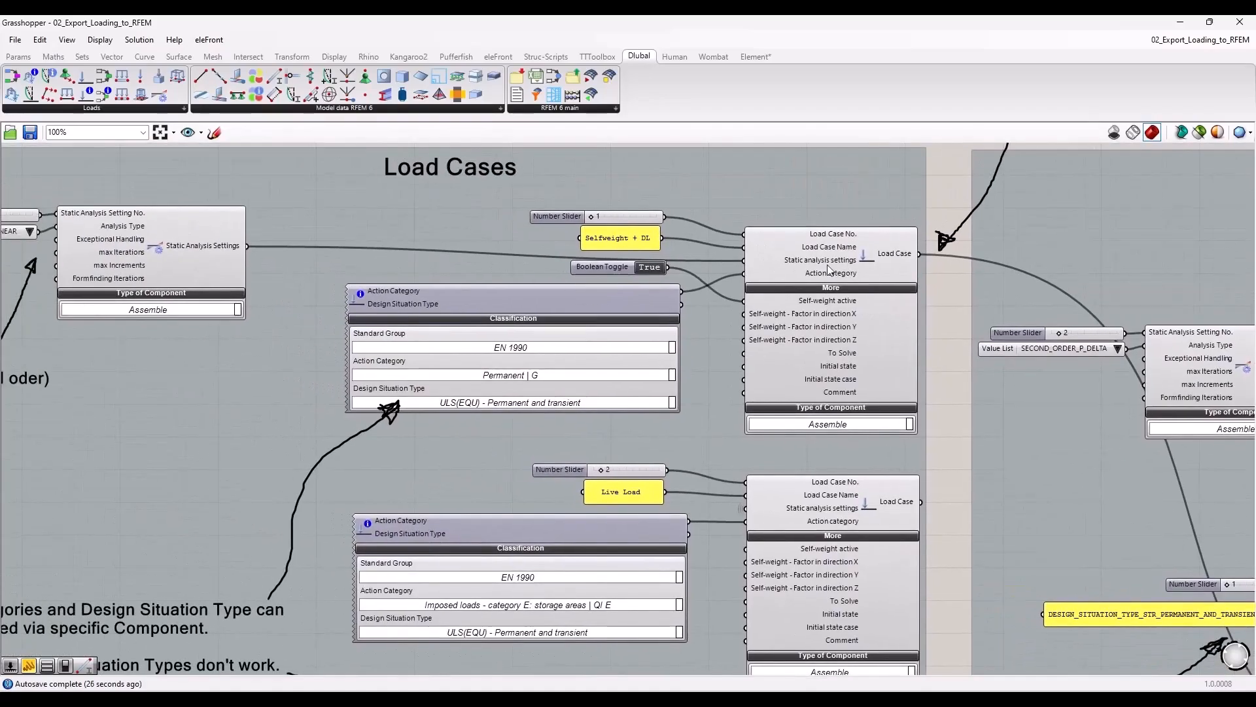
pyautogui.moveTo(240, 345); pyautogui.dragTo(363, 364, button='right')
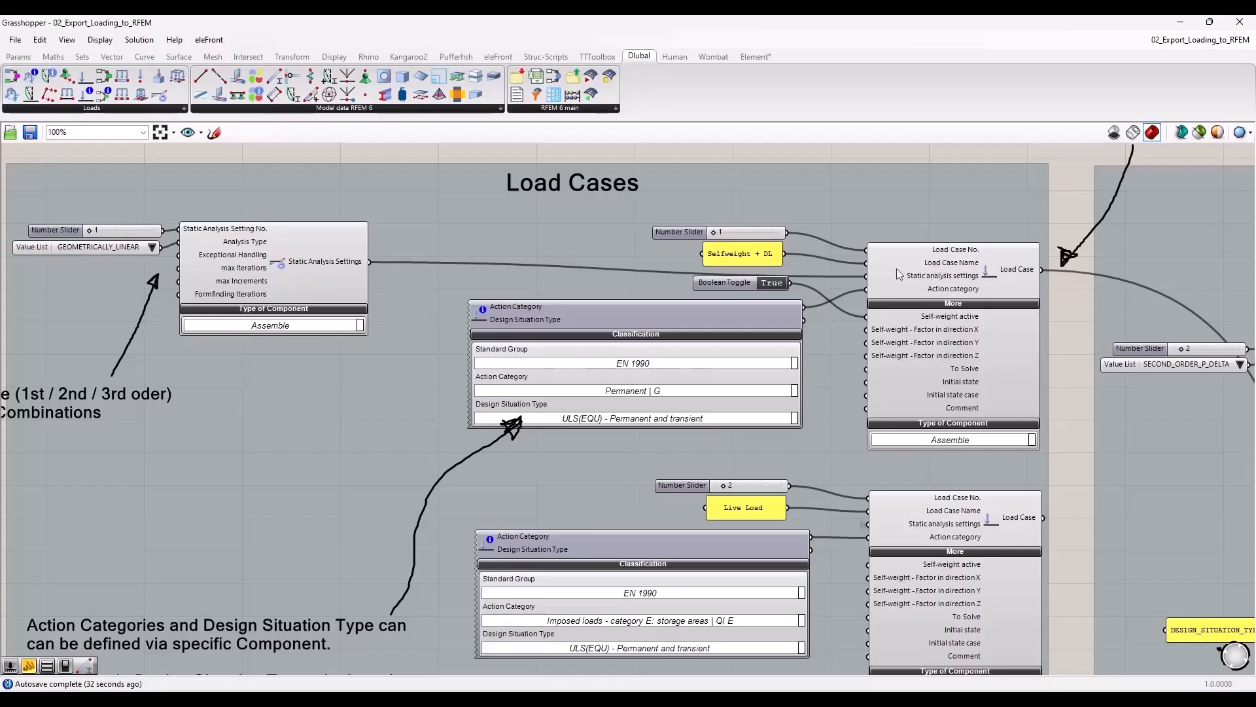
pyautogui.click(268, 329)
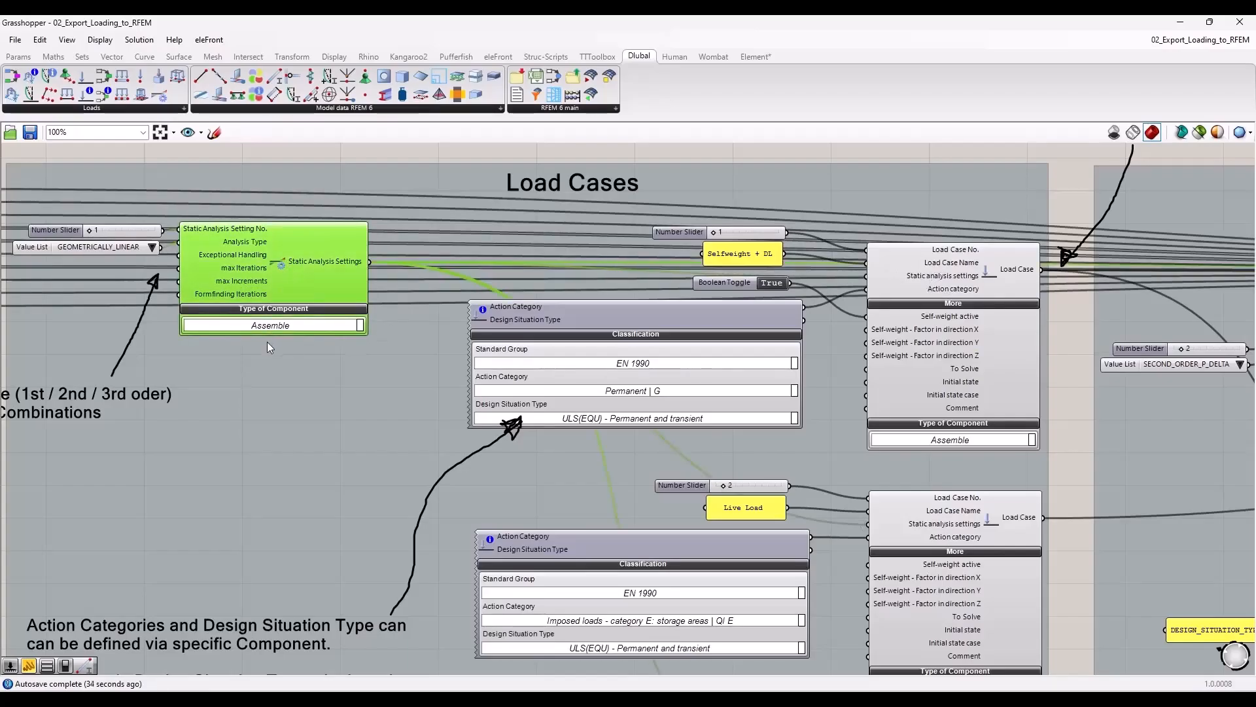
pyautogui.click(264, 344)
pyautogui.click(375, 155)
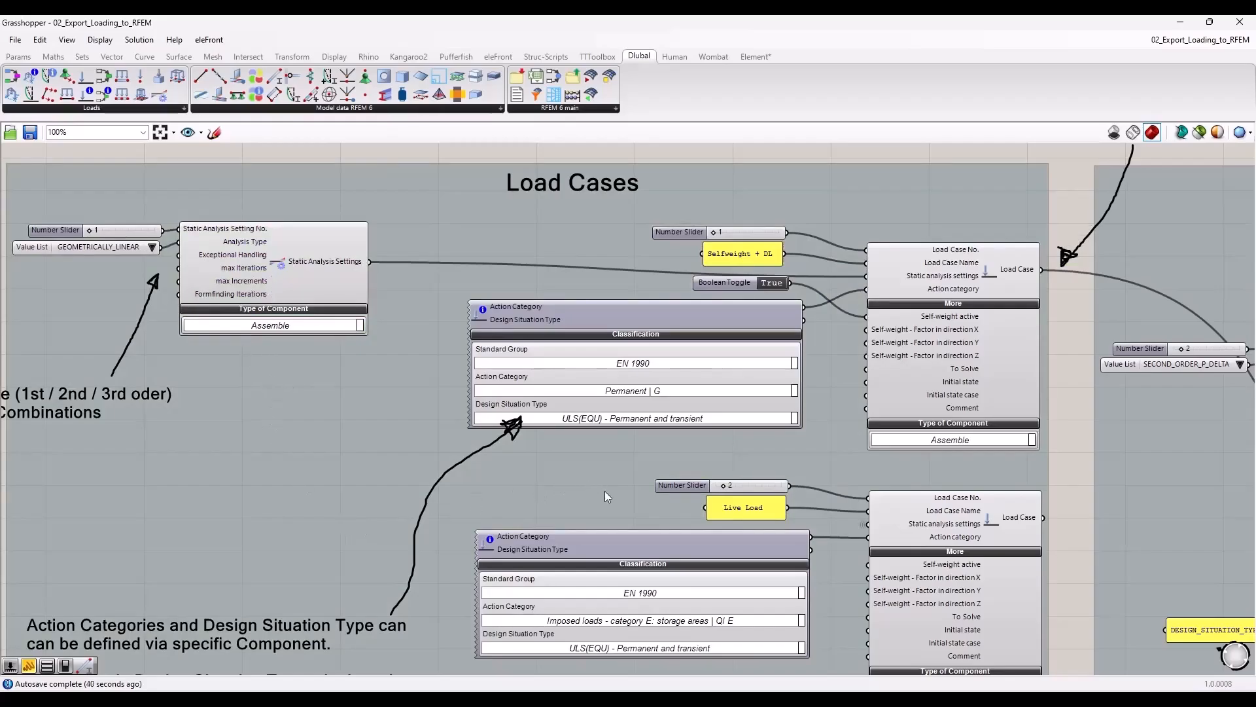
# Examine the Action Category component's EN 1990 classification and its connection to the Action category input of the Selfweight + DL load case
pyautogui.moveTo(605, 490); pyautogui.dragTo(391, 454, button='right')
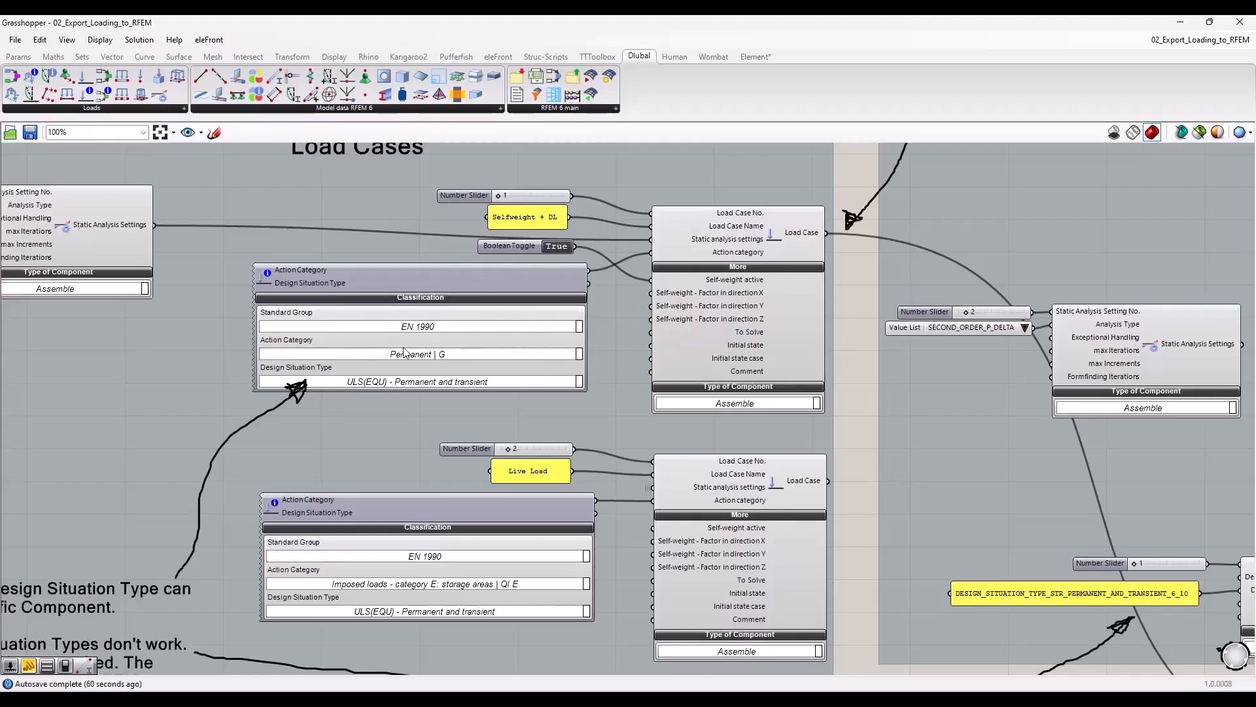
pyautogui.click(426, 389)
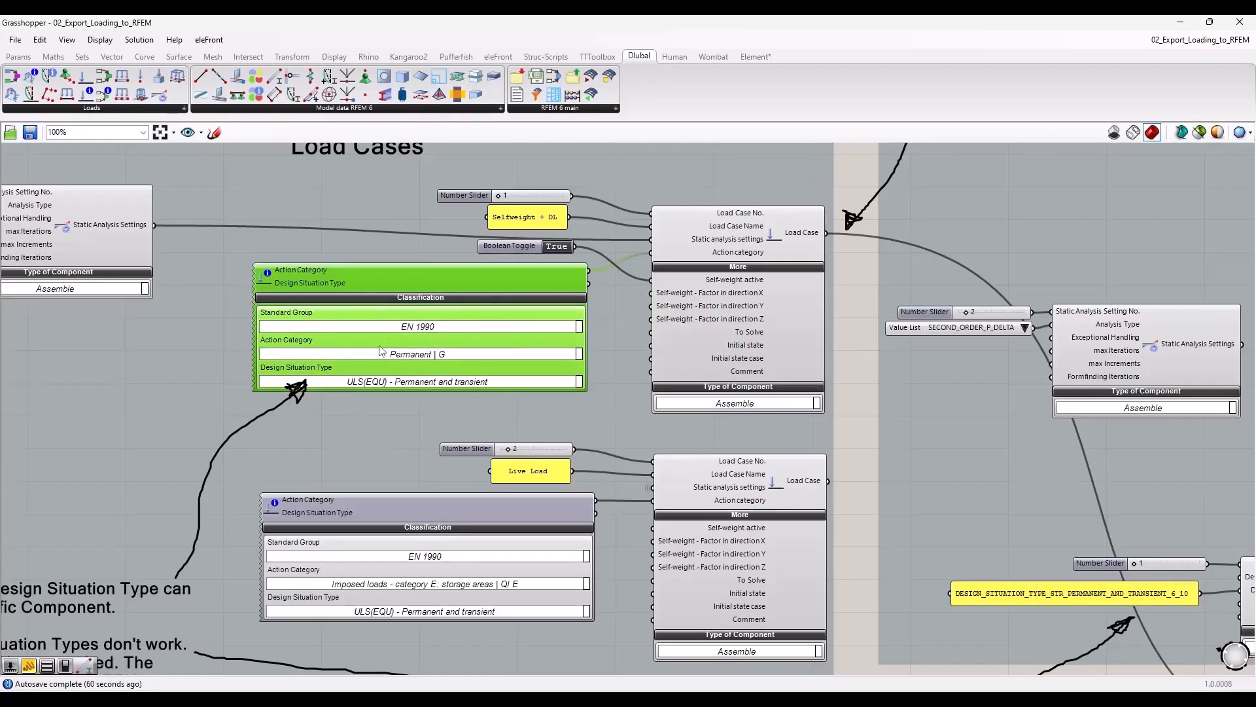
pyautogui.click(868, 393)
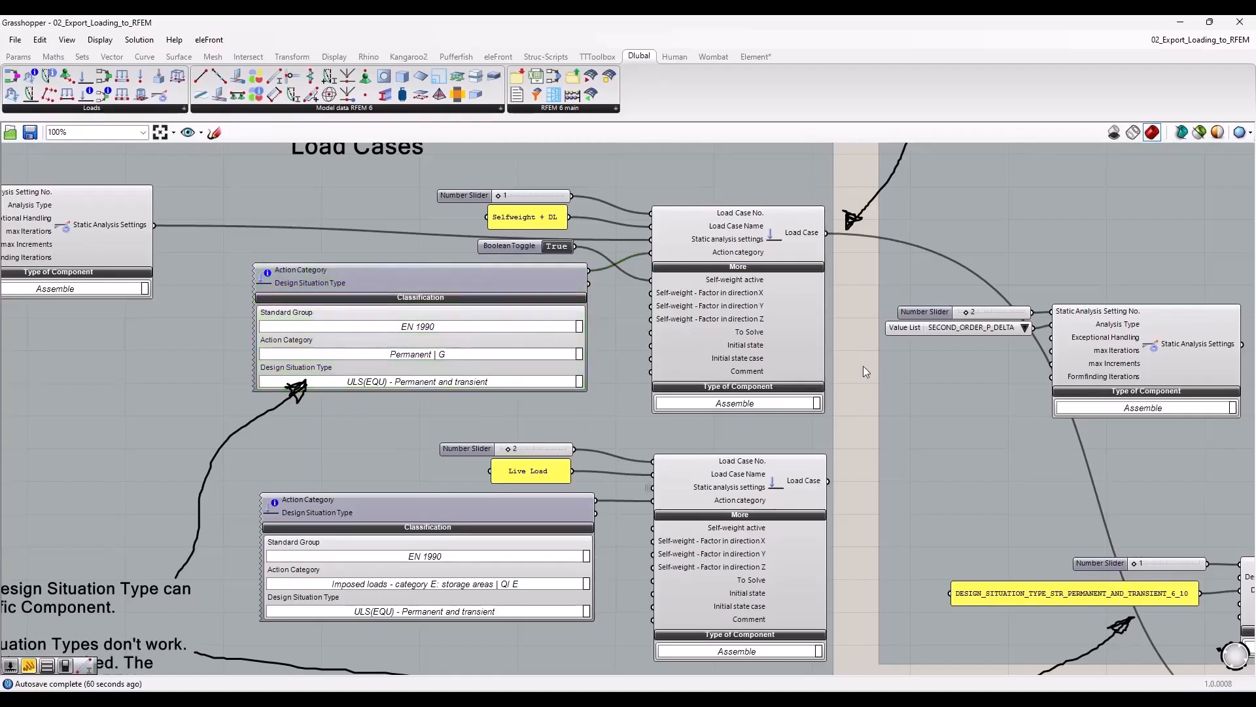
pyautogui.scroll(2, 851, 365)
pyautogui.scroll(2, 669, 285)
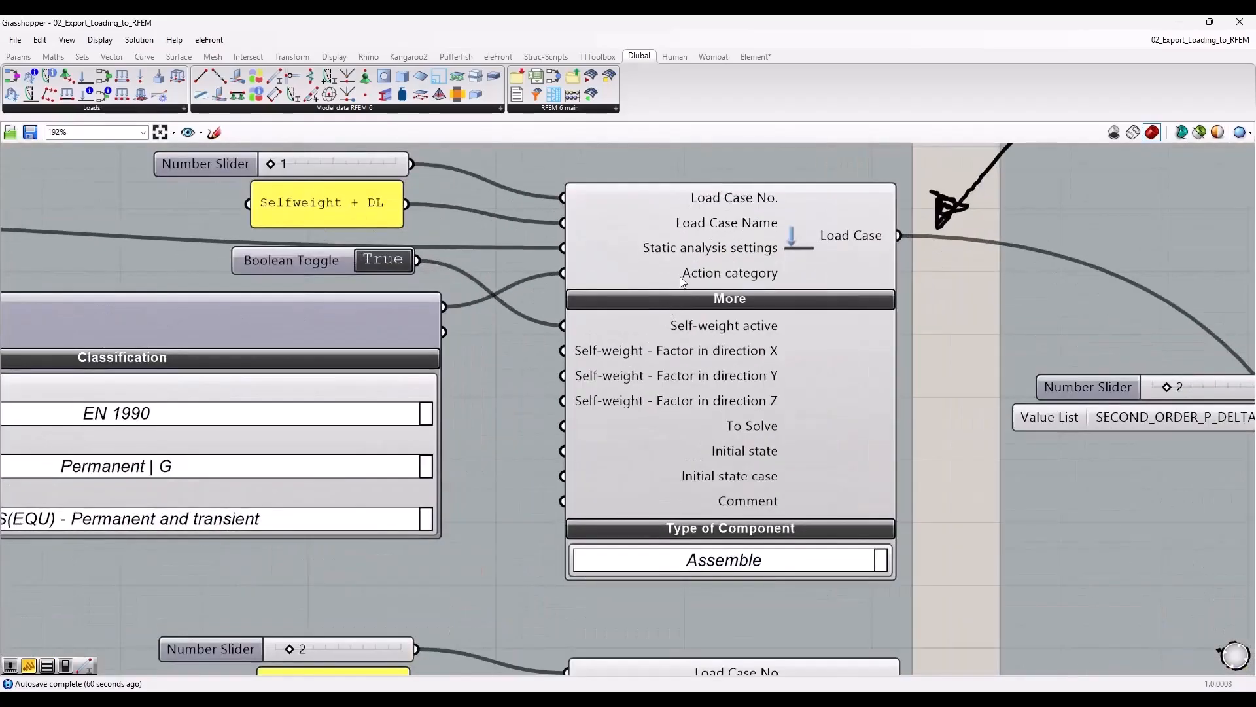
pyautogui.moveTo(674, 275)
pyautogui.scroll(-2, 763, 305)
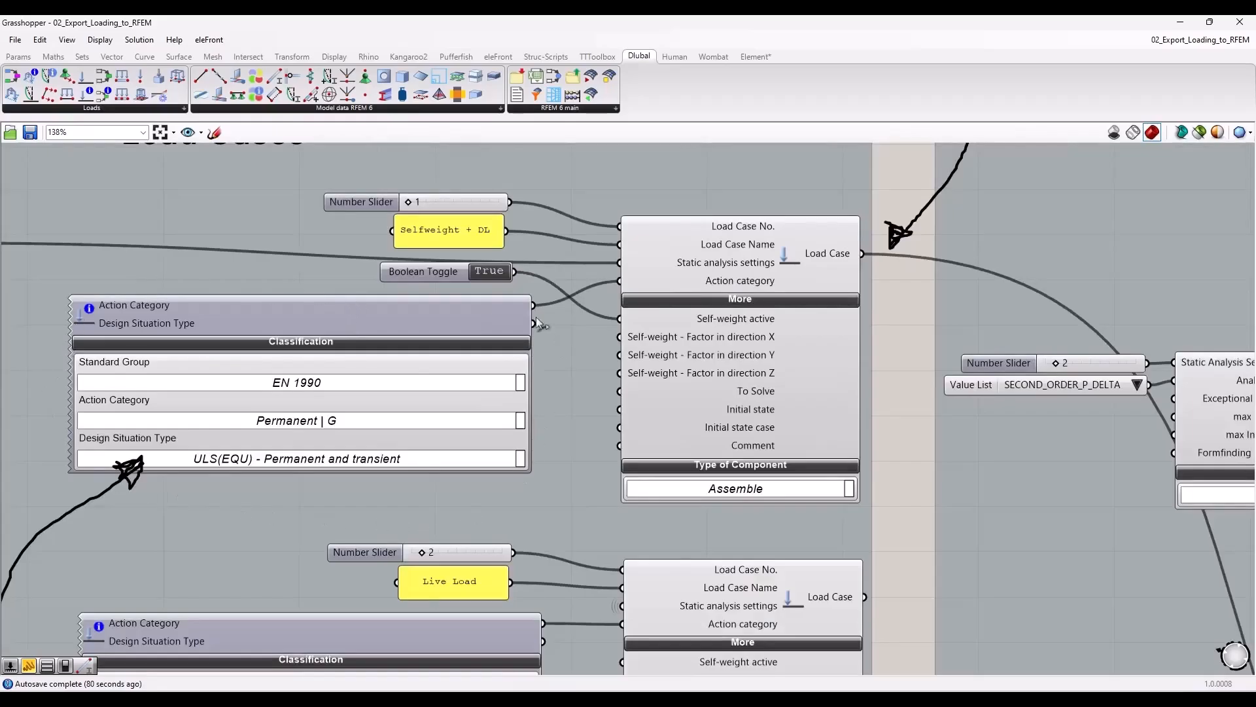
pyautogui.click(319, 310)
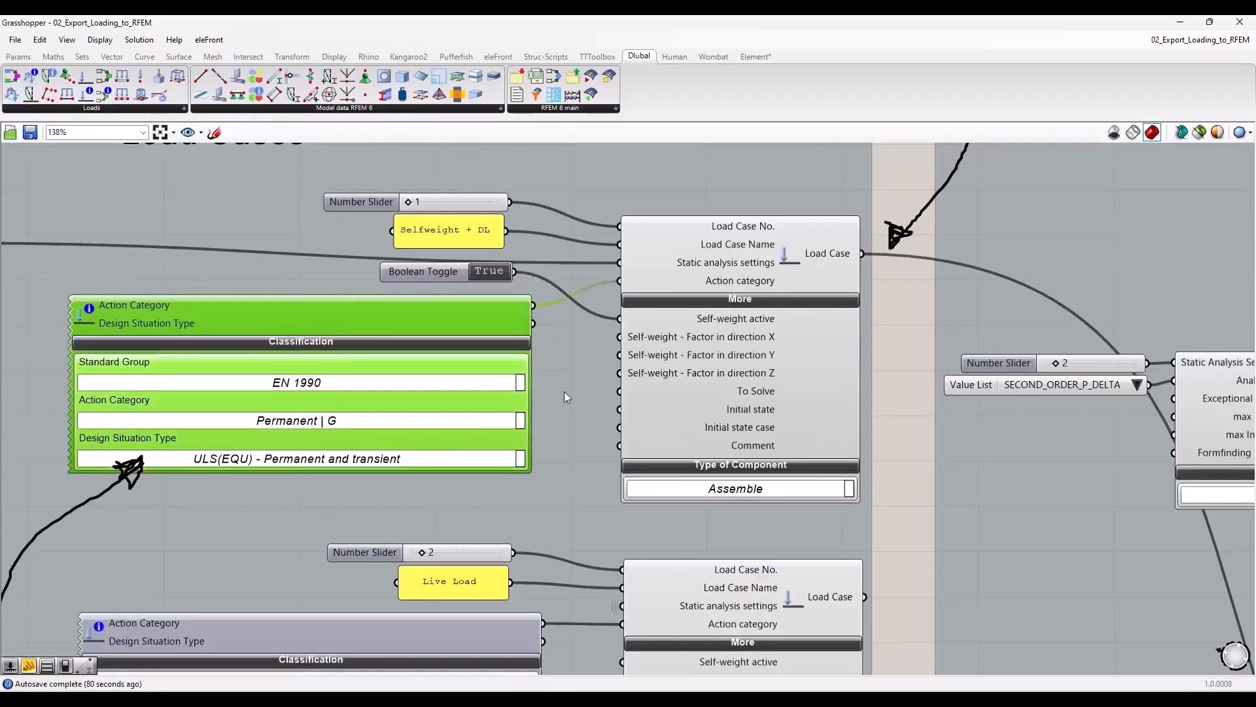
pyautogui.scroll(-1, 616, 379)
pyautogui.click(868, 446)
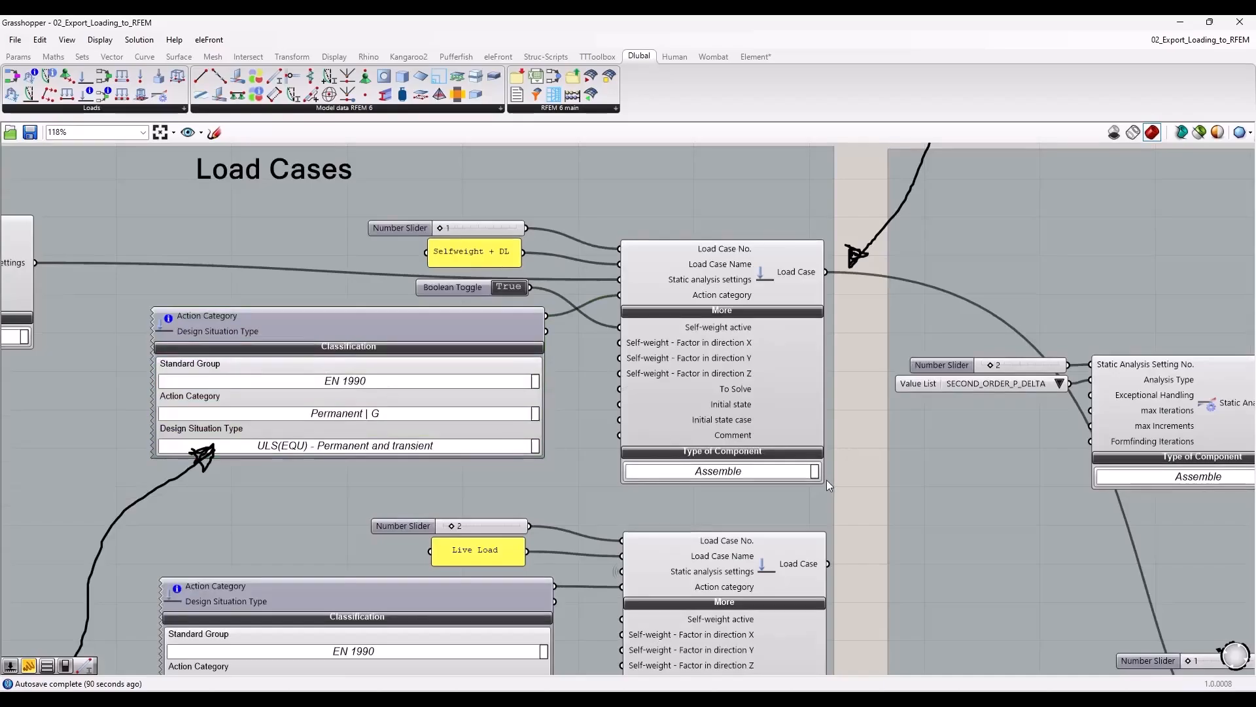
# Examine the Nodal Load component's force inputs, their connected sliders and the unit description of Force F-X
pyautogui.scroll(-2, 861, 562)
pyautogui.moveTo(869, 582); pyautogui.dragTo(255, 338, button='right')
pyautogui.scroll(-2, 848, 262)
pyautogui.scroll(1, 592, 239)
pyautogui.scroll(3, 592, 240)
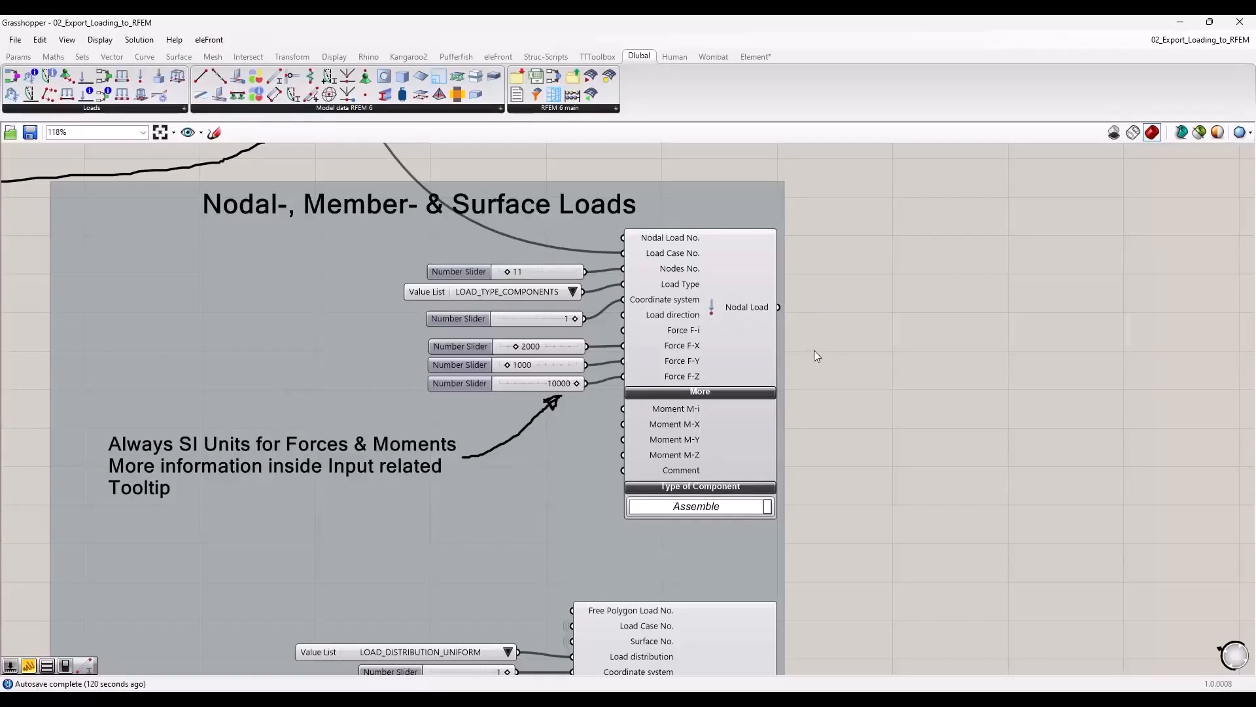
pyautogui.scroll(1, 814, 350)
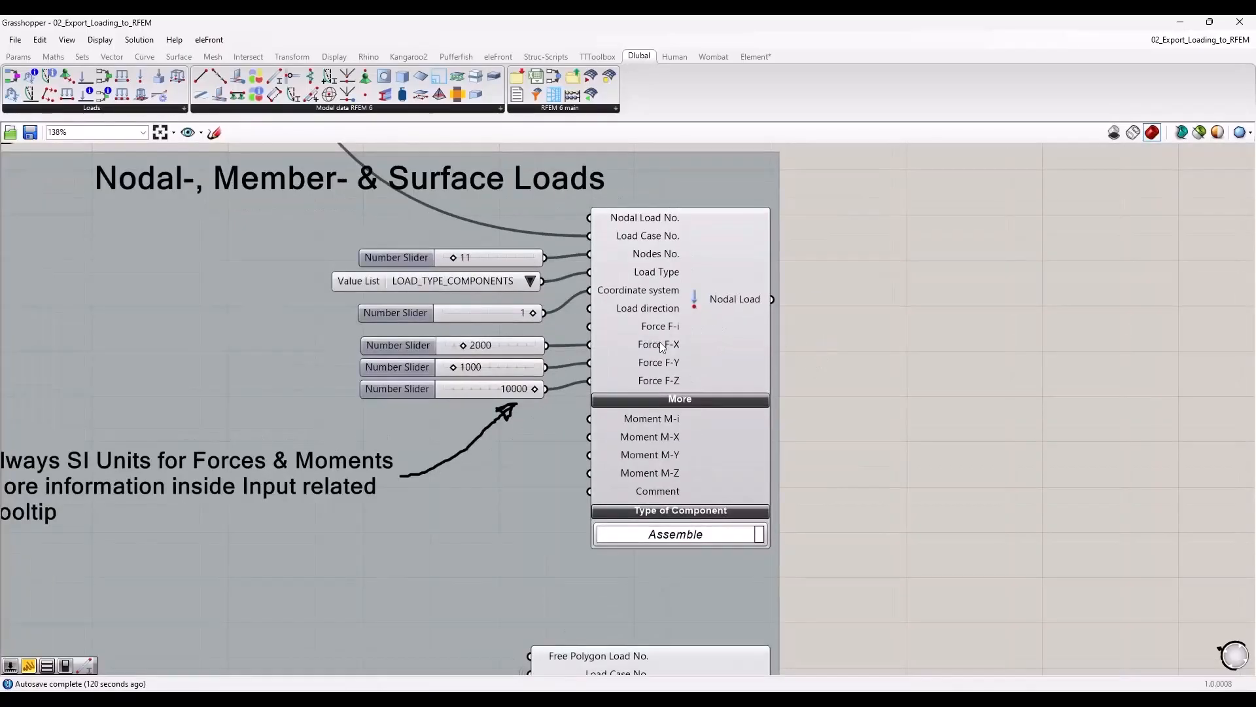
pyautogui.moveTo(676, 343)
pyautogui.click(392, 346)
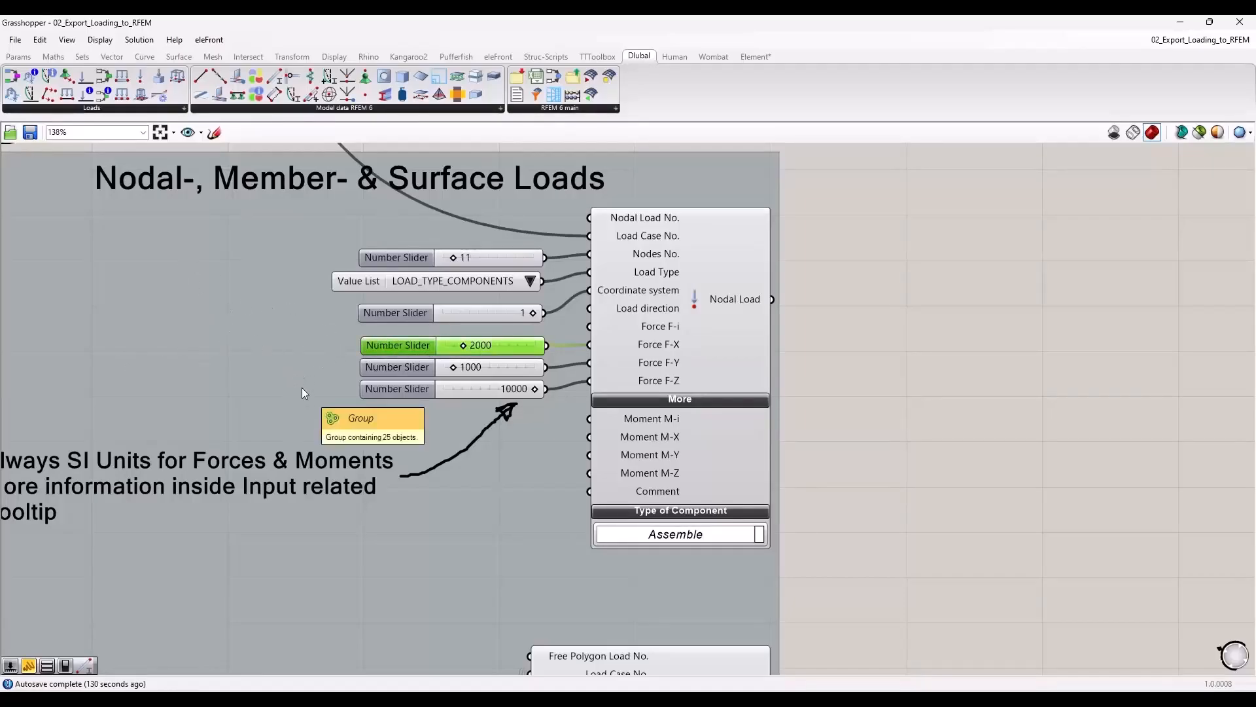
pyautogui.moveTo(370, 346); pyautogui.dragTo(368, 345)
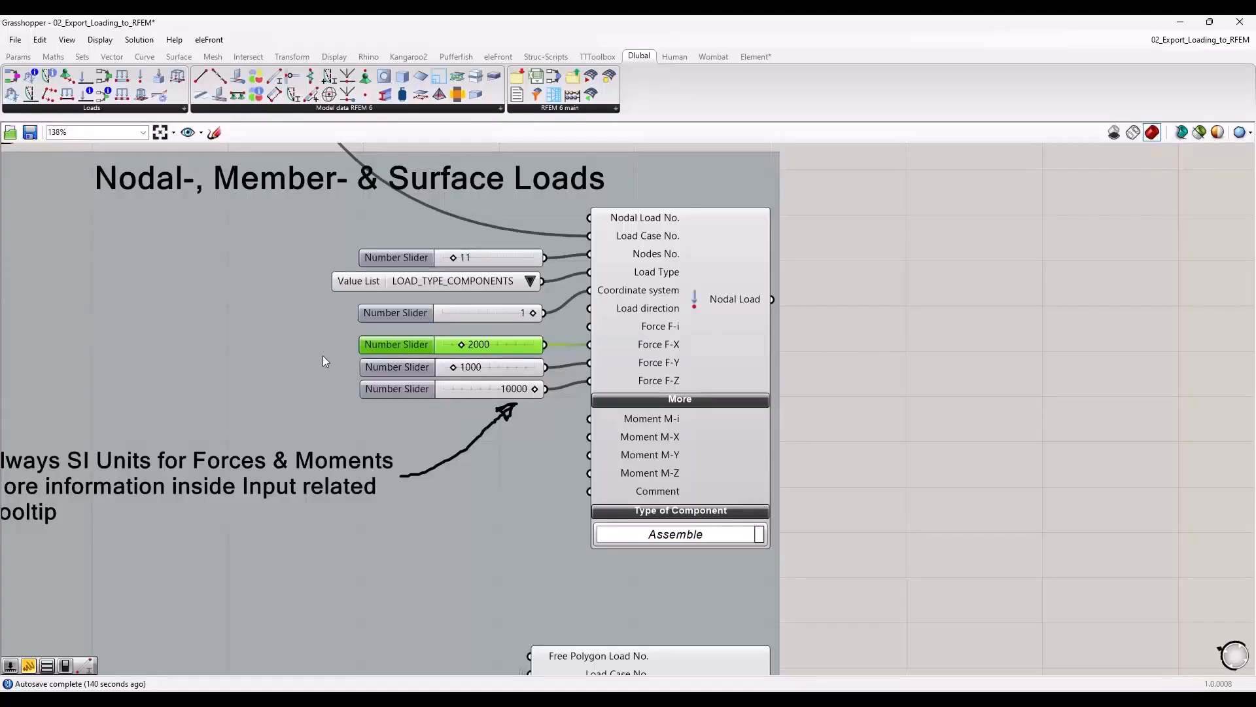
pyautogui.click(805, 338)
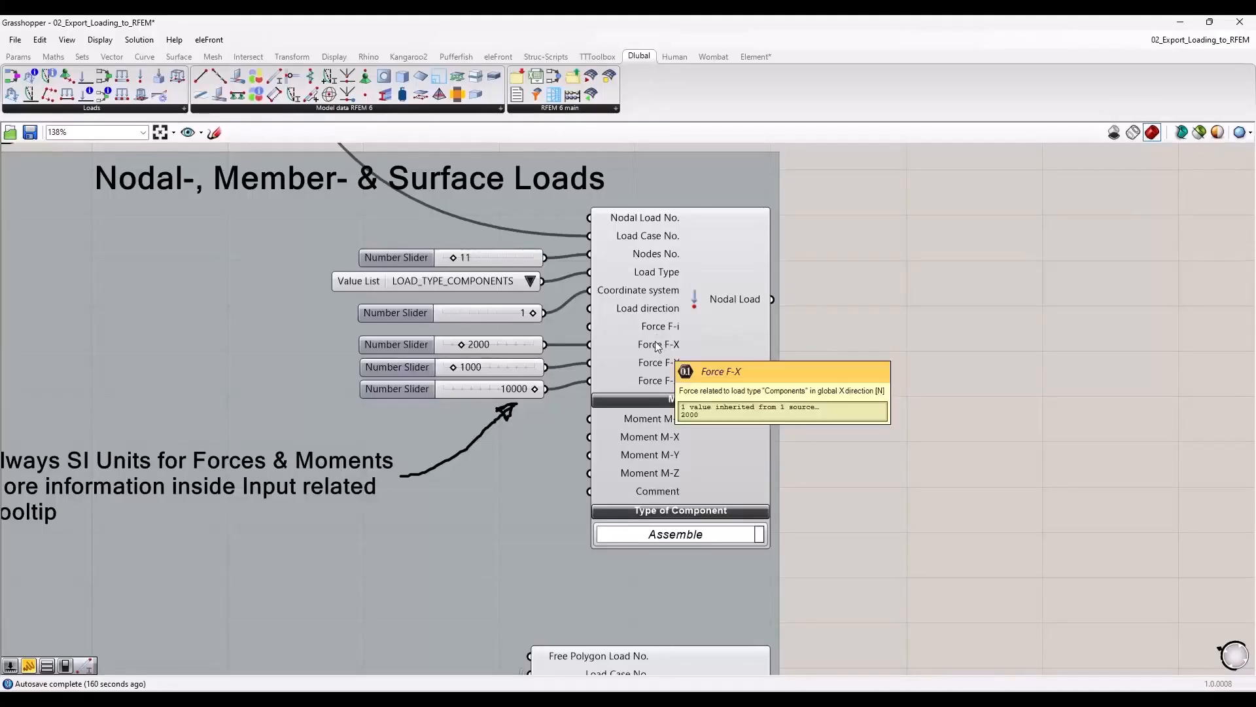
# Examine the number sliders feeding the Force F-X and Force F-Y inputs of the Nodal Load component
pyautogui.moveTo(643, 420)
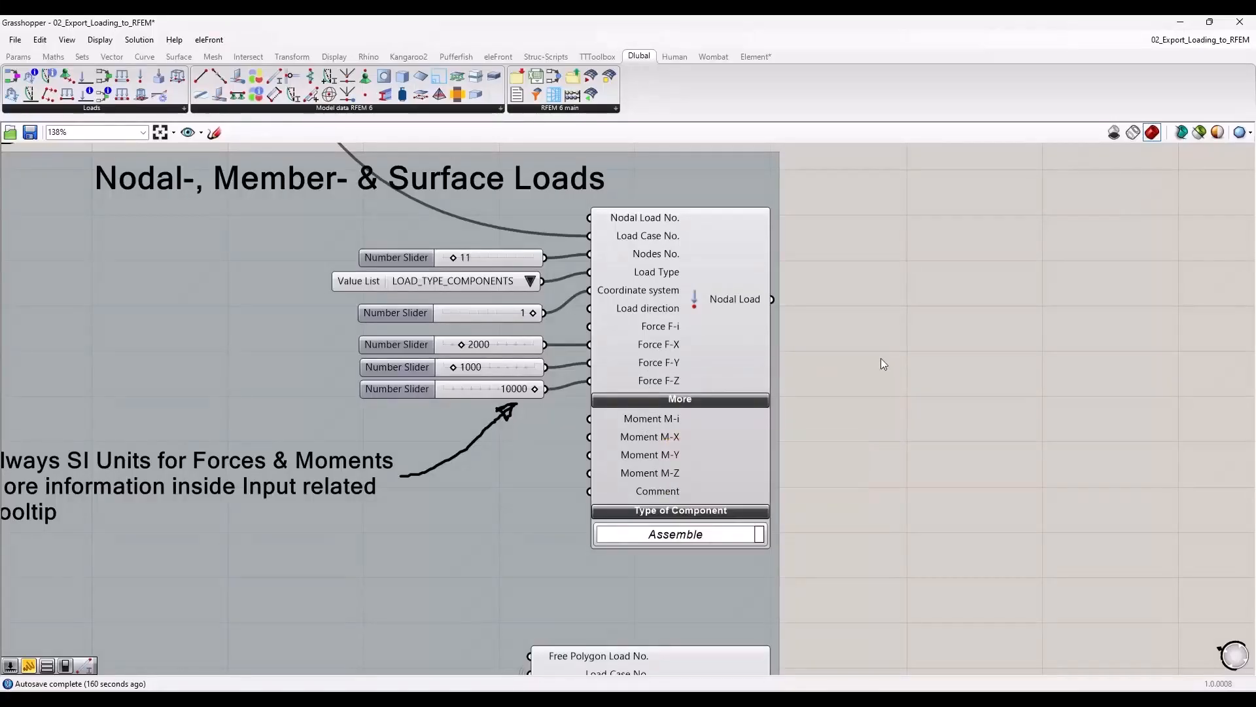
pyautogui.click(496, 347)
pyautogui.click(497, 370)
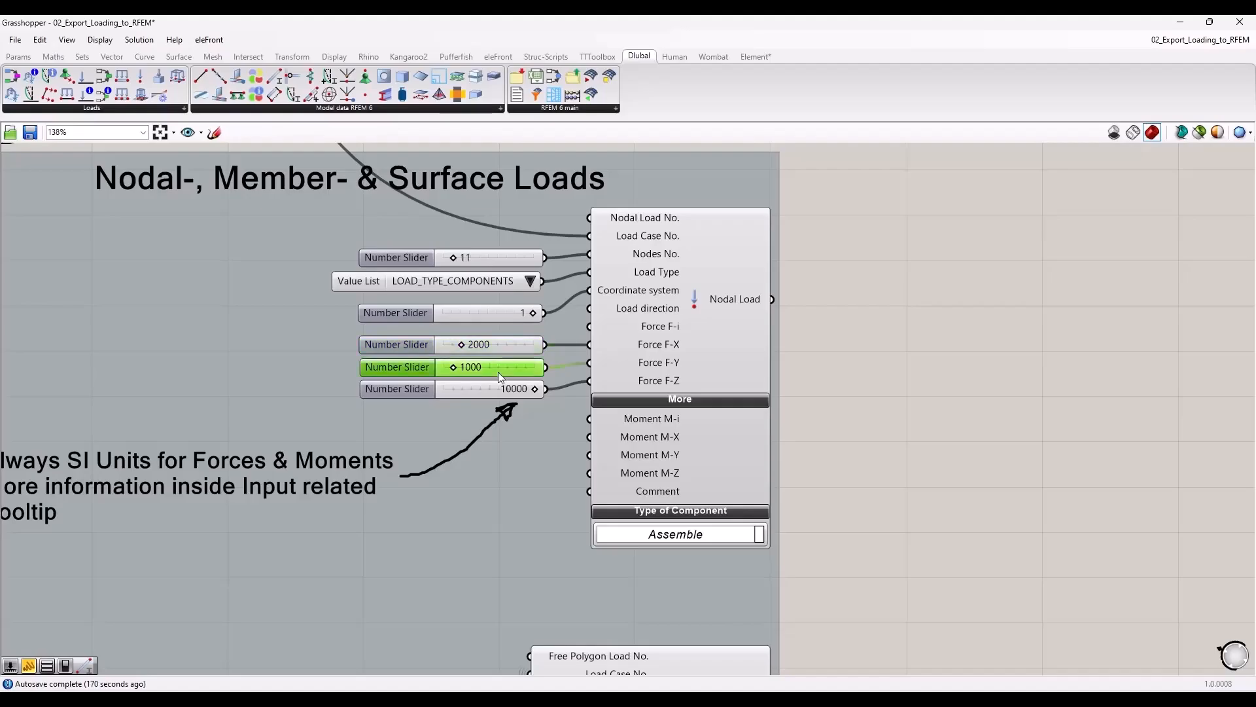
pyautogui.click(493, 351)
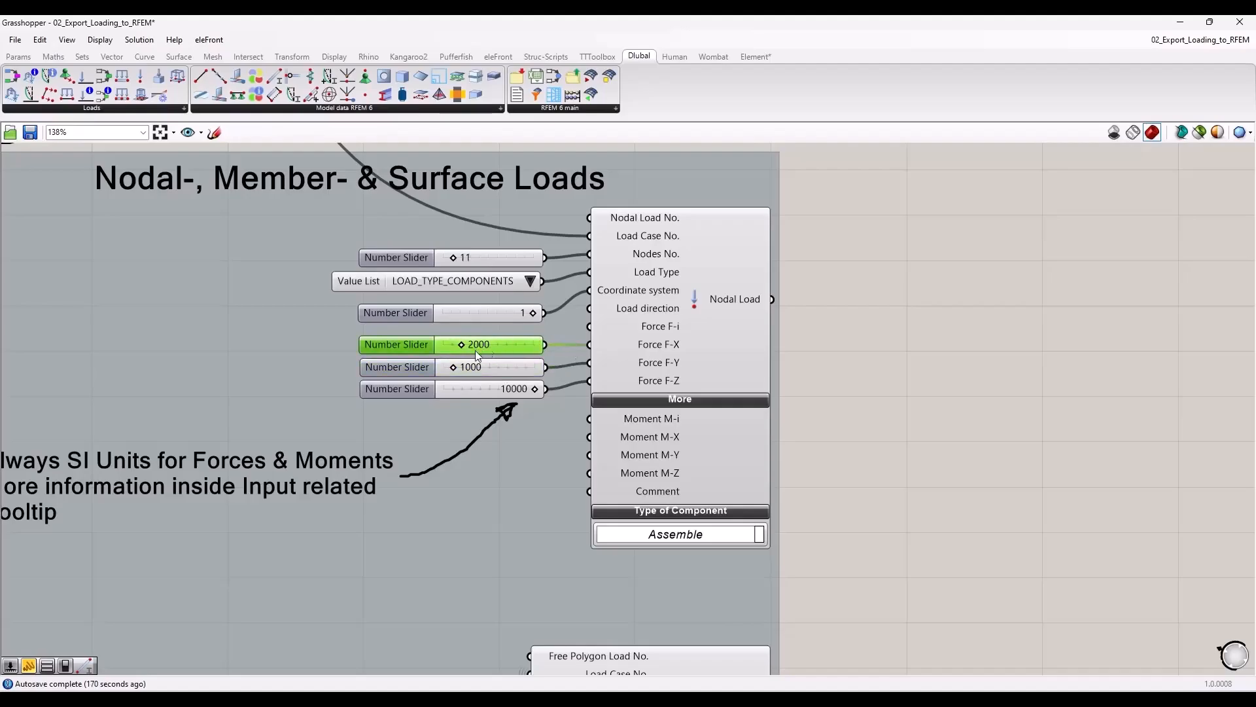
pyautogui.click(841, 375)
# Examine the Free Polygon Load component's value lists and their options for load distribution, load projection and load direction
pyautogui.scroll(-2, 685, 361)
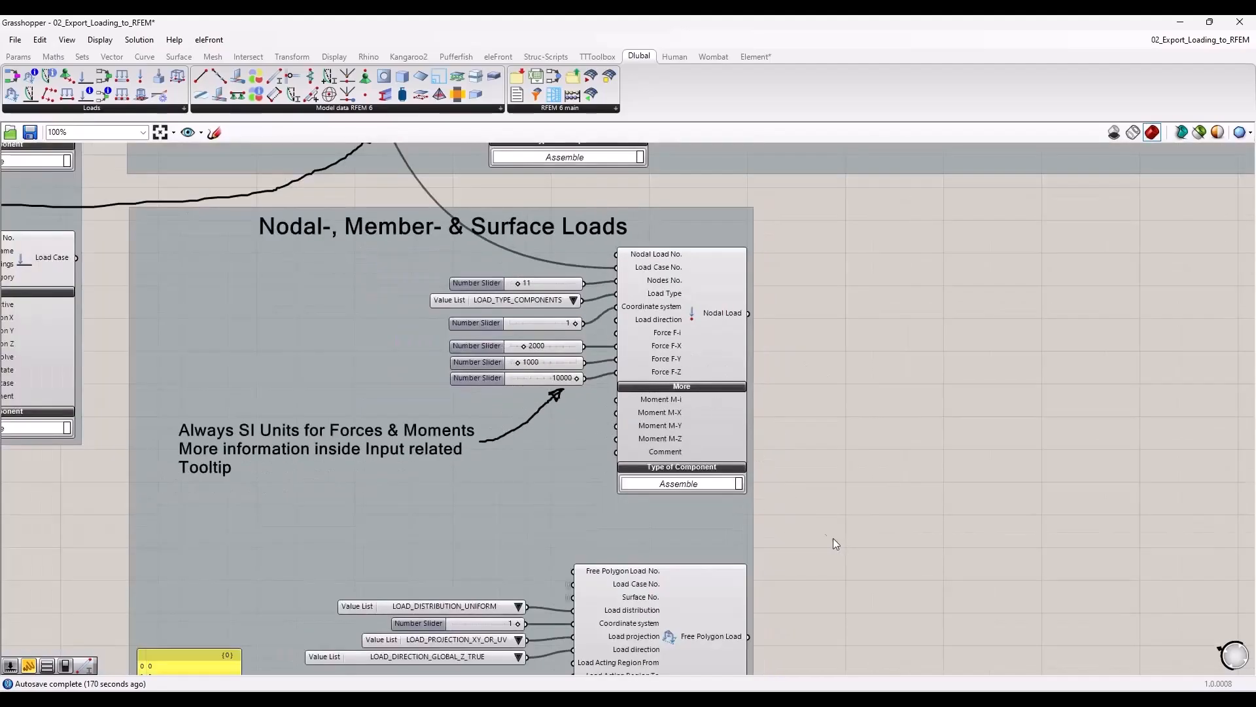
pyautogui.moveTo(834, 538); pyautogui.dragTo(807, 335, button='right')
pyautogui.scroll(1, 318, 493)
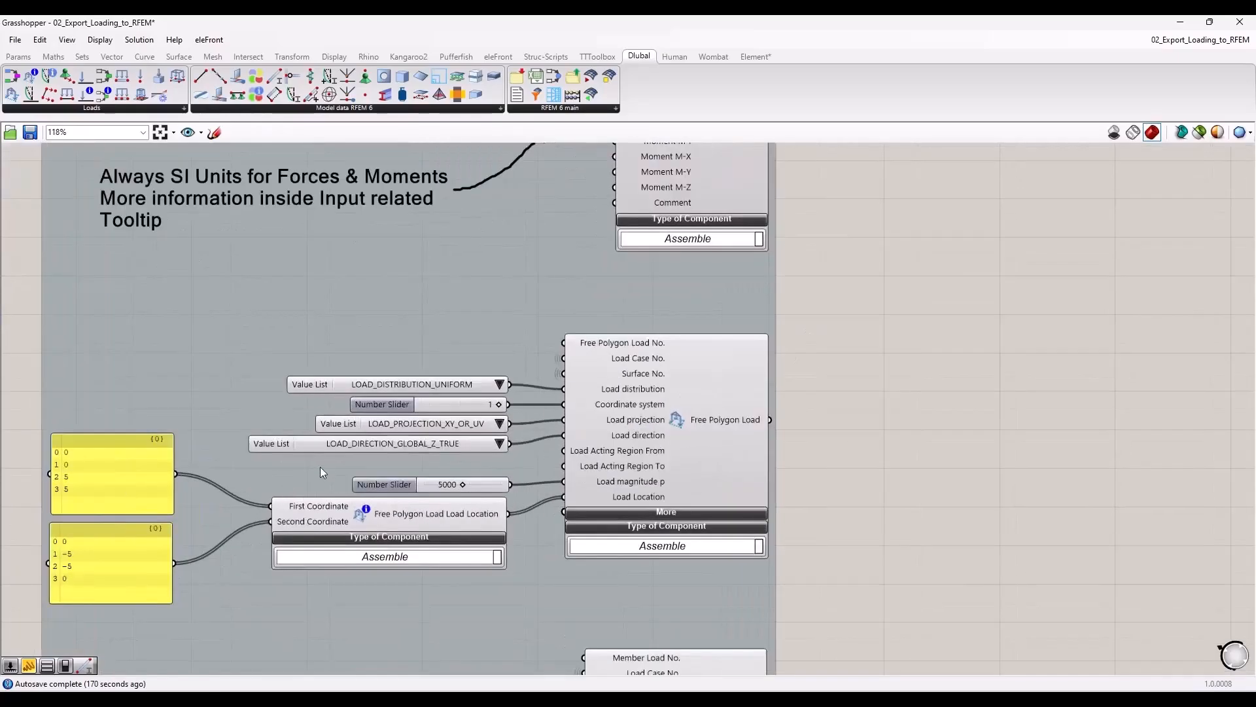
pyautogui.scroll(2, 426, 460)
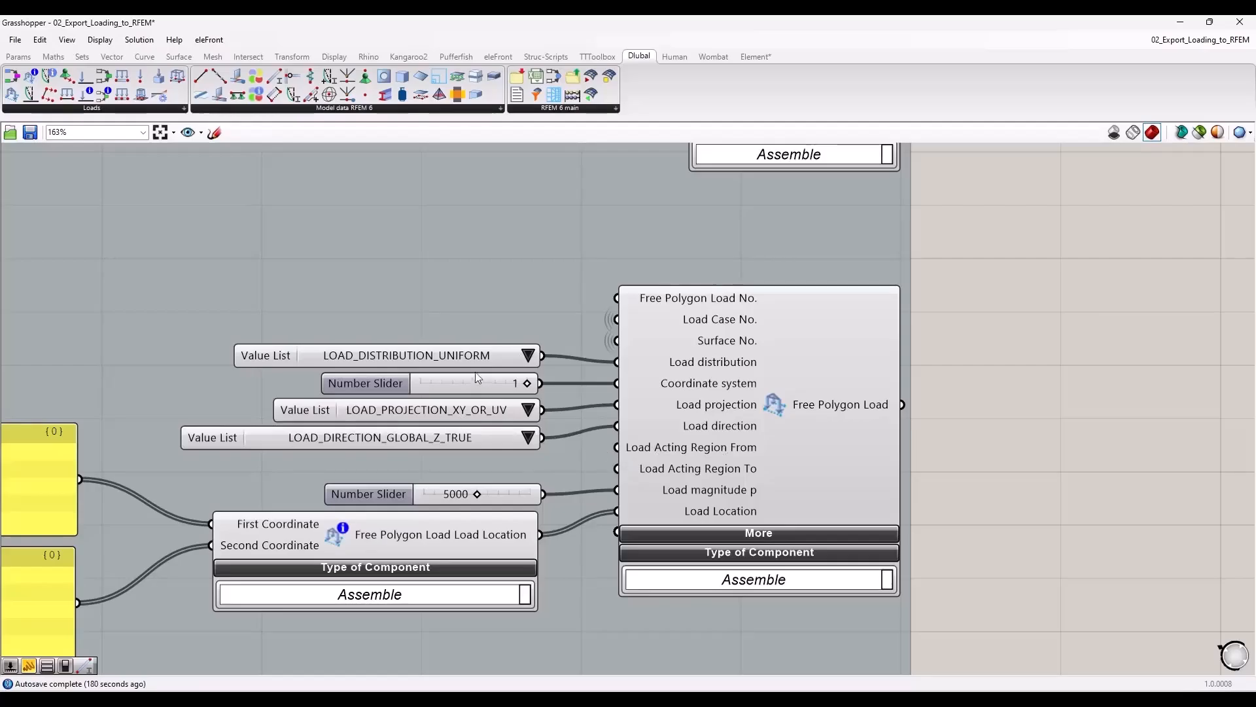
pyautogui.moveTo(473, 355); pyautogui.dragTo(471, 355)
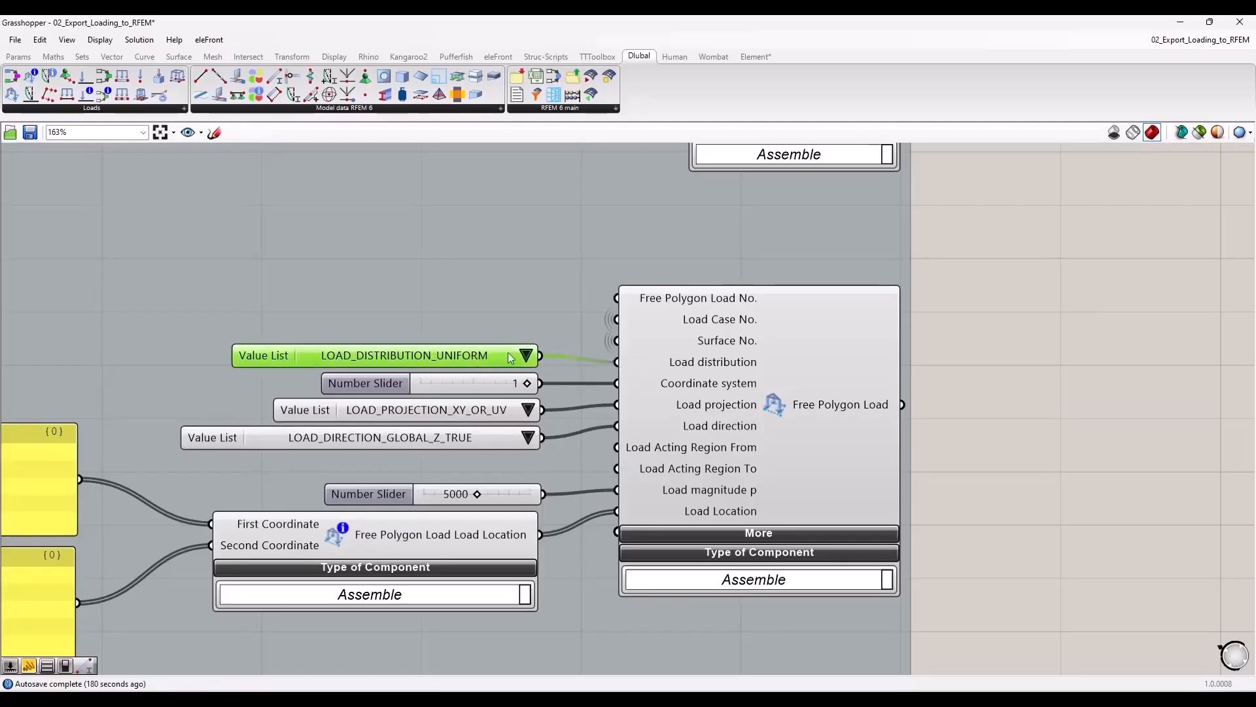
pyautogui.click(528, 351)
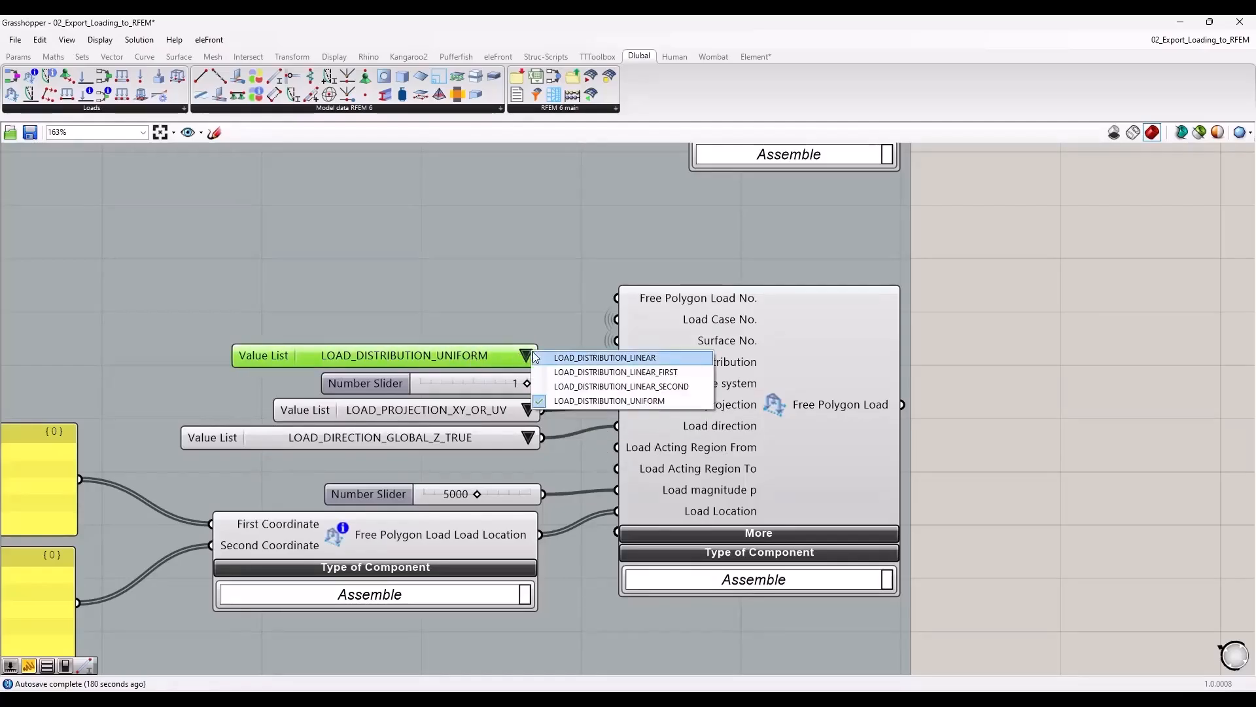
pyautogui.click(494, 348)
pyautogui.click(528, 409)
pyautogui.click(486, 410)
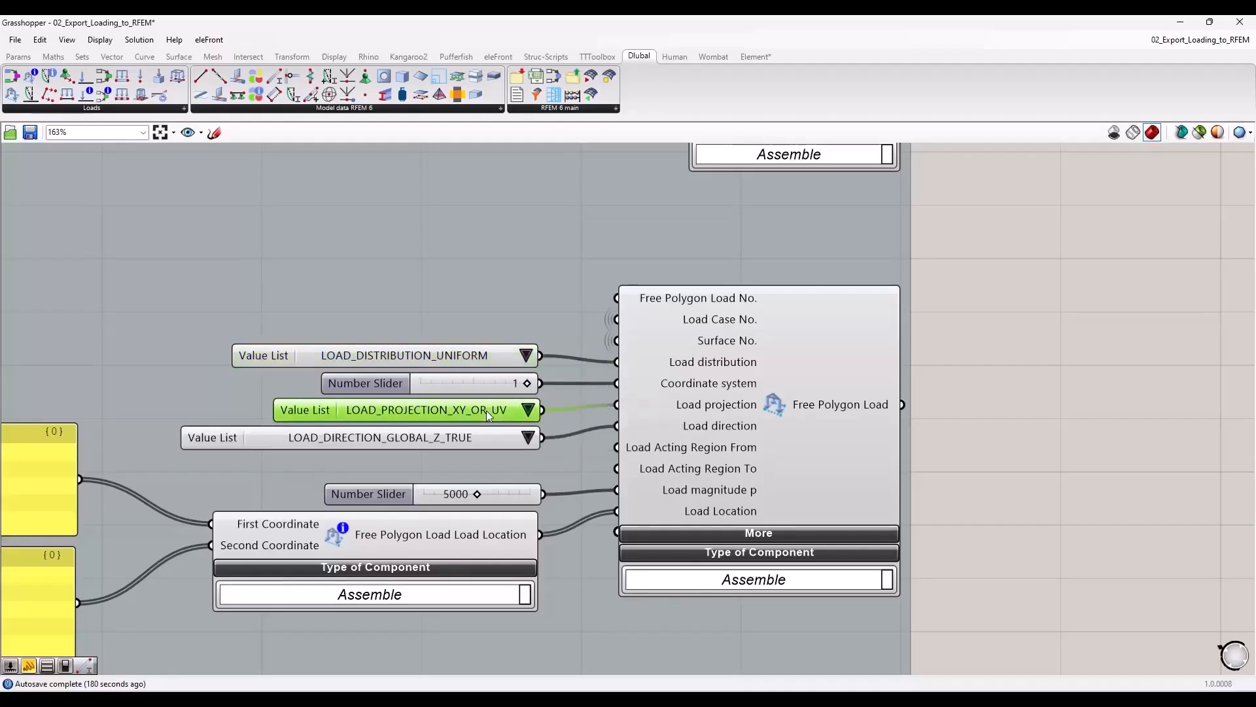
pyautogui.click(529, 437)
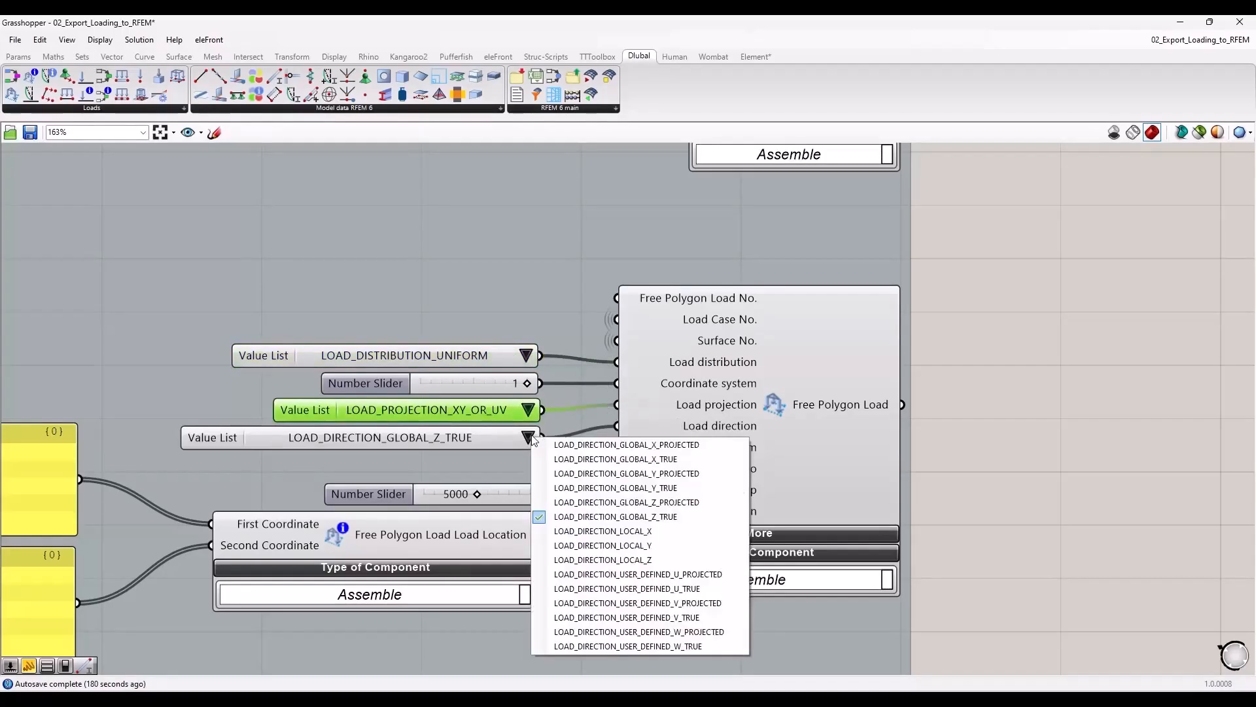
pyautogui.click(498, 439)
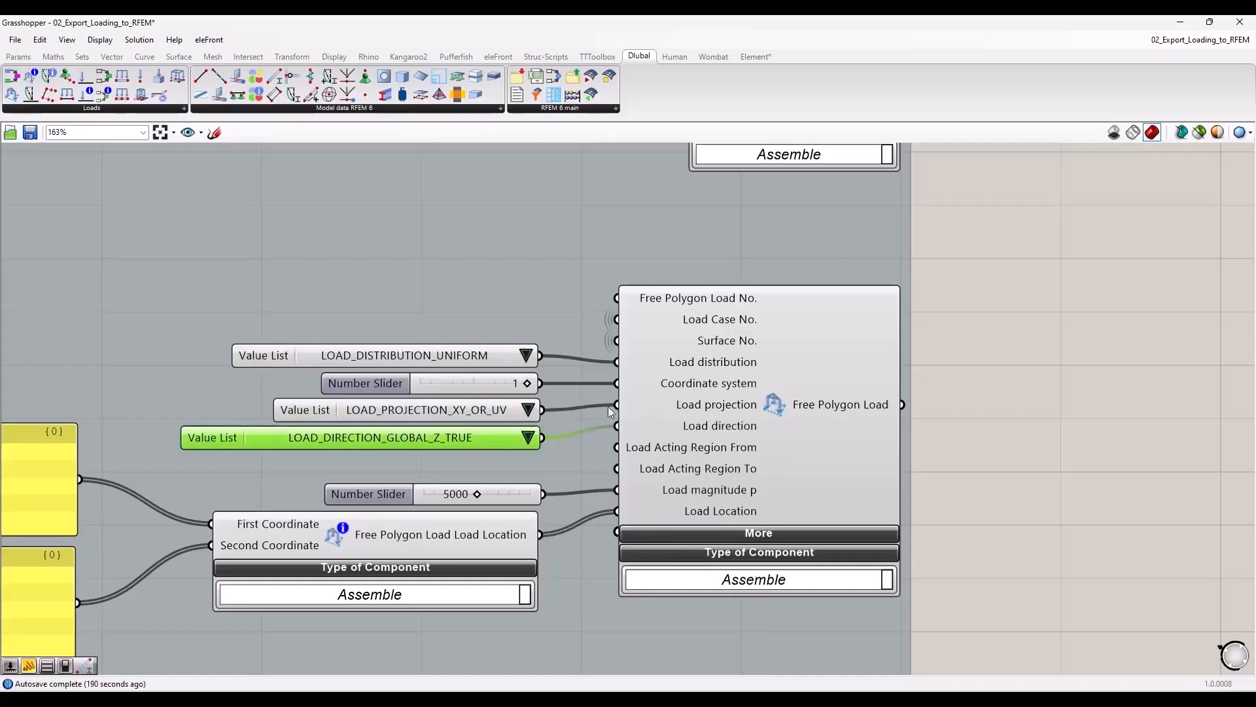
pyautogui.click(991, 432)
# Examine the Load Combination component in the Design Situation & Load Combinations group, including its additional initial state and comment inputs
pyautogui.scroll(-2, 469, 426)
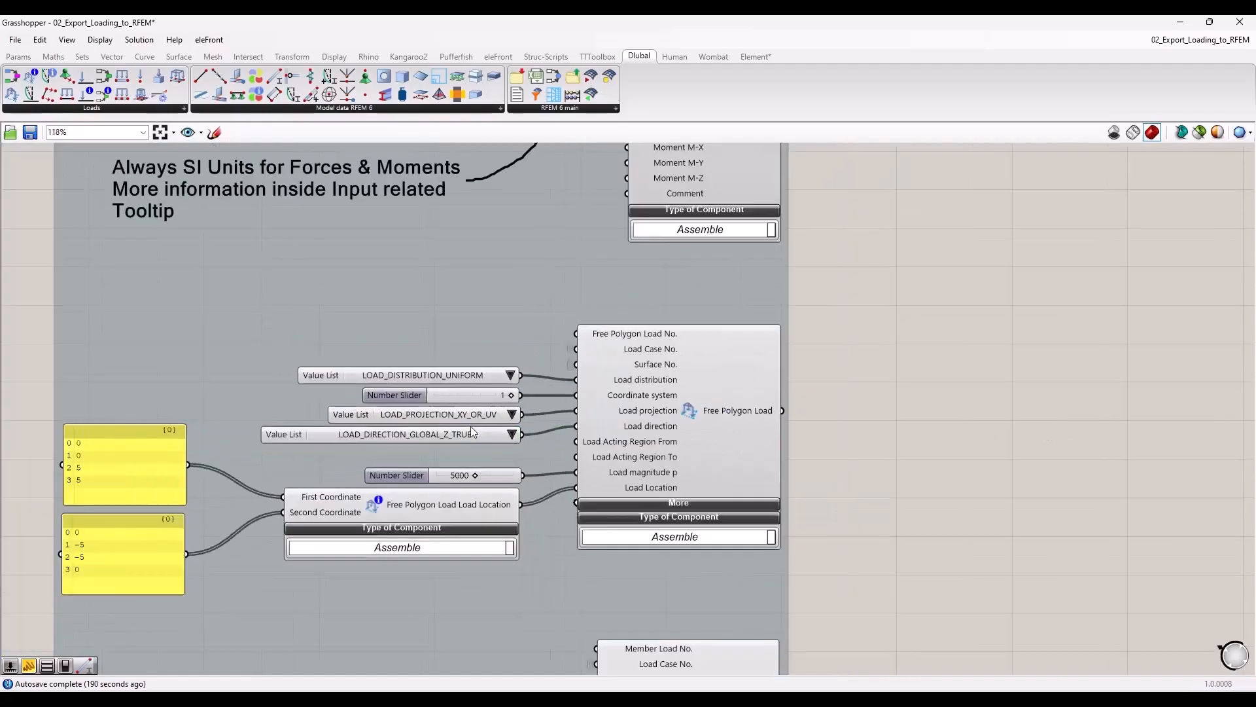
pyautogui.scroll(-2, 818, 507)
pyautogui.moveTo(870, 541); pyautogui.dragTo(776, 394, button='right')
pyautogui.scroll(-3, 760, 481)
pyautogui.moveTo(804, 333); pyautogui.dragTo(763, 674, button='right')
pyautogui.moveTo(758, 144); pyautogui.dragTo(753, 173, button='right')
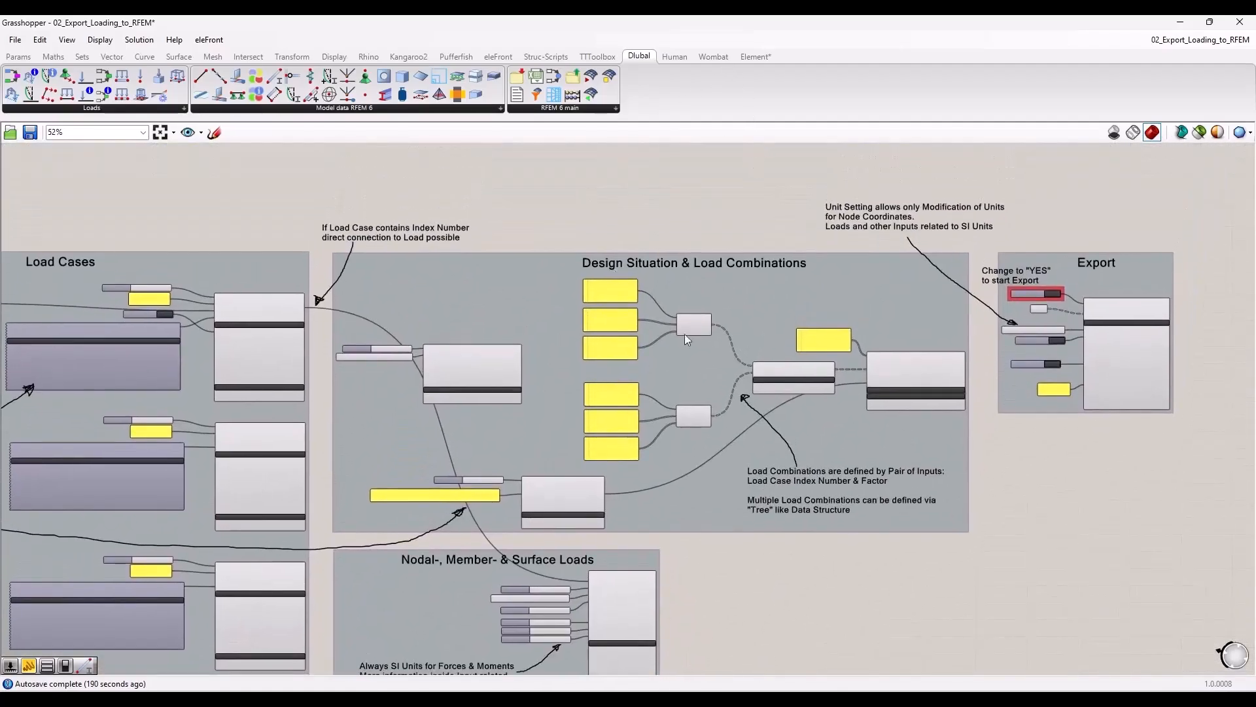
pyautogui.scroll(3, 650, 354)
pyautogui.moveTo(956, 471); pyautogui.dragTo(887, 456, button='right')
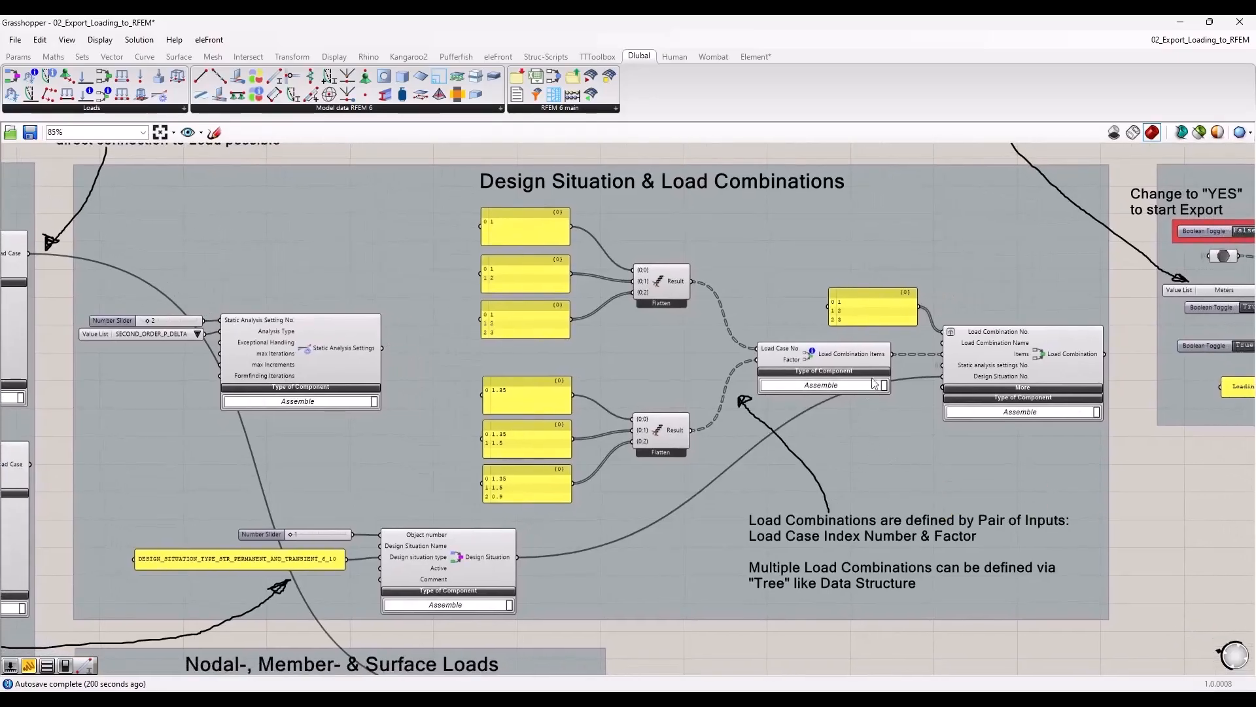
pyautogui.scroll(3, 1050, 424)
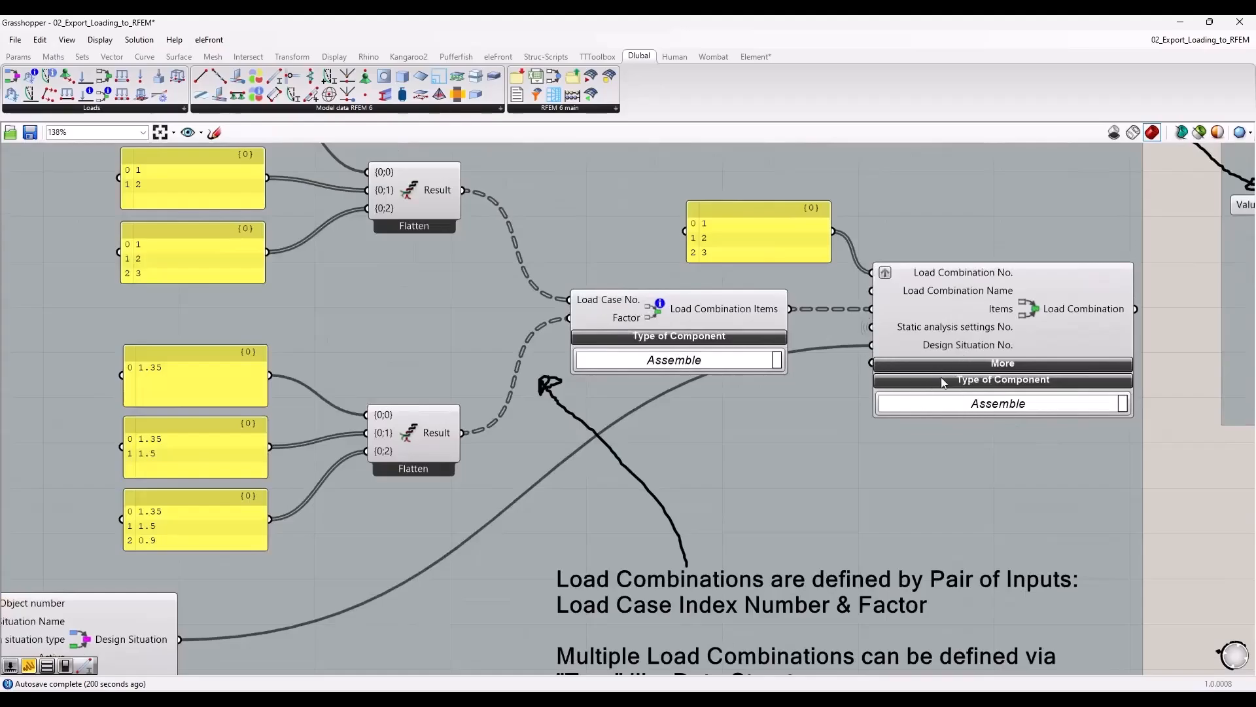
pyautogui.click(1000, 317)
pyautogui.click(1194, 368)
pyautogui.moveTo(952, 279)
pyautogui.click(996, 365)
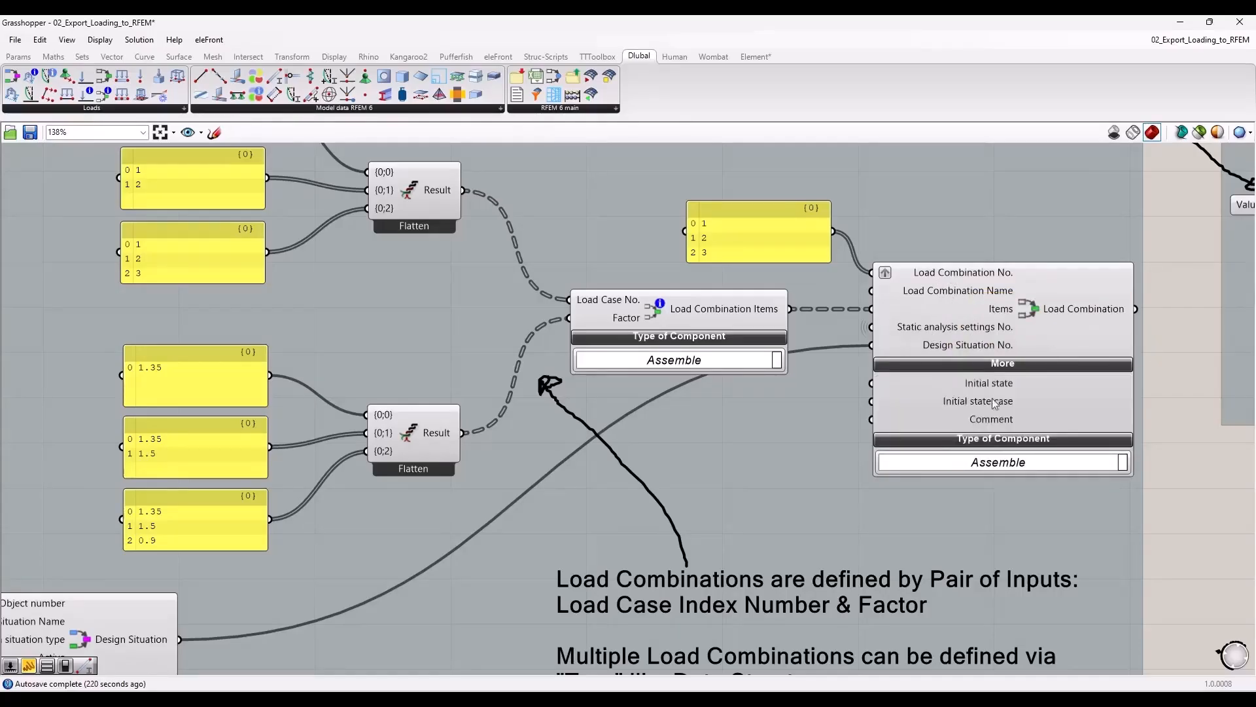
pyautogui.click(1003, 365)
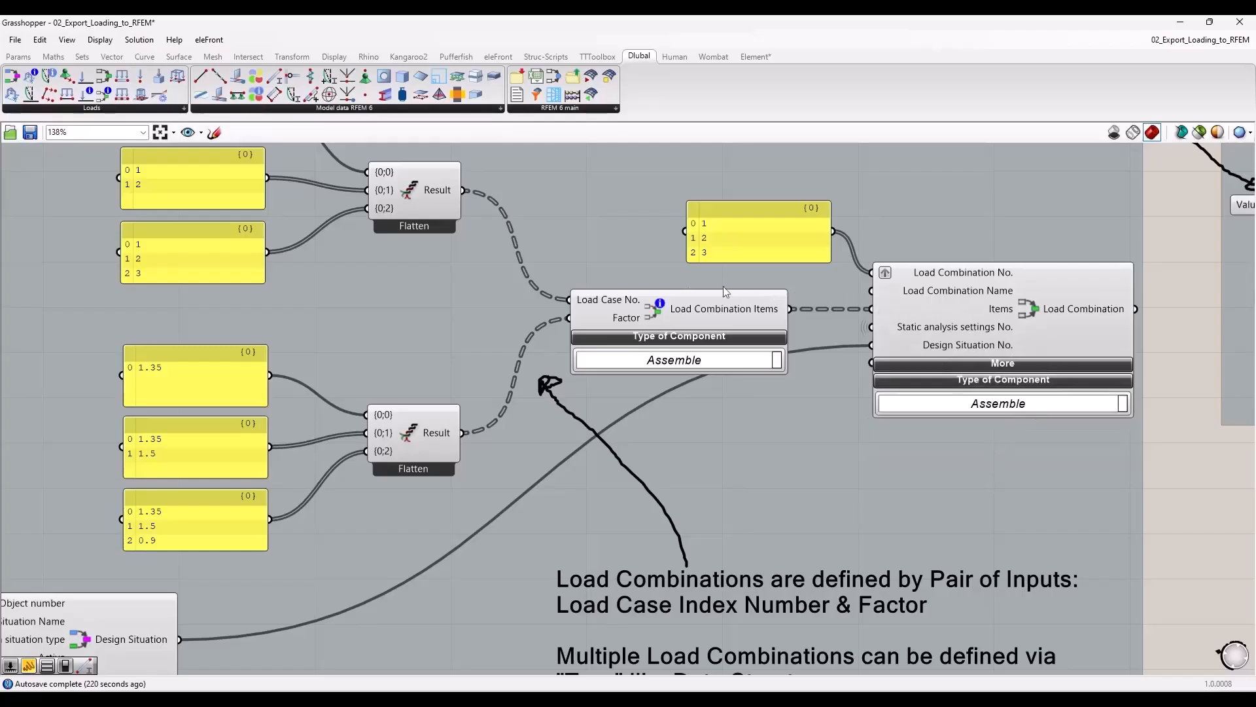
# Examine the Load Combination Items component, its Load Case No. and Factor inputs, and its connection to the Load Combination's Items input
pyautogui.scroll(-2, 863, 421)
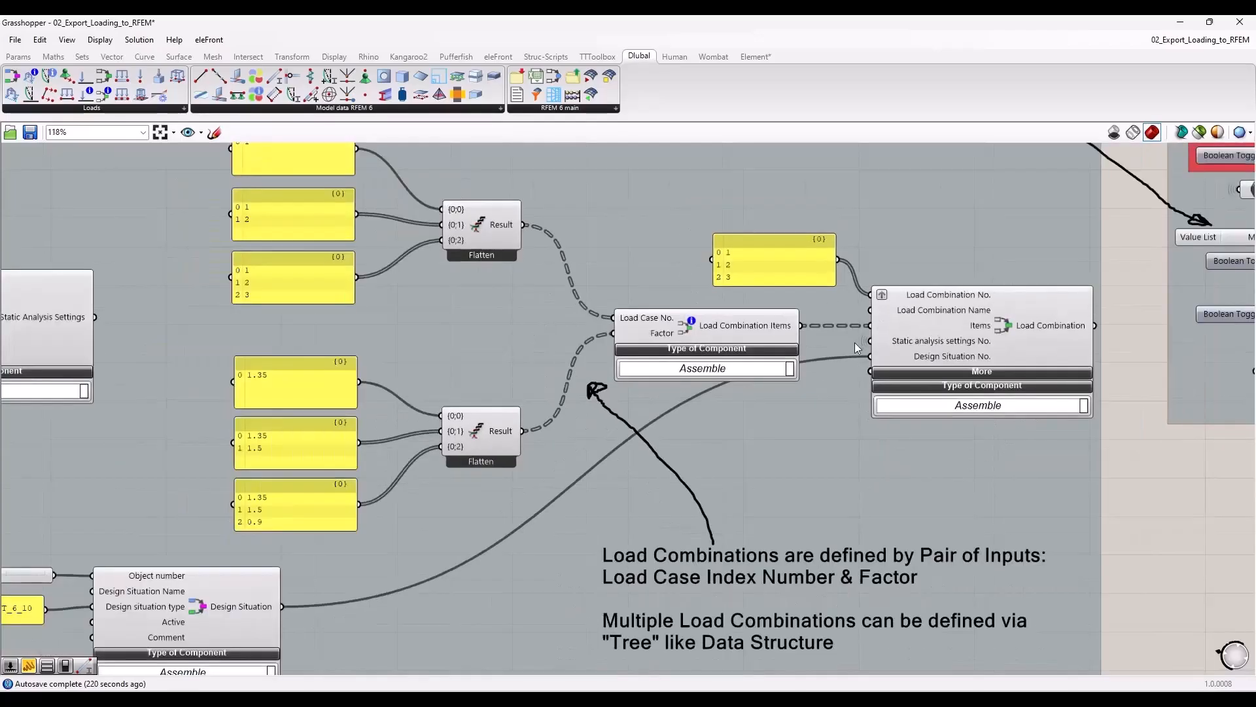
pyautogui.click(691, 325)
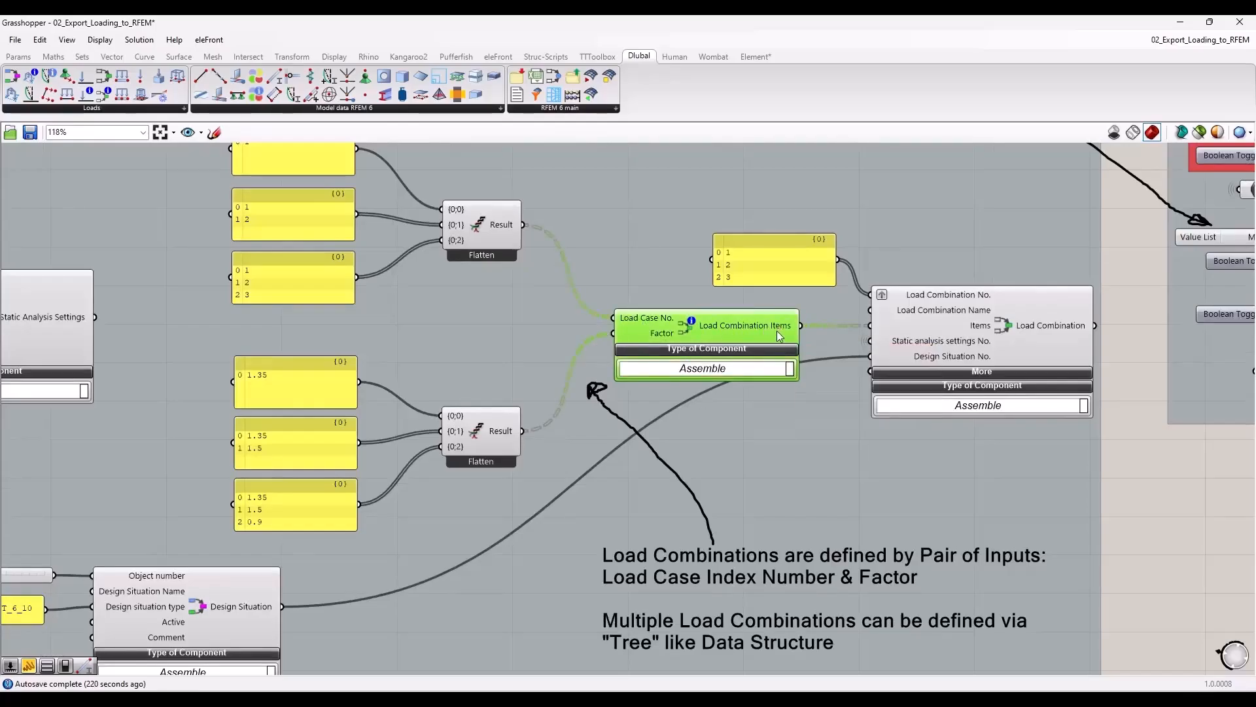
pyautogui.click(1160, 456)
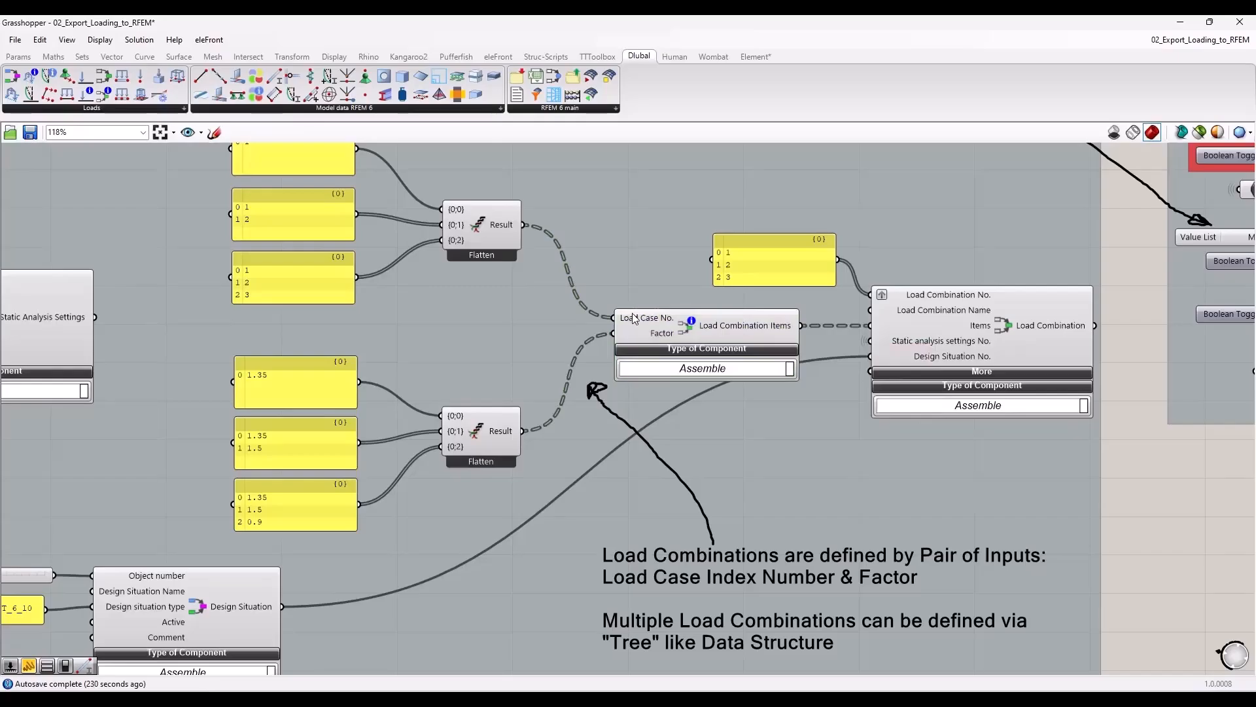
pyautogui.moveTo(633, 318)
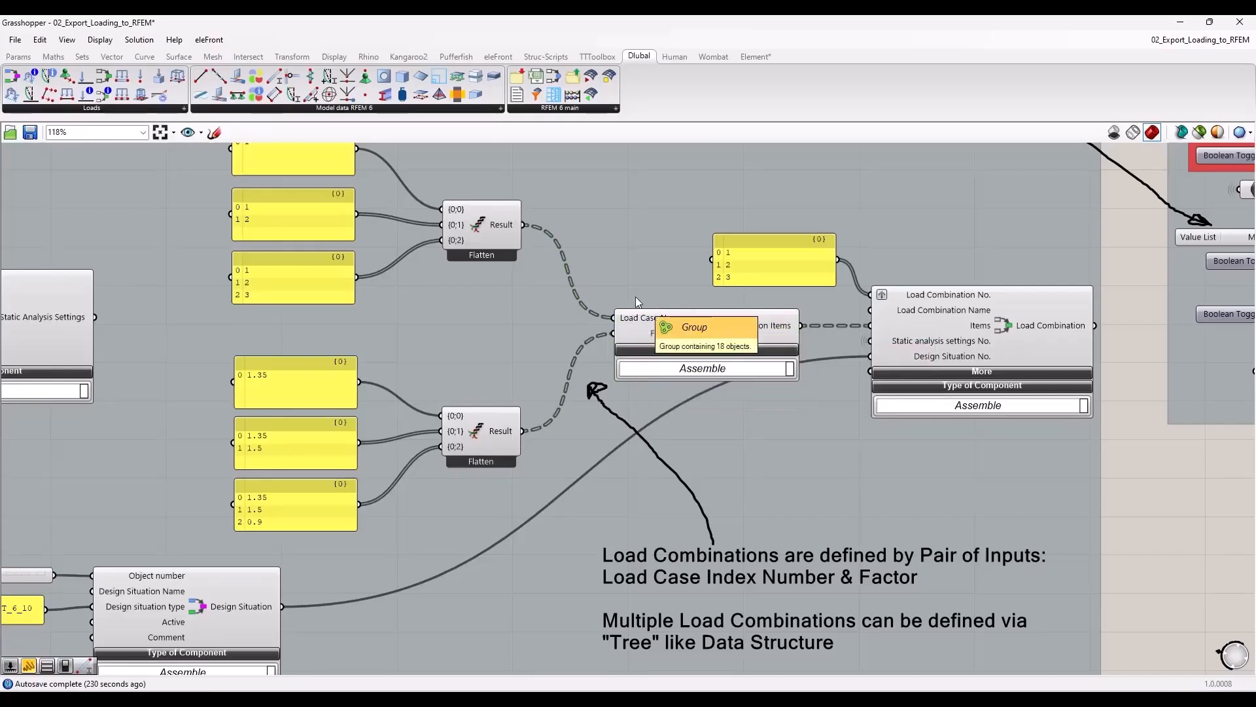
# Check the load case numbers assigned to the Selfweight + DL and Live Load components in the Load Cases group
pyautogui.scroll(-3, 985, 347)
pyautogui.moveTo(215, 353); pyautogui.dragTo(501, 365, button='right')
pyautogui.scroll(4, 239, 250)
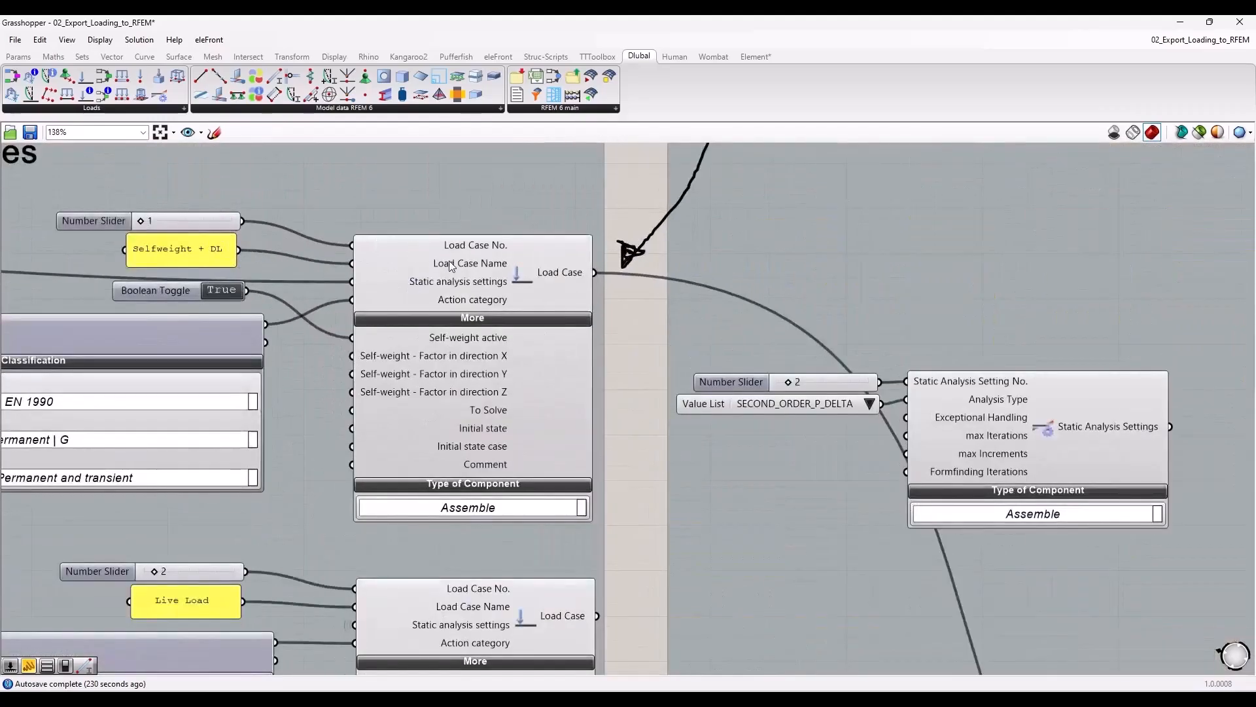
# Compare the load case number panels with the matching factor panels that feed the Load Combination Items component
pyautogui.scroll(-5, 830, 462)
pyautogui.moveTo(1092, 475); pyautogui.dragTo(792, 437, button='right')
pyautogui.scroll(5, 793, 425)
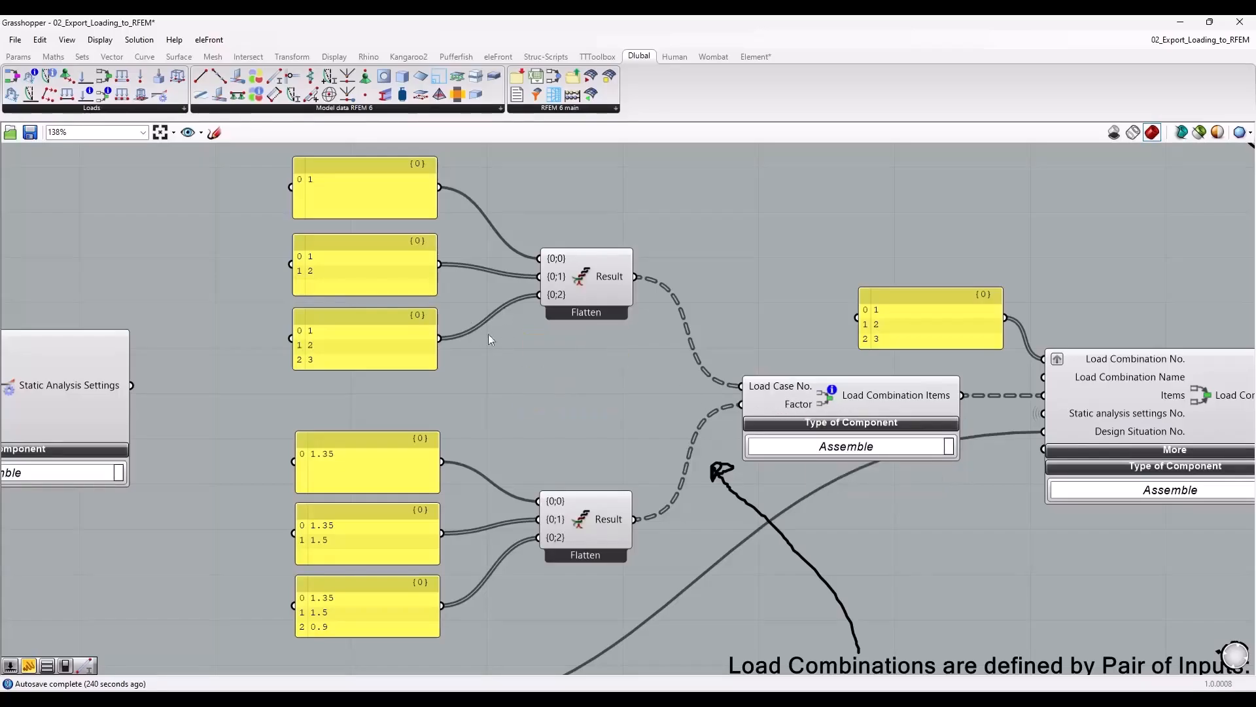
pyautogui.click(367, 188)
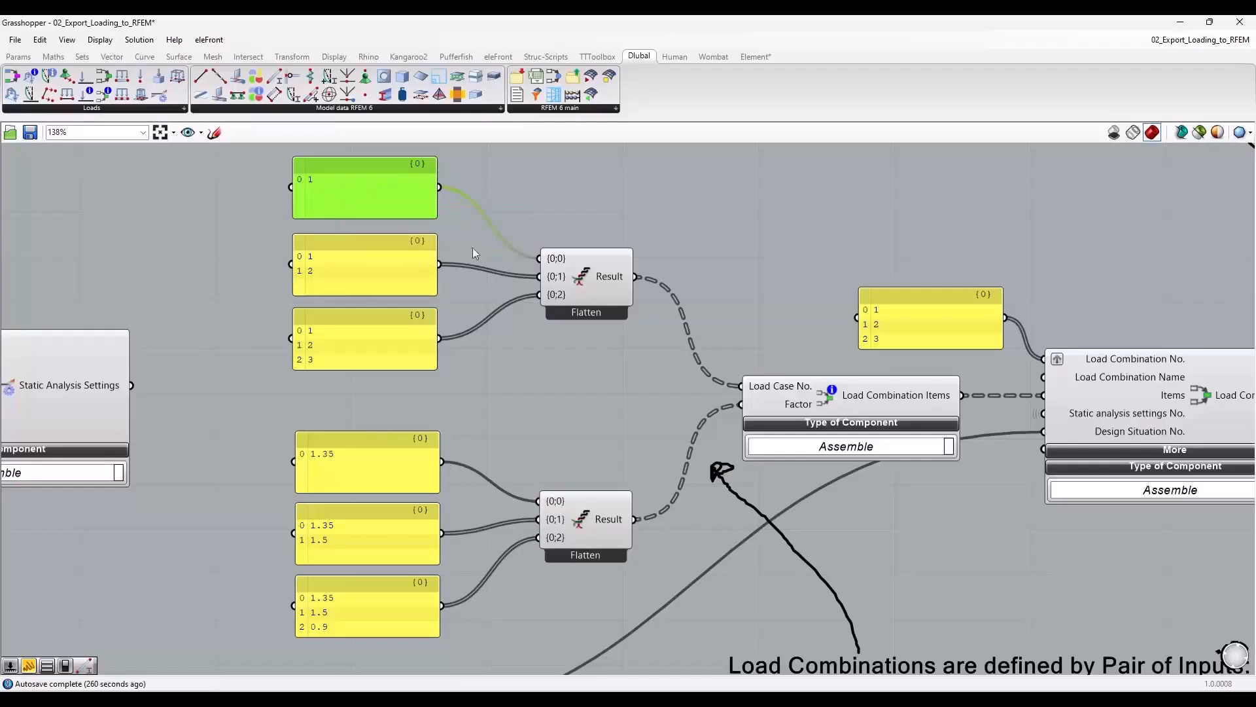
pyautogui.click(378, 483)
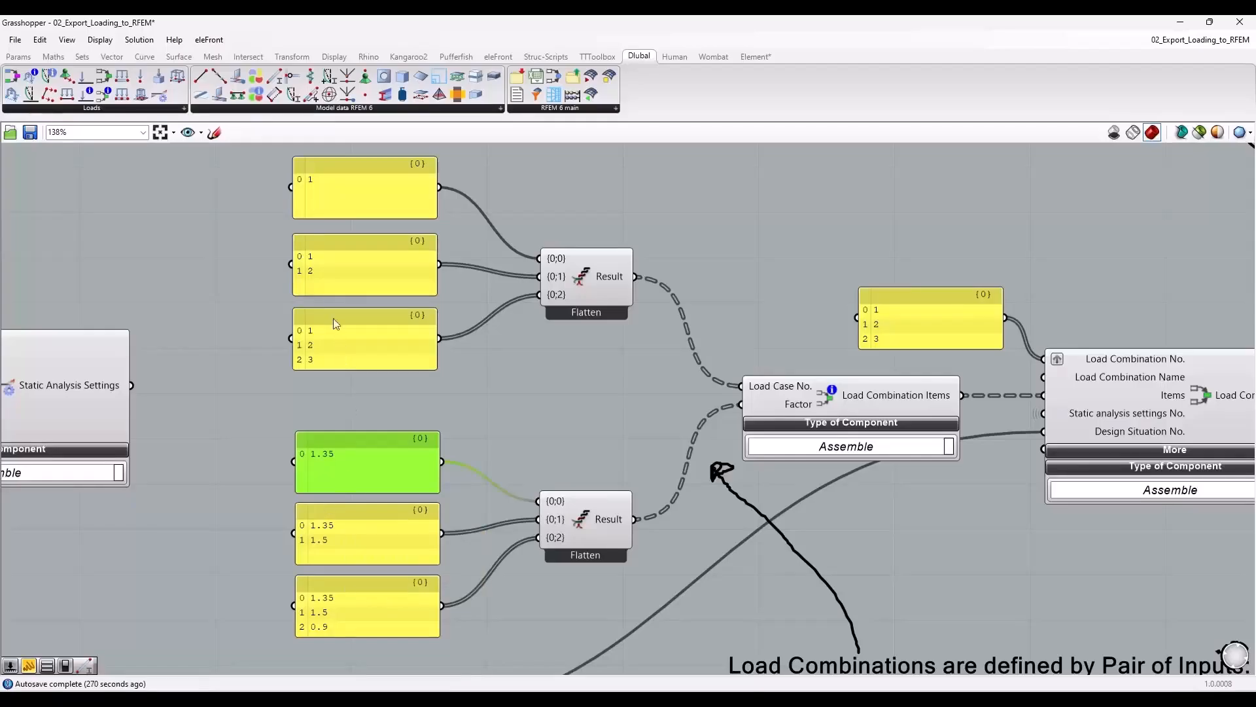
pyautogui.click(340, 261)
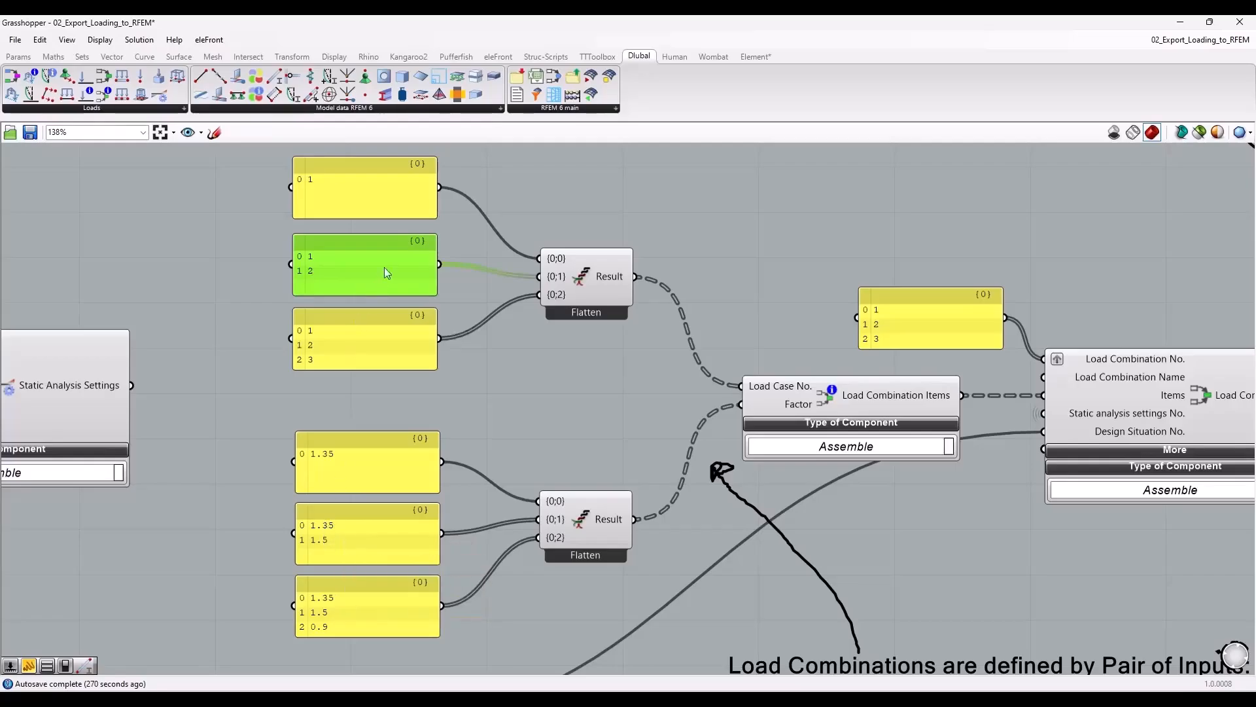
# Examine the export component in the Export group and its Run, Input and additional inputs
pyautogui.scroll(-3, 548, 391)
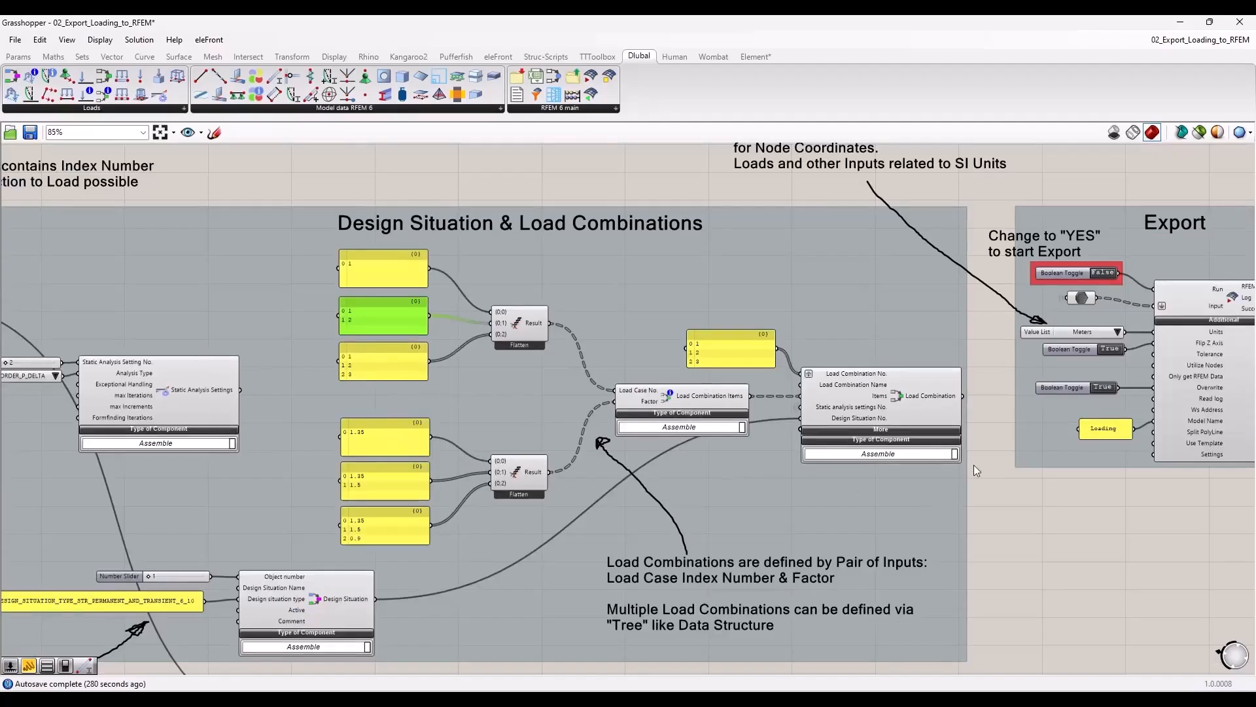
pyautogui.scroll(-2, 1029, 513)
pyautogui.moveTo(1088, 543); pyautogui.dragTo(488, 549, button='right')
pyautogui.scroll(4, 406, 371)
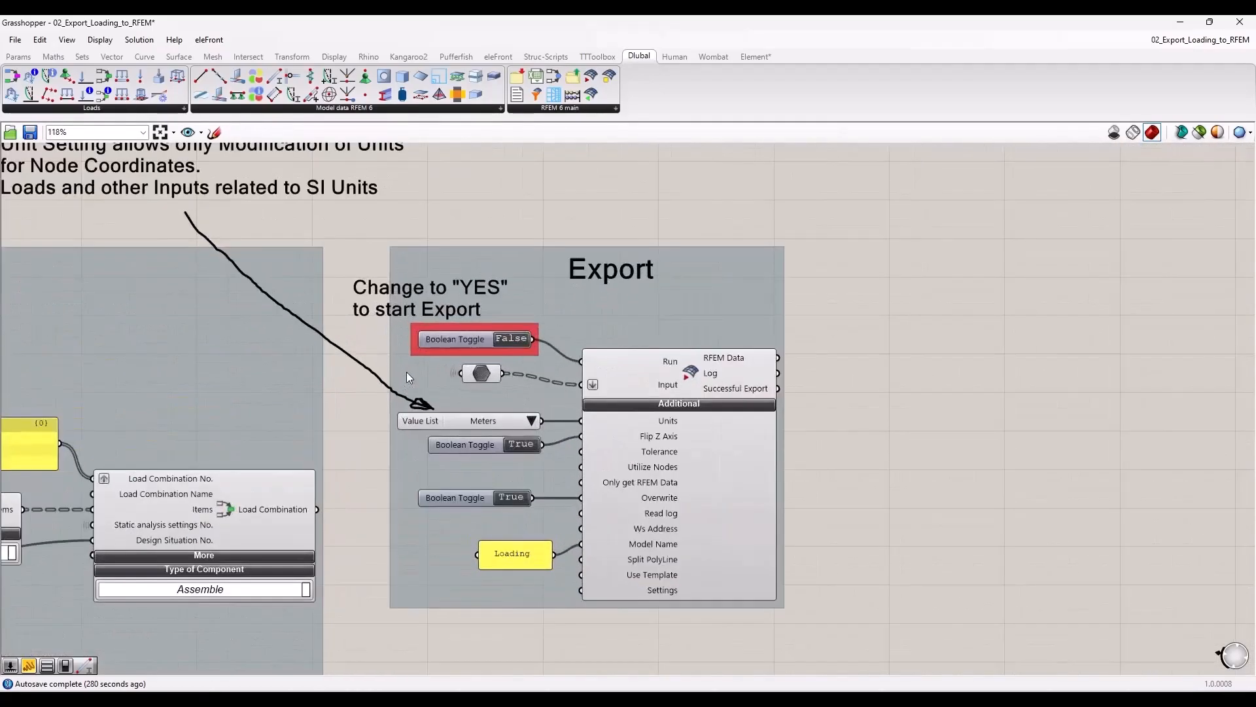
pyautogui.click(716, 387)
pyautogui.click(826, 401)
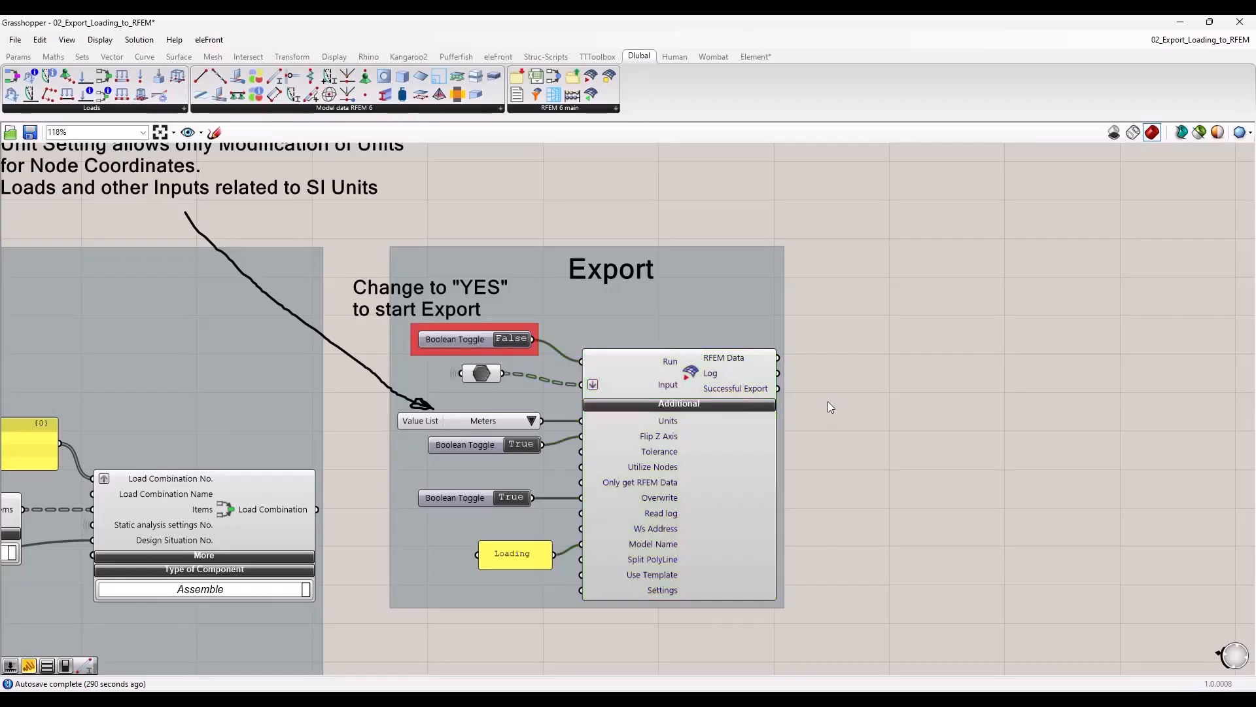
# Trace the hidden wires that collect data from all groups into the data parameter feeding the export component's Input
pyautogui.click(484, 372)
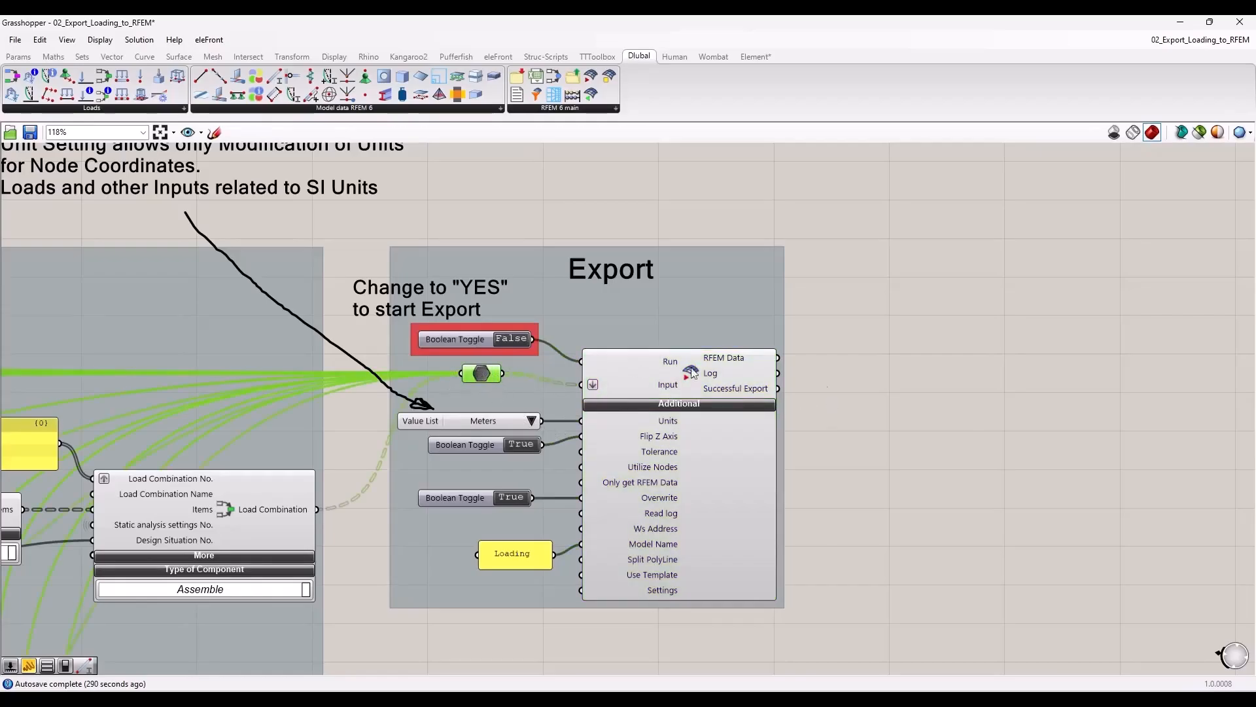
pyautogui.scroll(-6, 955, 421)
pyautogui.moveTo(823, 529); pyautogui.dragTo(966, 432, button='right')
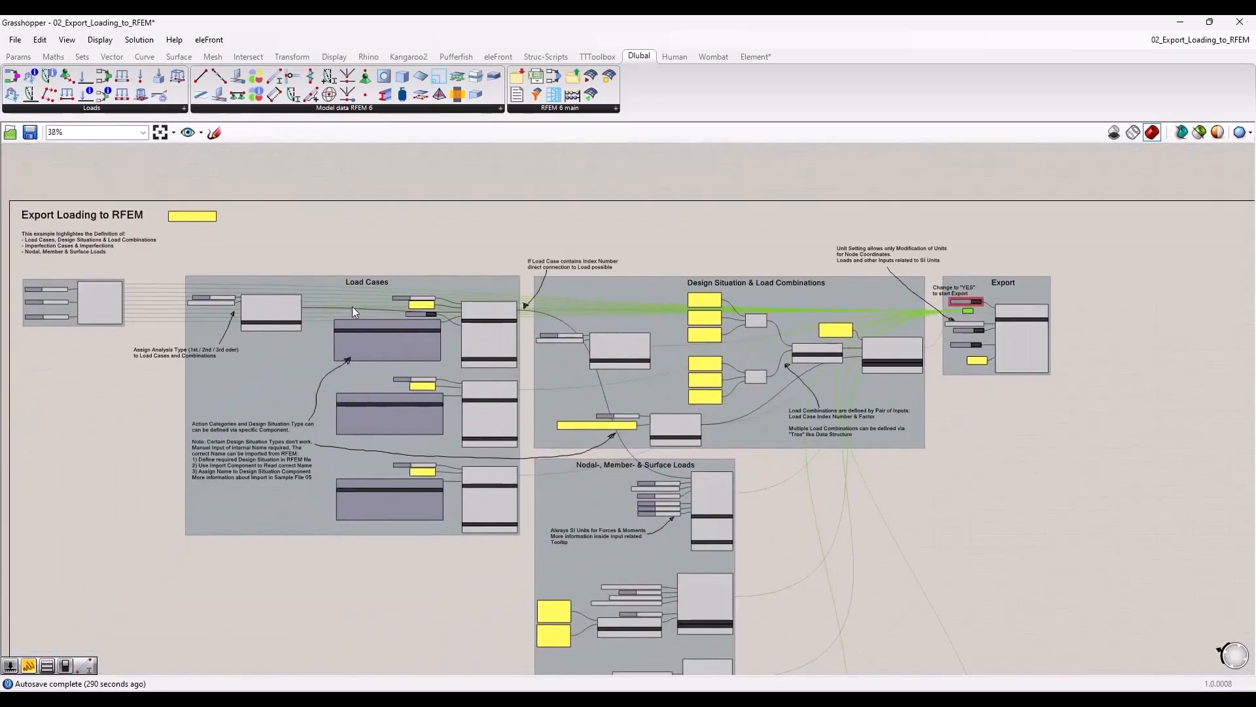
pyautogui.scroll(-1, 367, 301)
pyautogui.scroll(3, 538, 280)
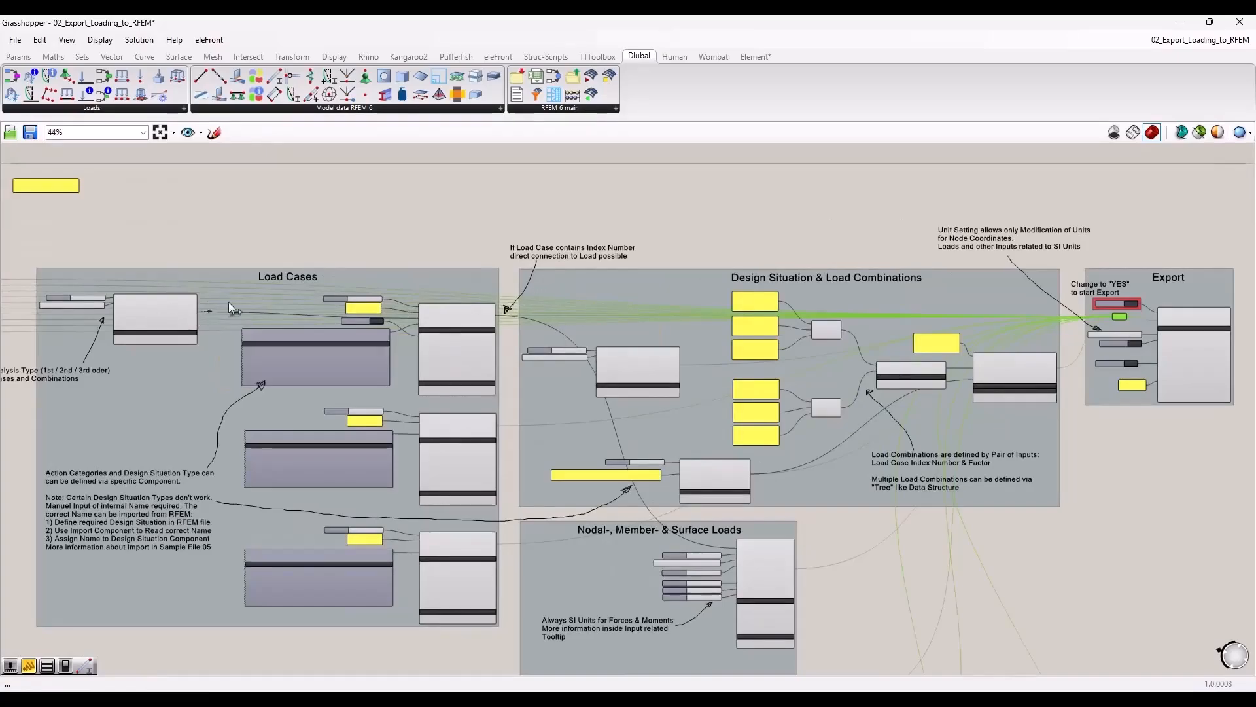
pyautogui.moveTo(1106, 322); pyautogui.dragTo(387, 256)
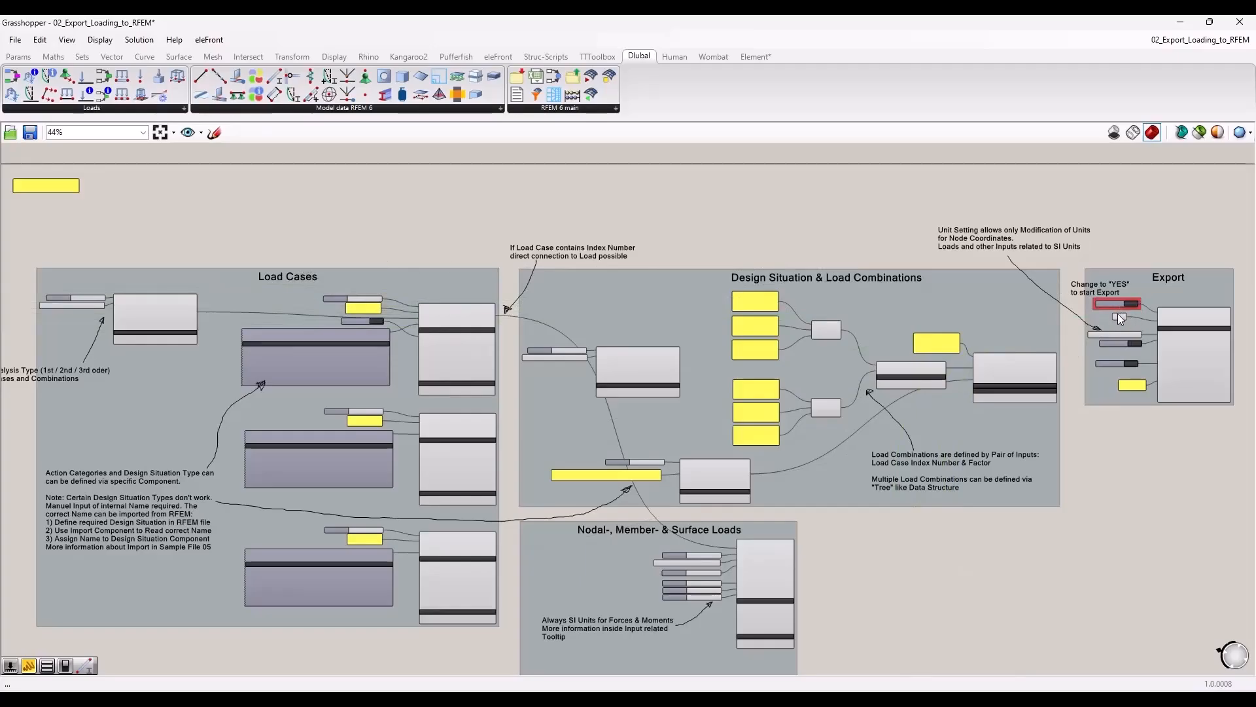
pyautogui.moveTo(1120, 316)
pyautogui.mouseDown()
pyautogui.moveTo(785, 327)
pyautogui.moveTo(546, 465)
pyautogui.moveTo(1152, 327)
pyautogui.moveTo(1113, 322)
pyautogui.moveTo(1137, 324)
pyautogui.mouseUp()
# Examine the Run toggle and the Units, Flip Z Axis, Overwrite and Model Name inputs in the Export group
pyautogui.scroll(5, 1200, 348)
pyautogui.moveTo(1057, 647); pyautogui.dragTo(927, 607, button='right')
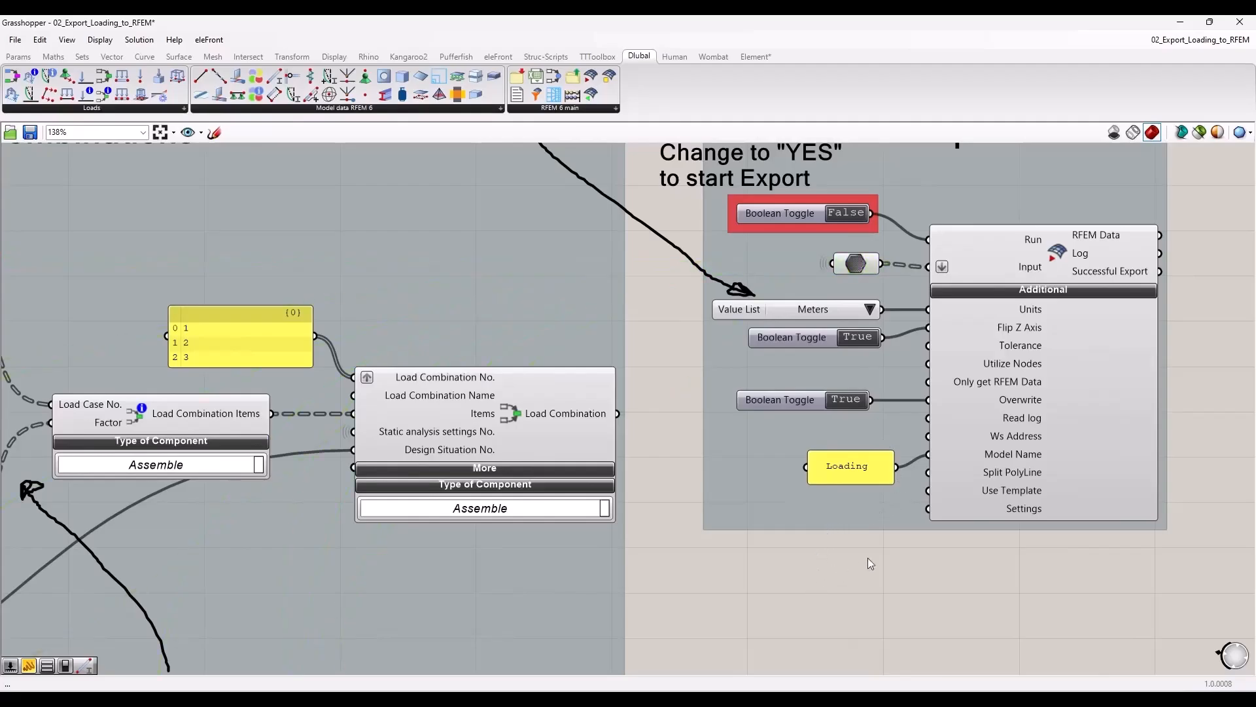
pyautogui.moveTo(867, 557); pyautogui.dragTo(592, 591, button='right')
pyautogui.scroll(-1, 579, 598)
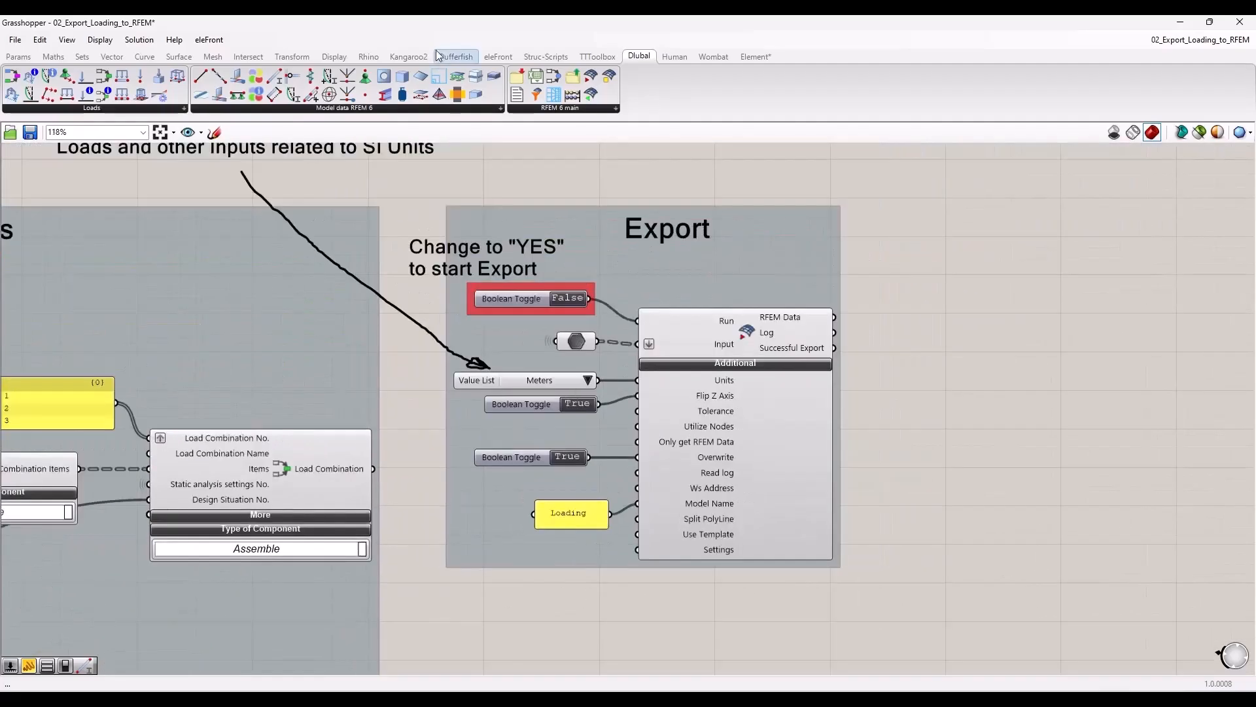
# Place the Grasshopper window side by side with RFEM, keeping the Export group in view
pyautogui.moveTo(422, 25); pyautogui.dragTo(1, 196)
pyautogui.moveTo(364, 280); pyautogui.dragTo(170, 309, button='right')
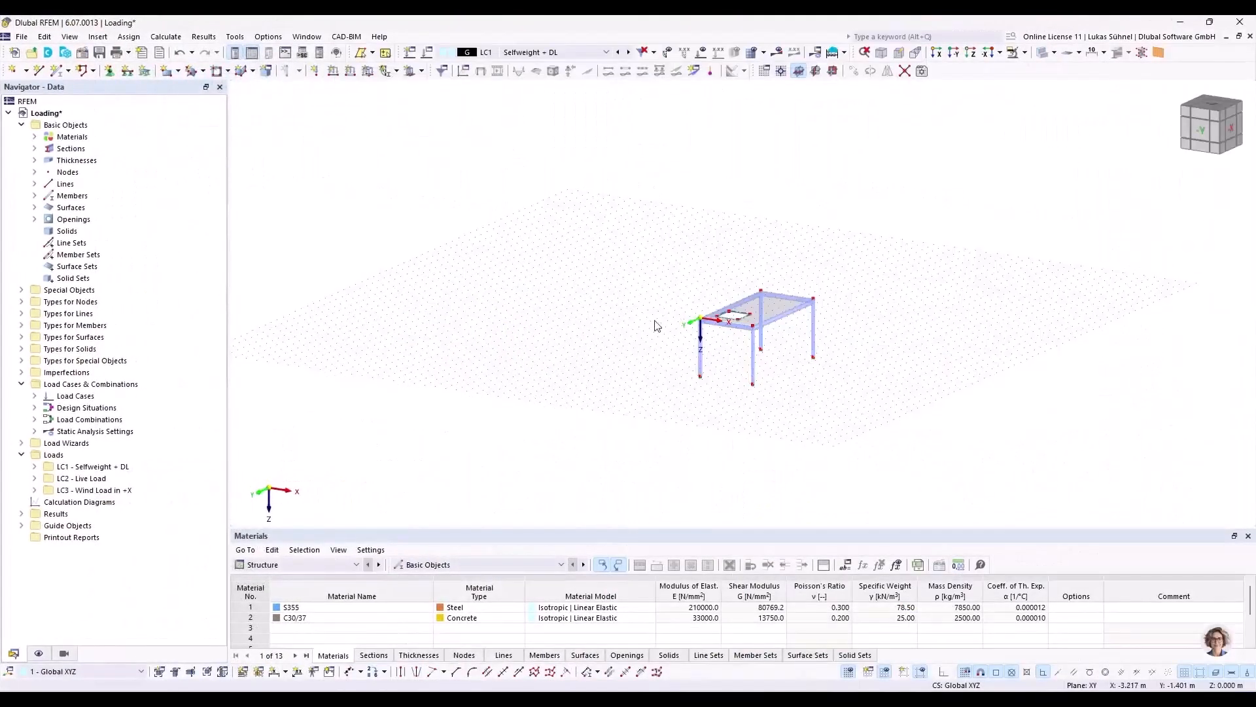
# Examine the geometry of the exported Loading model in RFEM, including its columns, beams, slab opening and supports
pyautogui.scroll(5, 759, 328)
pyautogui.keyDown('ctrl'); pyautogui.moveTo(759, 327); pyautogui.dragTo(769, 383, button='middle'); pyautogui.keyUp('ctrl')
pyautogui.moveTo(426, 157); pyautogui.dragTo(537, 251)
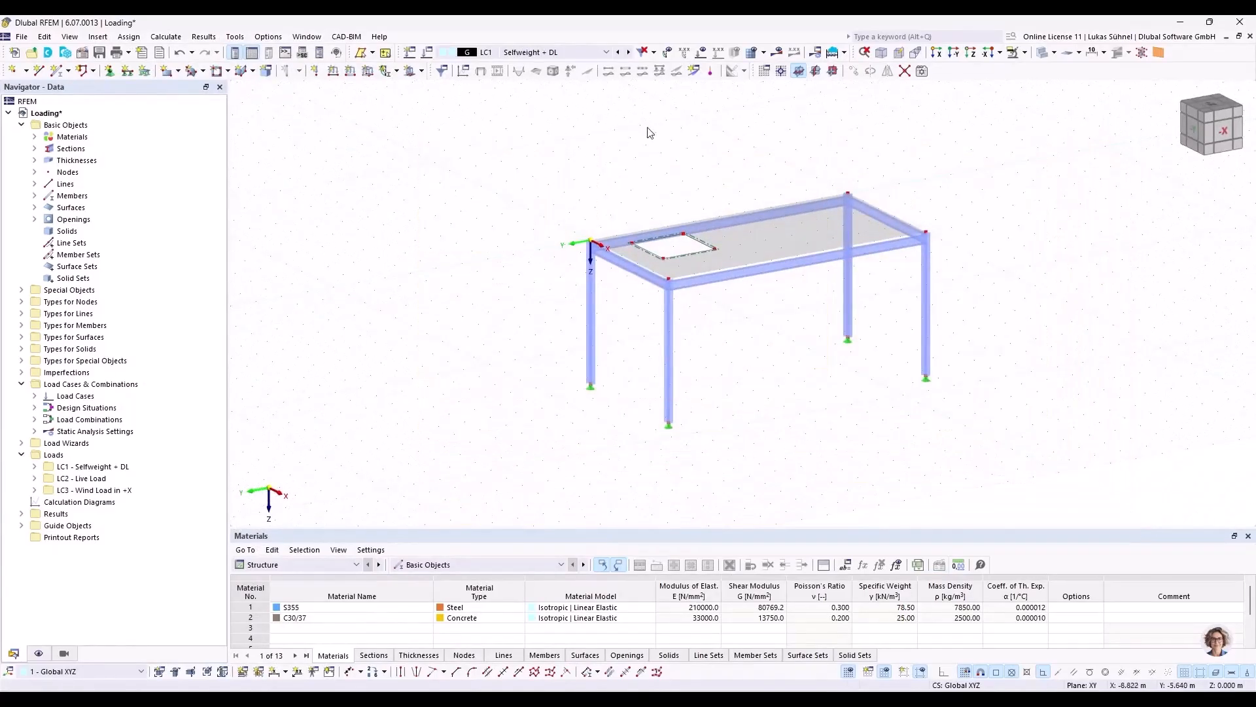
pyautogui.moveTo(573, 160); pyautogui.dragTo(446, 190, button='middle')
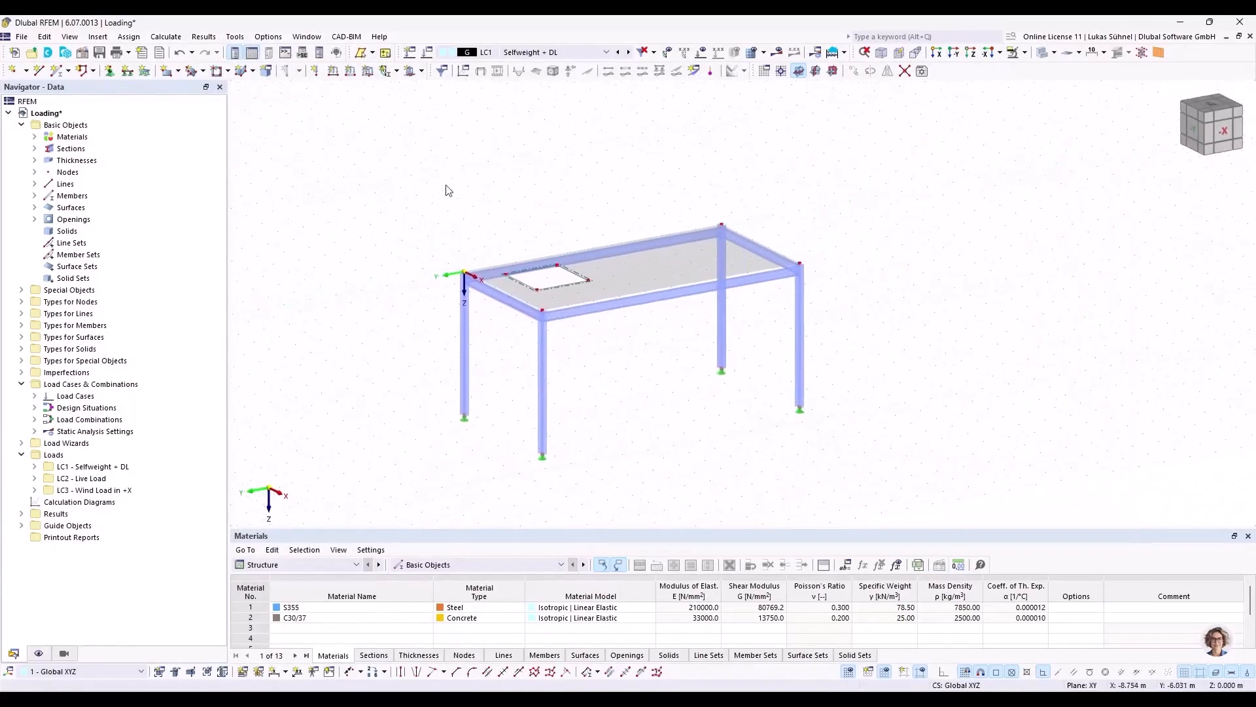
# List the exported load cases, design situations and load combinations of the Loading model
pyautogui.click(35, 396)
pyautogui.click(34, 443)
pyautogui.click(35, 467)
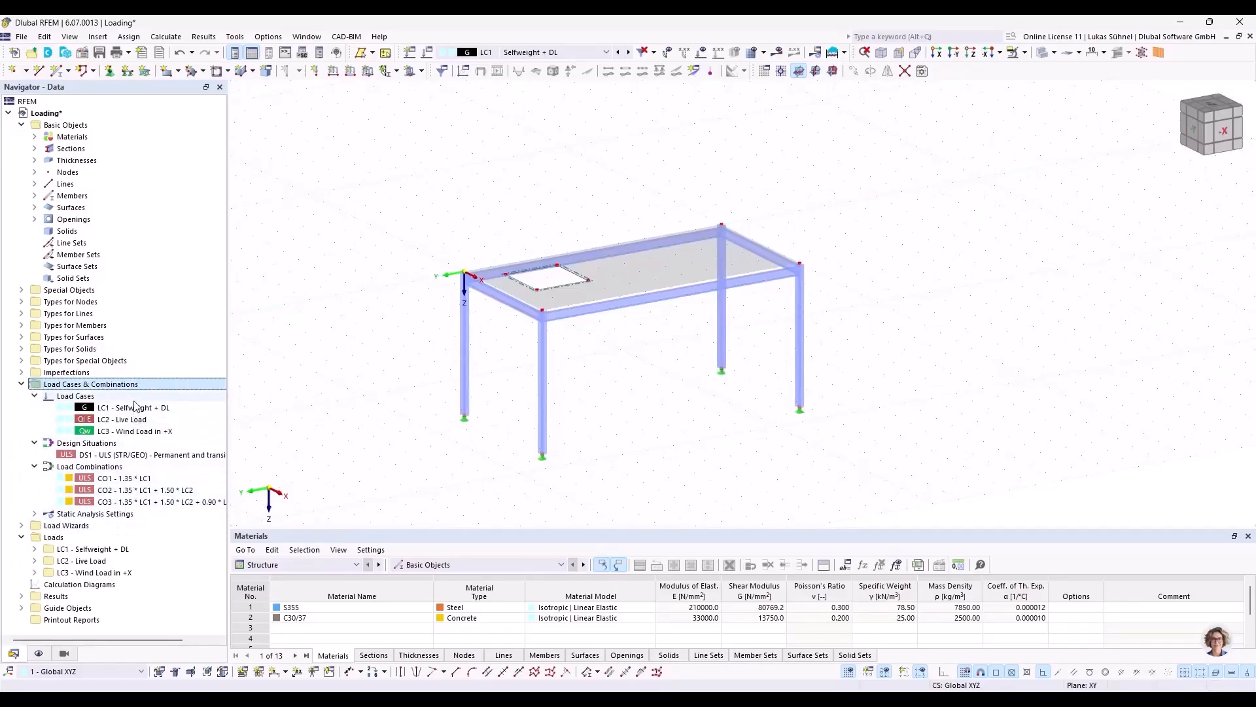
# Display the imperfections of imperfection case IC1, Imp in +X, on the frame
pyautogui.click(607, 52)
pyautogui.click(562, 71)
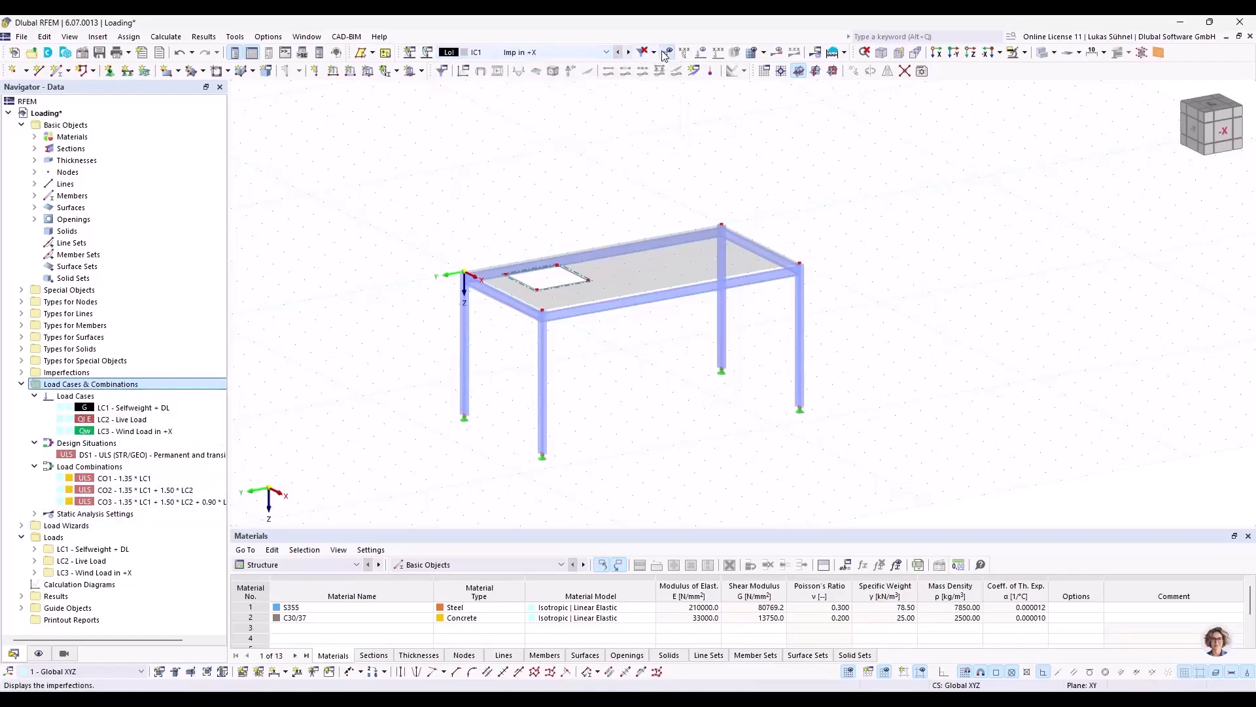
pyautogui.click(667, 52)
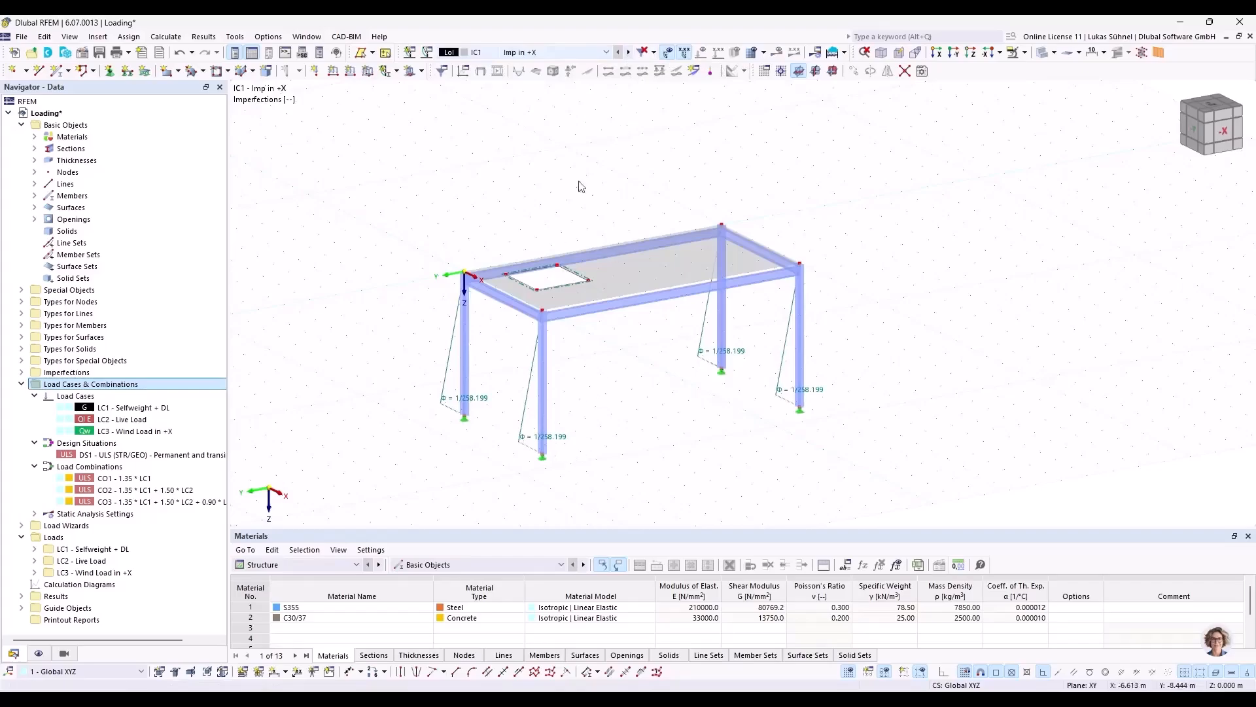
# Turn on the load display and examine the loads of LC1 Selfweight + DL, LC2 Live Load and LC3 Wind Load in +X
pyautogui.click(629, 52)
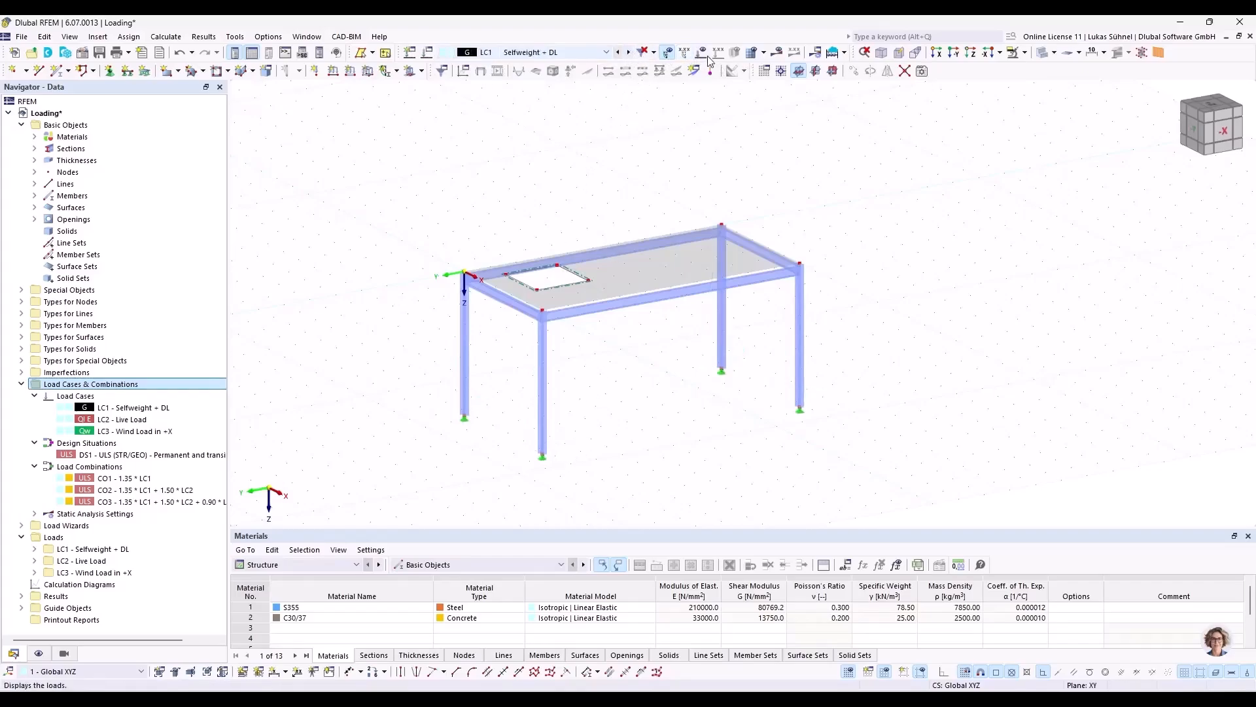
pyautogui.click(702, 53)
pyautogui.click(629, 52)
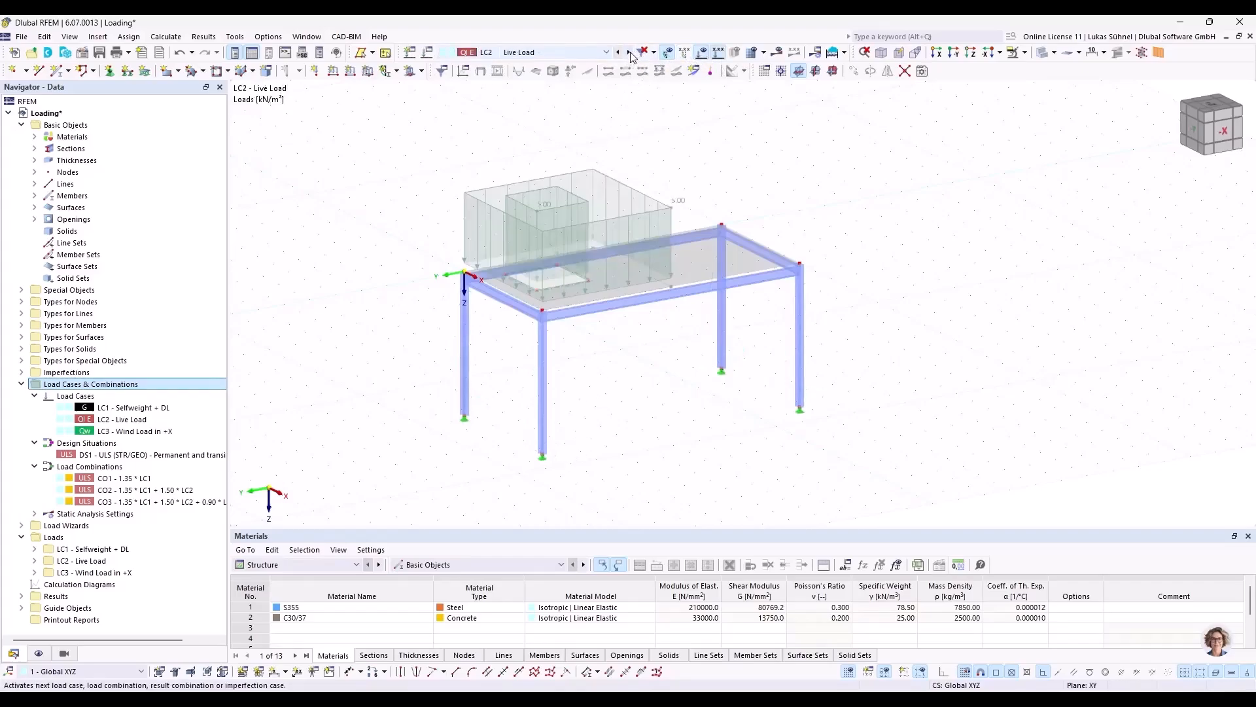
pyautogui.keyDown('ctrl'); pyautogui.moveTo(592, 202); pyautogui.dragTo(594, 126, button='middle'); pyautogui.keyUp('ctrl')
pyautogui.click(629, 53)
pyautogui.keyDown('ctrl'); pyautogui.moveTo(627, 214); pyautogui.dragTo(491, 211, button='middle'); pyautogui.keyUp('ctrl')
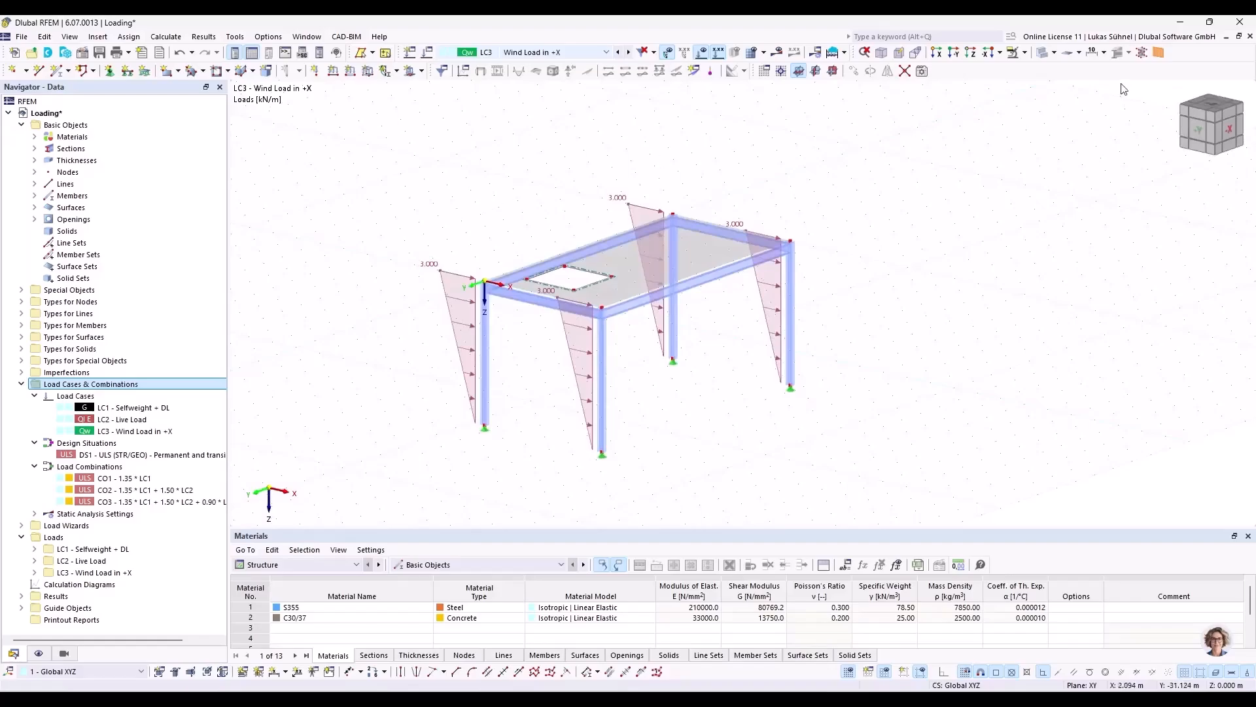
# Close the exported Loading model in RFEM
pyautogui.click(1250, 36)
pyautogui.click(679, 410)
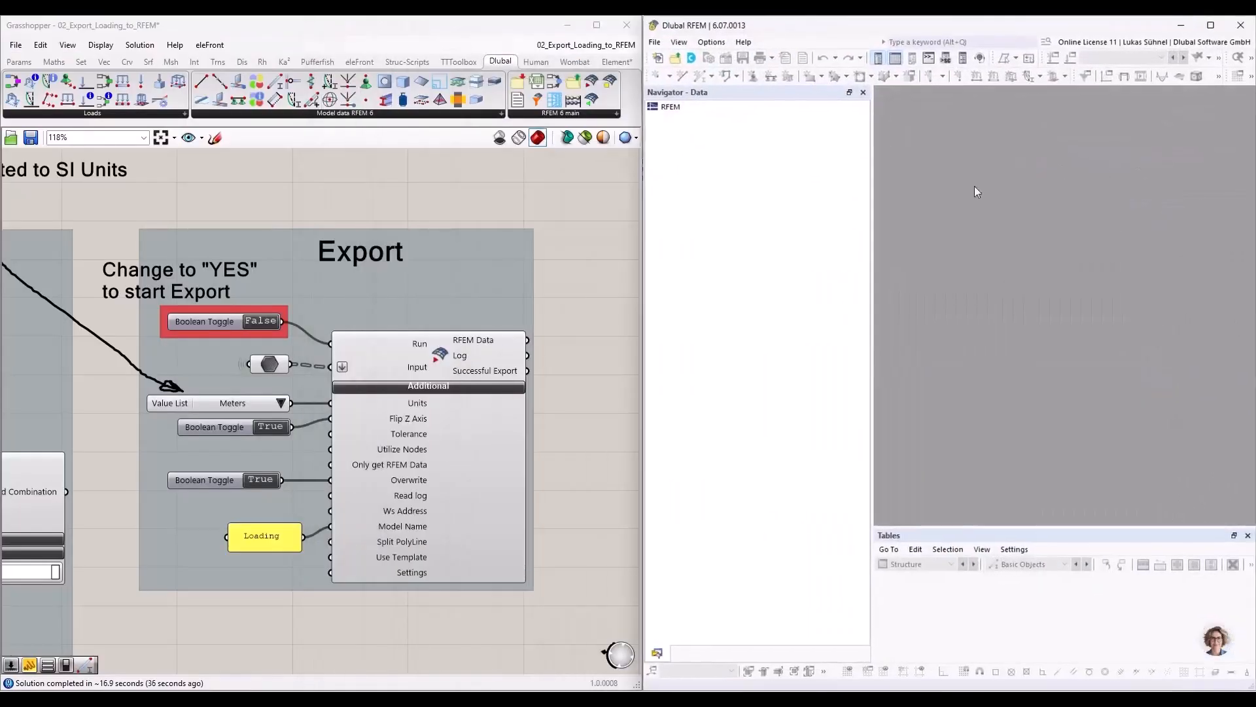
# Maximize Grasshopper and close the 02_Export_Loading_to_RFEM definition together with its open cluster document
pyautogui.doubleClick(432, 28)
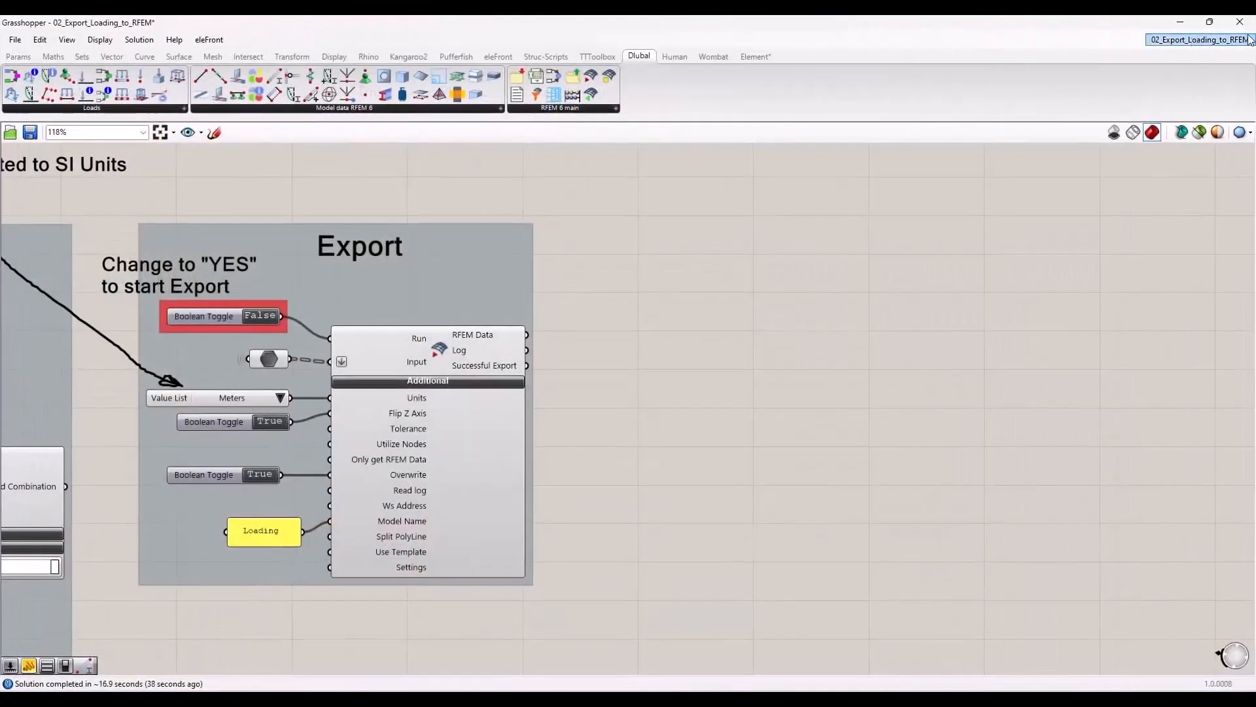
pyautogui.click(1248, 39)
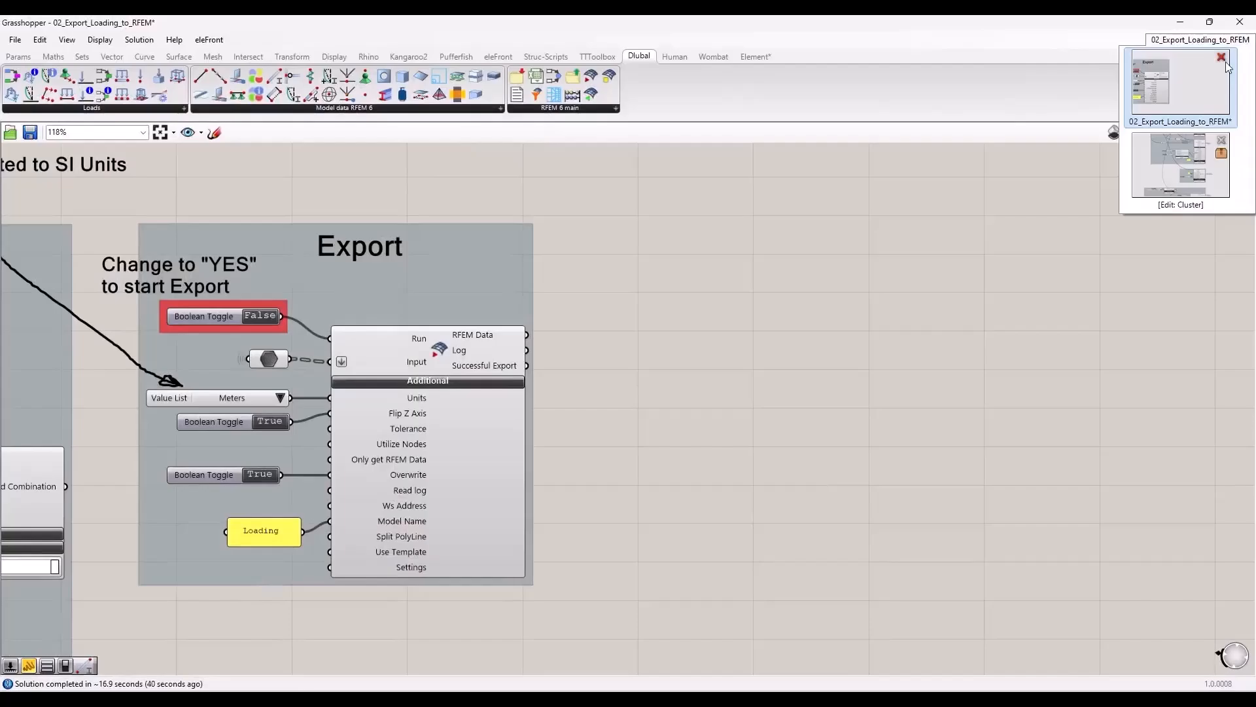
pyautogui.click(1223, 60)
pyautogui.click(1160, 172)
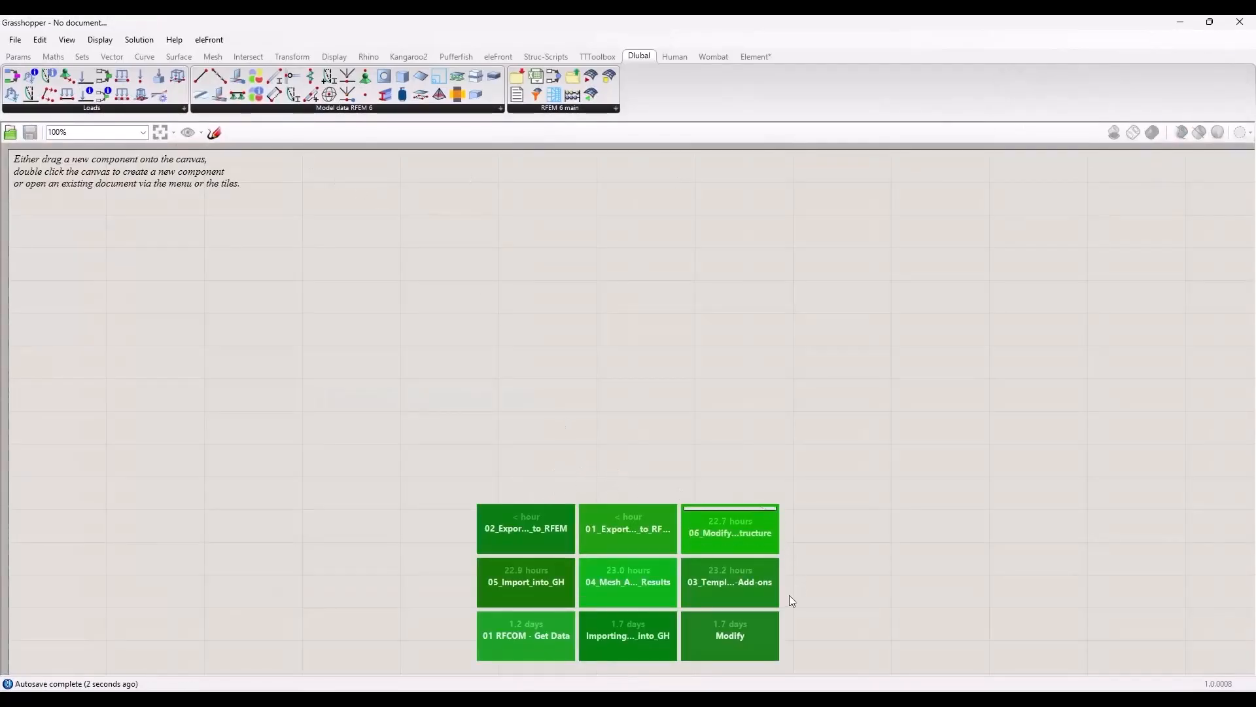
# Open the recent definition 03_Templates_and_Design-Add-ons and bring its general note and first groups into view
pyautogui.click(740, 583)
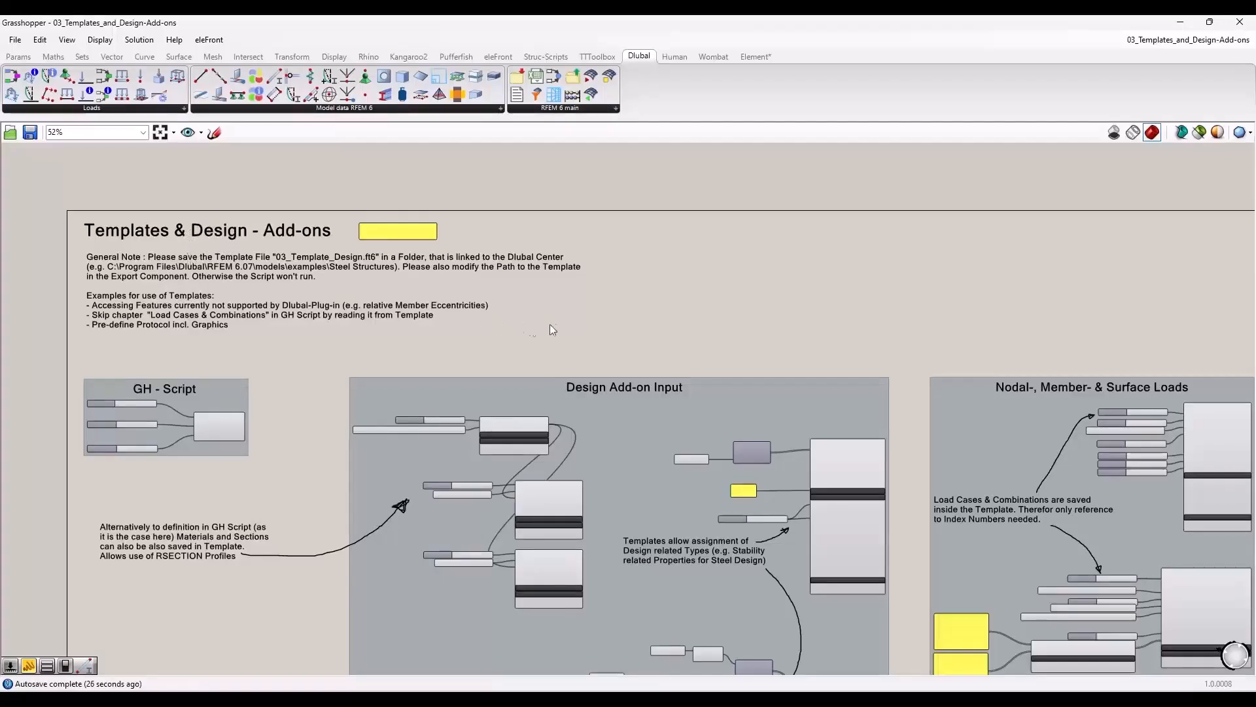
pyautogui.moveTo(429, 335); pyautogui.dragTo(384, 326, button='right')
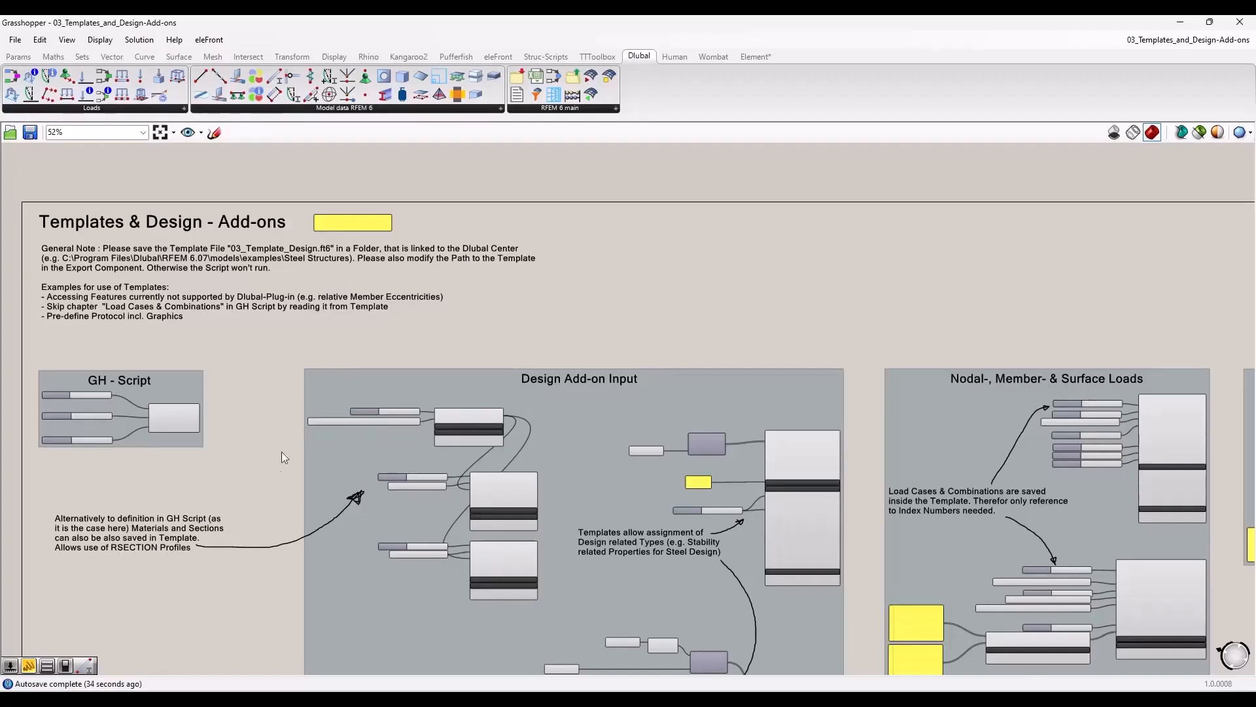
# Switch to RFEM in full screen and create a model named New, initialized from the template 03_Template_Design
pyautogui.hotkey('alt', 'Tab')
pyautogui.moveTo(774, 27); pyautogui.dragTo(647, 17)
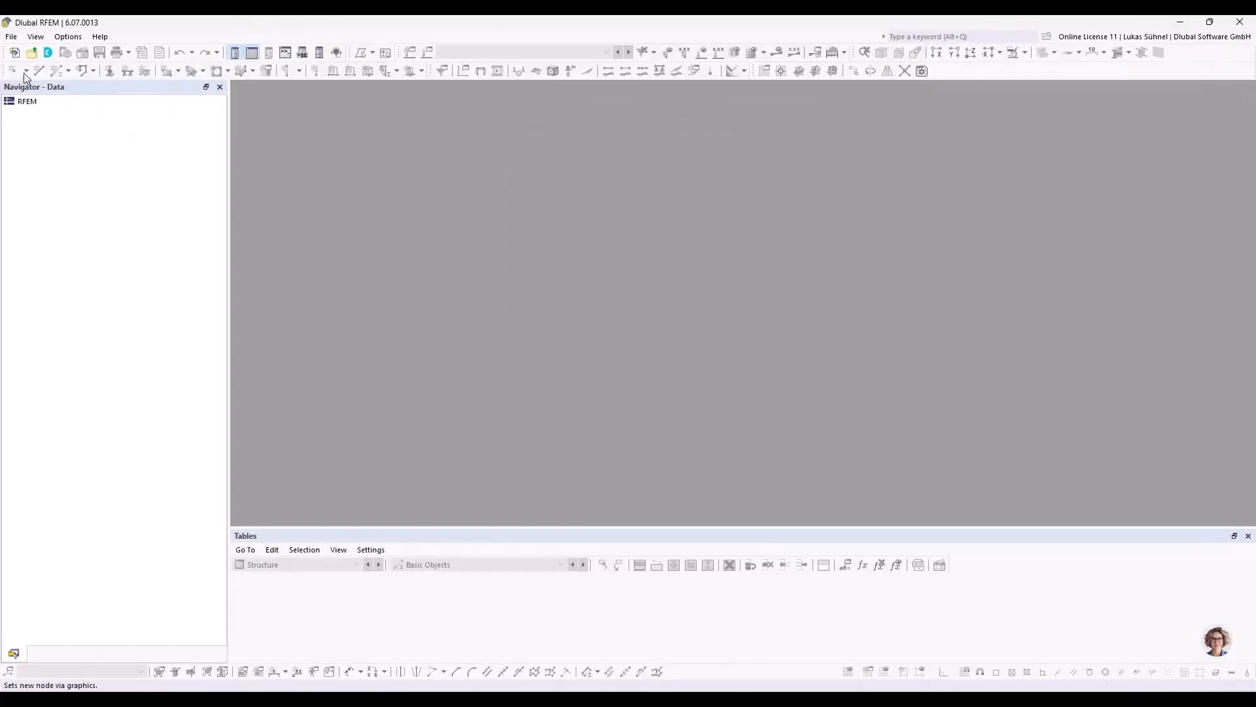
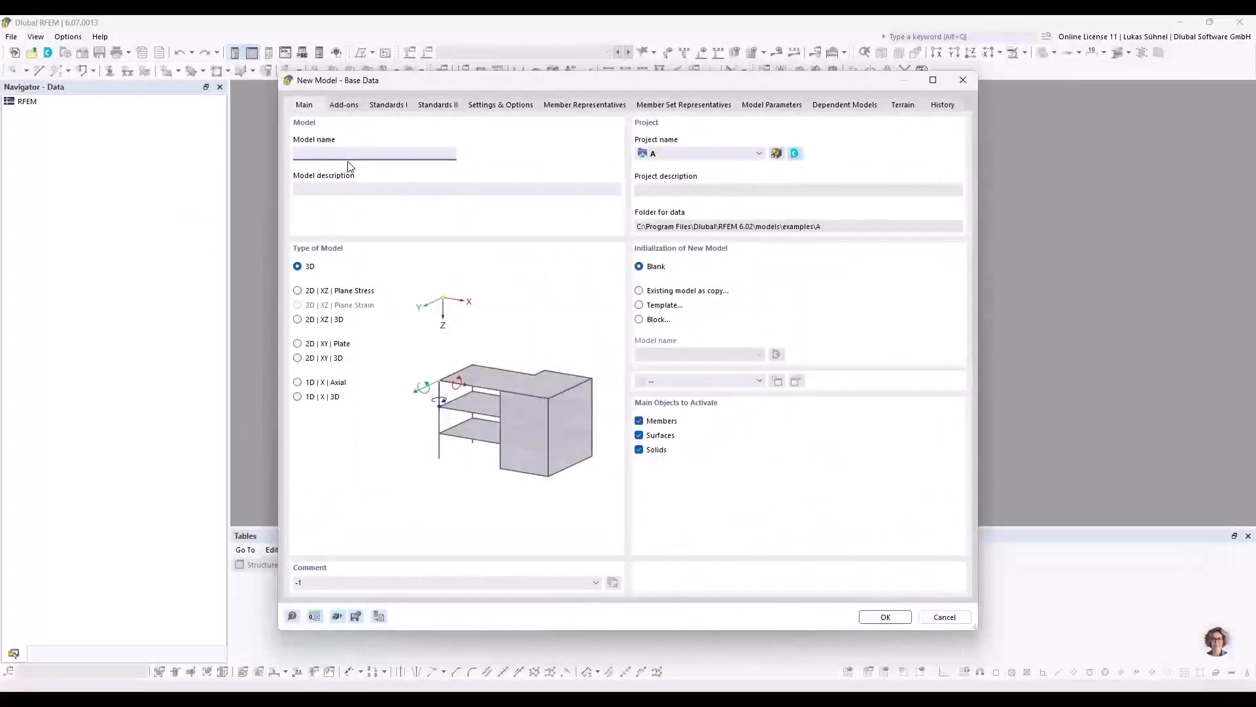
pyautogui.write('mpl')
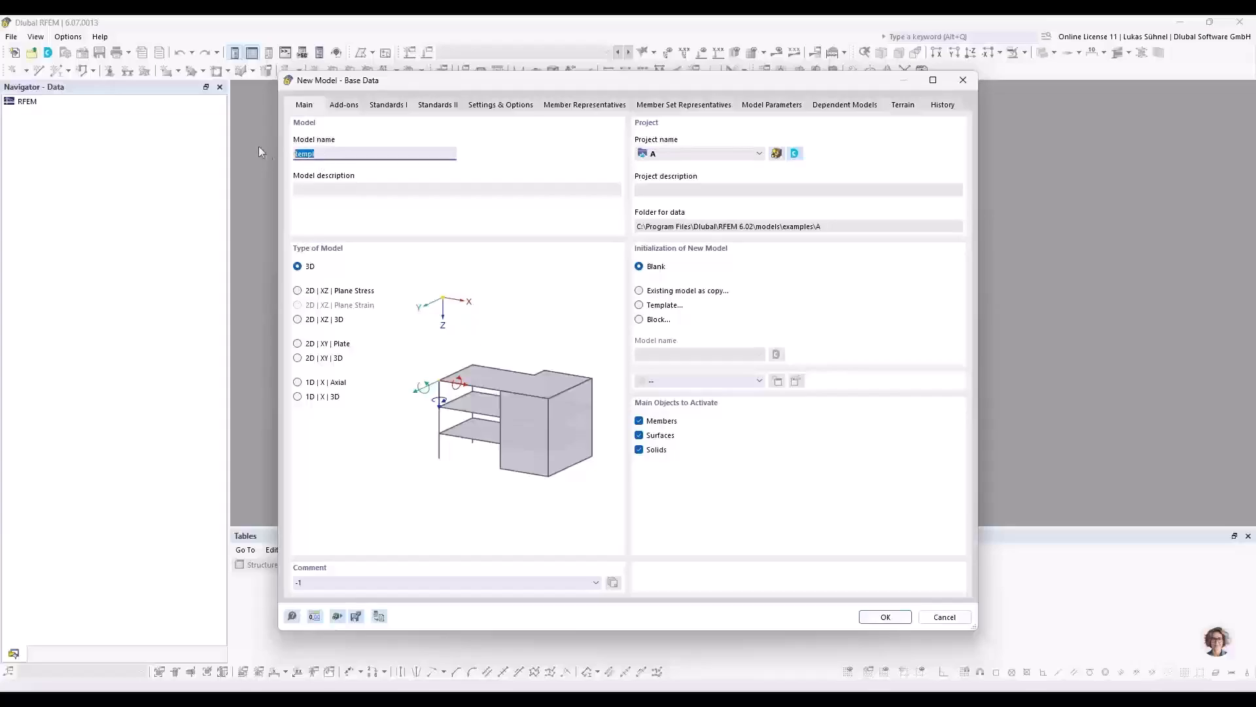
pyautogui.write('New')
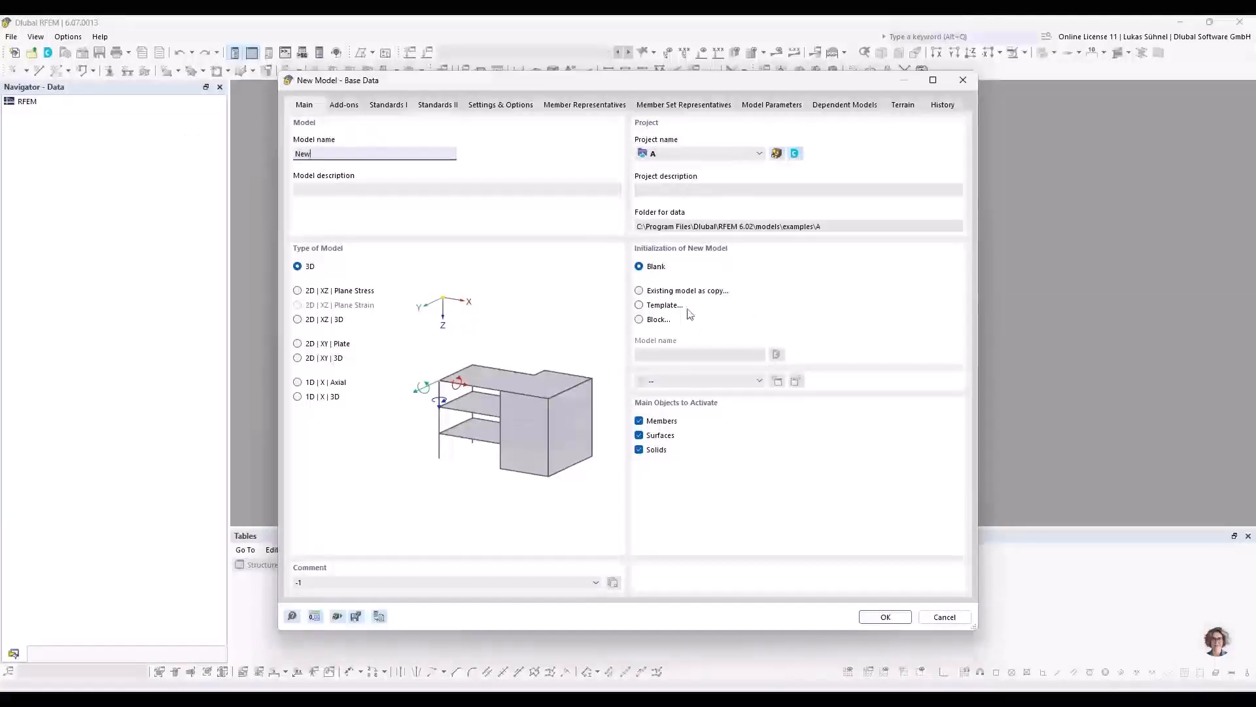
pyautogui.click(660, 305)
pyautogui.click(760, 355)
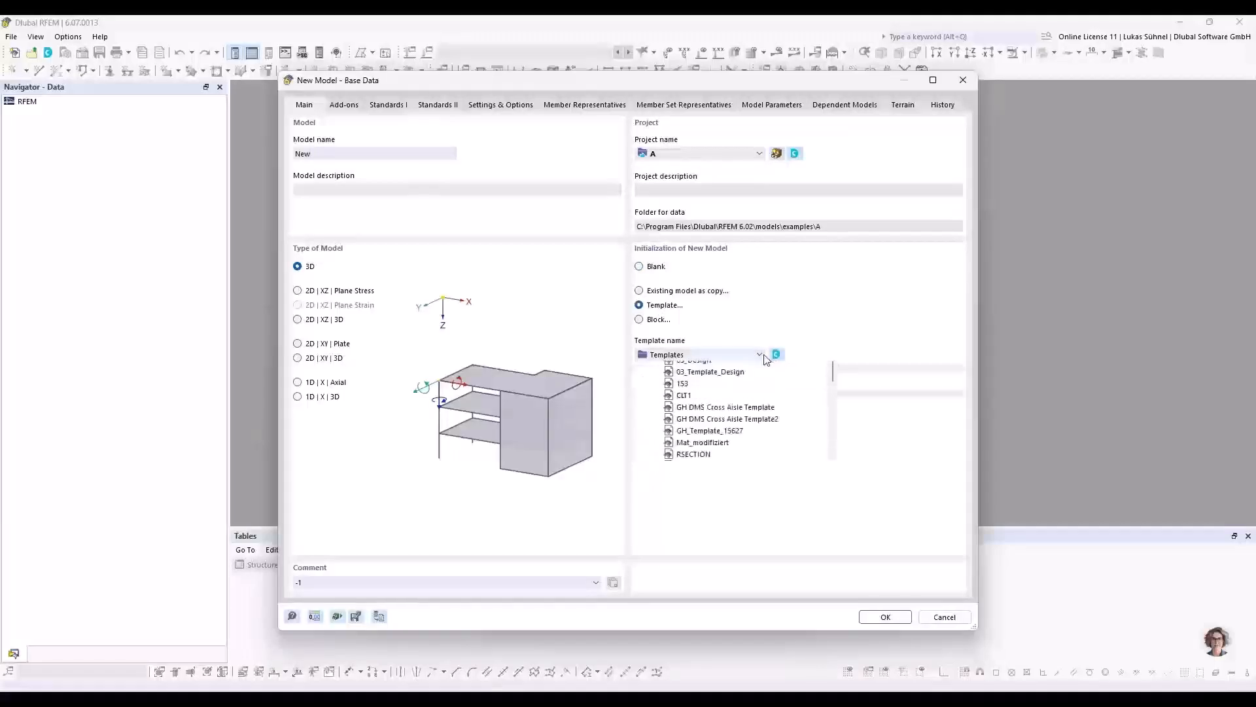
pyautogui.click(701, 404)
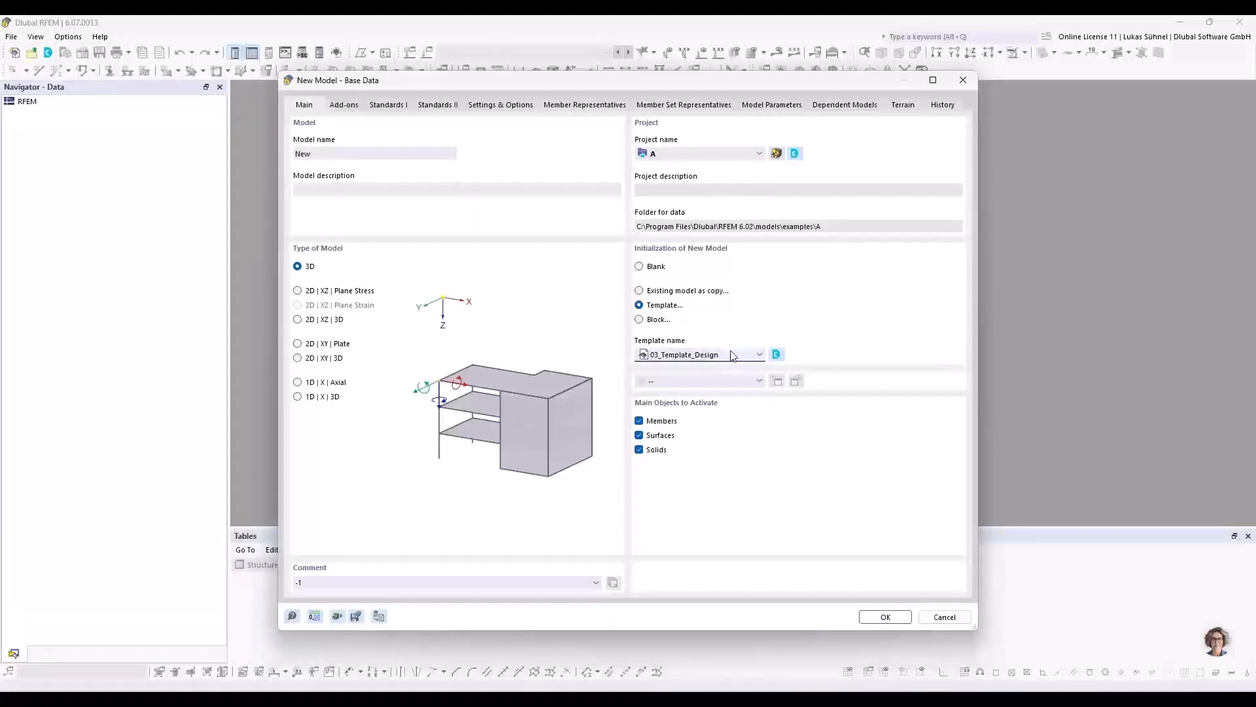
pyautogui.click(883, 616)
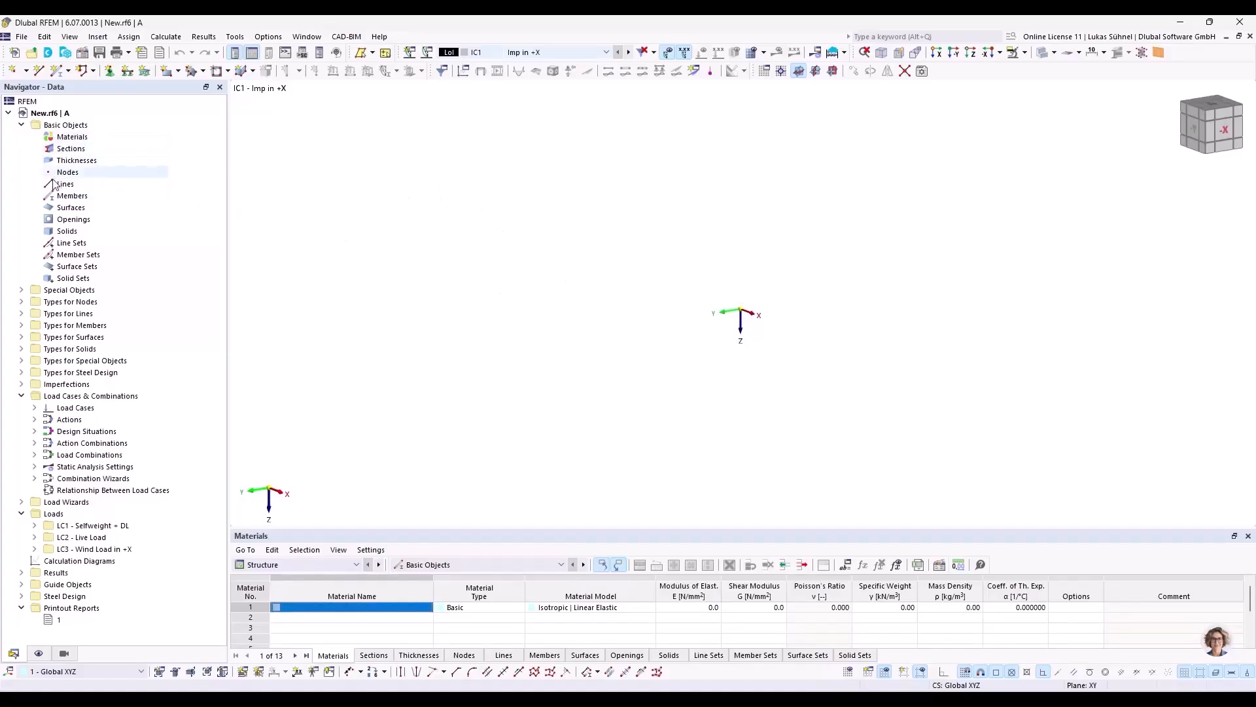
# Examine the load cases, actions, design situations, load combinations and printout report that the template supplies to the new model
pyautogui.click(35, 407)
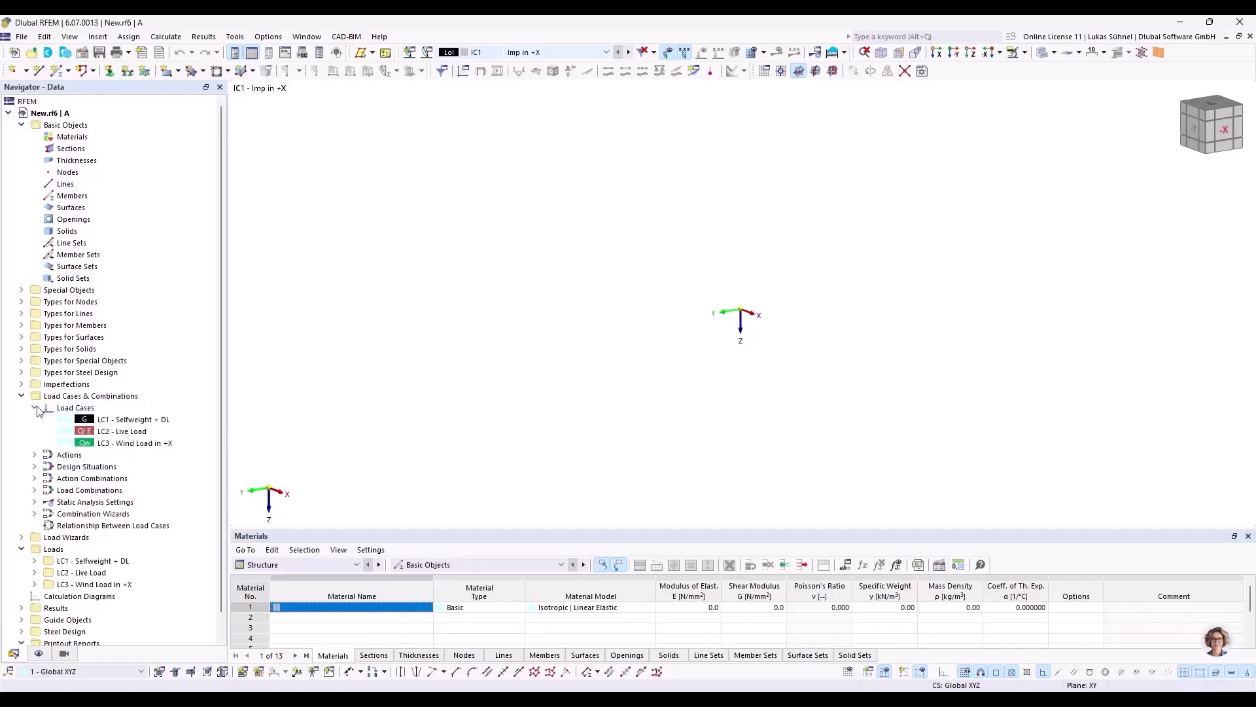
pyautogui.click(34, 455)
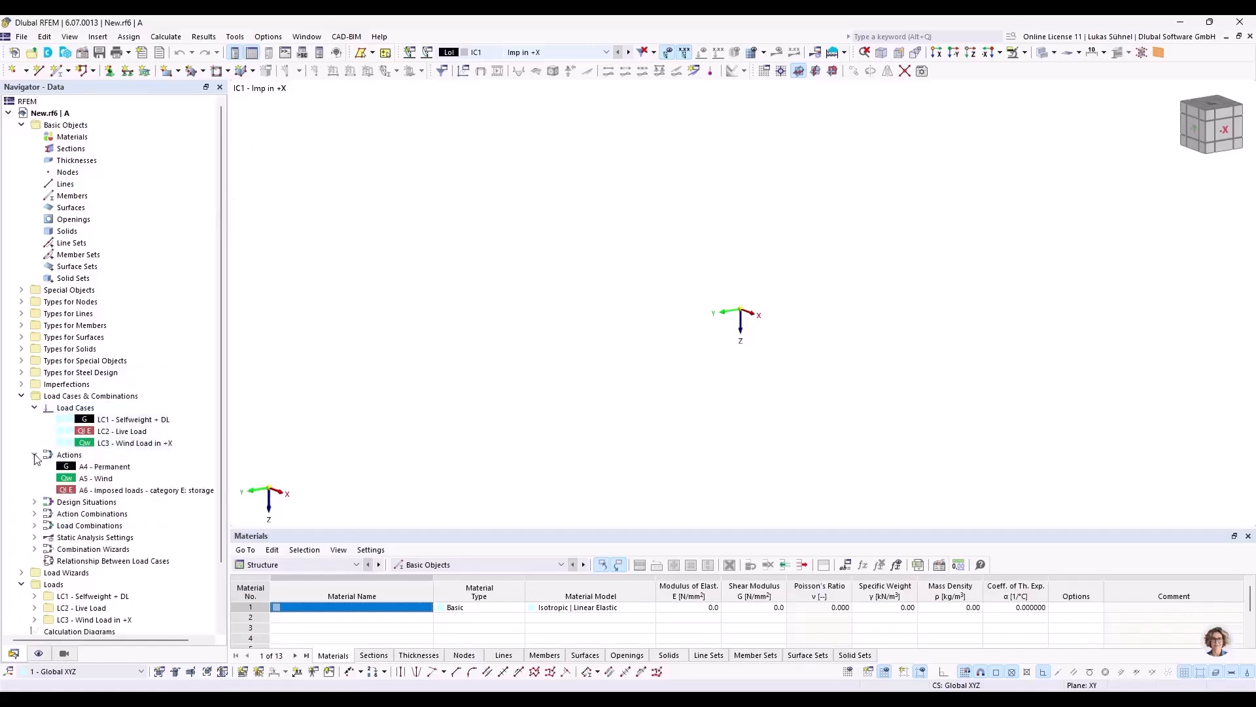
pyautogui.click(34, 502)
pyautogui.click(35, 549)
pyautogui.scroll(-5, 98, 477)
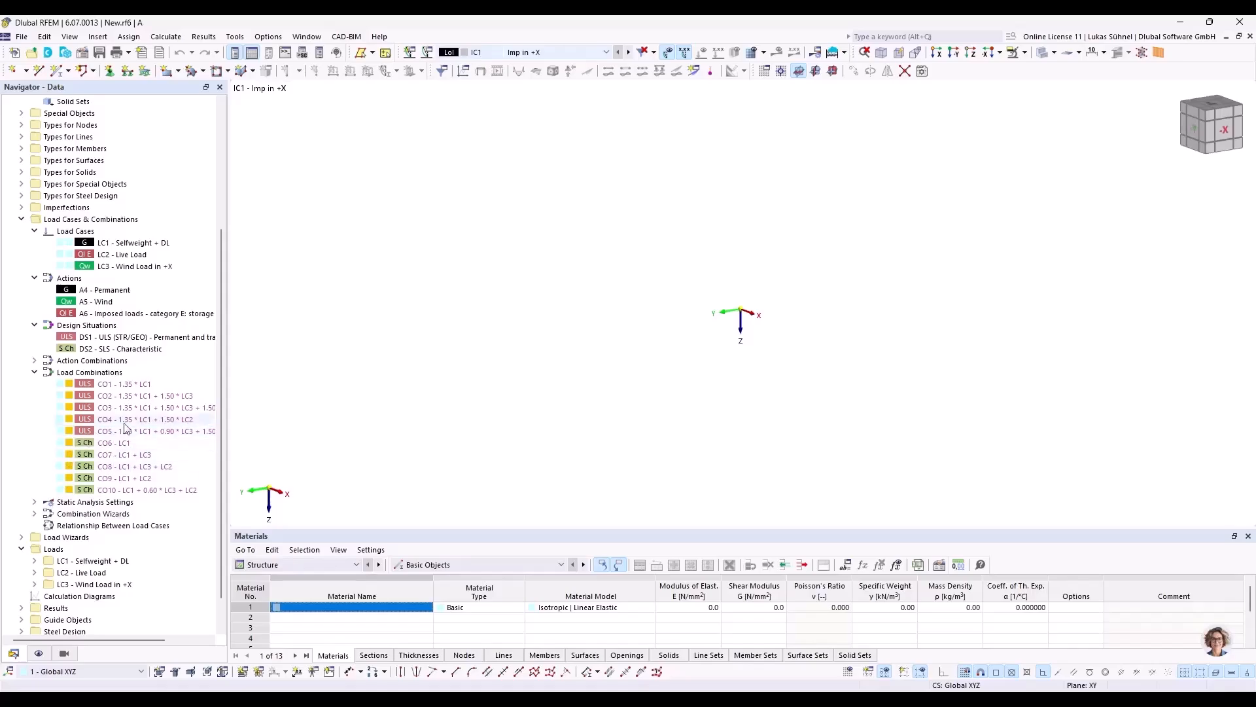
pyautogui.scroll(-1, 138, 435)
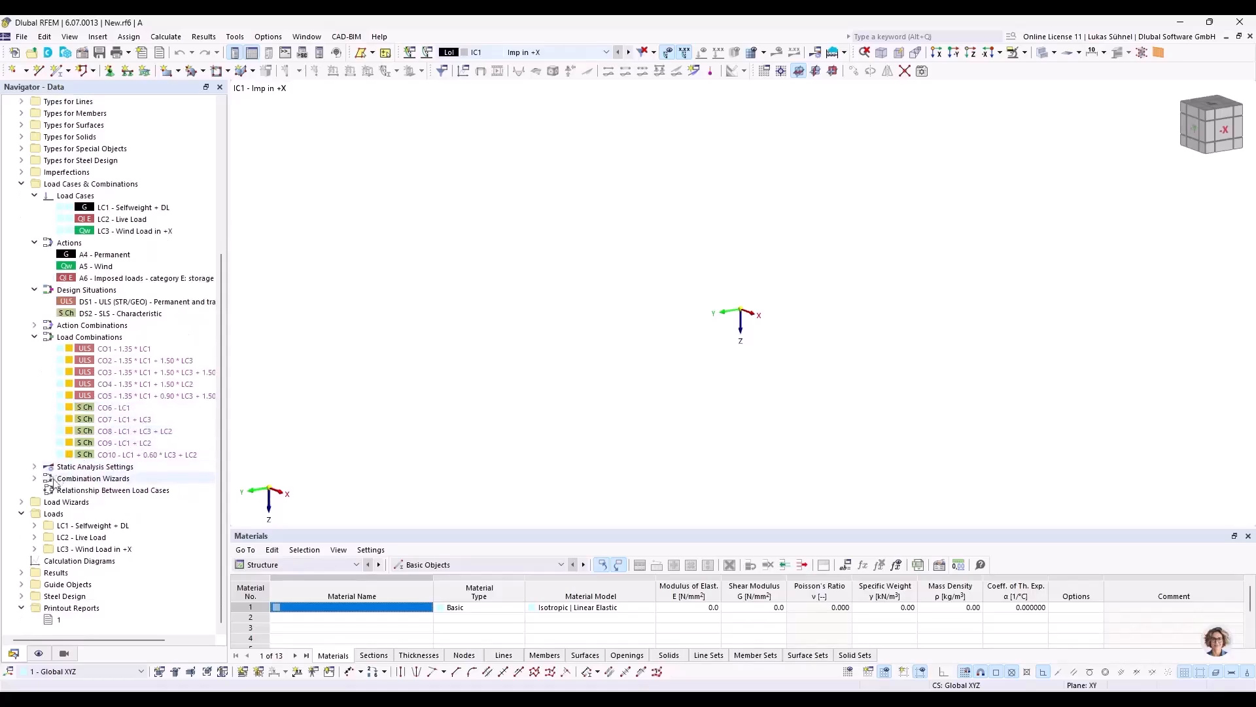
pyautogui.click(66, 622)
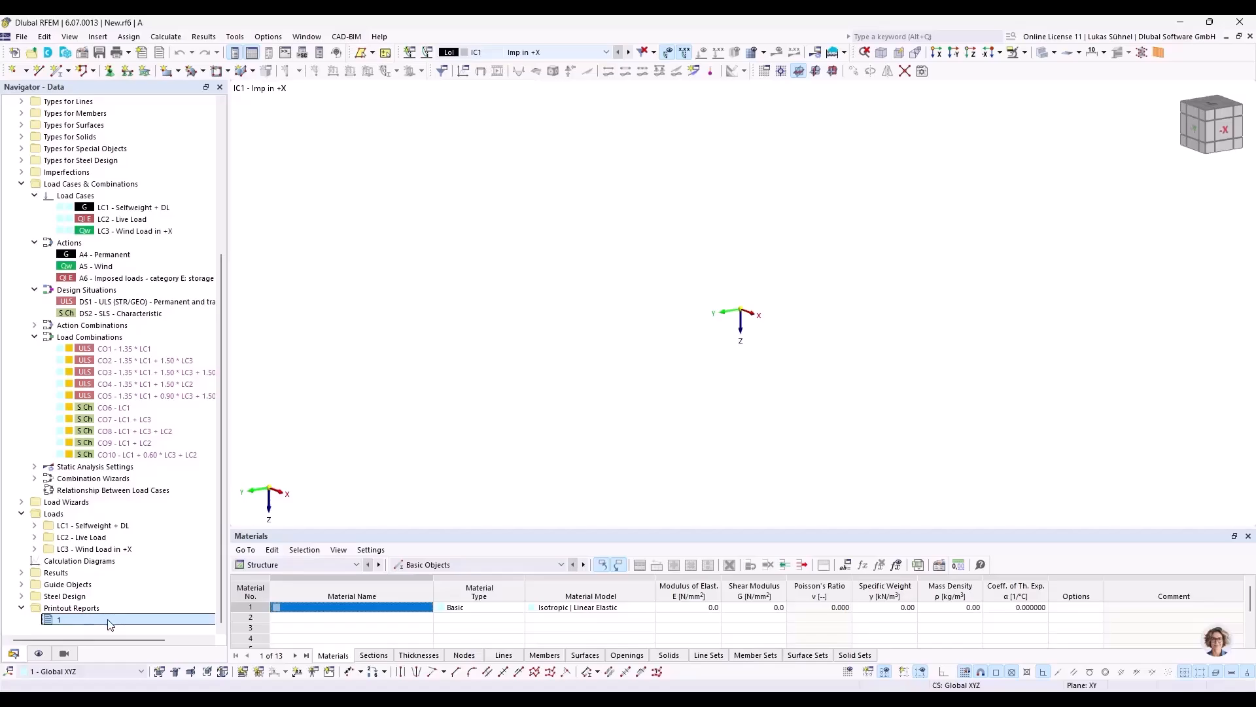
pyautogui.scroll(6, 96, 424)
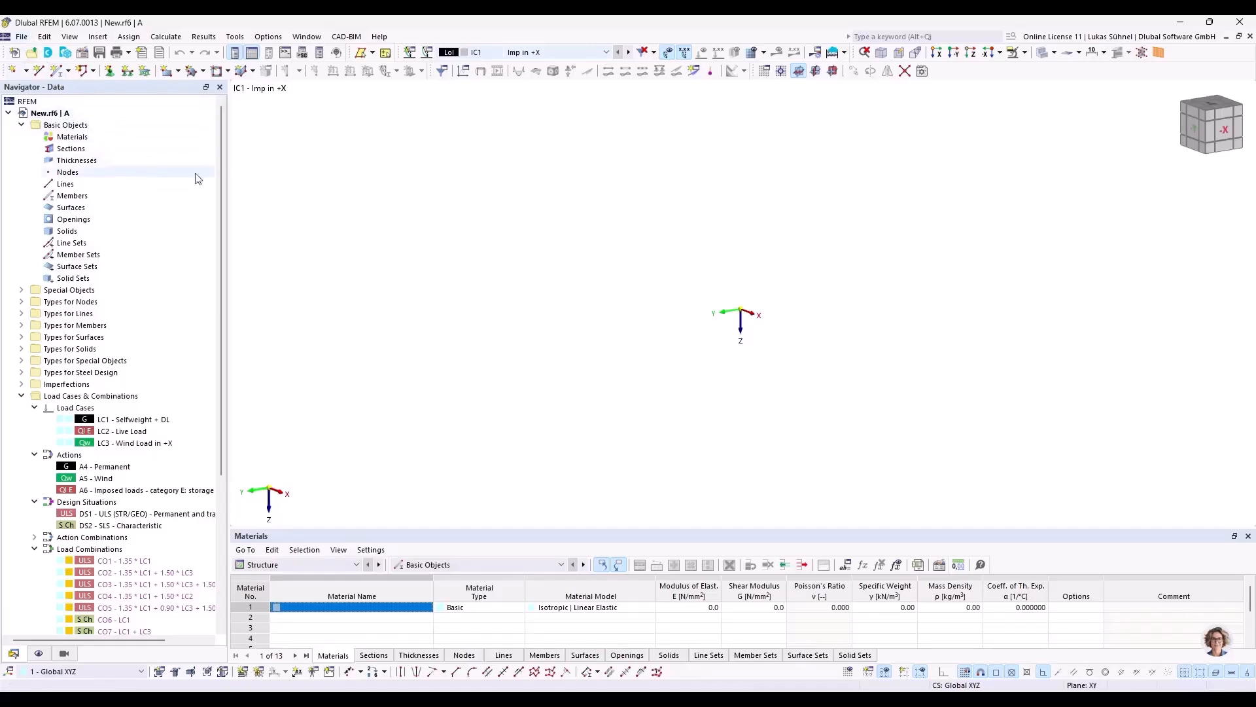
# Close the model New in RFEM and return to the Templates & Design Add-ons definition in Grasshopper
pyautogui.click(1249, 37)
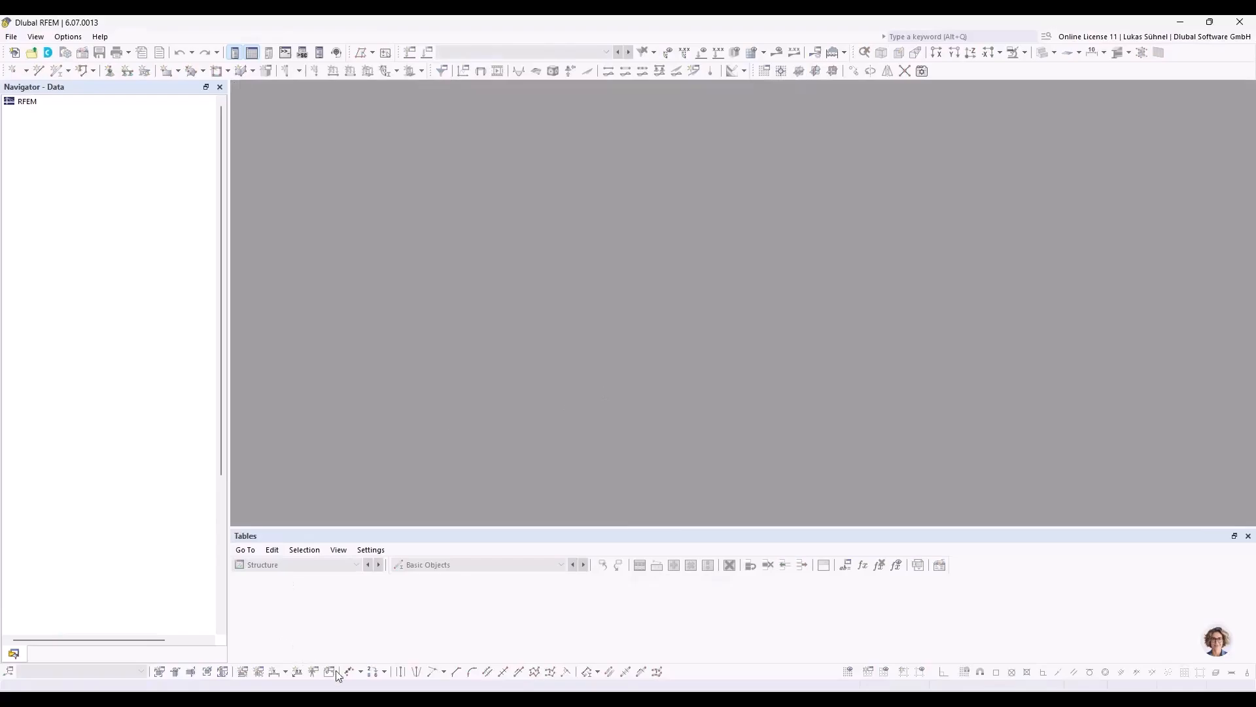
pyautogui.click(284, 697)
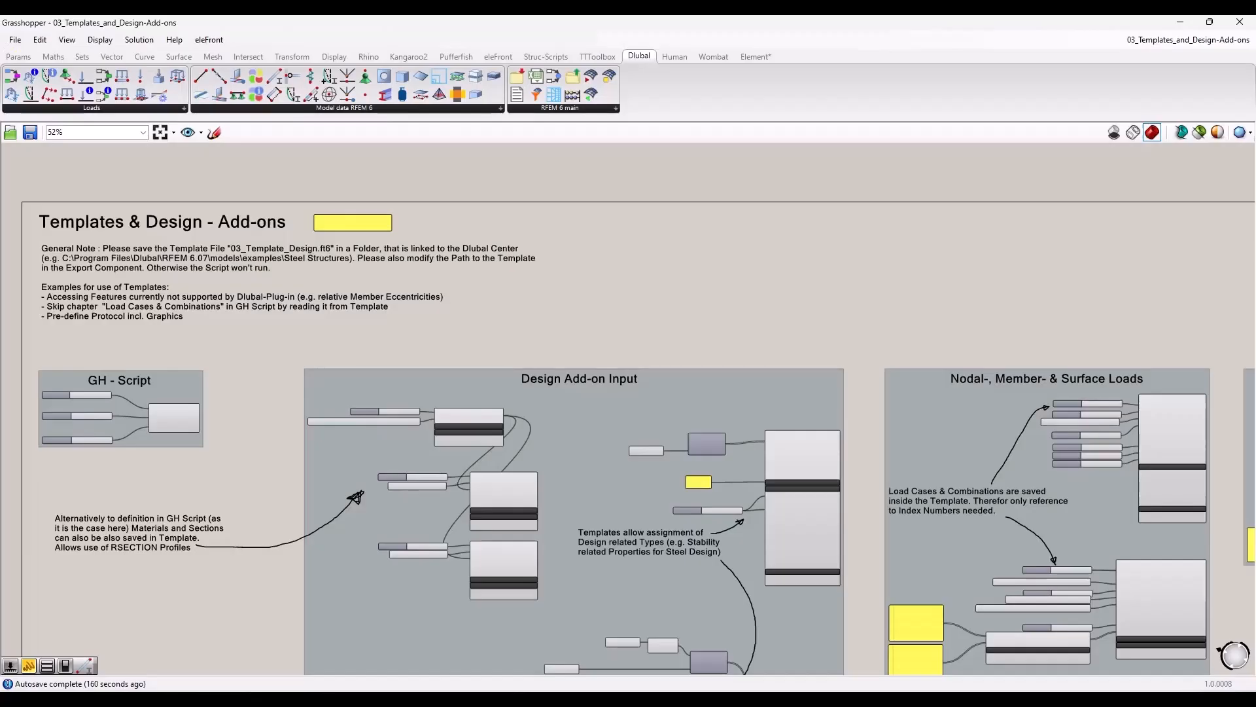
# Examine the template path panel feeding Use Template and the Boolean toggle feeding Overwrite in the Export group
pyautogui.scroll(-6, 129, 339)
pyautogui.scroll(10, 580, 418)
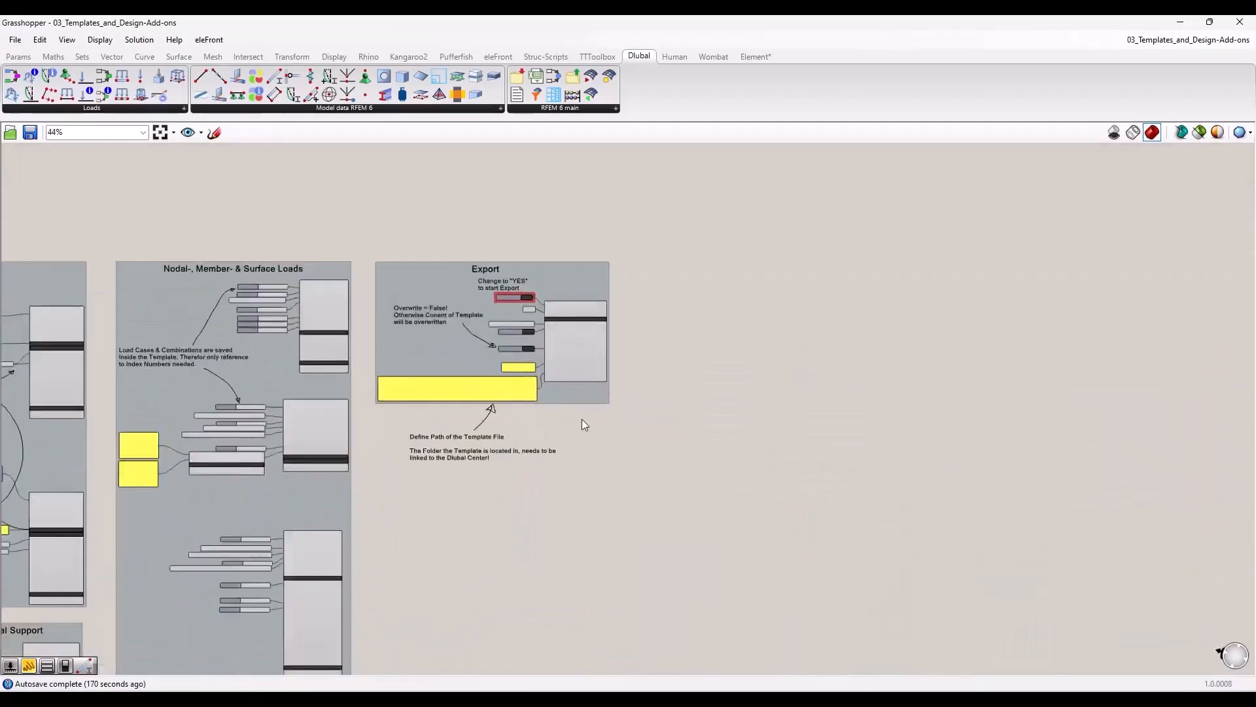
pyautogui.scroll(2, 456, 391)
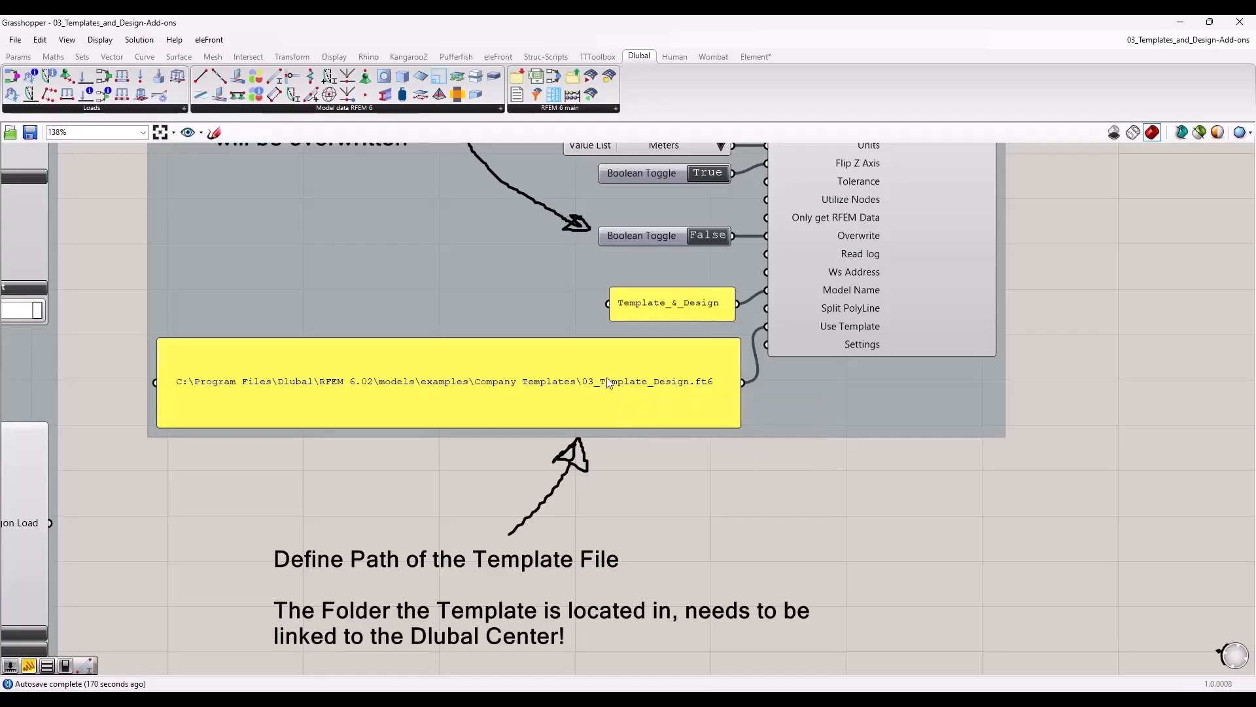
pyautogui.moveTo(612, 476); pyautogui.dragTo(550, 592, button='right')
pyautogui.scroll(-1, 590, 573)
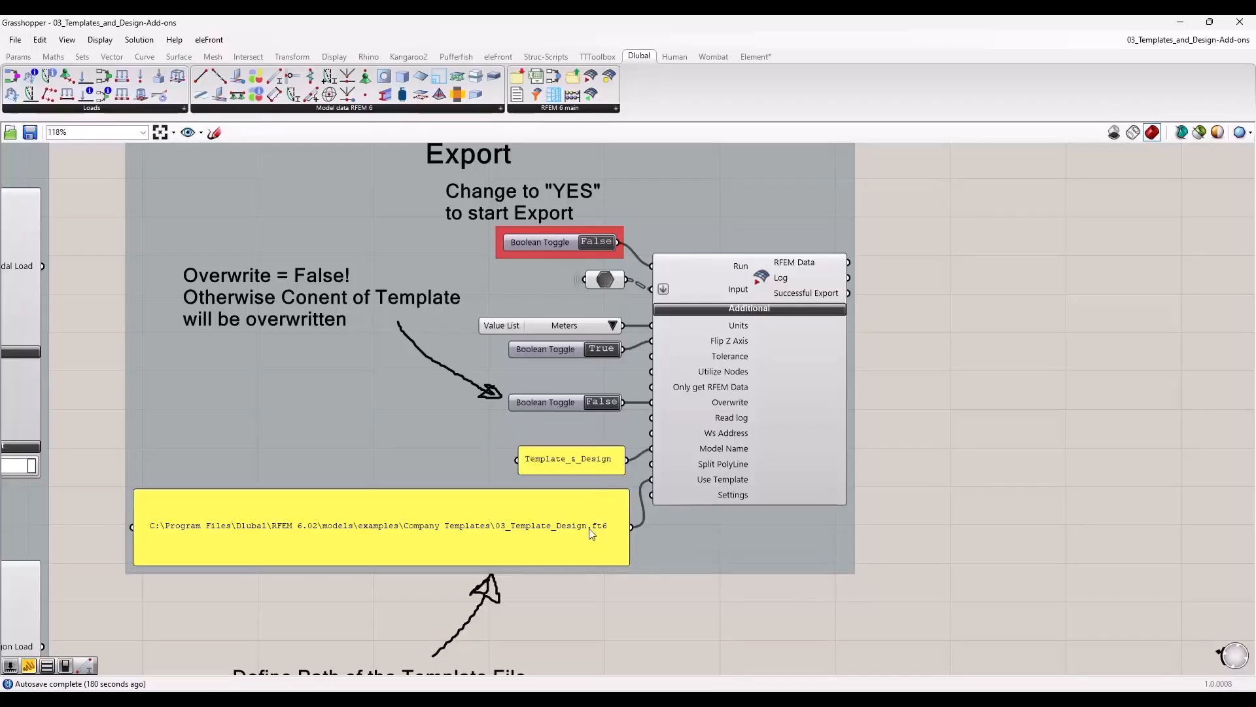
pyautogui.moveTo(716, 481)
pyautogui.click(558, 403)
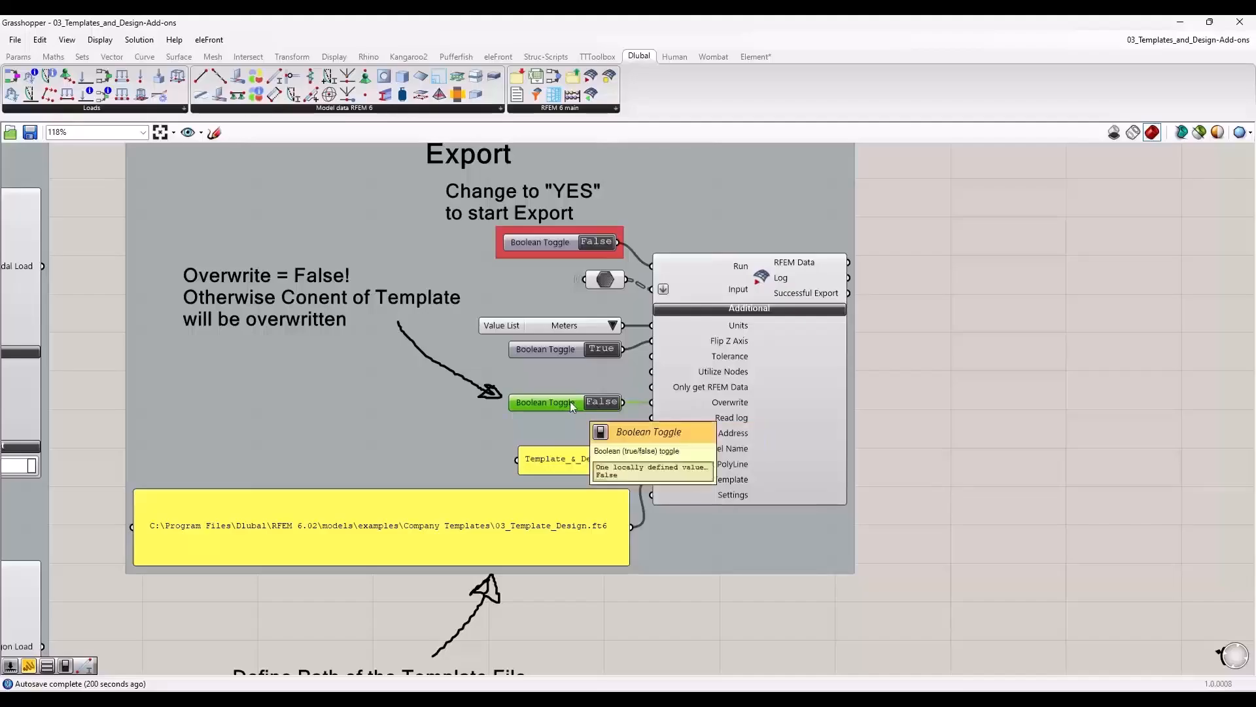
pyautogui.moveTo(685, 403)
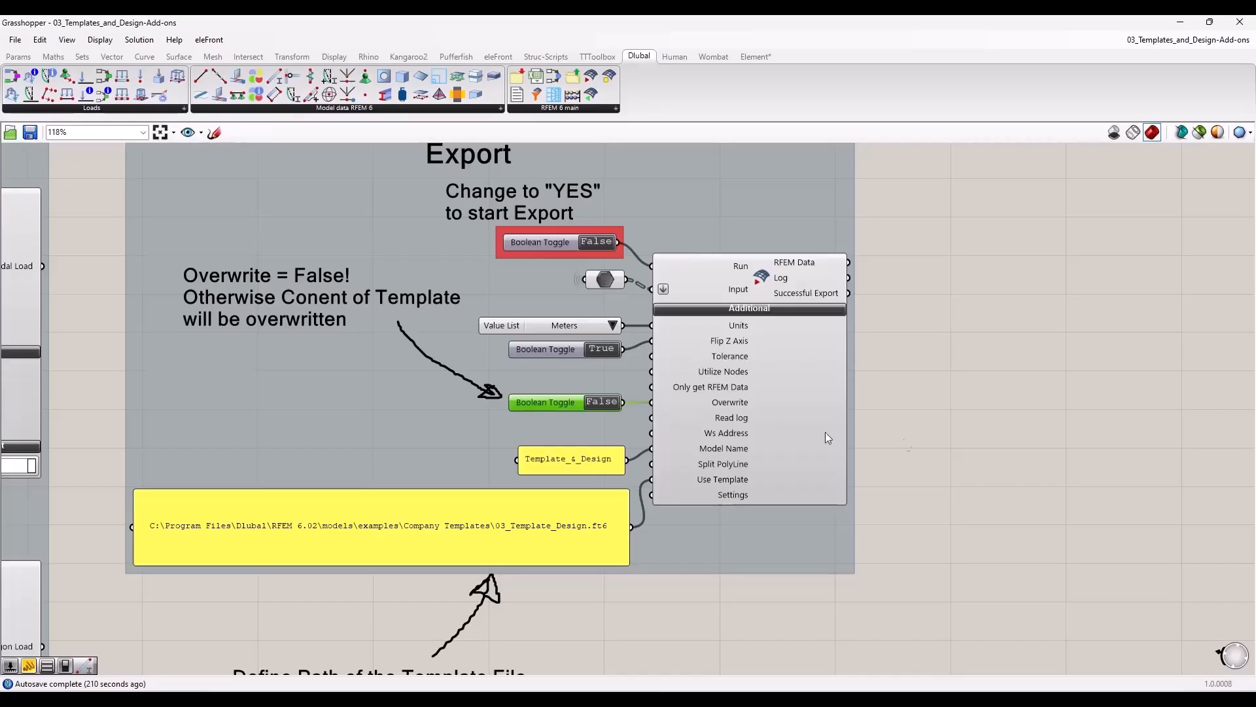
# Review the whole Templates & Design Add-ons definition, from the template notes and GH-Script to the Design Add-on Input, loads and Export groups
pyautogui.scroll(-5, 874, 484)
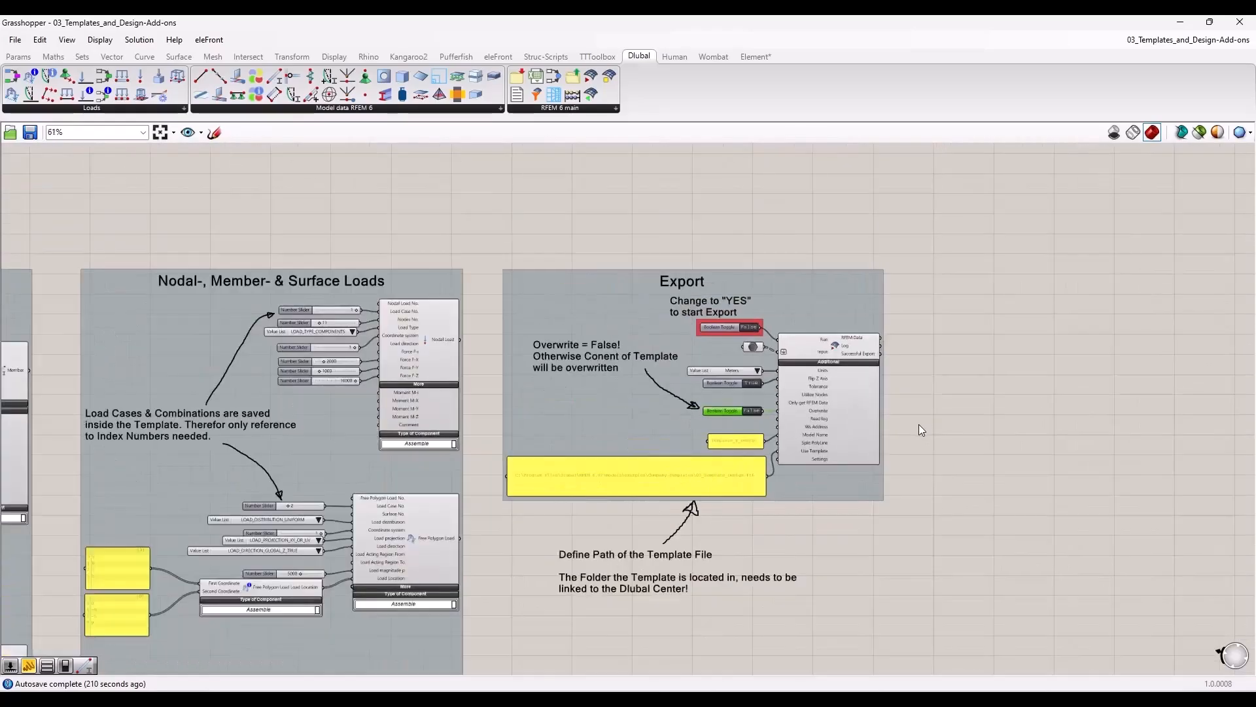
pyautogui.scroll(-3, 922, 420)
pyautogui.moveTo(787, 570); pyautogui.dragTo(797, 429, button='right')
pyautogui.scroll(2, 468, 309)
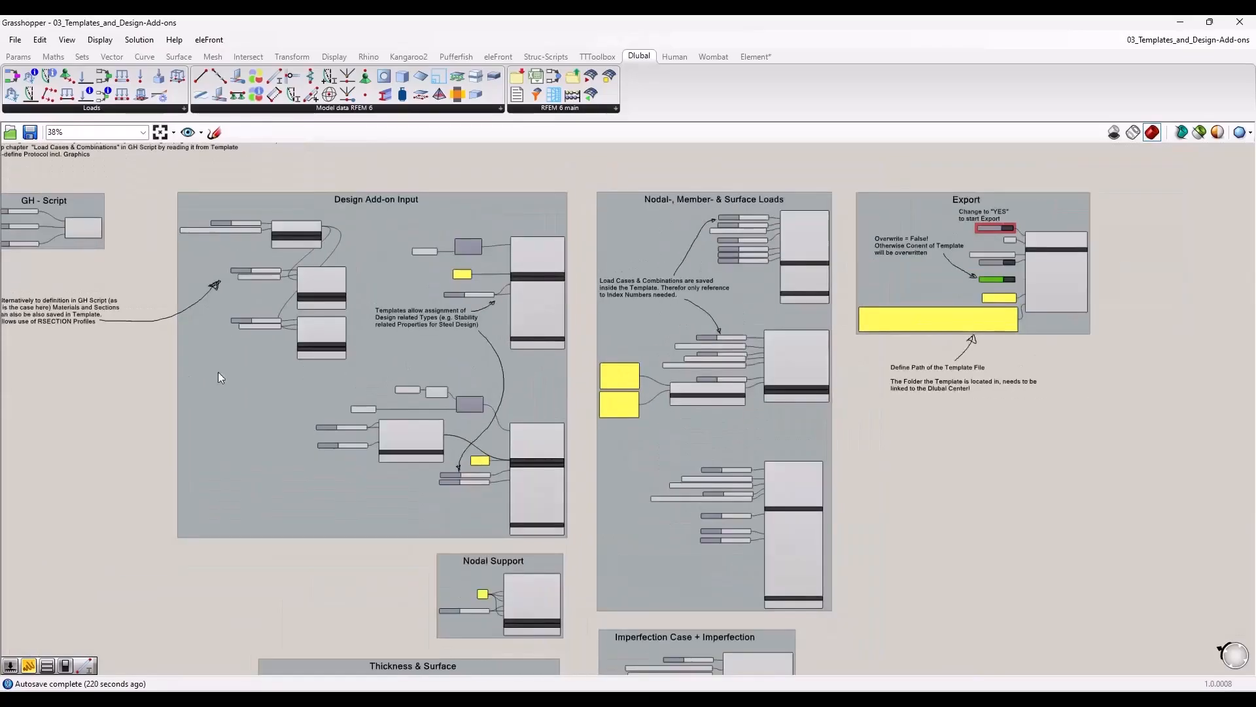
pyautogui.moveTo(73, 382); pyautogui.dragTo(173, 411, button='right')
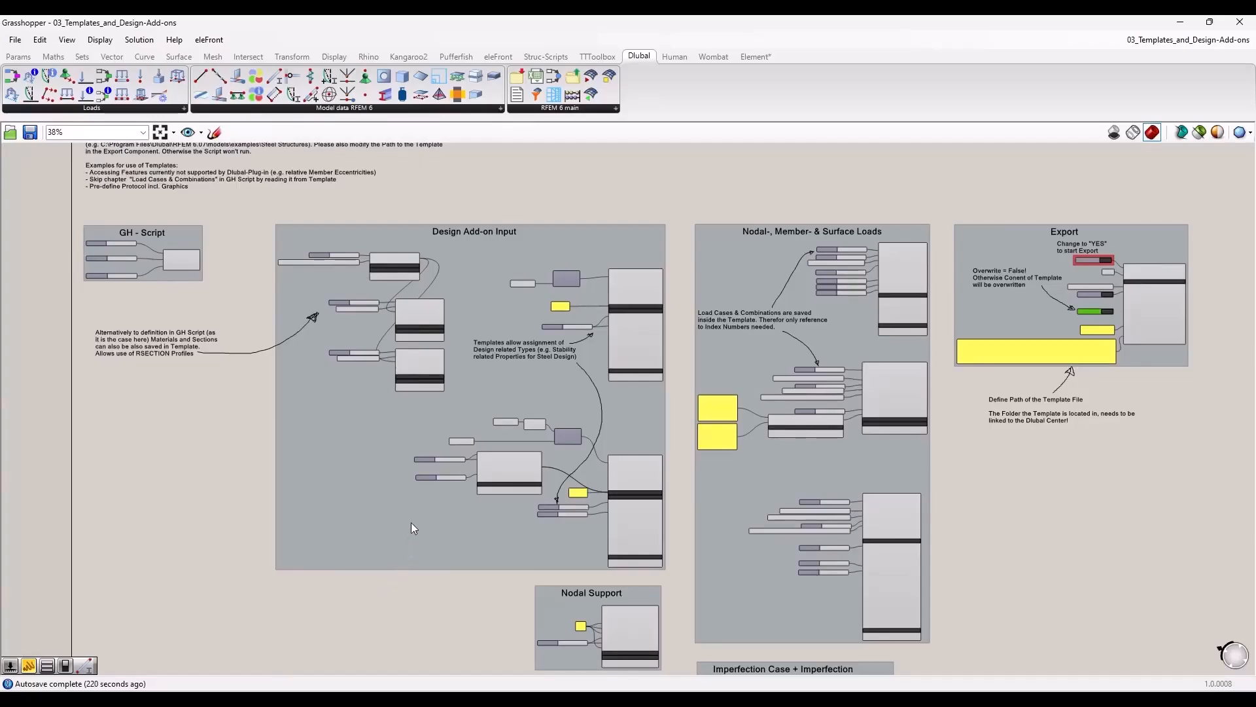
pyautogui.moveTo(941, 211); pyautogui.dragTo(722, 257, button='right')
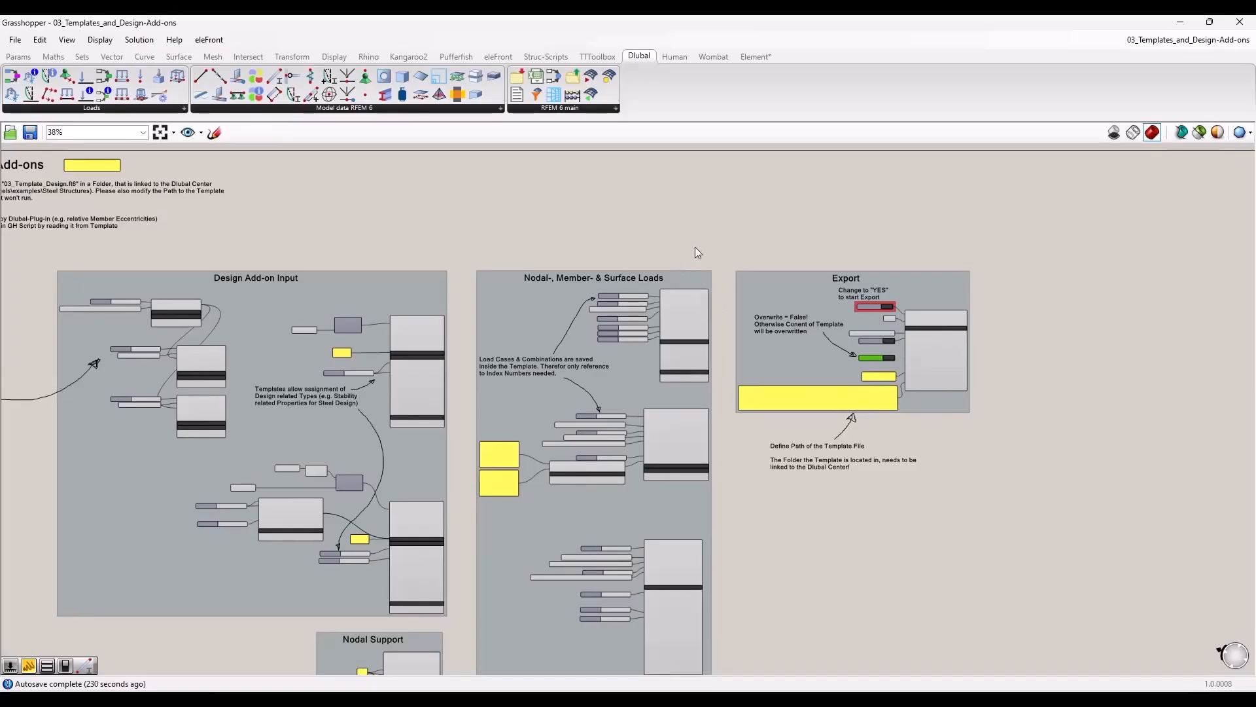
pyautogui.scroll(-2, 686, 238)
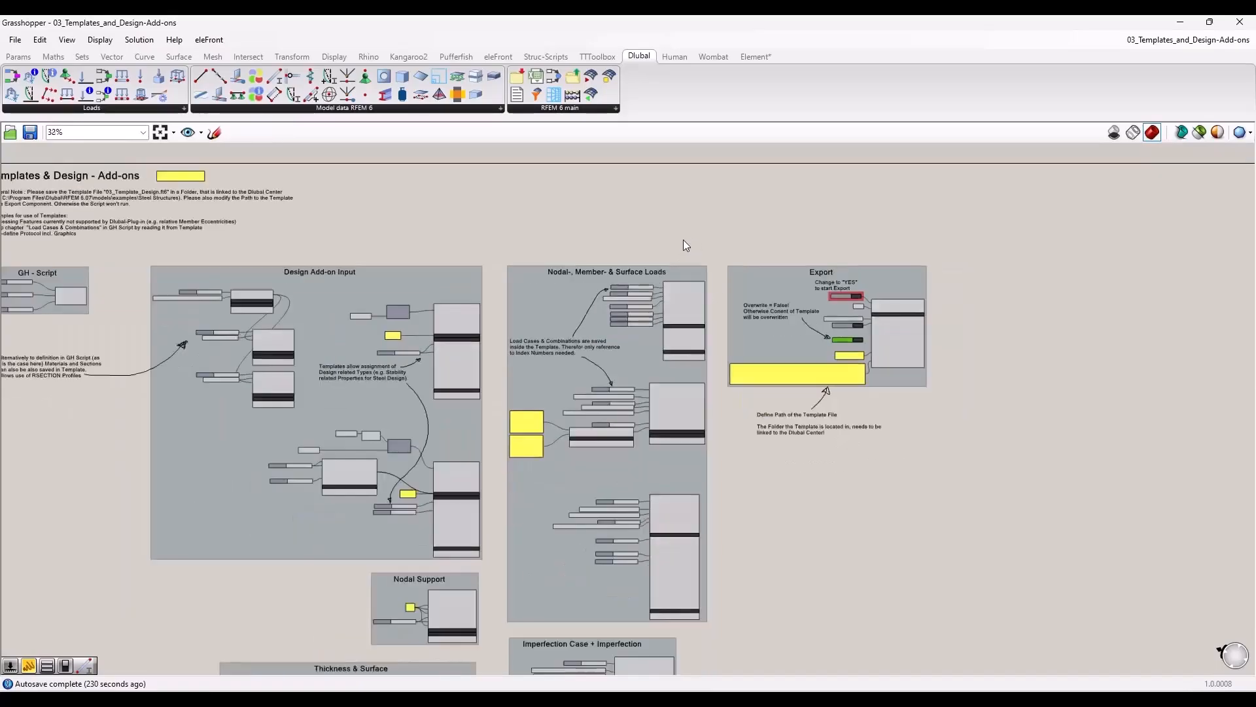
pyautogui.moveTo(526, 255); pyautogui.dragTo(477, 216, button='right')
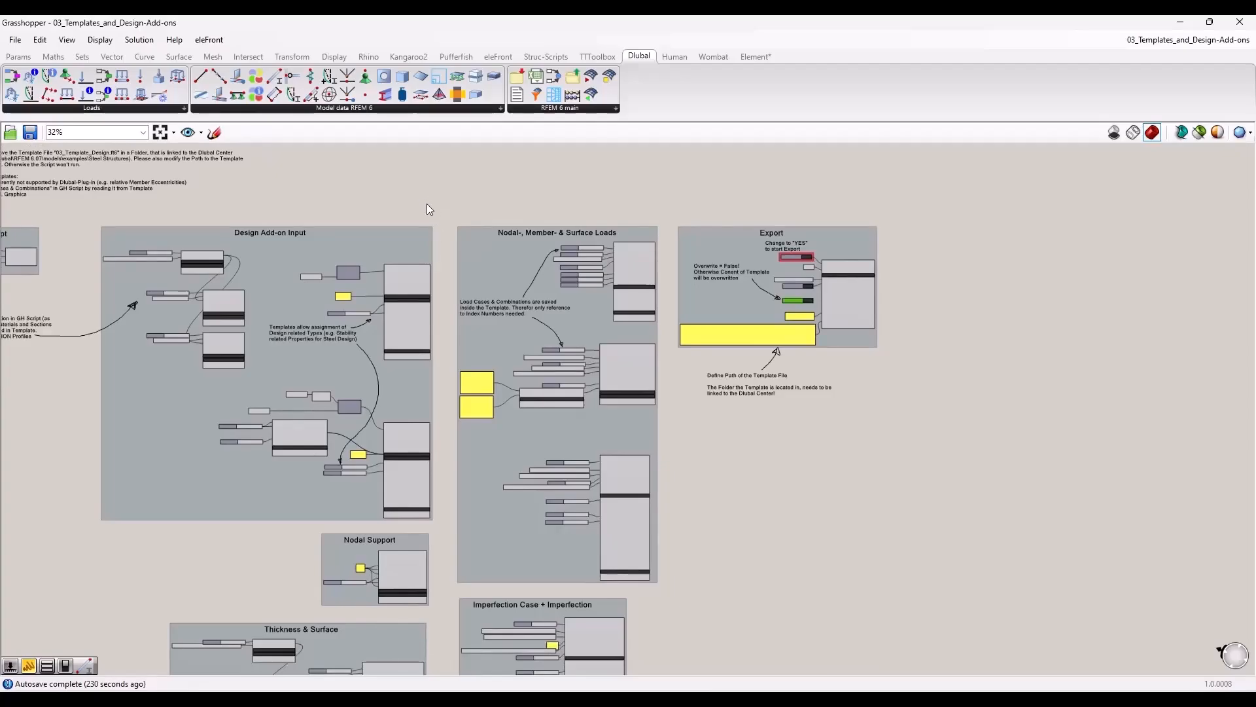
pyautogui.scroll(-1, 432, 203)
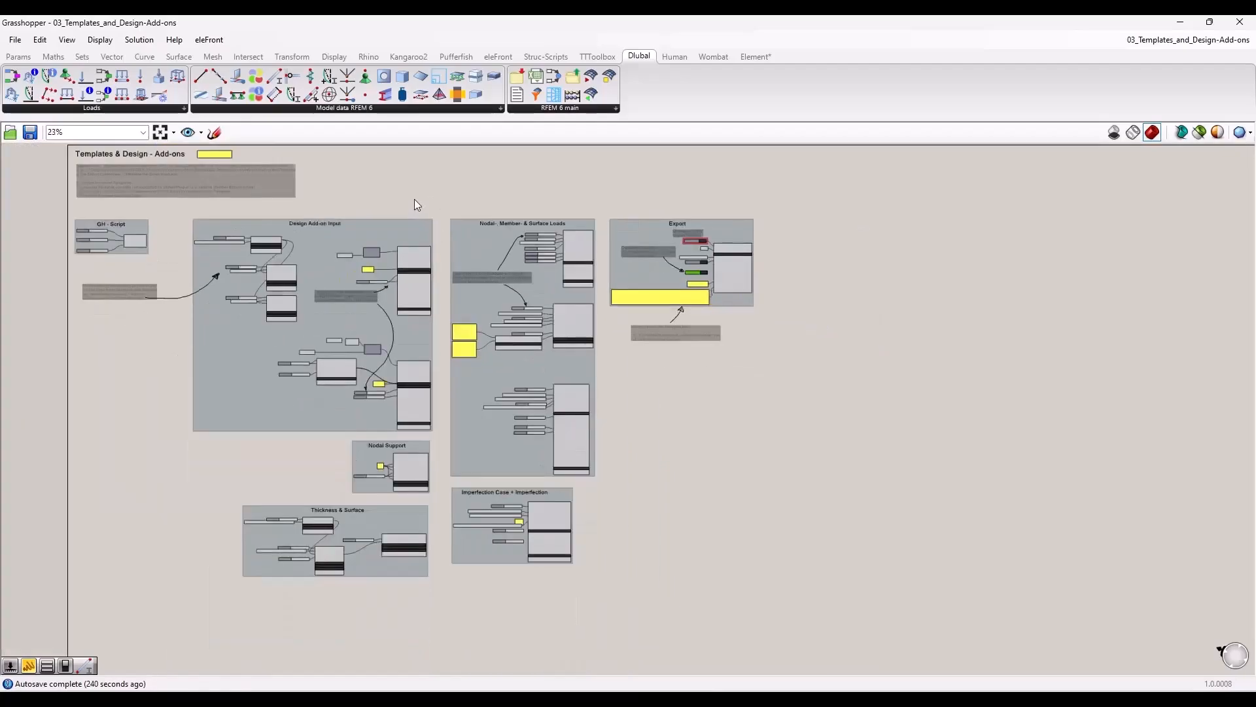
pyautogui.moveTo(401, 195); pyautogui.dragTo(435, 197)
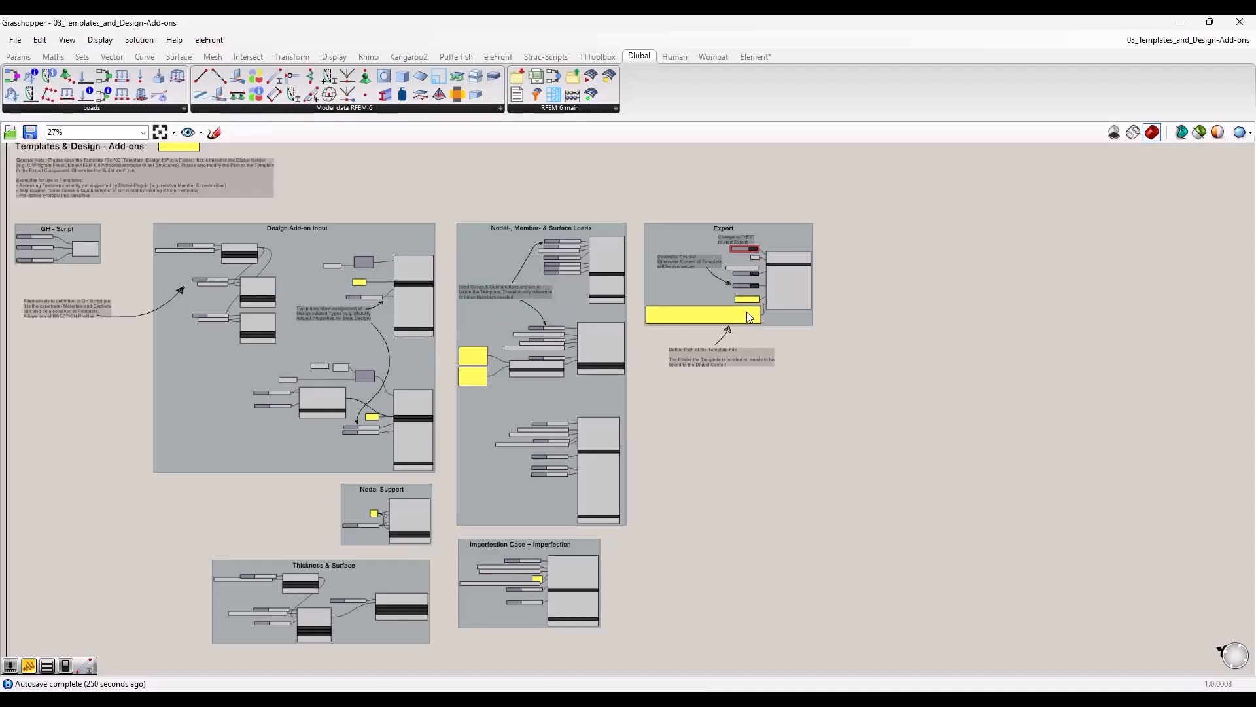
# Examine the Nodal Load component and the number slider that references the template's load case through Load Case No
pyautogui.scroll(8, 617, 229)
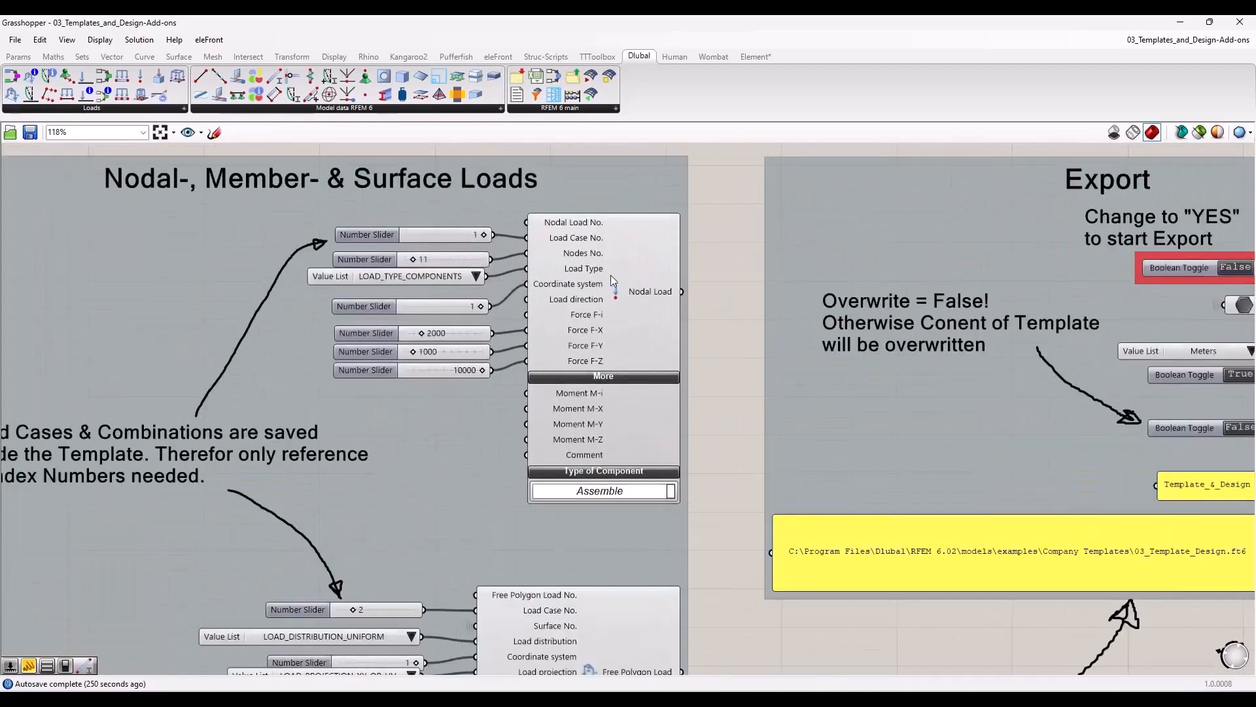
pyautogui.click(639, 298)
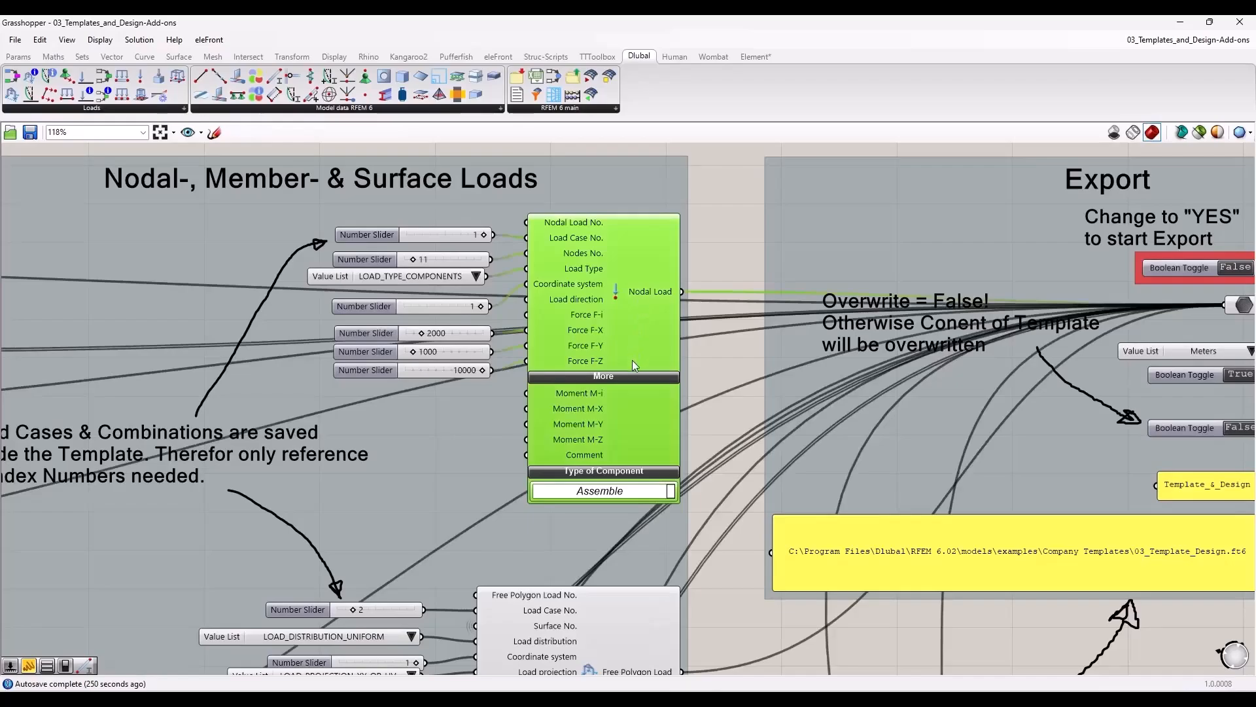
pyautogui.click(709, 263)
pyautogui.moveTo(711, 254); pyautogui.dragTo(685, 329, button='right')
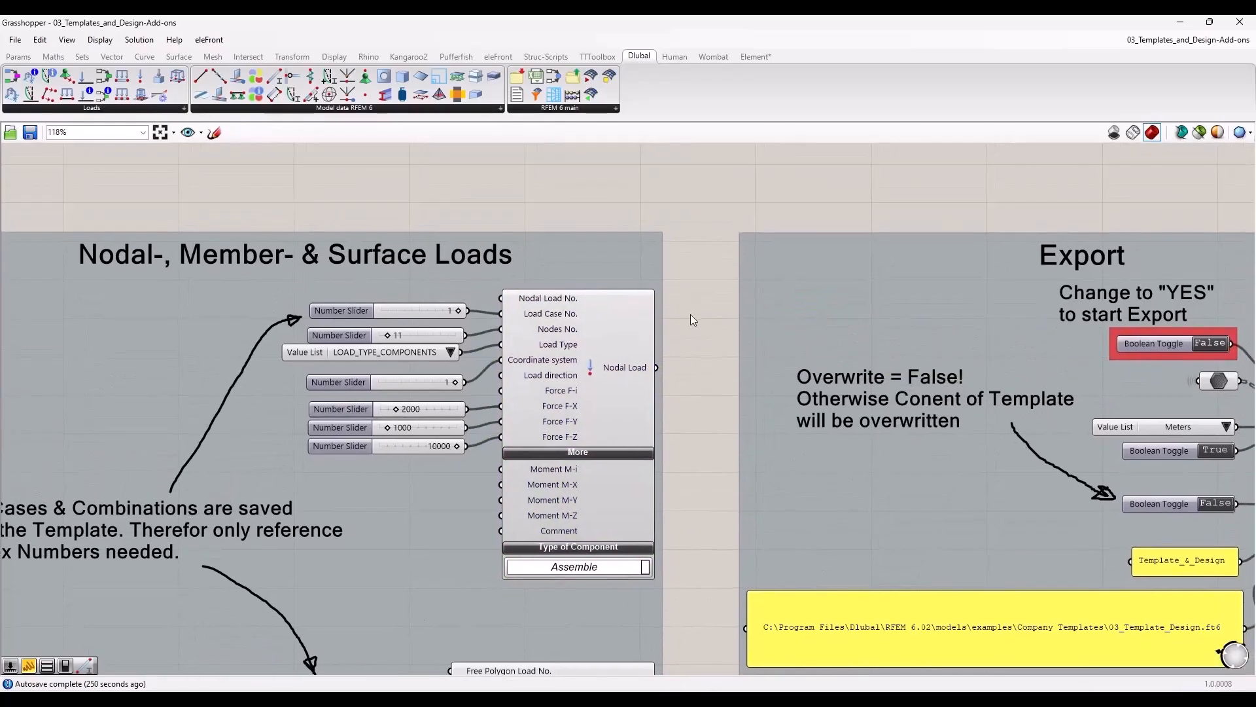
pyautogui.scroll(3, 532, 323)
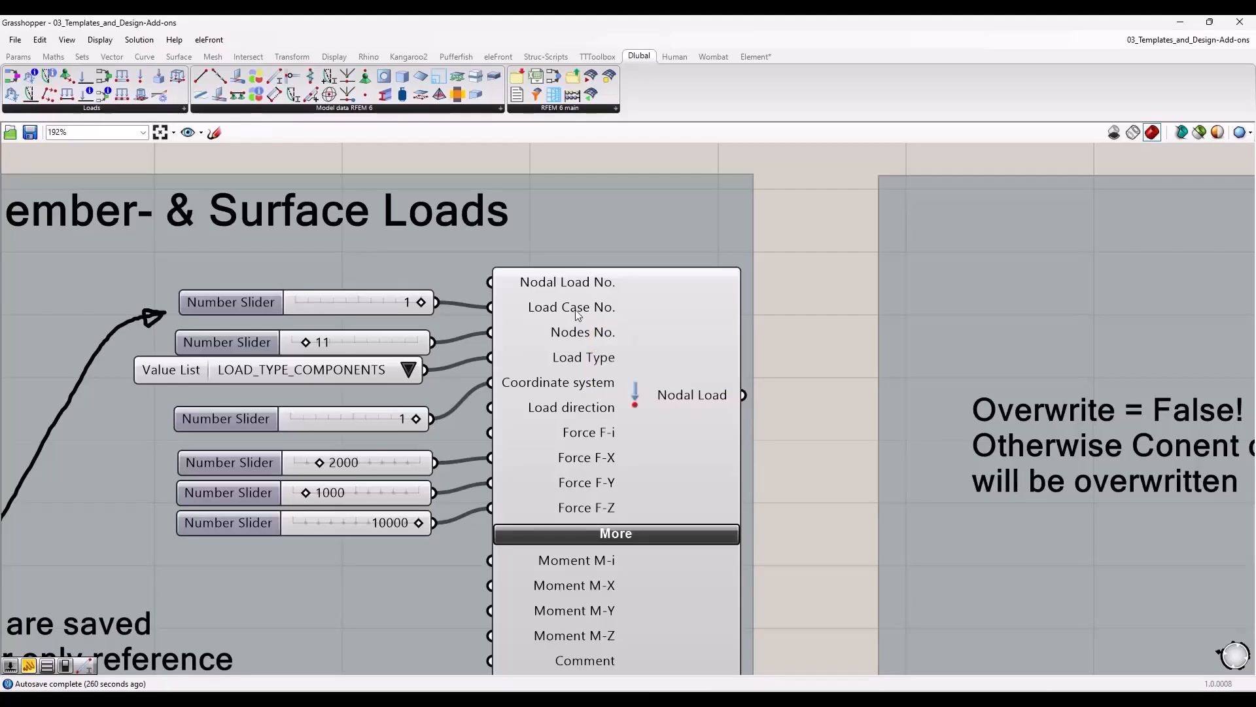
pyautogui.click(218, 301)
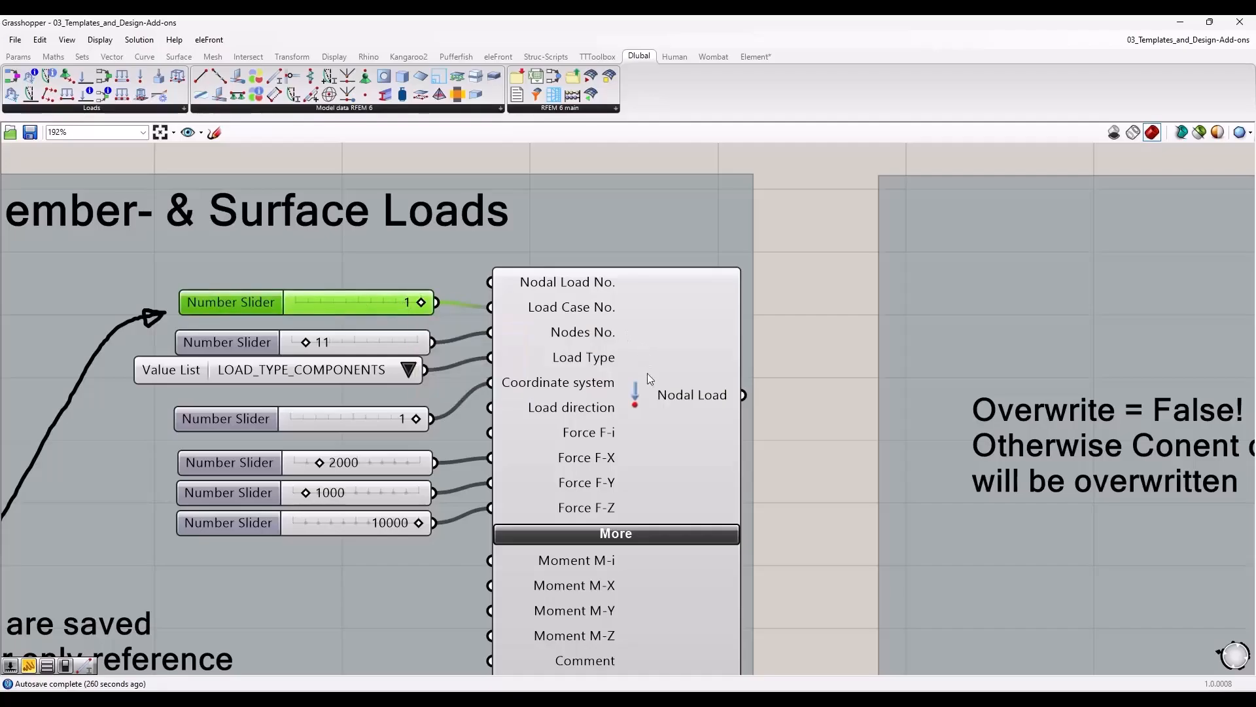
pyautogui.click(661, 396)
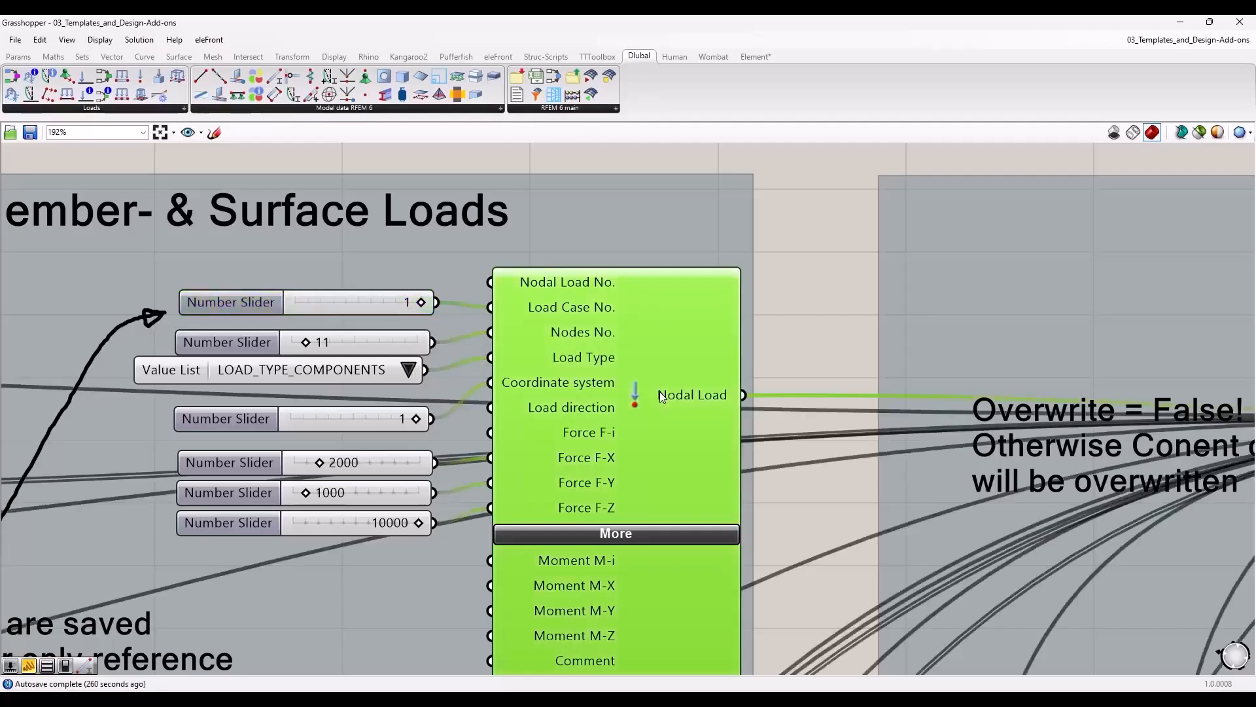
pyautogui.click(413, 167)
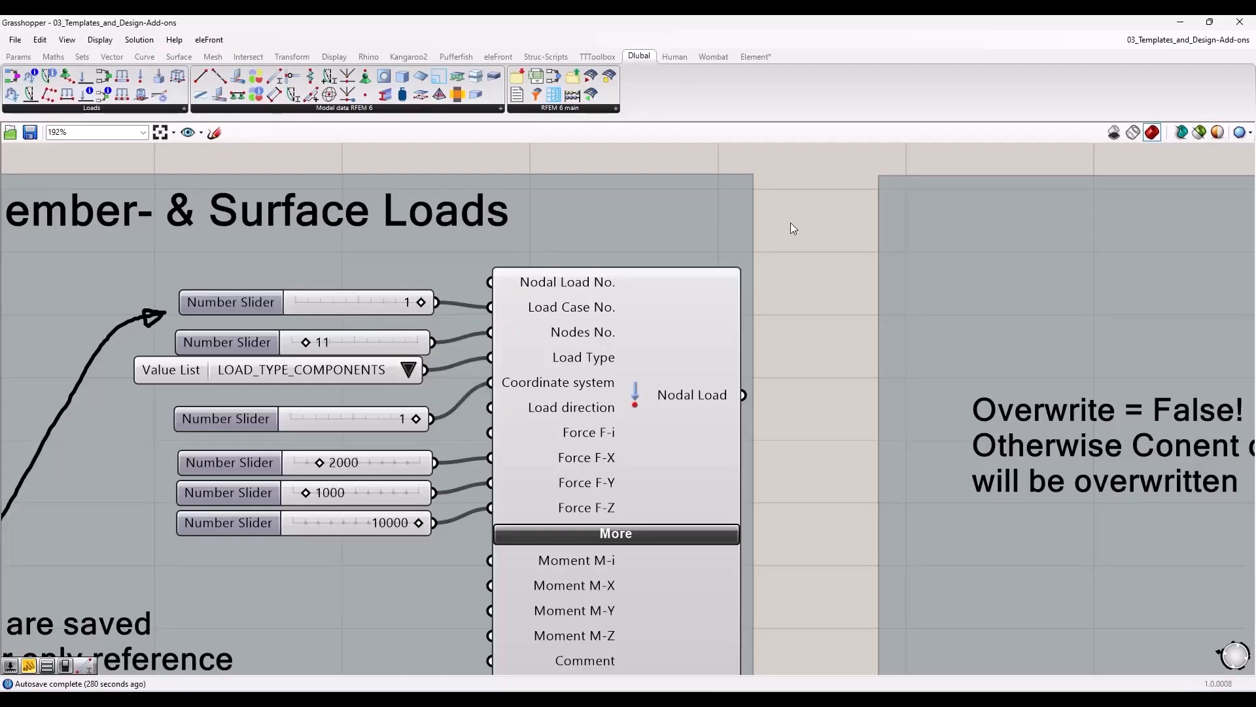
# Examine the Member Eccentricity component that feeds the Beams member in the Design Add-on Input group
pyautogui.scroll(-6, 789, 226)
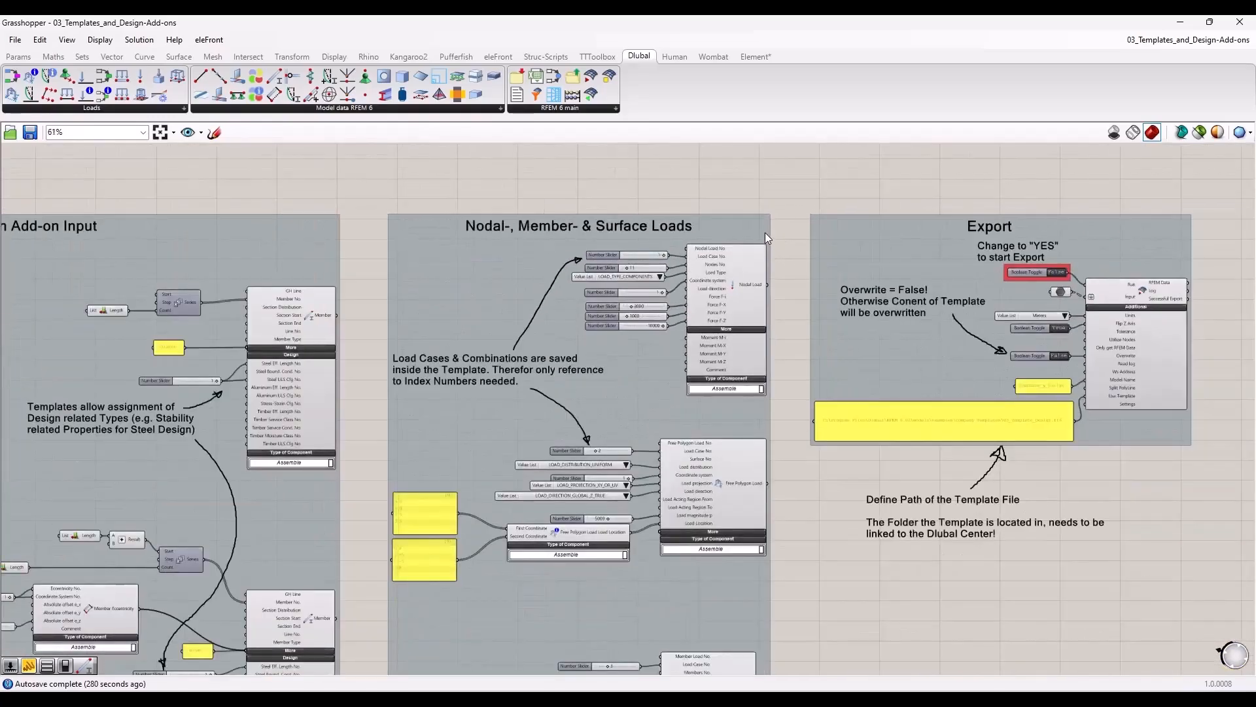
pyautogui.scroll(3, 889, 417)
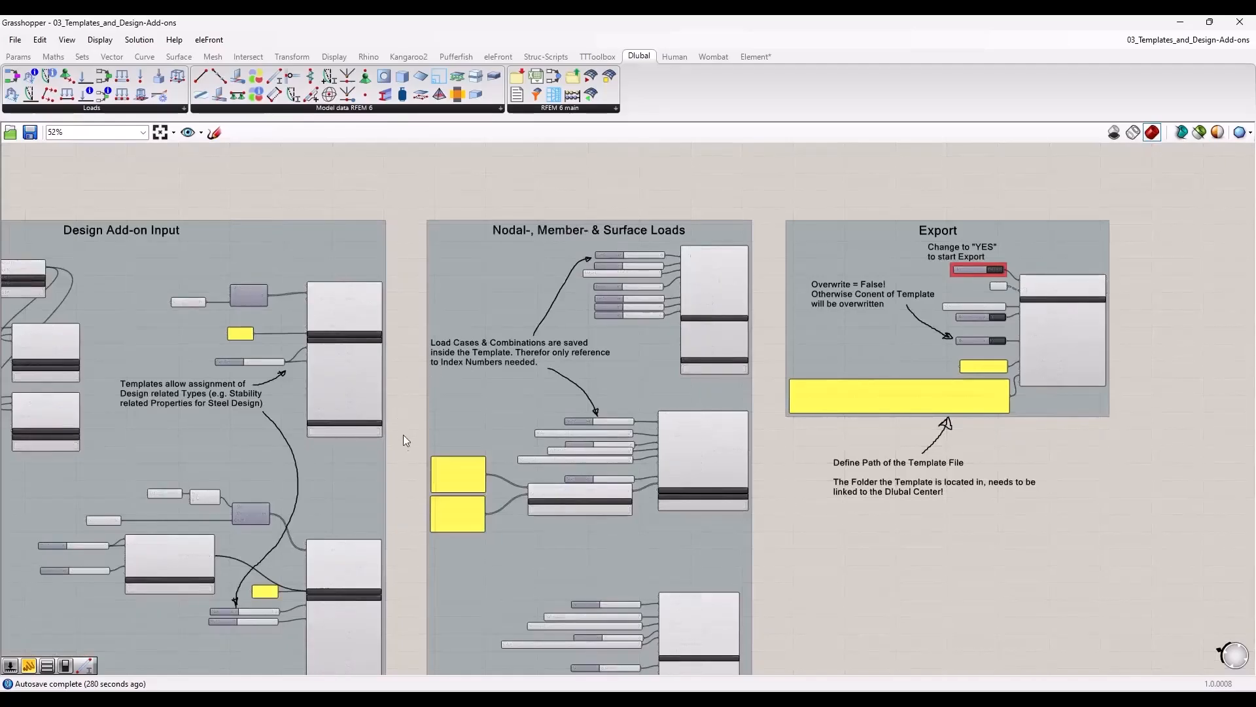
pyautogui.moveTo(393, 478); pyautogui.dragTo(665, 354, button='right')
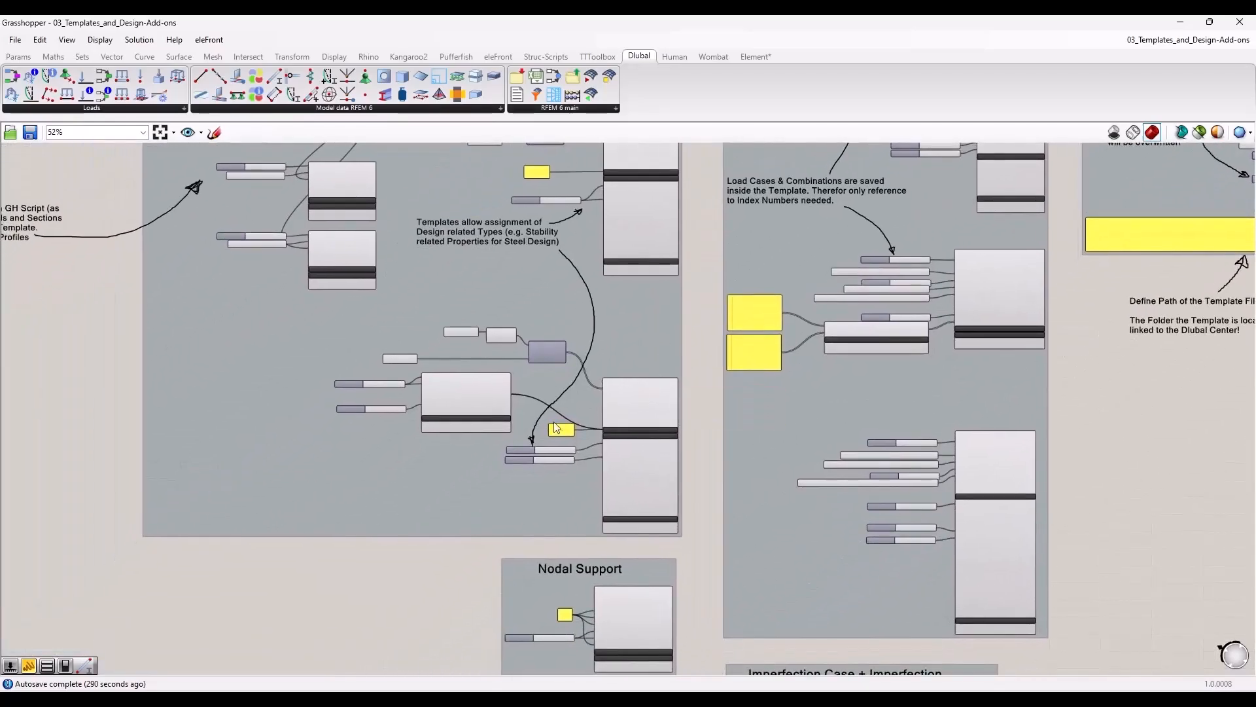
pyautogui.scroll(4, 475, 421)
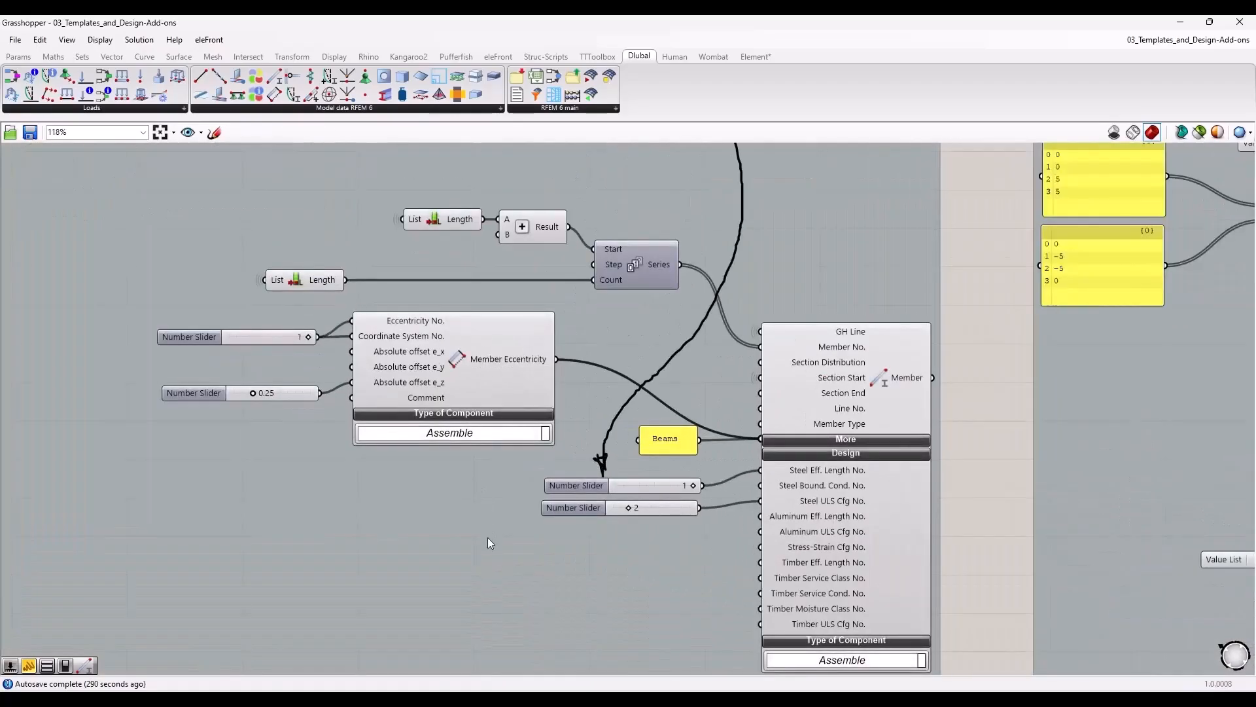
pyautogui.scroll(2, 452, 447)
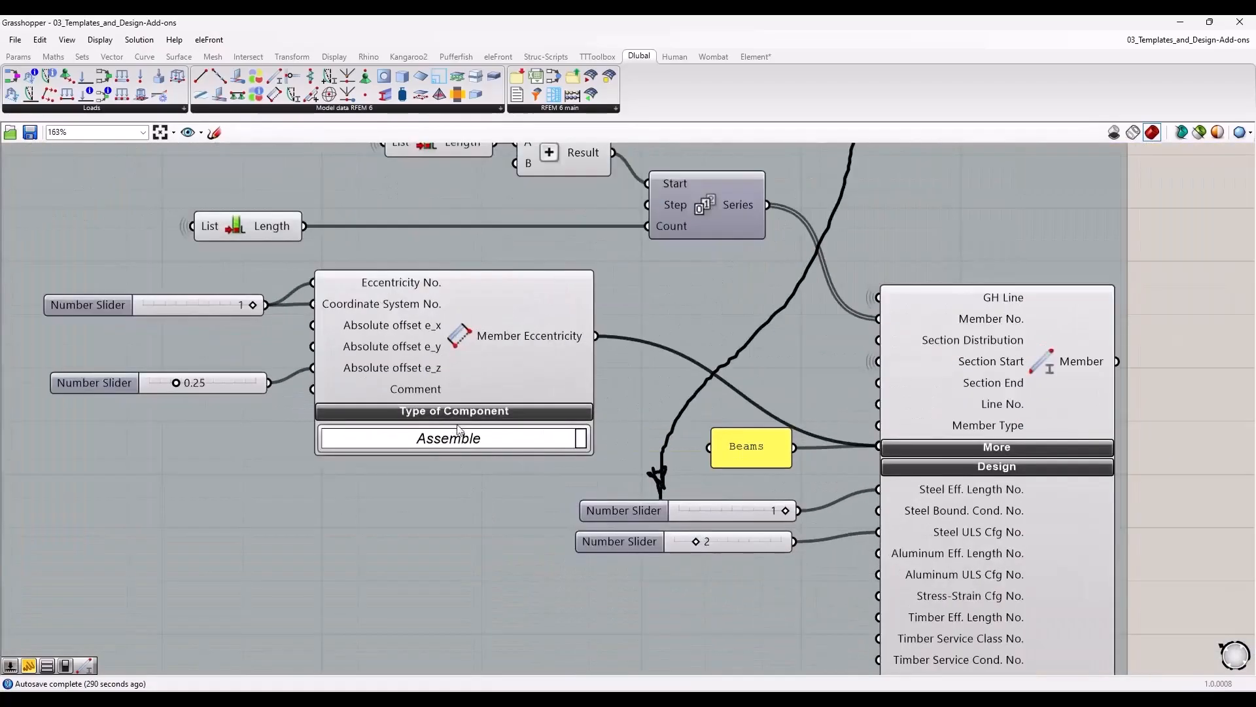
pyautogui.click(534, 339)
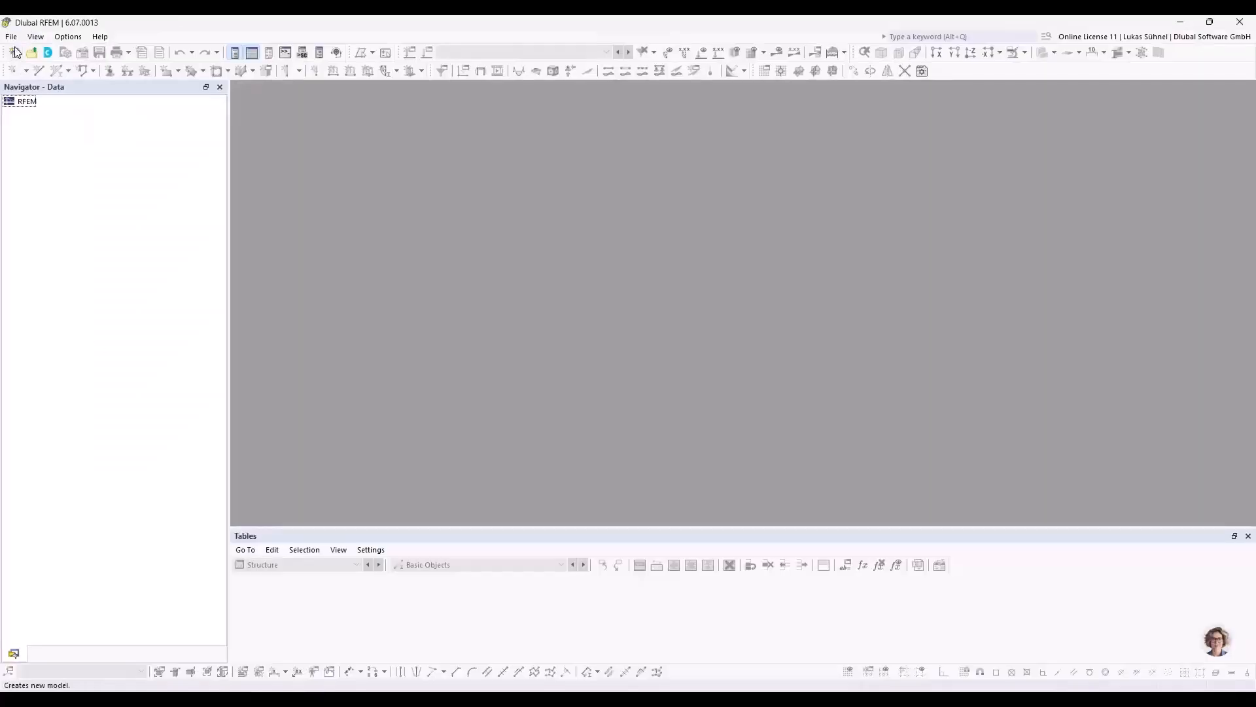
# Switch to RFEM, open the model 05_Import.rf6 and start a new member eccentricity
pyautogui.click(17, 40)
pyautogui.click(56, 136)
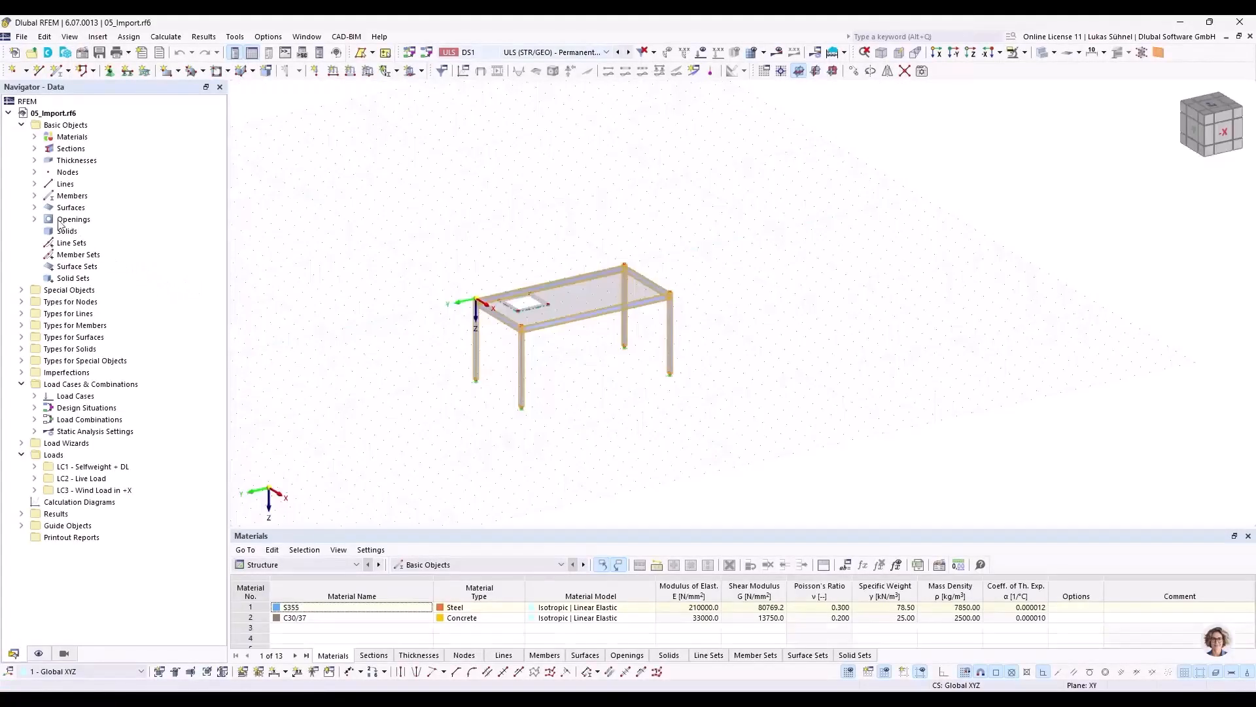
pyautogui.click(21, 325)
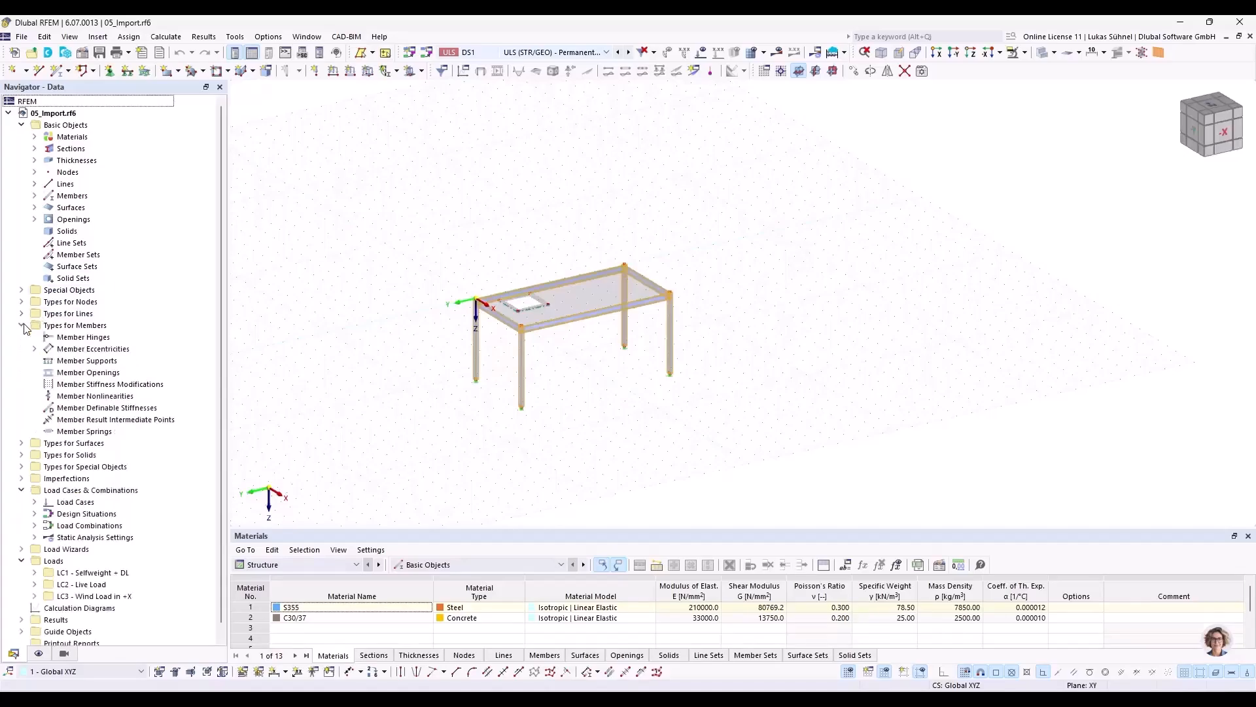
pyautogui.rightClick(74, 350)
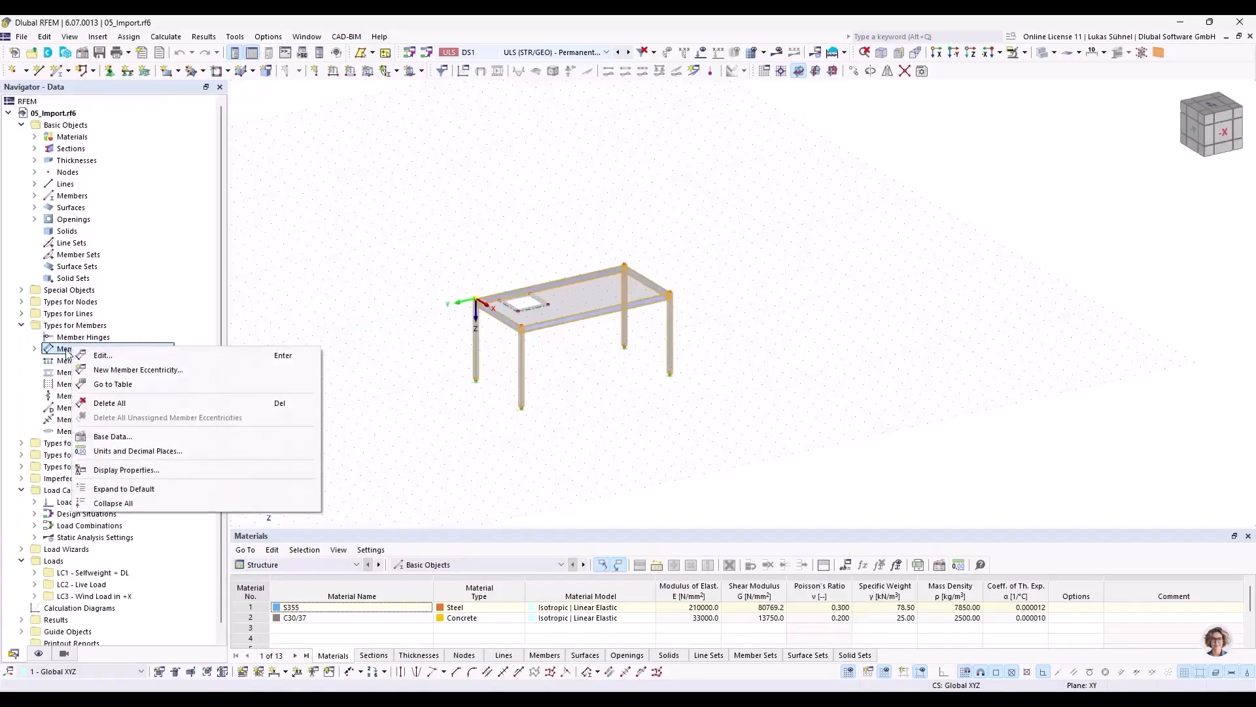
pyautogui.click(105, 368)
# Try the Absolute and Relative to Section eccentricity types, the latter with middle-top section alignment, and discard the new member eccentricity
pyautogui.click(475, 223)
pyautogui.click(458, 233)
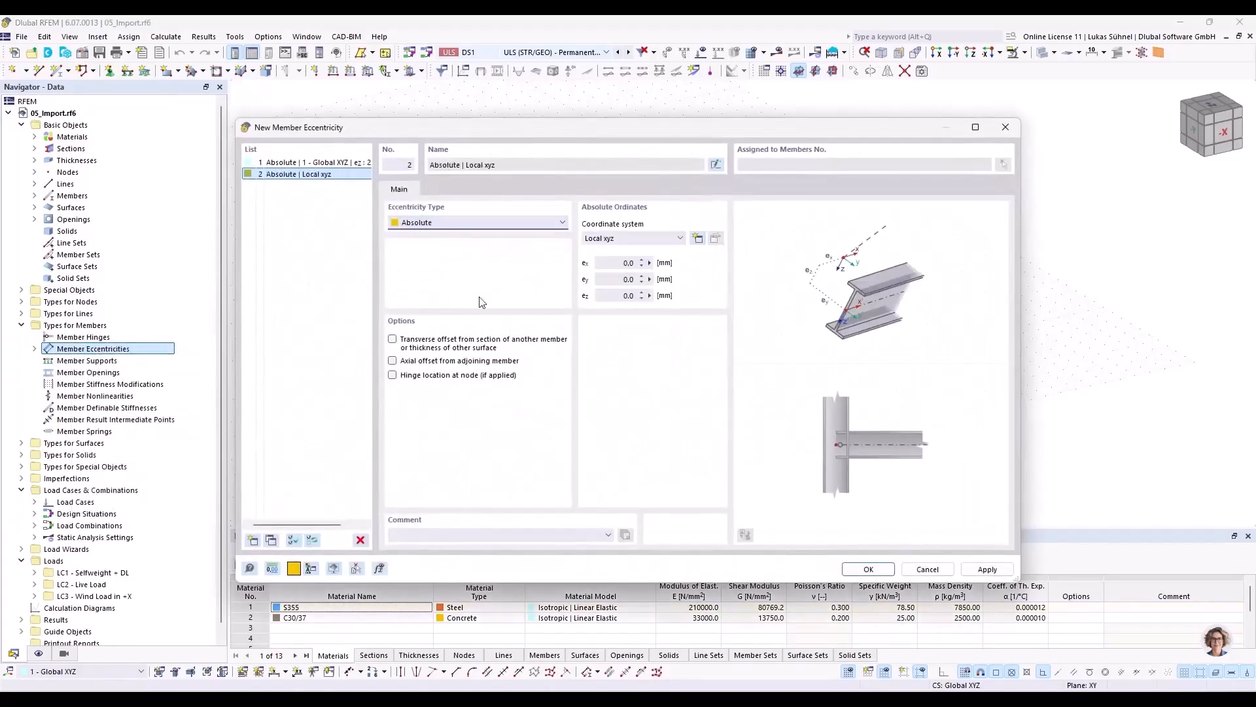
pyautogui.click(625, 263)
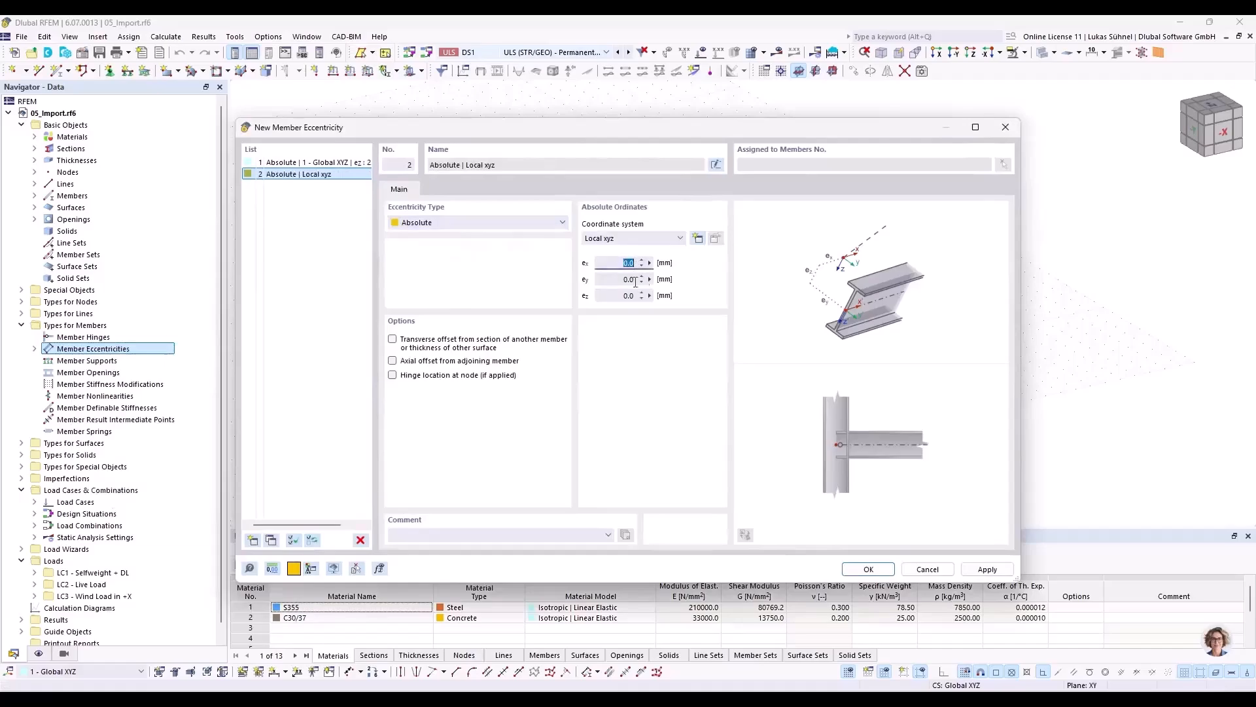
pyautogui.click(526, 226)
pyautogui.click(478, 235)
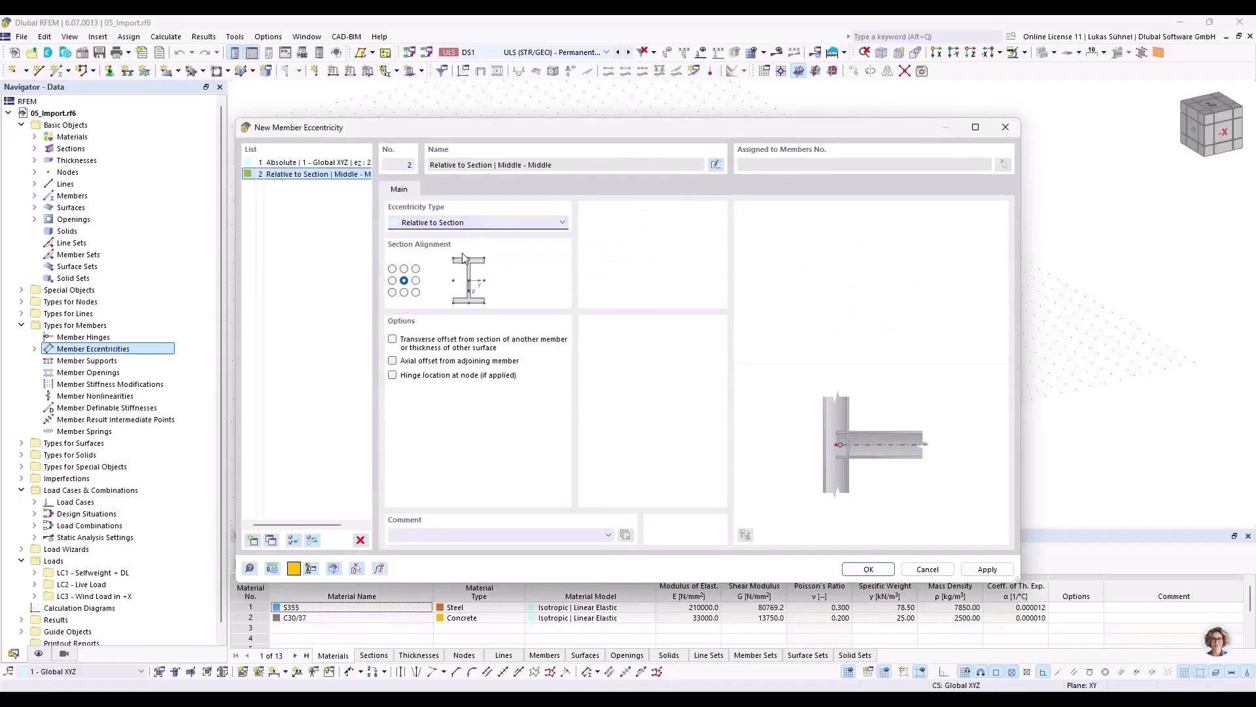
pyautogui.click(403, 269)
pyautogui.click(341, 183)
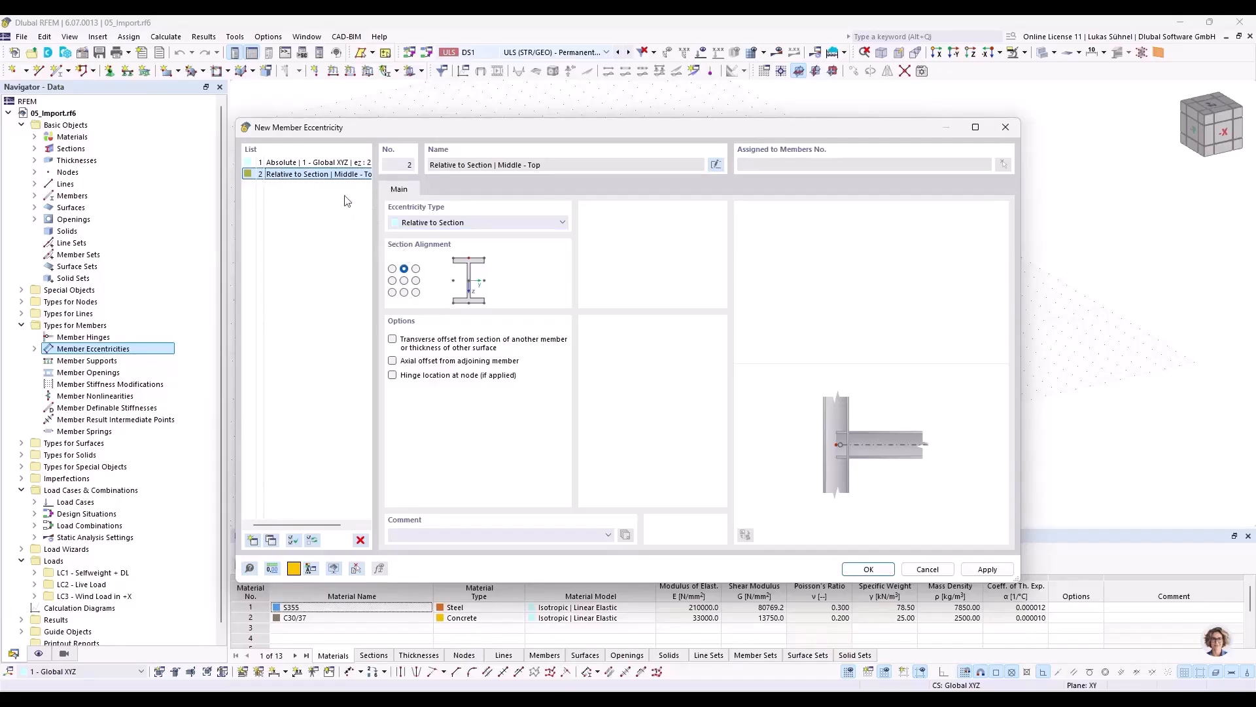
pyautogui.click(928, 570)
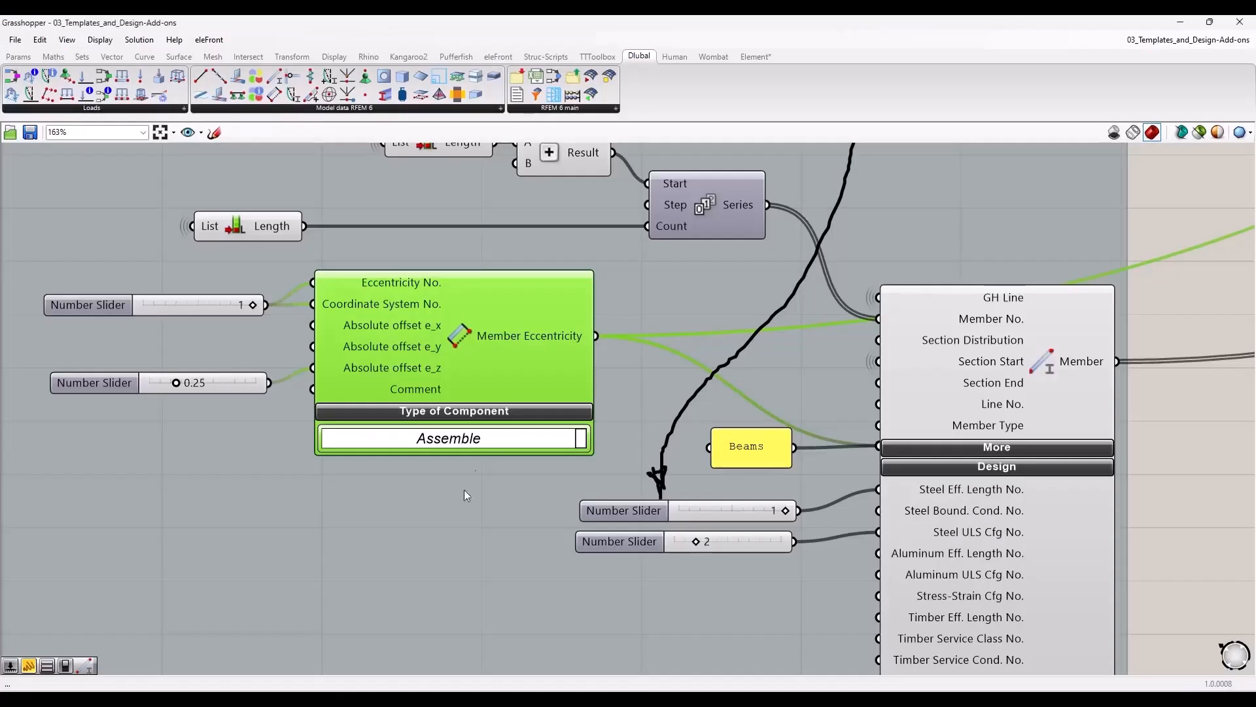
# Back in Grasshopper, examine the eccentricity connections to the beam Member's Eccentricity Start and End, and the column Member's steel design inputs
pyautogui.scroll(-1, 390, 355)
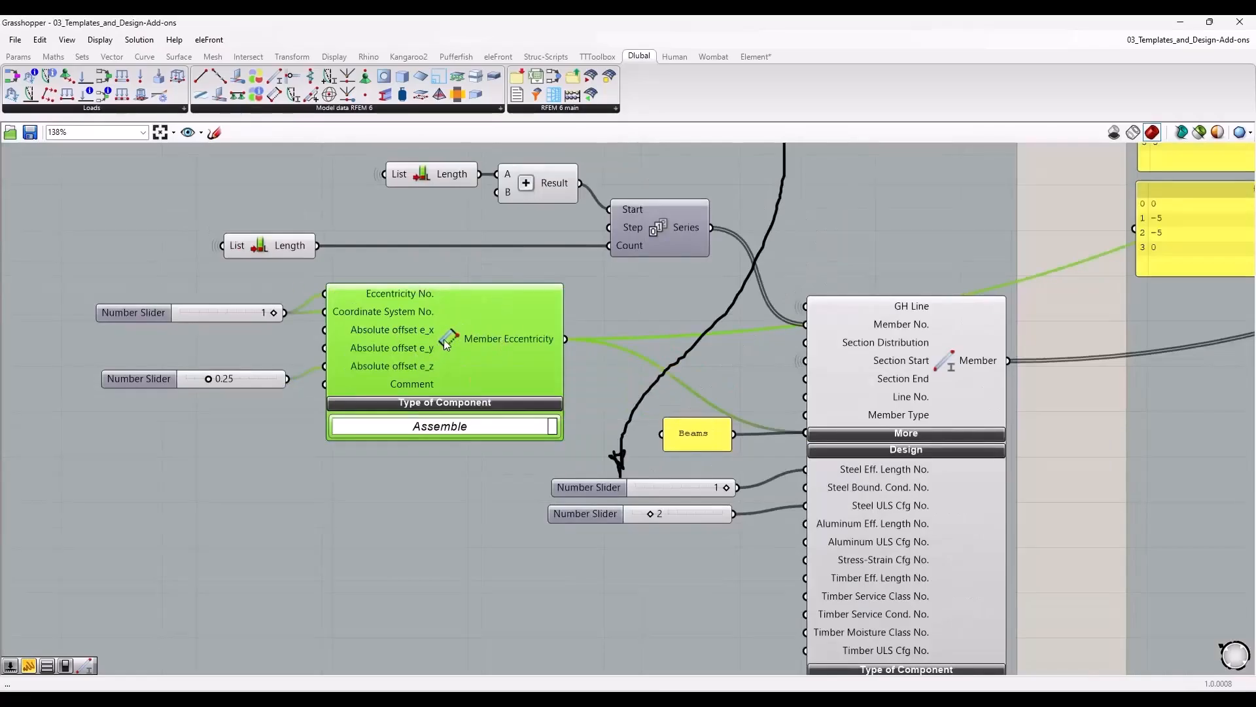
pyautogui.click(925, 432)
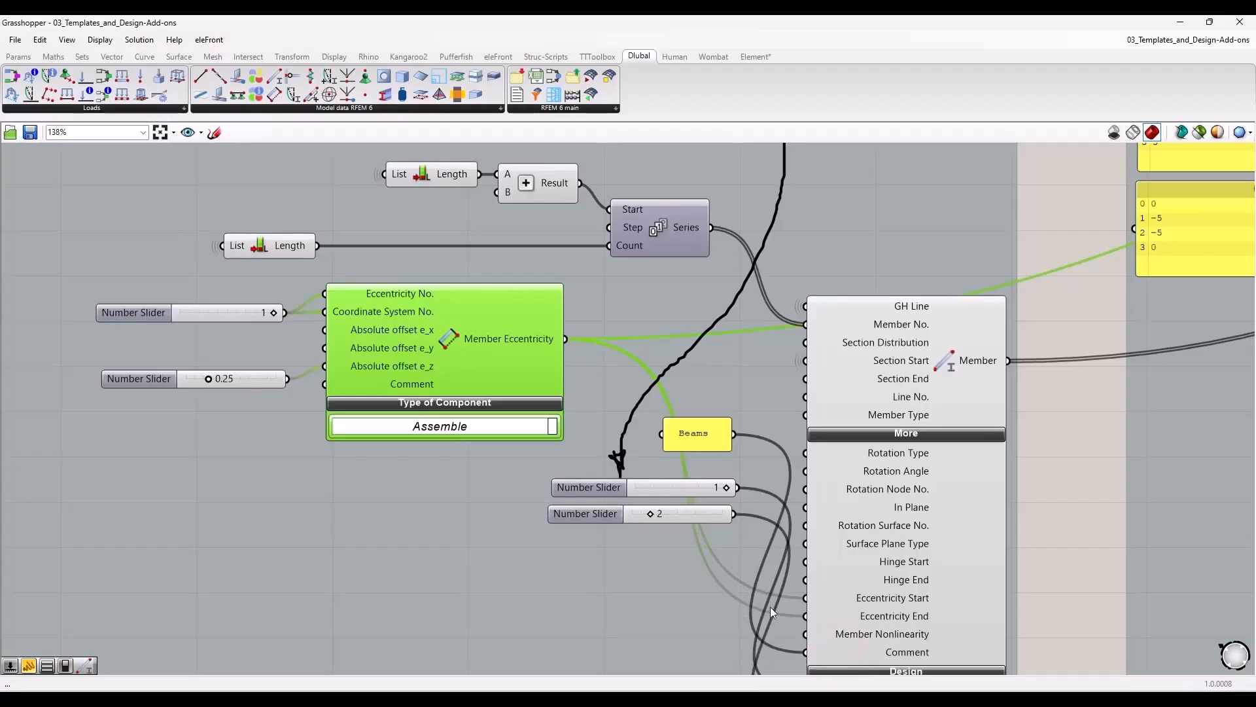
pyautogui.click(918, 434)
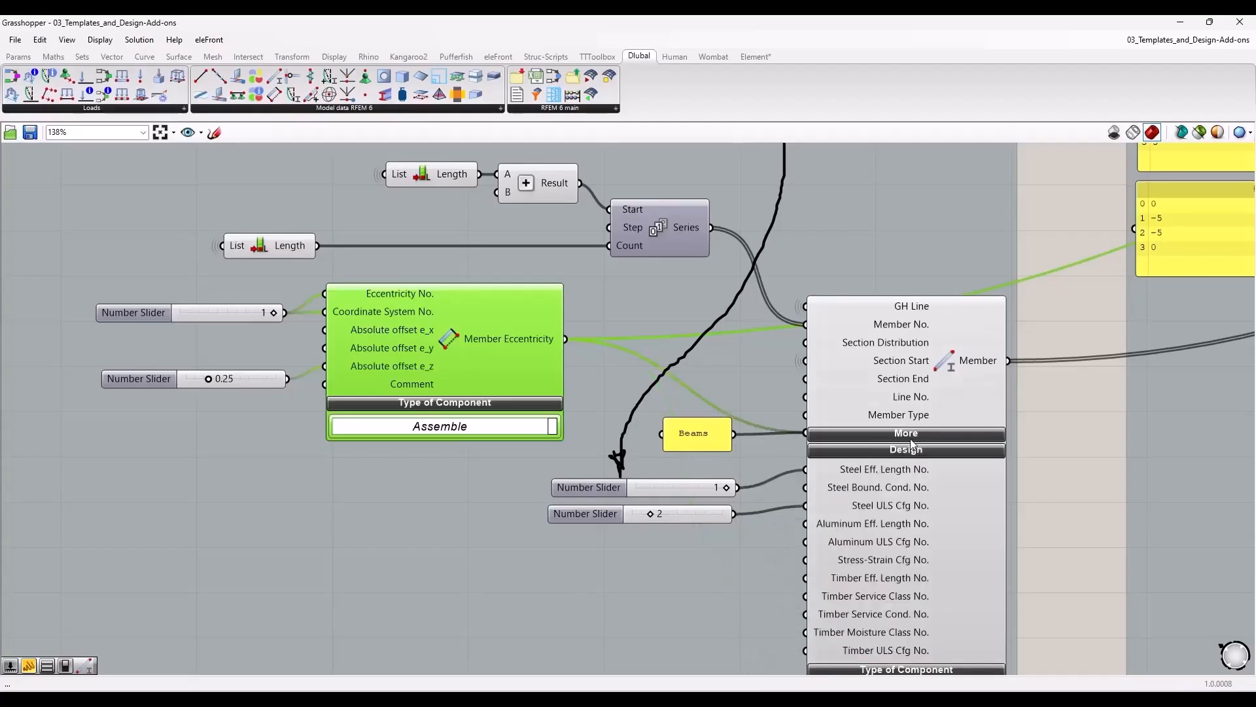
pyautogui.click(1066, 438)
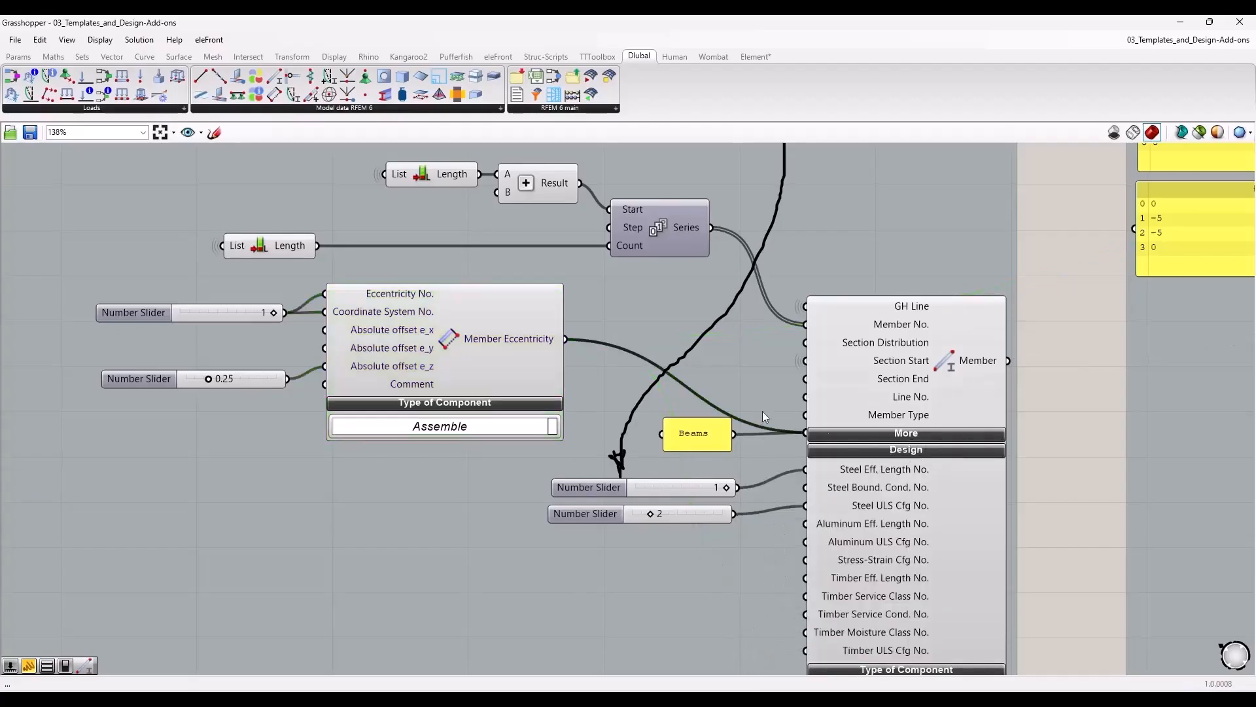
pyautogui.scroll(-5, 563, 451)
pyautogui.scroll(3, 792, 275)
pyautogui.moveTo(824, 236); pyautogui.dragTo(787, 520, button='right')
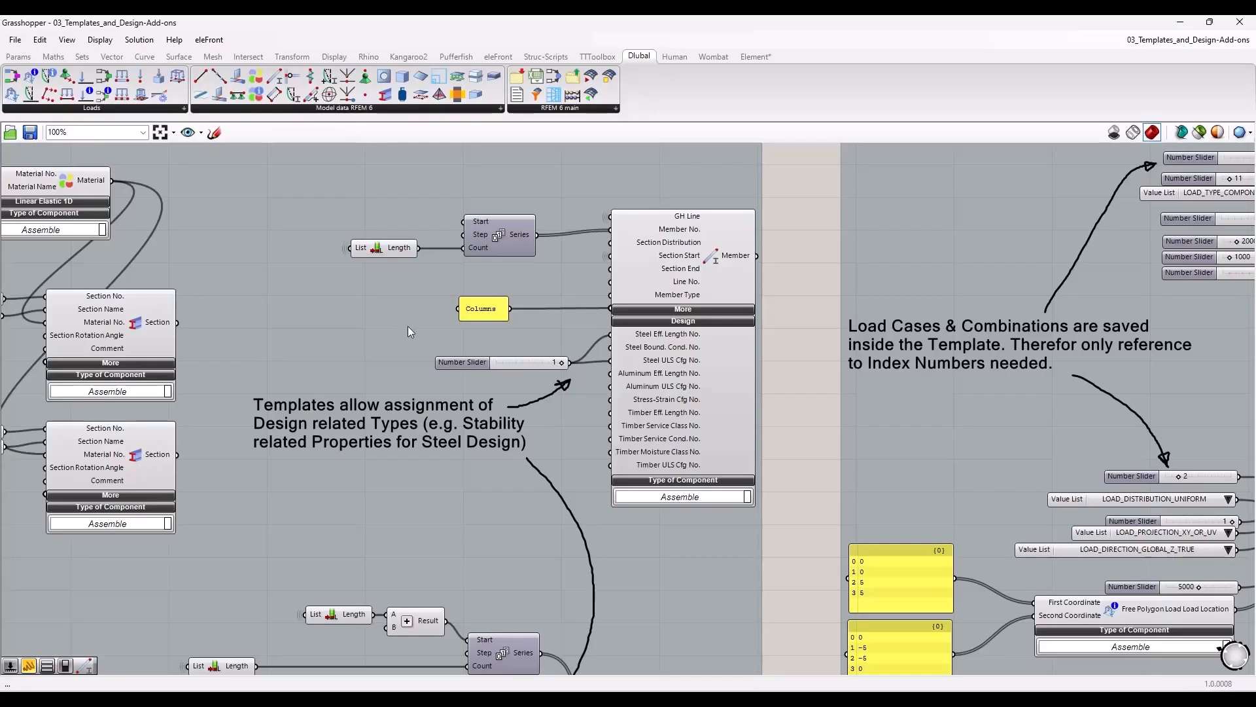
pyautogui.scroll(-3, 428, 352)
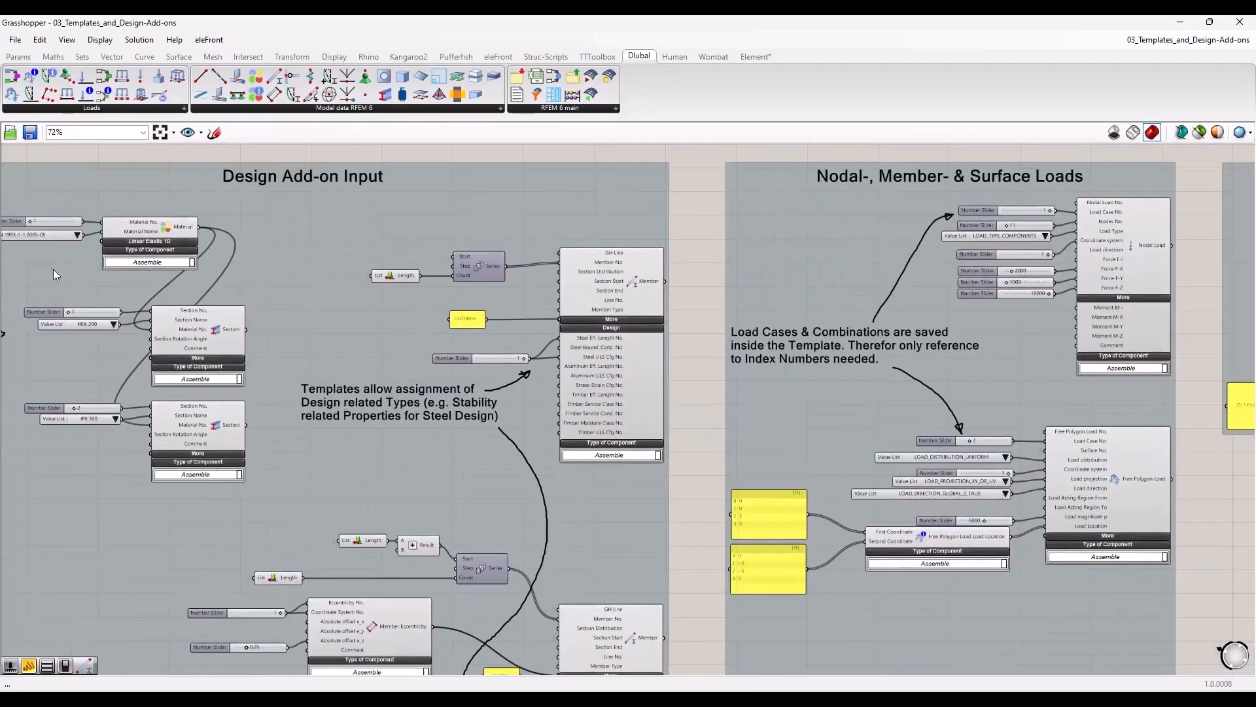
# Examine the sections and the steel effective length and steel ULS configuration inputs of the Columns Member component
pyautogui.moveTo(53, 269); pyautogui.dragTo(344, 289, button='right')
pyautogui.scroll(4, 348, 292)
pyautogui.moveTo(120, 159); pyautogui.dragTo(157, 264)
pyautogui.moveTo(739, 313); pyautogui.dragTo(368, 270, button='right')
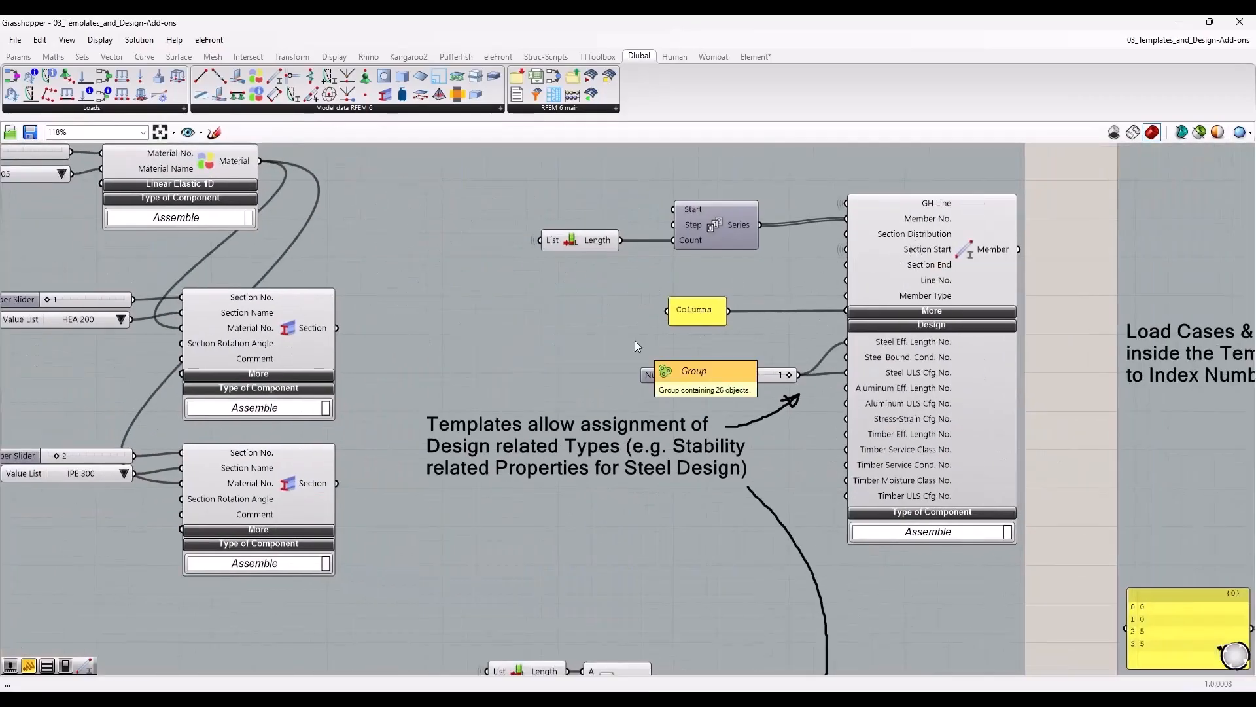
pyautogui.scroll(-3, 631, 343)
pyautogui.scroll(-1, 618, 344)
pyautogui.moveTo(787, 386); pyautogui.dragTo(586, 351, button='right')
pyautogui.scroll(4, 582, 357)
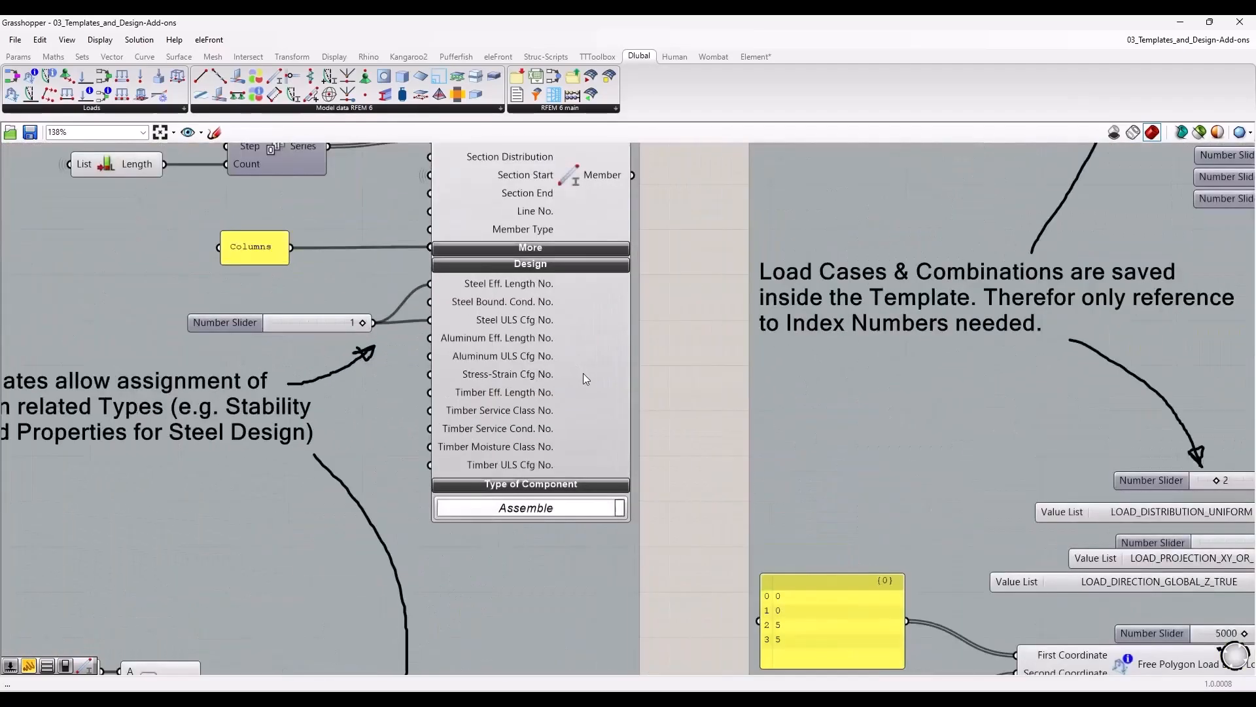
pyautogui.scroll(-1, 599, 374)
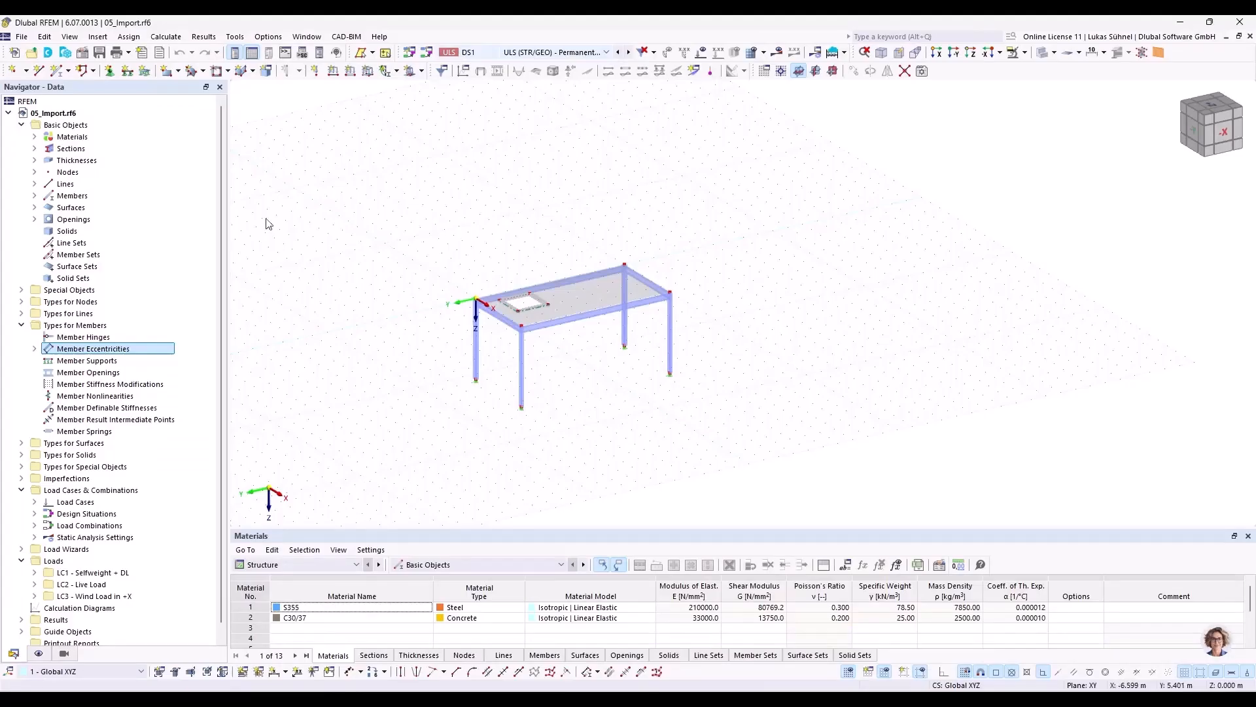
# Switch to RFEM and activate the Steel Design add-on in the base data of 05_Import.rf6
pyautogui.rightClick(59, 114)
pyautogui.click(120, 127)
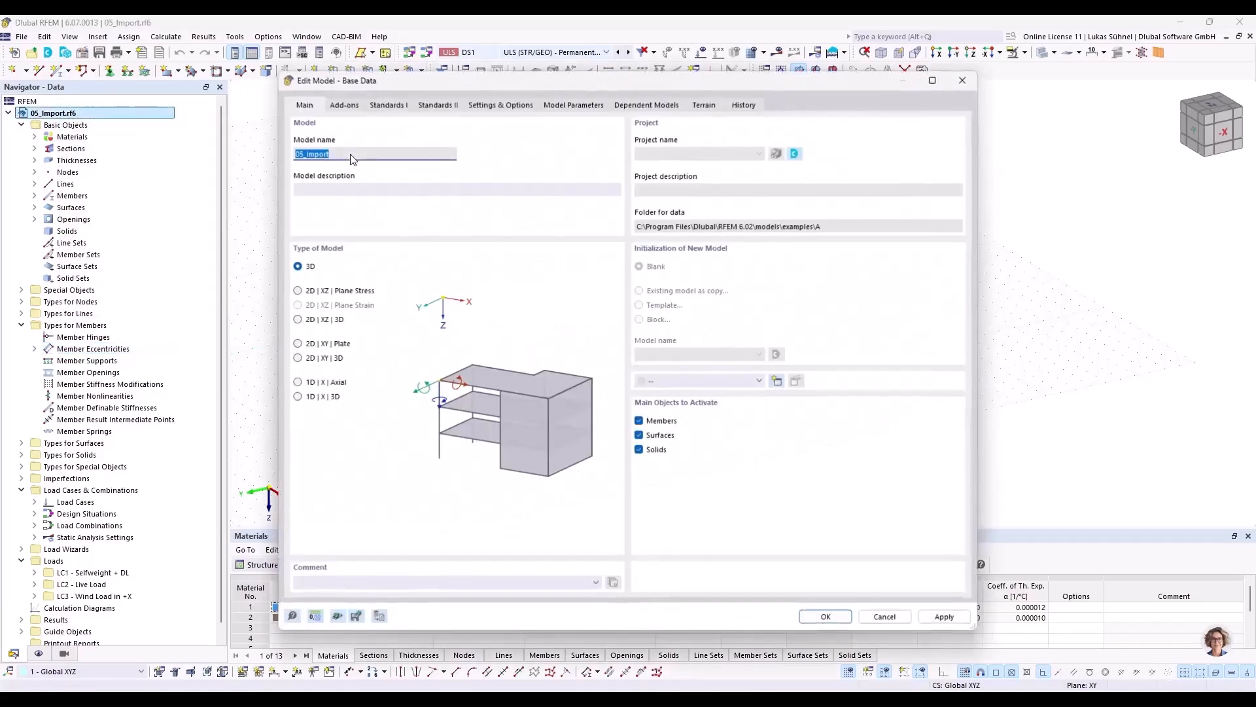
pyautogui.click(345, 105)
pyautogui.click(694, 234)
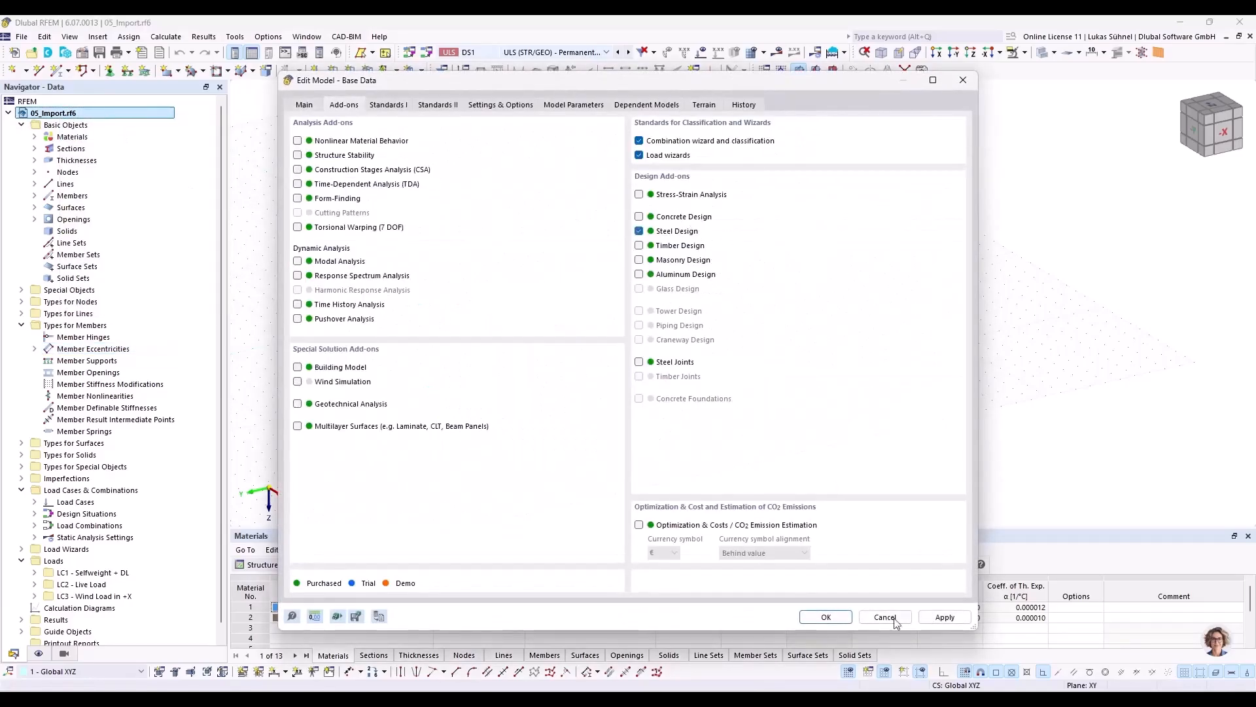
pyautogui.click(819, 619)
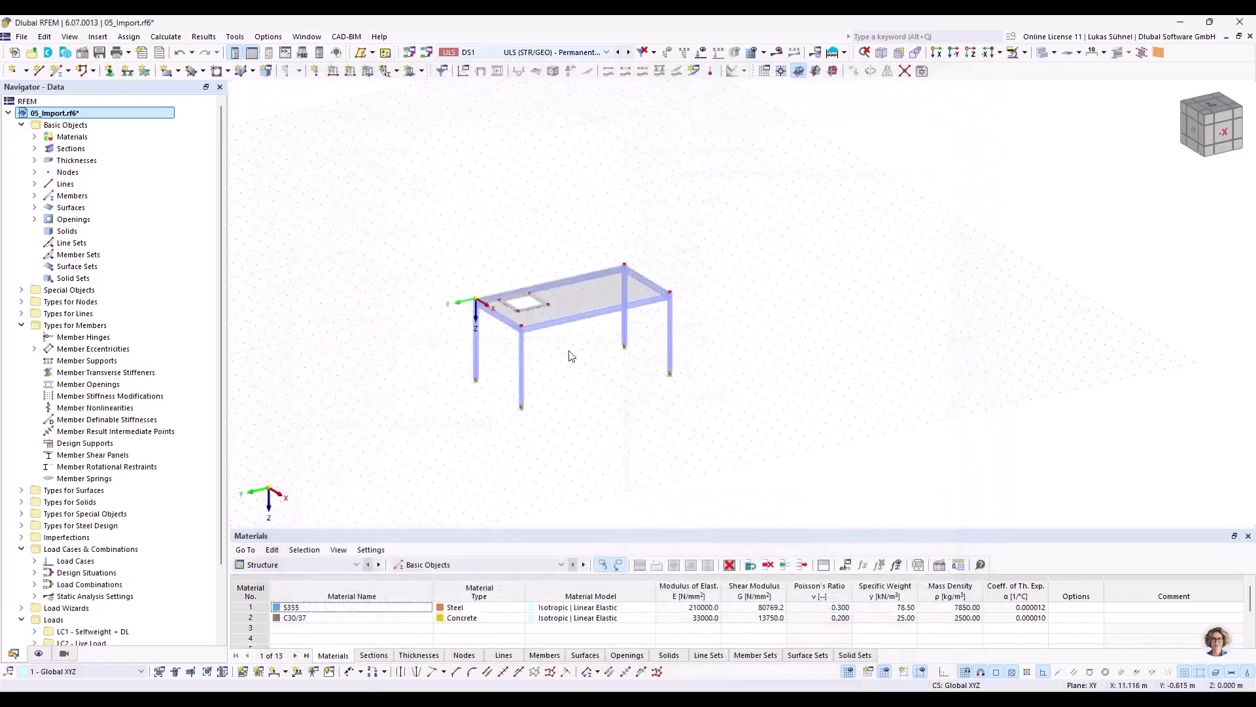
# Open the front column for editing and start new steel effective lengths from its design types
pyautogui.scroll(3, 553, 348)
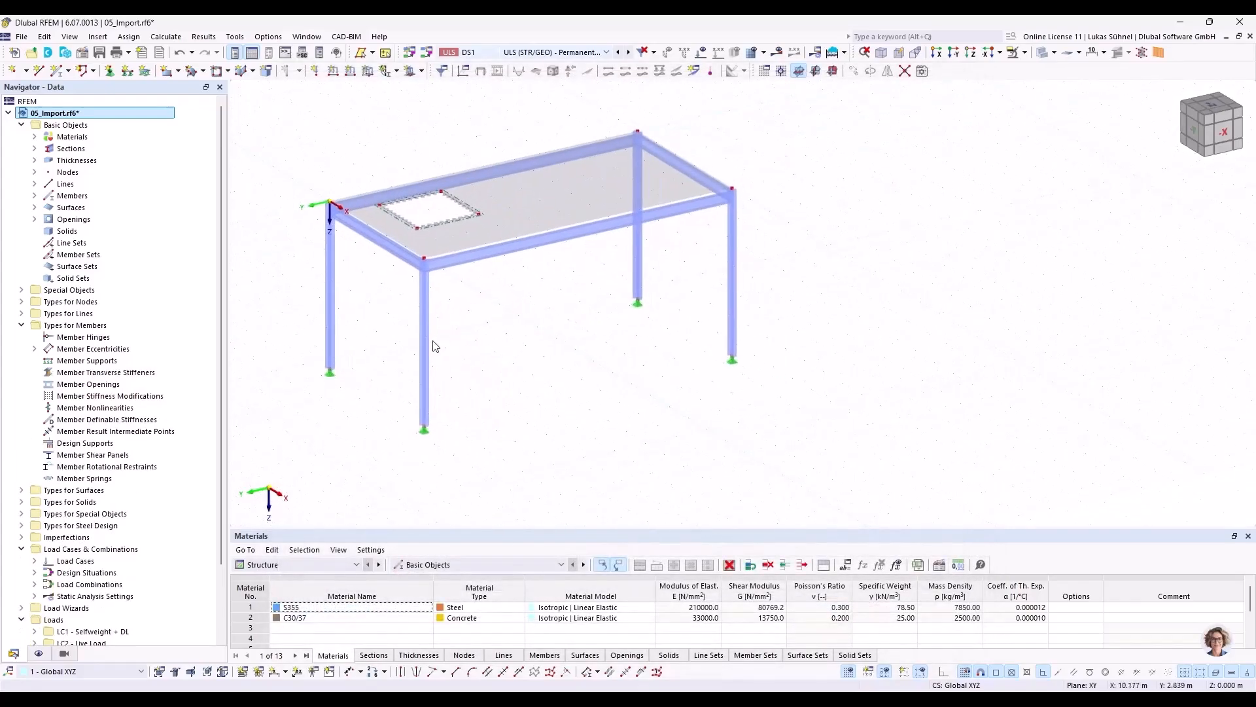
pyautogui.scroll(2, 393, 373)
pyautogui.scroll(2, 372, 386)
pyautogui.keyDown('ctrl'); pyautogui.moveTo(373, 380); pyautogui.dragTo(376, 374, button='middle'); pyautogui.keyUp('ctrl')
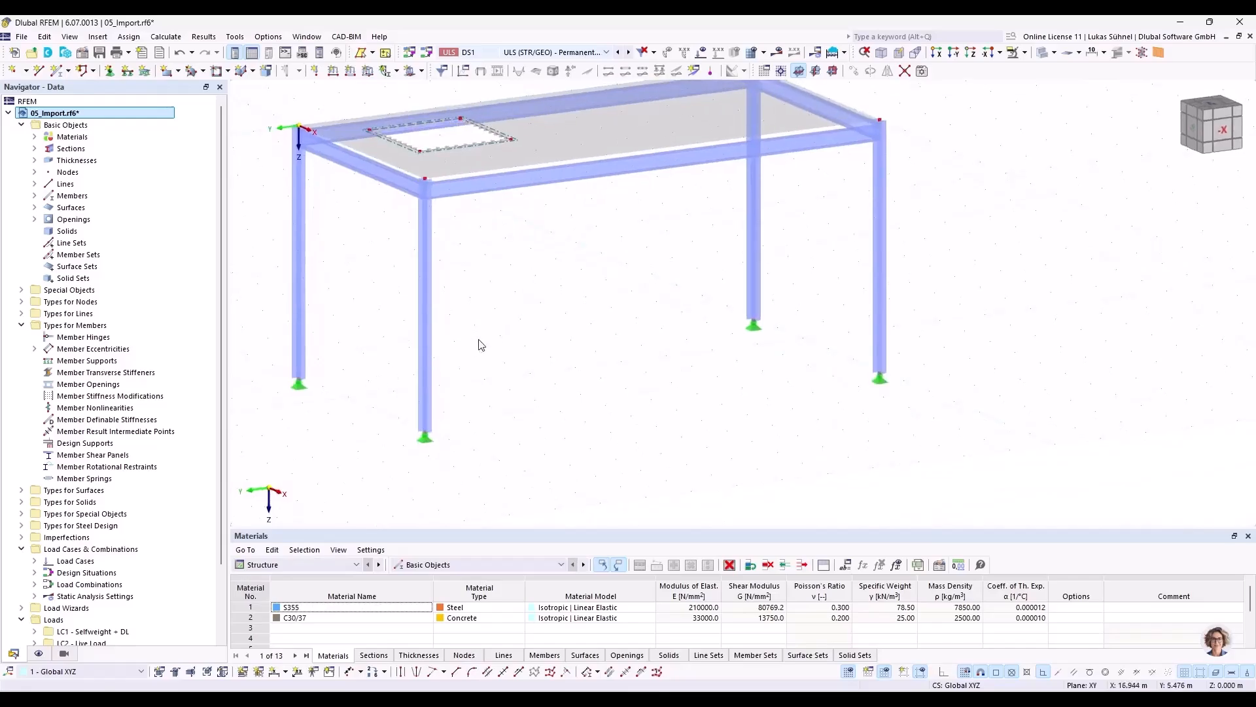
pyautogui.doubleClick(435, 330)
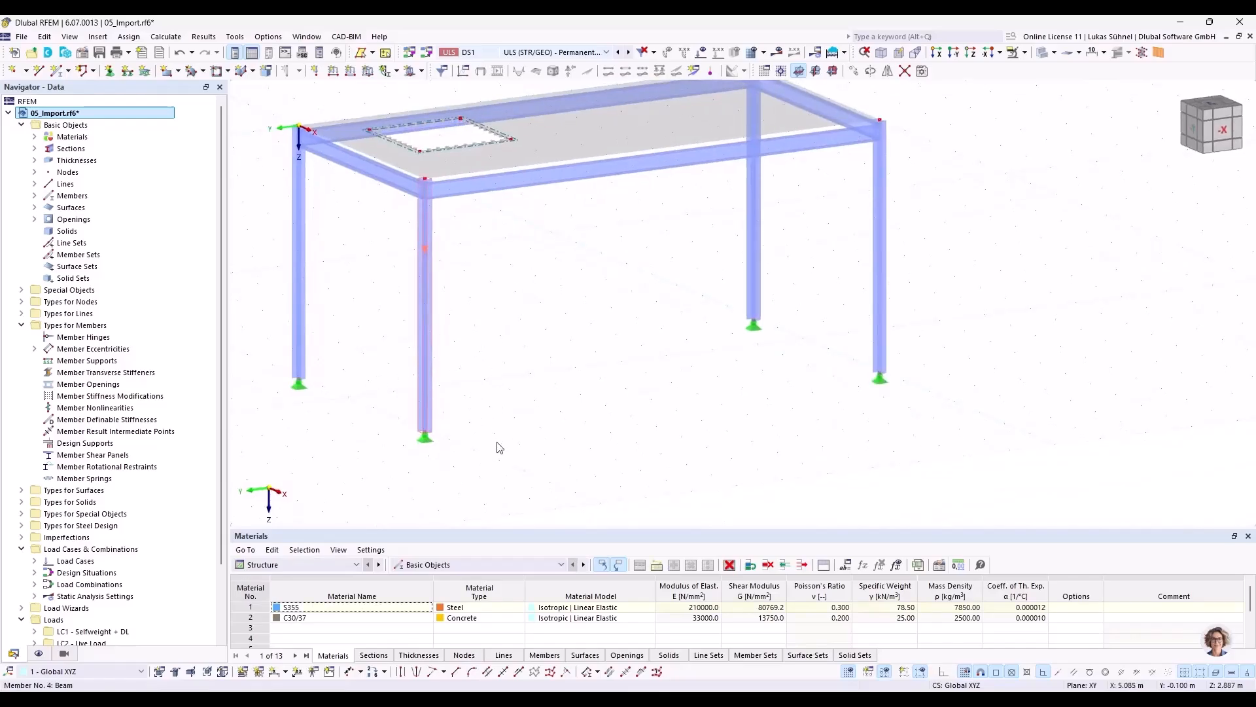
pyautogui.moveTo(410, 86); pyautogui.dragTo(669, 99)
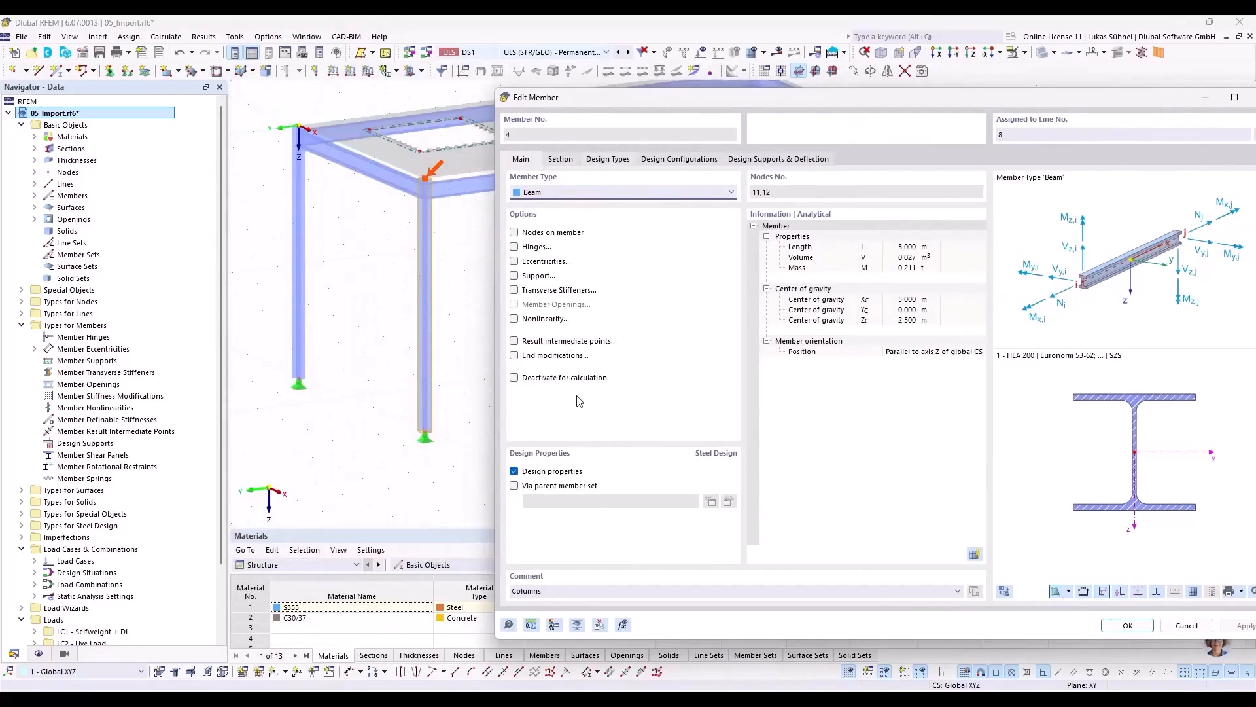
pyautogui.click(935, 207)
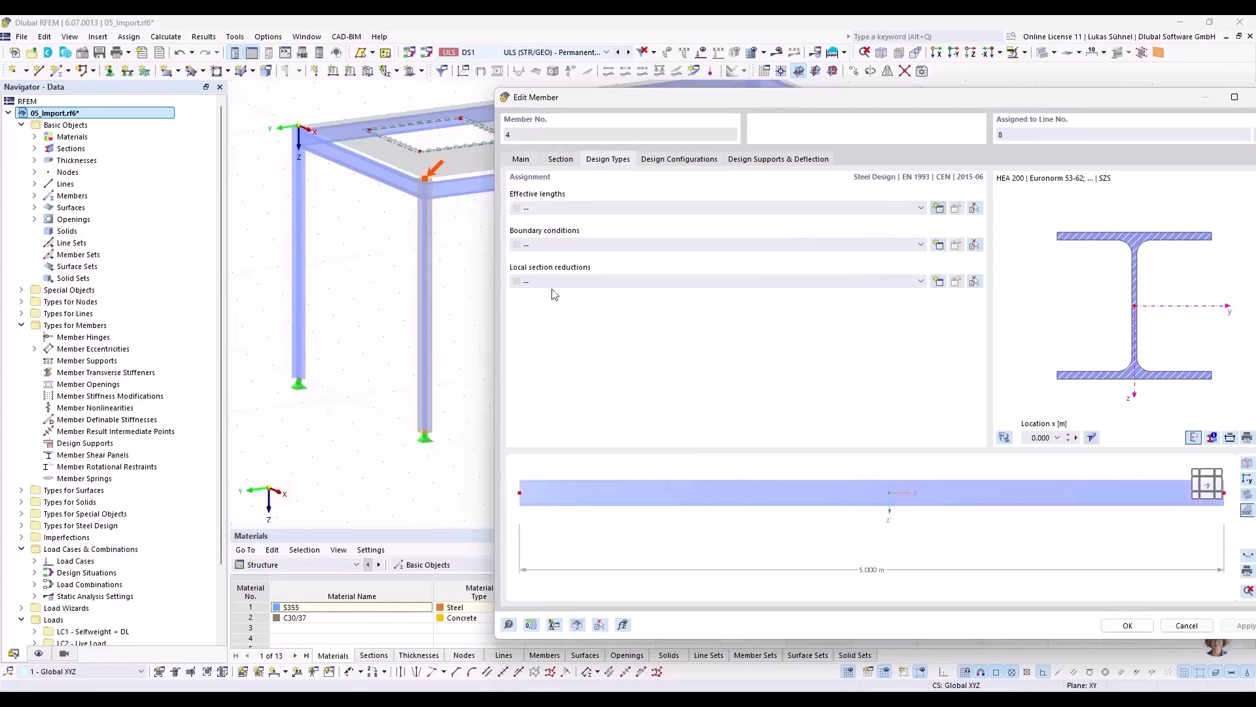
pyautogui.moveTo(419, 25); pyautogui.dragTo(651, 39)
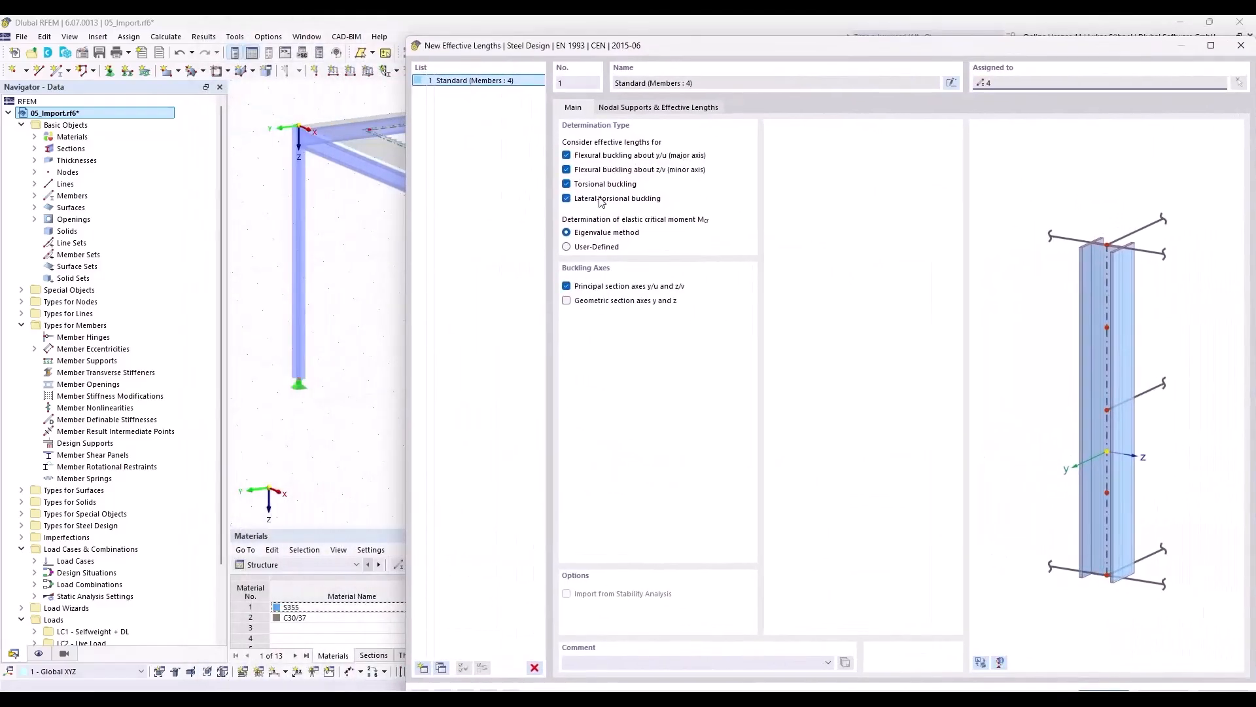
# View the nodal supports and overwritten effective lengths as absolute values, then discard the new effective lengths and the member edit
pyautogui.click(651, 108)
pyautogui.click(574, 387)
pyautogui.click(566, 495)
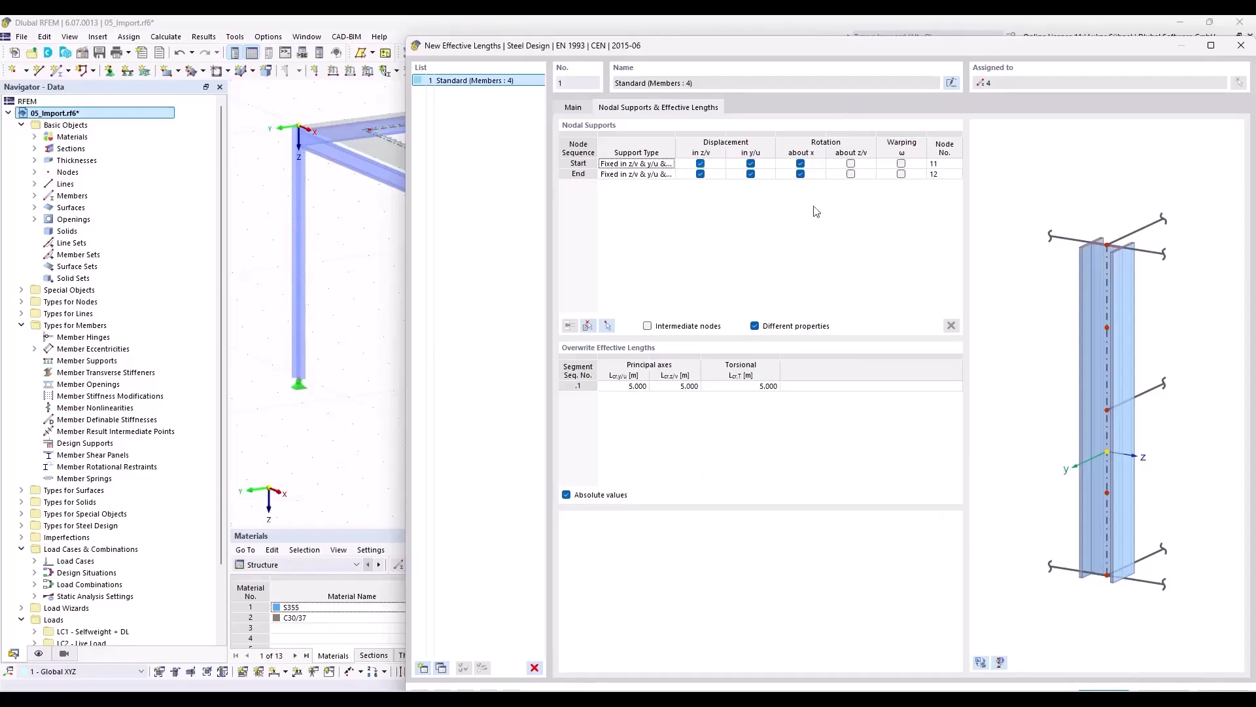
pyautogui.moveTo(857, 46); pyautogui.dragTo(764, 84)
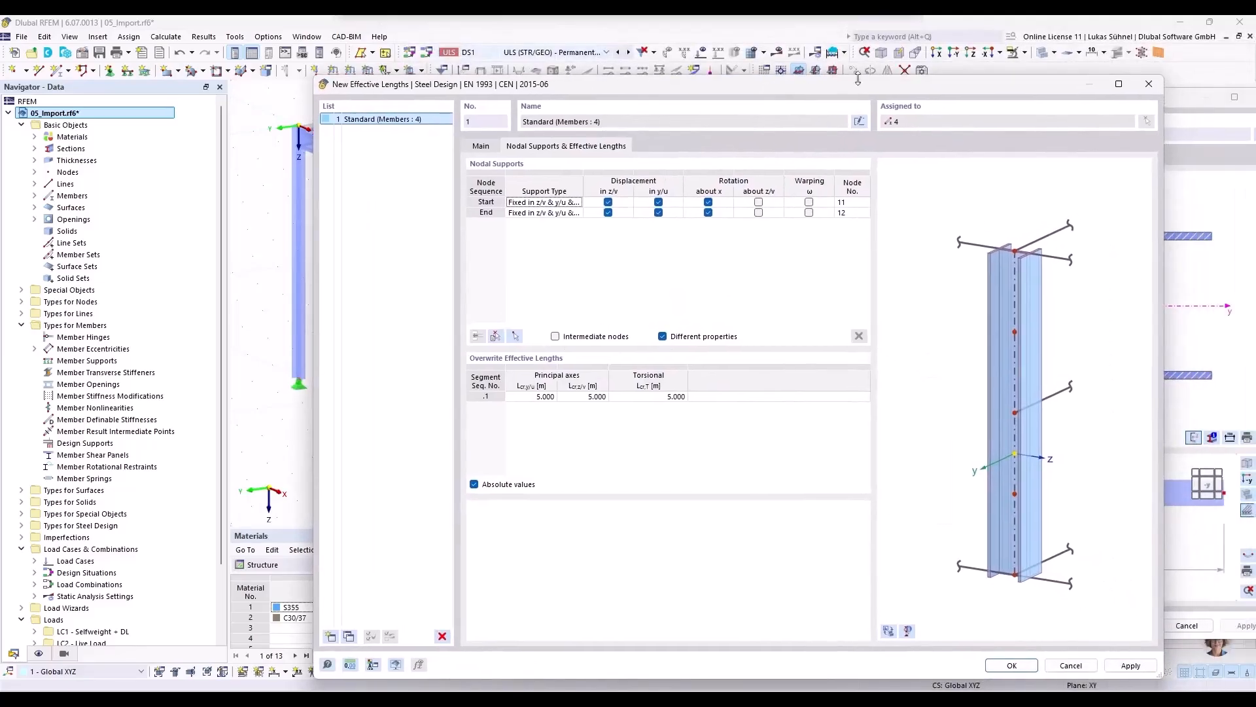
pyautogui.click(1150, 84)
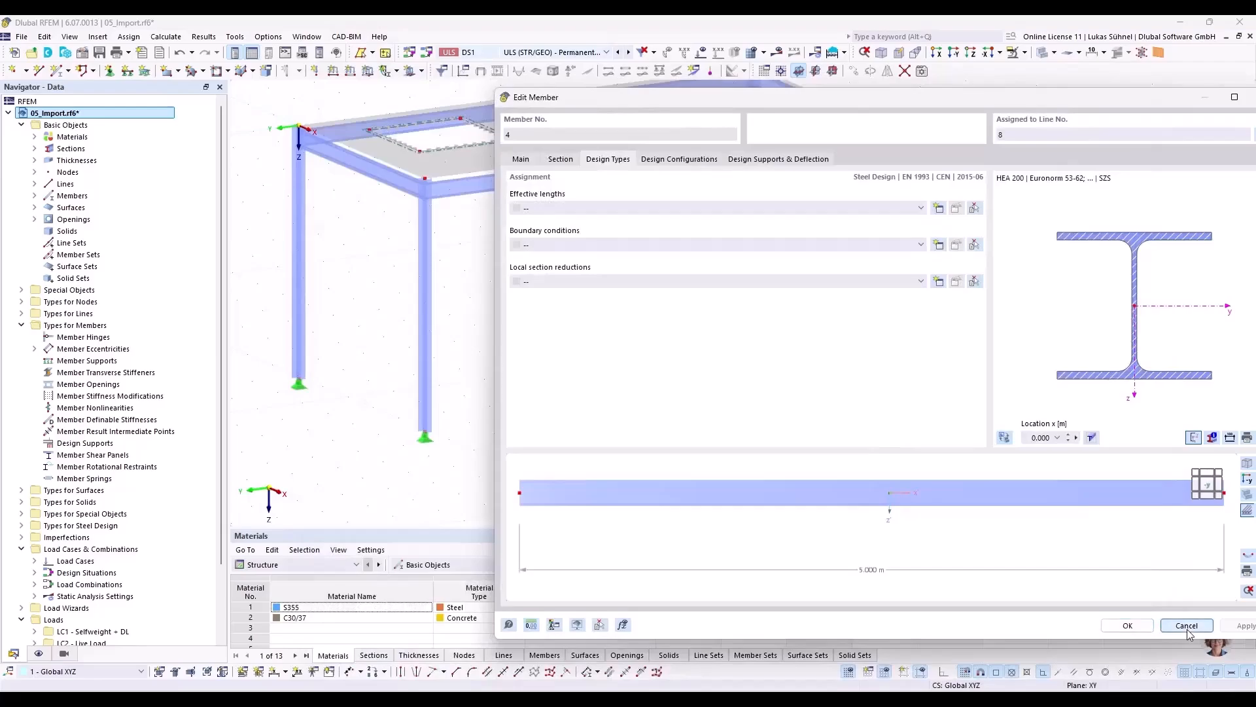
pyautogui.click(1187, 626)
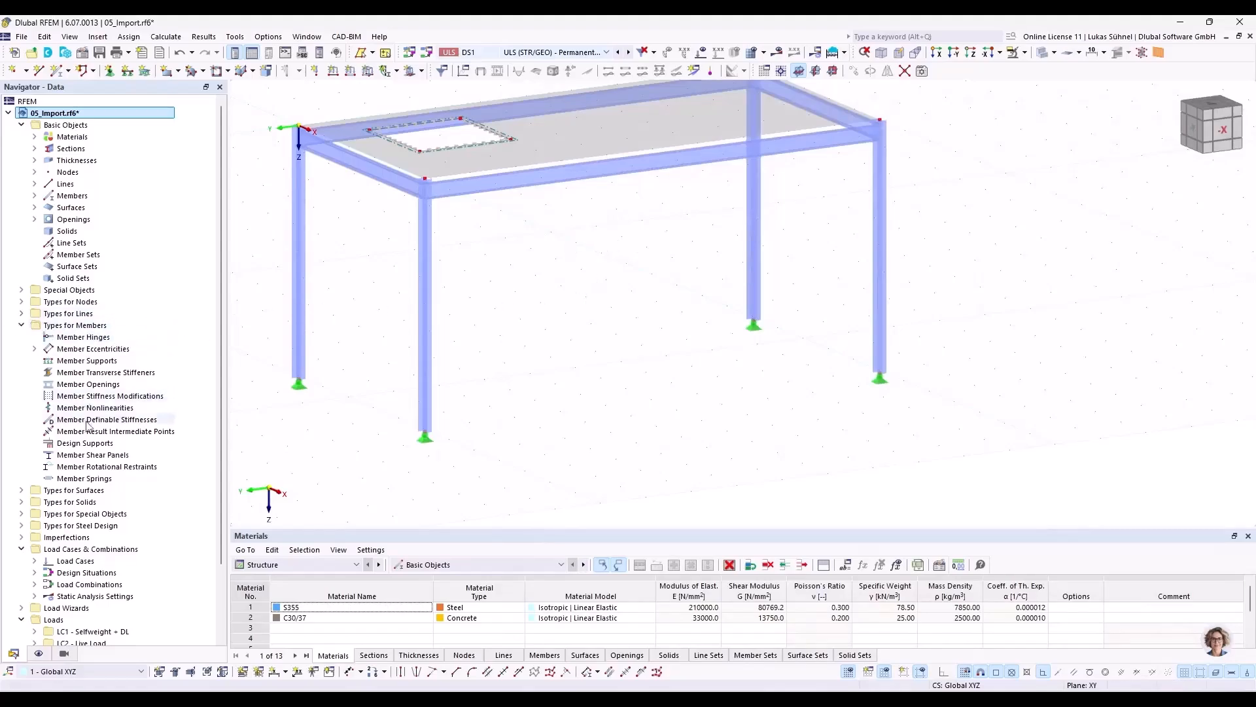
# Expand Types for Steel Design in the model data tree and inspect the Effective Lengths entry
pyautogui.click(21, 526)
pyautogui.scroll(-3, 72, 458)
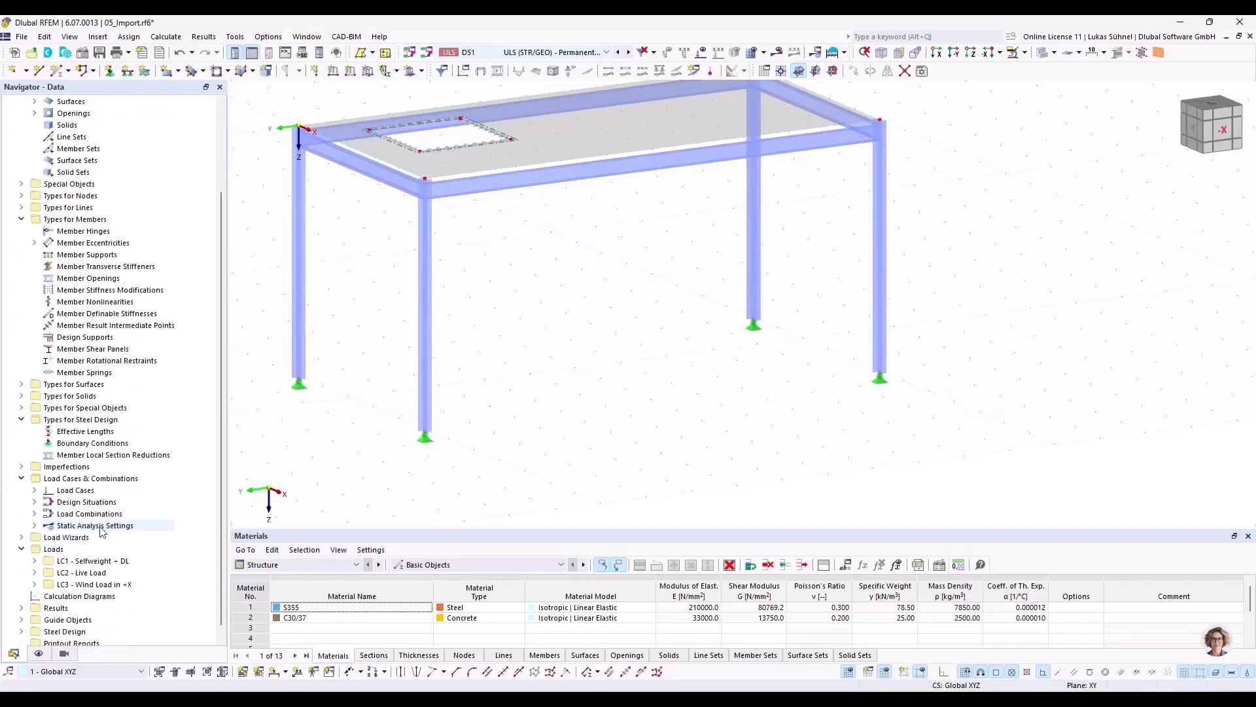
pyautogui.rightClick(77, 433)
pyautogui.press('Escape')
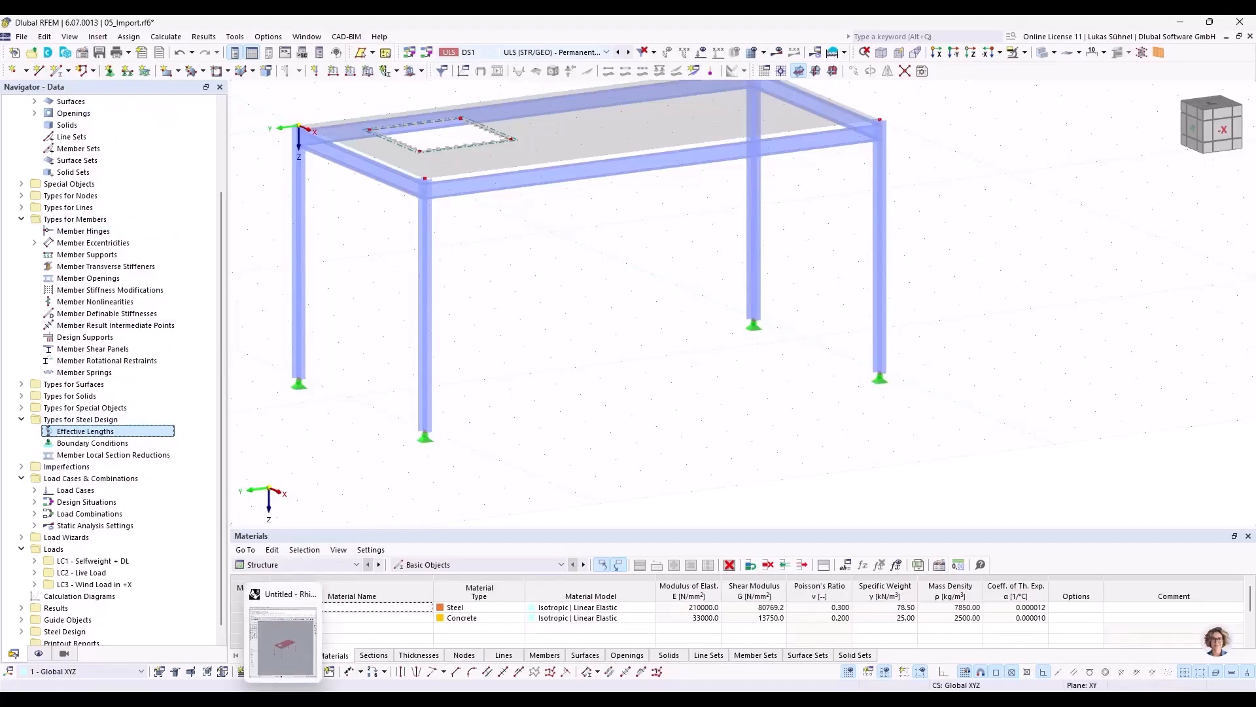
# Switch to Grasshopper and move the number slider feeding the Columns Member's Steel Eff. Length No. and Steel ULS Cfg No. slightly upward
pyautogui.click(285, 699)
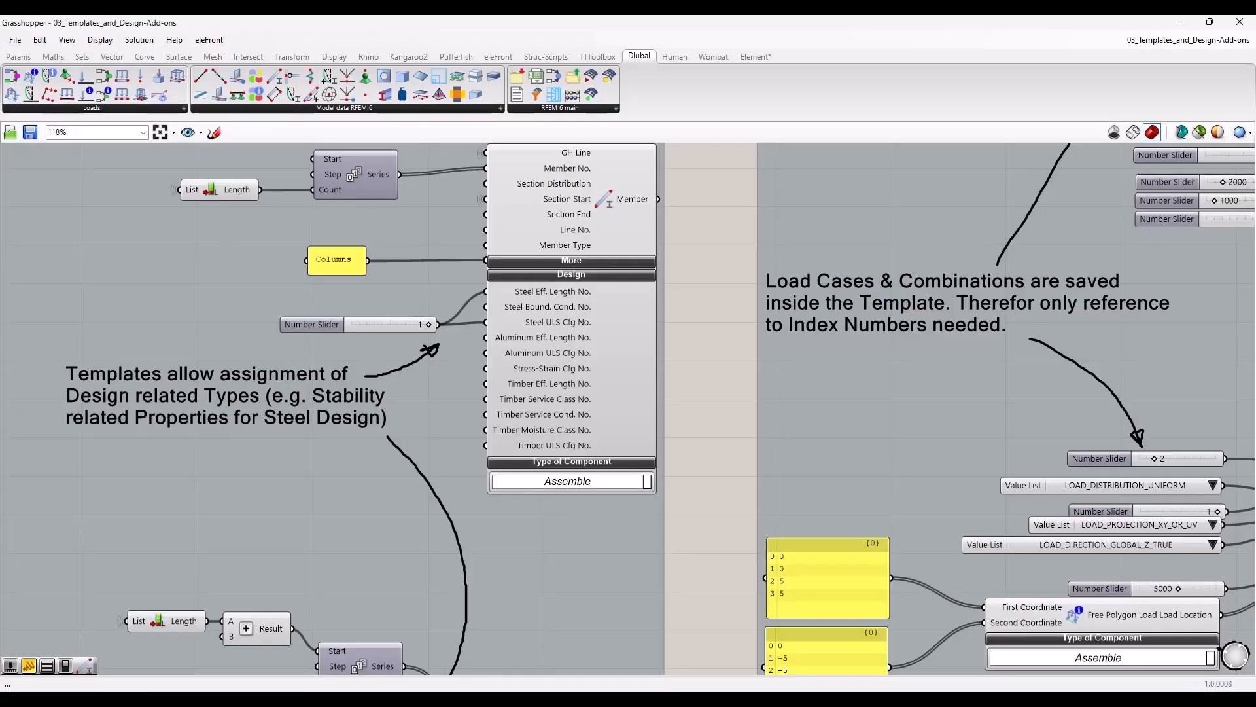
pyautogui.scroll(3, 438, 271)
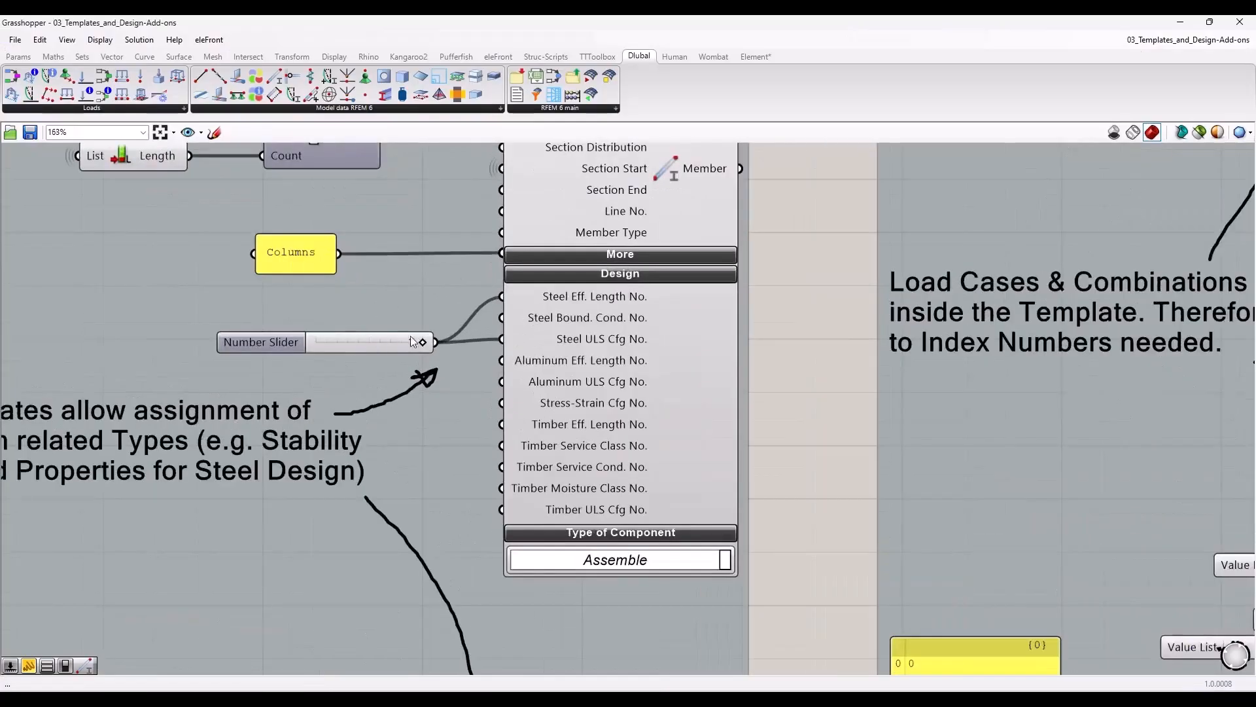
pyautogui.scroll(-5, 356, 370)
pyautogui.scroll(4, 1079, 405)
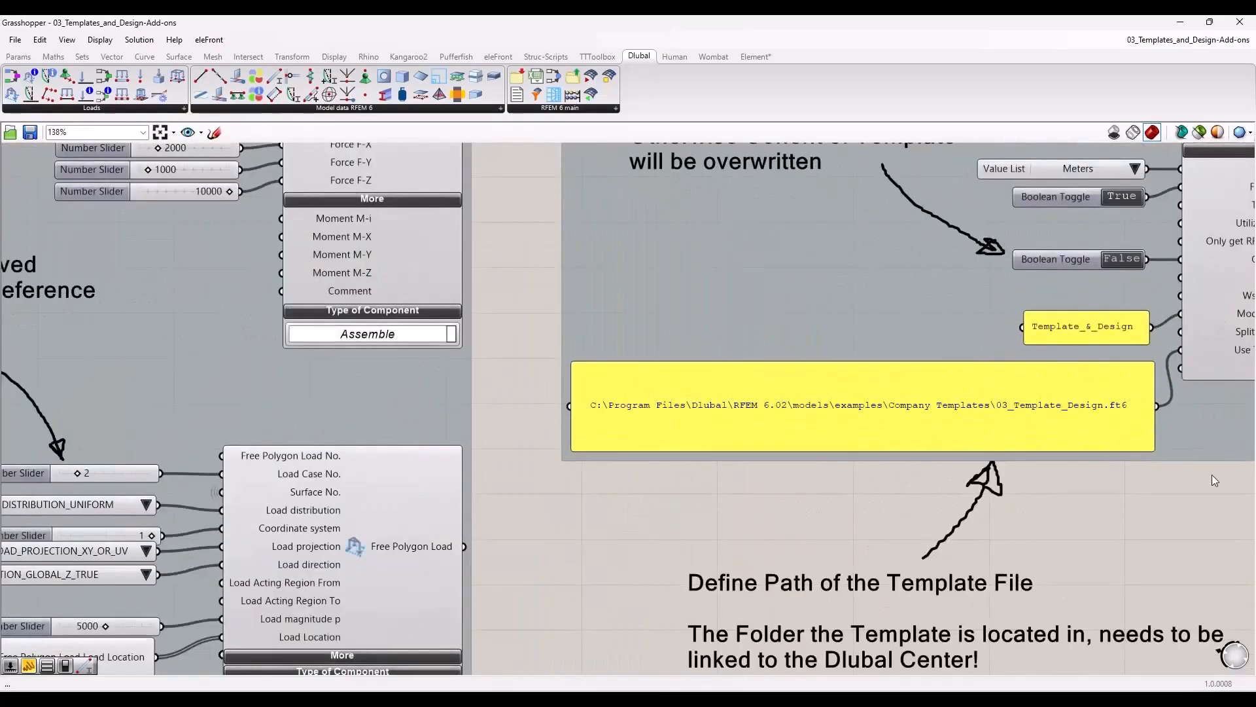
pyautogui.scroll(-5, 1212, 474)
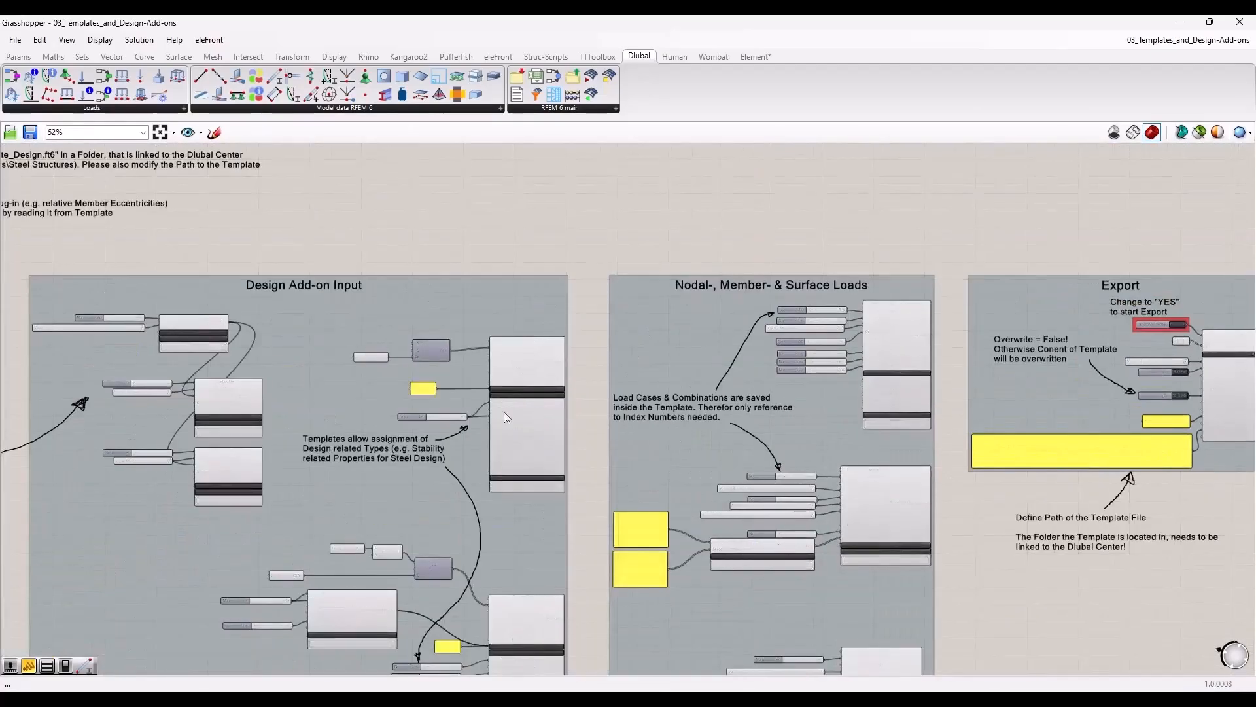
pyautogui.scroll(5, 410, 404)
pyautogui.scroll(1, 411, 404)
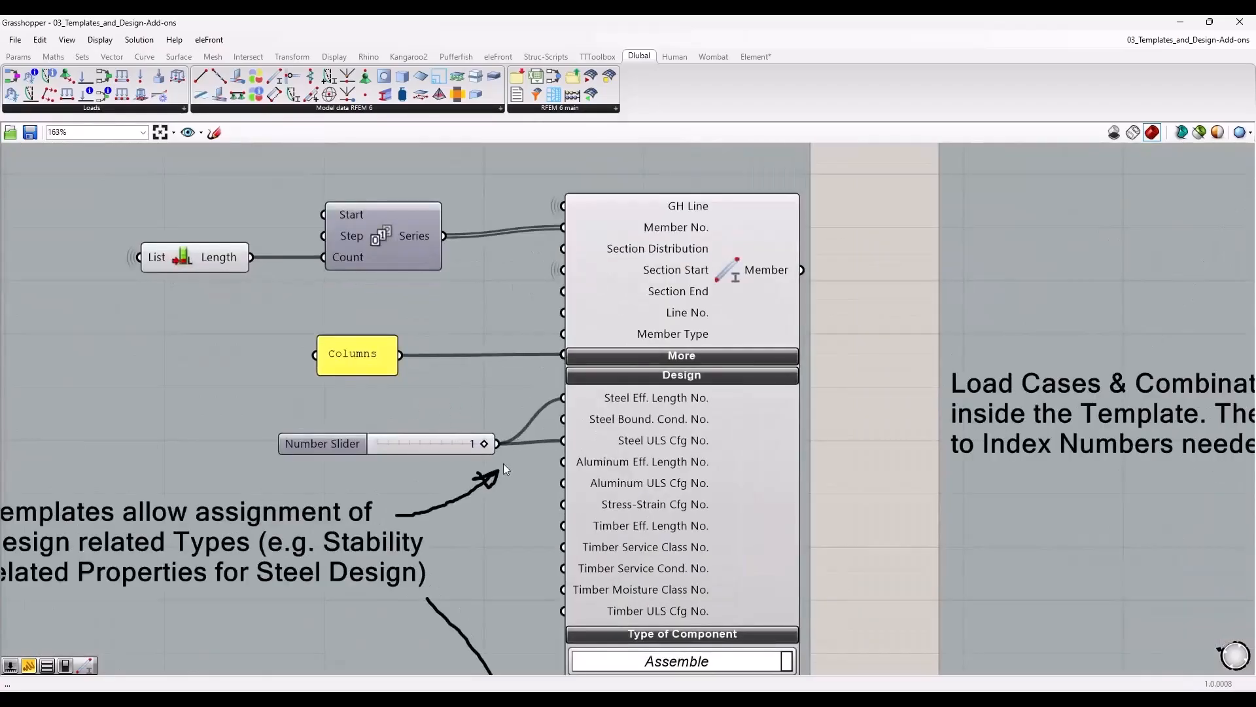
pyautogui.moveTo(445, 445); pyautogui.dragTo(450, 419)
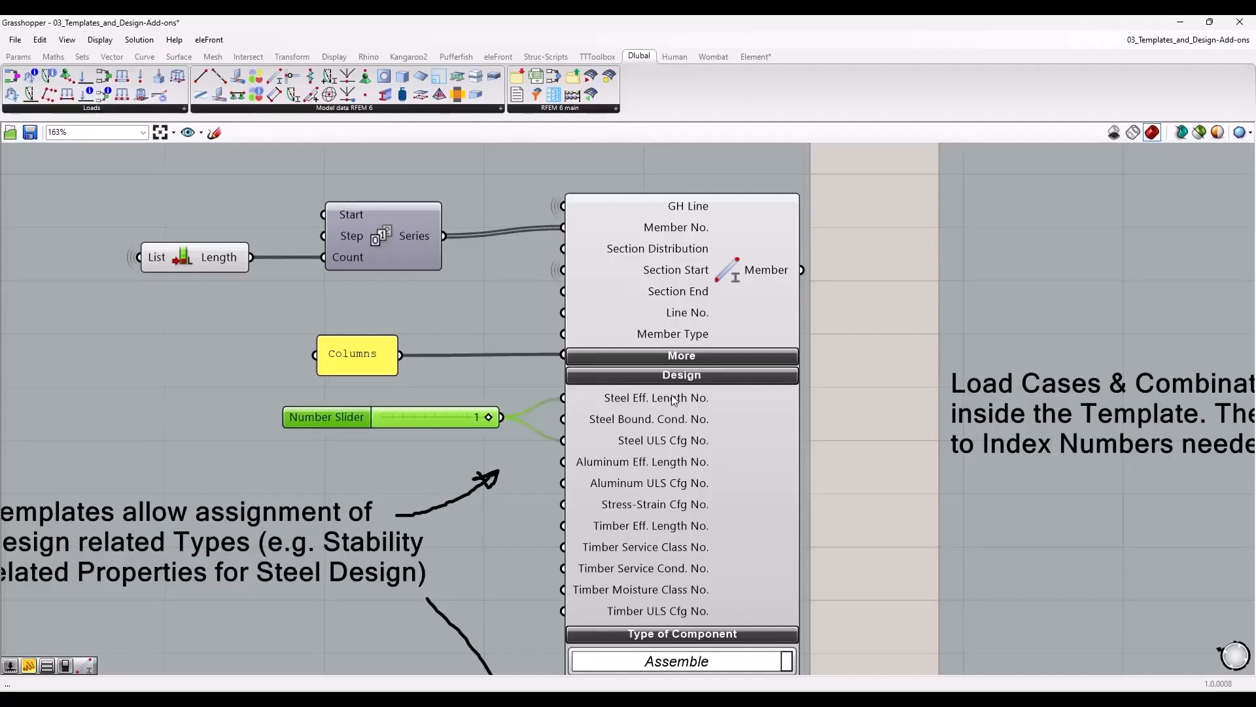
pyautogui.moveTo(674, 400)
pyautogui.moveTo(653, 443)
pyautogui.moveTo(419, 418); pyautogui.dragTo(421, 414)
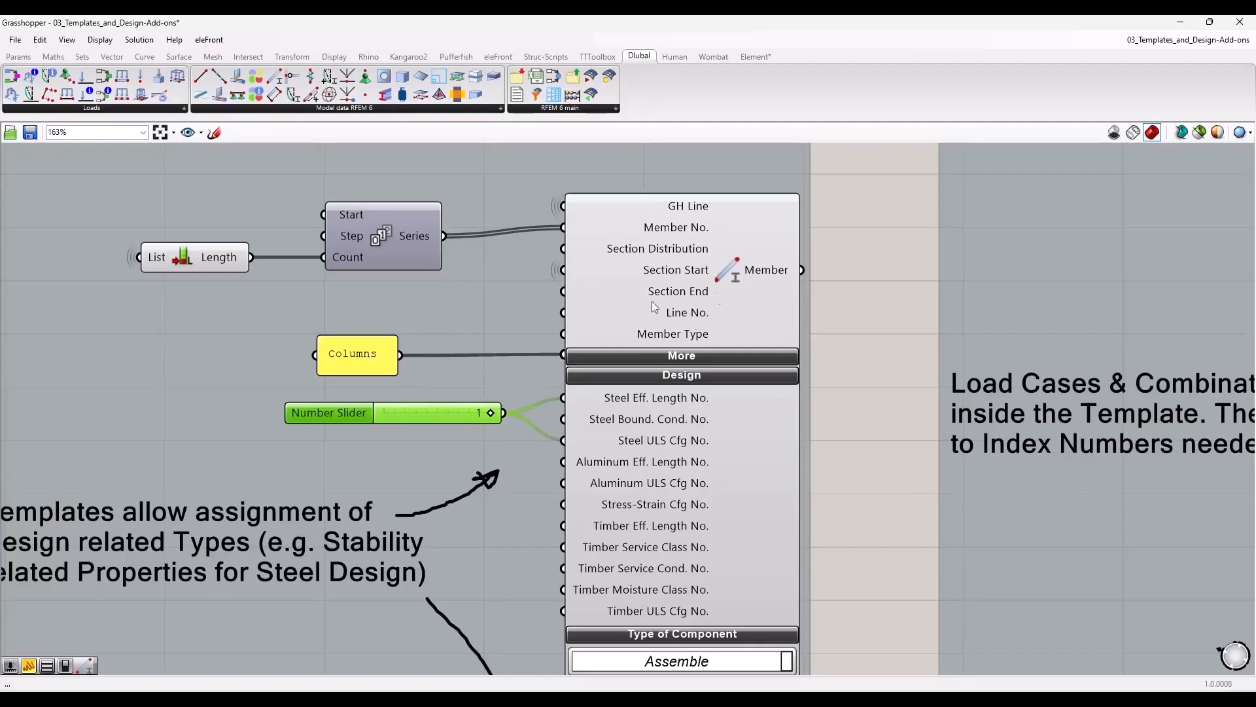
# Examine the separate sliders feeding the Beams Member's steel effective length and steel ULS configuration numbers
pyautogui.scroll(-6, 459, 418)
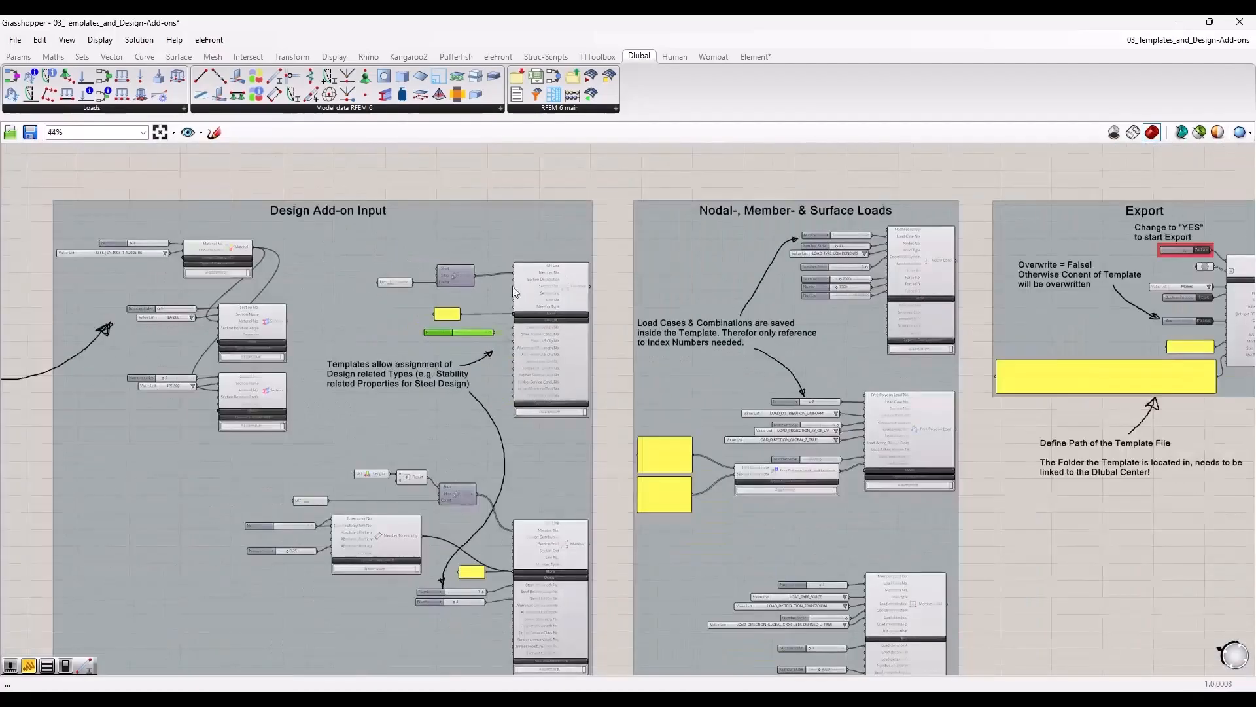
pyautogui.scroll(2, 512, 285)
pyautogui.scroll(4, 542, 431)
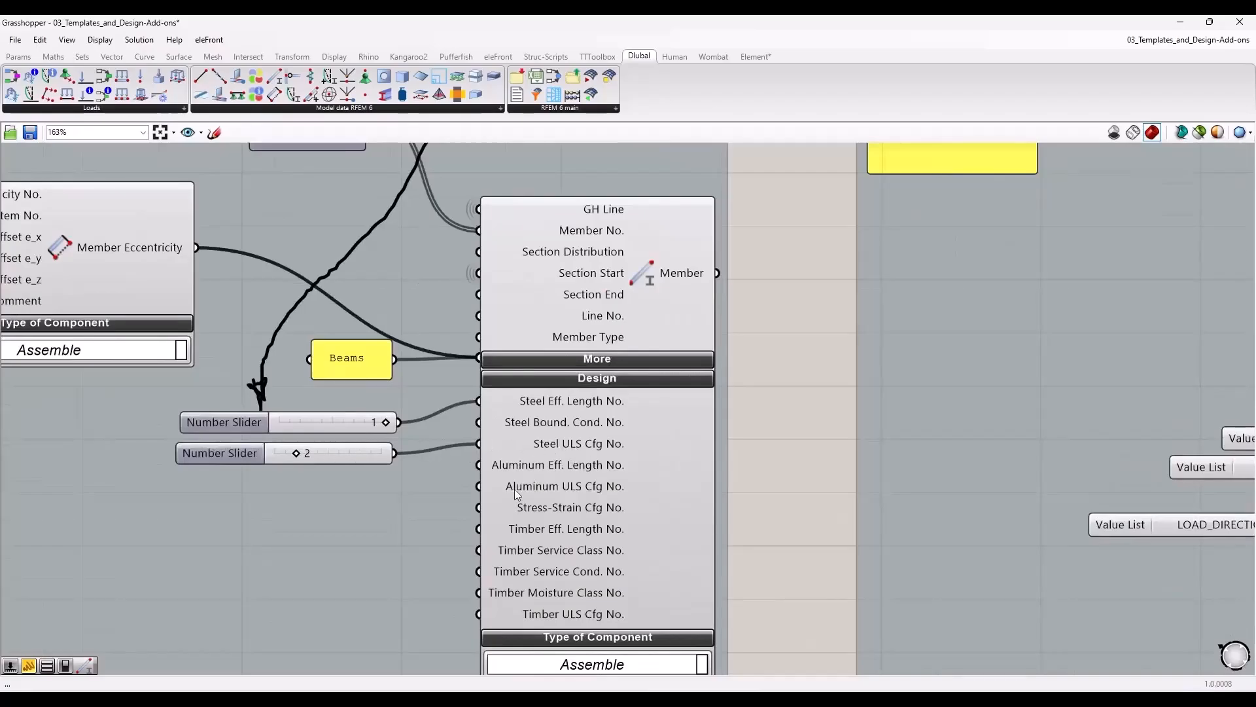
pyautogui.scroll(-1, 606, 374)
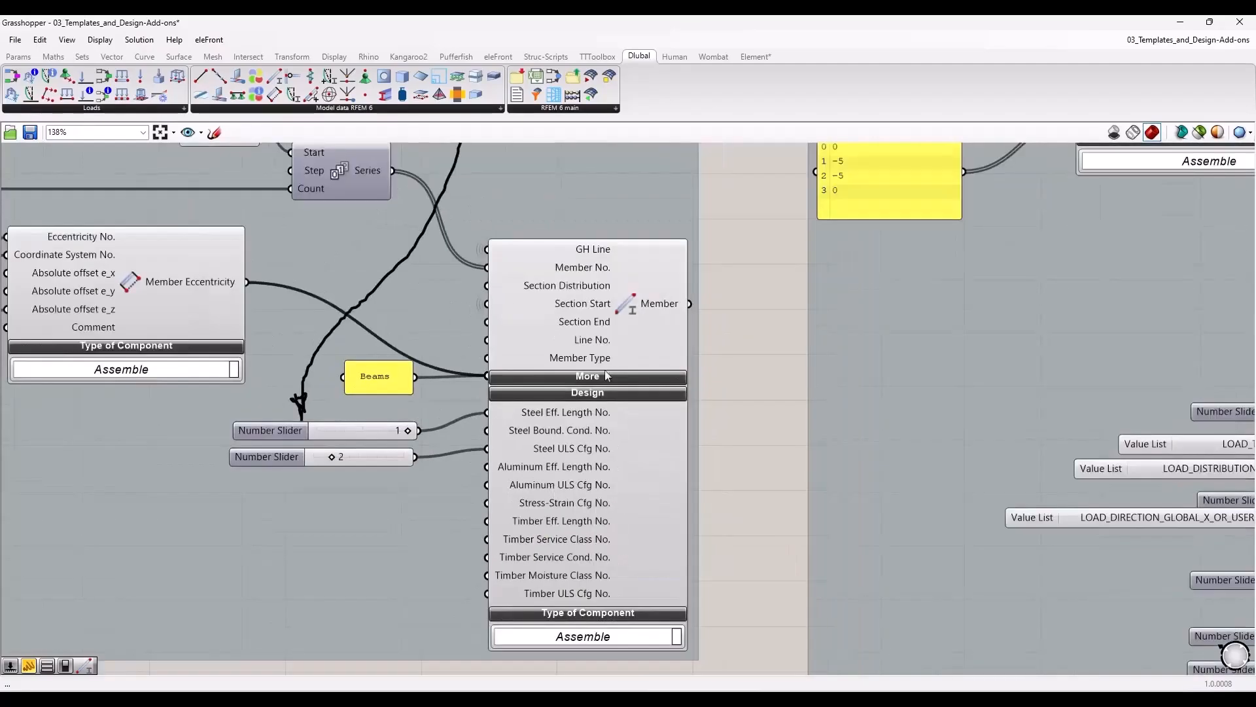
pyautogui.scroll(-1, 604, 514)
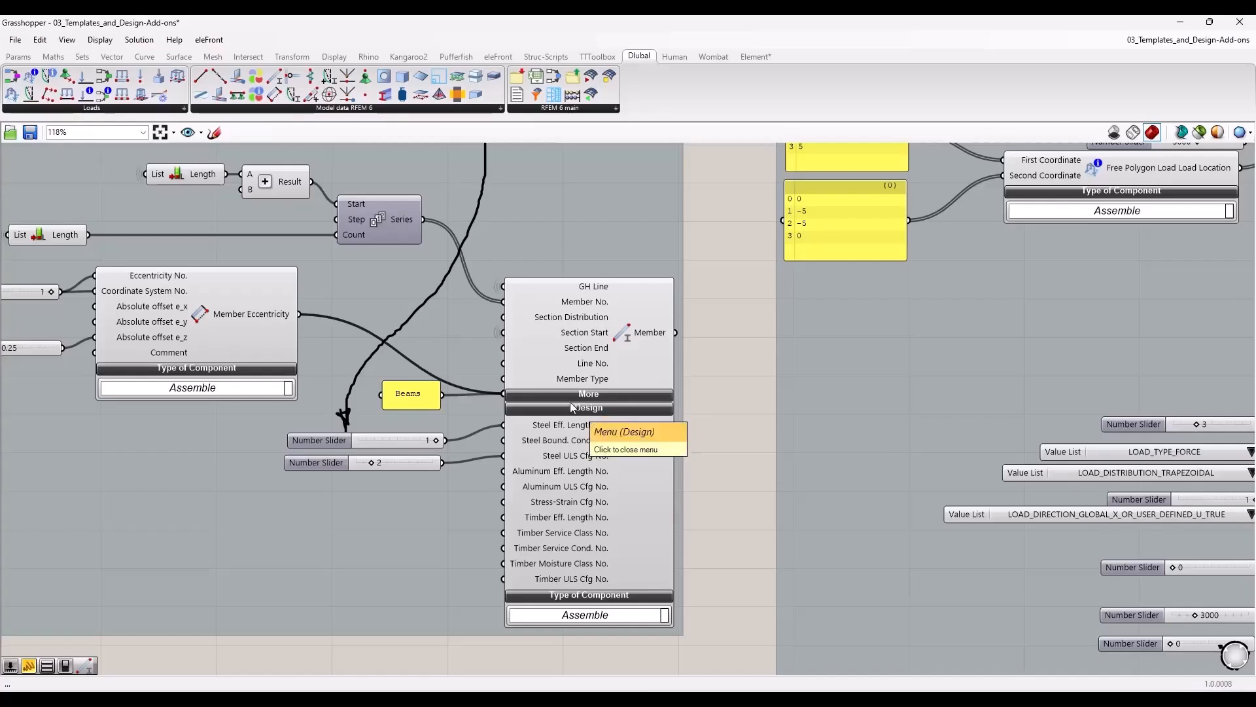
# Review the definition's component groups, from the general template notes and design inputs to the loads and Export groups
pyautogui.scroll(-5, 661, 459)
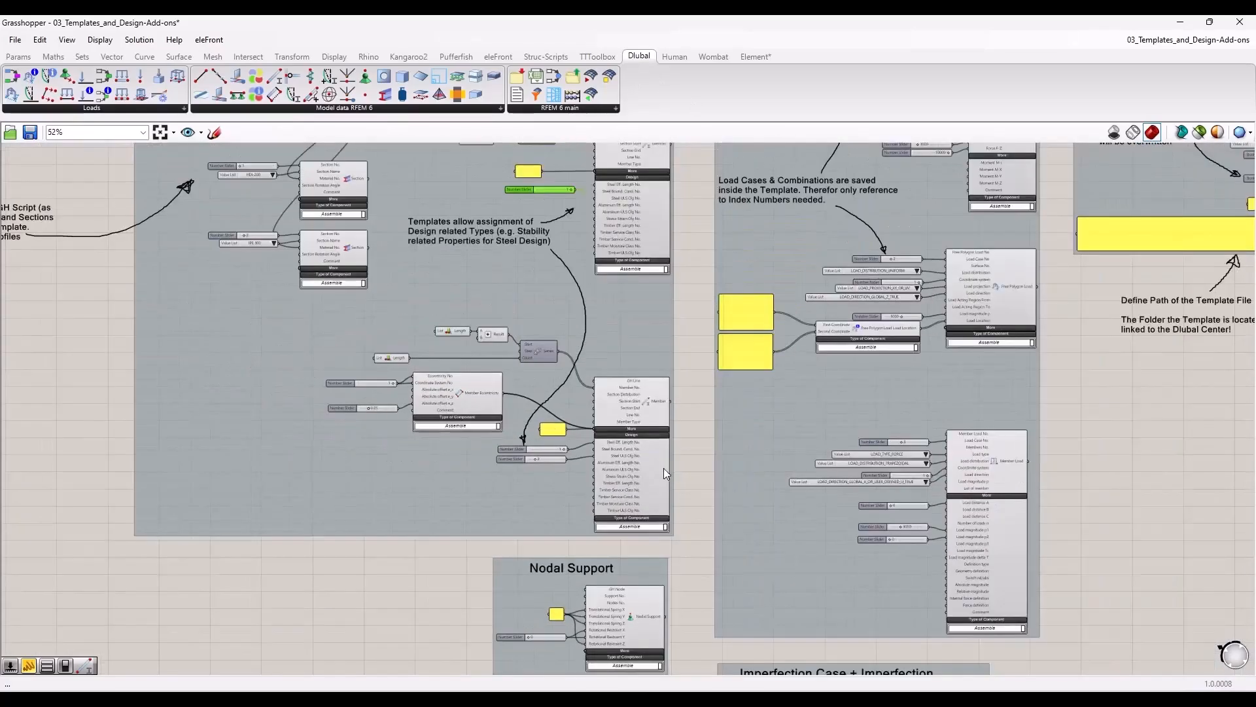
pyautogui.moveTo(689, 334); pyautogui.dragTo(666, 353, button='right')
pyautogui.moveTo(1067, 454); pyautogui.dragTo(1004, 357, button='right')
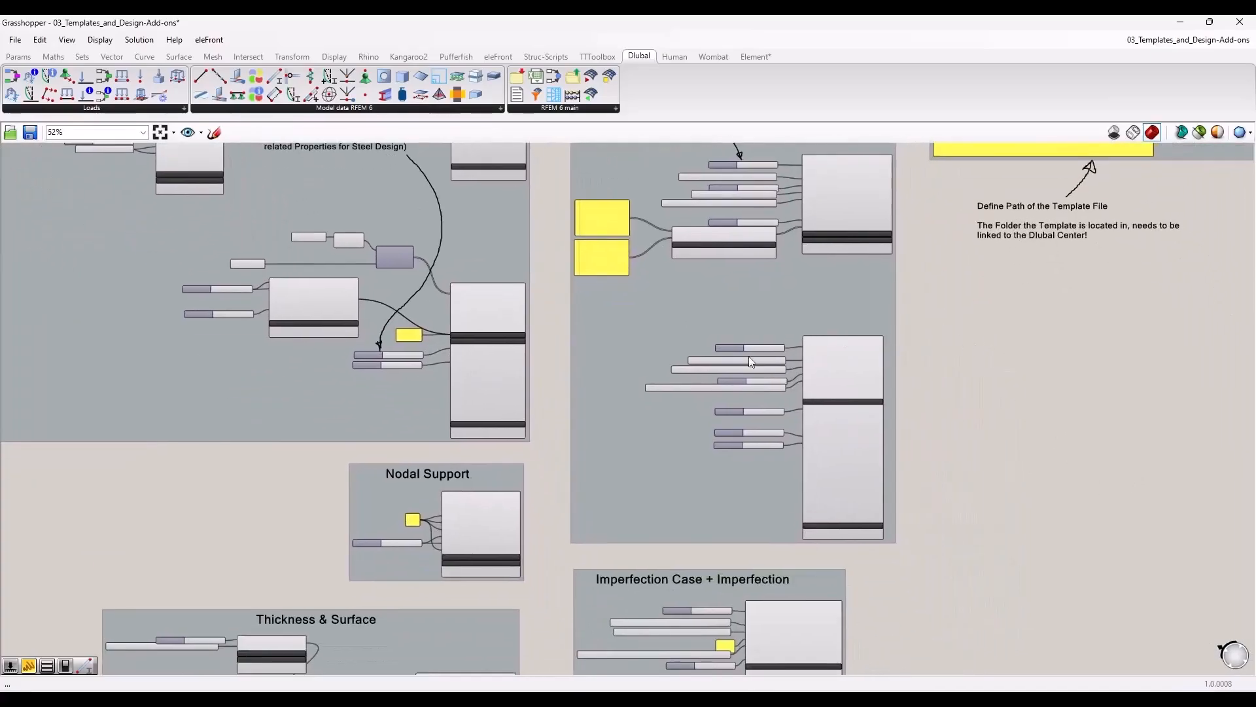
pyautogui.scroll(-3, 398, 539)
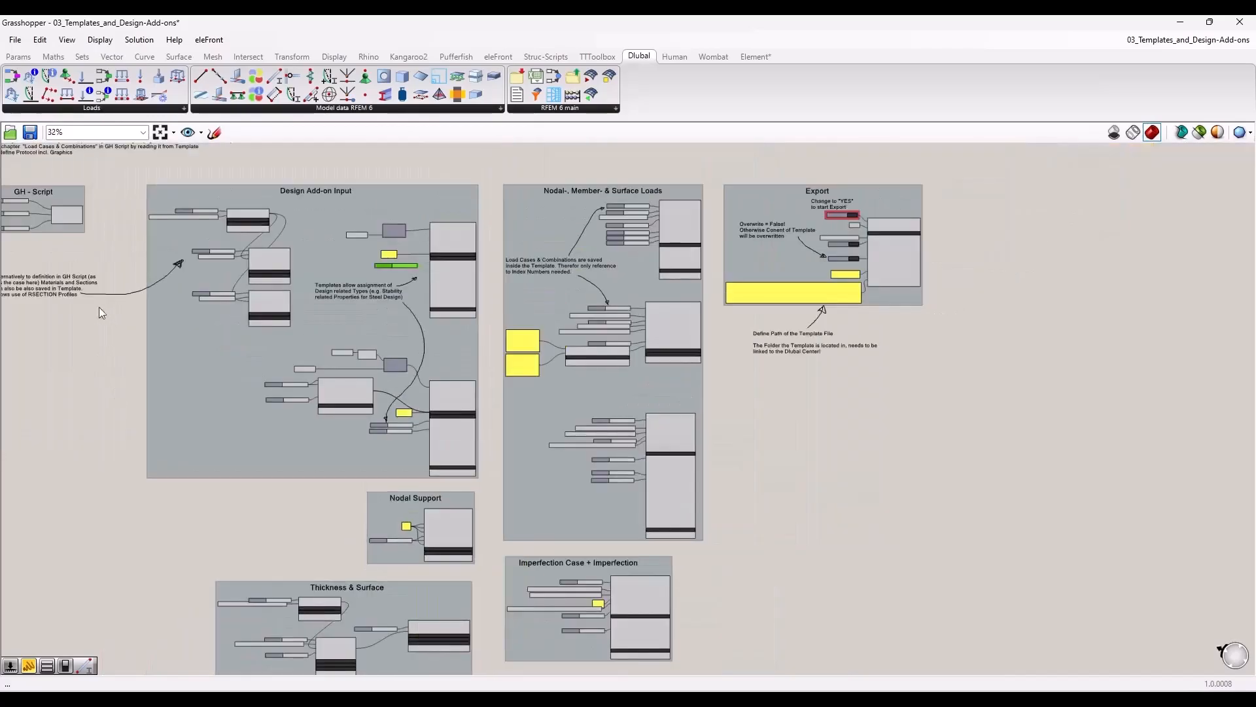
pyautogui.moveTo(100, 313); pyautogui.dragTo(308, 462, button='right')
pyautogui.scroll(3, 280, 335)
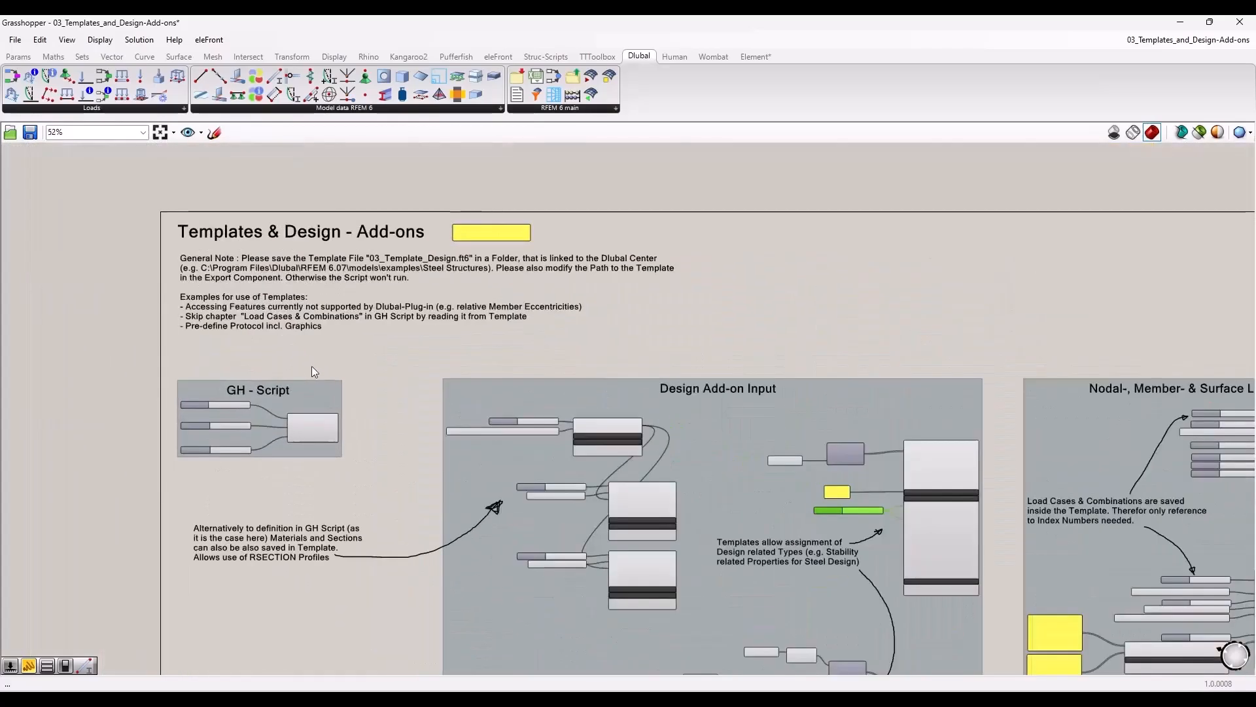
pyautogui.moveTo(401, 479); pyautogui.dragTo(250, 366, button='right')
pyautogui.scroll(-3, 290, 380)
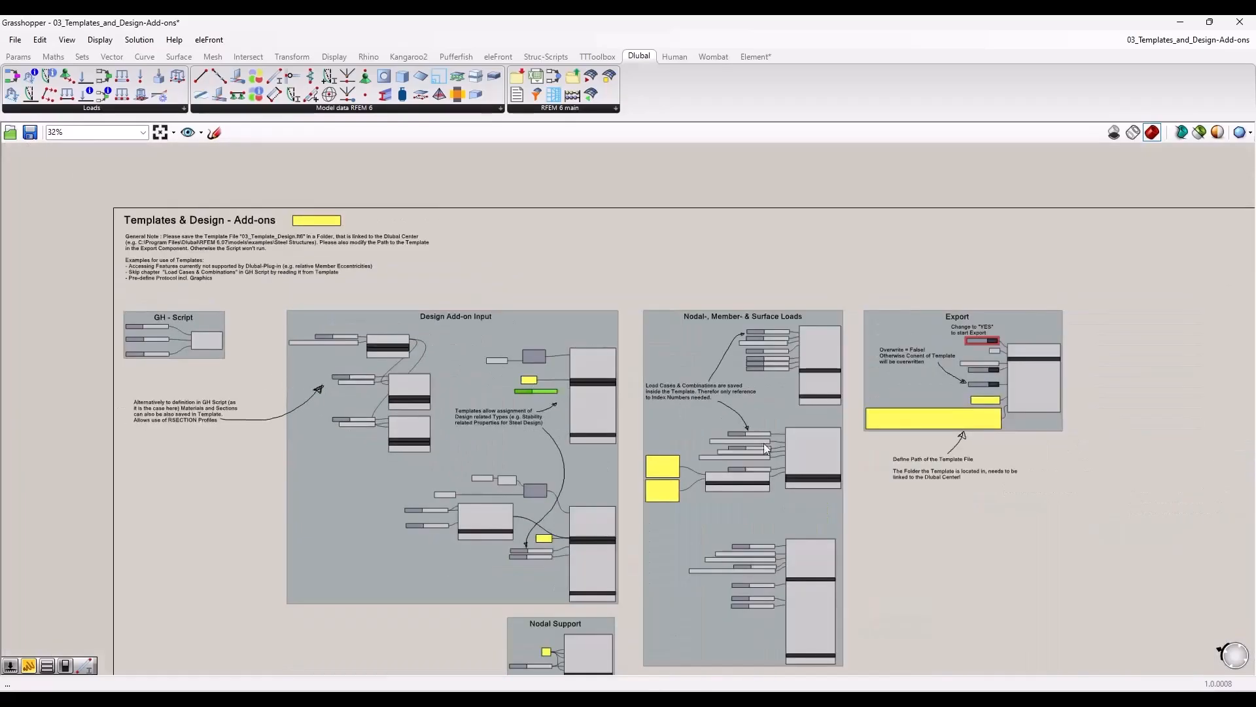
pyautogui.moveTo(887, 514); pyautogui.dragTo(810, 447, button='right')
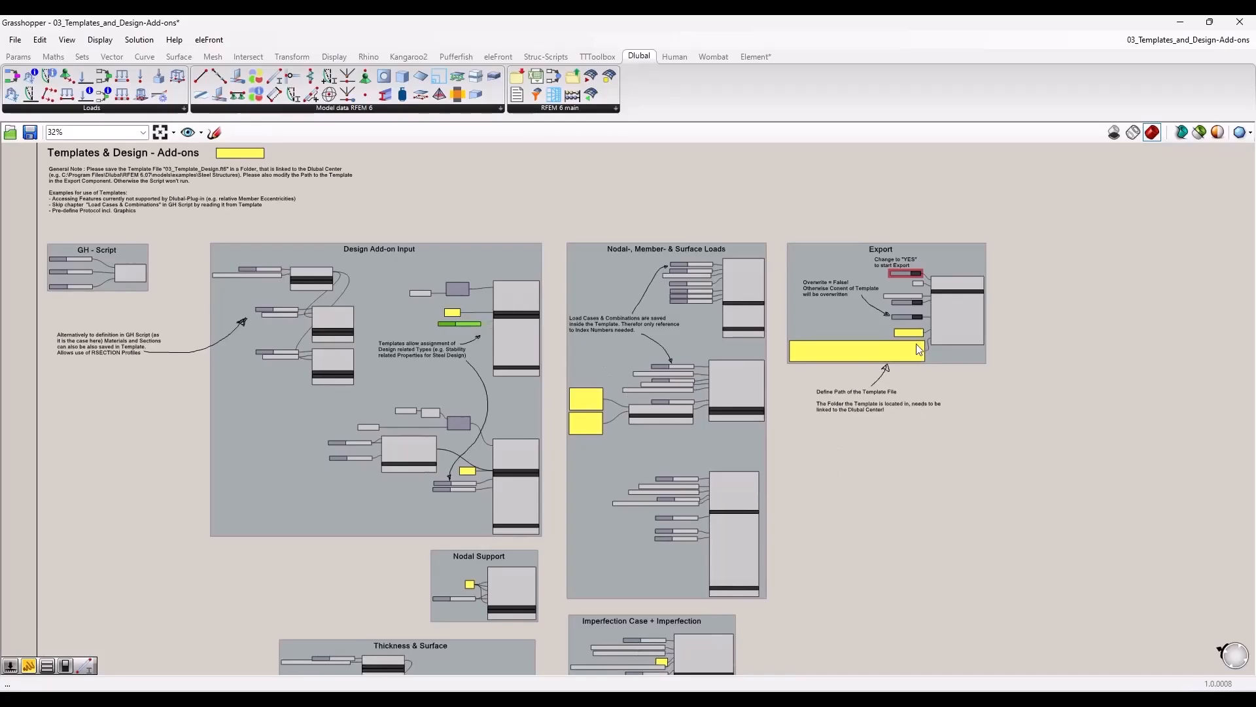
pyautogui.scroll(9, 919, 350)
pyautogui.scroll(-7, 706, 466)
pyautogui.moveTo(680, 470); pyautogui.dragTo(776, 407, button='right')
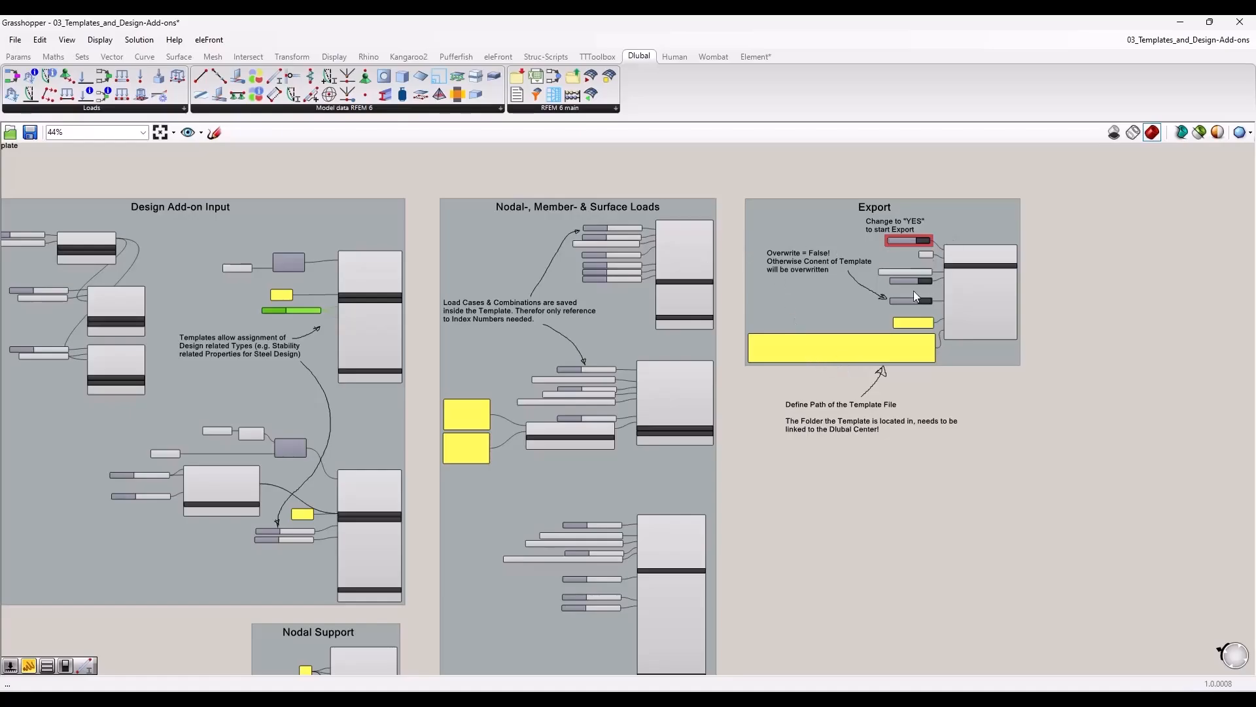
# Place the Grasshopper window beside RFEM with the Export group in view and close the open RFEM model
pyautogui.moveTo(566, 24); pyautogui.dragTo(3, 196)
pyautogui.click(396, 184)
pyautogui.scroll(-4, 157, 264)
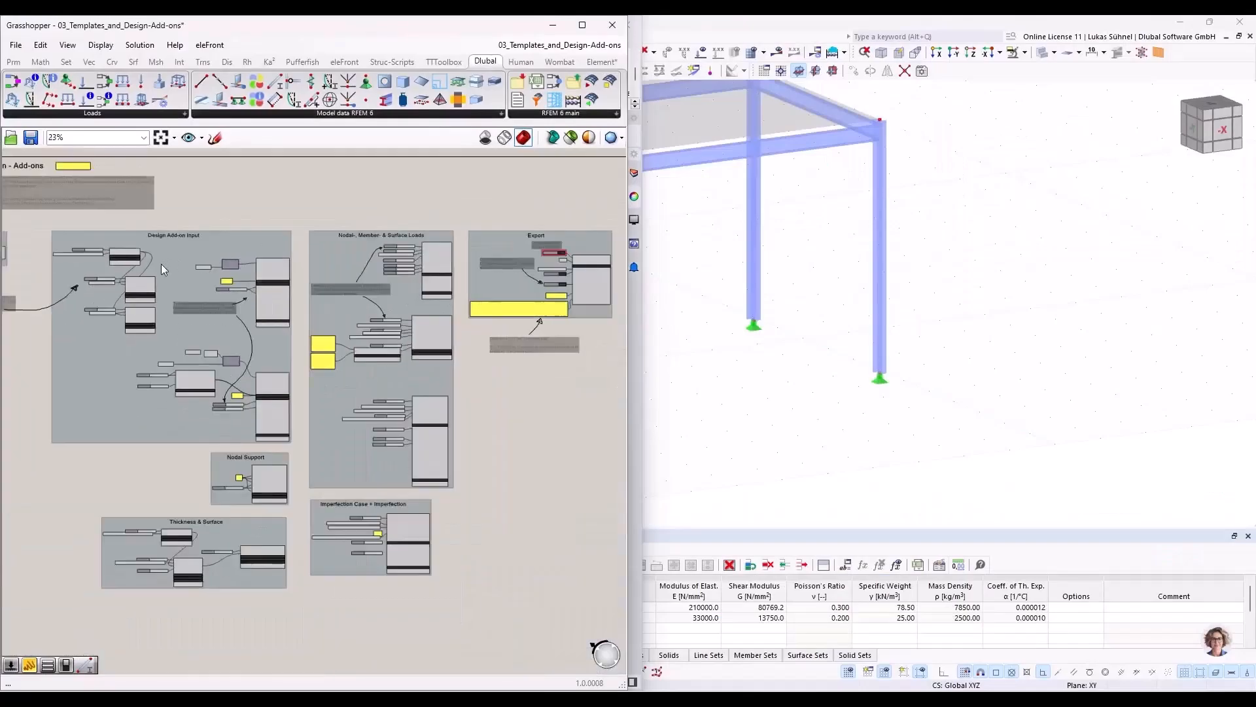
pyautogui.scroll(6, 537, 239)
pyautogui.click(1237, 29)
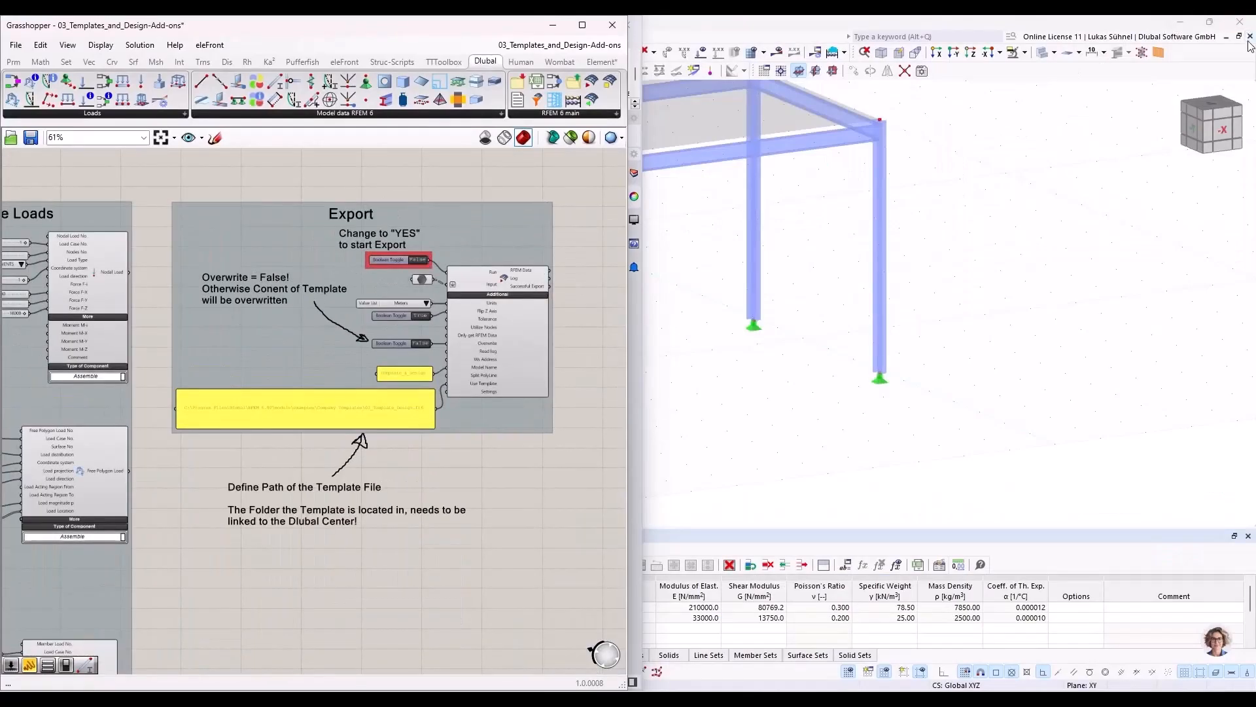
# Close the open RFEM model and export the Grasshopper model to RFEM by switching the export's Run toggle to True
pyautogui.click(682, 415)
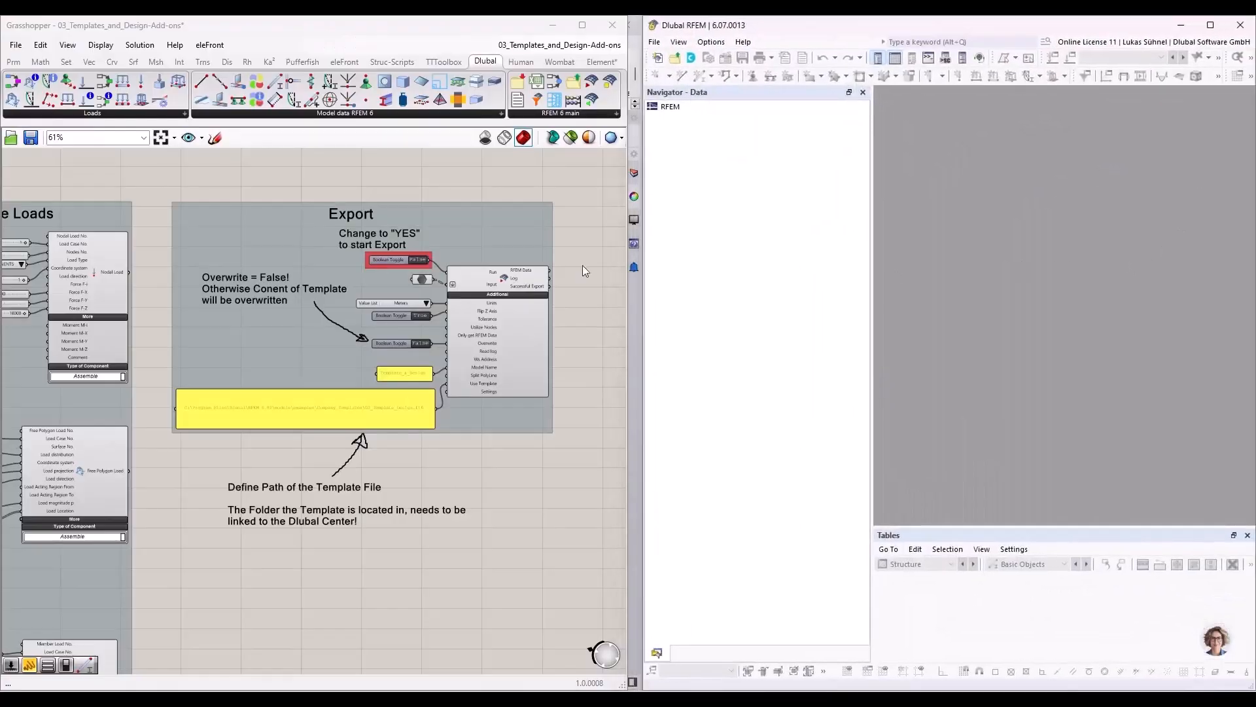
pyautogui.scroll(3, 386, 267)
pyautogui.click(444, 257)
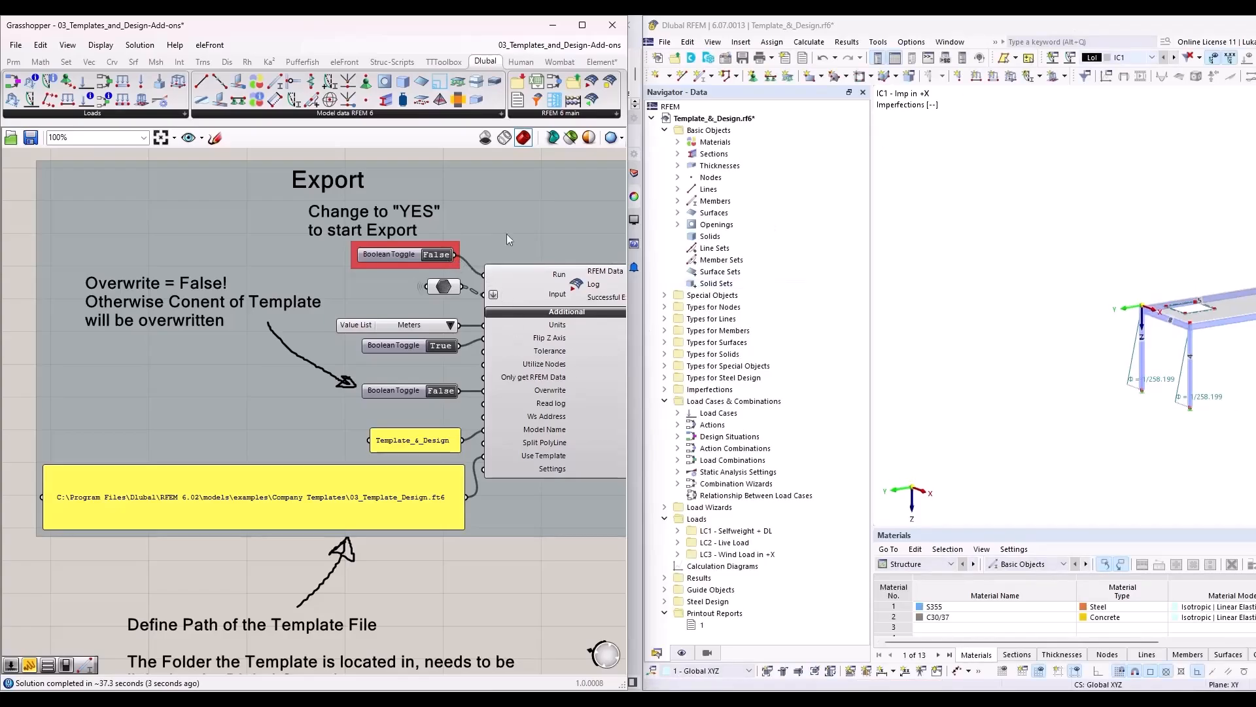
# Maximize the RFEM window and step through load cases LC1 Selfweight + DL, LC2 Live Load and LC3 Wind Load in +X
pyautogui.moveTo(806, 28); pyautogui.dragTo(492, 53)
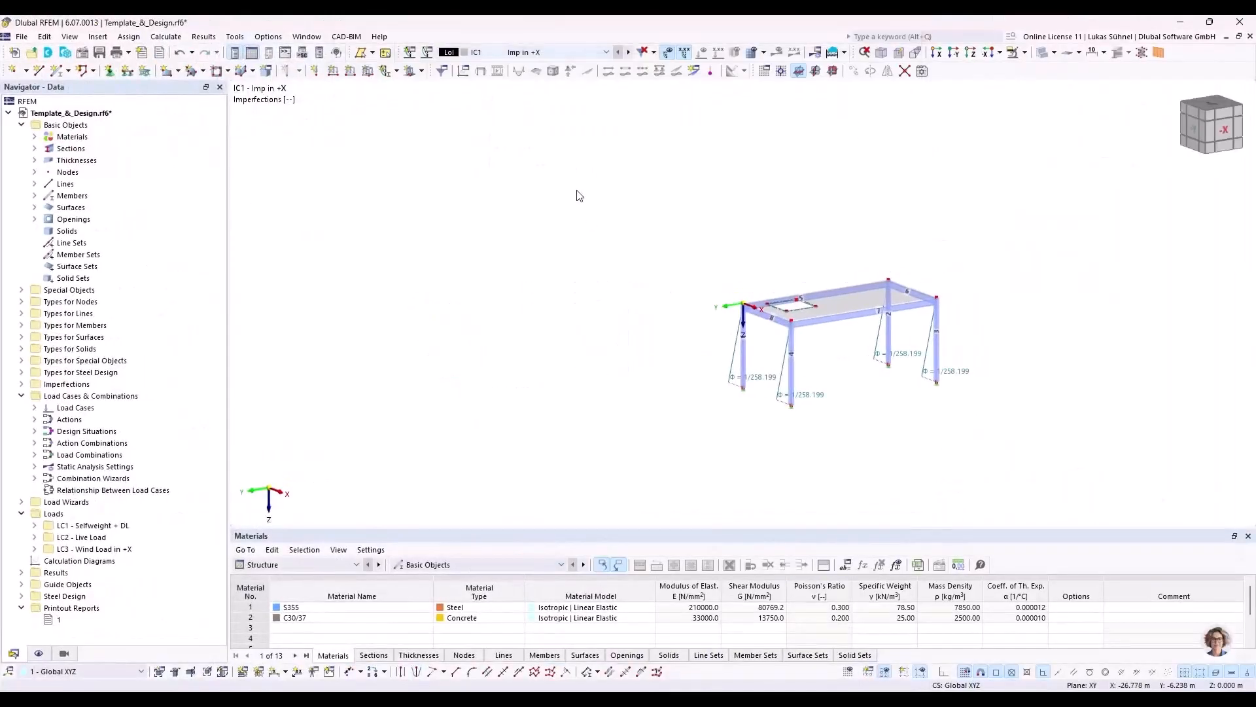
pyautogui.scroll(5, 649, 308)
pyautogui.moveTo(649, 308); pyautogui.dragTo(553, 308, button='middle')
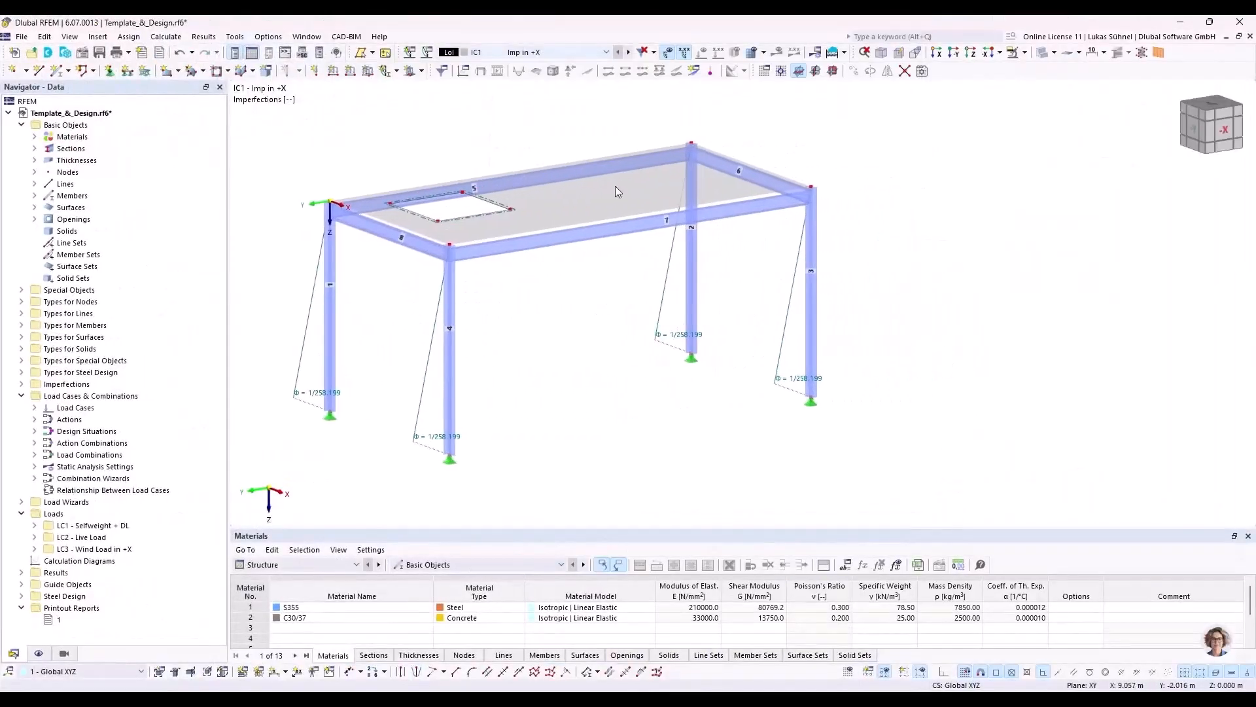
pyautogui.click(597, 55)
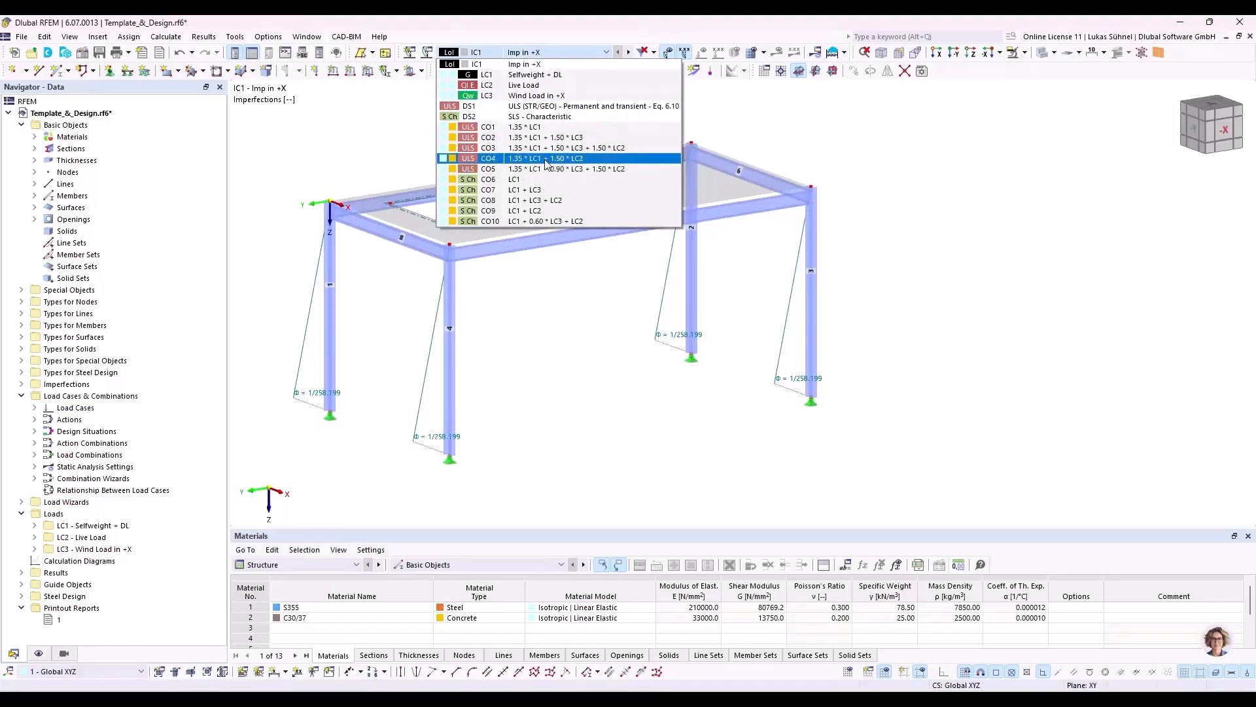
pyautogui.click(436, 148)
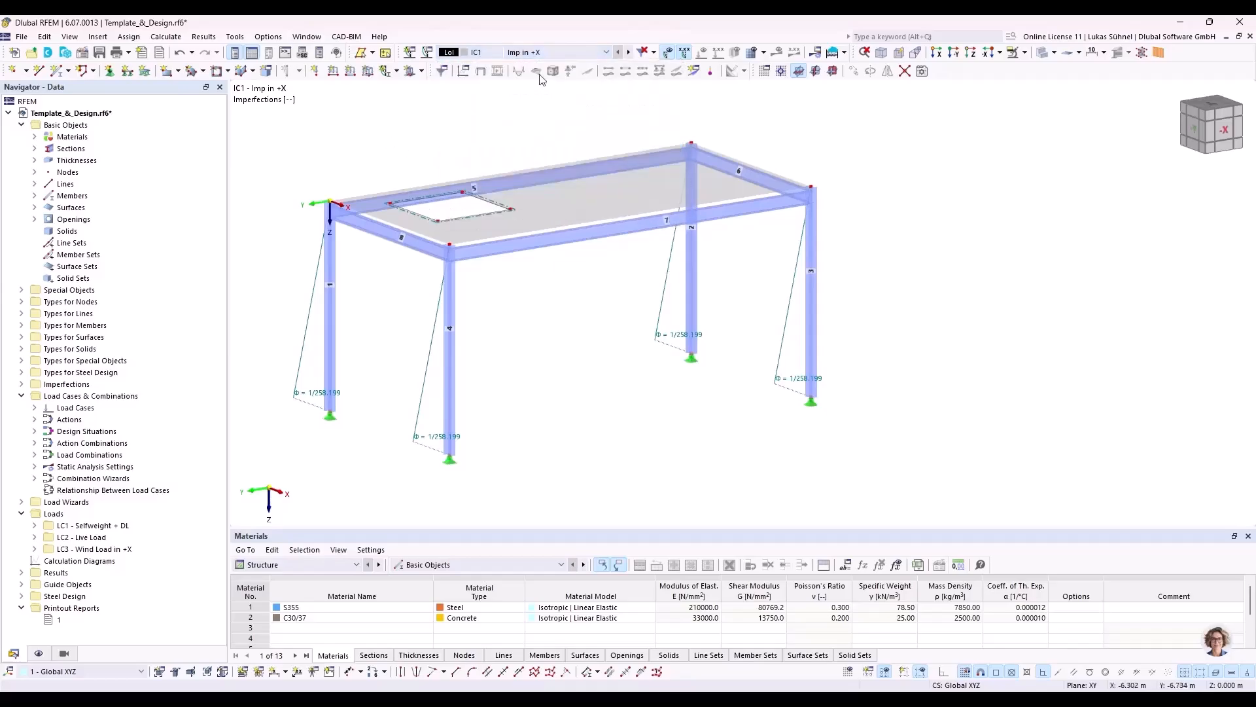
pyautogui.click(626, 52)
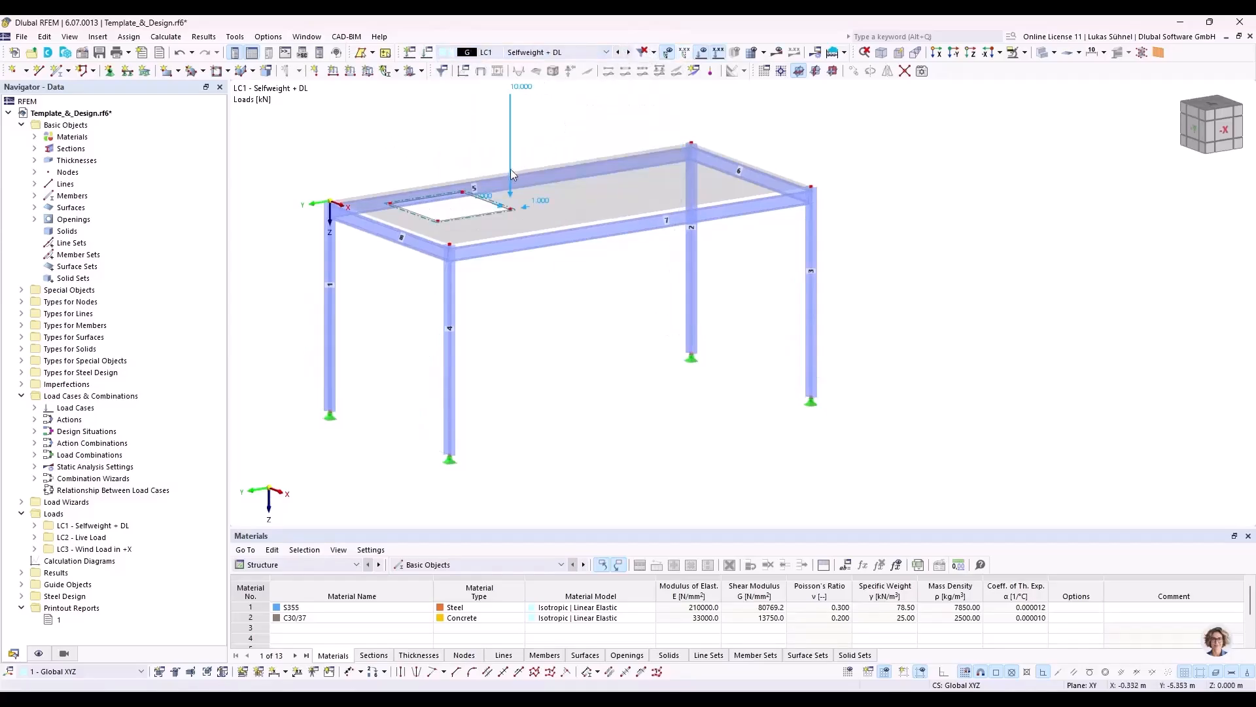
pyautogui.click(630, 52)
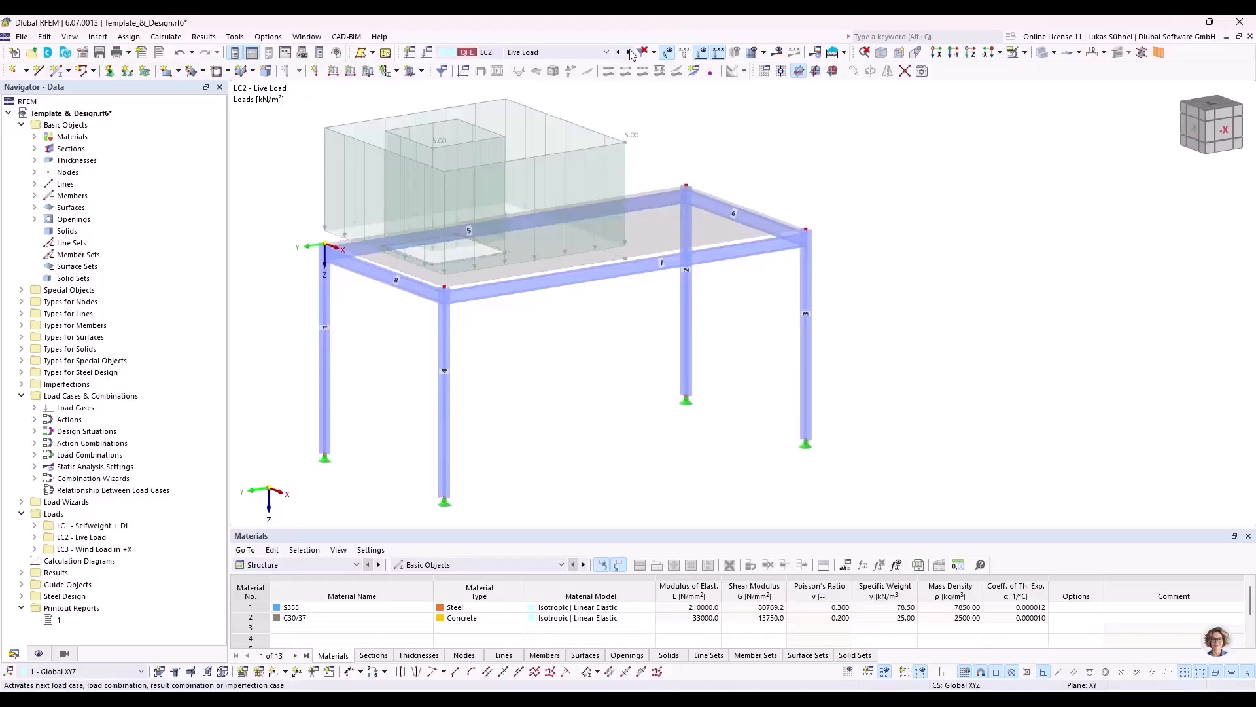
pyautogui.click(628, 53)
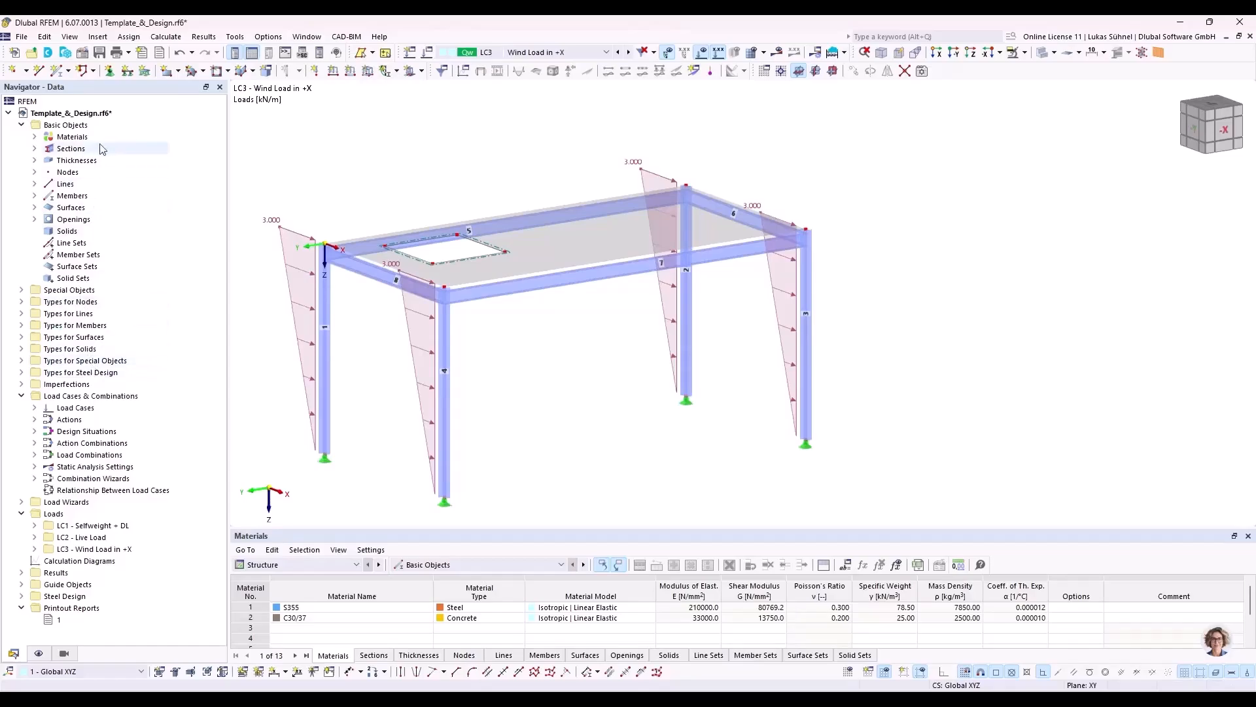
# Review the activated add-ons and the design standards in the model's base data without changing them
pyautogui.rightClick(112, 113)
pyautogui.click(127, 127)
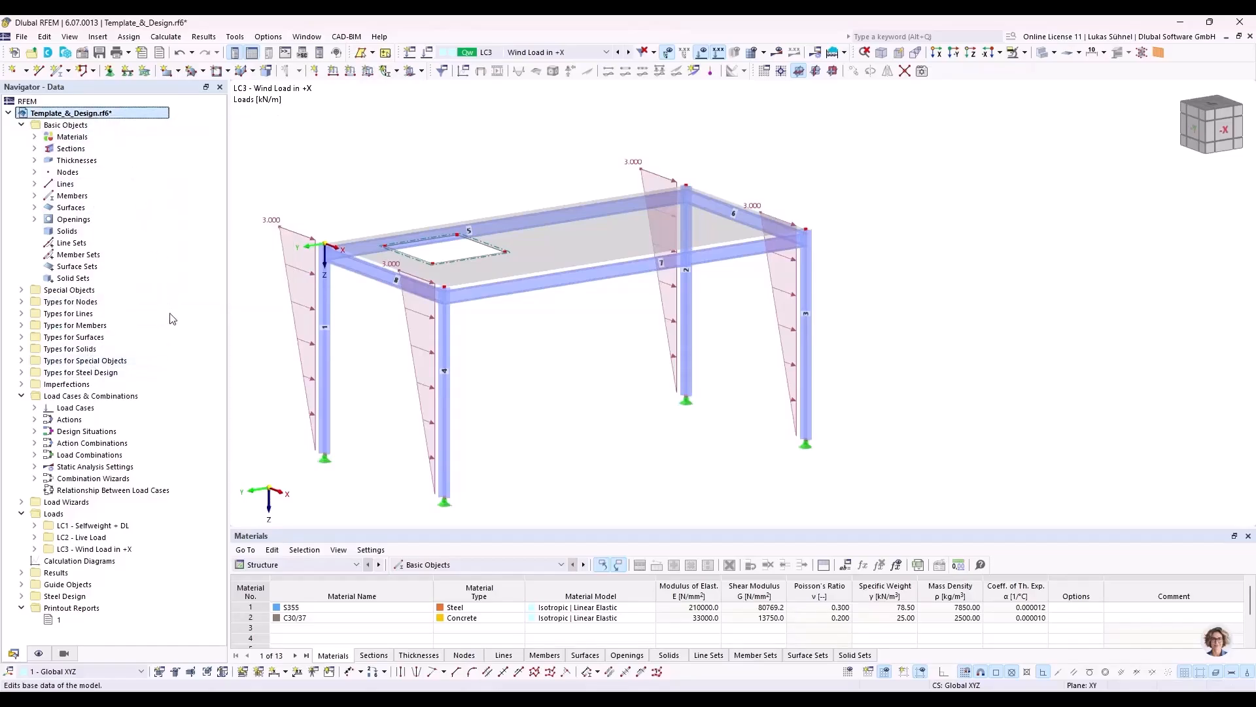
pyautogui.click(354, 104)
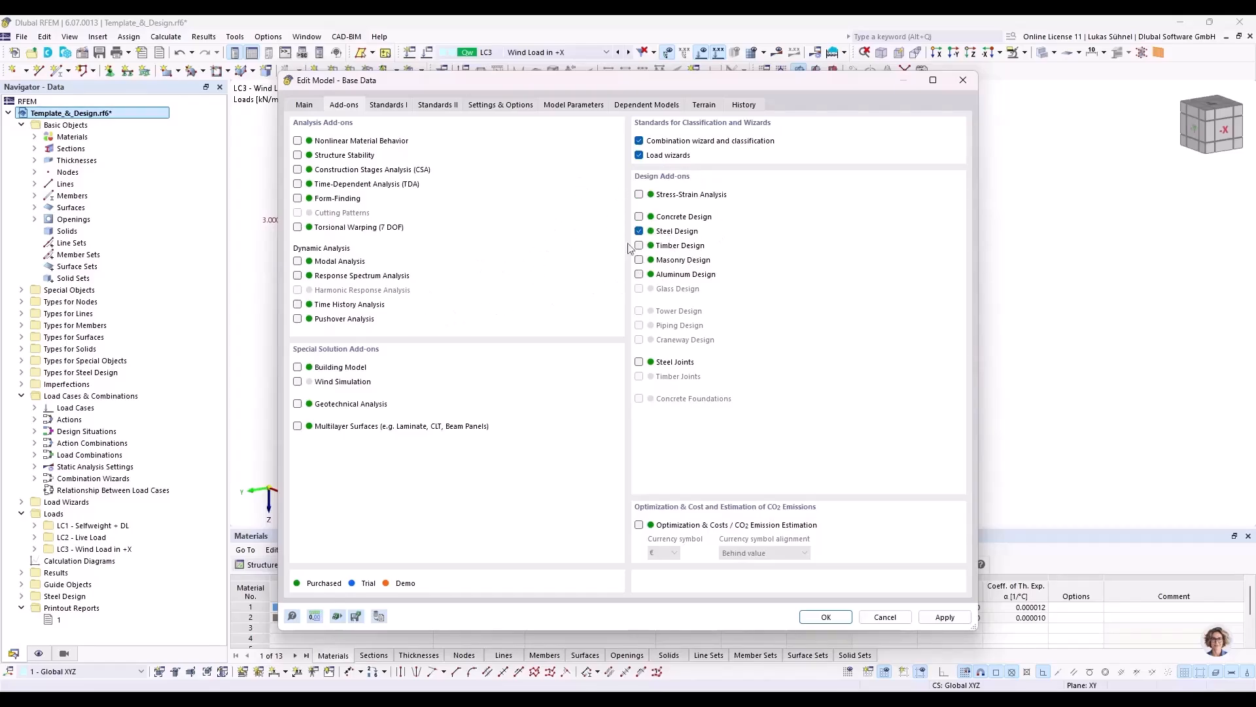
pyautogui.click(385, 106)
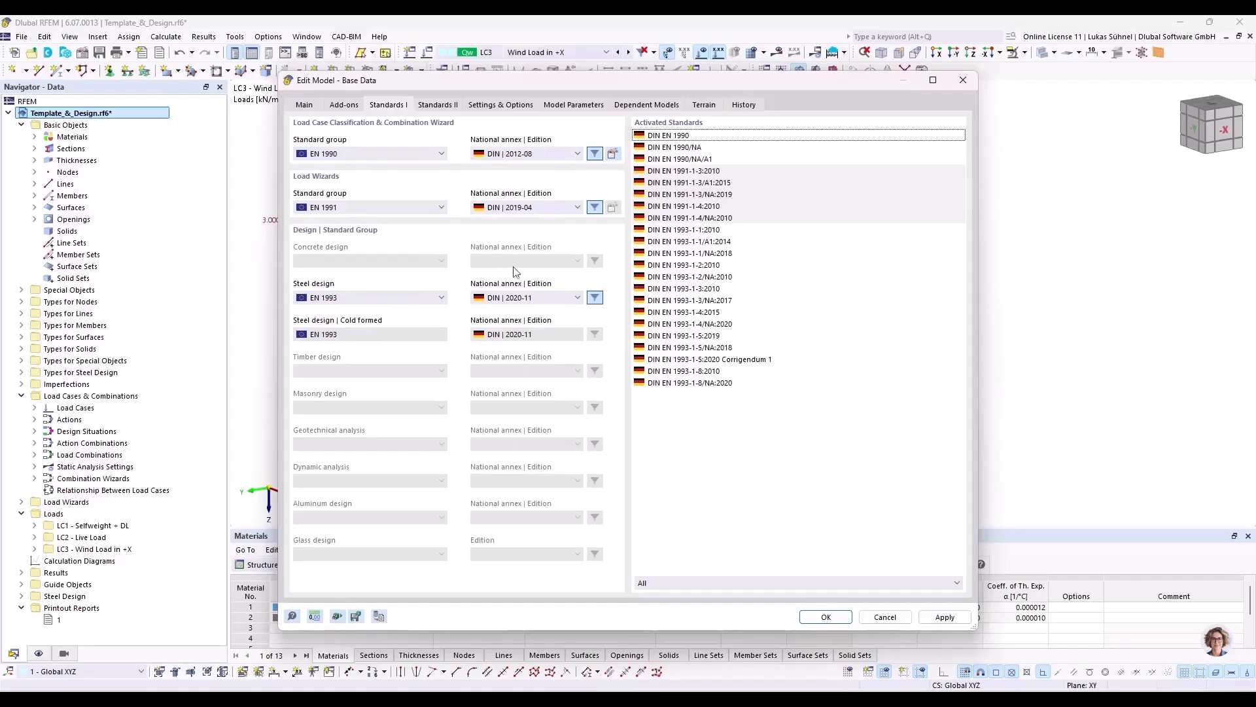
pyautogui.click(893, 619)
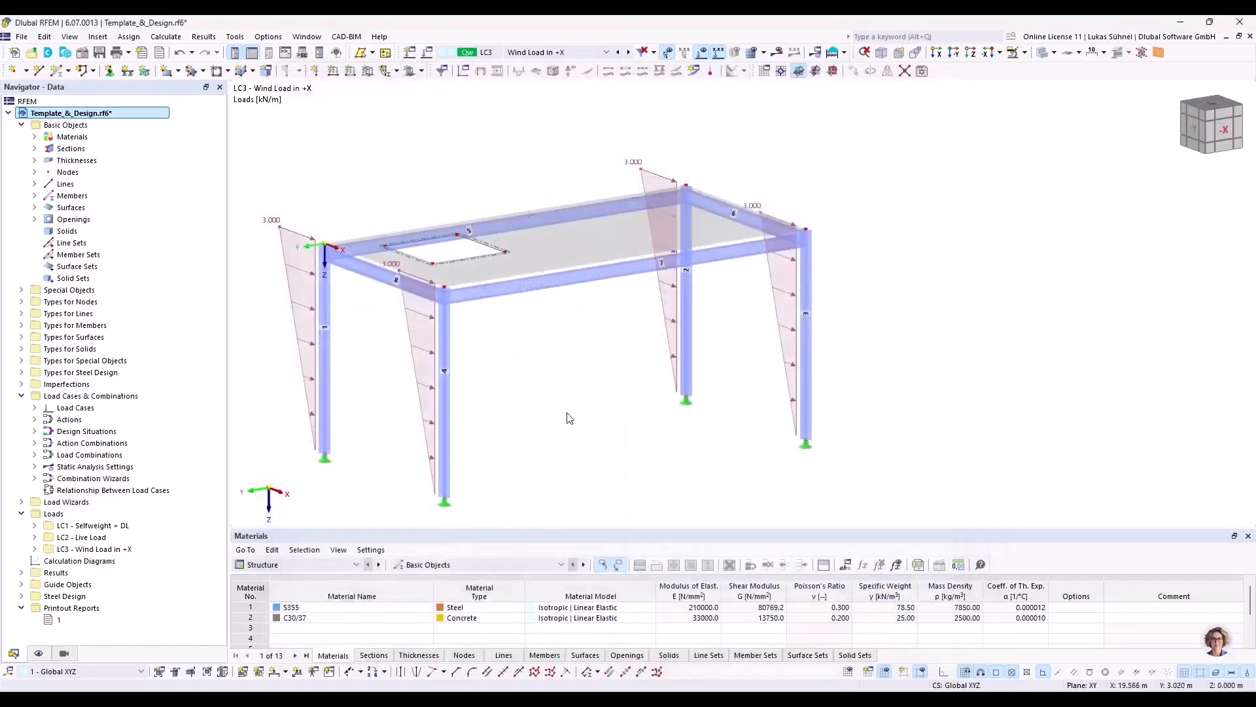
# Expand the steel design types and select the Single Span Beam effective length
pyautogui.click(22, 373)
pyautogui.click(36, 361)
pyautogui.scroll(-1, 92, 340)
pyautogui.click(114, 349)
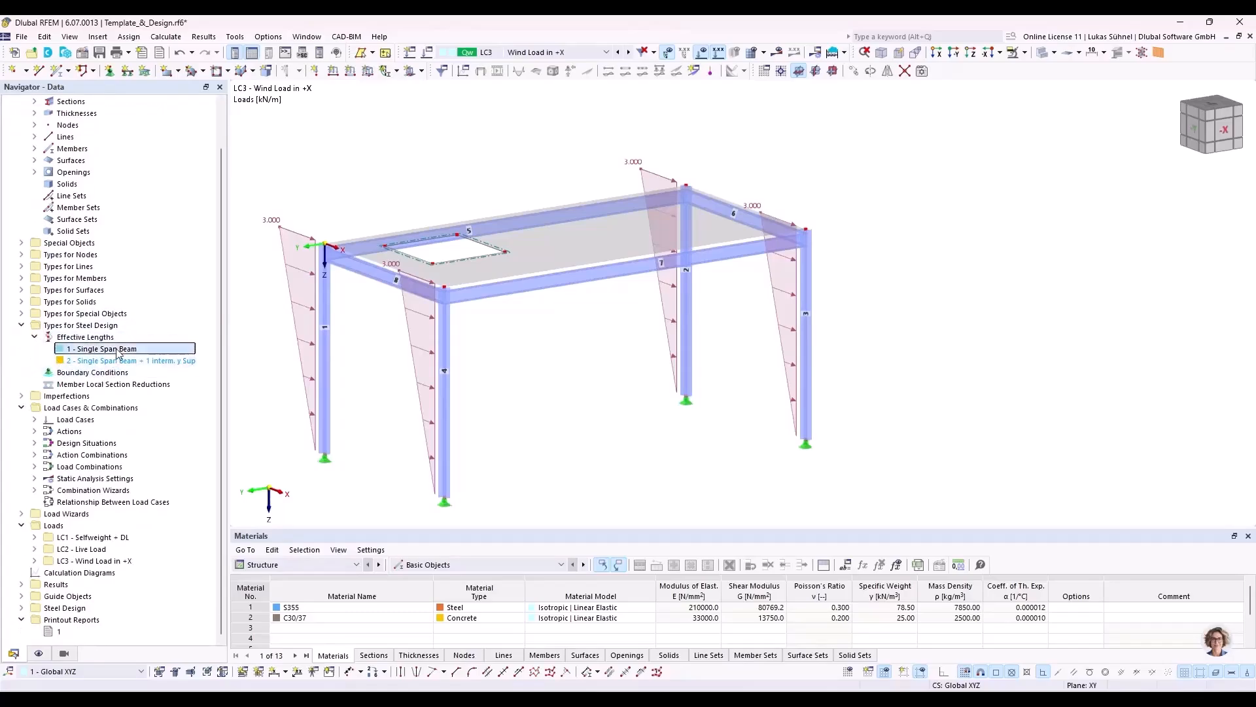
# Check the effective length assigned in the design types of beam member 7, leaving the member unchanged
pyautogui.doubleClick(490, 299)
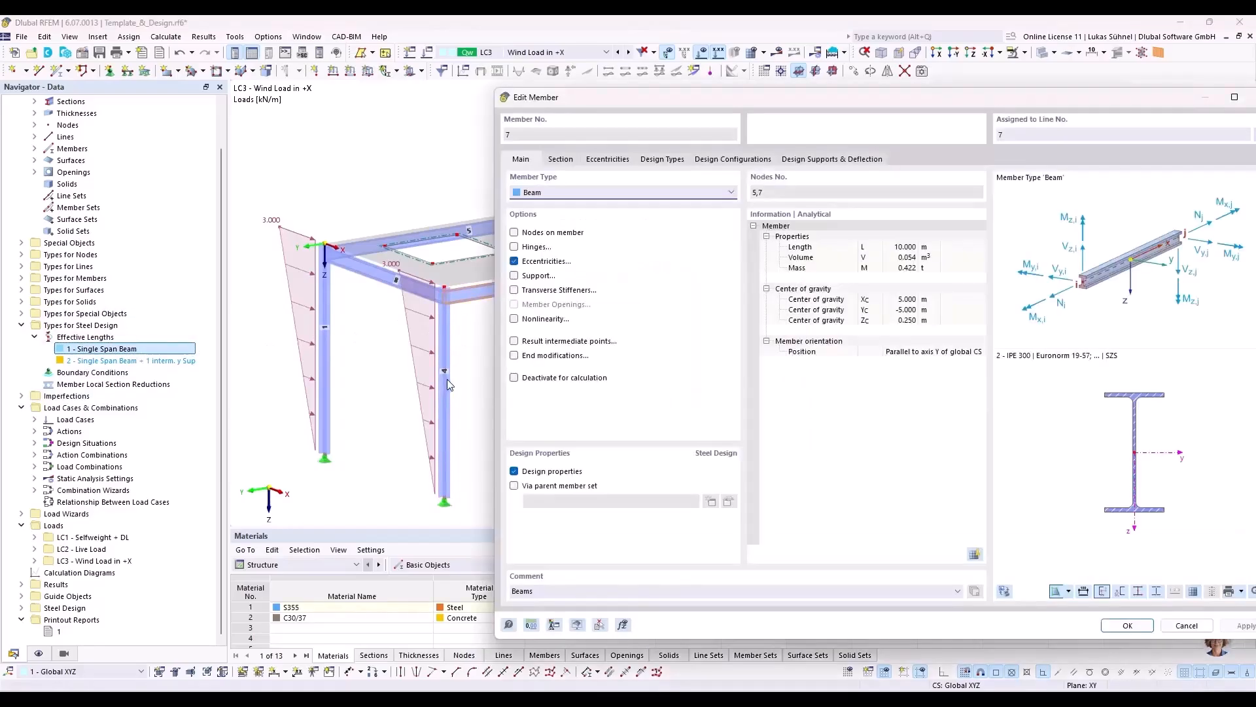
pyautogui.click(661, 160)
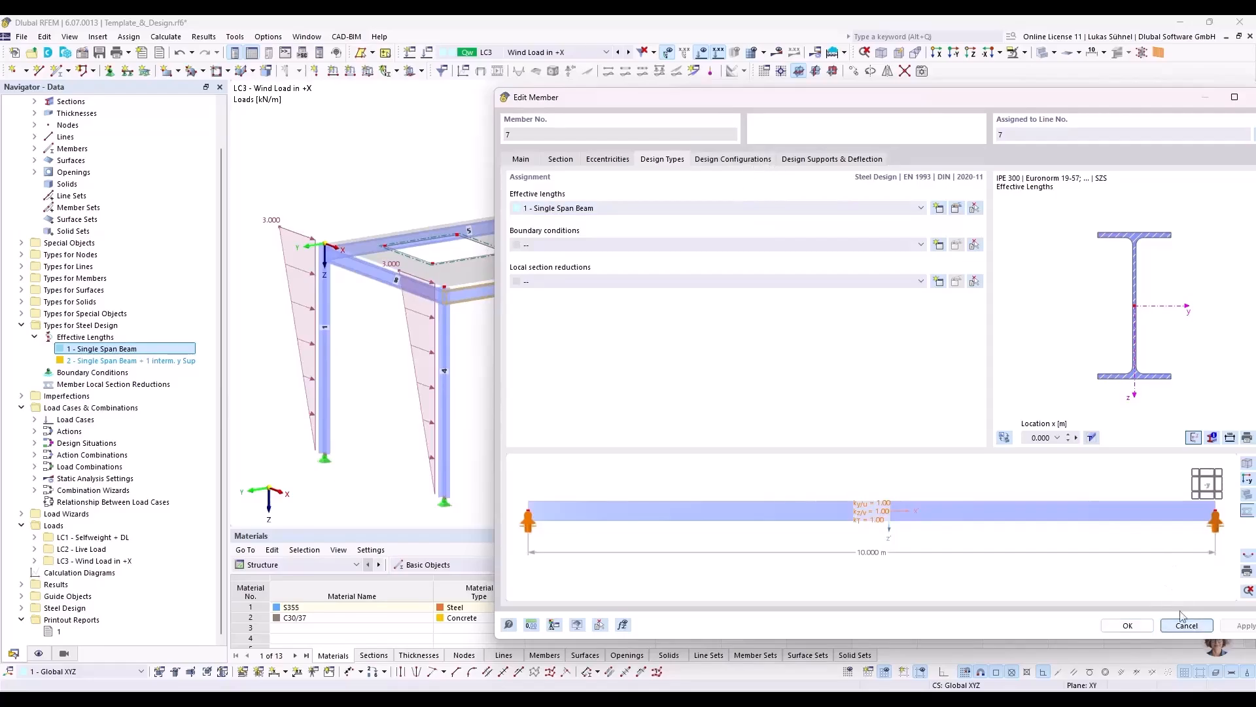
pyautogui.click(1196, 622)
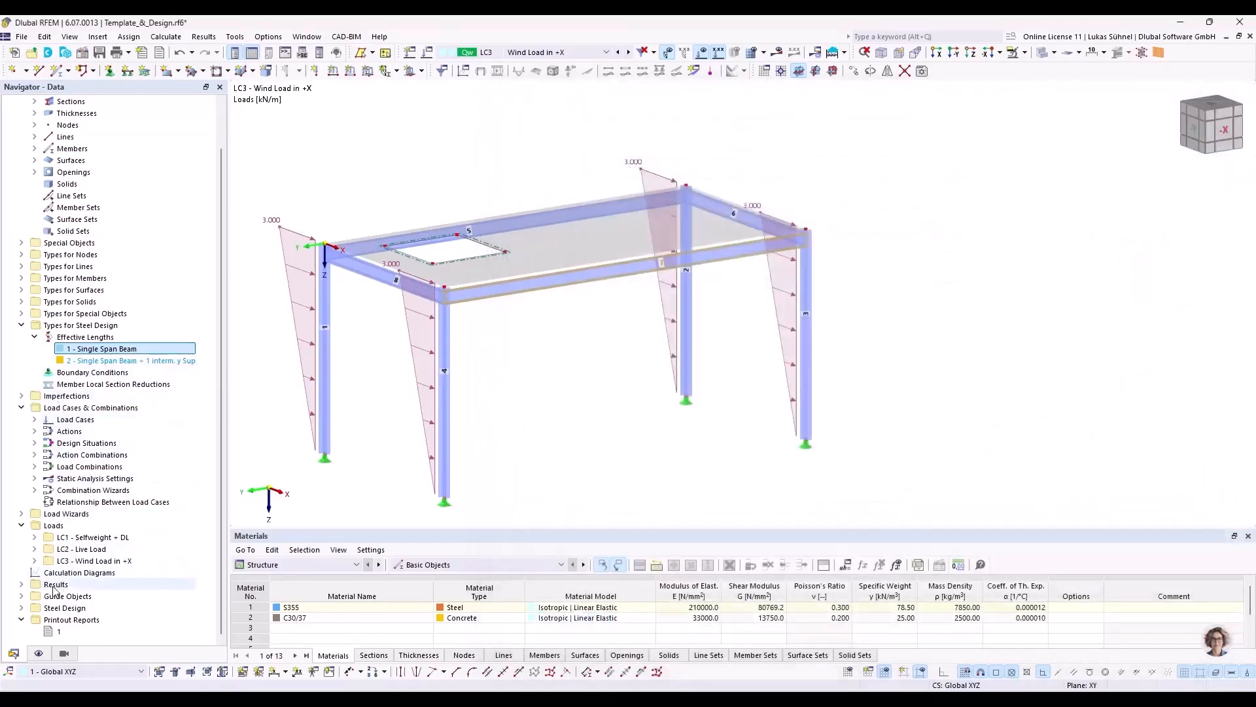
# Go through the Steel Design ultimate configurations Plastic + Stability, Elastic + Stability and Plastic + no Stability to see their assigned members
pyautogui.click(23, 608)
pyautogui.scroll(-3, 26, 609)
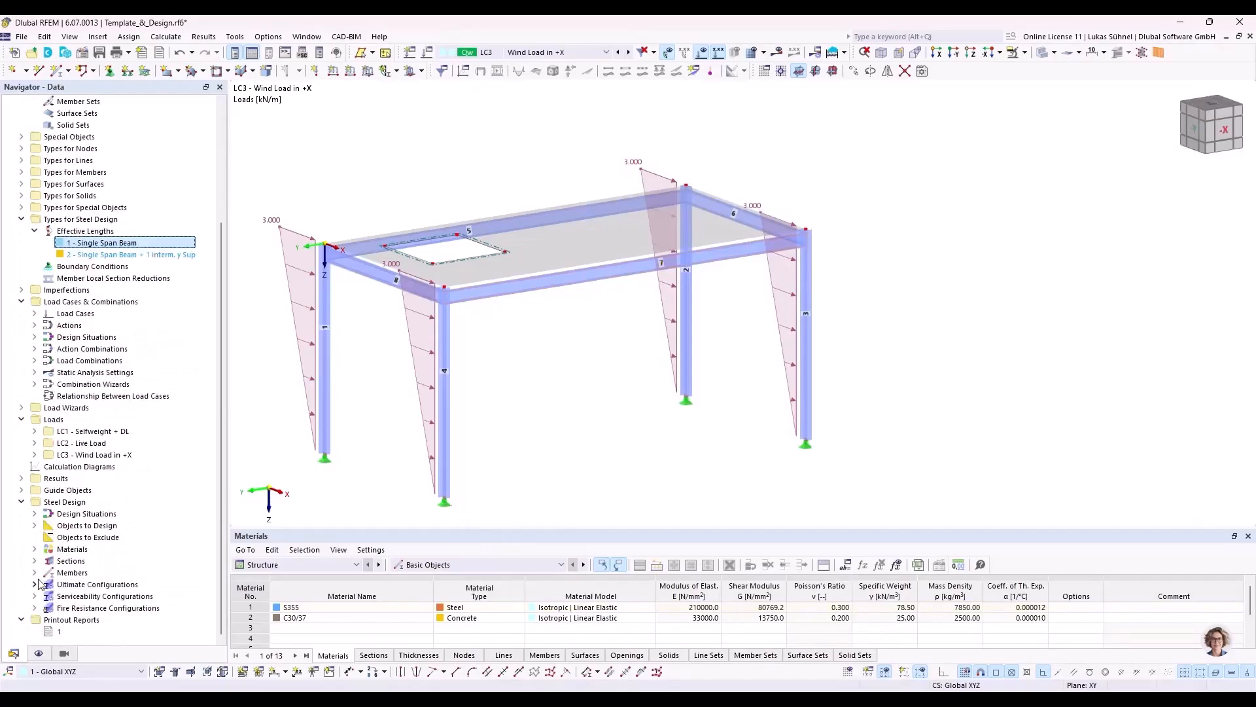
pyautogui.click(35, 585)
pyautogui.scroll(-1, 46, 585)
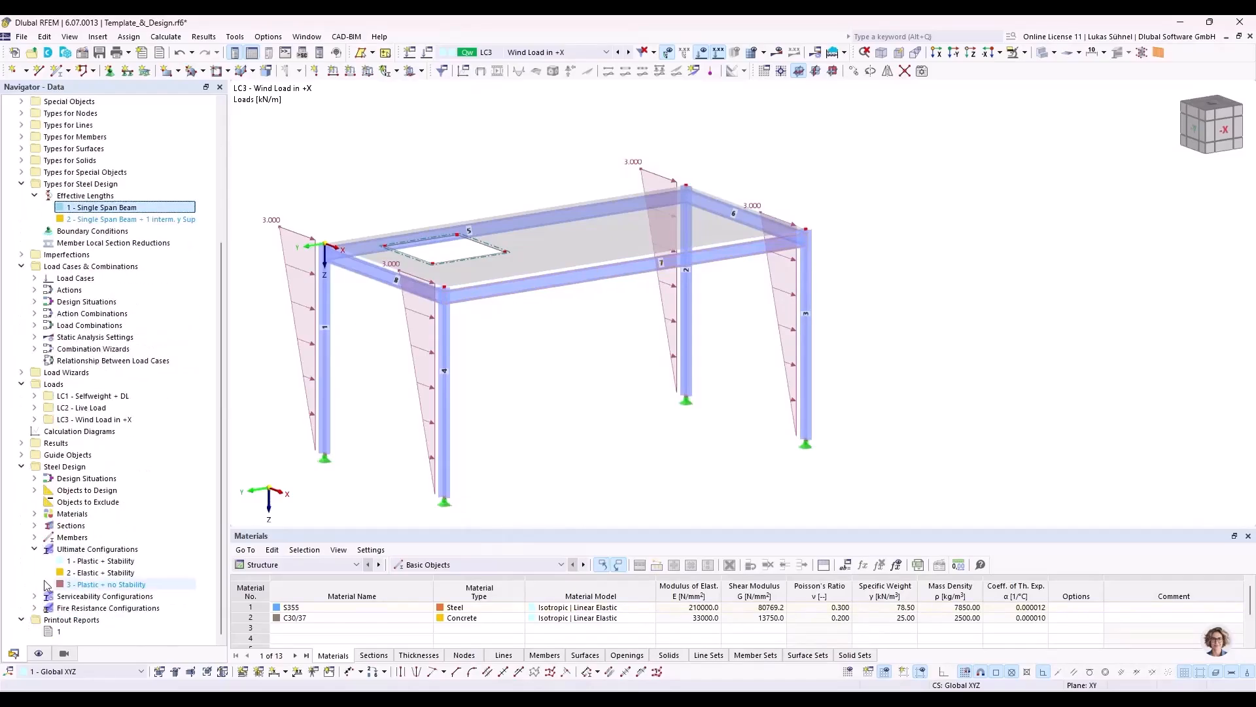
pyautogui.click(101, 573)
pyautogui.click(104, 582)
pyautogui.click(118, 573)
pyautogui.click(119, 559)
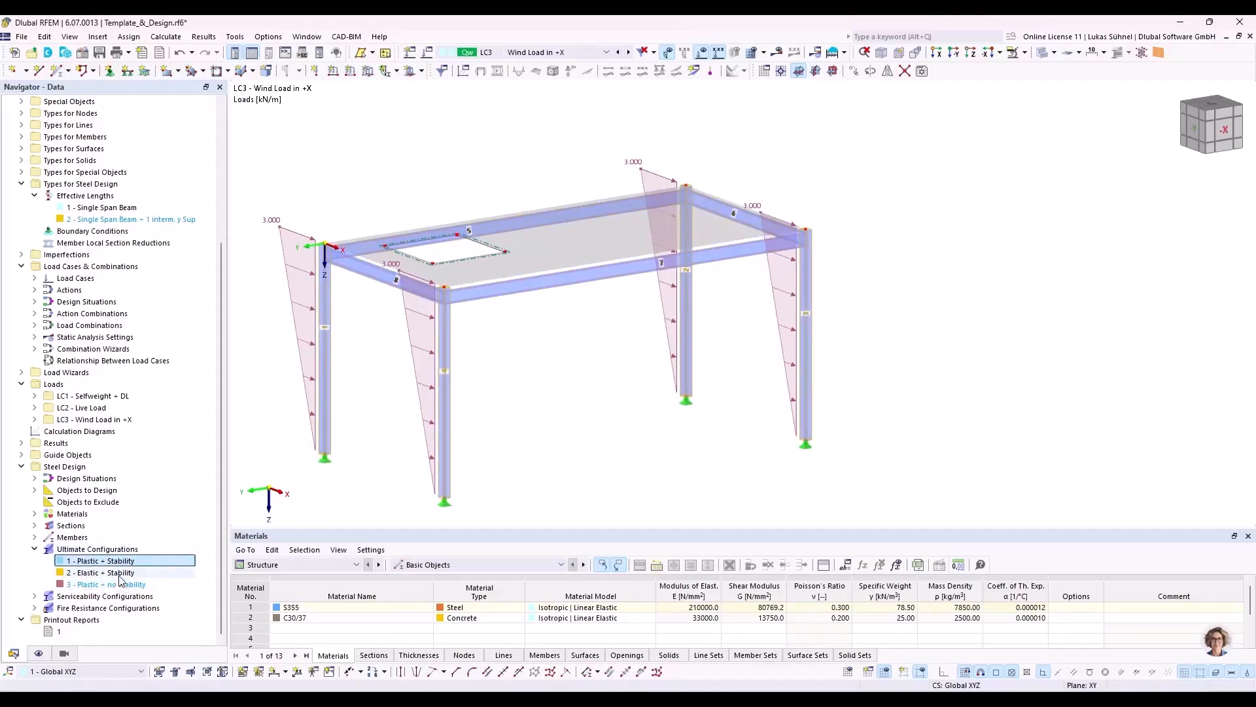
pyautogui.click(118, 572)
pyautogui.click(480, 168)
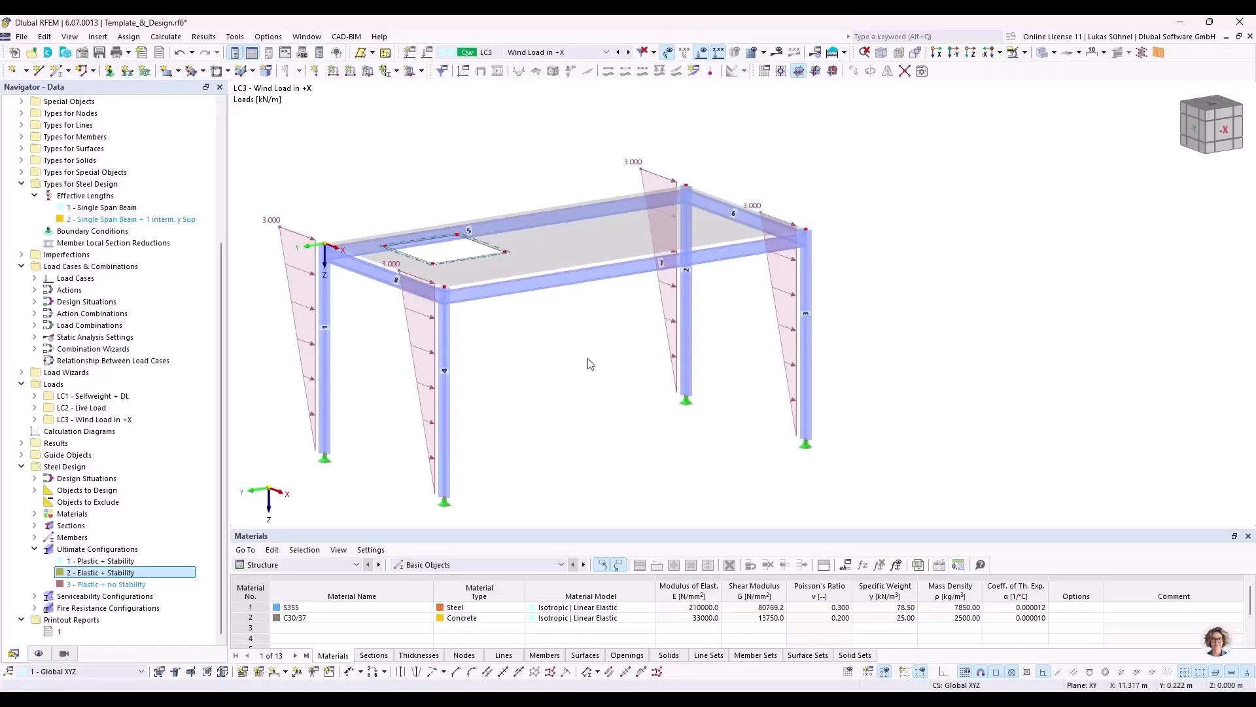
# Calculate all results of the model and inspect the frame's displacements under the wind load in +X
pyautogui.moveTo(572, 359); pyautogui.dragTo(585, 323, button='middle')
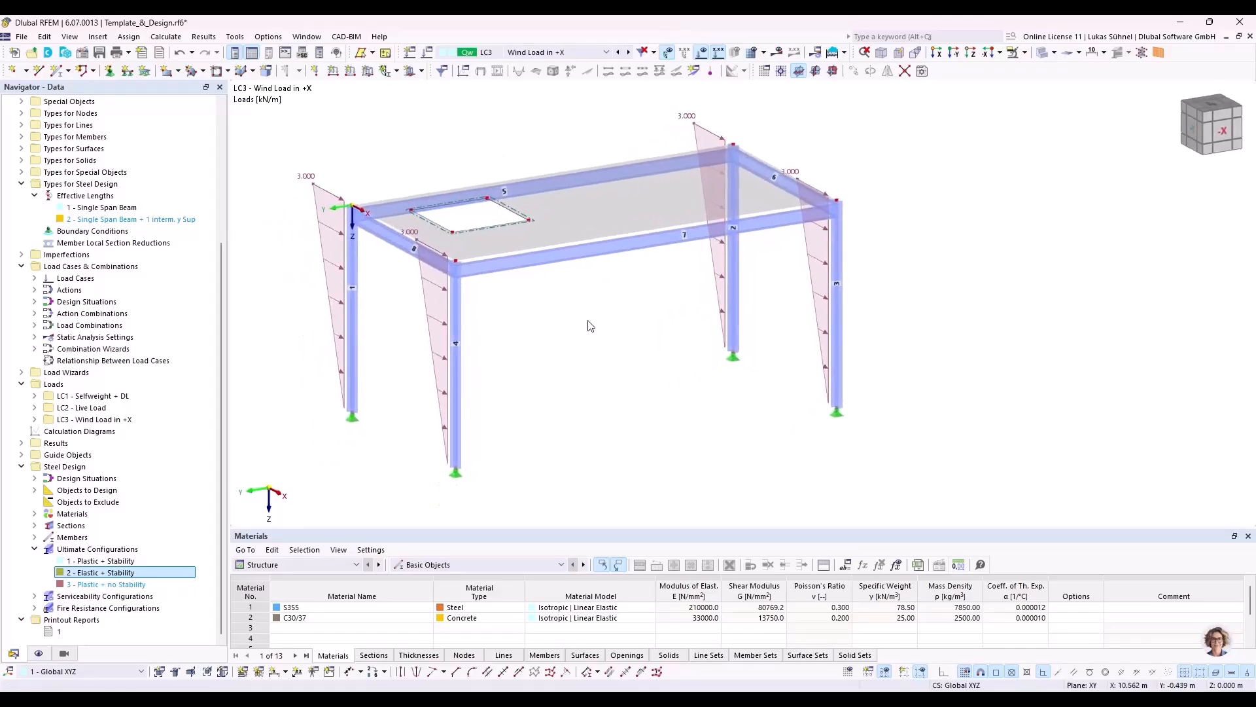
pyautogui.click(848, 53)
pyautogui.click(864, 83)
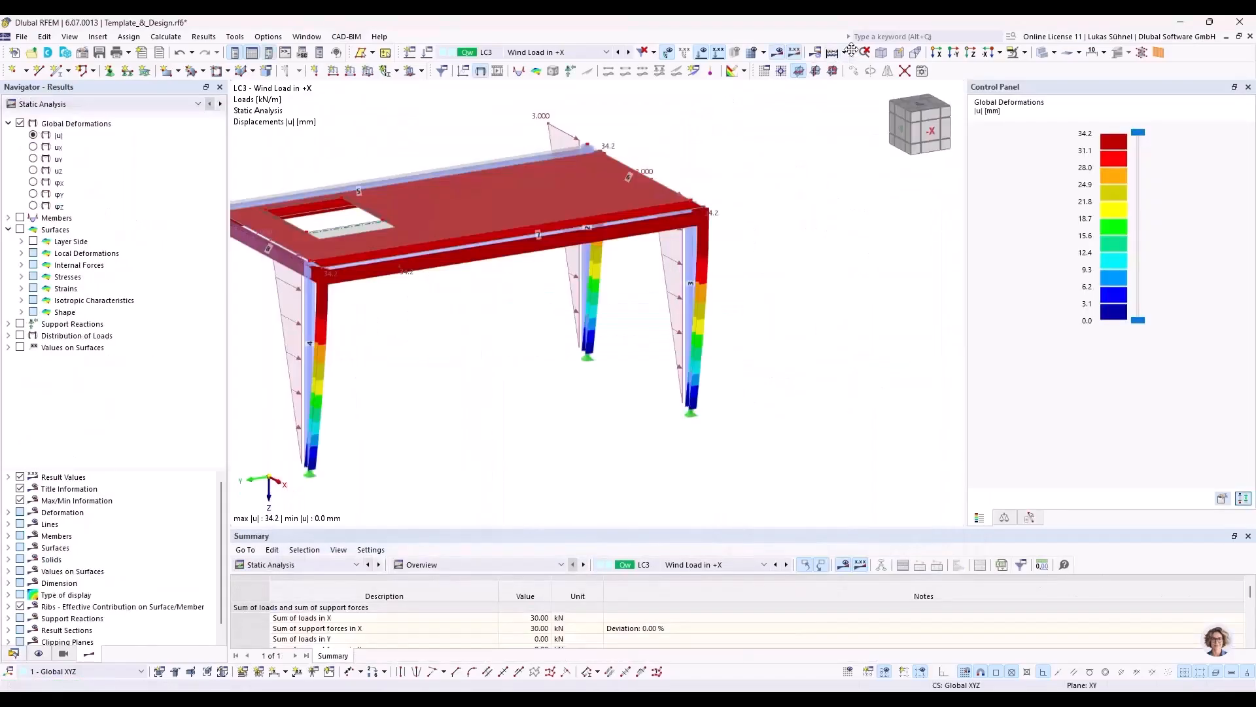
pyautogui.click(844, 53)
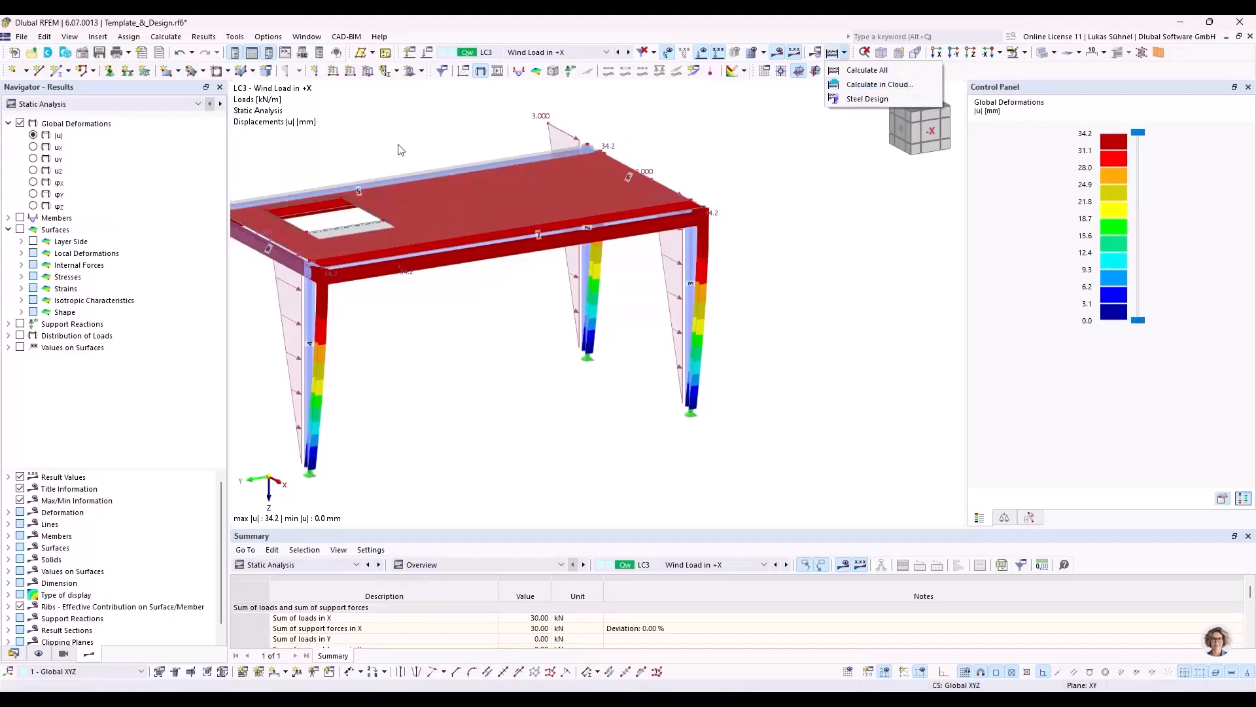
pyautogui.moveTo(448, 120); pyautogui.dragTo(547, 201, button='middle')
pyautogui.scroll(-1, 505, 162)
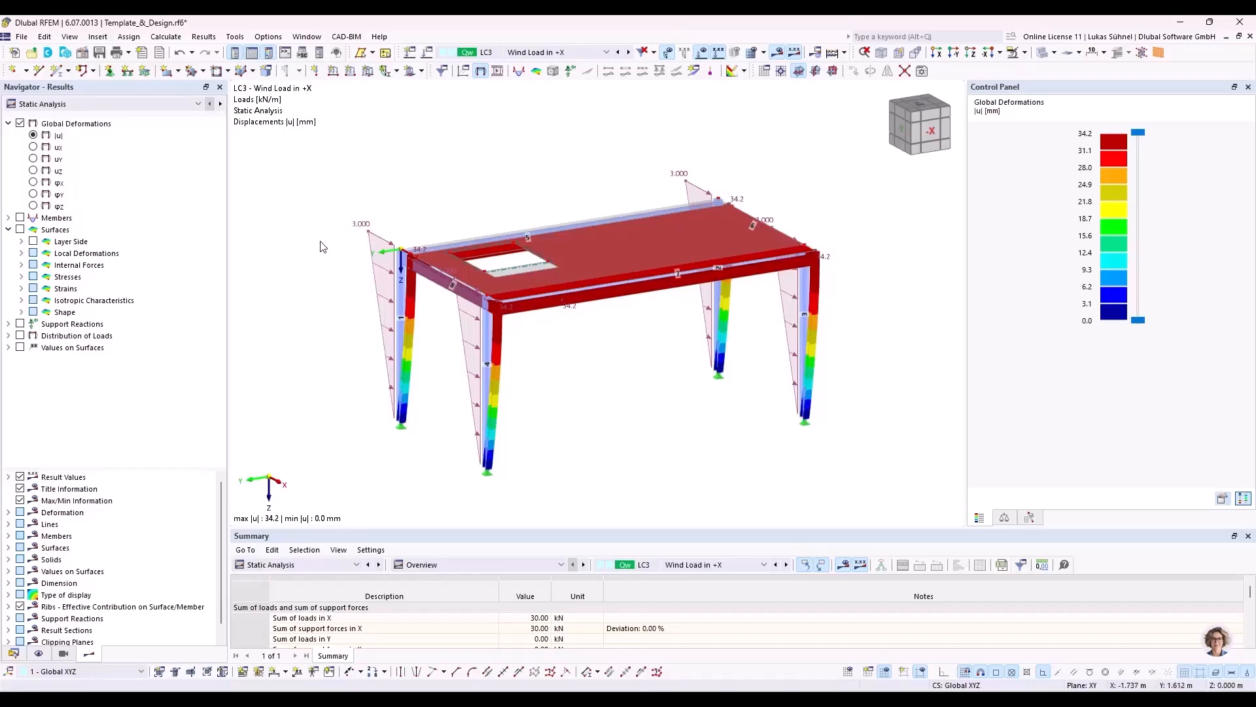
pyautogui.keyDown('ctrl'); pyautogui.moveTo(272, 226); pyautogui.dragTo(298, 237, button='middle'); pyautogui.keyUp('ctrl')
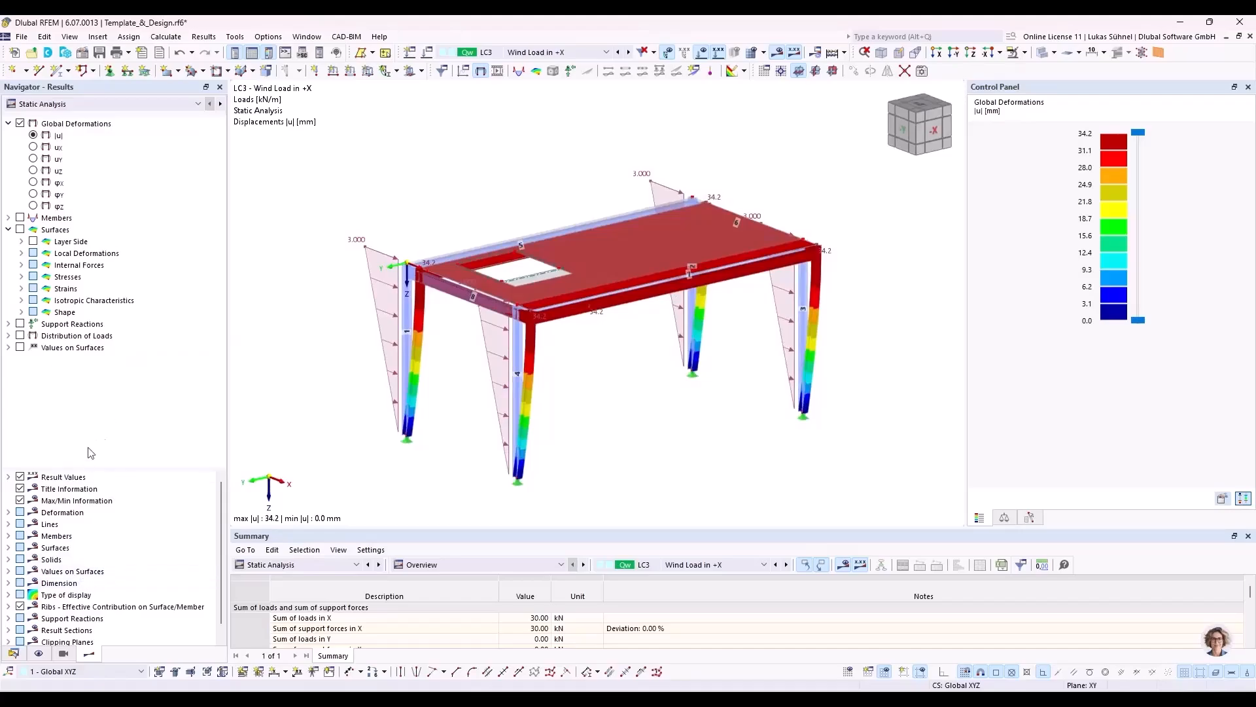
# Enlarge the results table and show the Steel Design table of design ratios on members by design situation
pyautogui.click(14, 653)
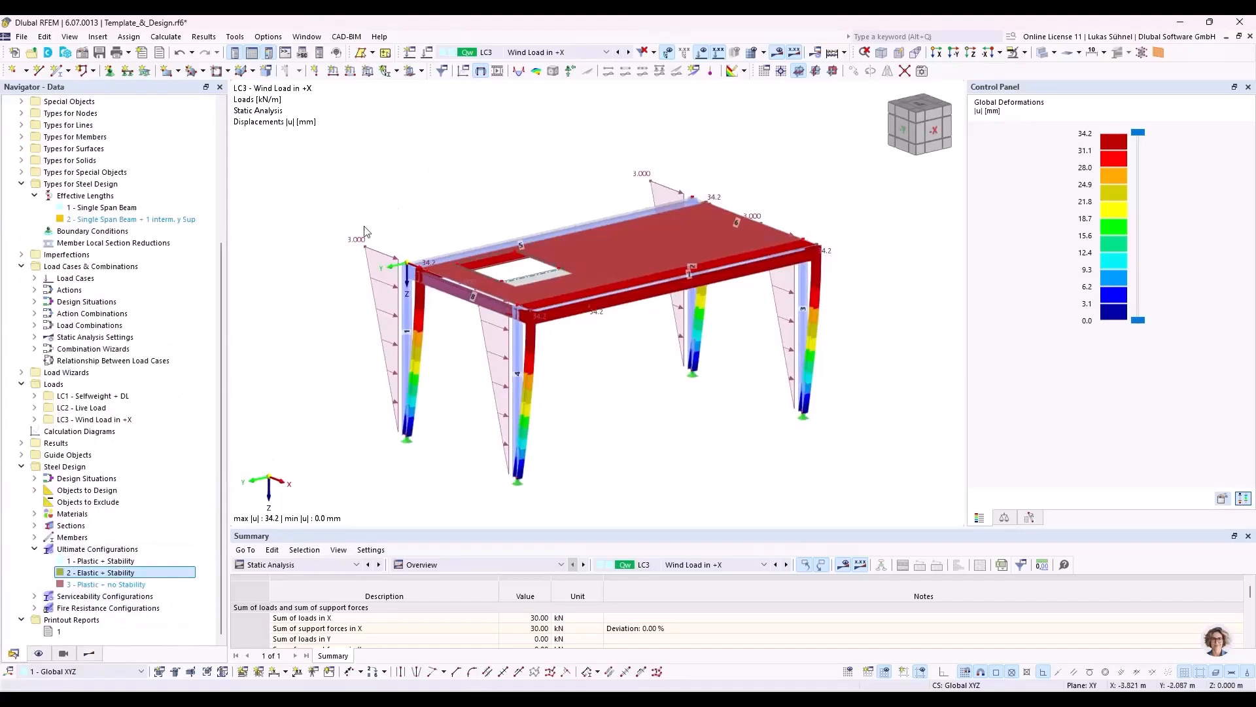
pyautogui.moveTo(338, 528); pyautogui.dragTo(319, 416)
pyautogui.click(314, 454)
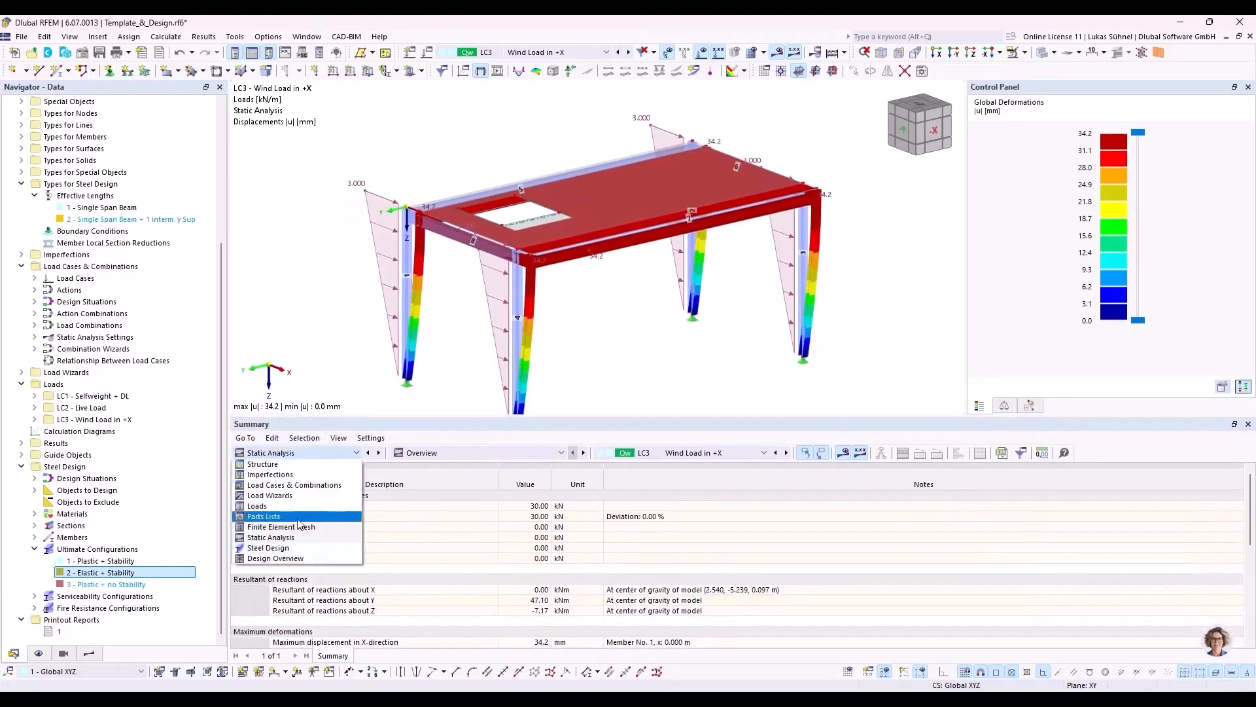
pyautogui.click(291, 552)
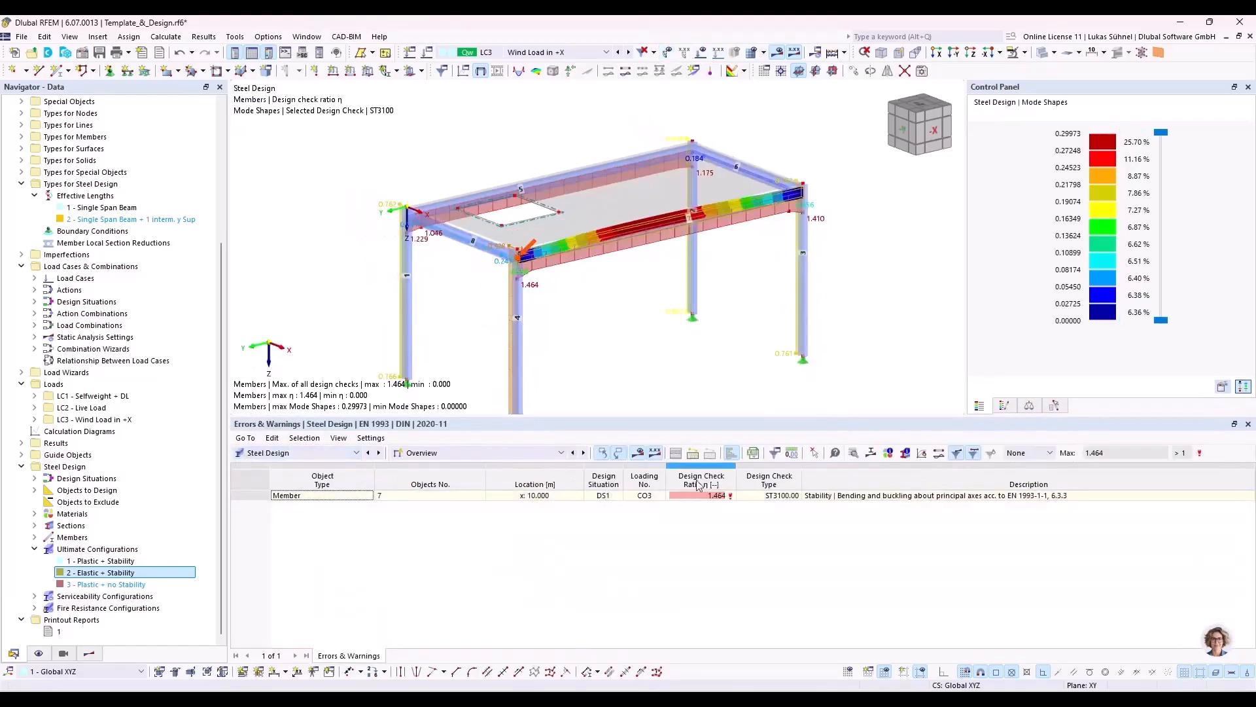
pyautogui.click(559, 453)
pyautogui.click(515, 487)
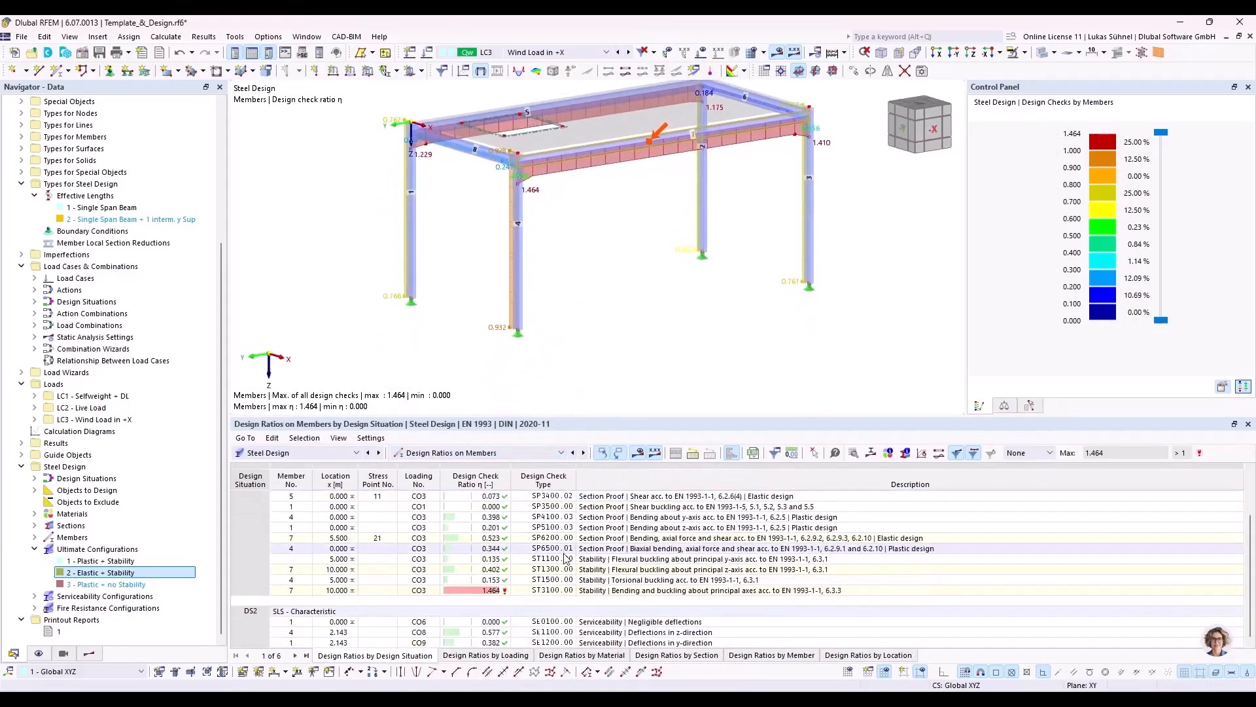
pyautogui.keyDown('ctrl'); pyautogui.moveTo(586, 292); pyautogui.dragTo(596, 324, button='middle'); pyautogui.keyUp('ctrl')
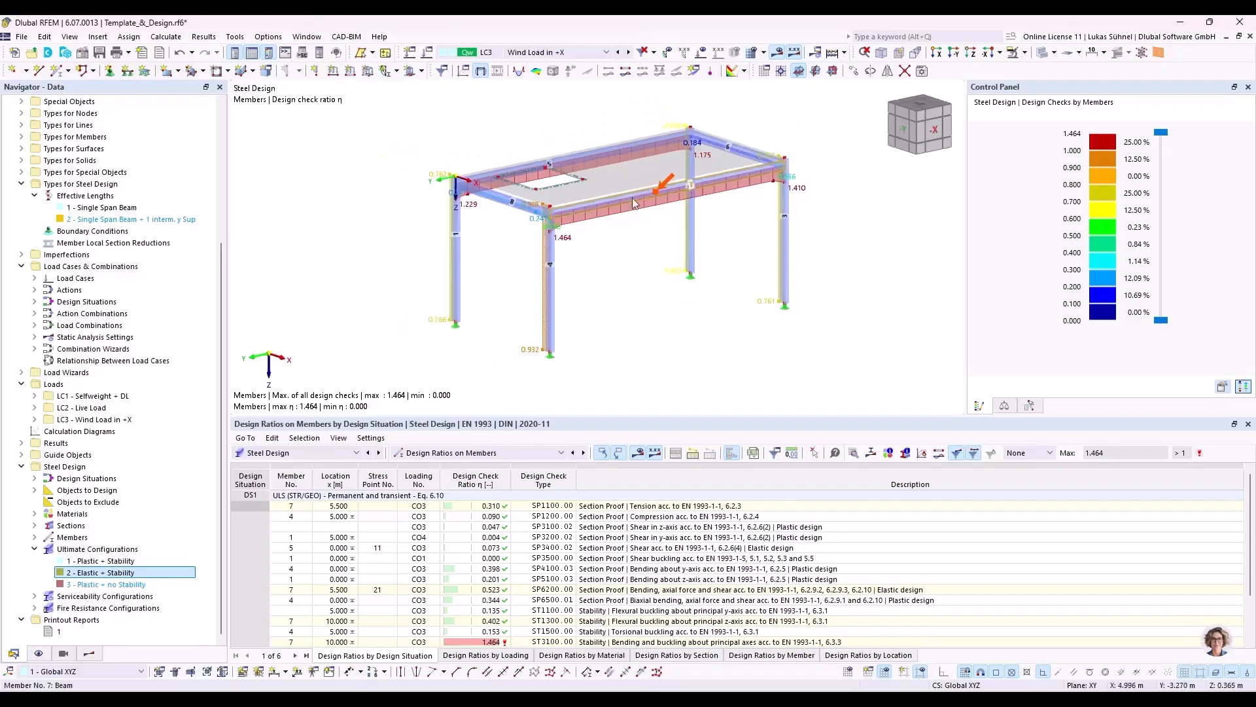
pyautogui.moveTo(621, 269); pyautogui.dragTo(582, 271, button='middle')
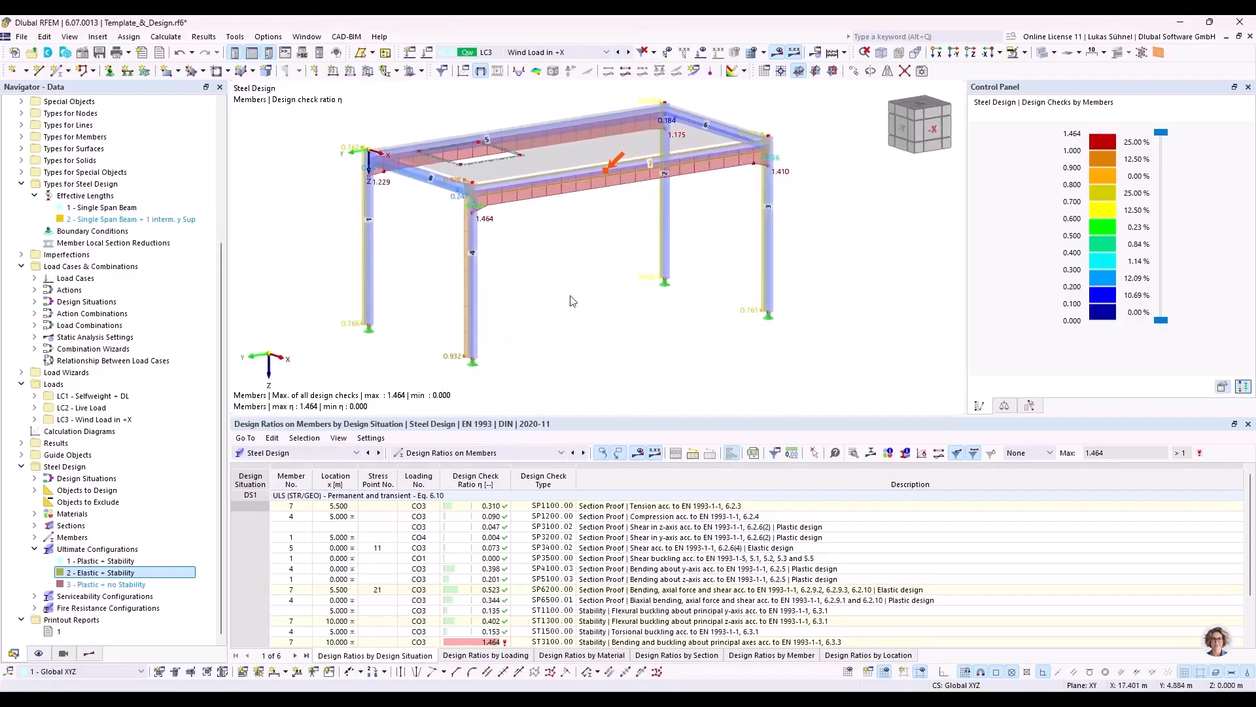
# Select printout report 1 of the model
pyautogui.click(56, 632)
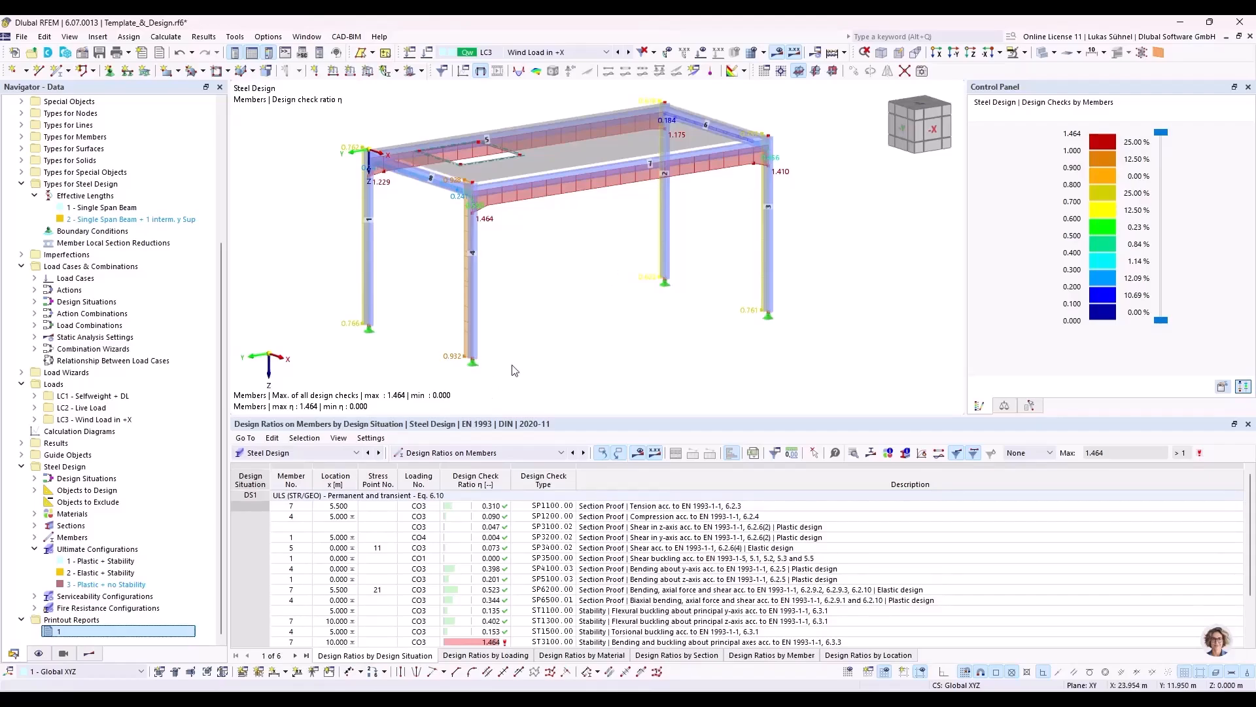
pyautogui.moveTo(253, 699)
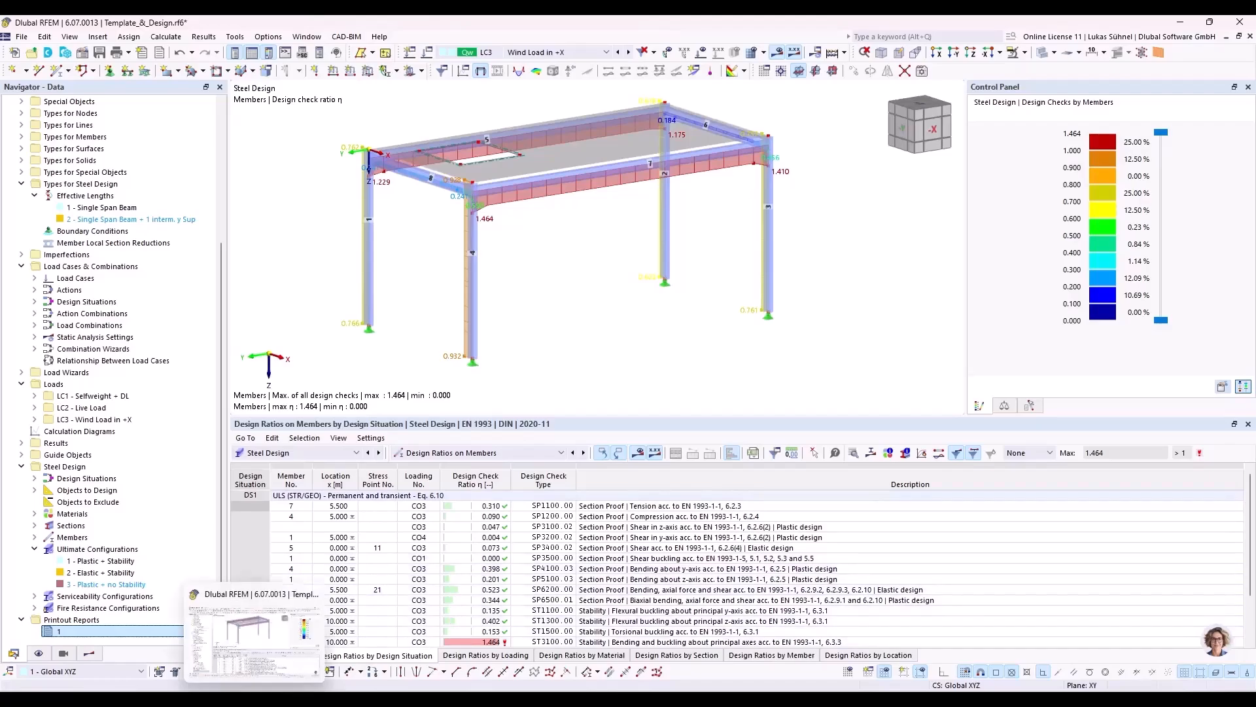
pyautogui.click(65, 699)
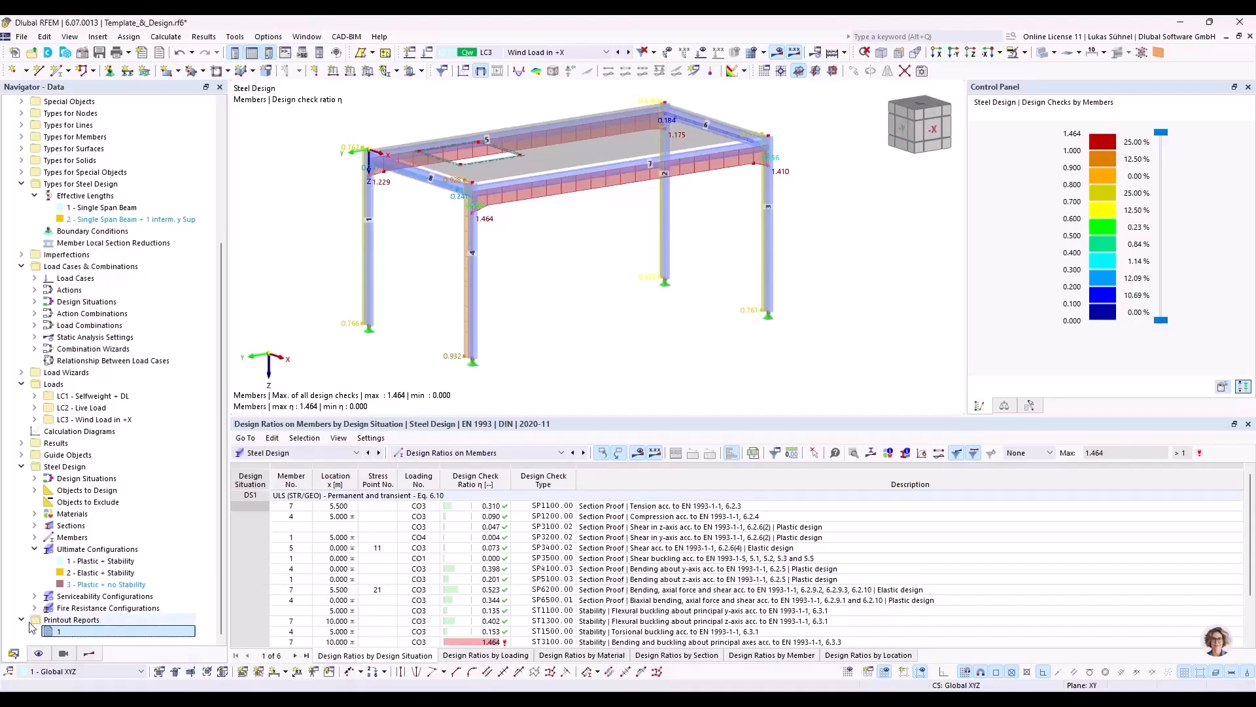
# Open printout report 1 and view its Profile Overview graphic in the Basic Objects chapter
pyautogui.moveTo(254, 699)
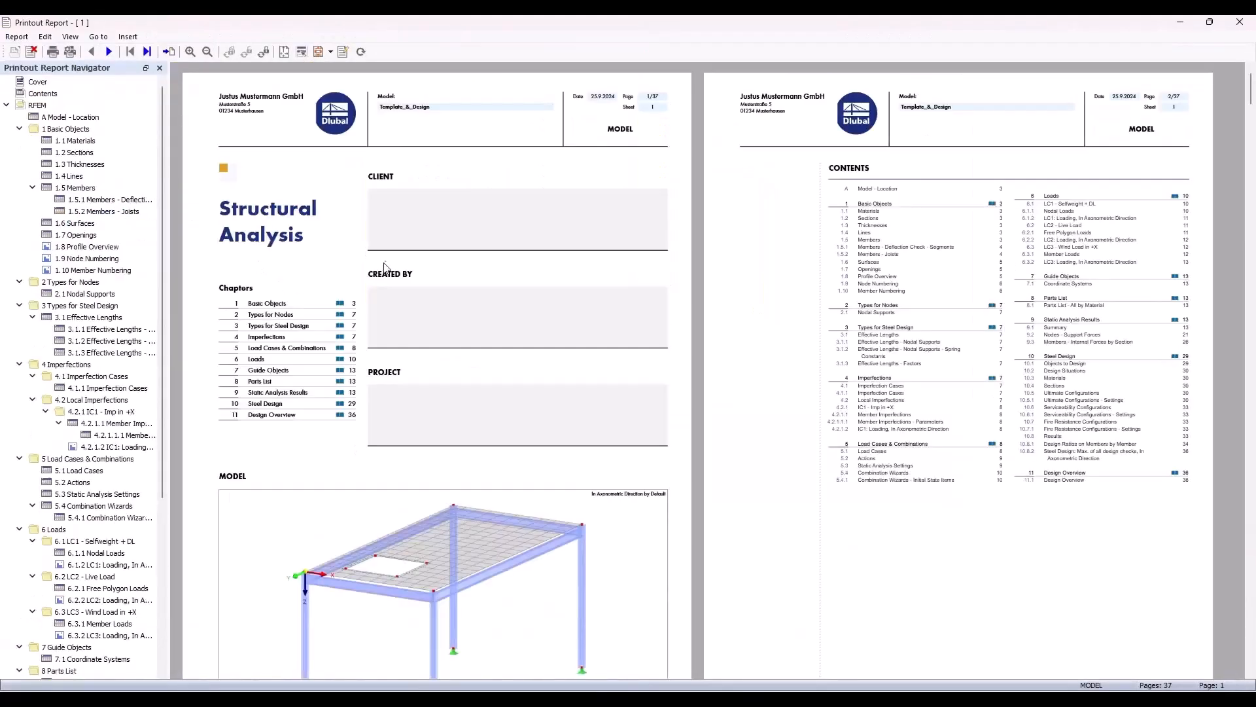
pyautogui.click(102, 247)
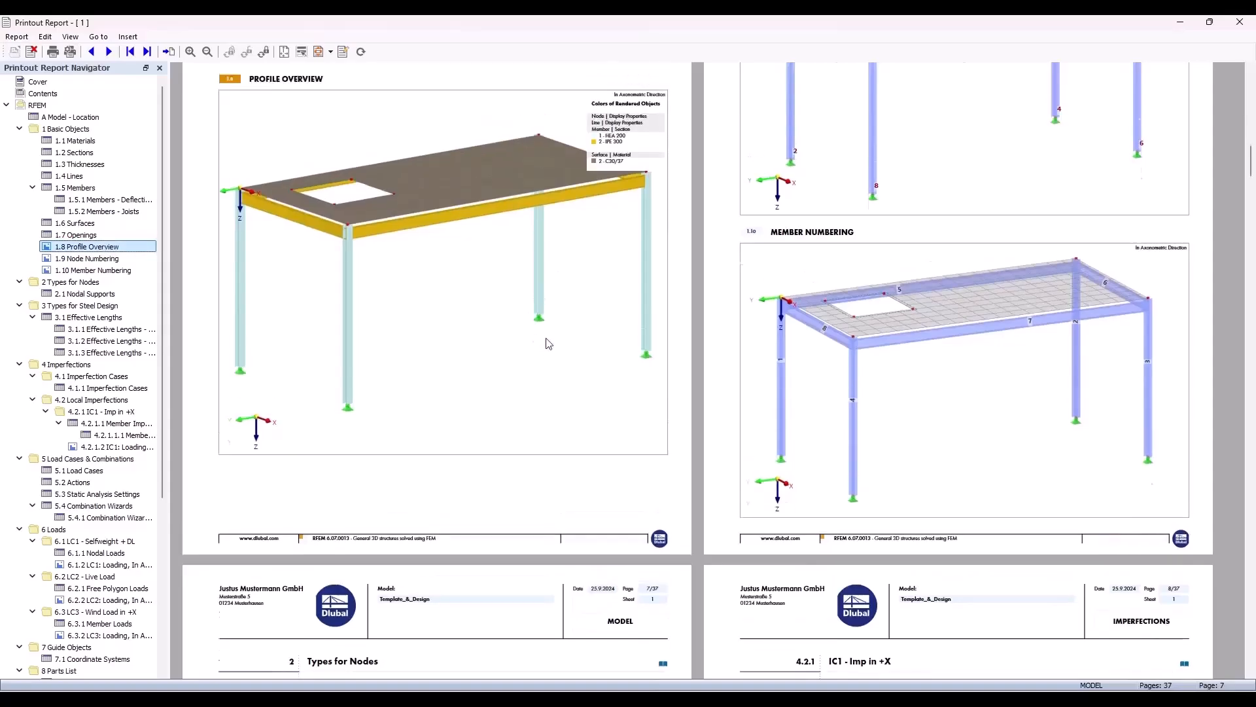
pyautogui.scroll(2, 523, 321)
pyautogui.scroll(1, 516, 324)
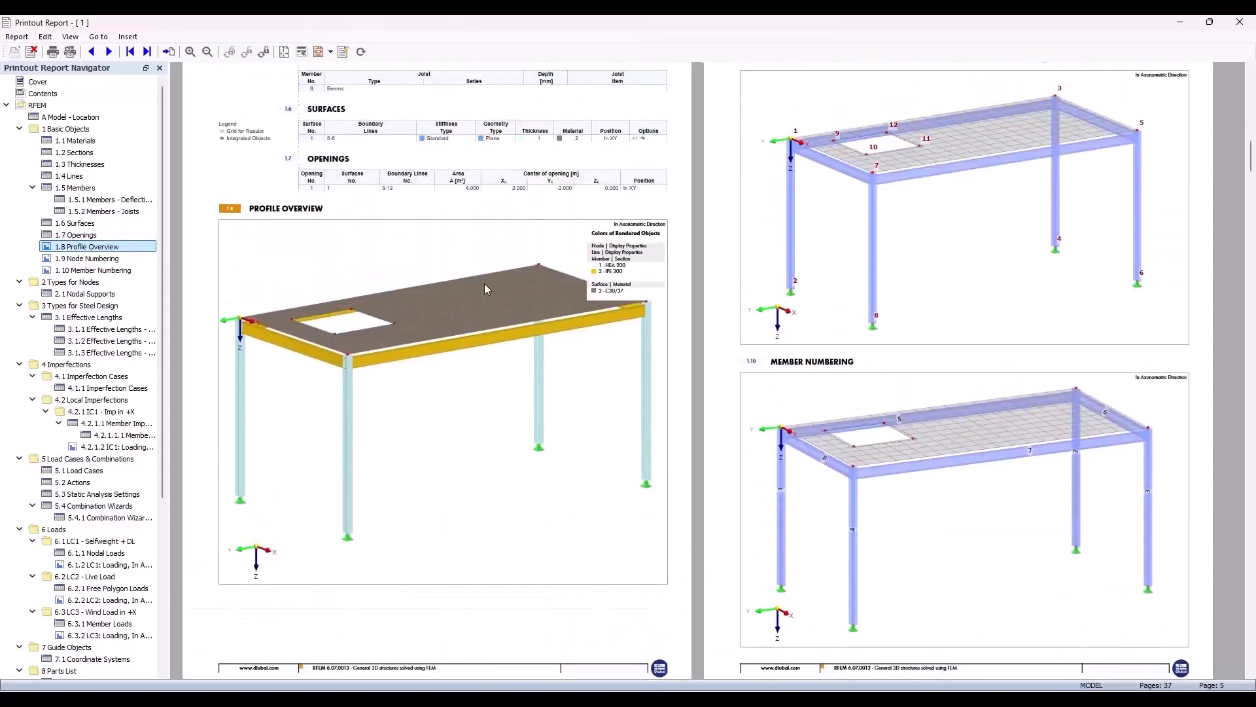
pyautogui.keyDown('ctrl'); pyautogui.scroll(-3, 484, 284); pyautogui.keyUp('ctrl')
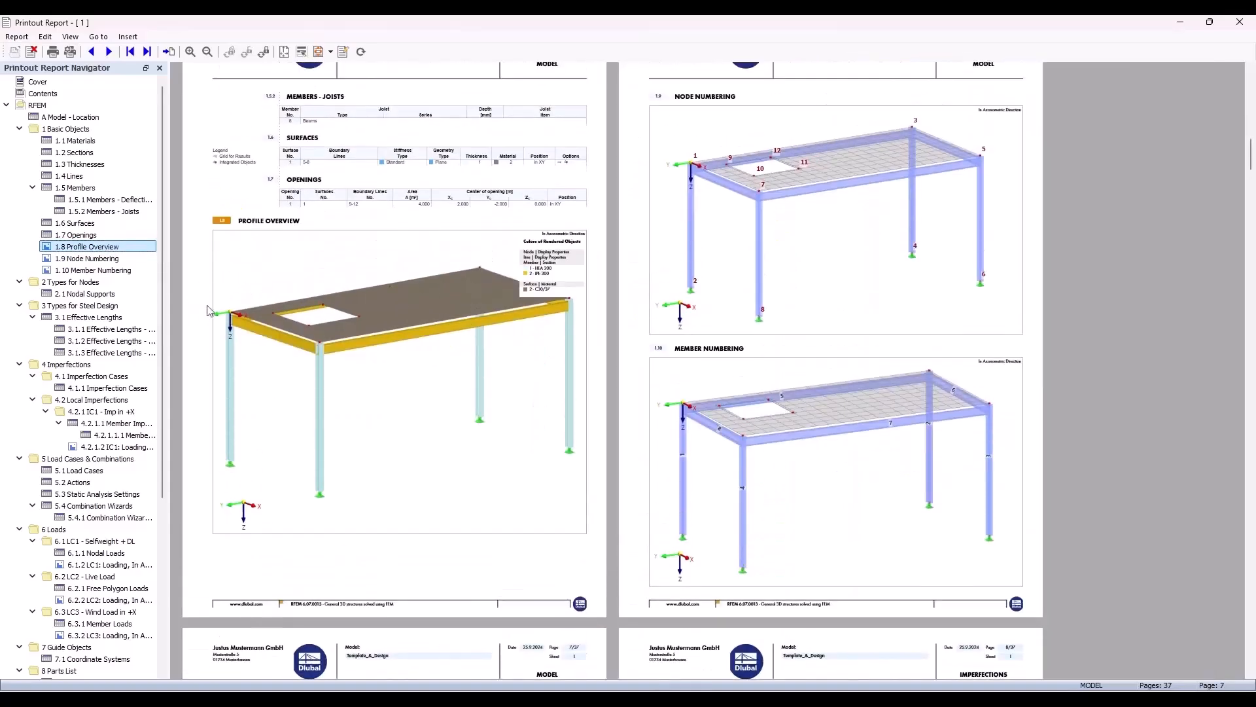
# Review the report's IC1 imperfection graphic and the loading pages of load cases LC1, LC2 and LC3
pyautogui.click(125, 448)
pyautogui.scroll(1, 440, 409)
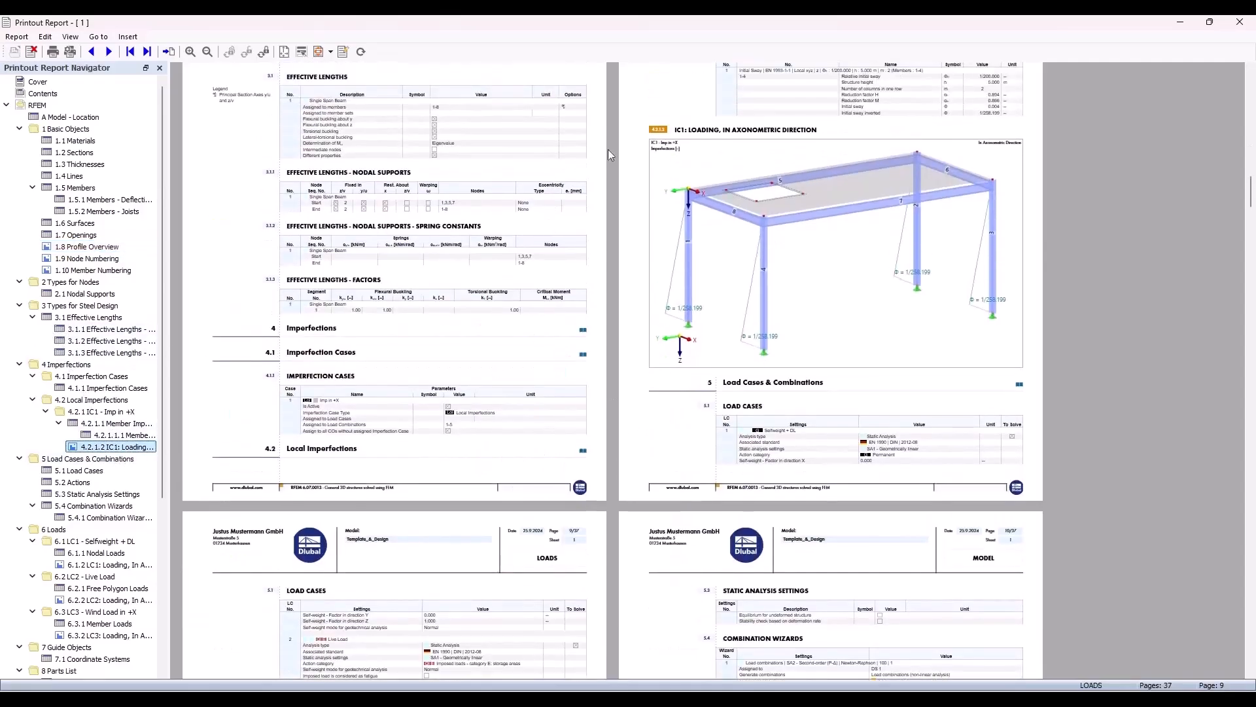
pyautogui.scroll(-3, 471, 426)
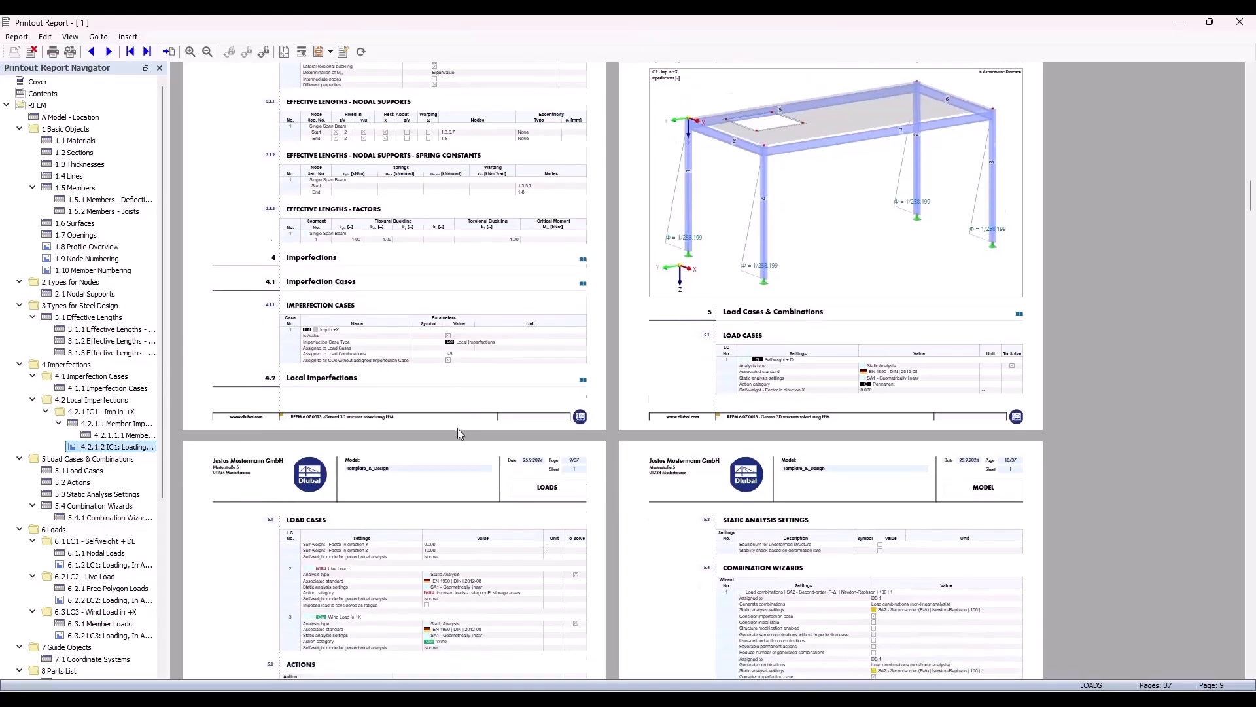
pyautogui.scroll(-5, 105, 440)
pyautogui.click(105, 388)
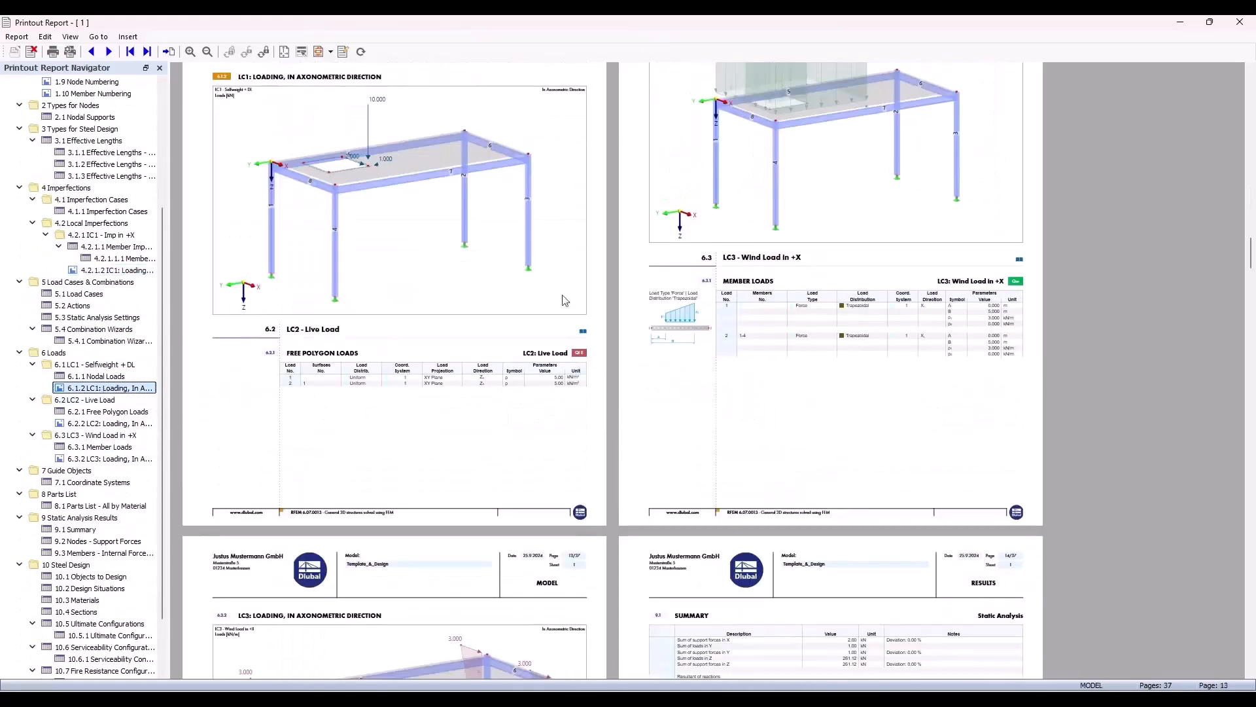
pyautogui.scroll(1, 419, 299)
pyautogui.scroll(-6, 759, 199)
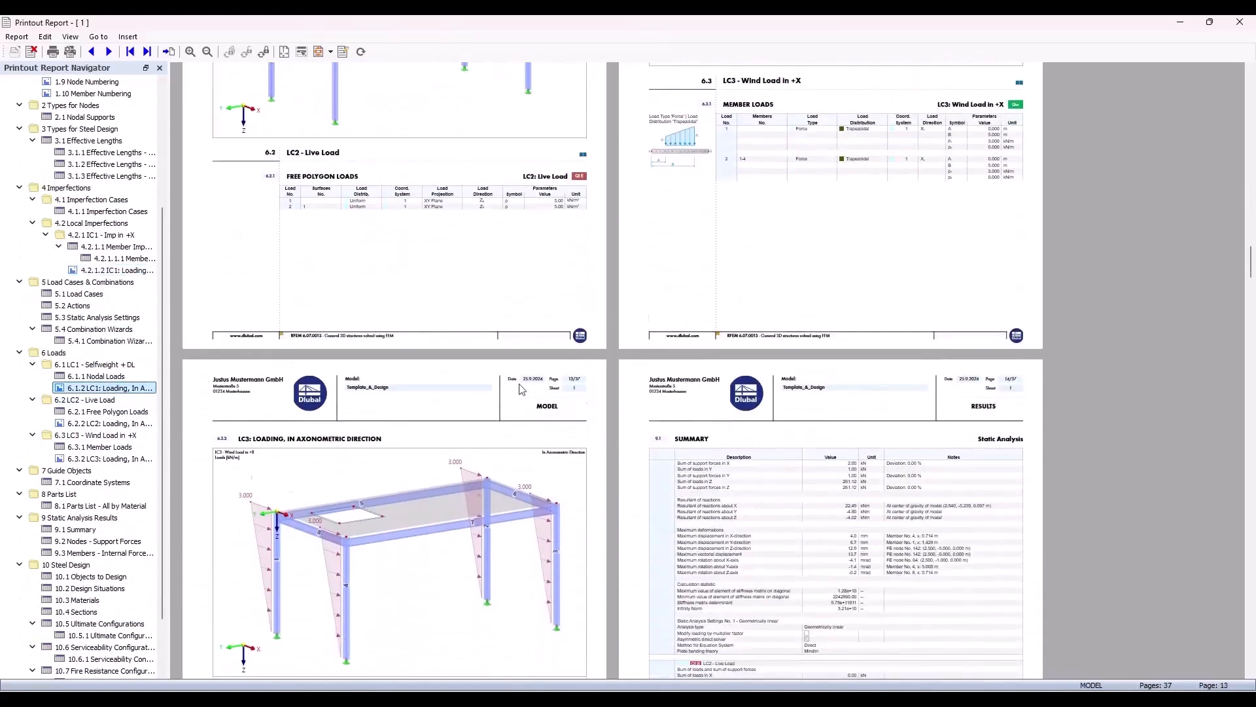
pyautogui.scroll(-2, 103, 622)
# View the report's Steel Design graphic of the maximum of all design checks, and close the printout report
pyautogui.click(108, 647)
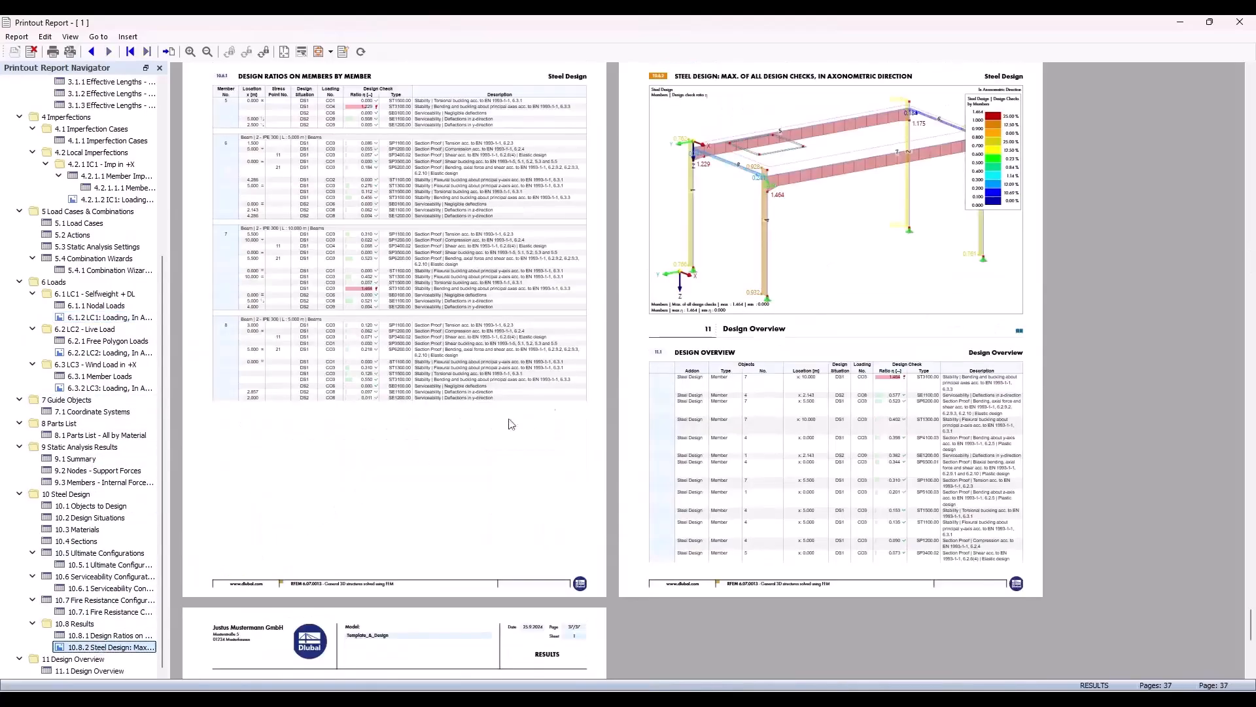
pyautogui.click(1238, 22)
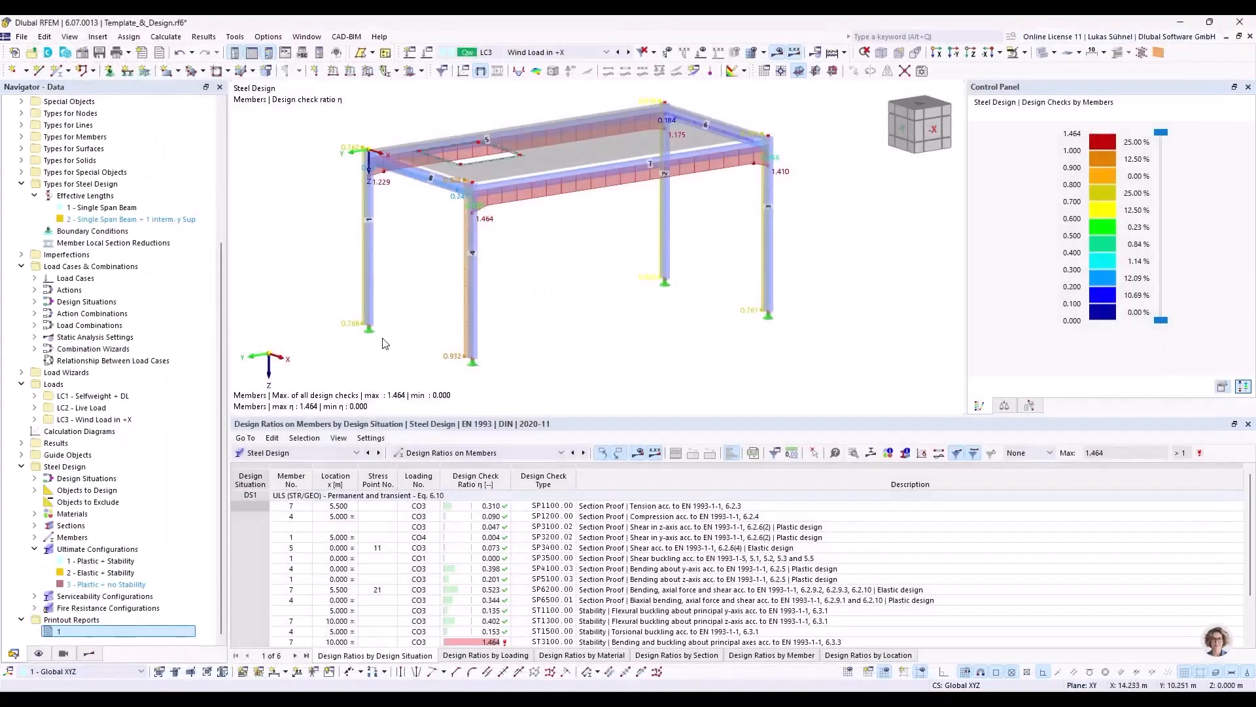
# Take a last look at the frame's design ratios and close the Template_&_Design model
pyautogui.scroll(-1, 324, 259)
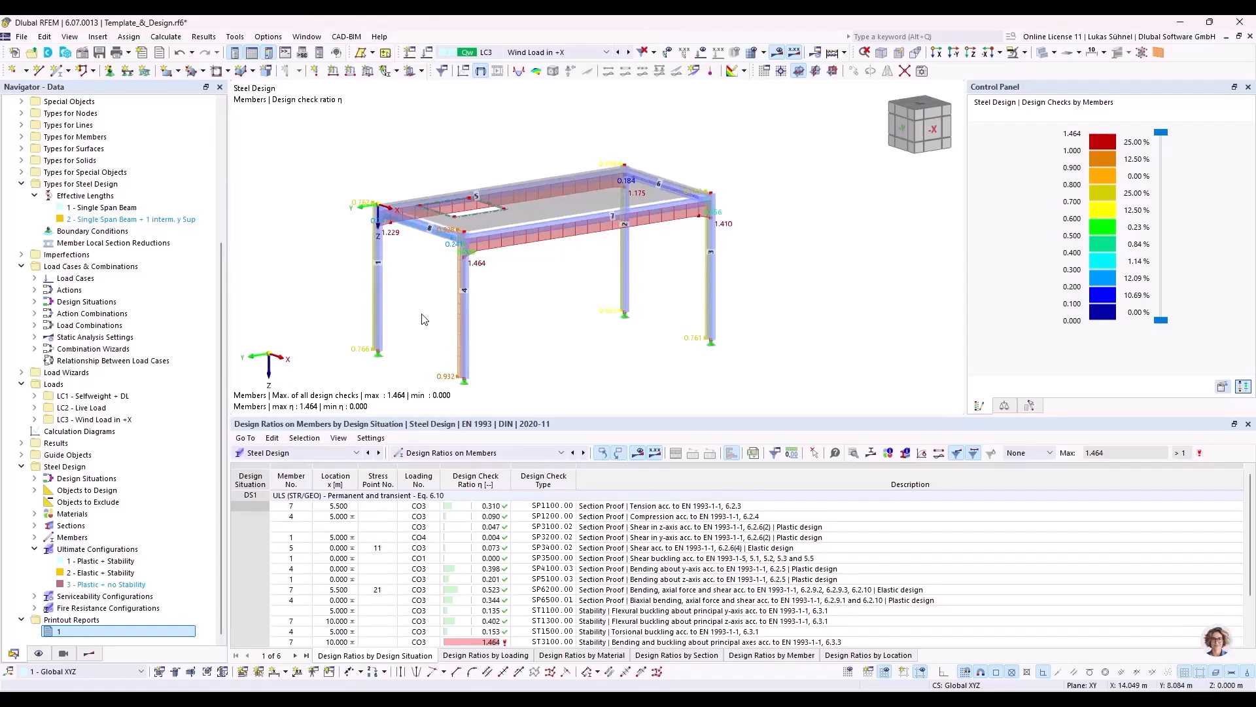
pyautogui.keyDown('ctrl'); pyautogui.moveTo(609, 291); pyautogui.dragTo(576, 326, button='middle'); pyautogui.keyUp('ctrl')
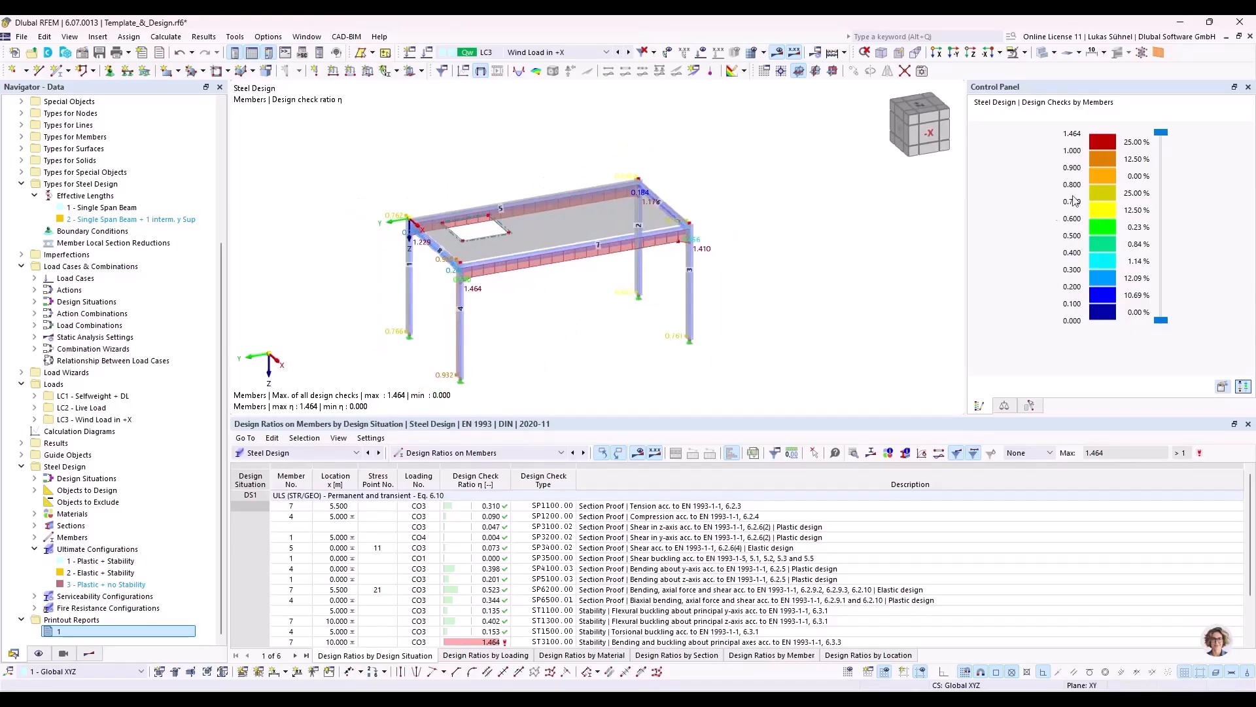
pyautogui.click(1249, 36)
pyautogui.click(683, 413)
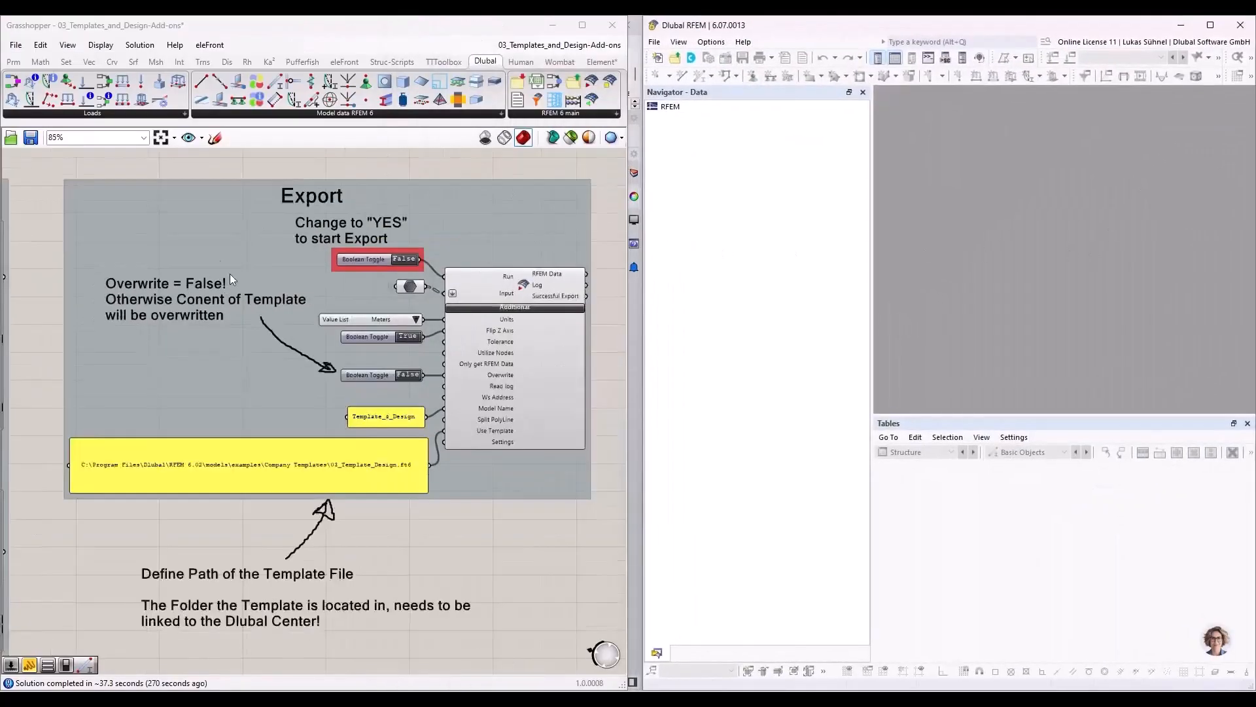
# Switch to Grasshopper and close the 03_Templates_and-Design-Add-ons definition
pyautogui.scroll(-1, 230, 273)
pyautogui.click(16, 44)
pyautogui.click(598, 41)
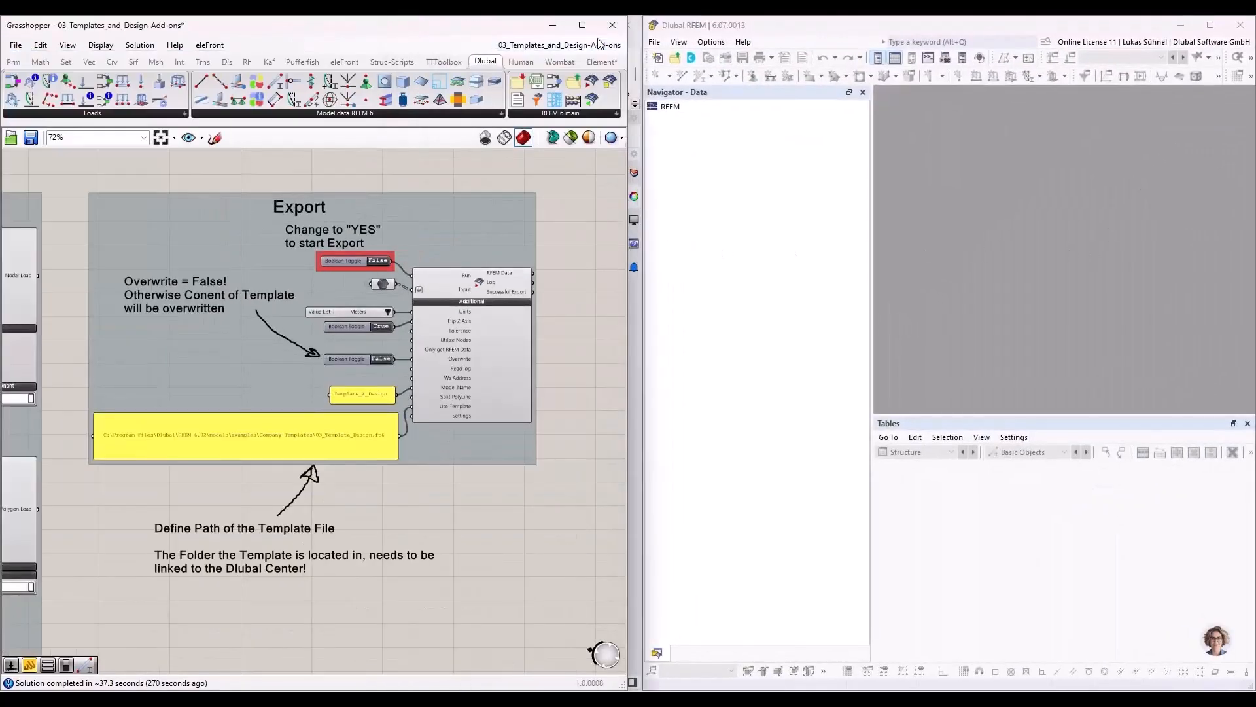
pyautogui.click(595, 60)
pyautogui.click(614, 129)
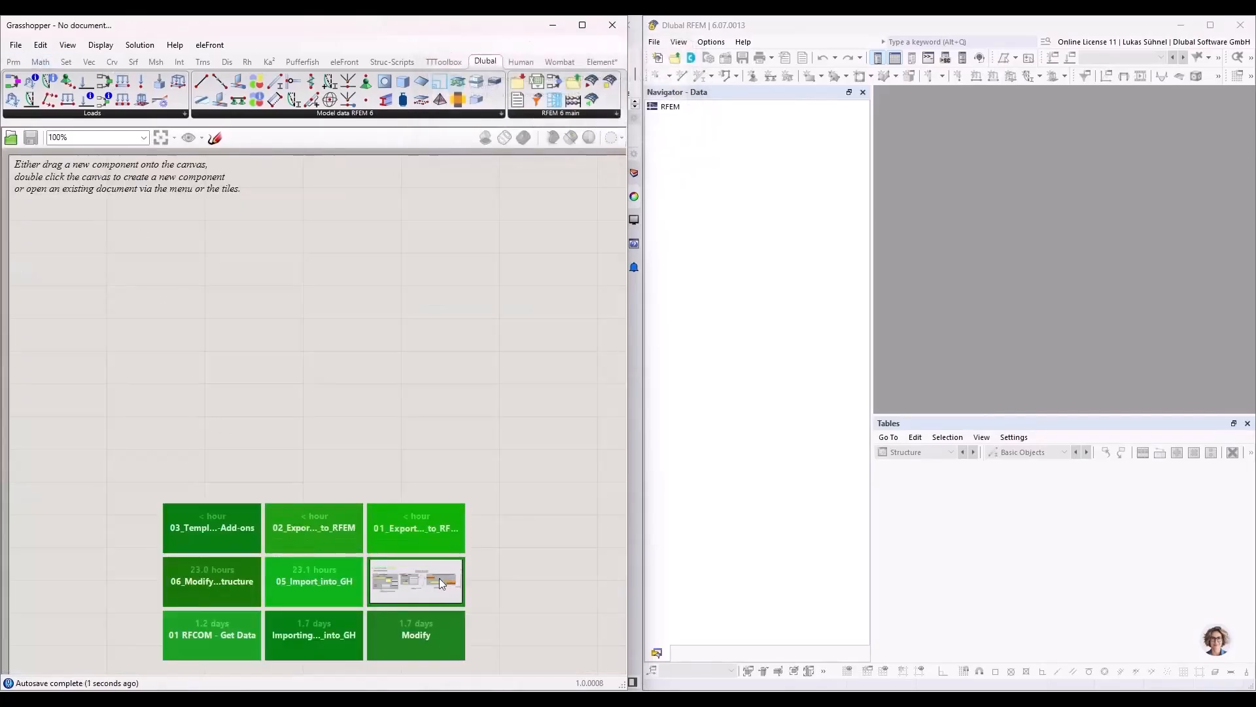
# Open the recent definition 04_Mesh_Analysis_Results and maximize the Grasshopper window to overview its groups
pyautogui.click(442, 573)
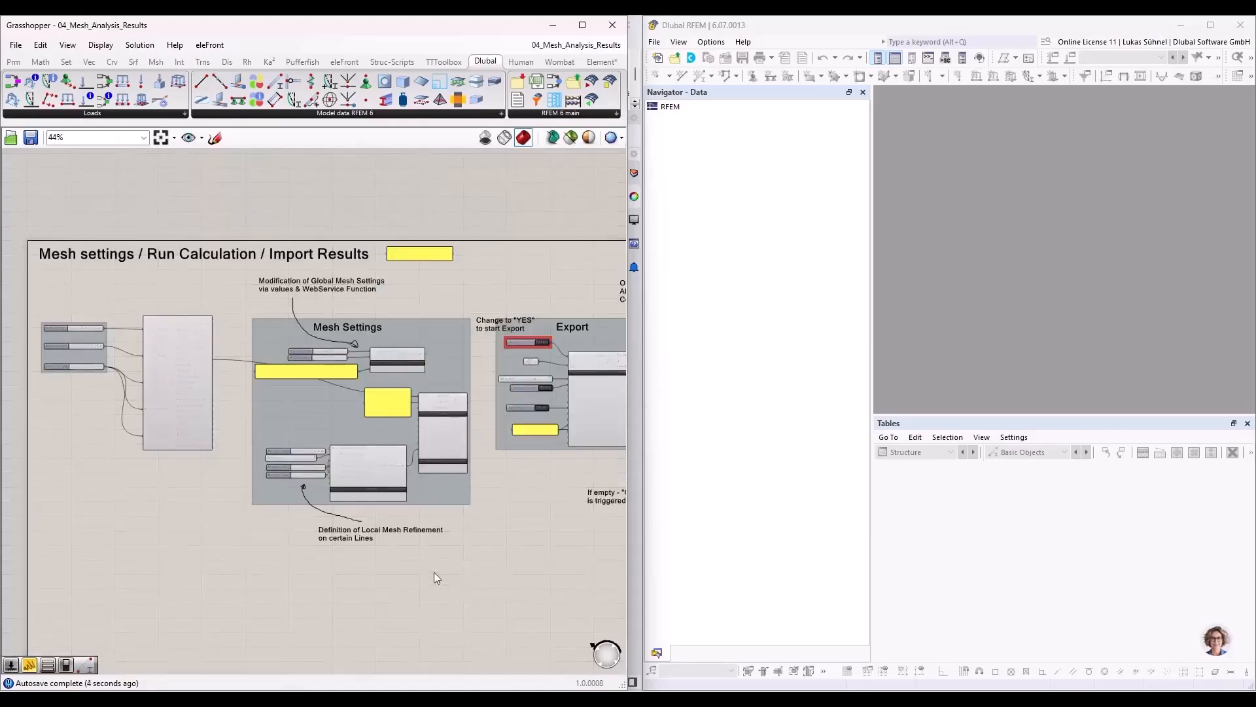
pyautogui.click(582, 25)
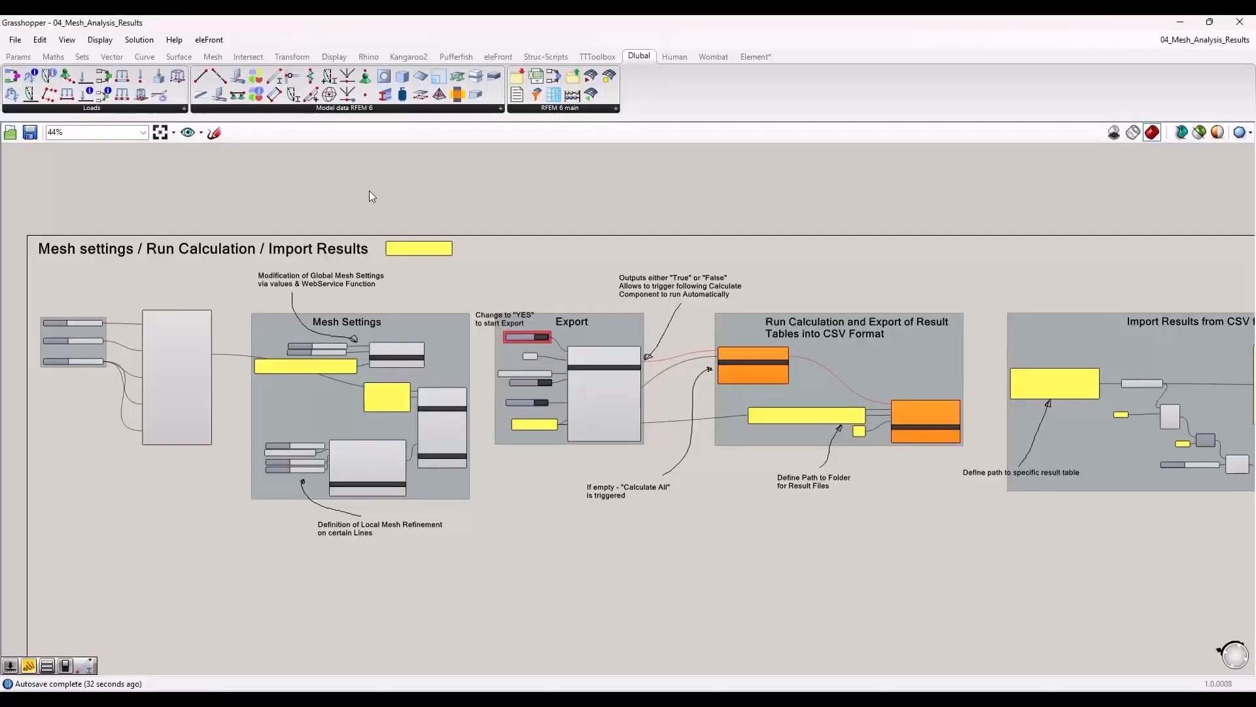
pyautogui.scroll(-1, 313, 174)
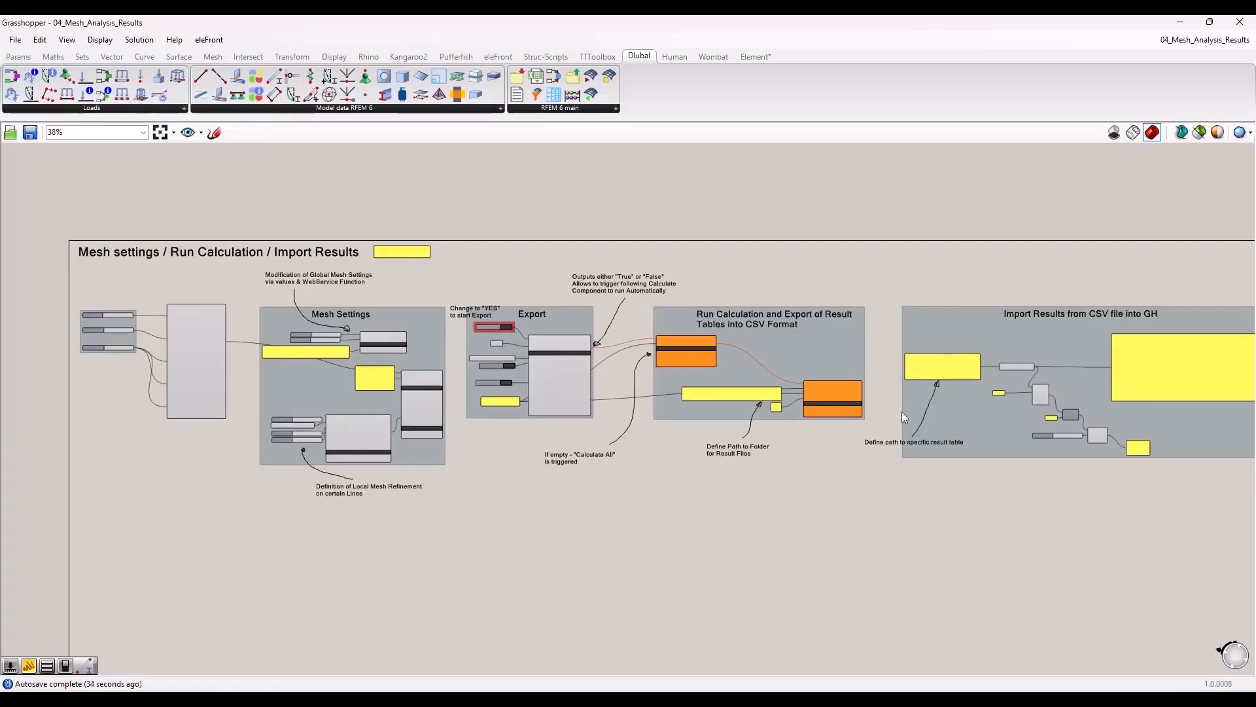
# Open the cluster fed by the surface width, surface length and column height sliders, look over its contents and return to the main definition
pyautogui.scroll(5, 164, 361)
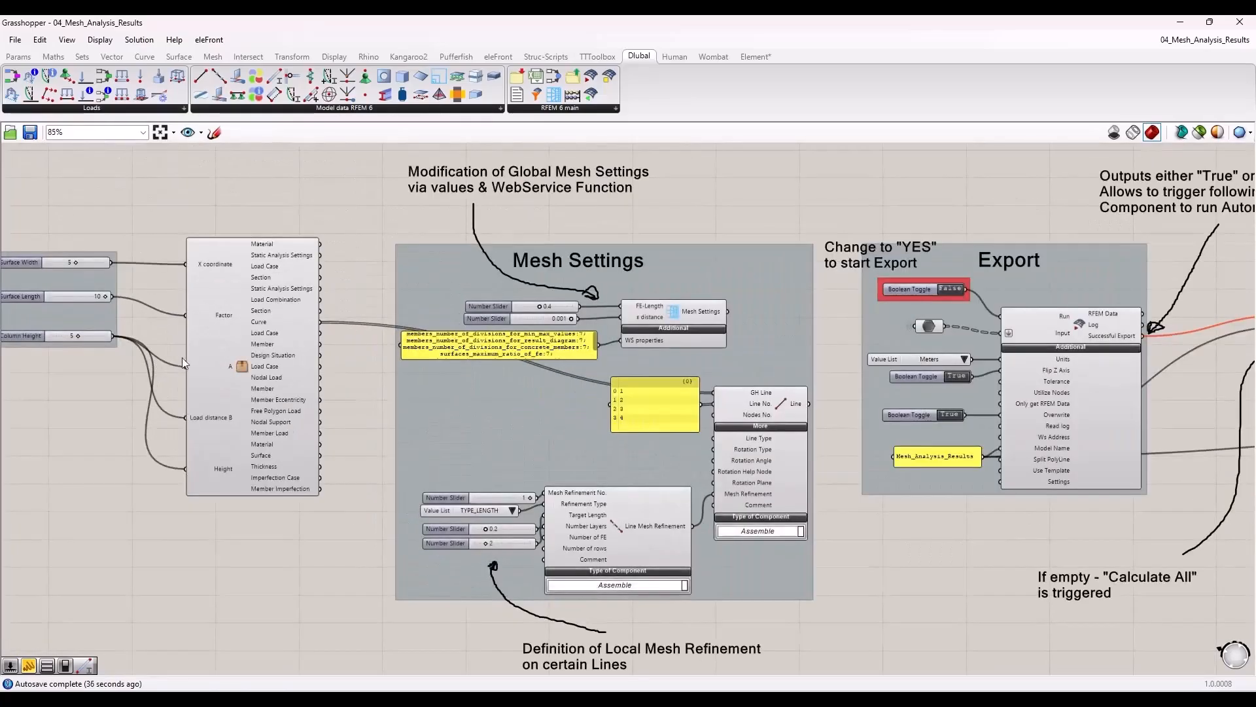
pyautogui.moveTo(248, 319); pyautogui.dragTo(355, 336, button='right')
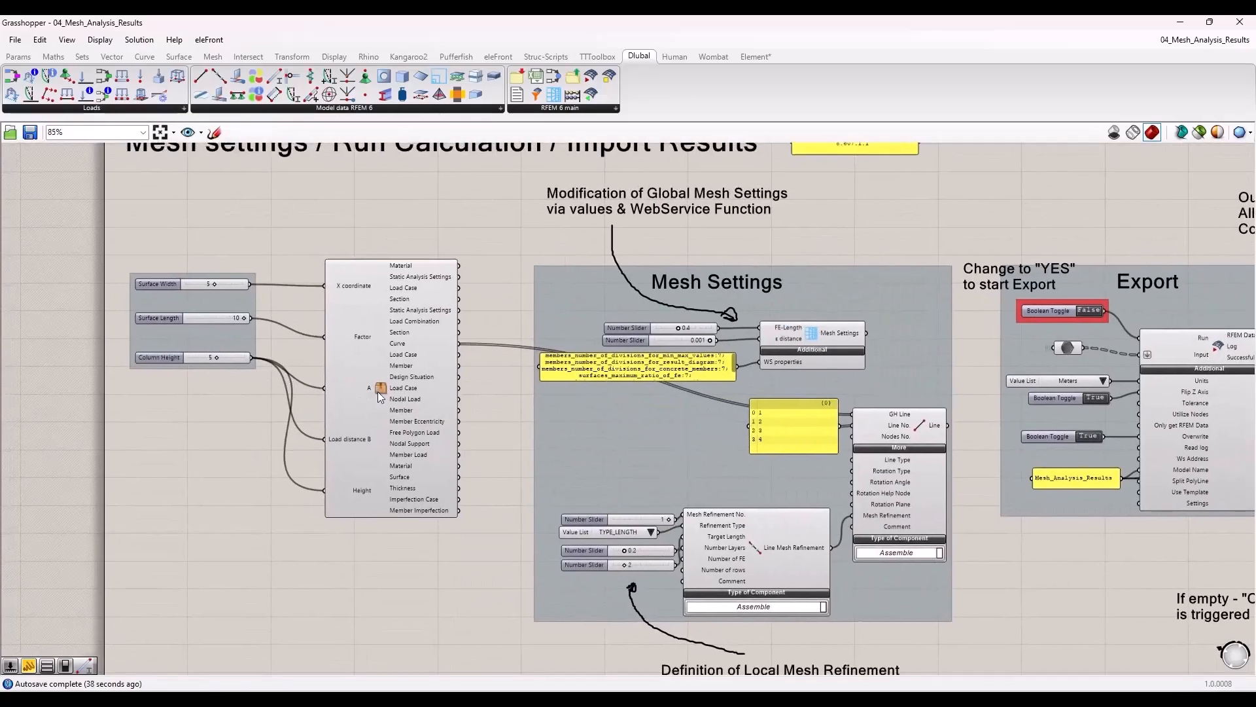
pyautogui.doubleClick(379, 390)
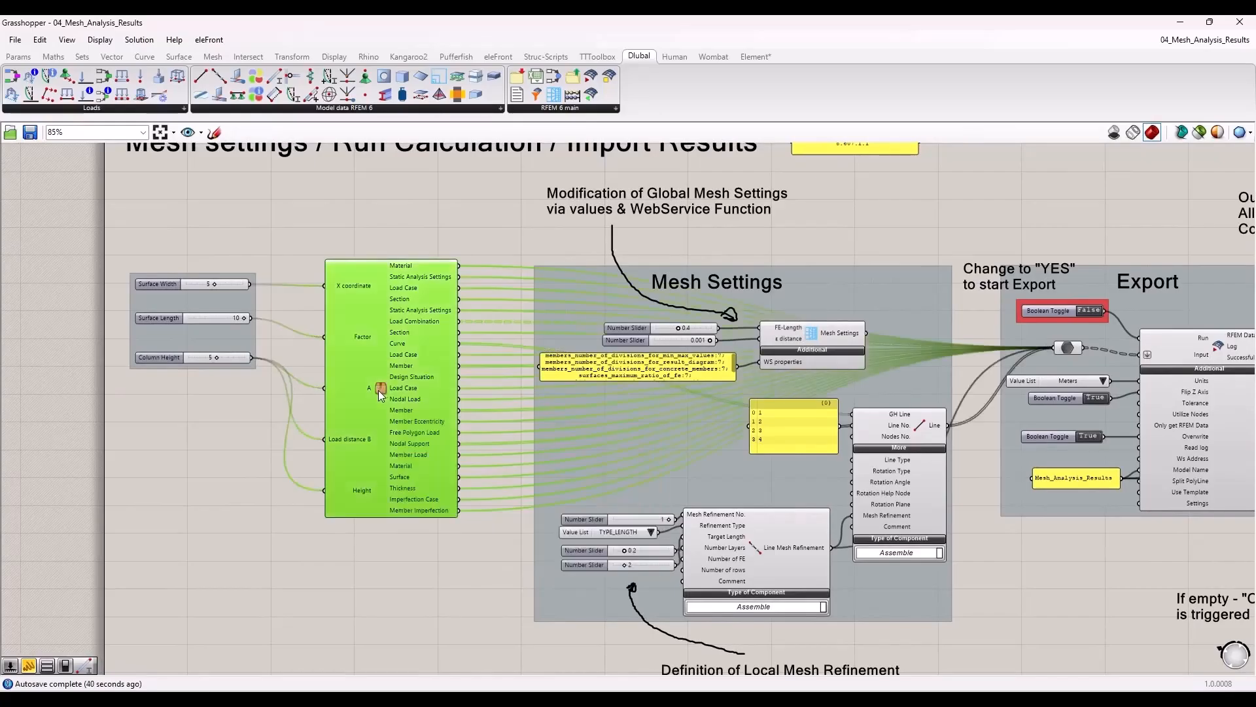
pyautogui.scroll(-1, 732, 339)
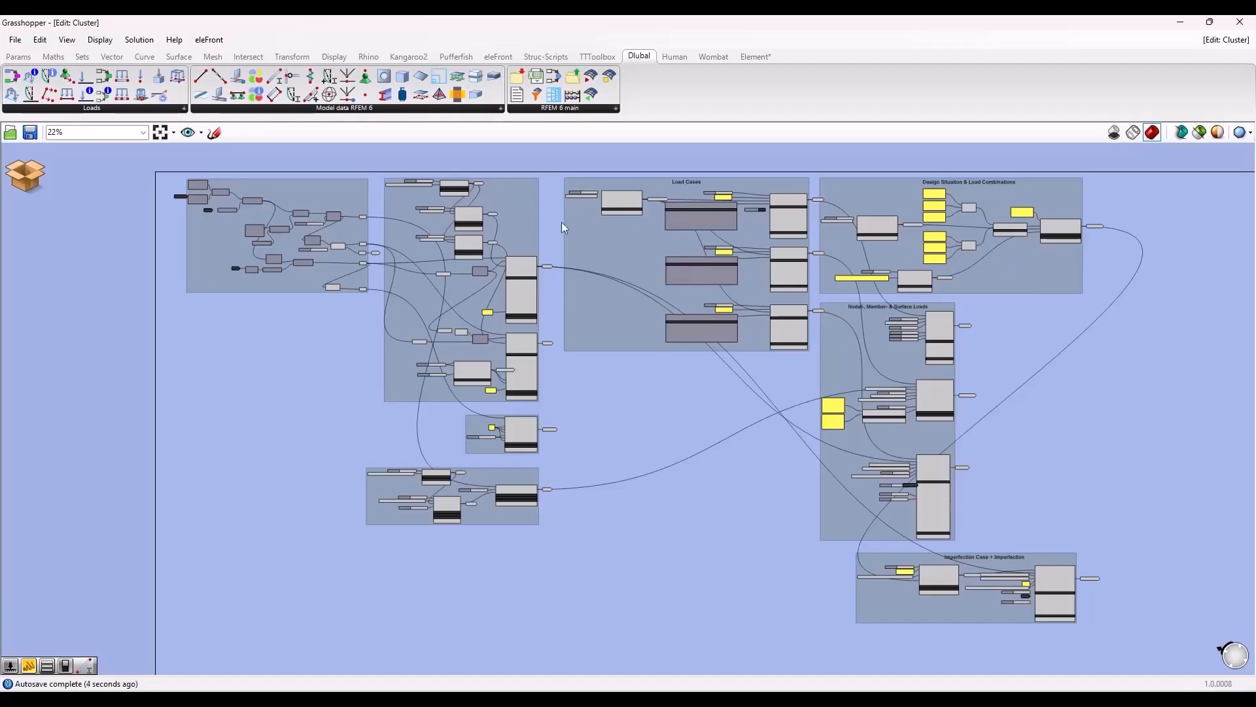
pyautogui.click(22, 173)
pyautogui.click(56, 203)
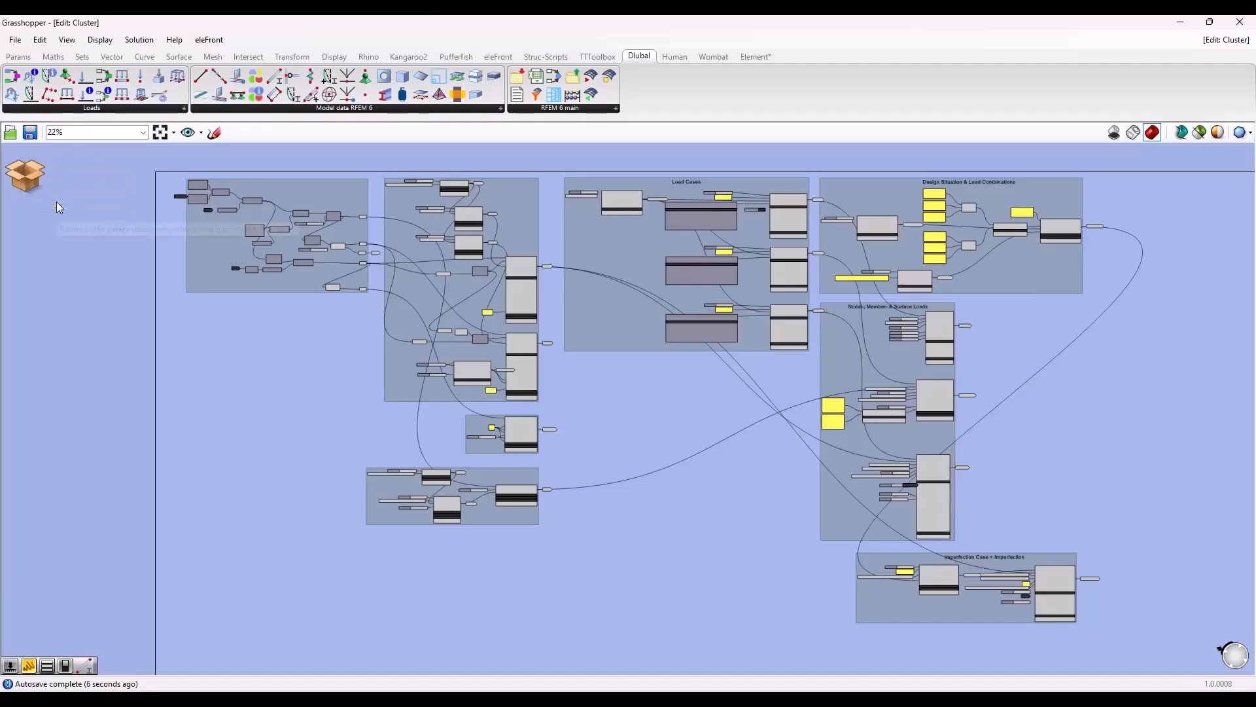
# Examine the Mesh Settings group, checking the description of its Mesh Settings component
pyautogui.scroll(-3, 337, 240)
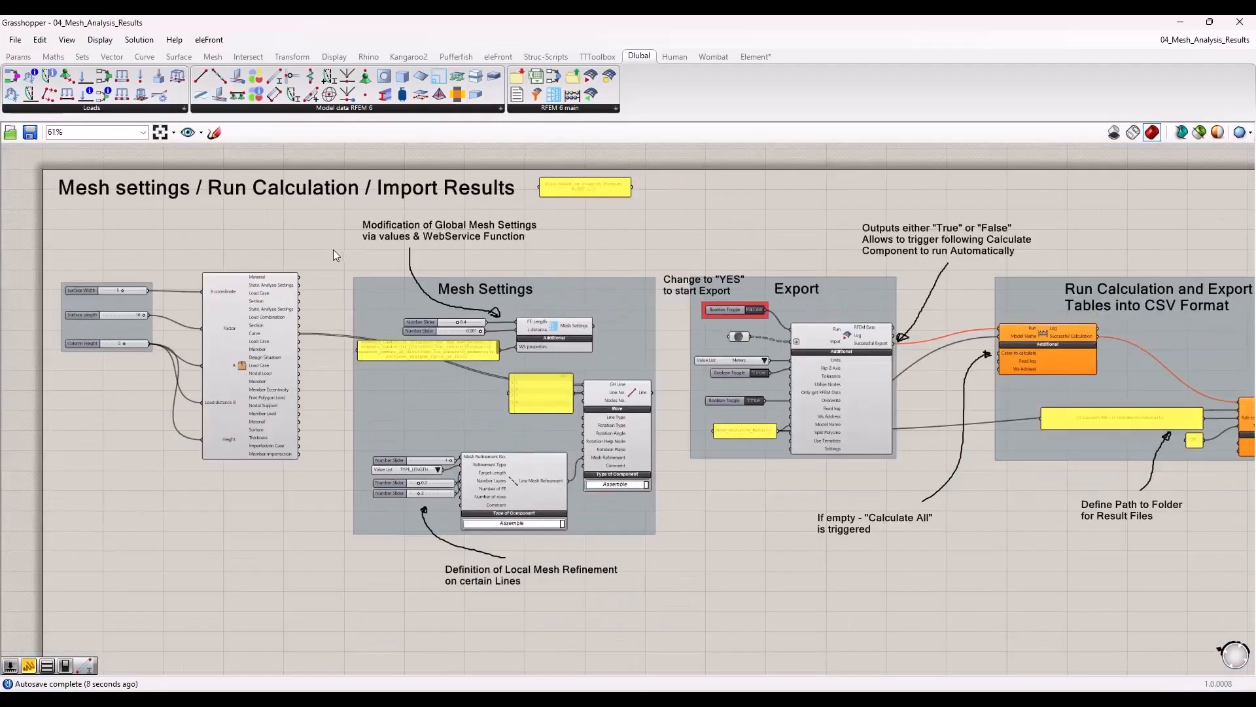
pyautogui.moveTo(335, 249); pyautogui.dragTo(183, 243, button='right')
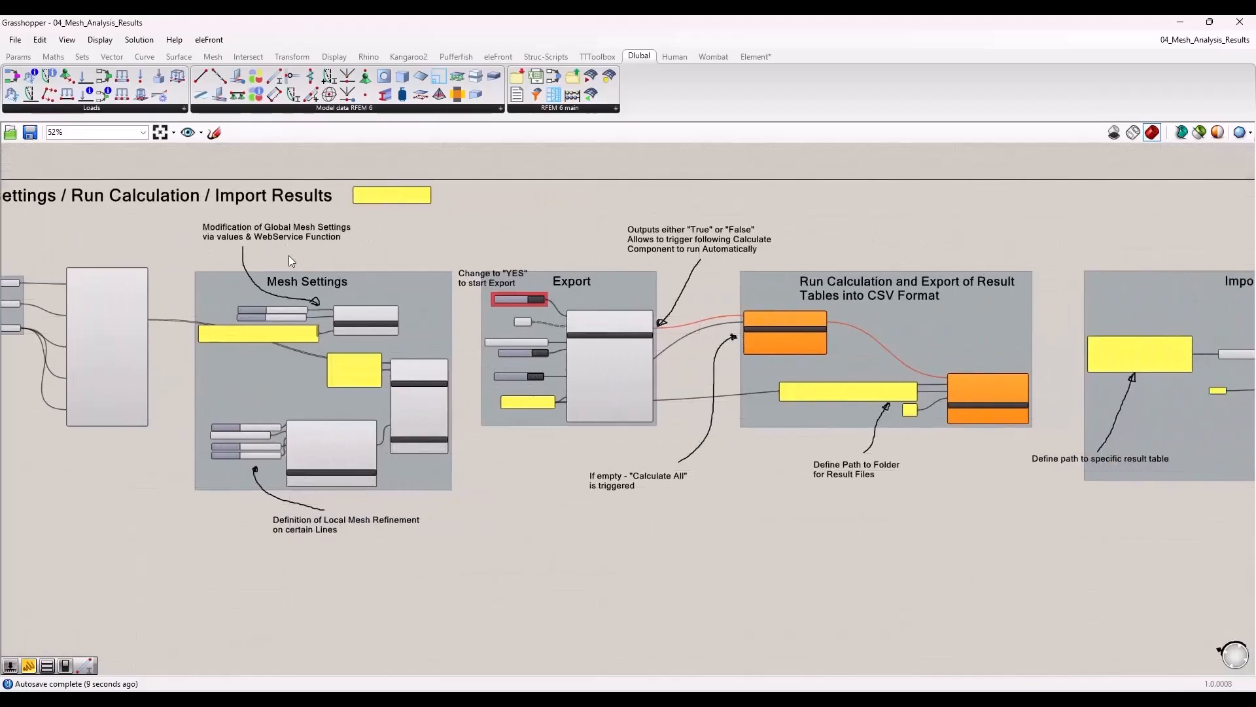
pyautogui.scroll(2, 271, 275)
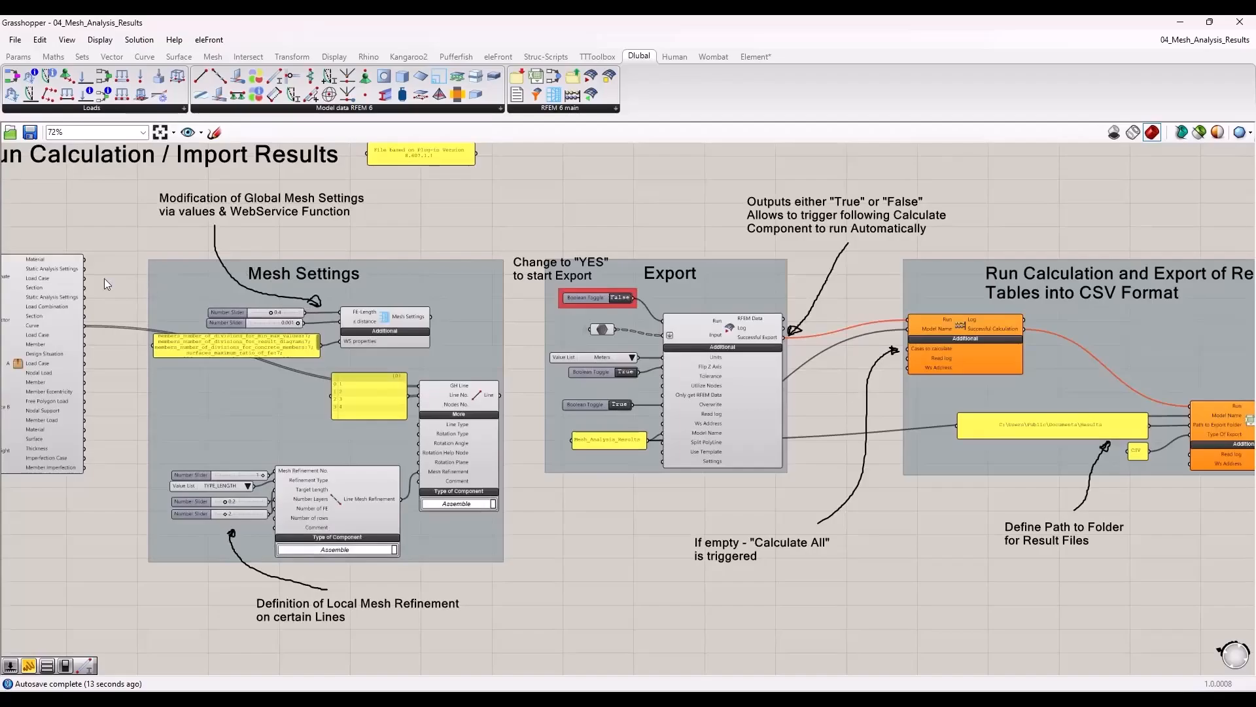
pyautogui.scroll(2, 144, 324)
pyautogui.scroll(-1, 469, 287)
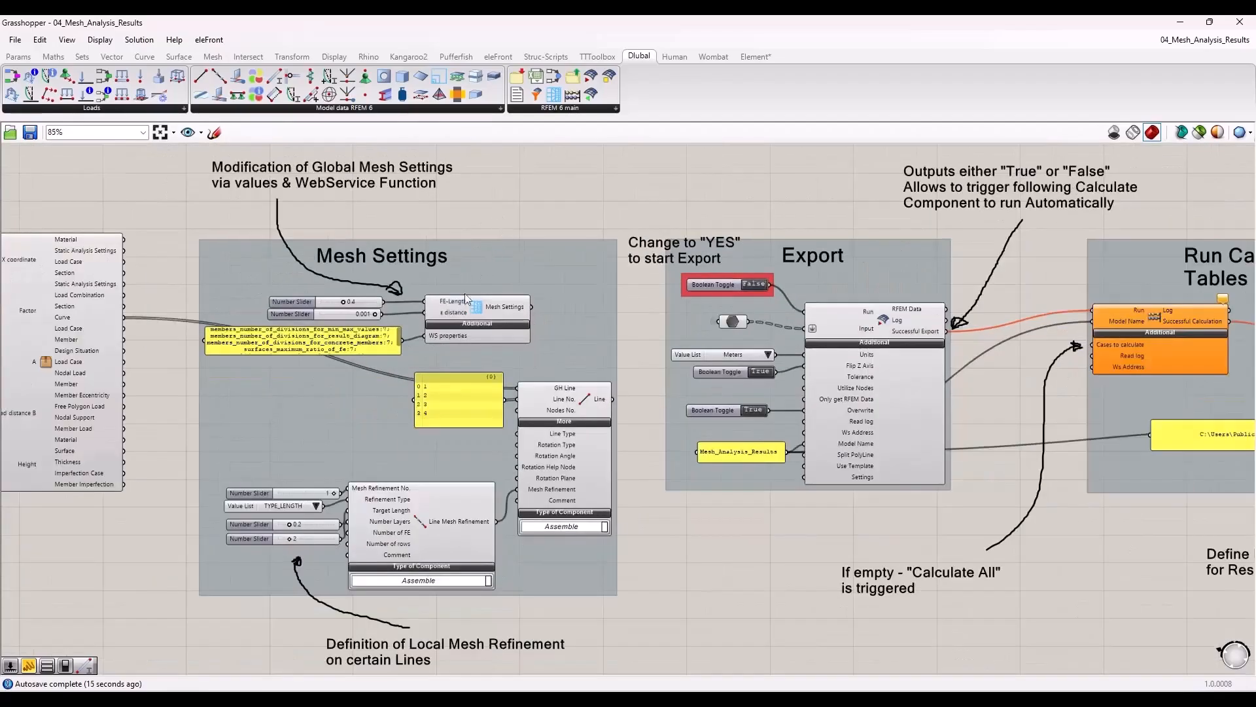
pyautogui.click(480, 309)
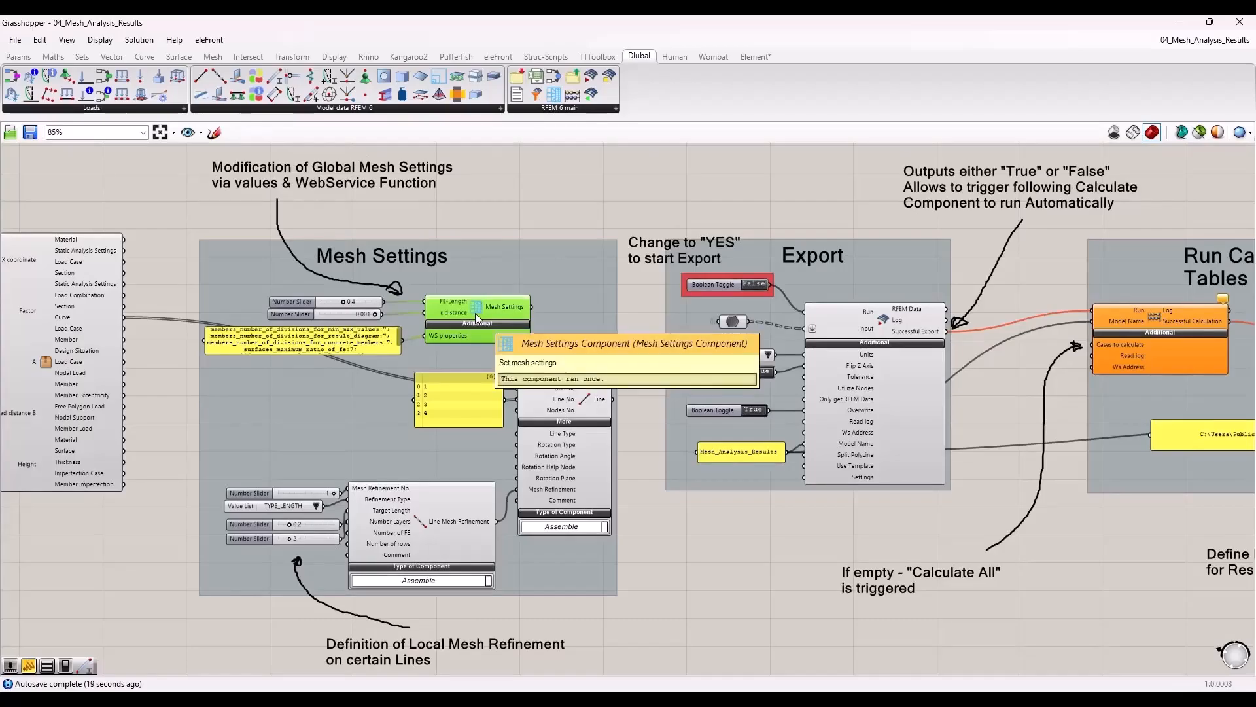
pyautogui.moveTo(505, 191); pyautogui.dragTo(509, 195)
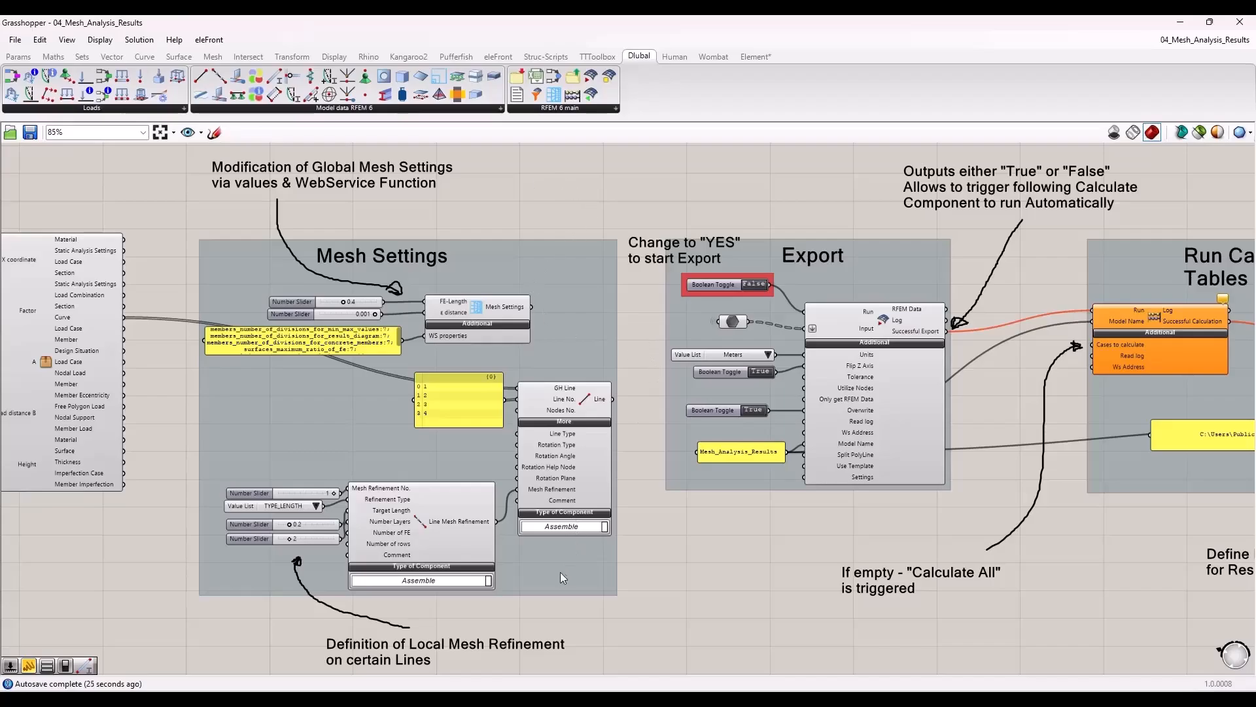
# Try out the Nodal Mesh Refinement and Surface Mesh Refinement components in the Mesh Settings group, deleting each one again
pyautogui.scroll(3, 364, 574)
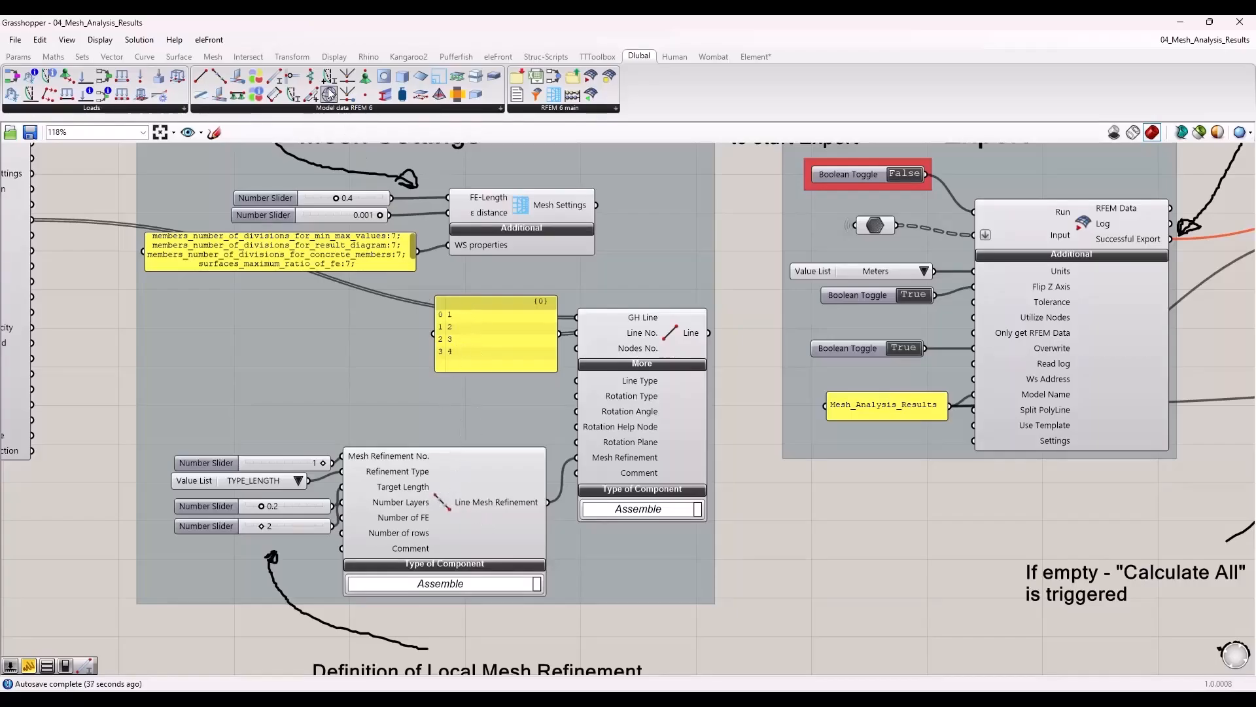
pyautogui.moveTo(331, 96); pyautogui.dragTo(225, 324)
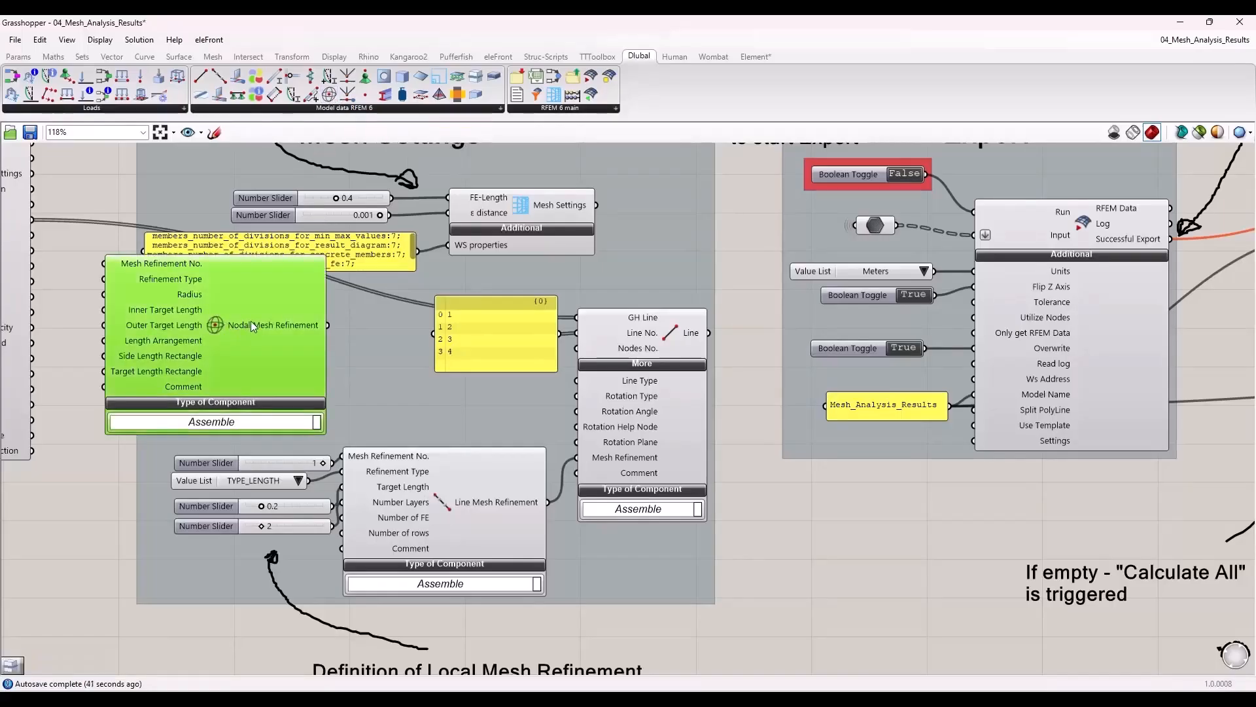
pyautogui.press('Delete')
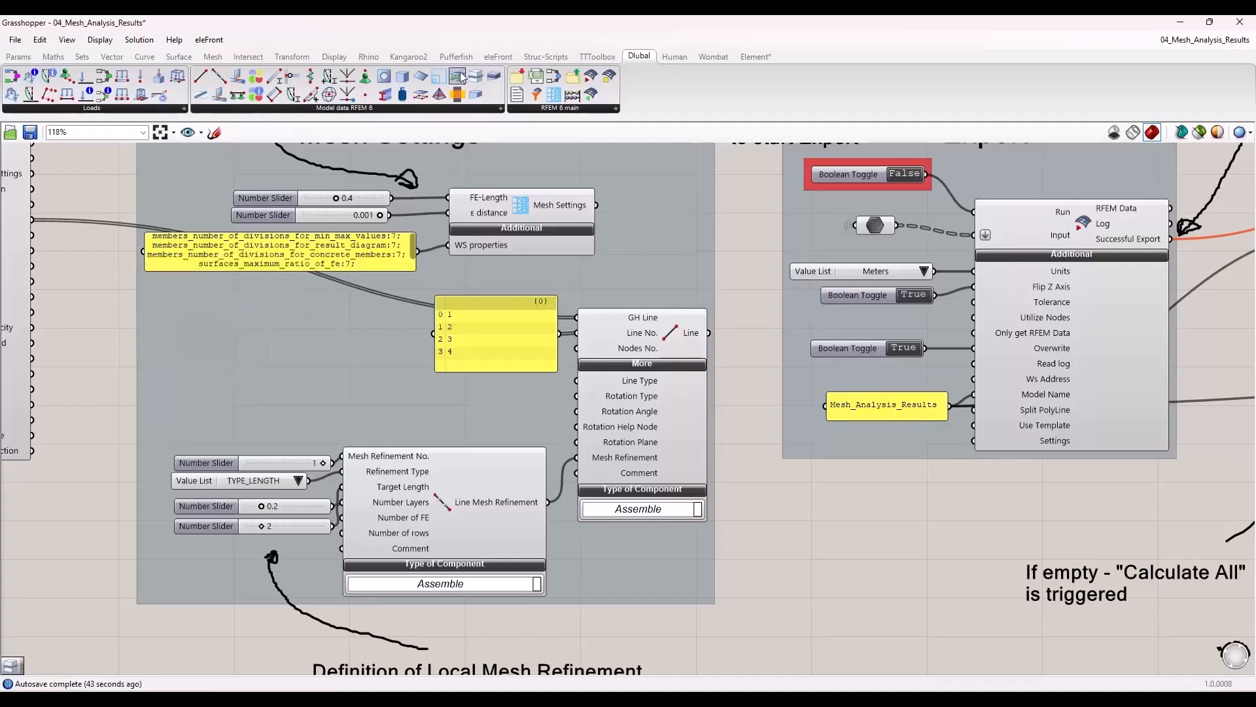
pyautogui.moveTo(462, 78); pyautogui.dragTo(280, 330)
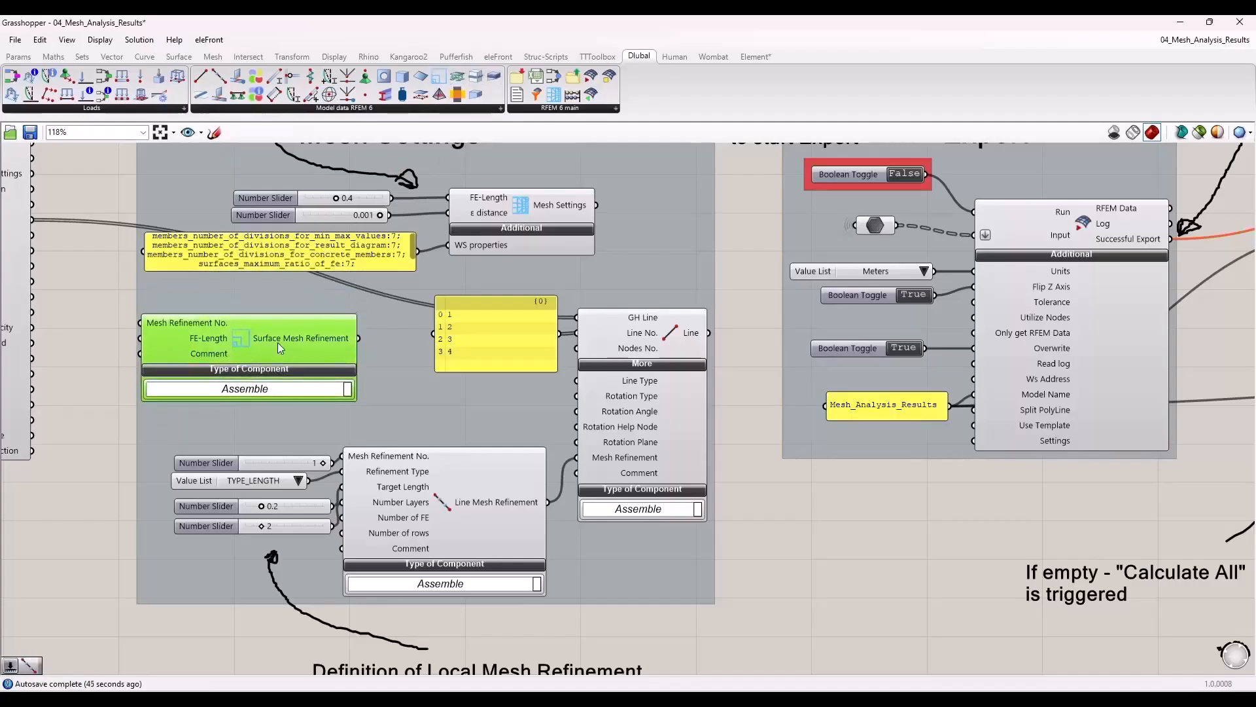
pyautogui.press('Delete')
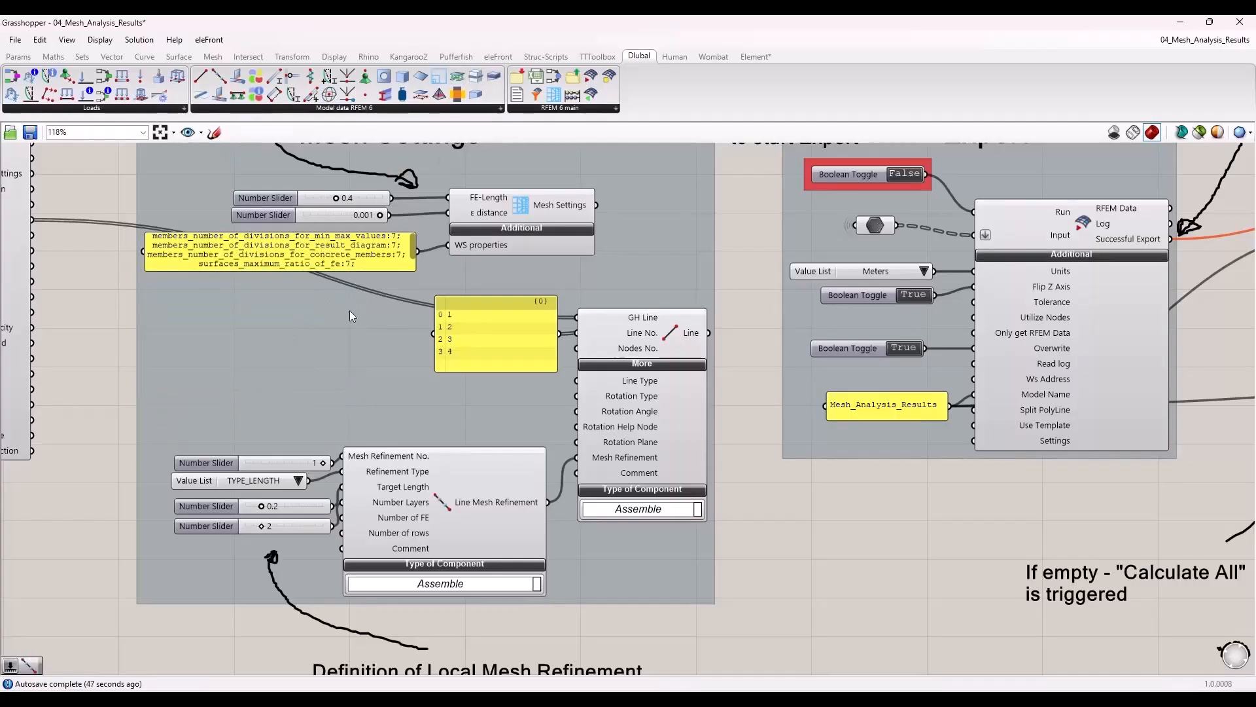
pyautogui.scroll(-1, 359, 272)
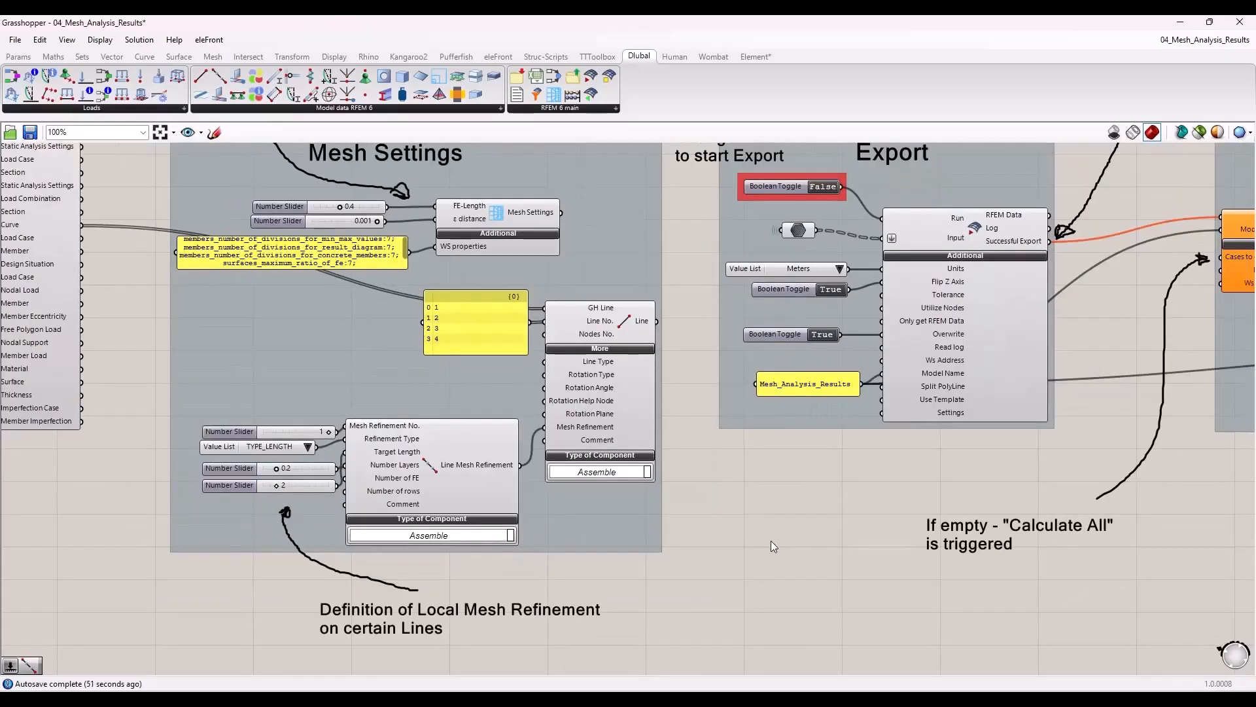
# Examine the Export group, tracing which components feed the collecting parameter connected to the RFEM export component's Input
pyautogui.moveTo(869, 535); pyautogui.dragTo(695, 620, button='right')
pyautogui.moveTo(921, 511); pyautogui.dragTo(733, 516, button='right')
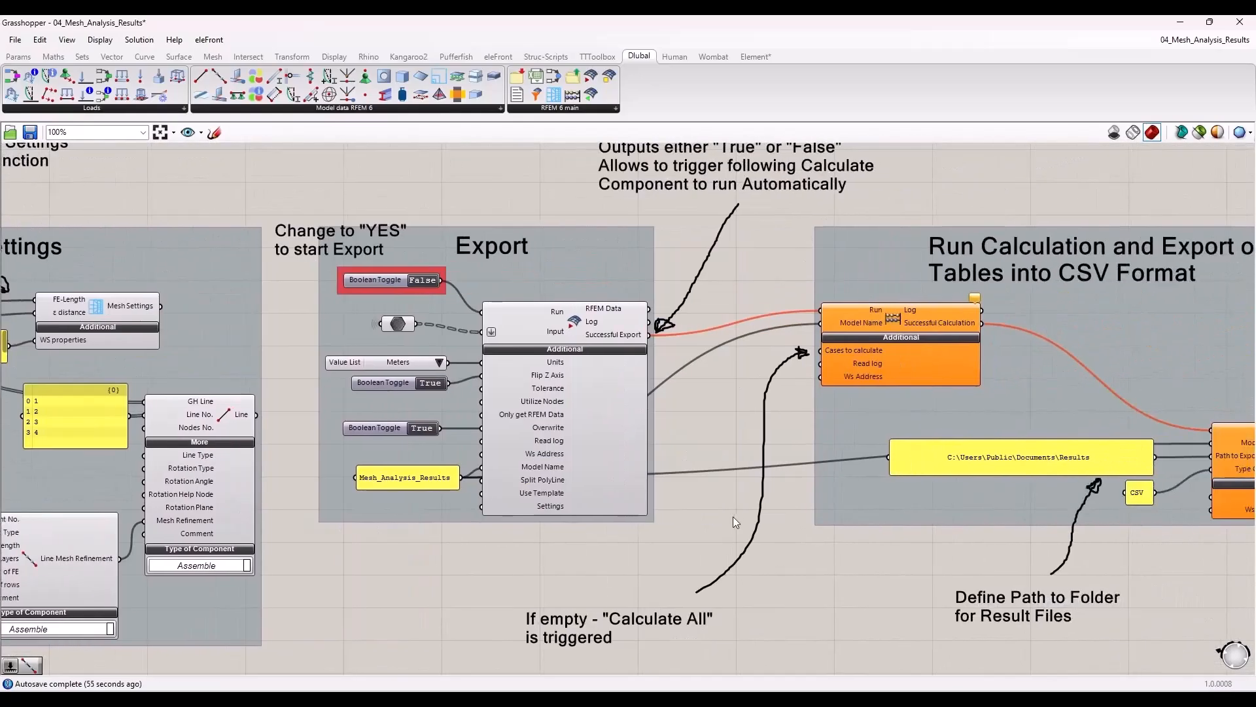
pyautogui.click(396, 324)
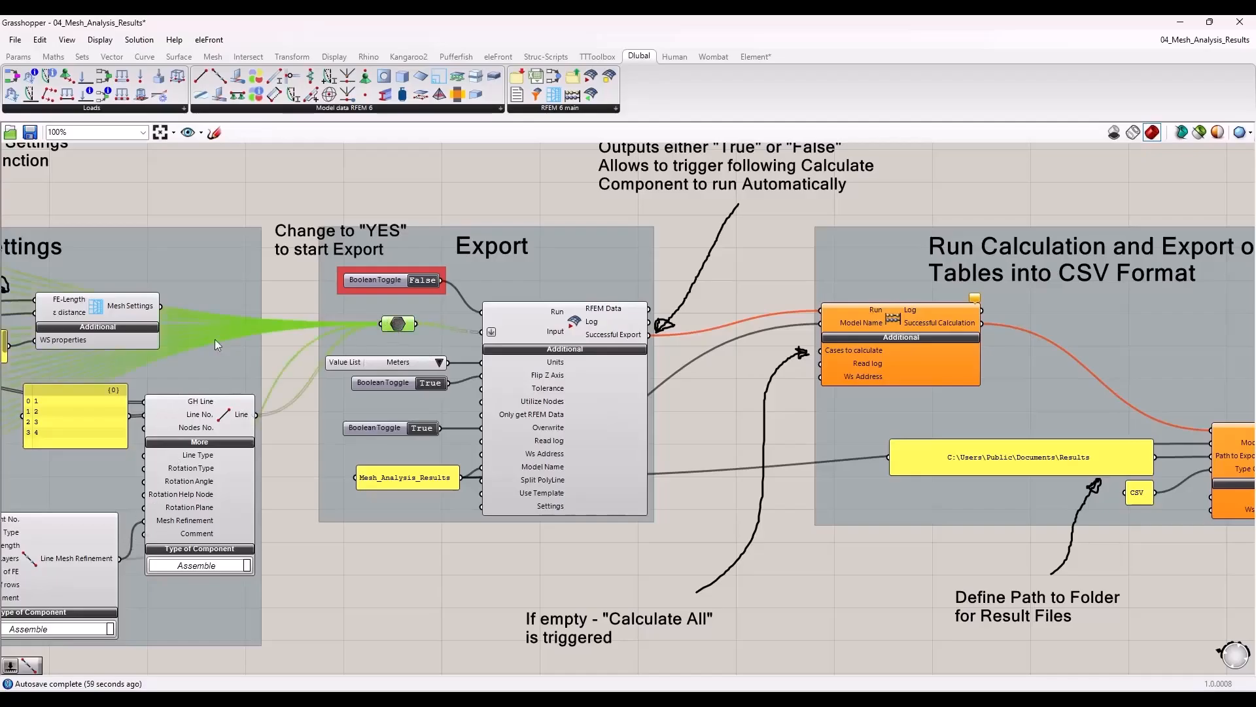
pyautogui.click(311, 292)
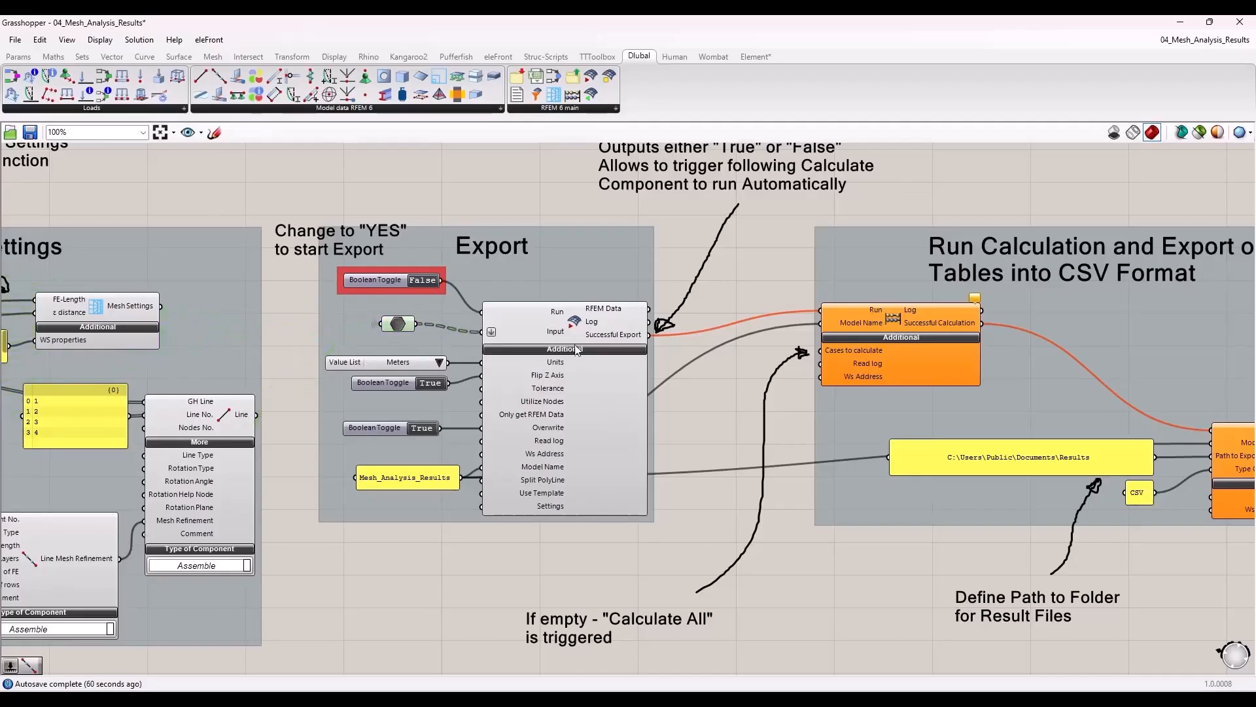
pyautogui.scroll(2, 579, 351)
pyautogui.moveTo(764, 377); pyautogui.dragTo(708, 372, button='right')
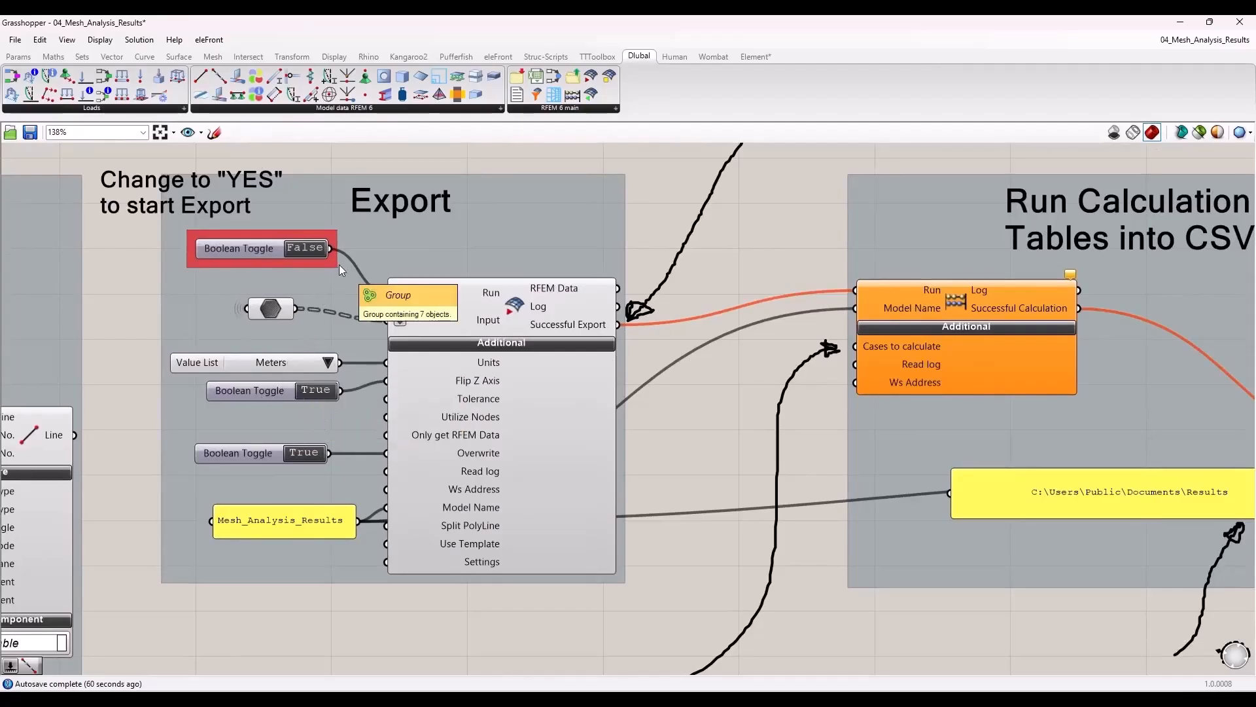
pyautogui.scroll(-2, 233, 359)
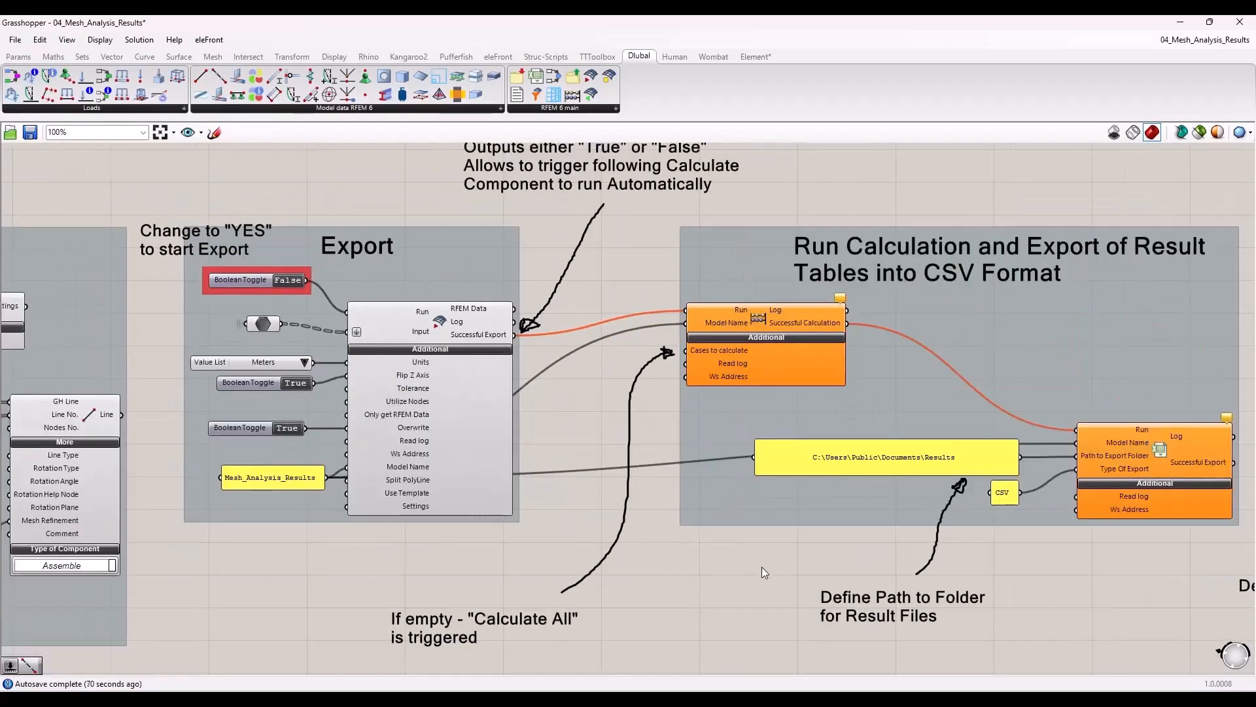
# Examine the RFEM 6 Calculate Component in the calculation group, including its description and its Cases to calculate input
pyautogui.moveTo(766, 538); pyautogui.dragTo(650, 551, button='right')
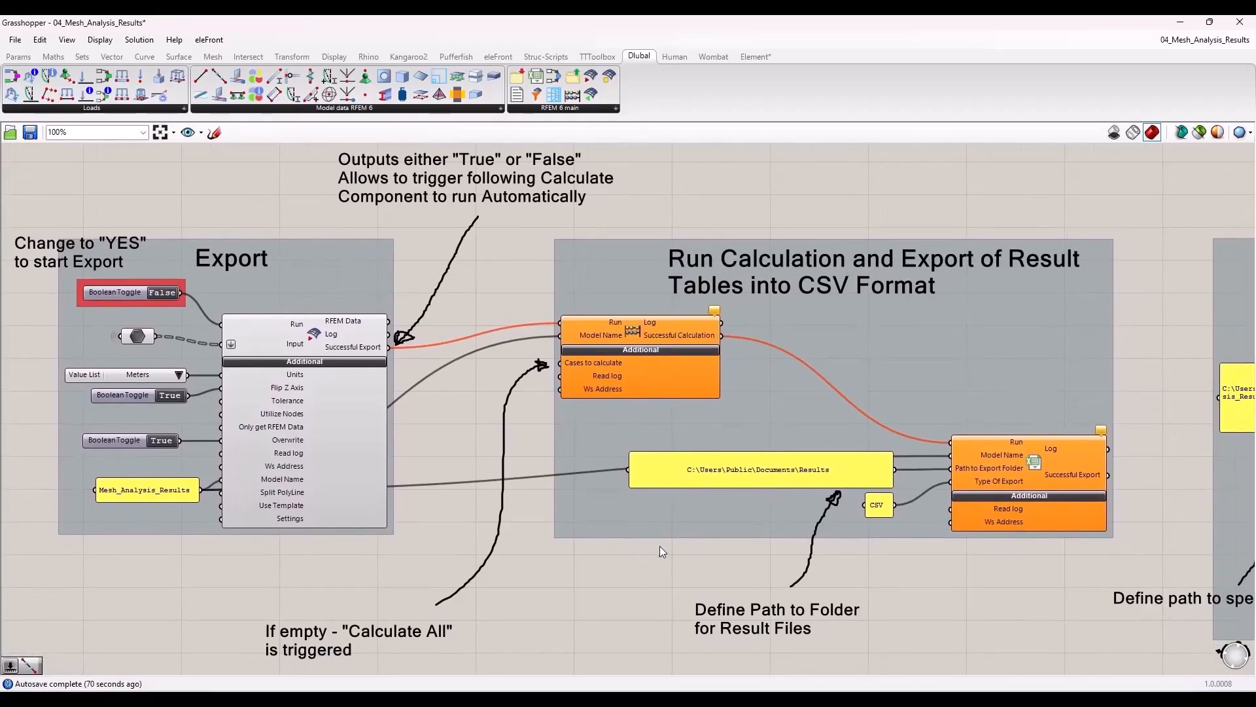
pyautogui.moveTo(678, 570); pyautogui.dragTo(589, 573, button='right')
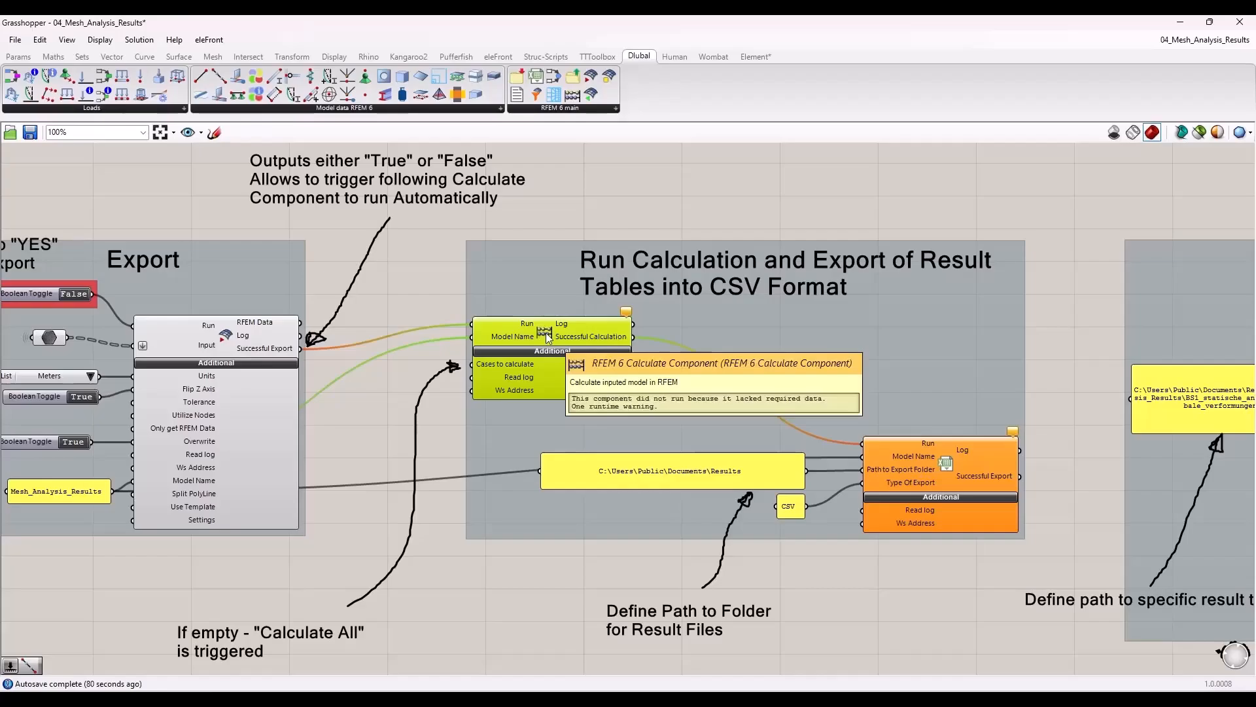
pyautogui.click(368, 374)
pyautogui.scroll(1, 441, 405)
pyautogui.moveTo(458, 407); pyautogui.dragTo(541, 305, button='right')
pyautogui.scroll(3, 540, 289)
pyautogui.moveTo(540, 289)
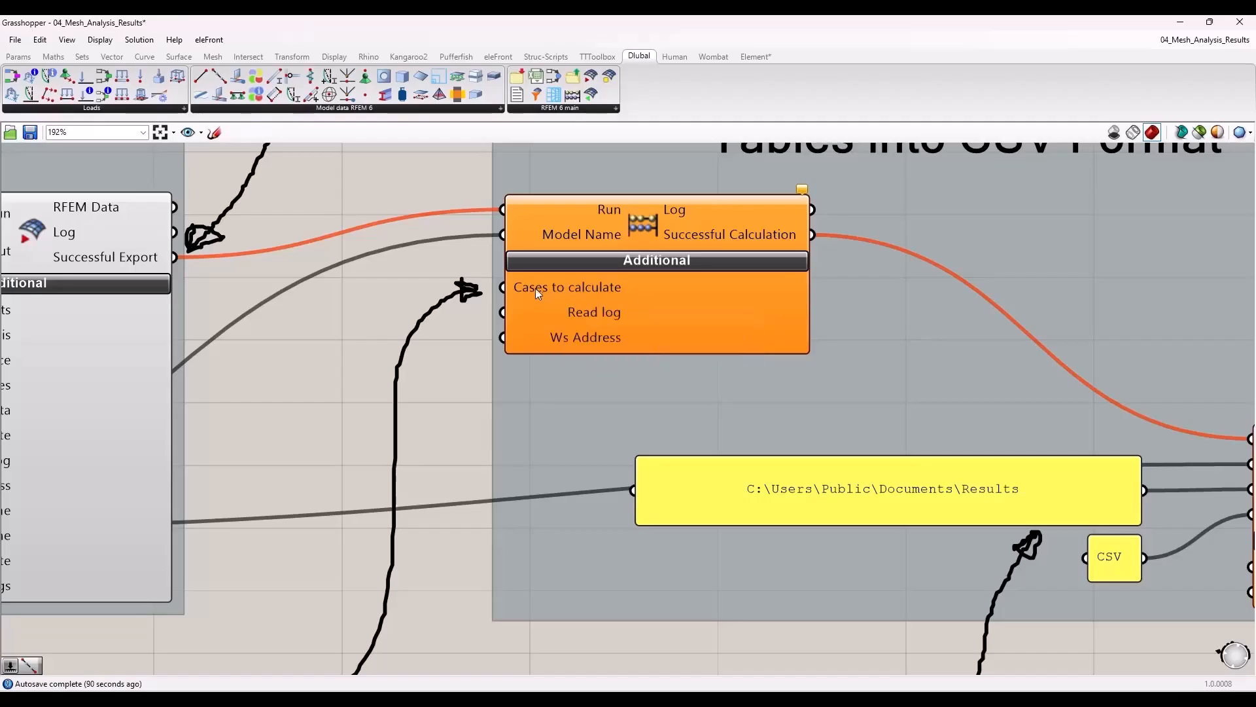
pyautogui.scroll(-1, 543, 290)
pyautogui.scroll(-4, 547, 280)
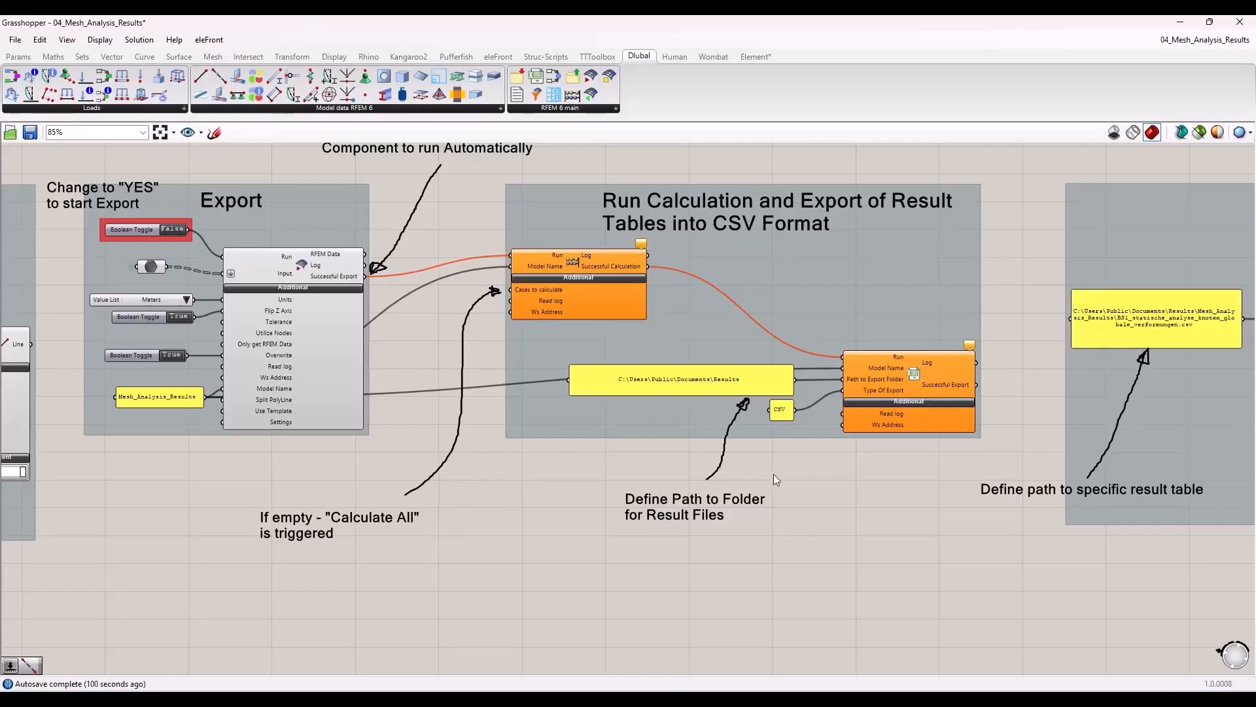
# Trace the link from the export component's Successful Export output to the Calculate component, checking the output's description
pyautogui.moveTo(828, 471); pyautogui.dragTo(527, 480, button='right')
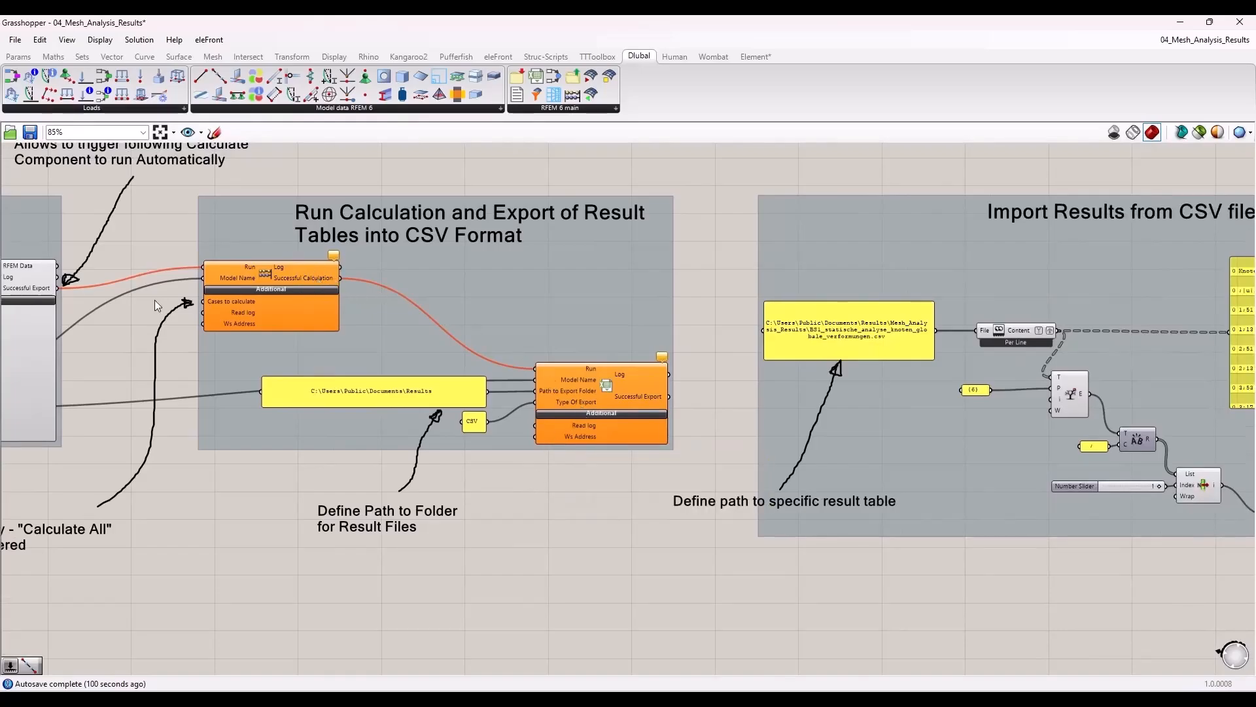
pyautogui.moveTo(155, 299); pyautogui.dragTo(293, 327, button='right')
pyautogui.scroll(4, 331, 333)
pyautogui.scroll(-1, 331, 334)
pyautogui.moveTo(359, 303)
pyautogui.mouseDown(button='right')
pyautogui.moveTo(320, 359)
pyautogui.moveTo(409, 366)
pyautogui.mouseUp(button='right')
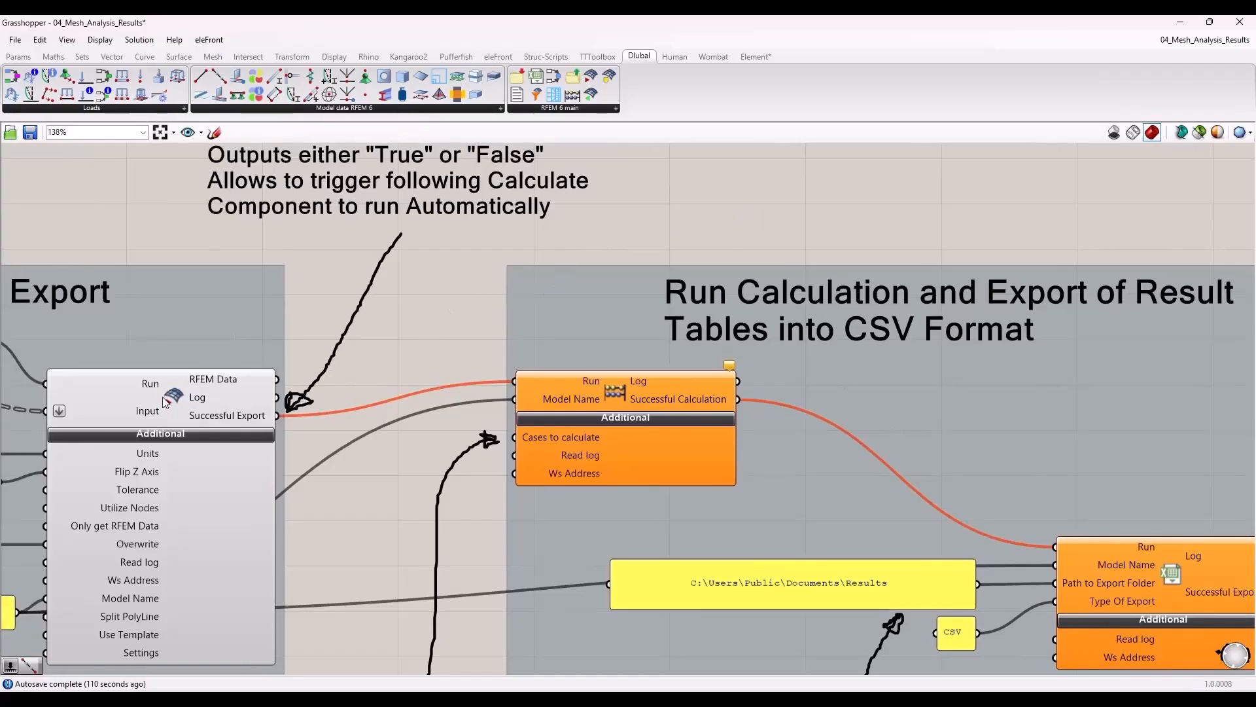
pyautogui.scroll(-3, 231, 373)
pyautogui.scroll(2, 230, 373)
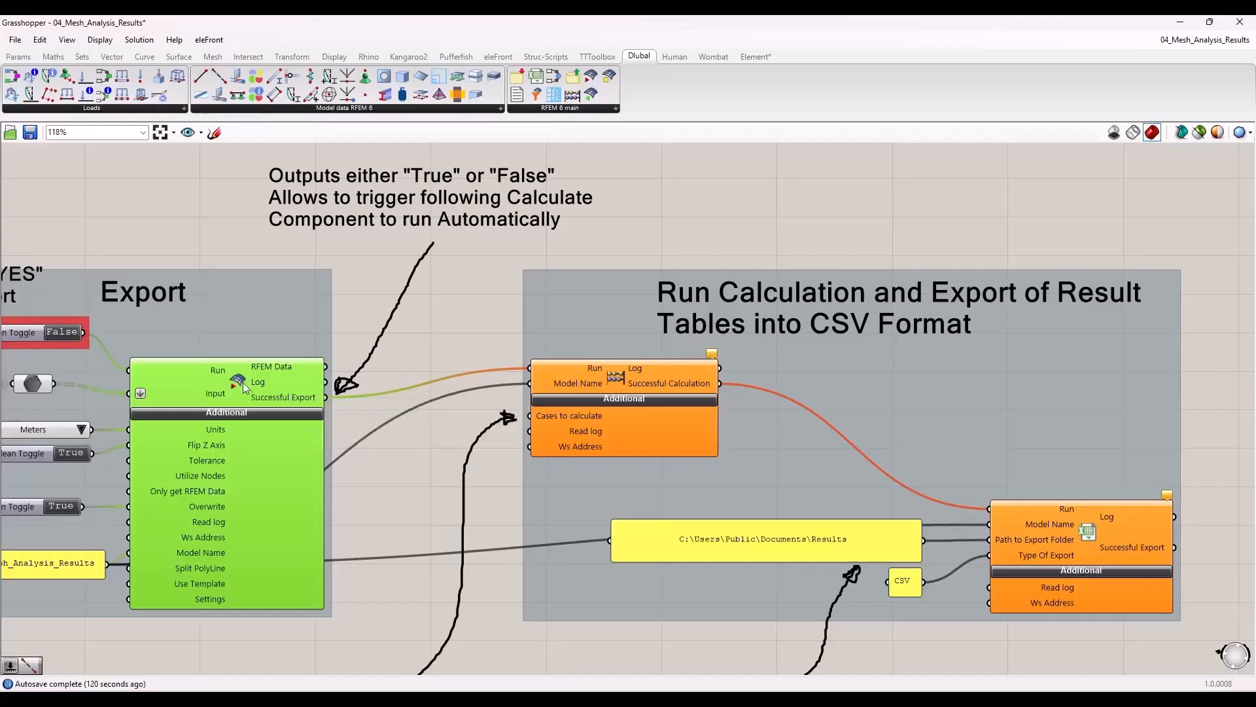
pyautogui.moveTo(284, 402)
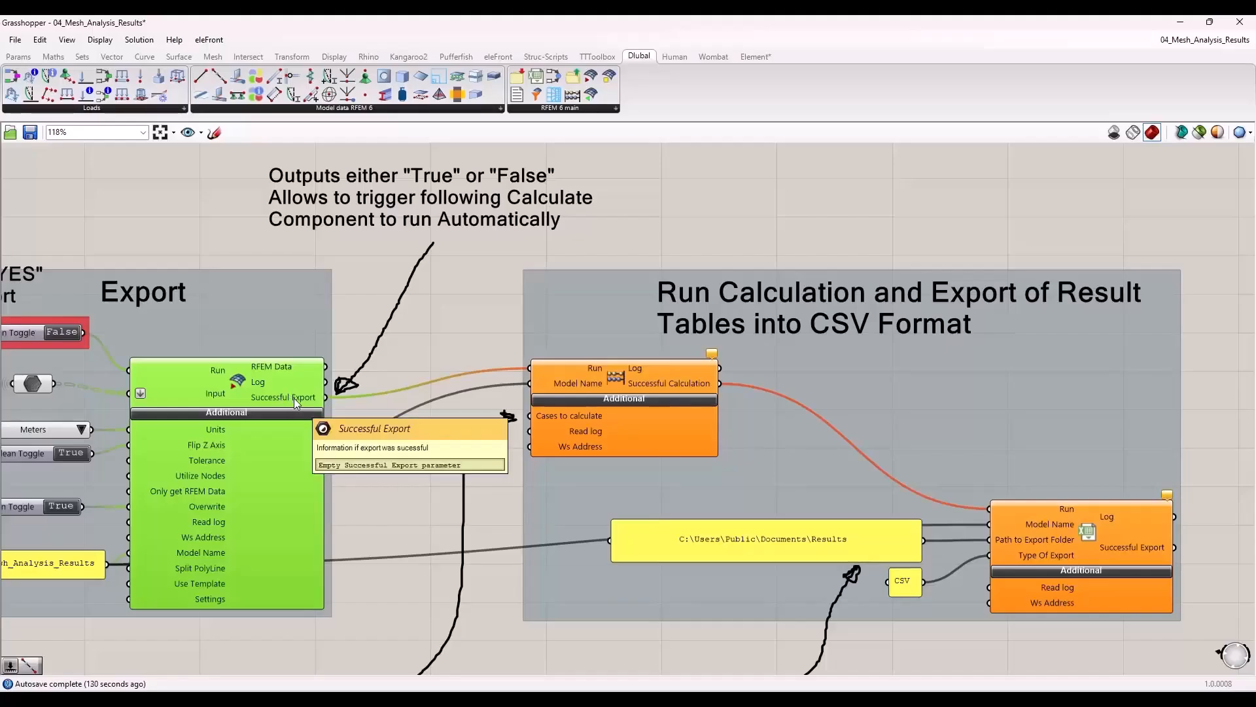
pyautogui.click(602, 377)
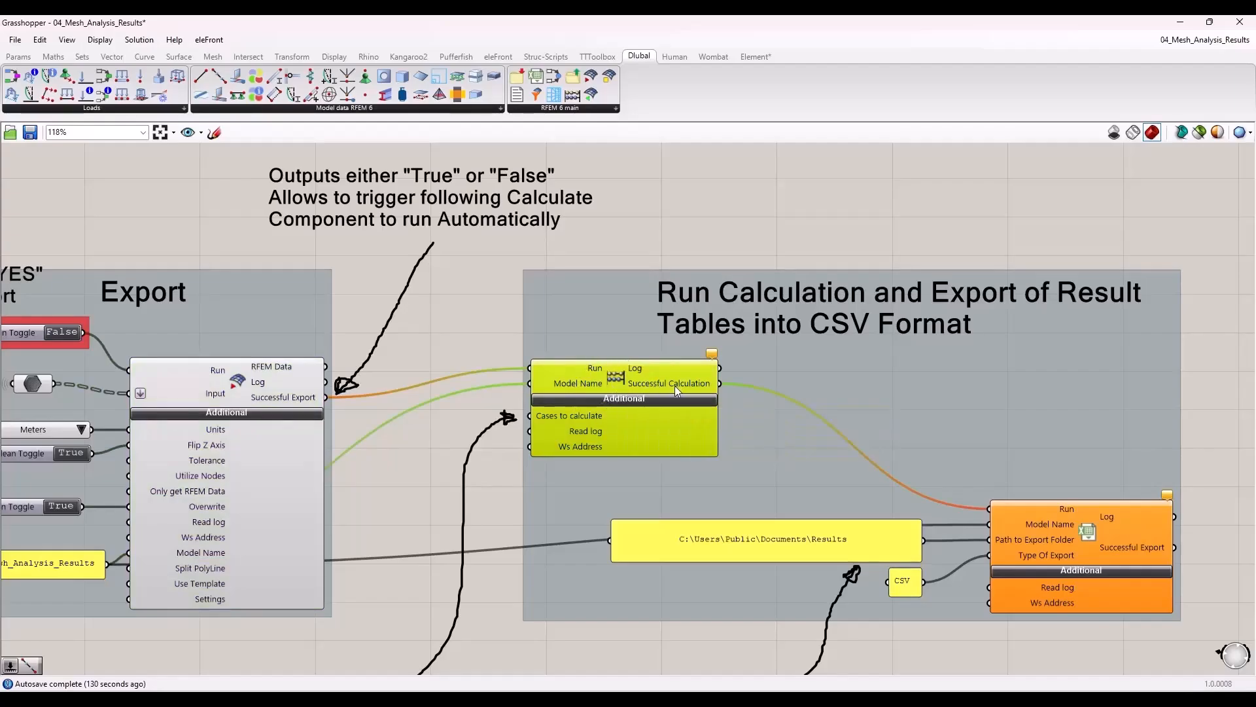
# Inspect the result table export component's Type Of Export input and the panel holding the C:\Users\Public\Documents\Results folder path
pyautogui.moveTo(1205, 437); pyautogui.dragTo(687, 292, button='right')
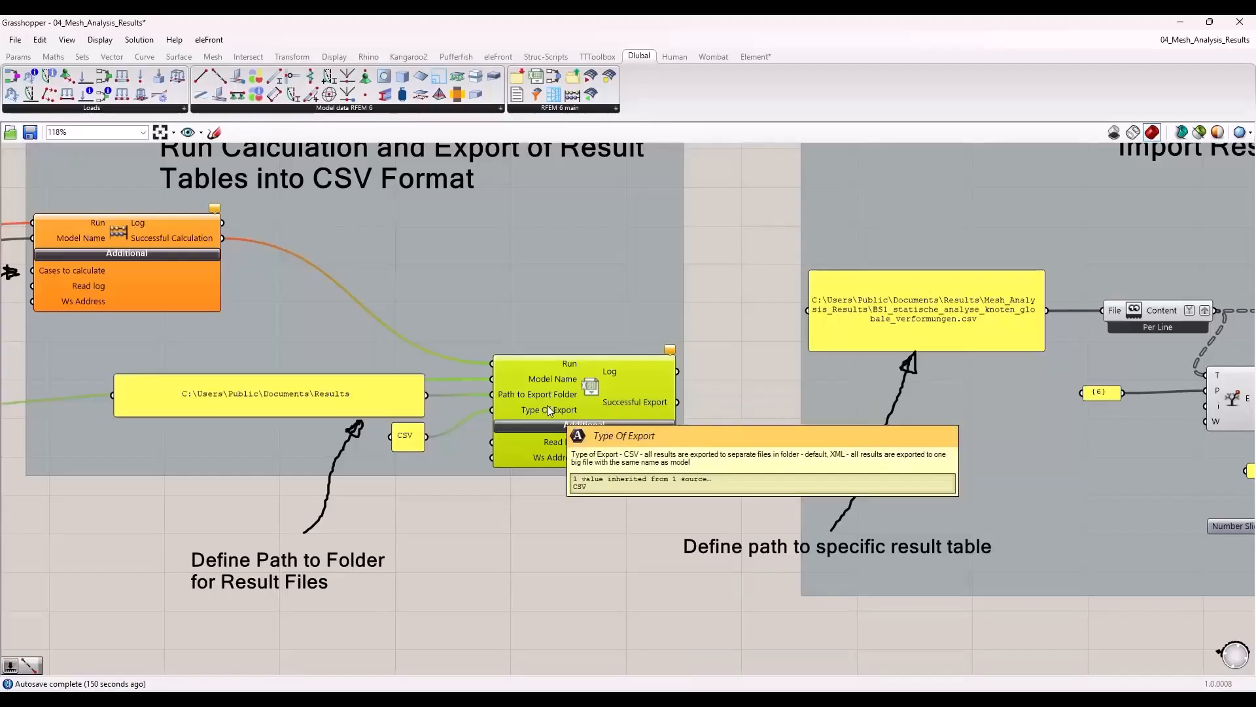
pyautogui.click(532, 532)
pyautogui.click(378, 395)
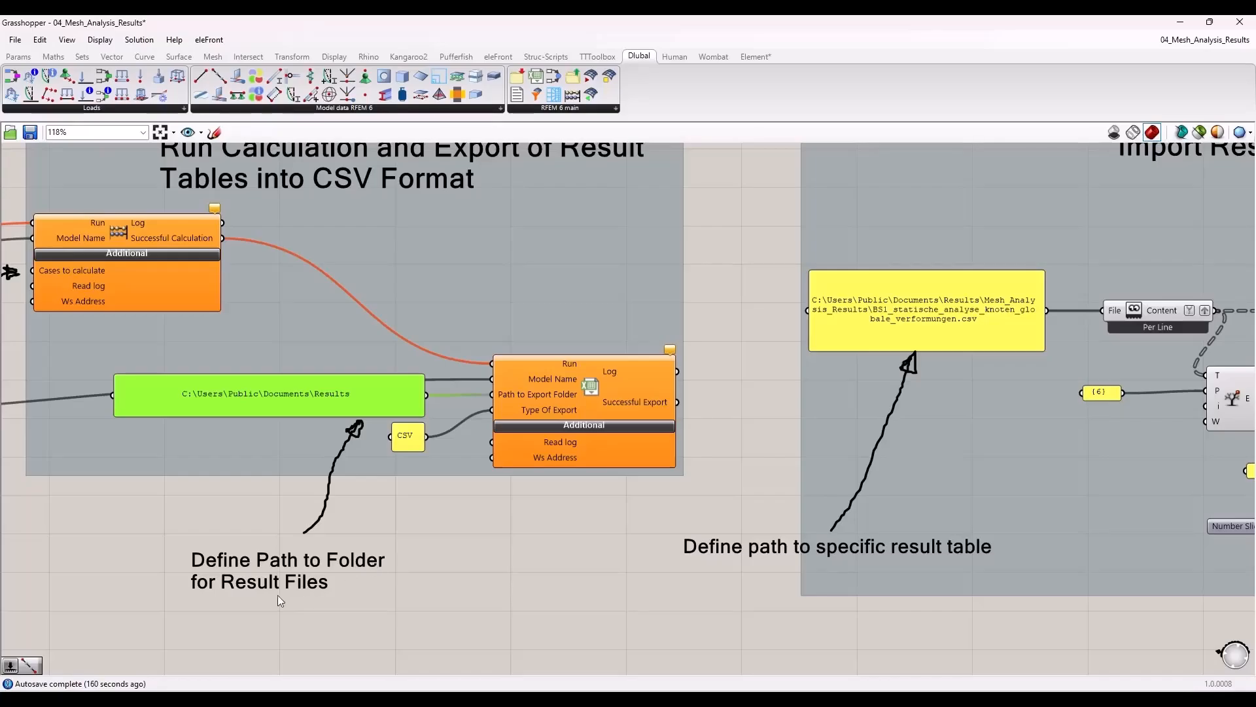
# Look over the Import Results from CSV file into GH group and its panel with the path to the specific result table
pyautogui.scroll(-5, 256, 510)
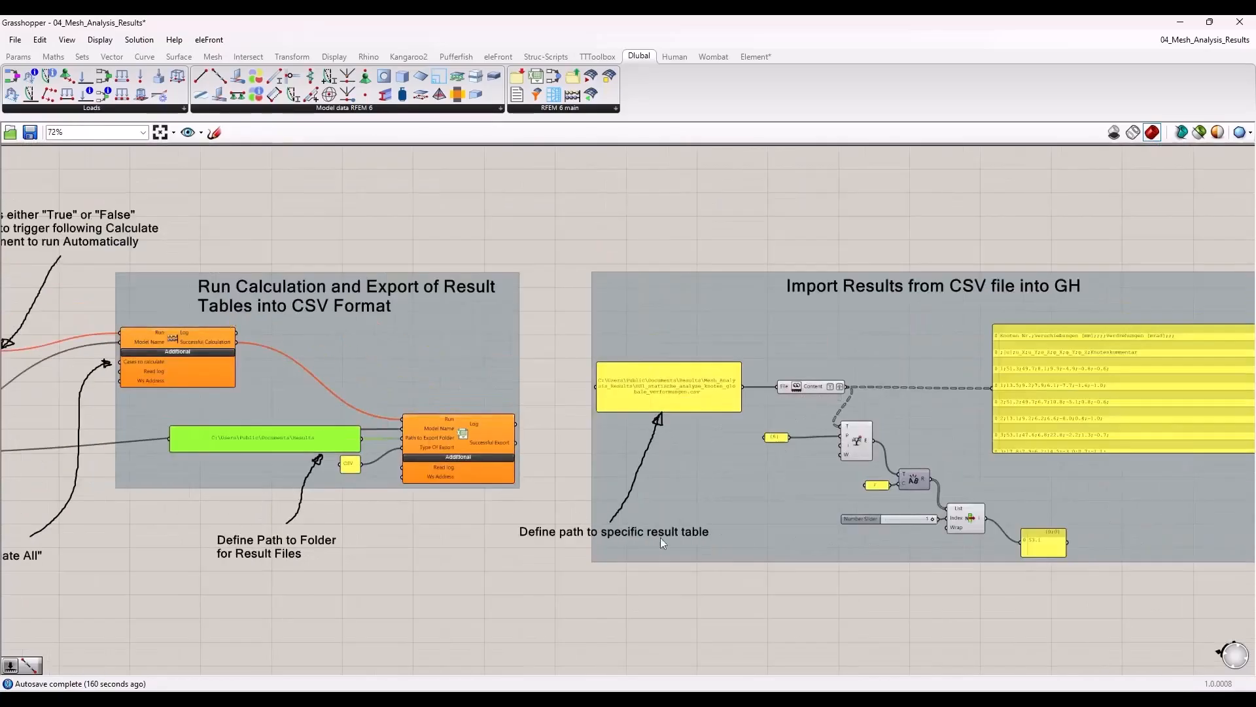
pyautogui.scroll(3, 414, 474)
pyautogui.scroll(3, 380, 446)
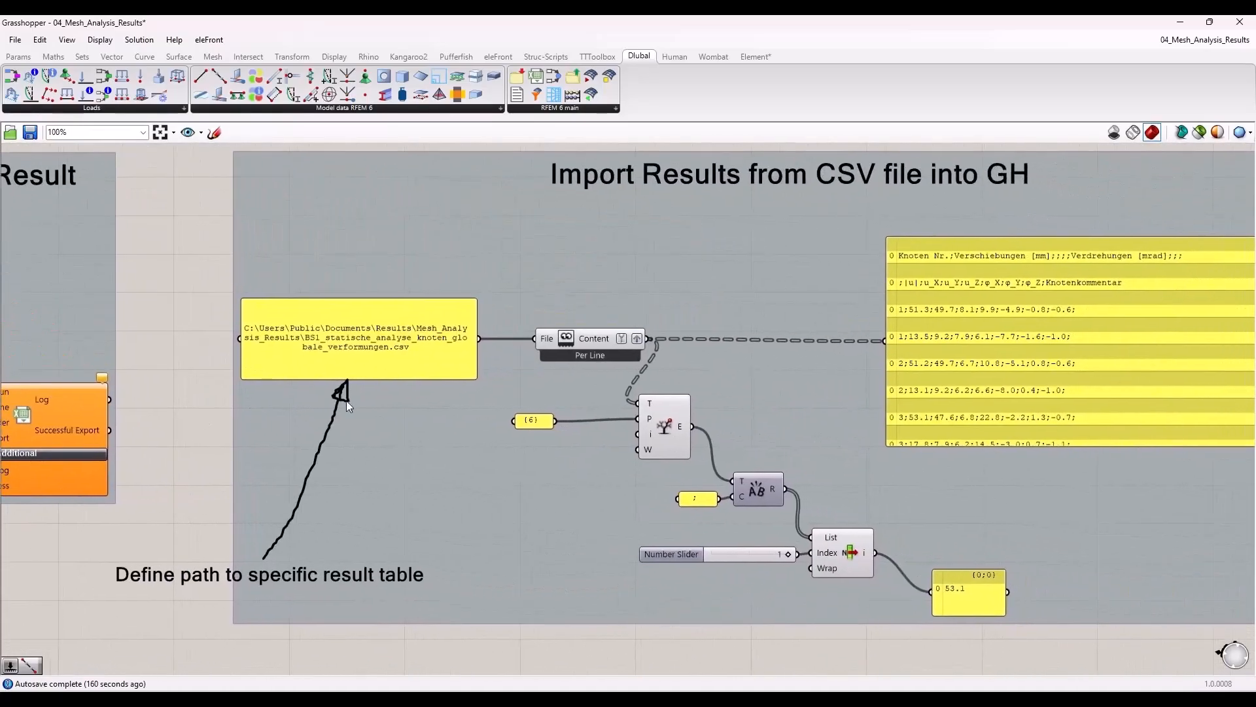
pyautogui.scroll(-2, 347, 401)
pyautogui.scroll(1, 505, 383)
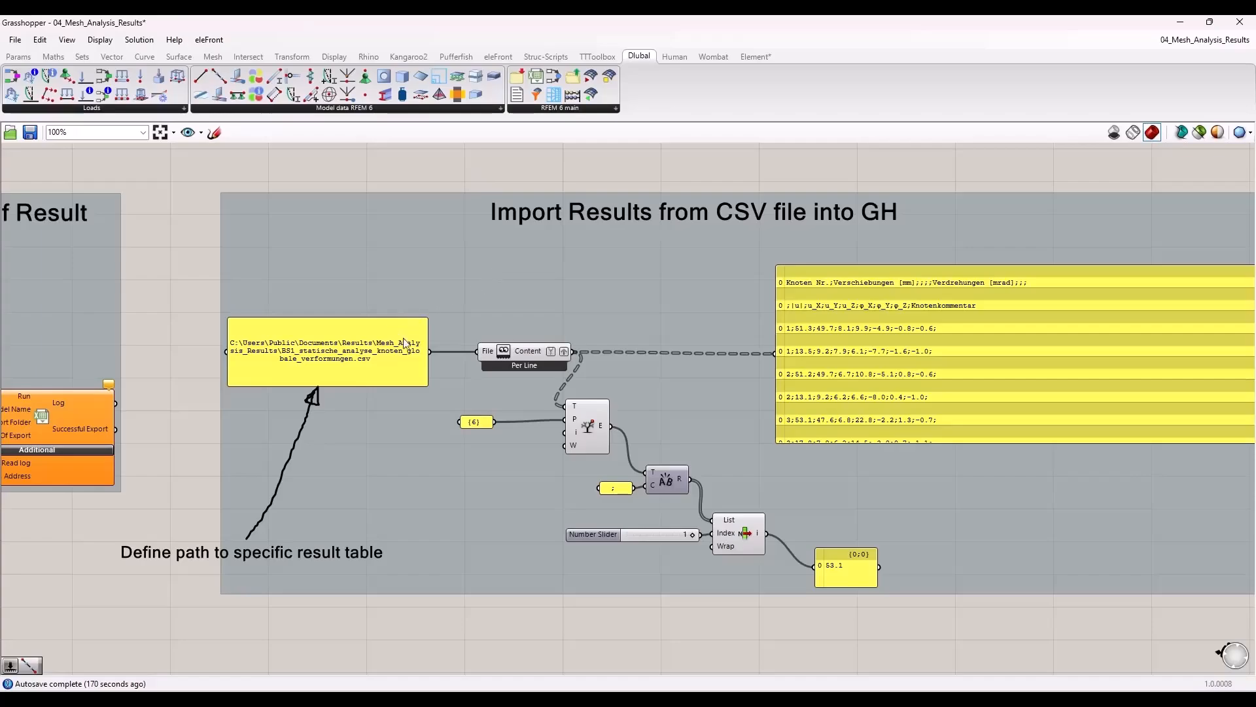
pyautogui.scroll(-1, 585, 324)
pyautogui.scroll(2, 504, 433)
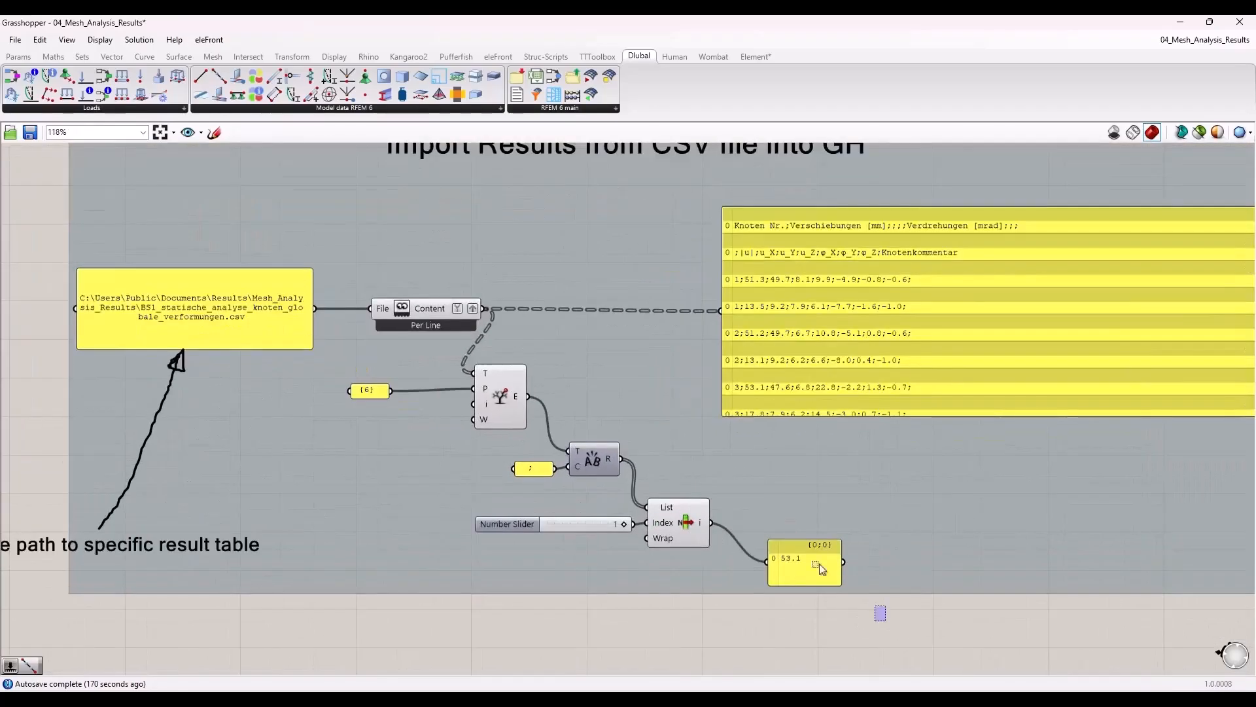
# Inspect the import chain from the Read File component through the tree item, text split and list item components to the final value panel
pyautogui.moveTo(819, 563); pyautogui.dragTo(450, 631)
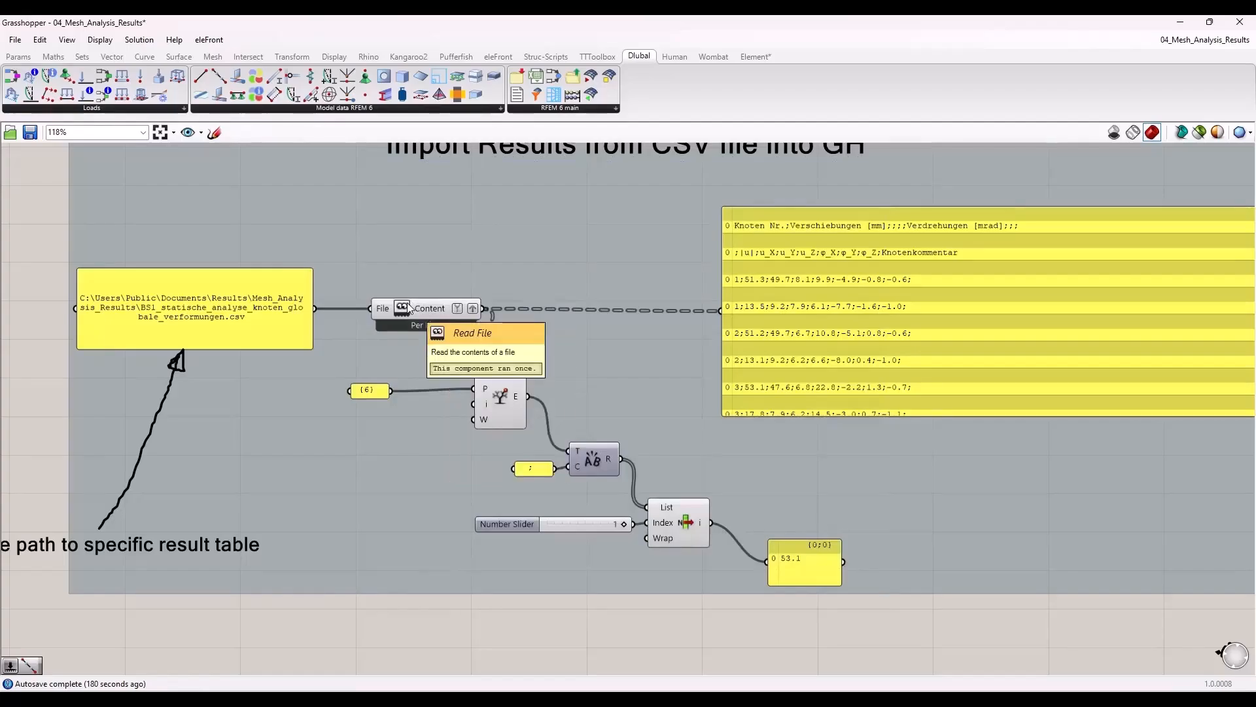
pyautogui.moveTo(491, 387); pyautogui.dragTo(491, 382)
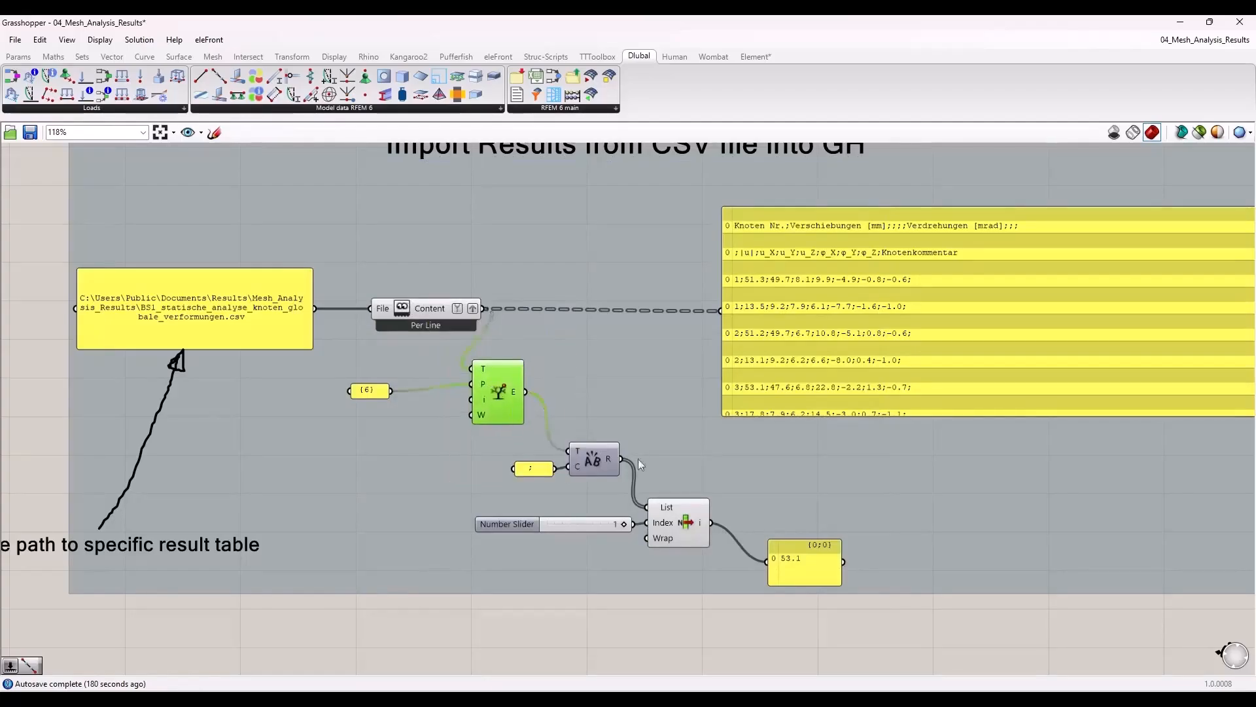
pyautogui.click(590, 460)
pyautogui.click(680, 527)
pyautogui.click(666, 599)
pyautogui.moveTo(812, 565); pyautogui.dragTo(808, 563)
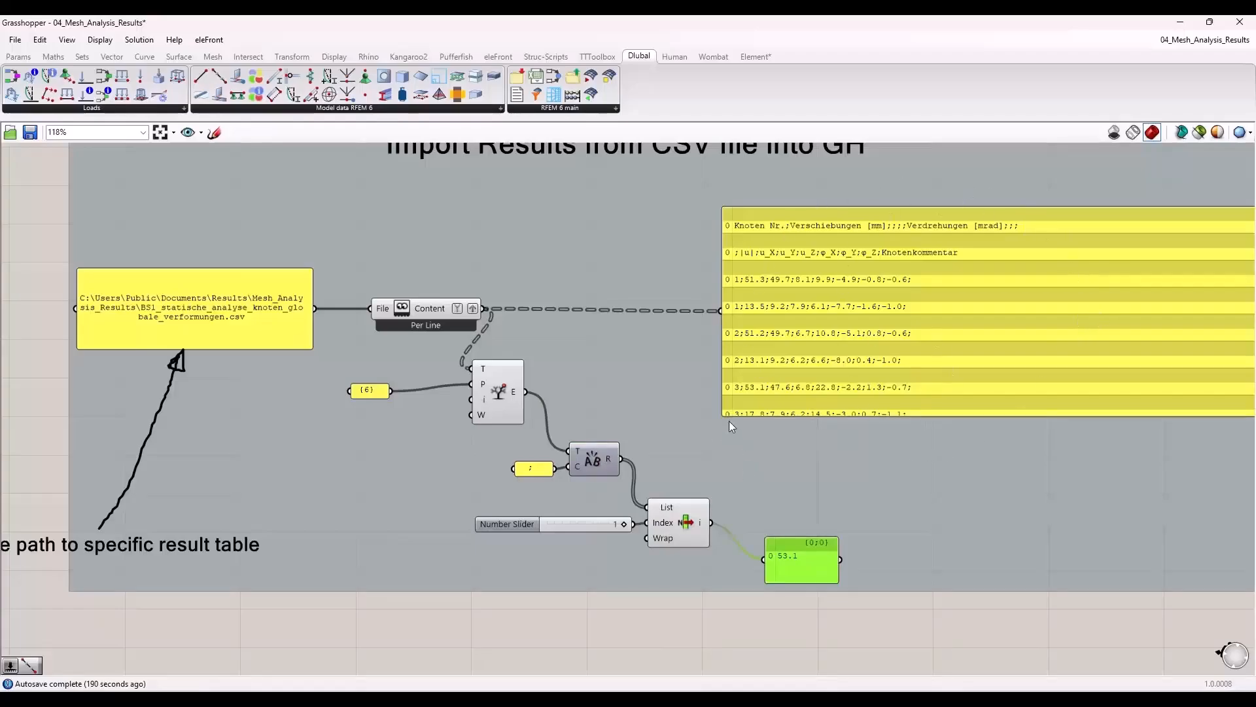
pyautogui.scroll(-3, 712, 401)
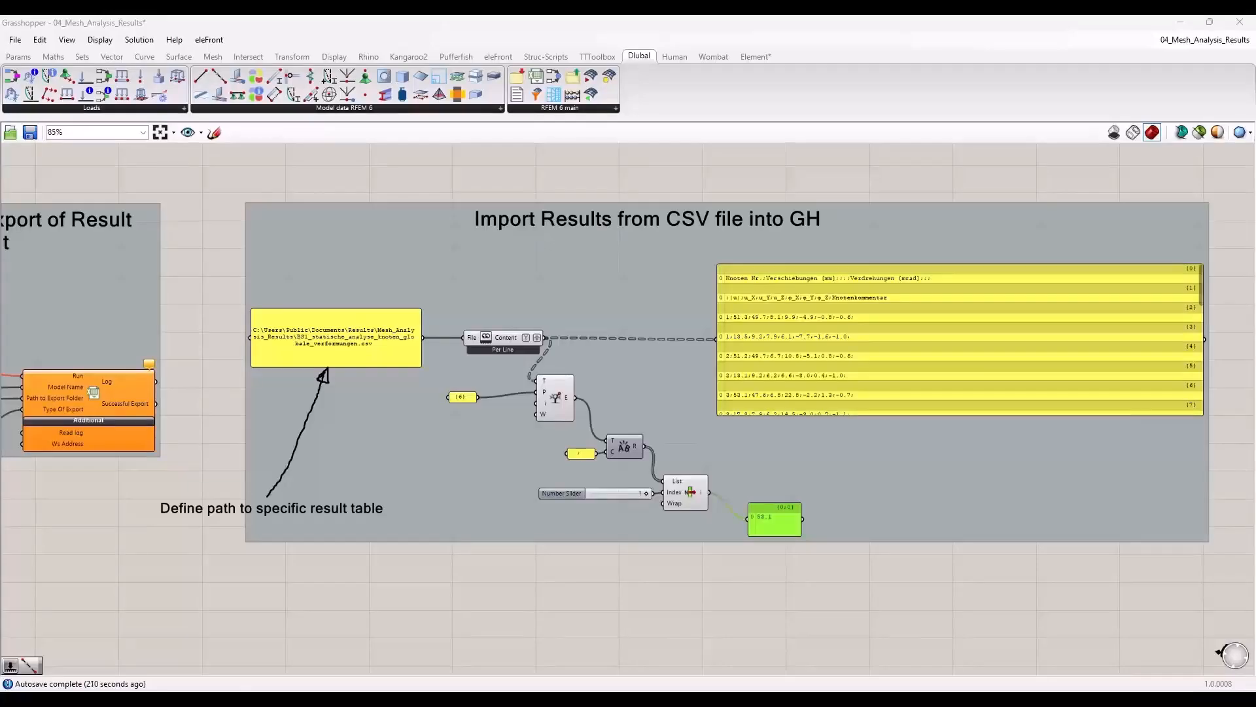
# Select the Read File component in the Import Results group and enable it
pyautogui.click(272, 592)
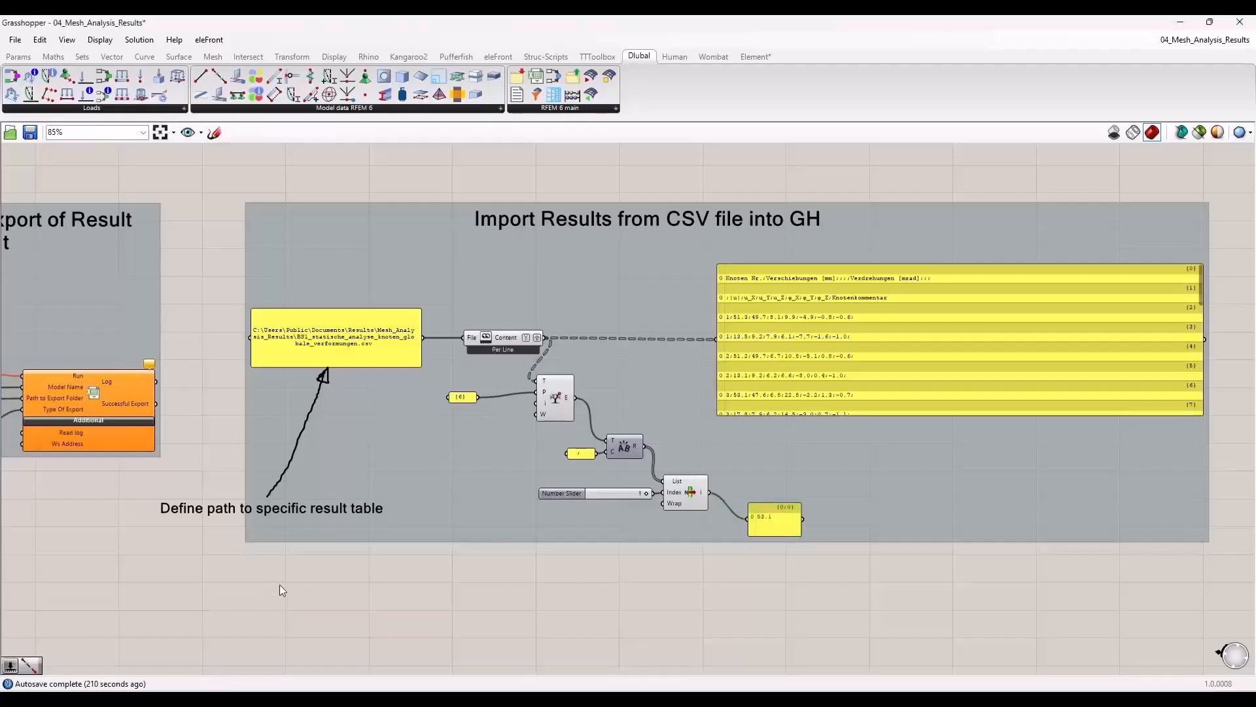
pyautogui.click(510, 336)
pyautogui.middleClick(510, 336)
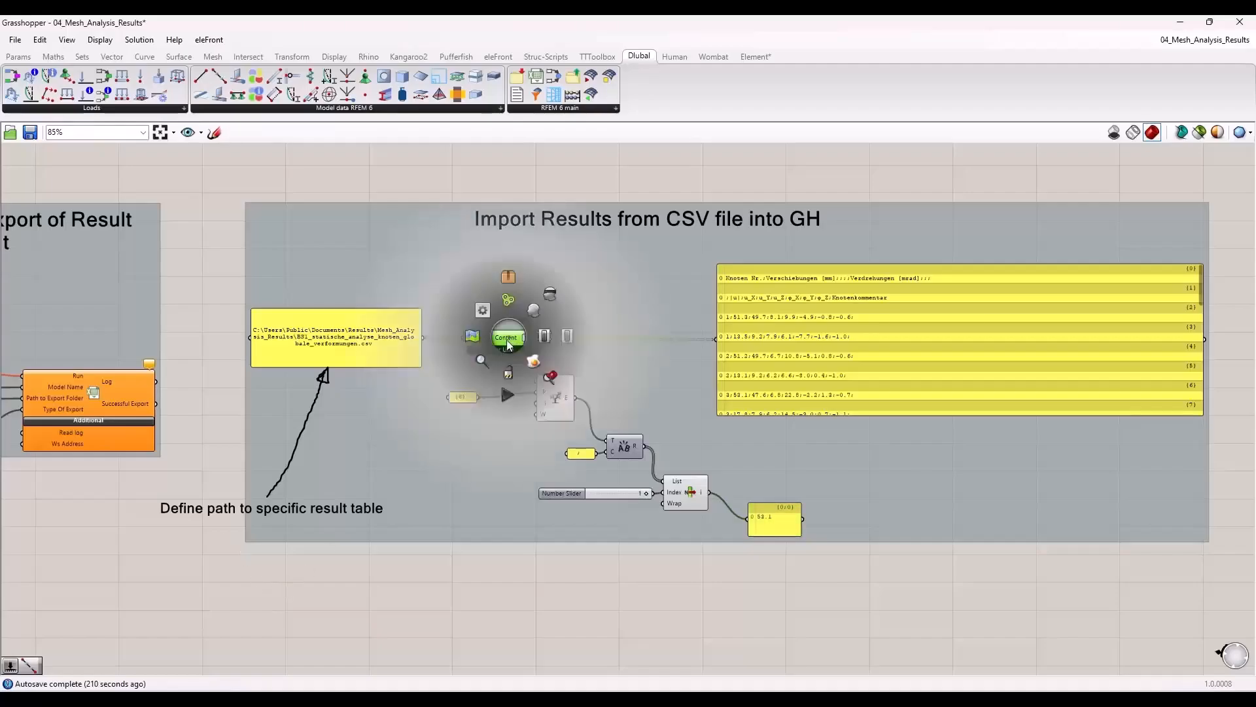
pyautogui.click(544, 330)
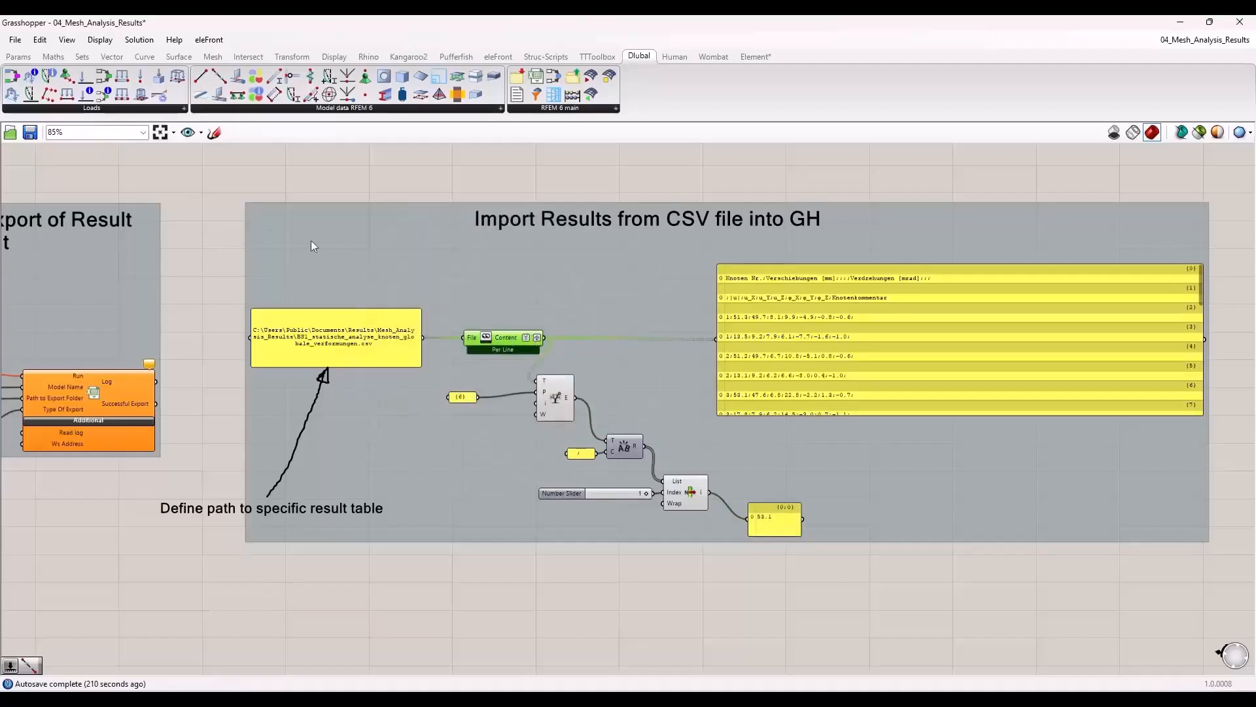
# Check the Read File component and the components after it for errors, comparing them with the result table path panel
pyautogui.scroll(5, 331, 345)
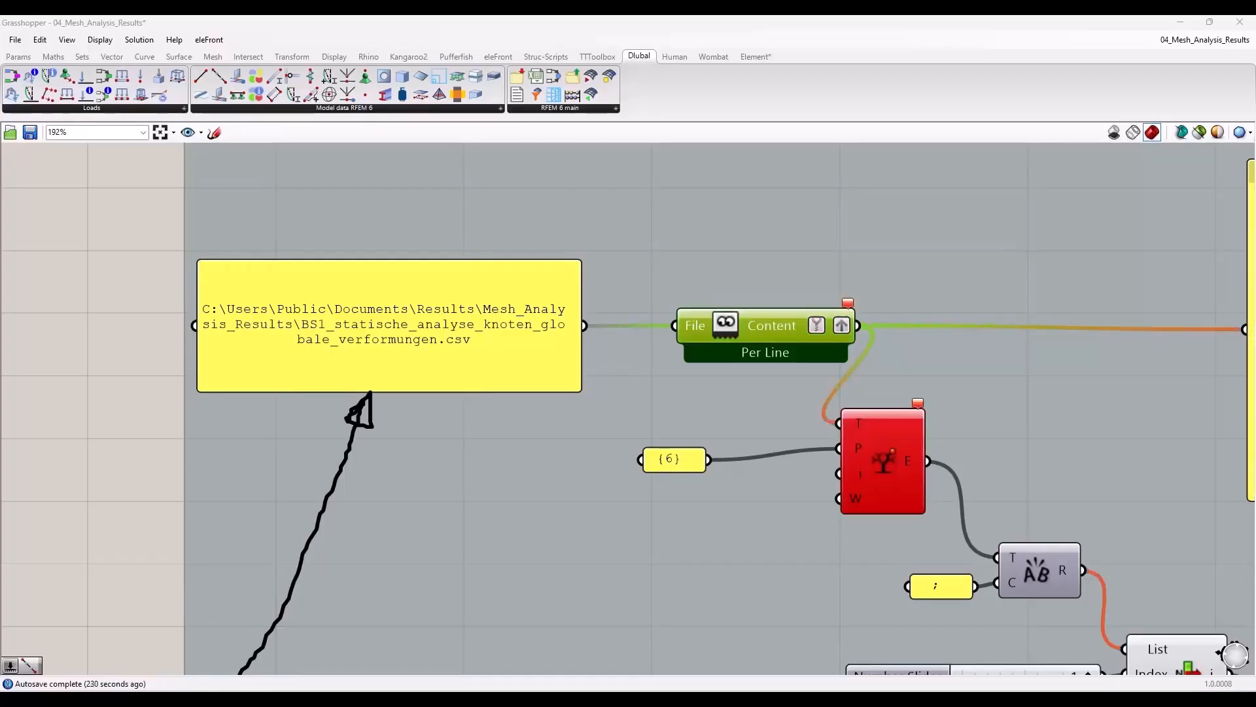
pyautogui.scroll(-3, 482, 321)
pyautogui.scroll(3, 400, 360)
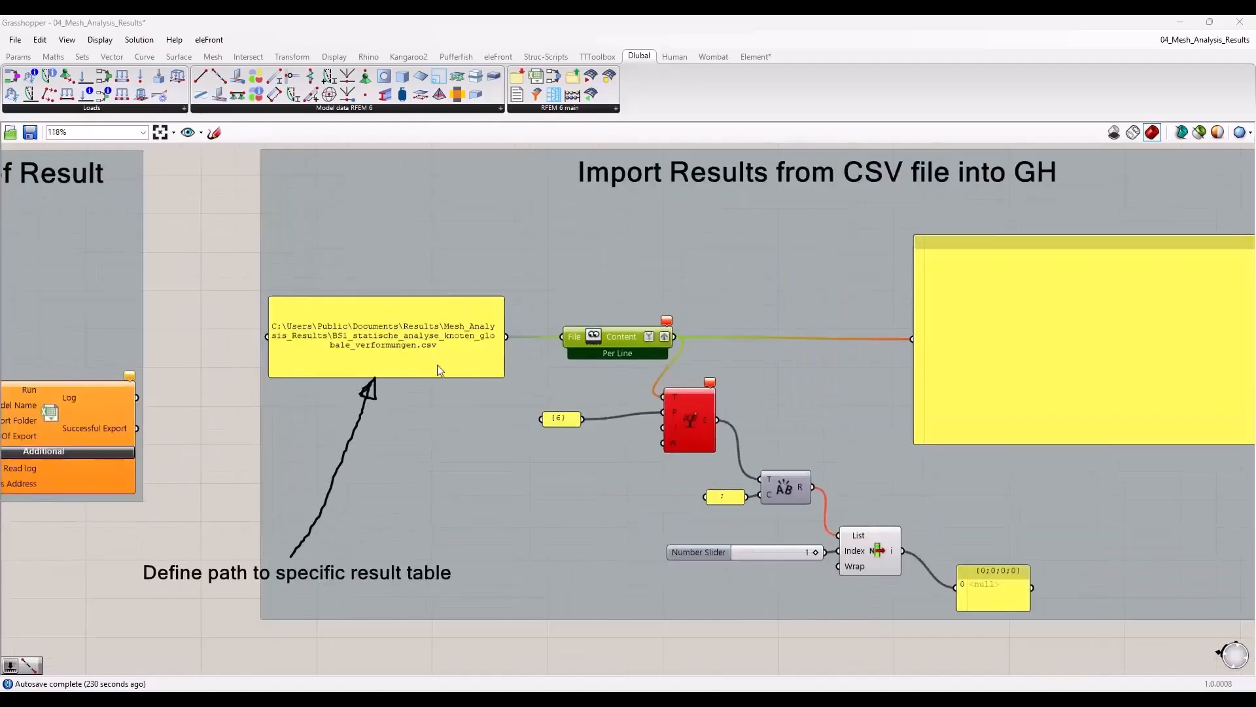
pyautogui.scroll(-3, 339, 391)
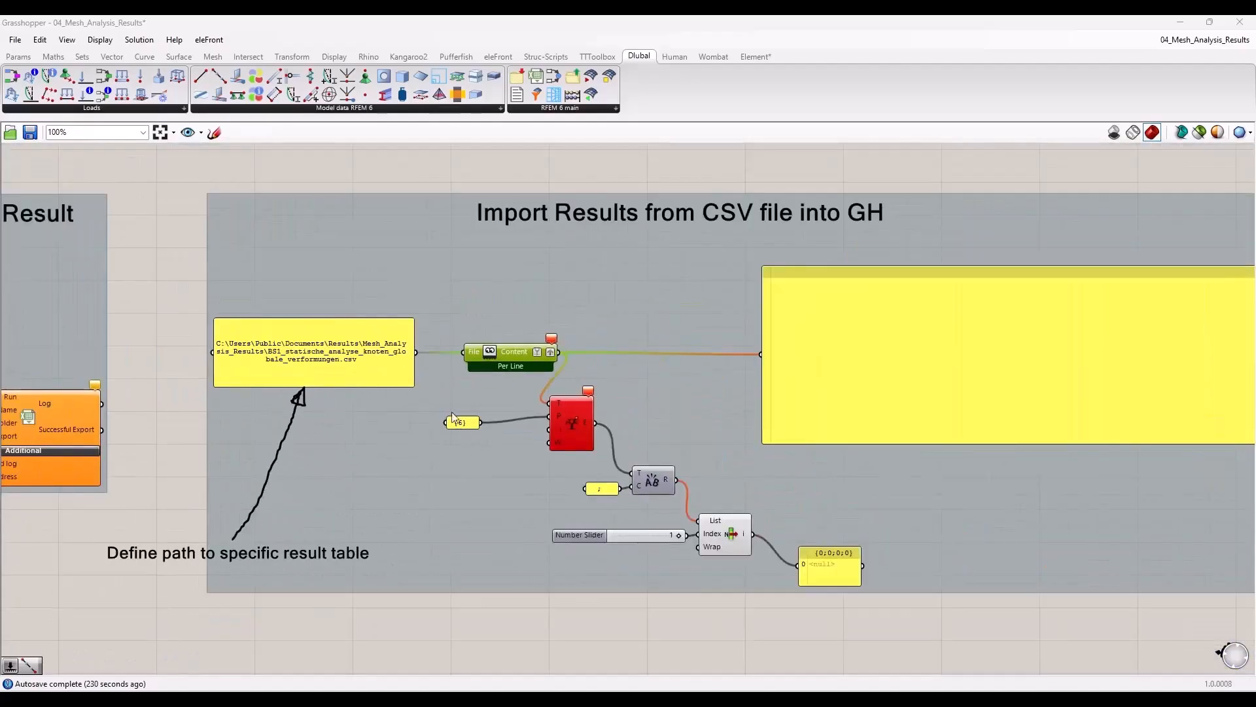
pyautogui.scroll(2, 367, 363)
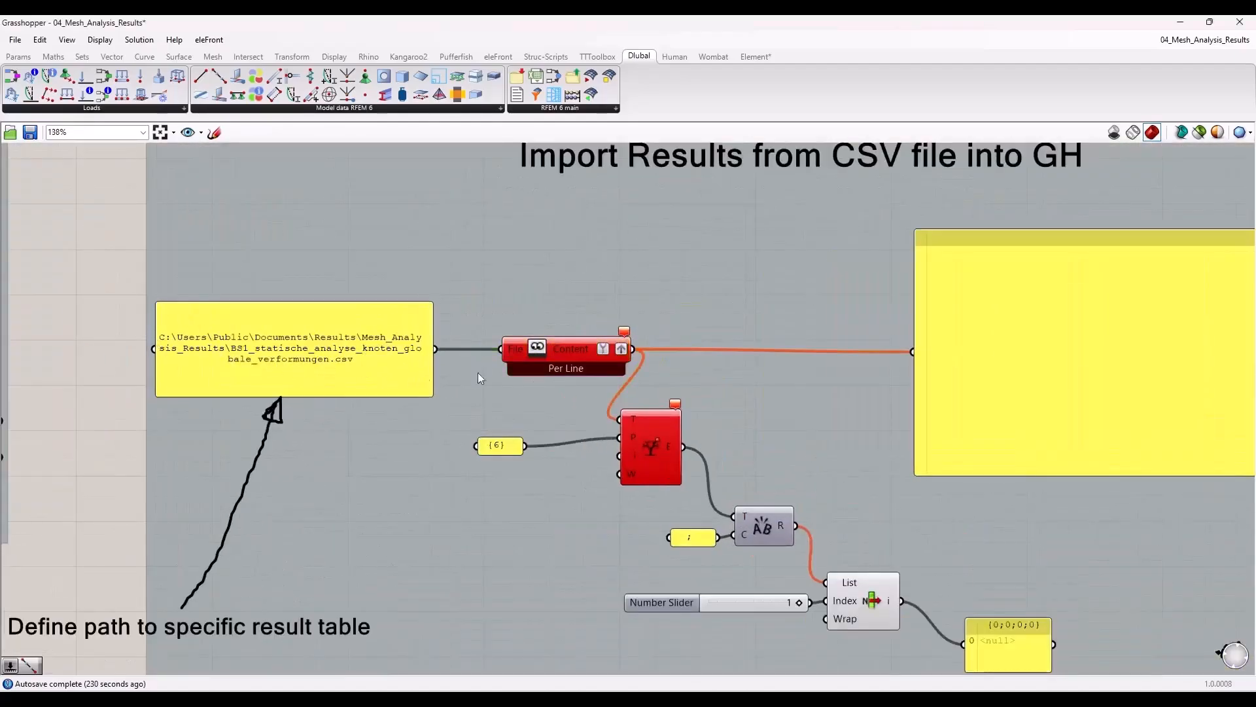
pyautogui.scroll(-2, 479, 378)
pyautogui.scroll(2, 455, 358)
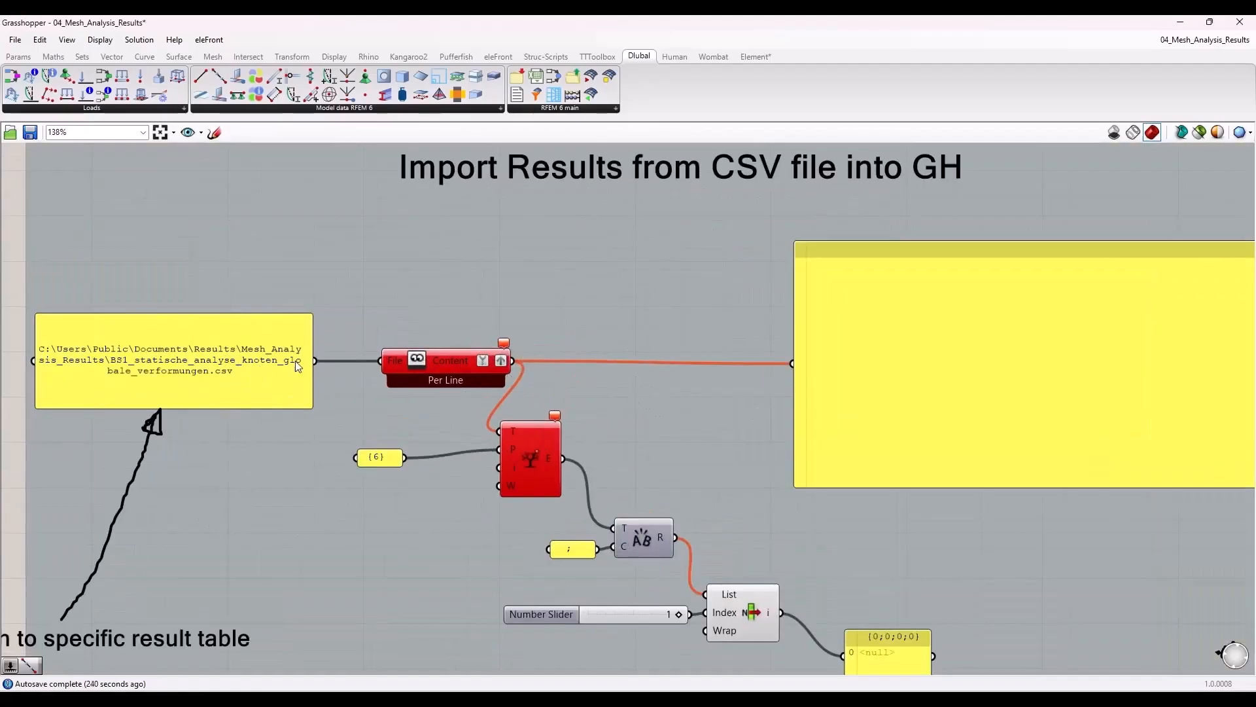
pyautogui.scroll(-4, 716, 370)
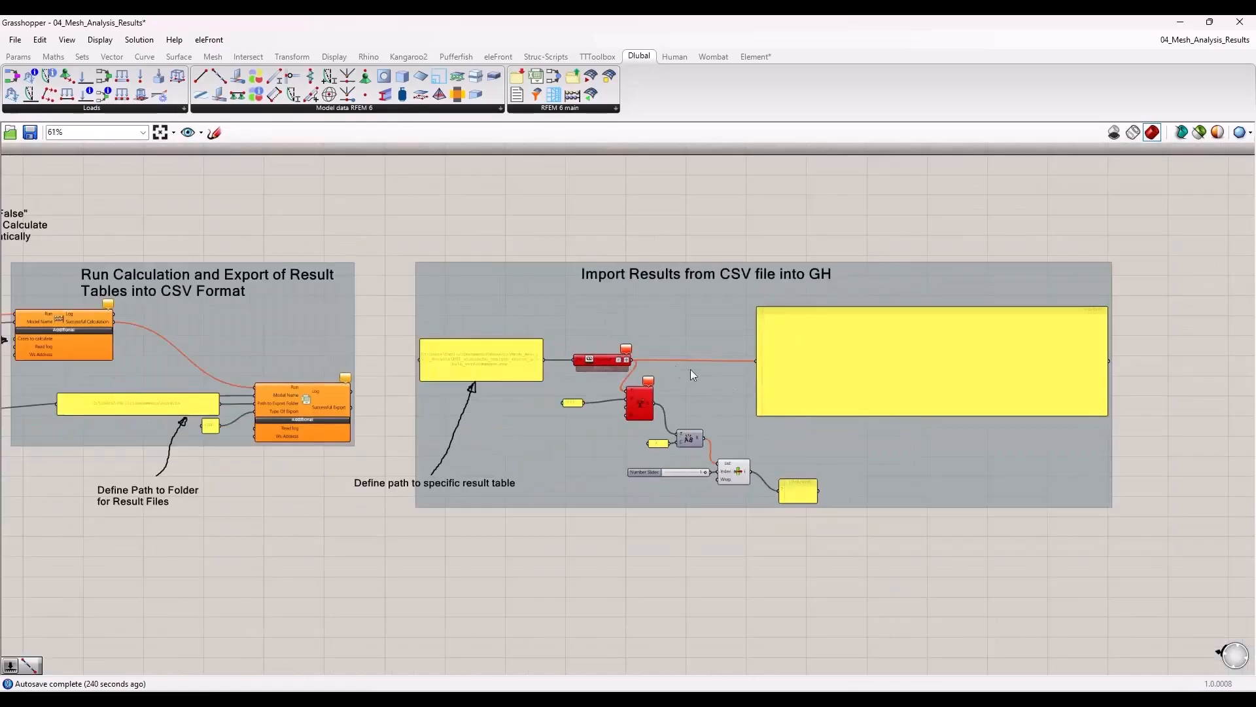
# Place the Grasshopper window side by side with RFEM and start the export by setting the Export group's Run toggle to True
pyautogui.moveTo(358, 35); pyautogui.dragTo(0, 261)
pyautogui.scroll(-3, 489, 312)
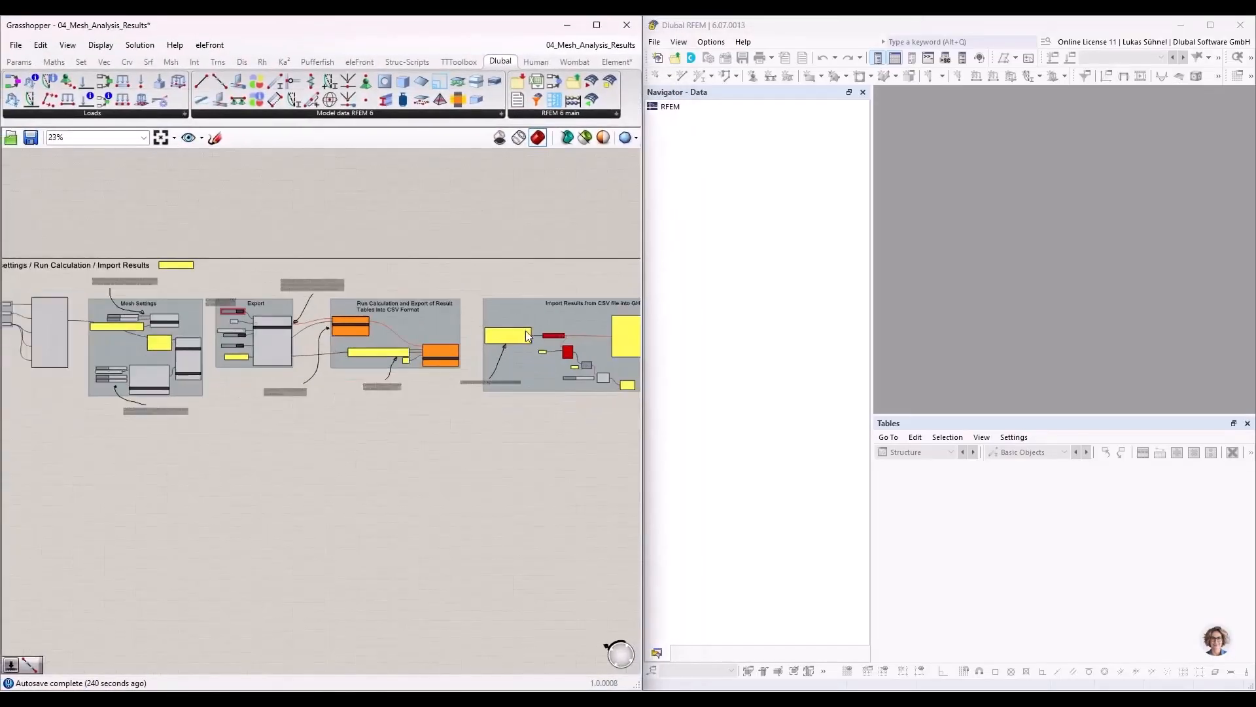
pyautogui.scroll(2, 218, 327)
pyautogui.scroll(5, 255, 319)
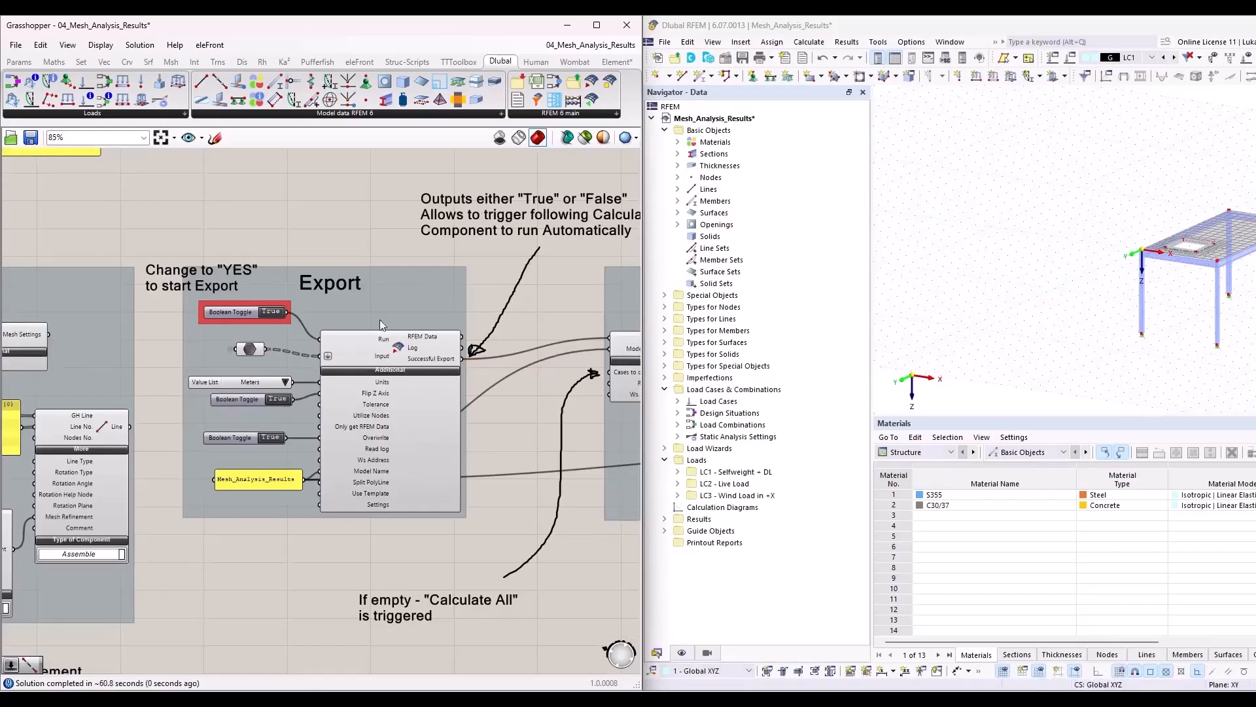
# Set the Export group's Run toggle back to False
pyautogui.scroll(3, 273, 316)
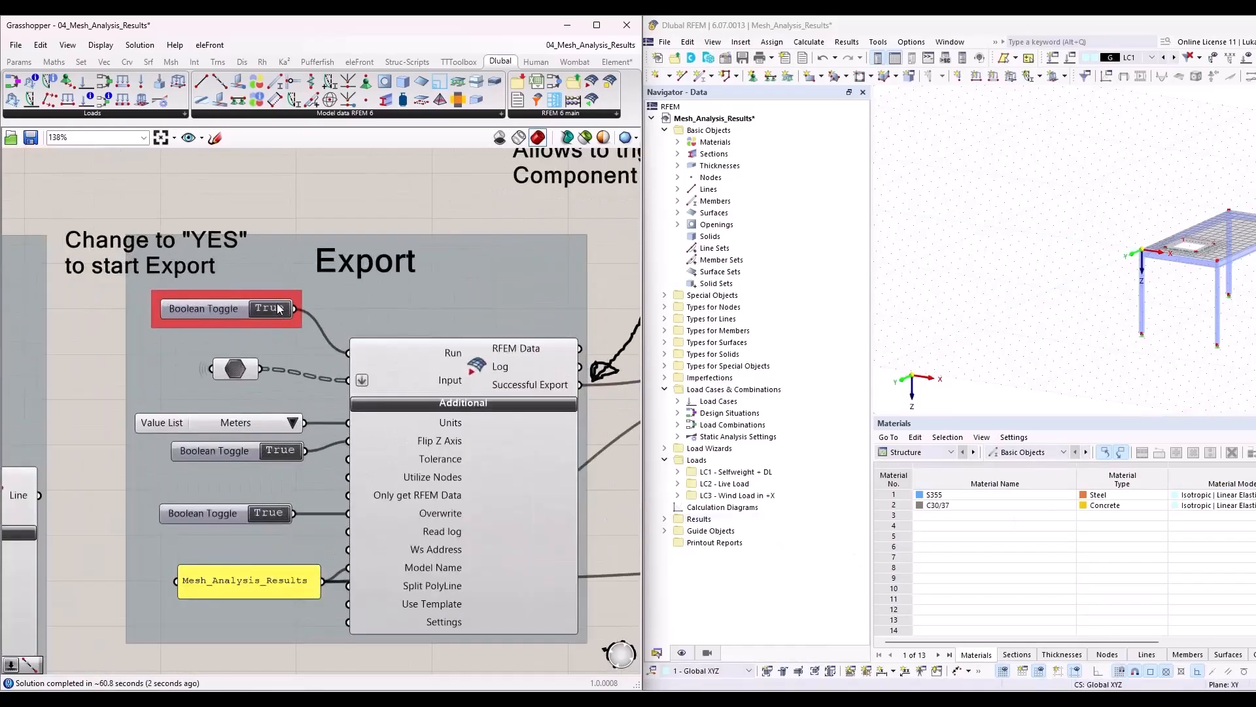
pyautogui.doubleClick(273, 310)
pyautogui.scroll(-9, 101, 330)
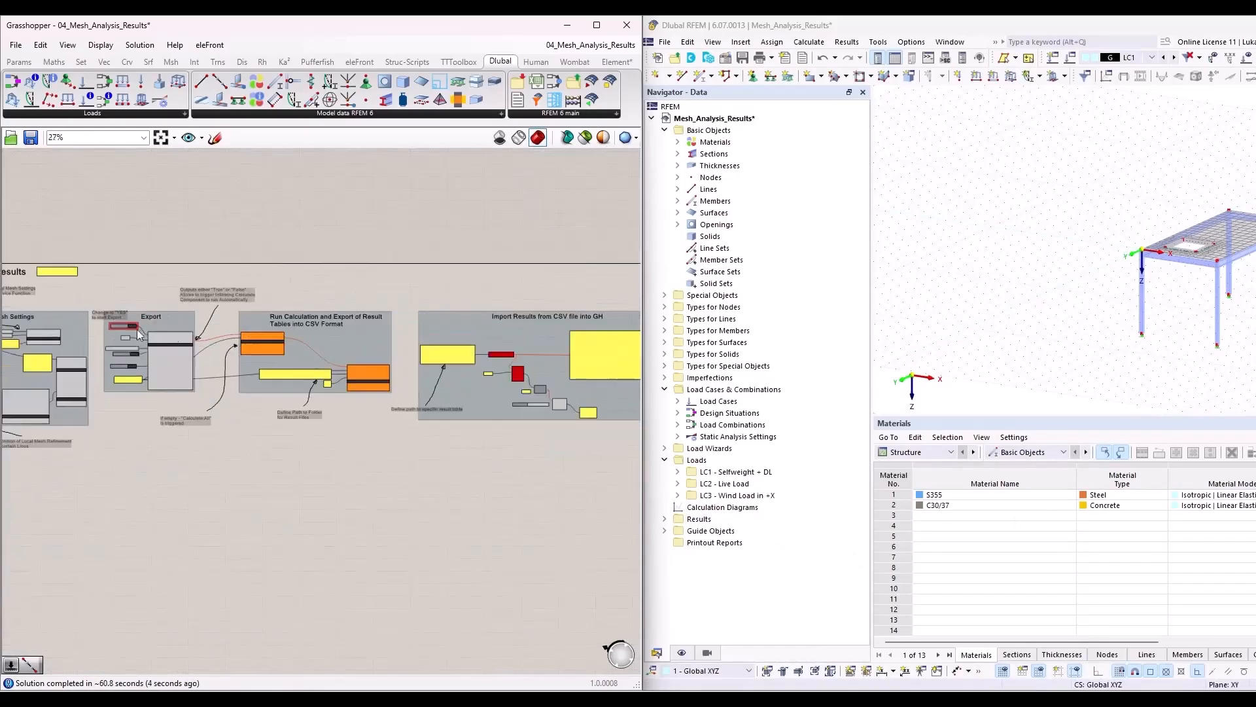
# Copy the file name DS1_static_analysis_nodes_global_deformations.csv from the Mesh_Analysis_Results folder in File Explorer
pyautogui.scroll(2, 529, 375)
pyautogui.scroll(5, 530, 375)
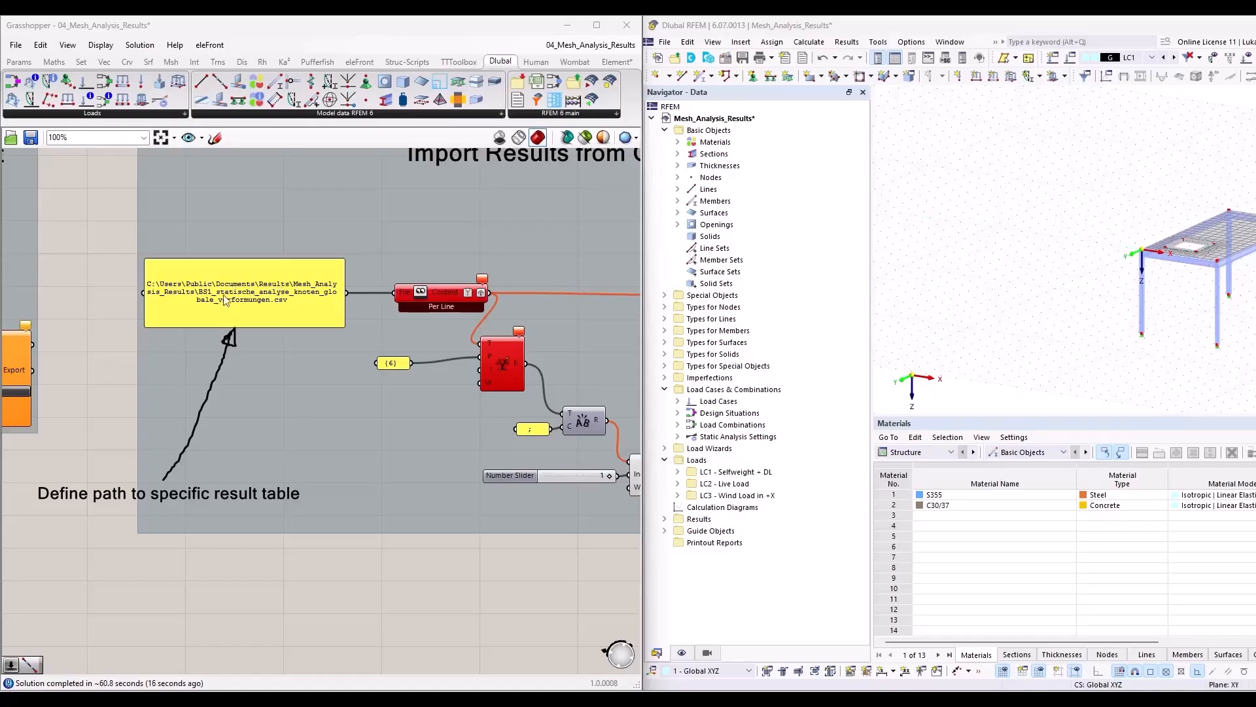
pyautogui.scroll(5, 204, 288)
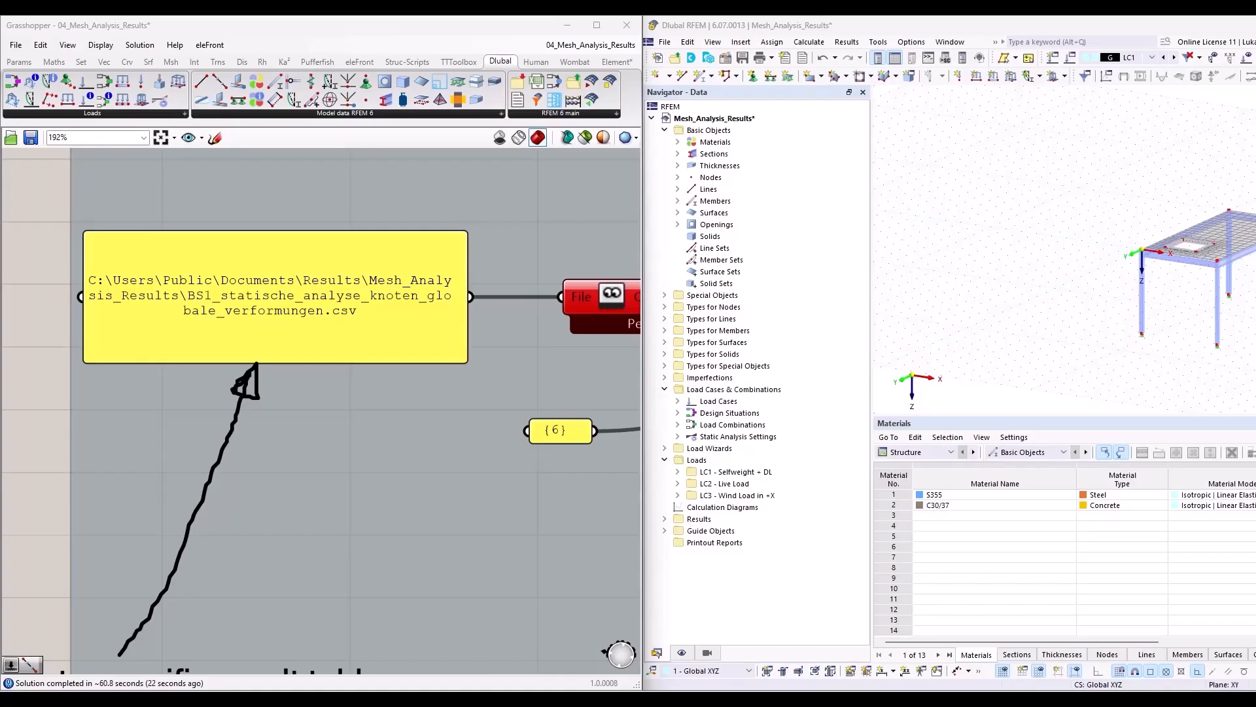
pyautogui.moveTo(1, 353); pyautogui.dragTo(482, 18)
pyautogui.scroll(12, 460, 376)
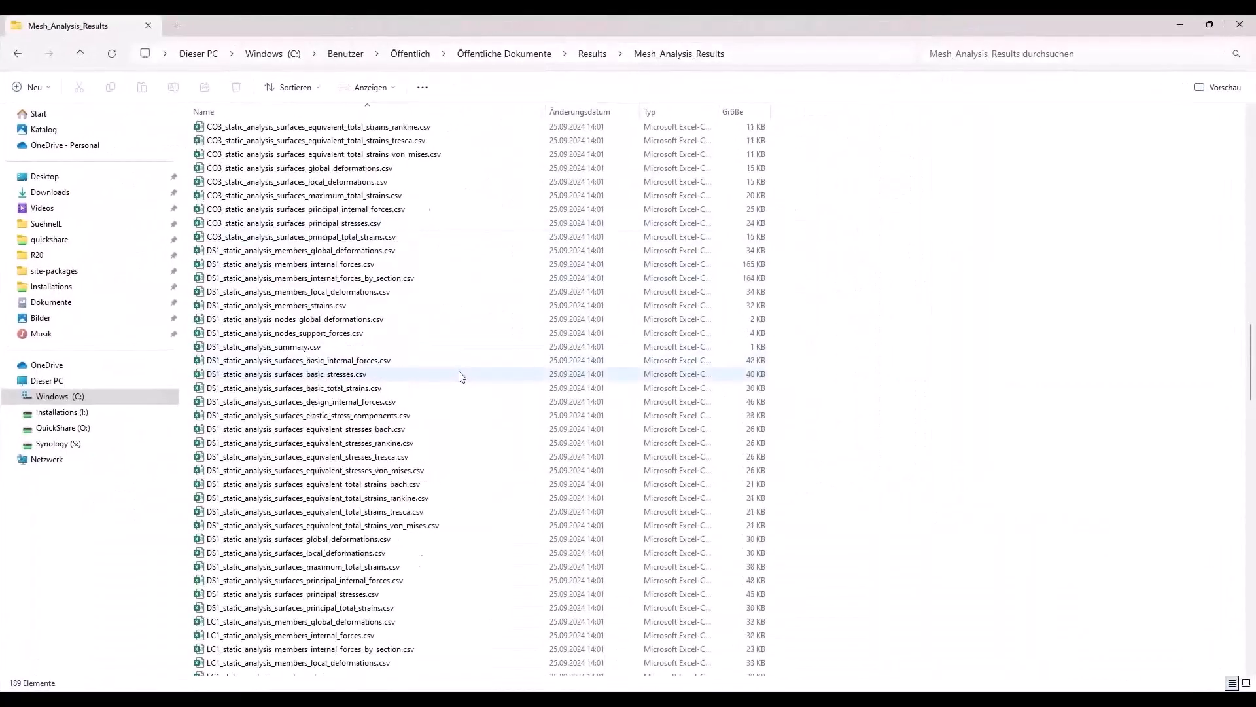
pyautogui.scroll(-11, 484, 350)
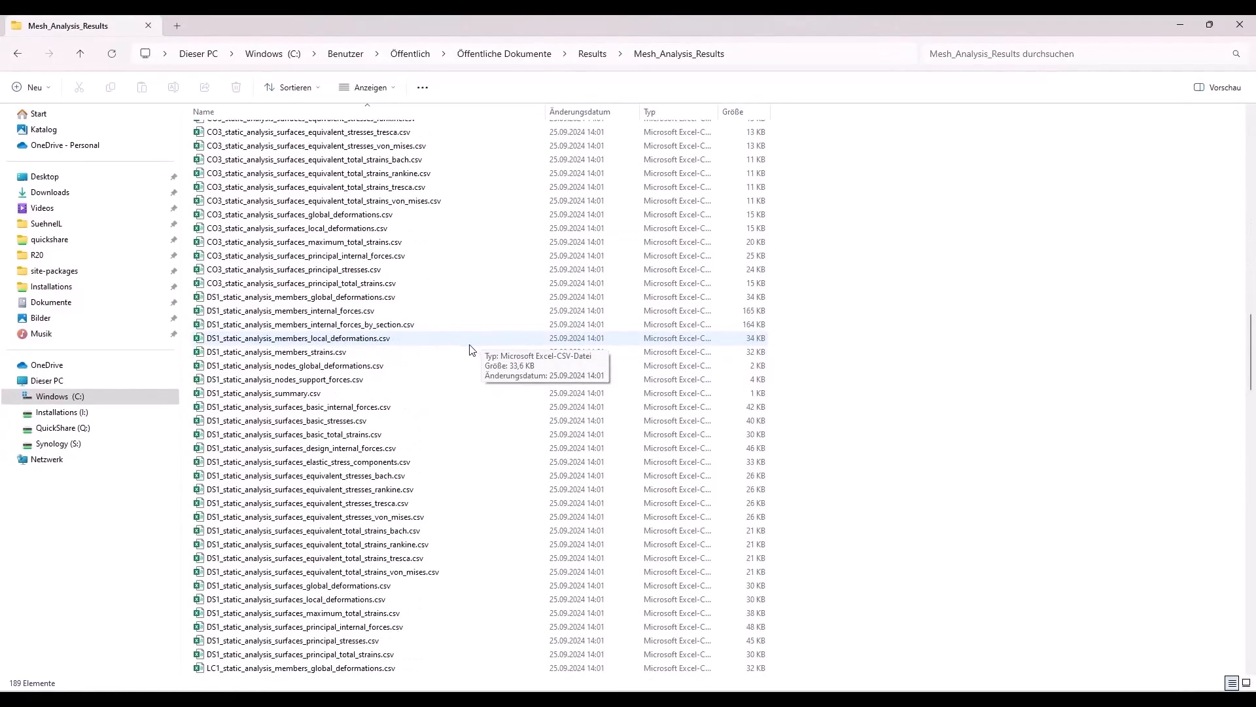
pyautogui.click(320, 367)
pyautogui.click(394, 372)
pyautogui.moveTo(386, 365); pyautogui.dragTo(207, 366)
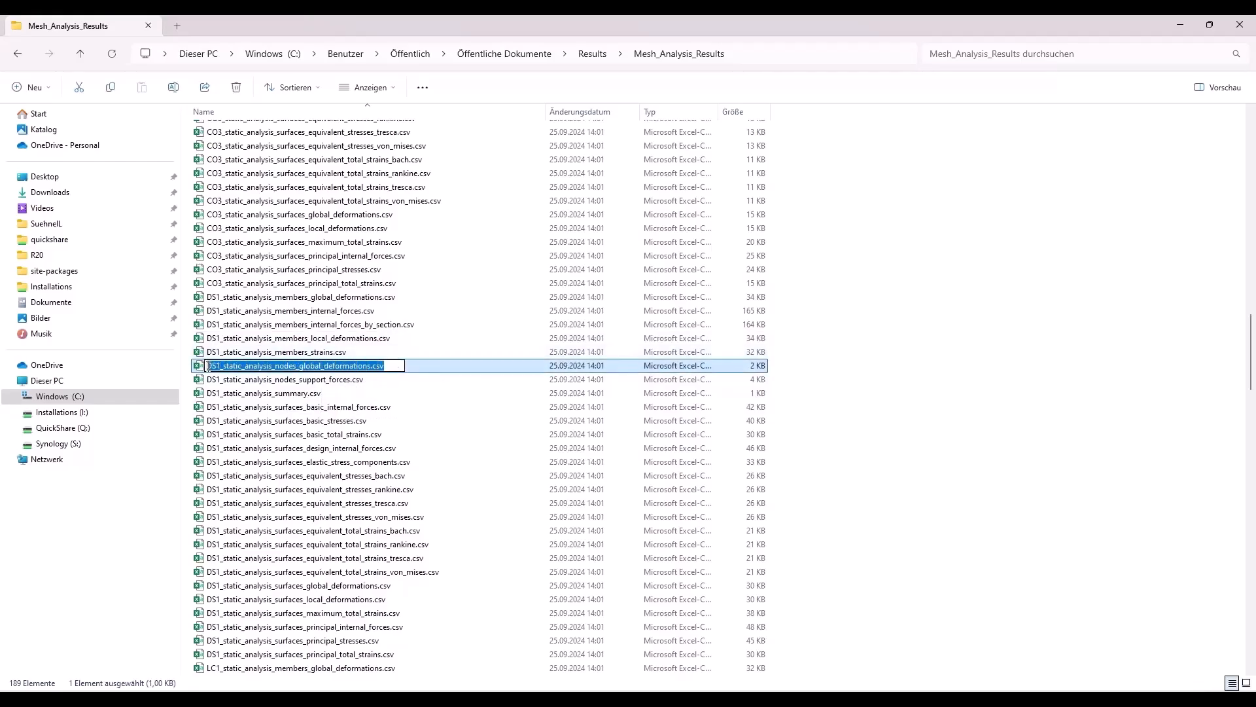
pyautogui.hotkey('ctrl', 'v')
pyautogui.hotkey('ctrl', 'z')
pyautogui.hotkey('ctrl', 'c')
# Replace the file name in the Grasshopper result table path panel with DS1_static_analysis_nodes_global_deformations.csv, keeping the folder path
pyautogui.moveTo(416, 29); pyautogui.dragTo(0, 376)
pyautogui.doubleClick(374, 321)
pyautogui.moveTo(298, 282); pyautogui.dragTo(94, 267)
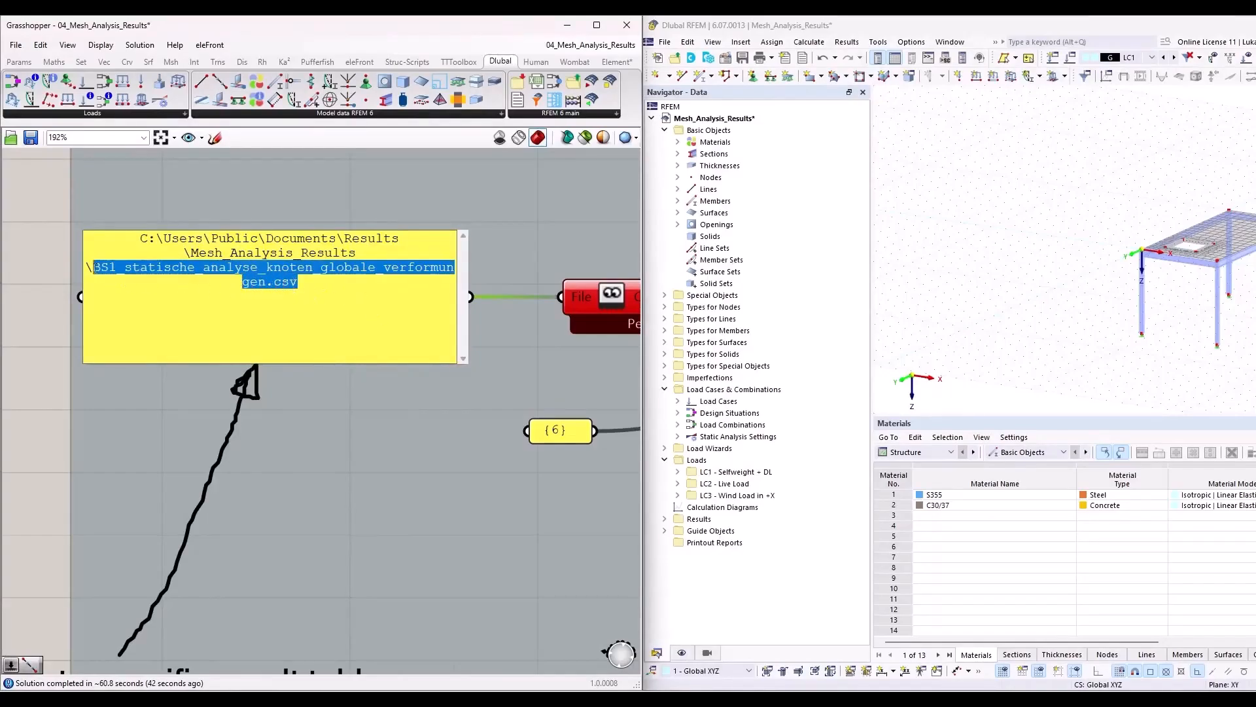
pyautogui.hotkey('ctrl', 'v')
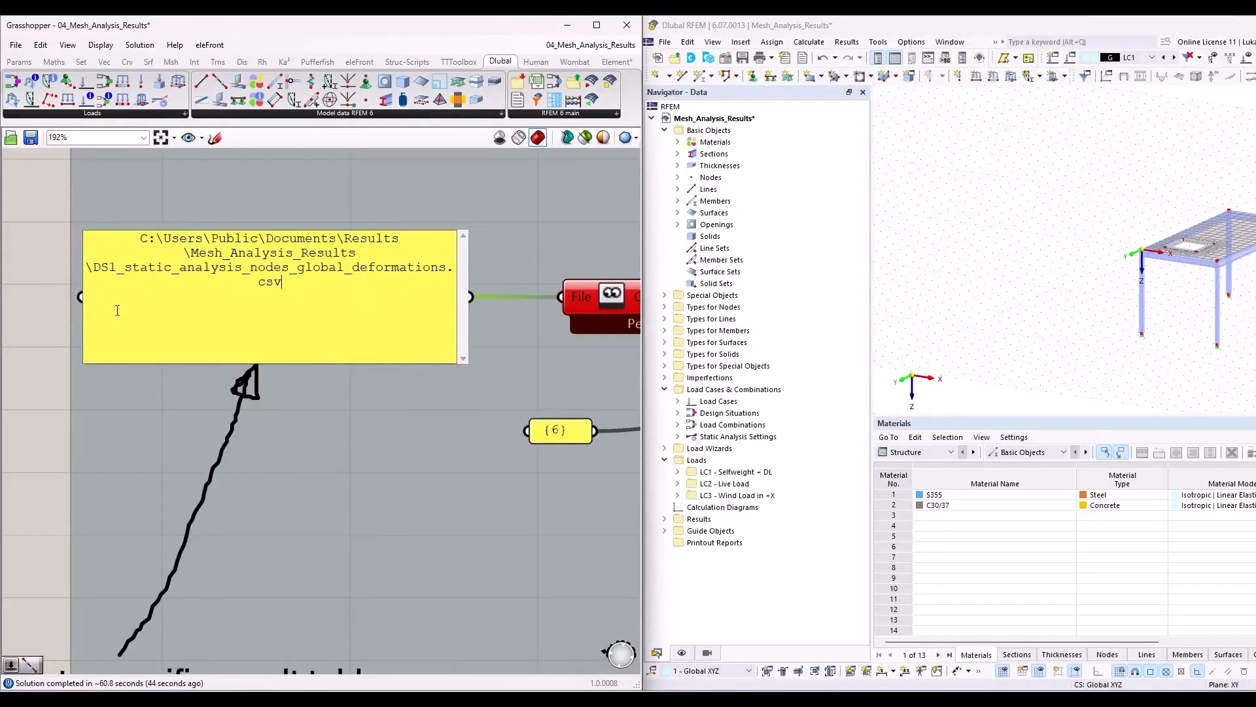
pyautogui.click(356, 437)
pyautogui.scroll(-6, 182, 376)
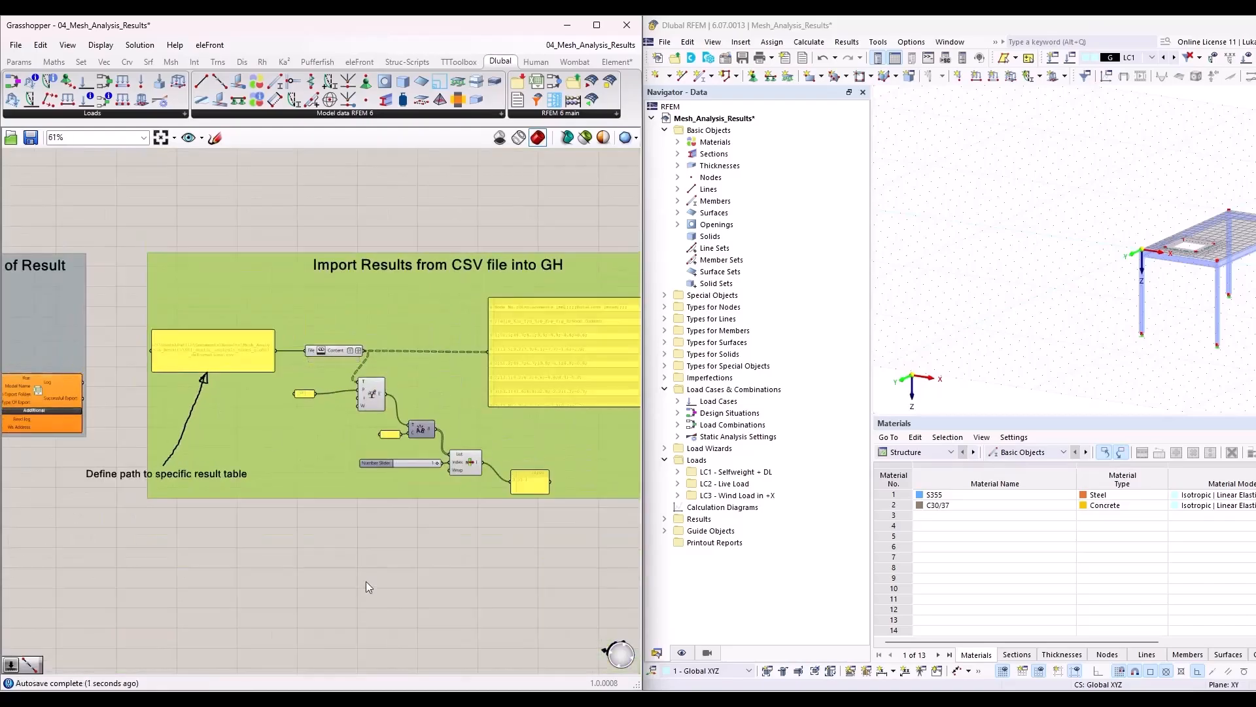
# Maximize the Grasshopper window and examine the imported CSV table and the extracted value panel in the Import Results group
pyautogui.click(366, 583)
pyautogui.doubleClick(515, 28)
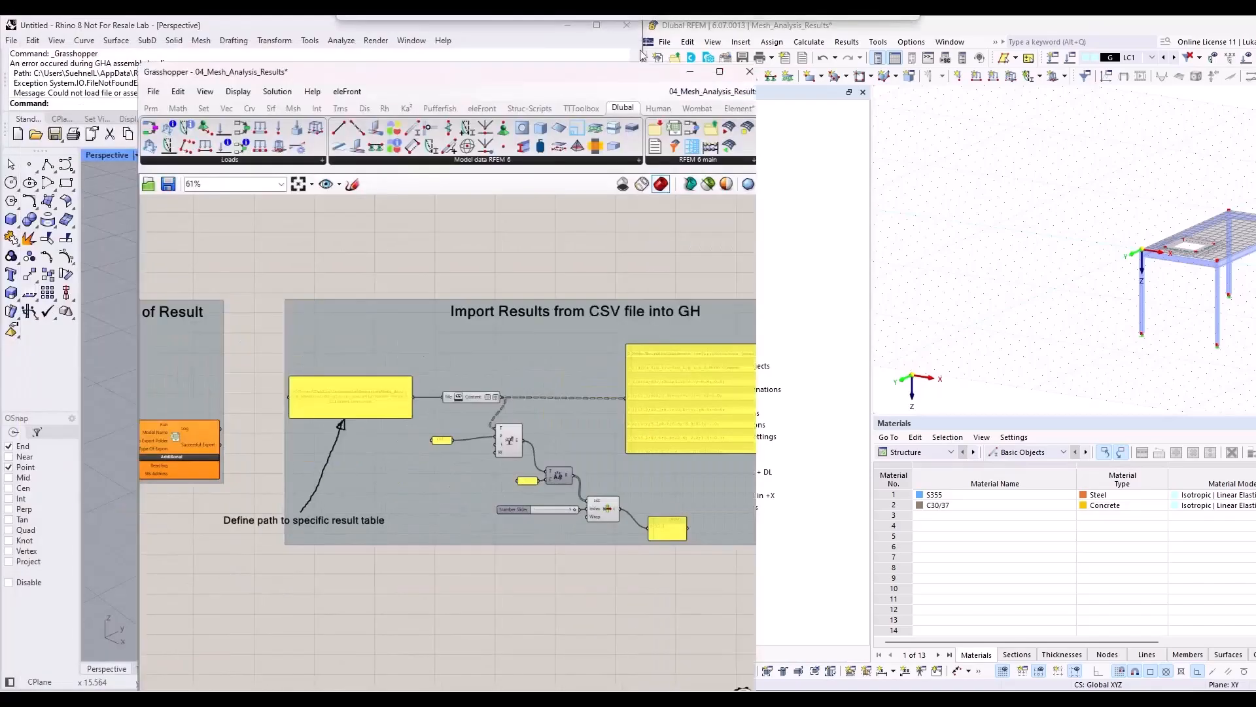
pyautogui.scroll(3, 393, 327)
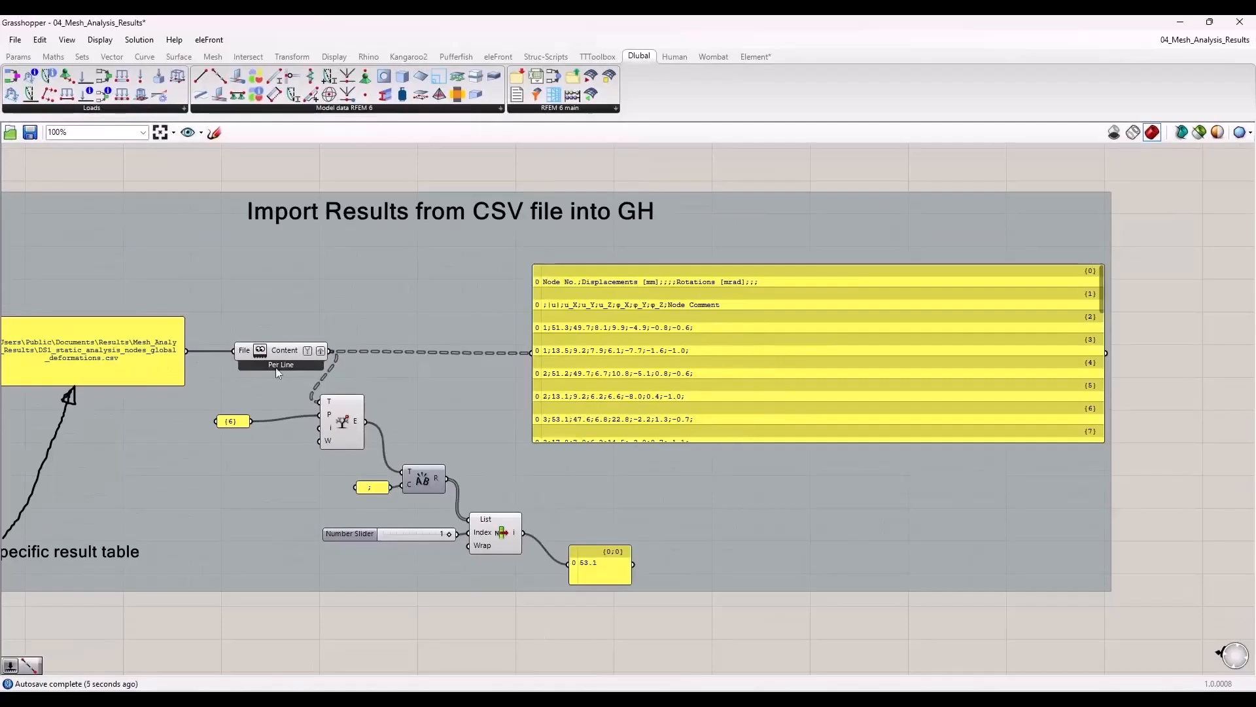
pyautogui.moveTo(305, 282); pyautogui.dragTo(372, 279, button='right')
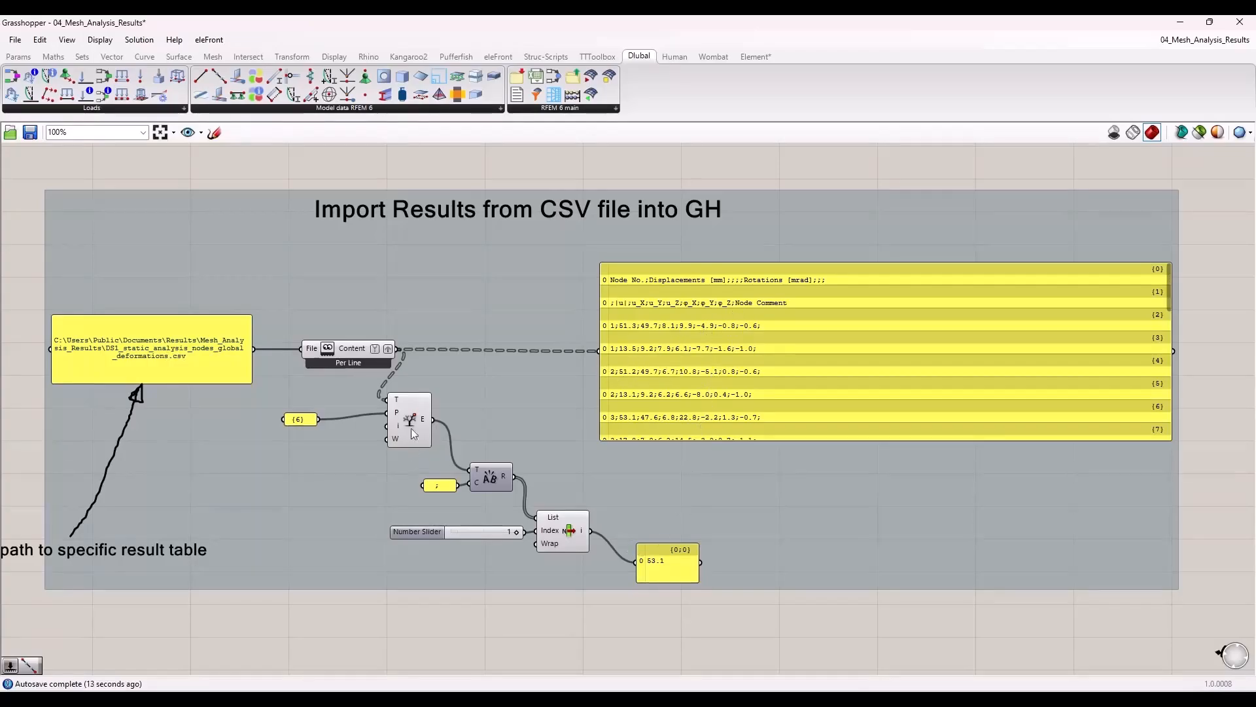
pyautogui.click(671, 575)
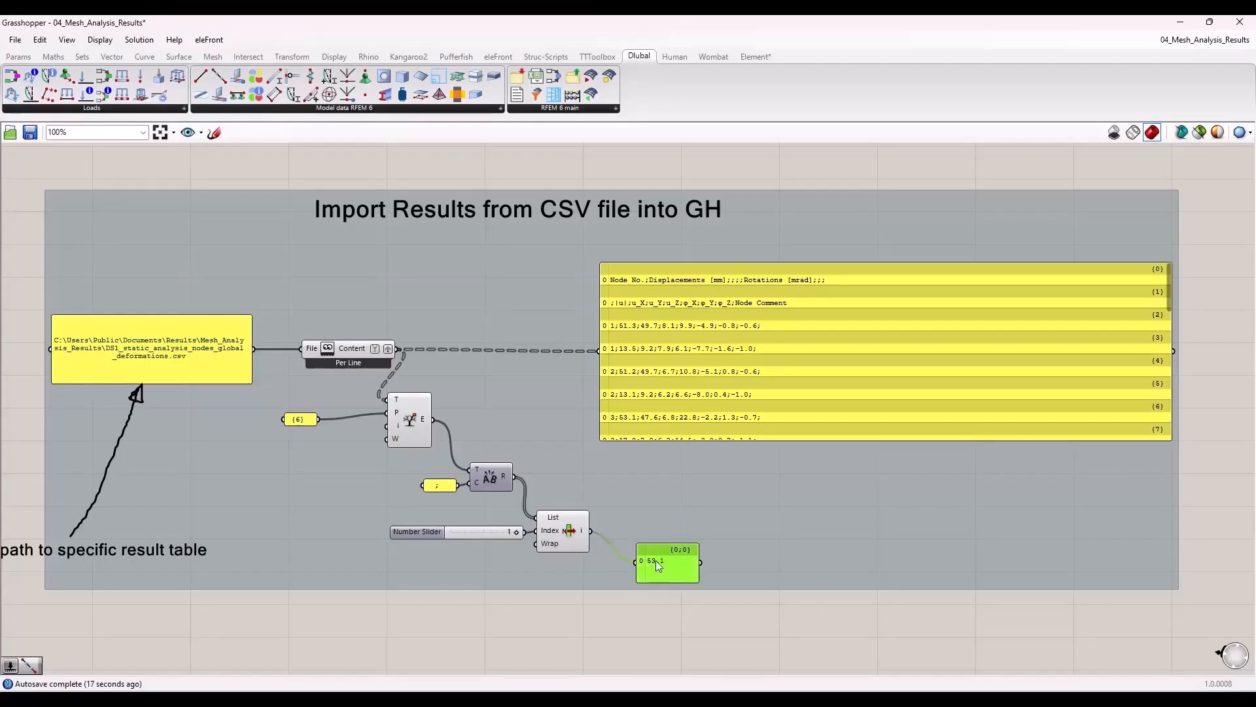
pyautogui.click(627, 619)
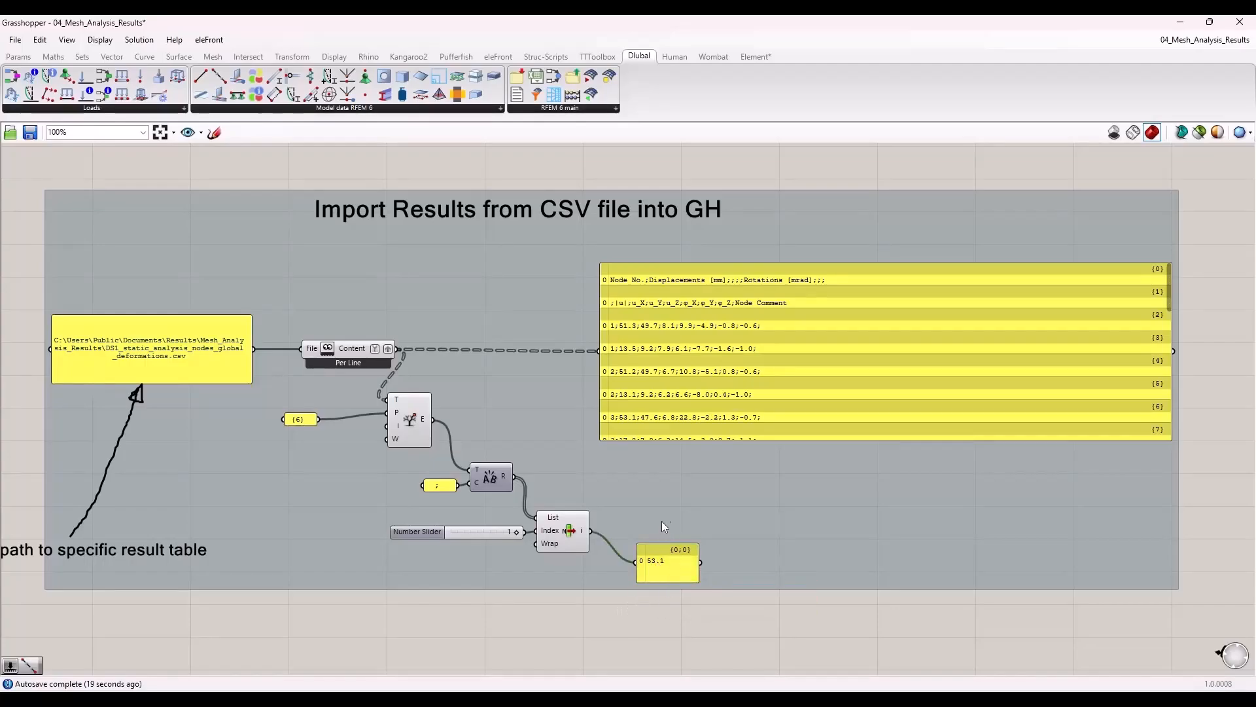
# Review the chain from the calculation and CSV export group through the result import to the final value panel
pyautogui.scroll(-5, 662, 521)
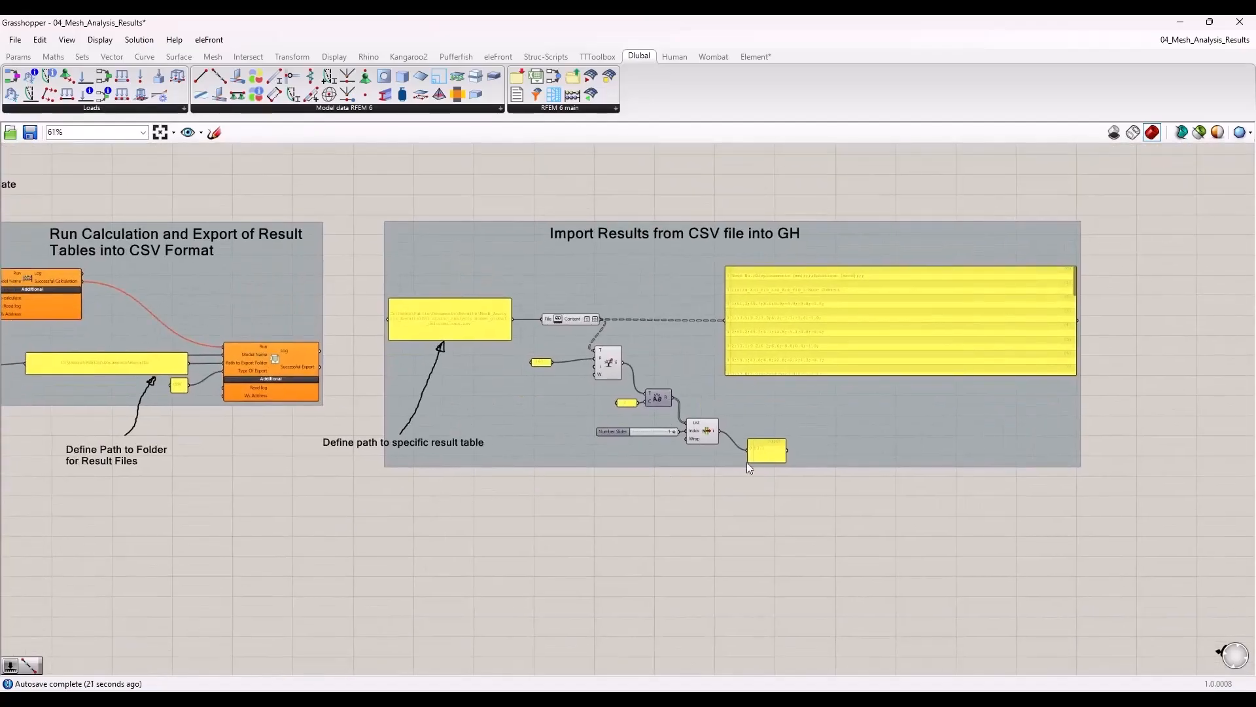
pyautogui.moveTo(295, 487); pyautogui.dragTo(587, 478, button='right')
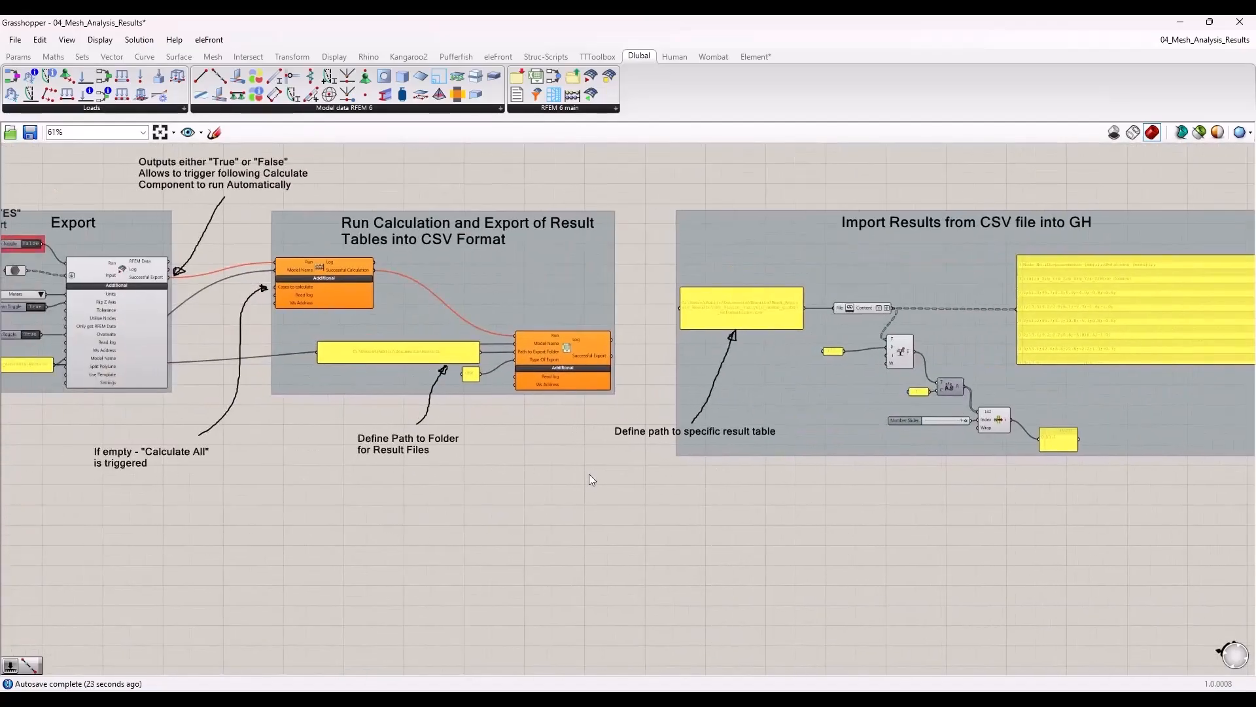
pyautogui.scroll(3, 994, 476)
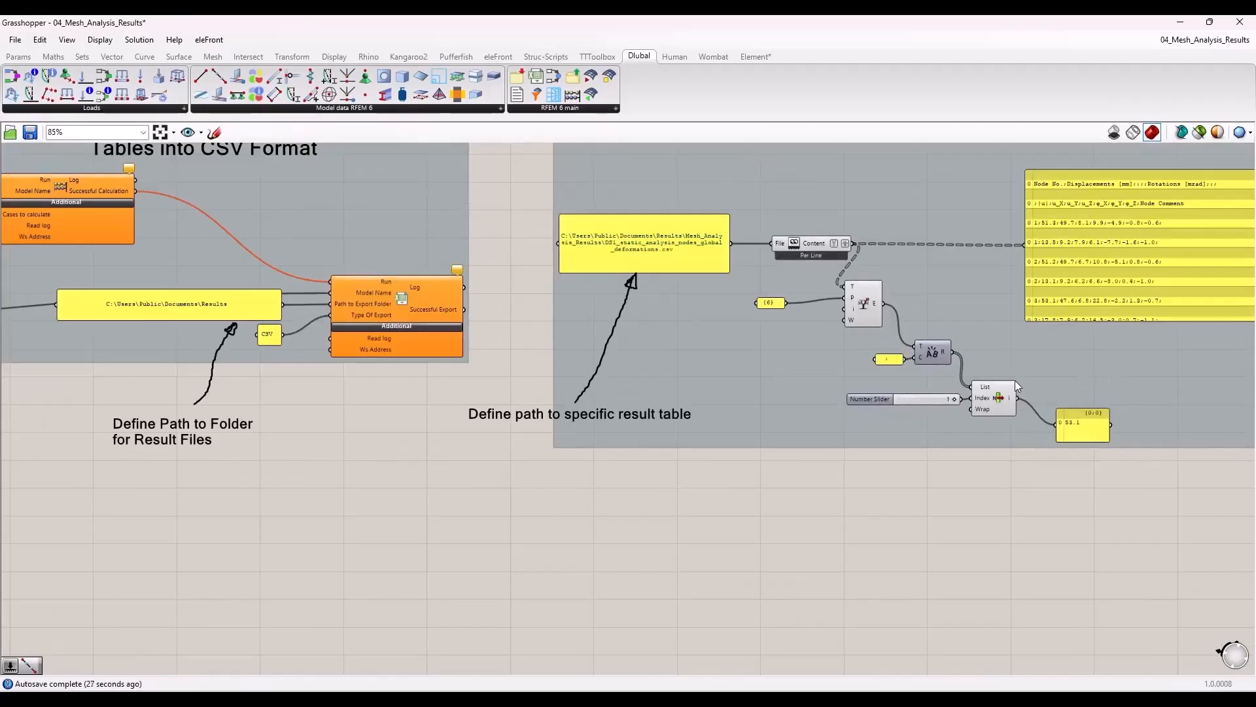
pyautogui.scroll(-3, 1122, 459)
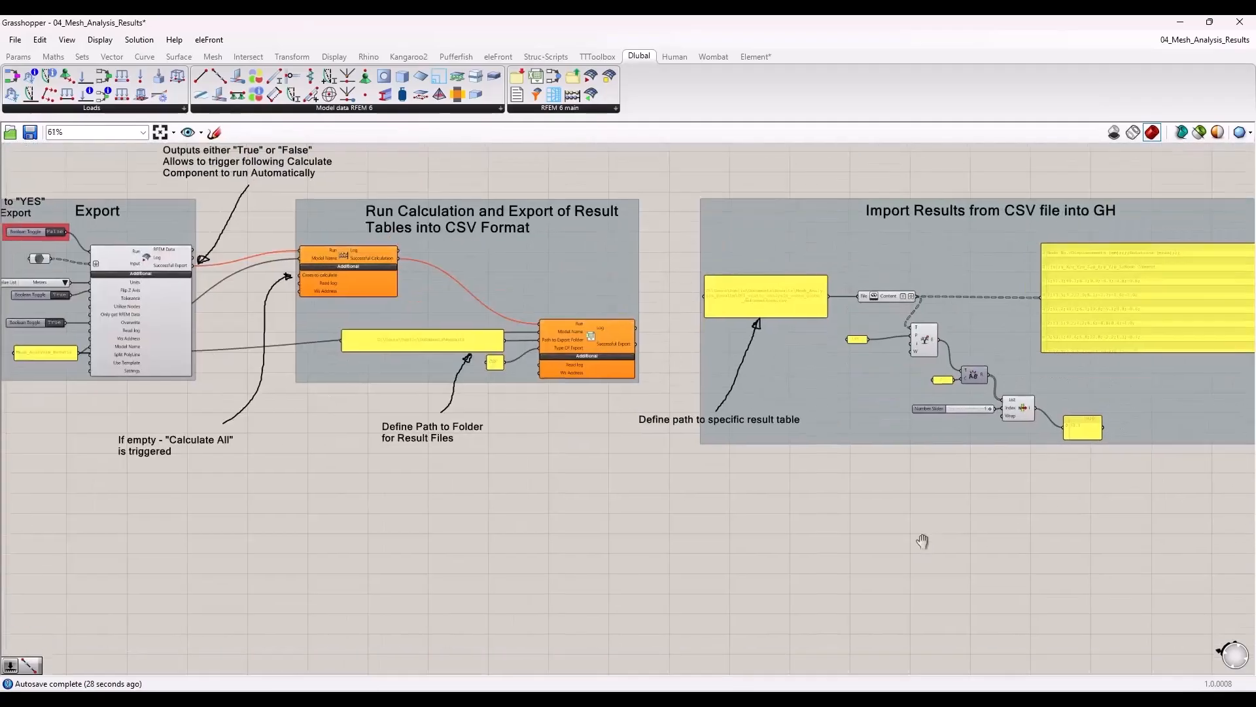
pyautogui.scroll(4, 1093, 417)
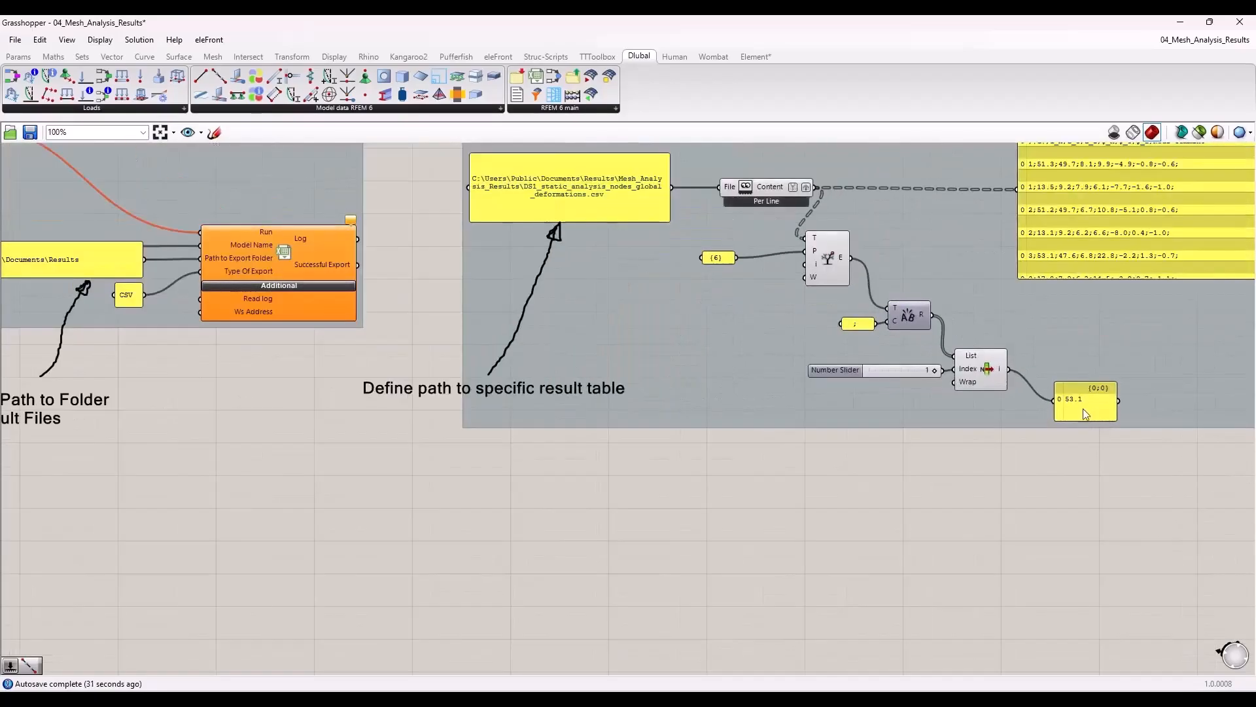
pyautogui.click(1082, 402)
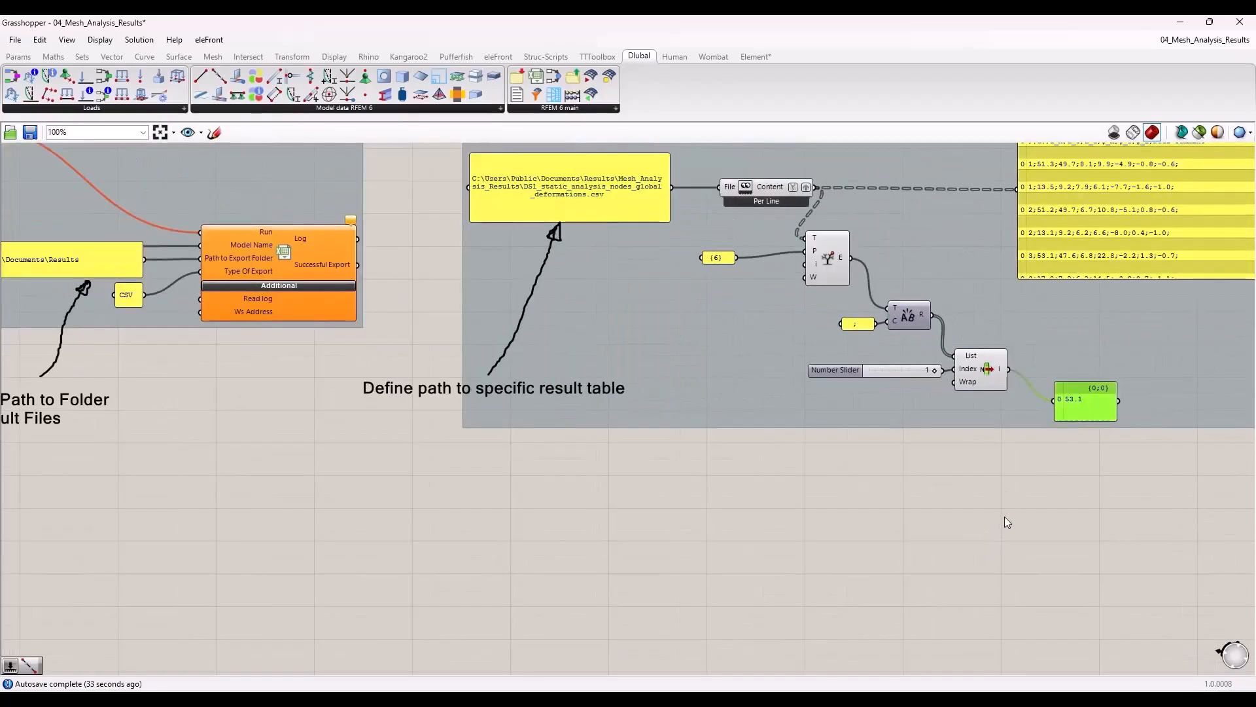
pyautogui.scroll(-4, 1045, 460)
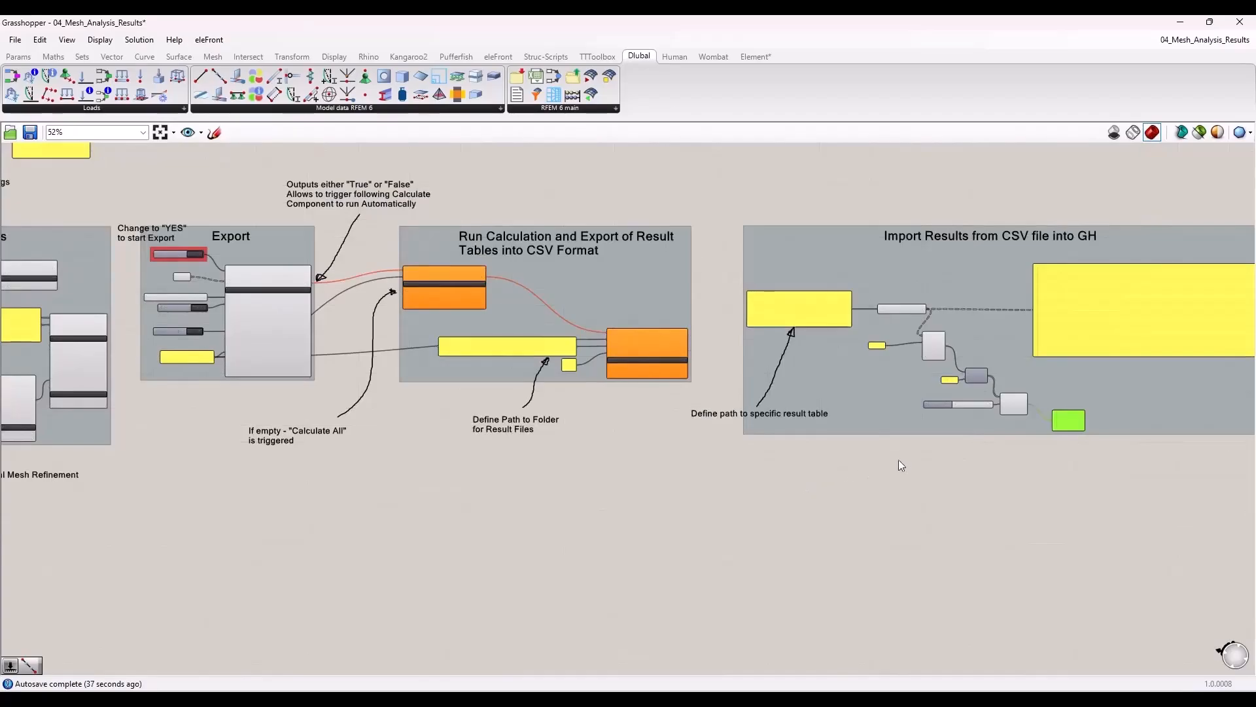
pyautogui.scroll(2, 1048, 435)
pyautogui.scroll(2, 1046, 429)
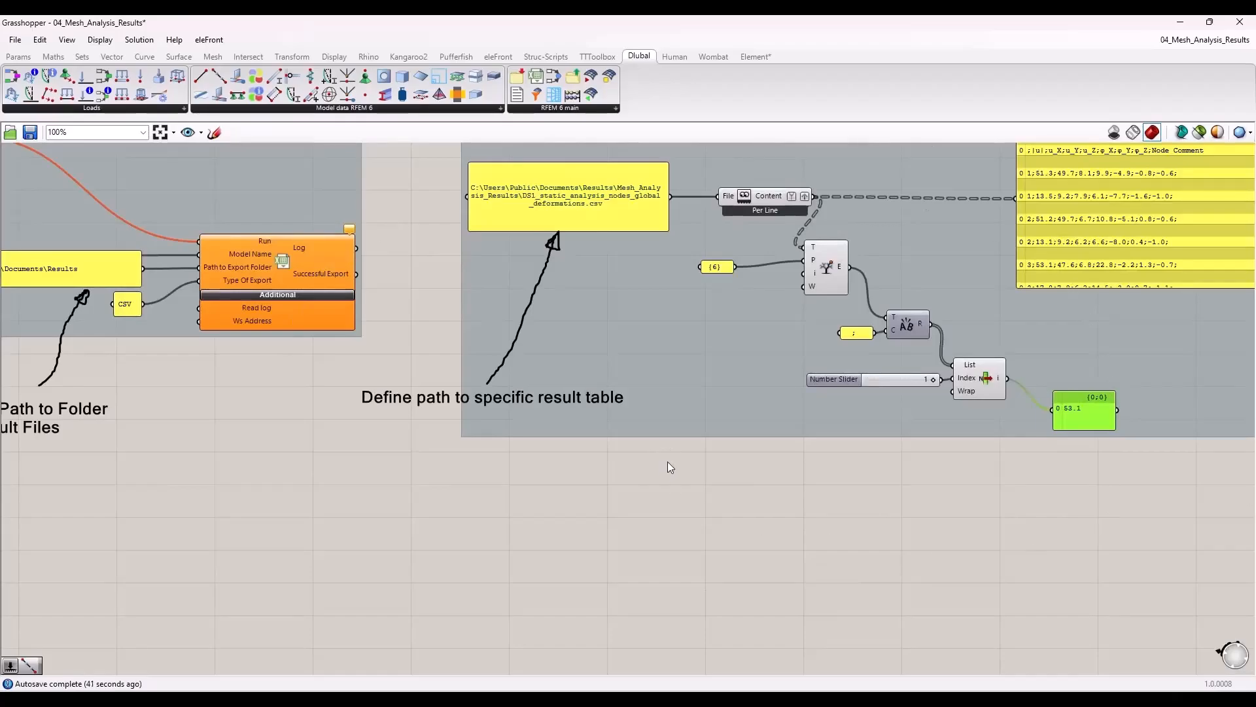
pyautogui.click(667, 480)
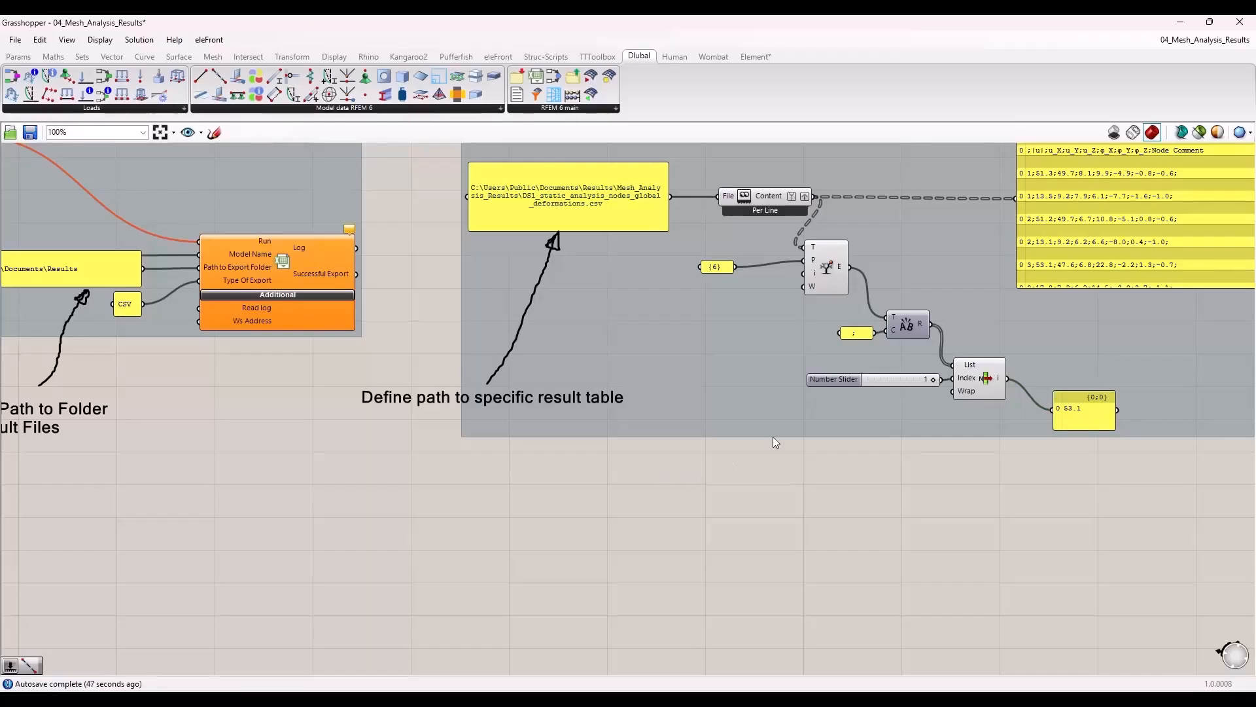
pyautogui.scroll(-3, 772, 437)
pyautogui.scroll(3, 949, 425)
pyautogui.moveTo(1020, 420); pyautogui.dragTo(1018, 420)
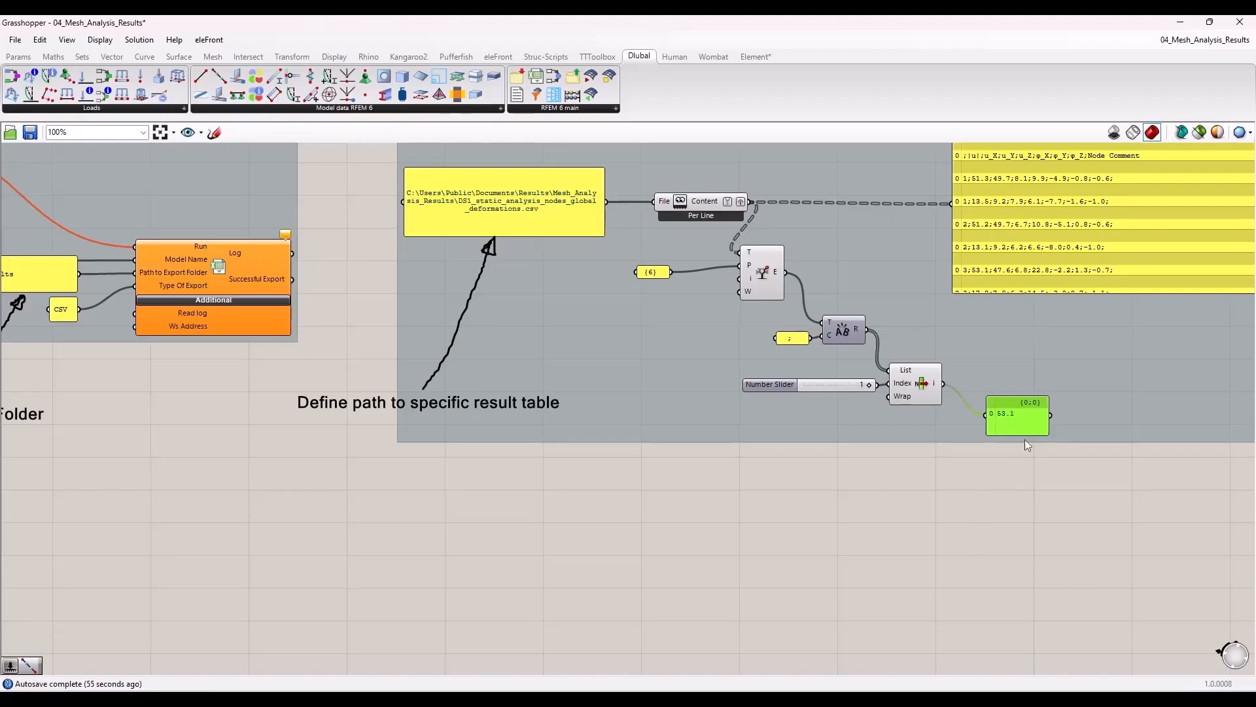
# Inspect the Surface Width, Surface Length and Column Height sliders feeding the cluster, with the complete definition
pyautogui.scroll(-5, 1022, 433)
pyautogui.scroll(6, 295, 337)
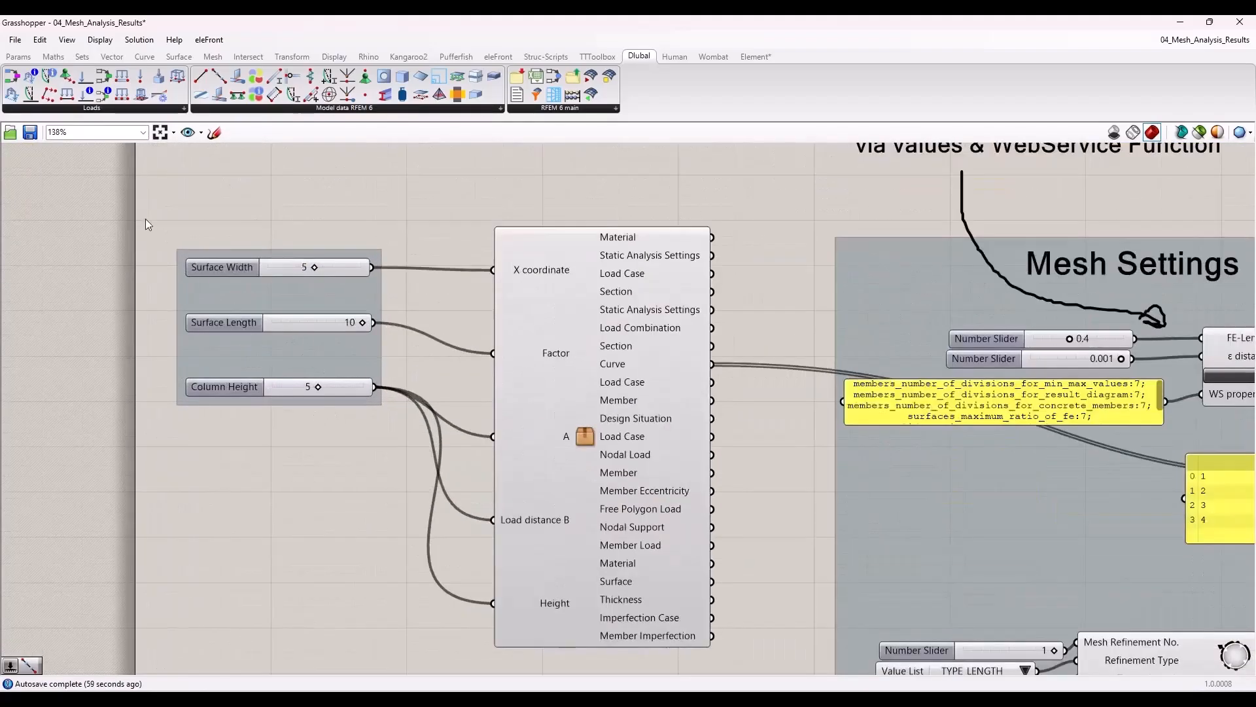
pyautogui.moveTo(146, 219); pyautogui.dragTo(376, 230)
pyautogui.scroll(-5, 352, 298)
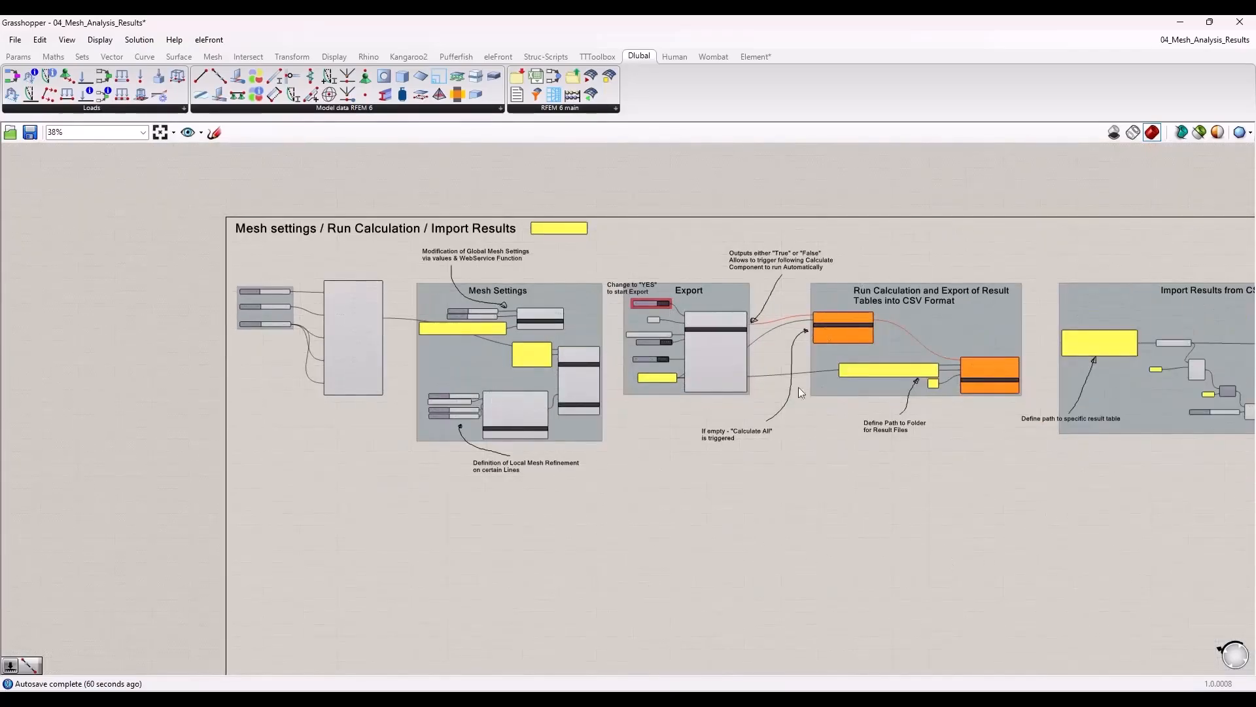
pyautogui.moveTo(666, 211); pyautogui.dragTo(535, 196, button='right')
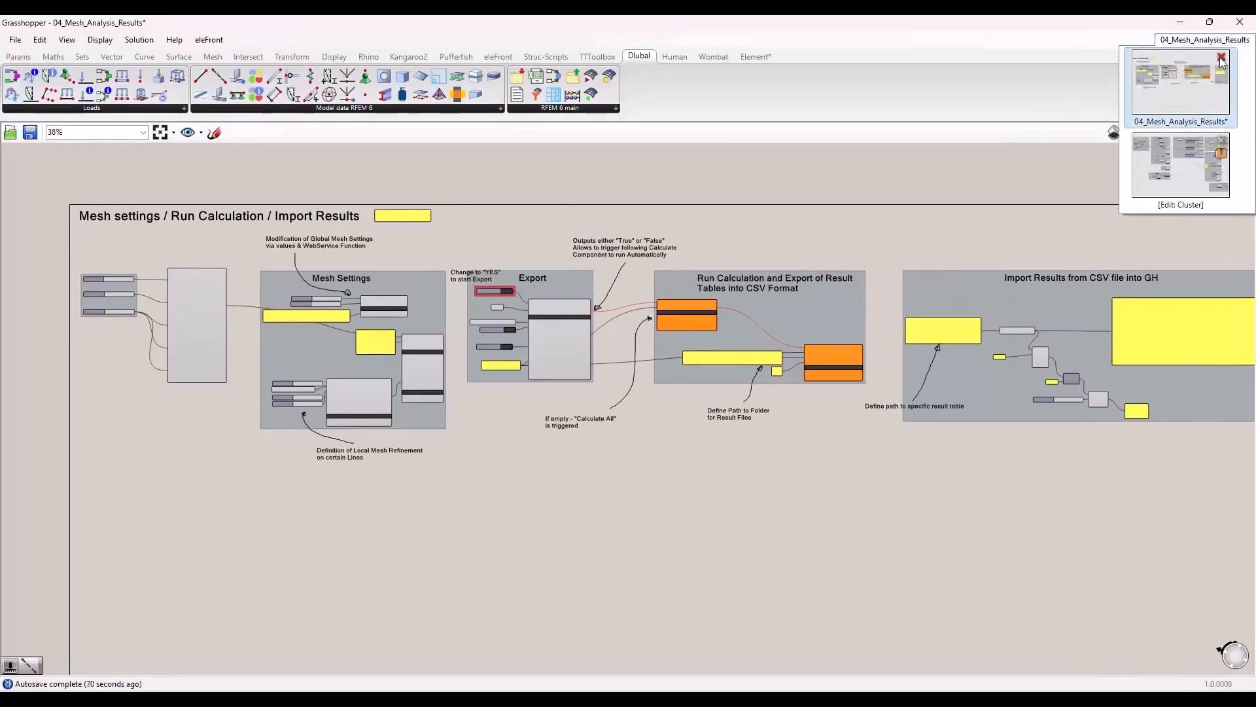
# Close the 04_Mesh_Analysis_Results definition in Grasshopper and the Mesh_Analysis_Results model in RFEM
pyautogui.click(1221, 57)
pyautogui.click(1157, 171)
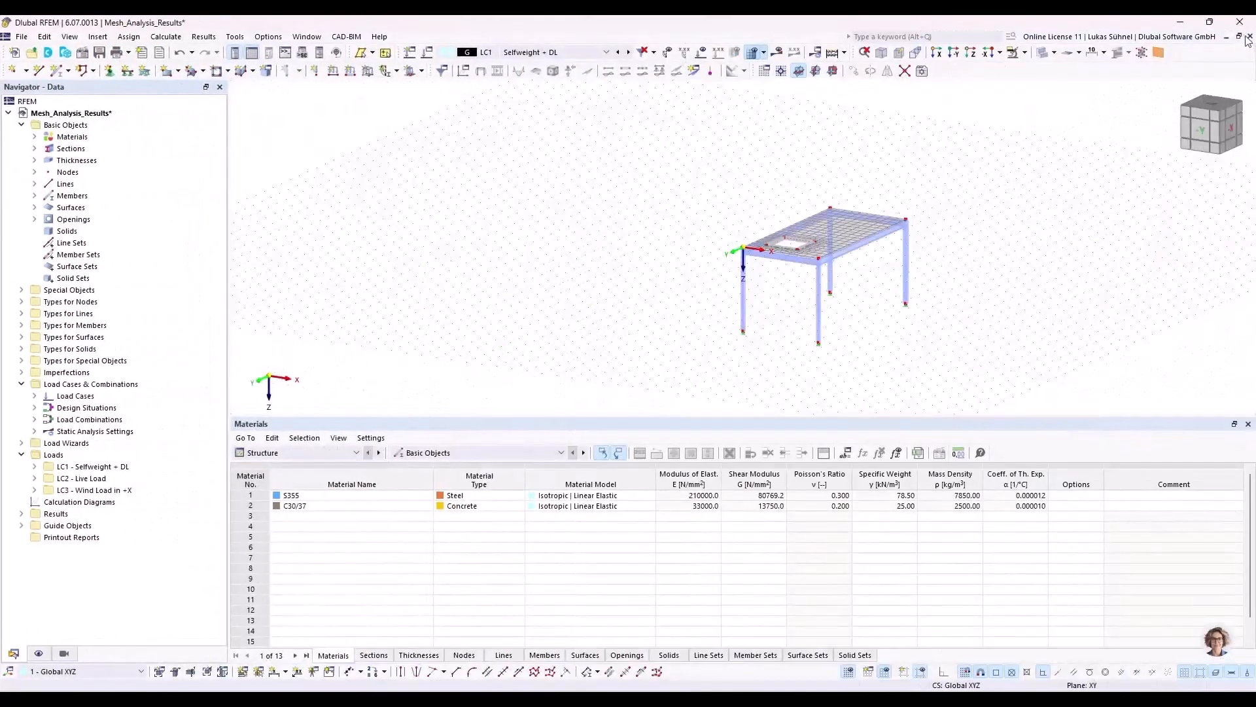
pyautogui.click(1250, 36)
pyautogui.click(674, 416)
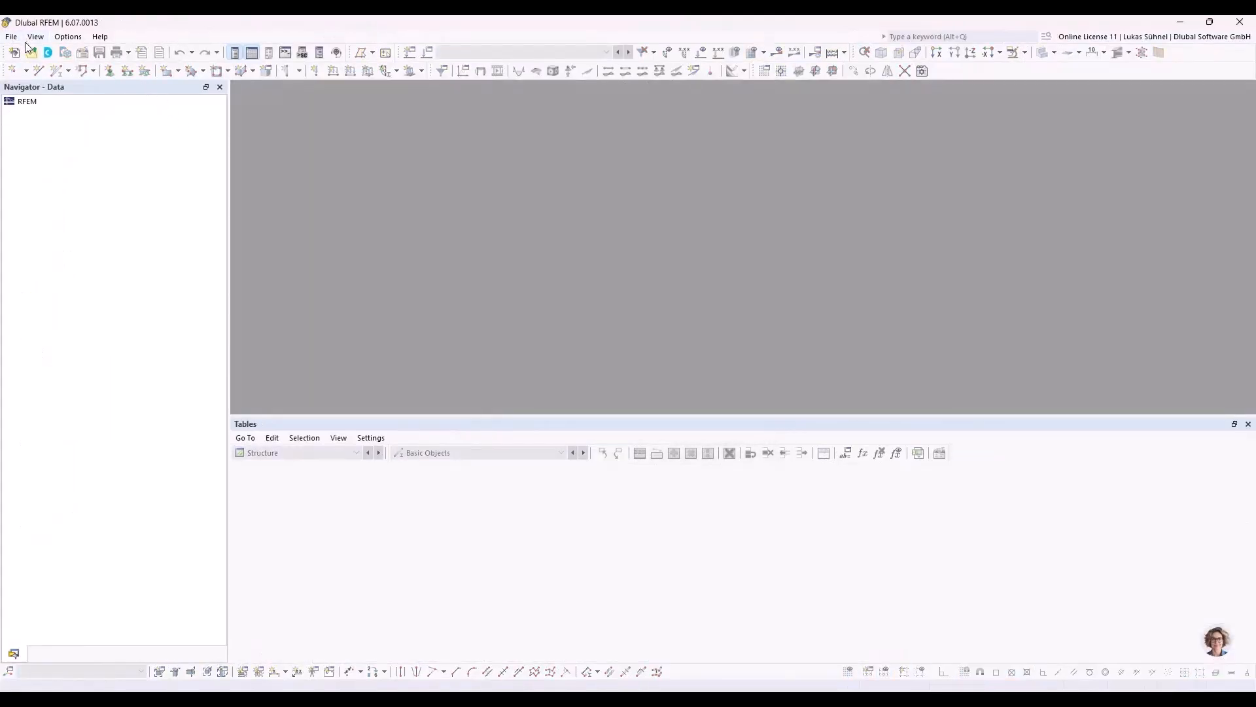
# Open the recent model 05_Import.rf6 in RFEM and the recent definition 05_Import_into_GH in Grasshopper
pyautogui.click(12, 37)
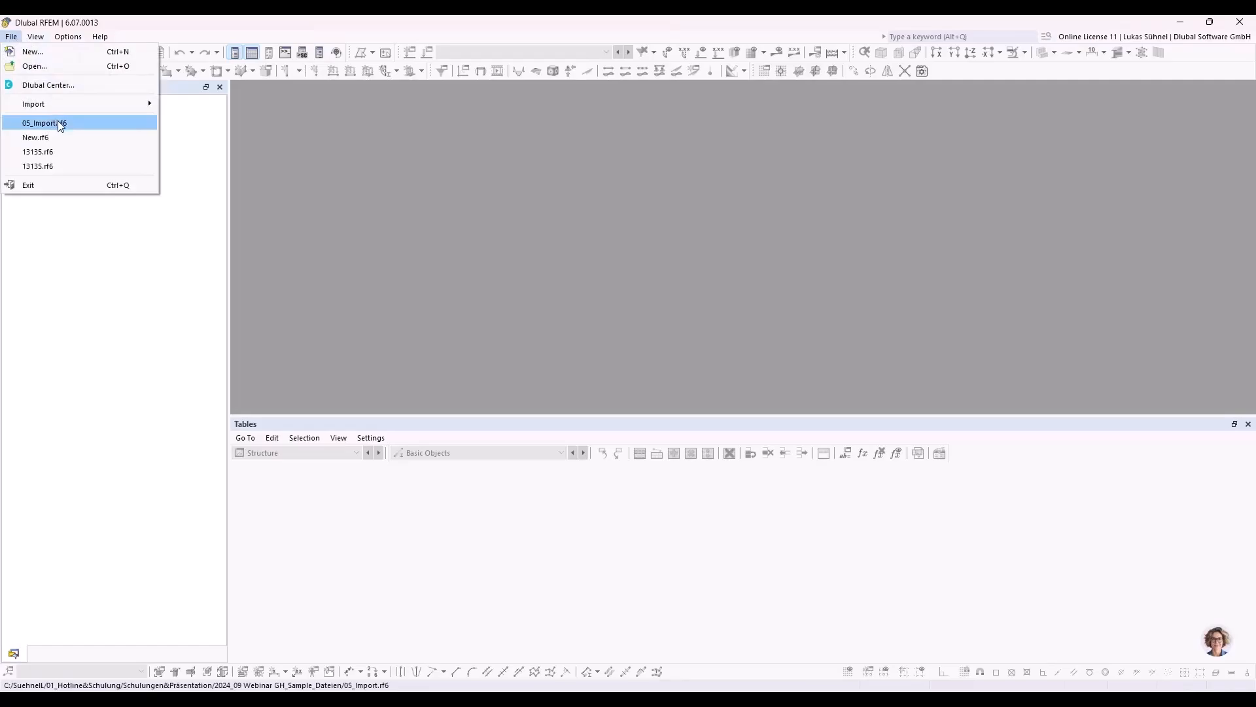
pyautogui.click(60, 123)
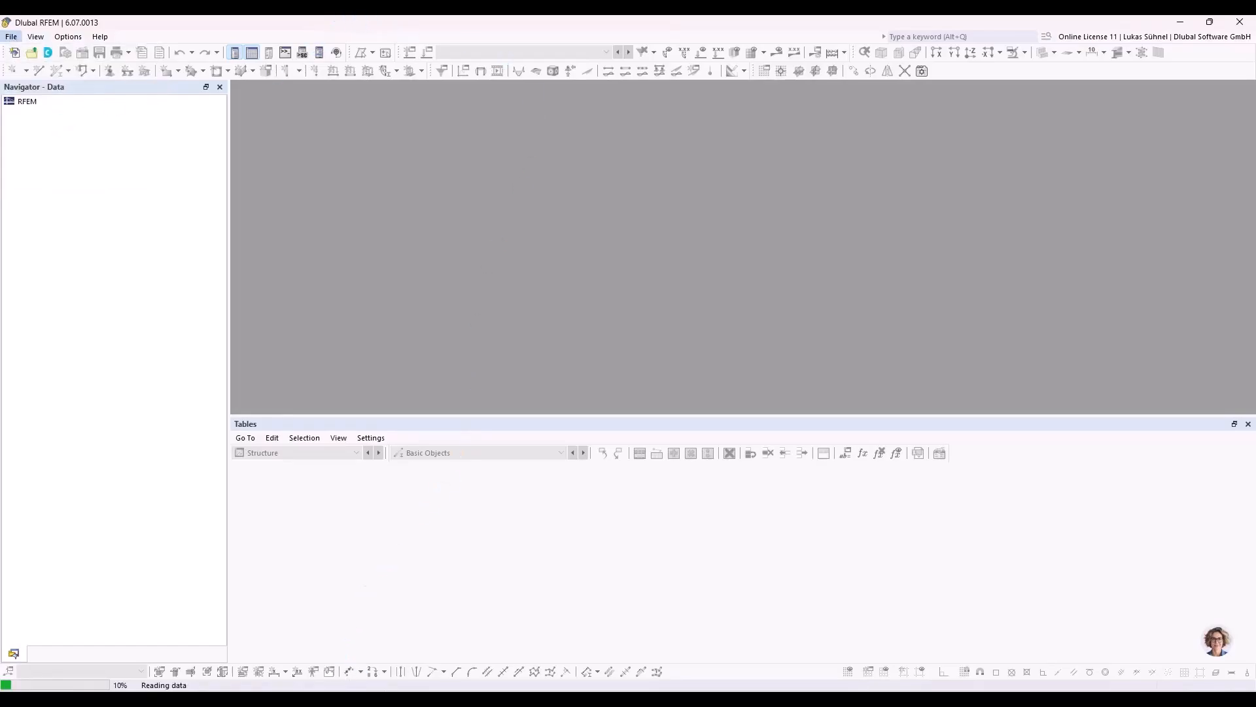
pyautogui.click(370, 592)
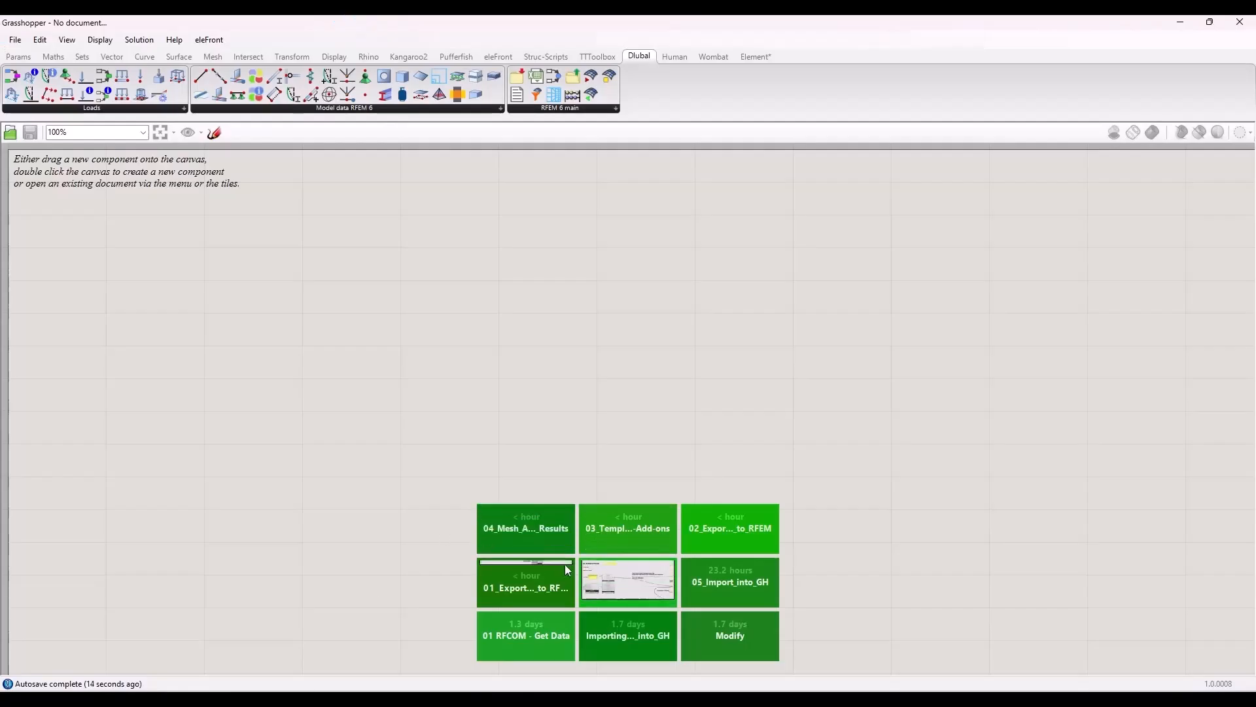
pyautogui.click(728, 593)
# Review the general notes and the "1) Import complete structure" group, from its Boolean Toggle to the extract components
pyautogui.scroll(5, 556, 242)
pyautogui.moveTo(708, 319); pyautogui.dragTo(682, 280, button='right')
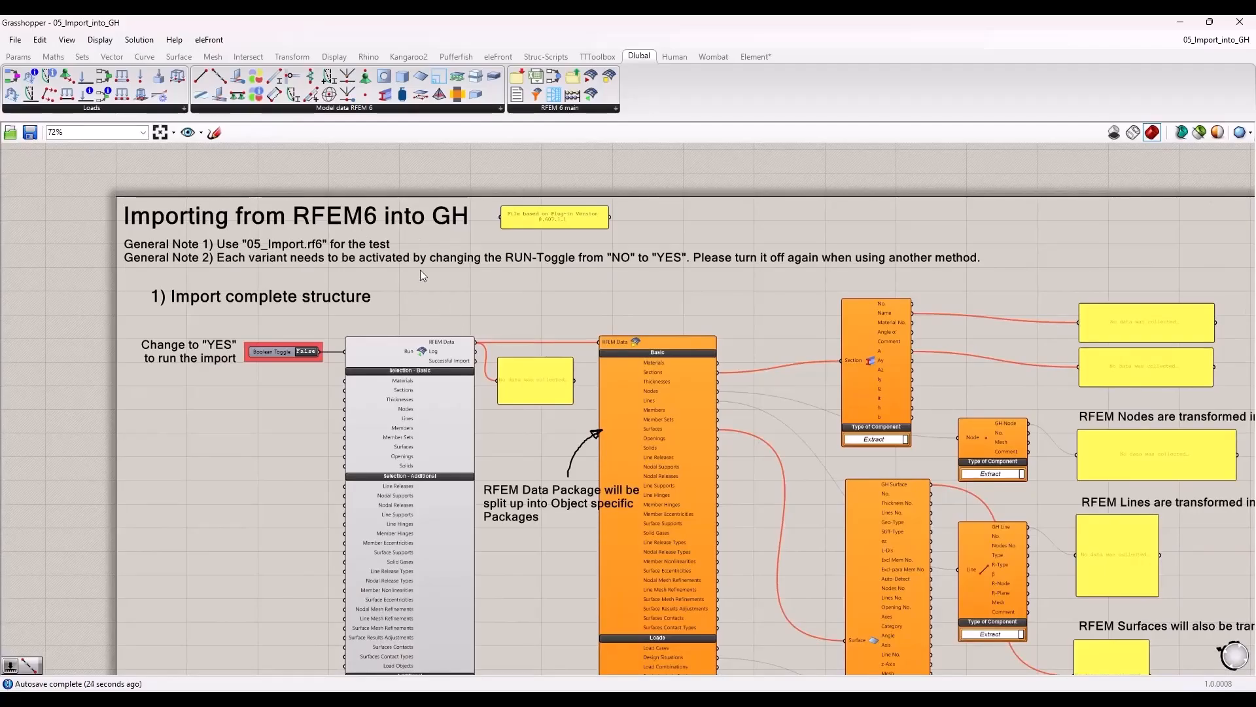
pyautogui.moveTo(410, 327); pyautogui.dragTo(414, 243, button='right')
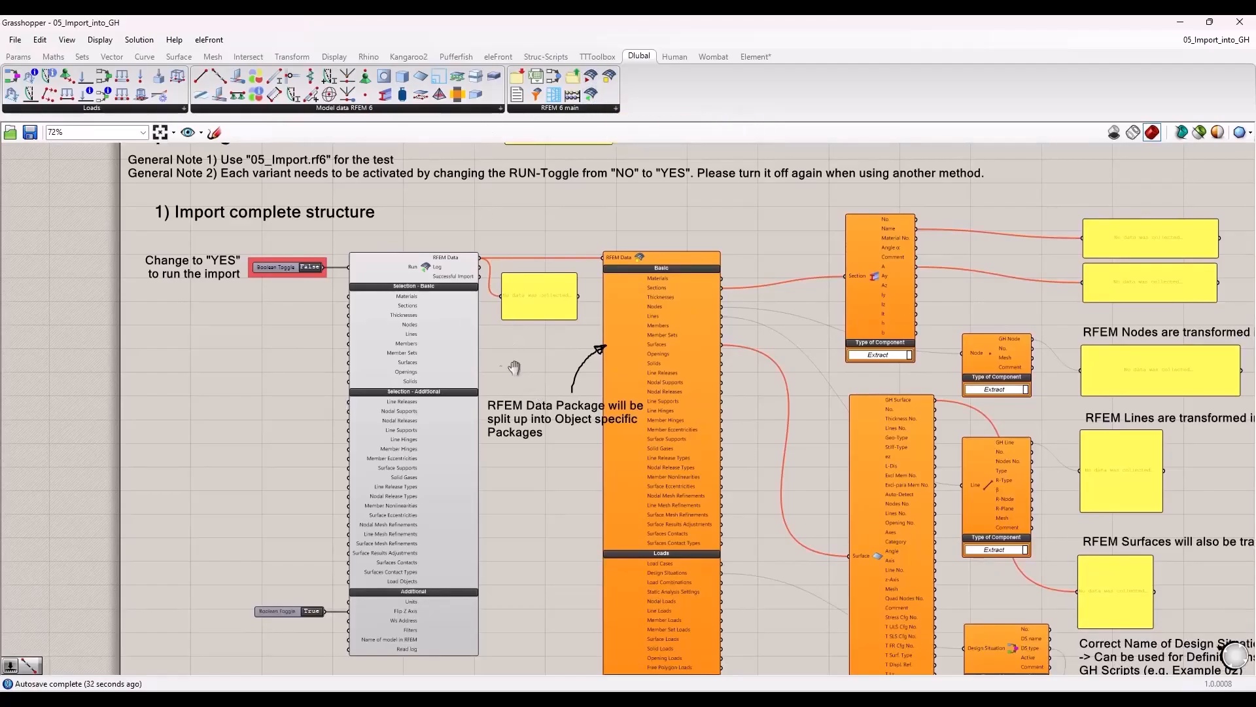
pyautogui.moveTo(517, 370); pyautogui.dragTo(461, 335, button='right')
pyautogui.scroll(1, 264, 335)
pyautogui.scroll(-1, 269, 313)
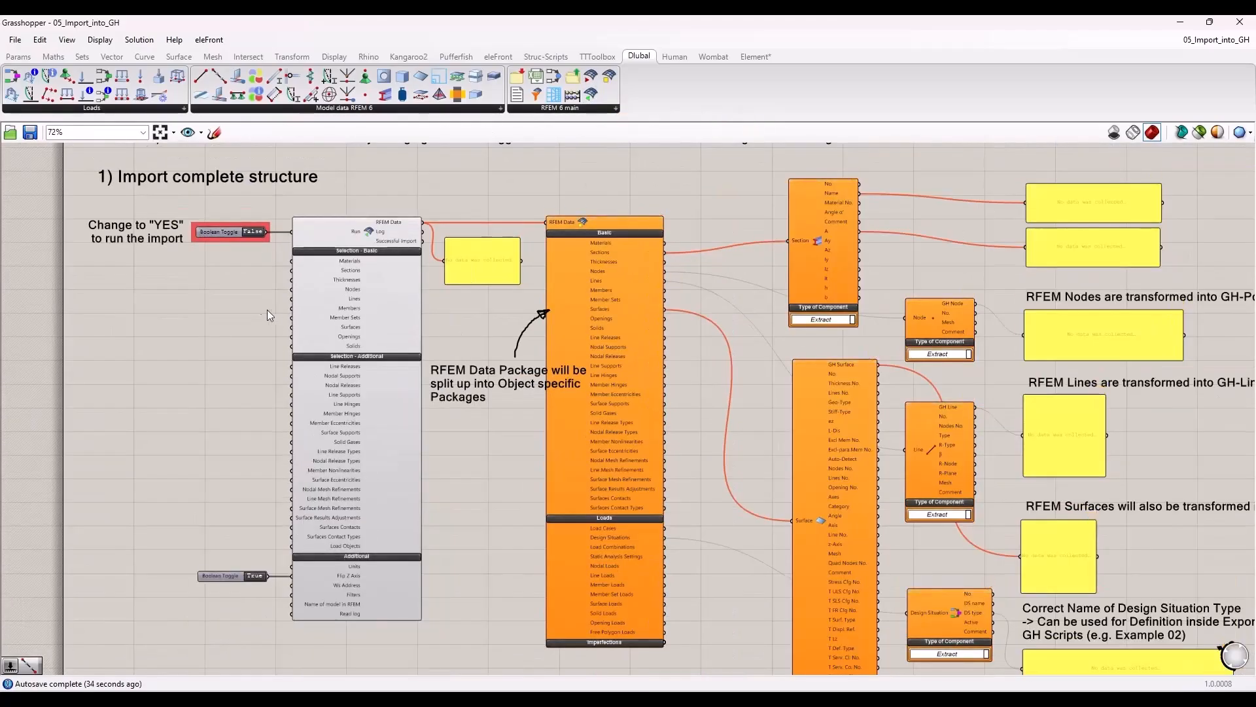
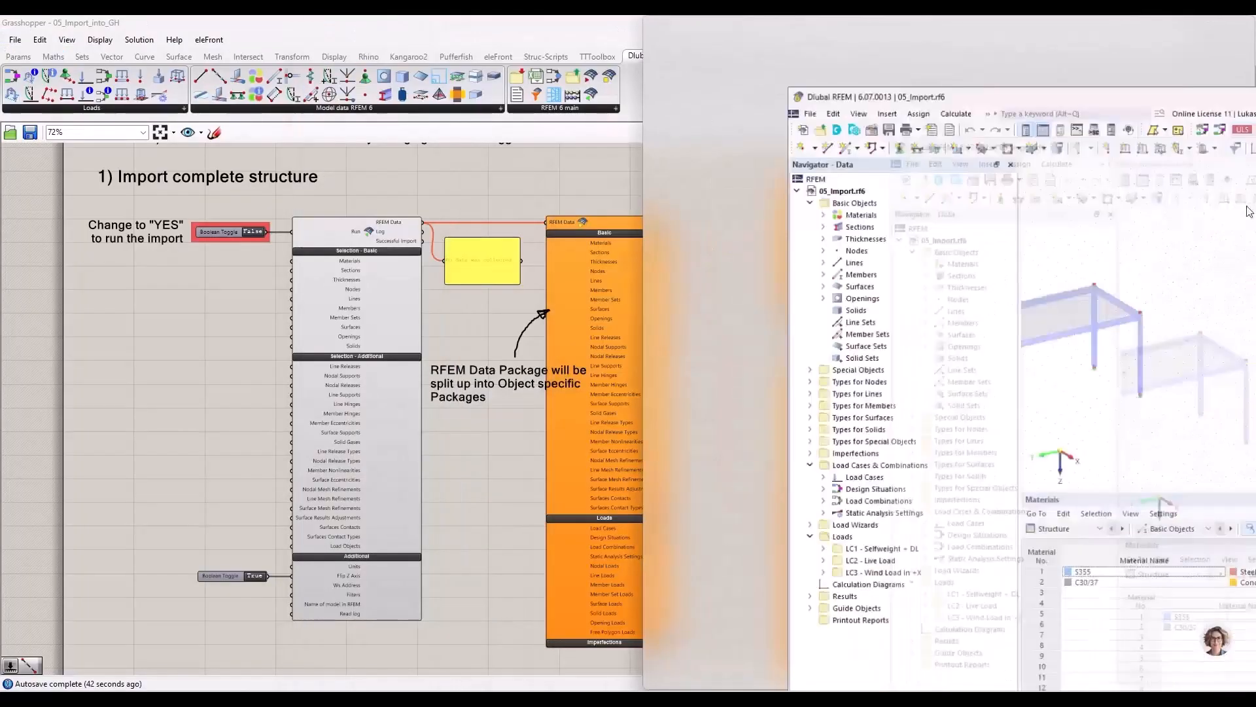
# Arrange the RFEM model 05_Import.rf6 and the Grasshopper definition side by side, with Grasshopper in the other half
pyautogui.moveTo(1118, 212); pyautogui.dragTo(1207, 214, button='middle')
pyautogui.moveTo(1018, 227); pyautogui.dragTo(1113, 228, button='middle')
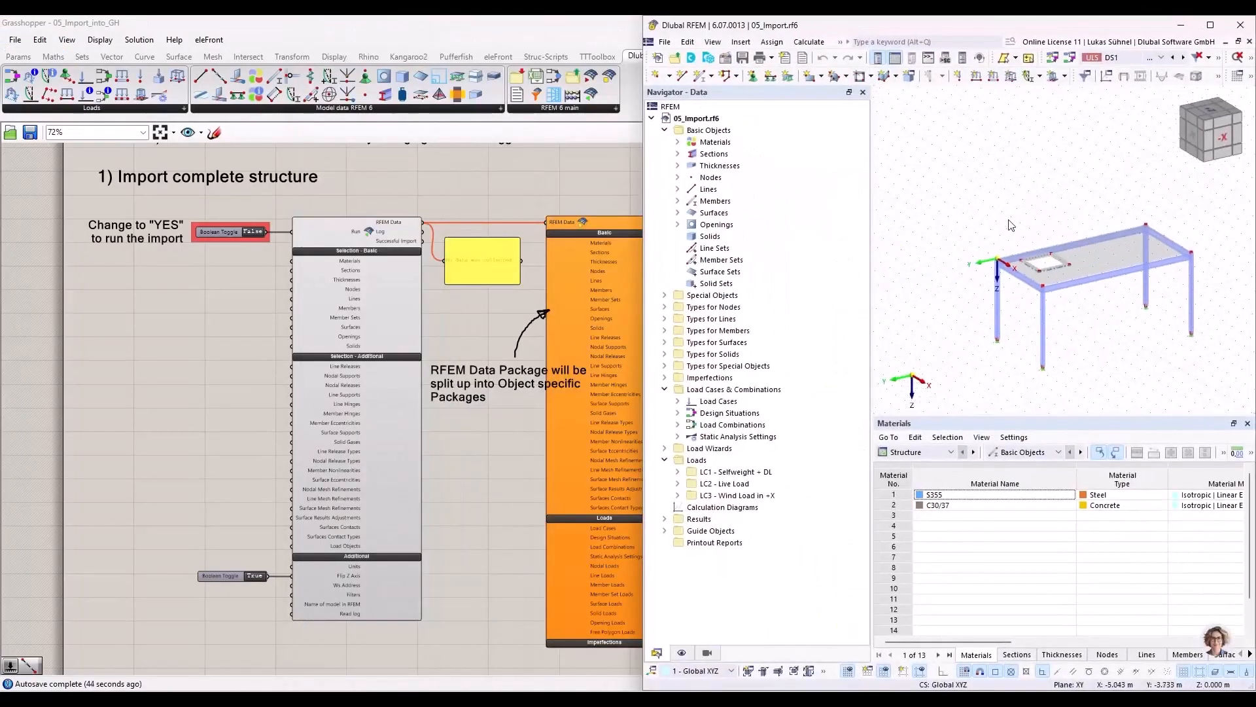
pyautogui.scroll(1, 1083, 329)
pyautogui.moveTo(469, 26); pyautogui.dragTo(2, 185)
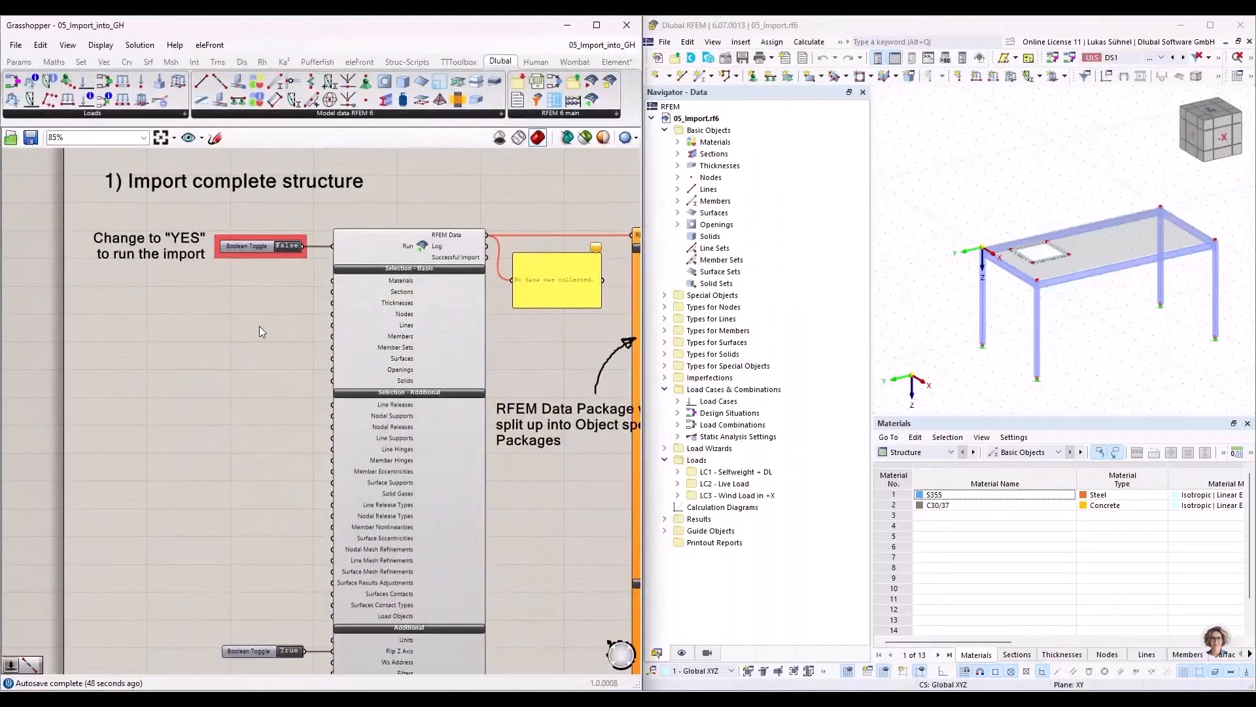
# Set the Boolean Toggle of the complete structure import to True to run the import from RFEM
pyautogui.scroll(-2, 259, 326)
pyautogui.scroll(4, 289, 268)
pyautogui.scroll(-4, 257, 301)
pyautogui.scroll(3, 254, 295)
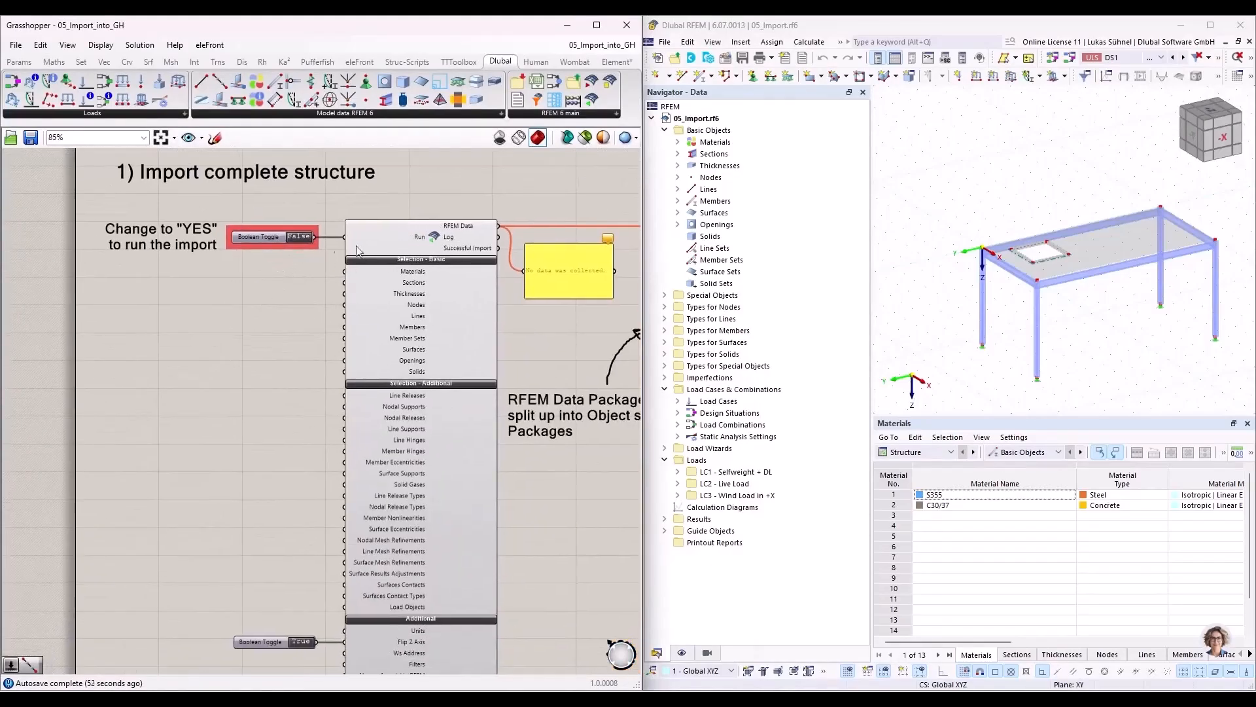
pyautogui.doubleClick(307, 238)
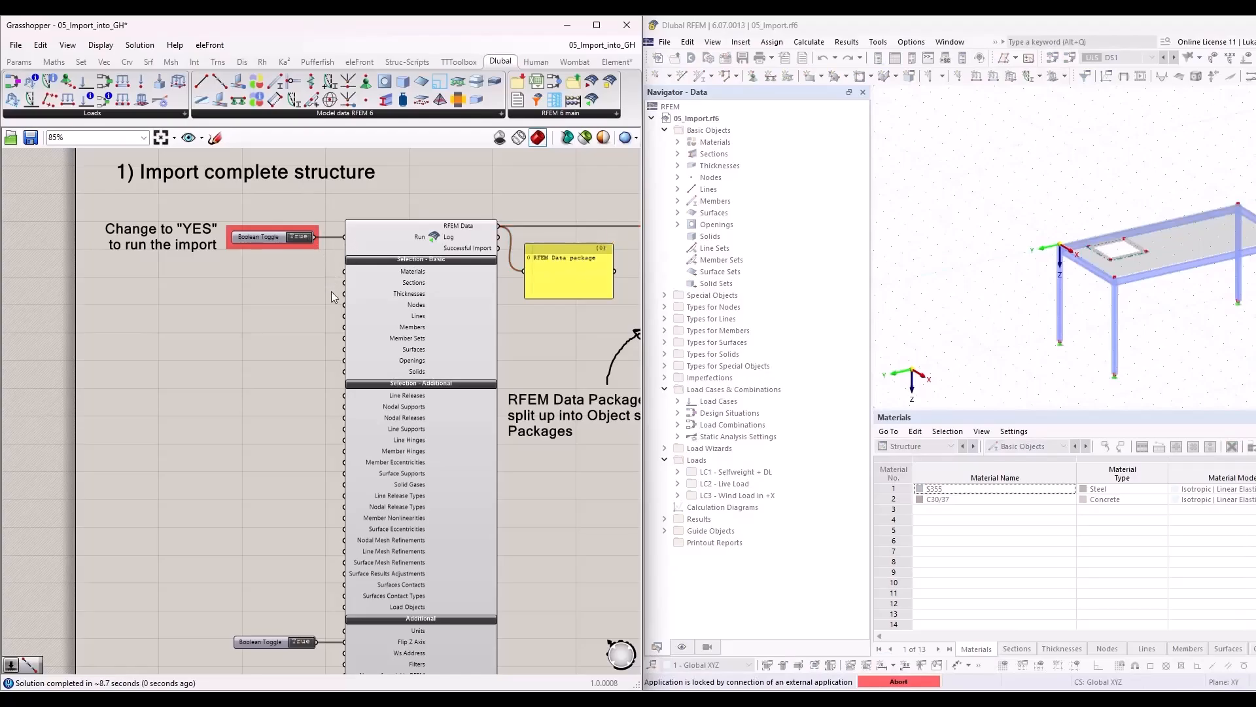
# Inspect the imported RFEM Data package panel and the RFEM Data component that splits it into object-specific packages
pyautogui.moveTo(554, 331); pyautogui.dragTo(454, 281, button='right')
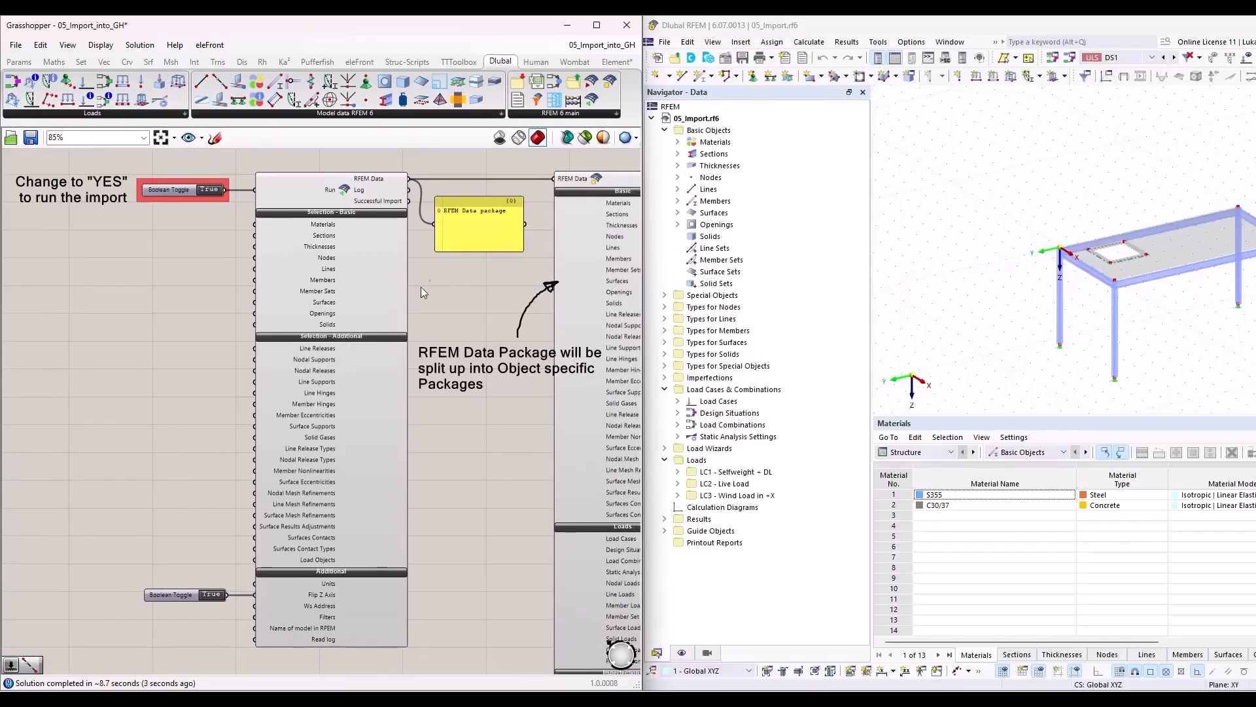
pyautogui.moveTo(461, 280); pyautogui.dragTo(268, 372, button='right')
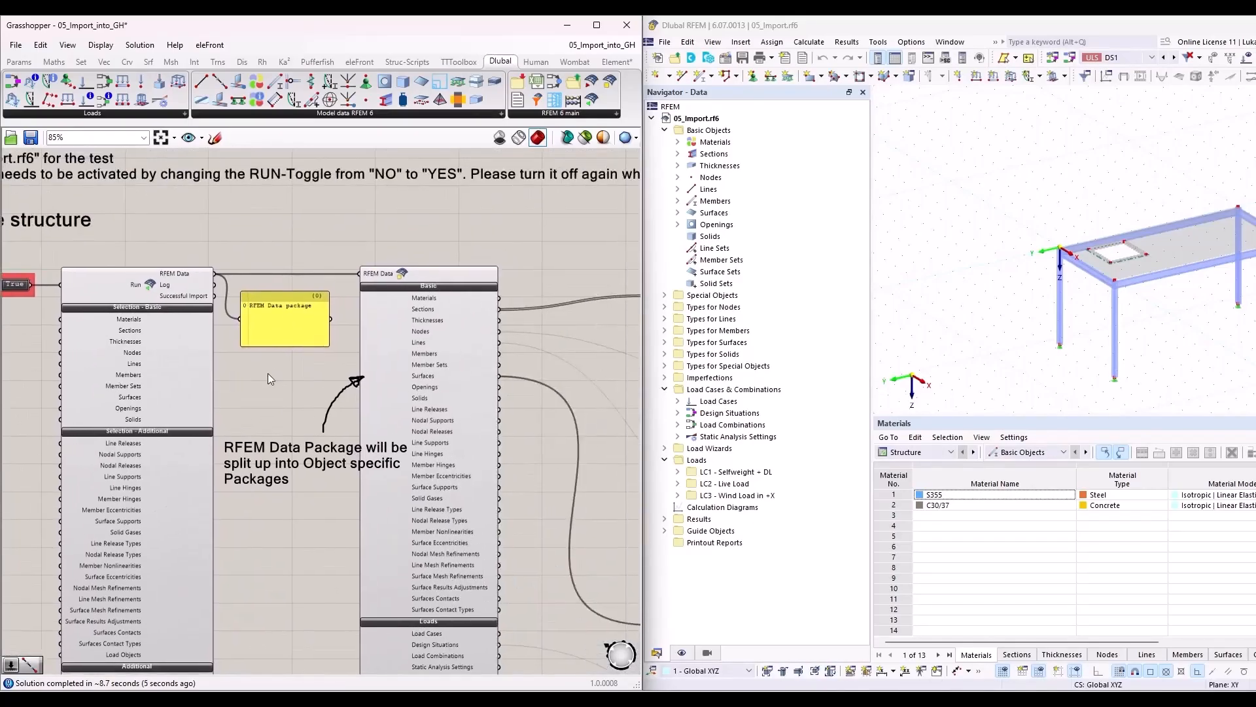
pyautogui.scroll(6, 272, 298)
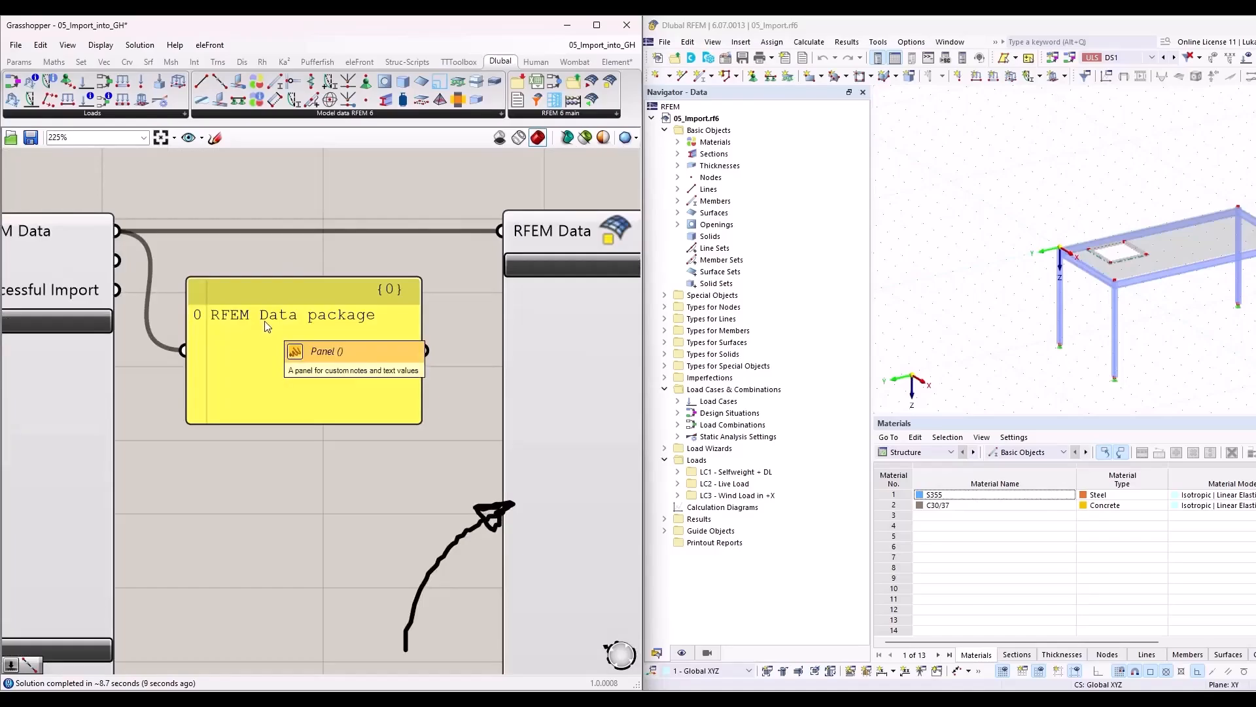
pyautogui.scroll(-3, 266, 326)
pyautogui.scroll(3, 221, 304)
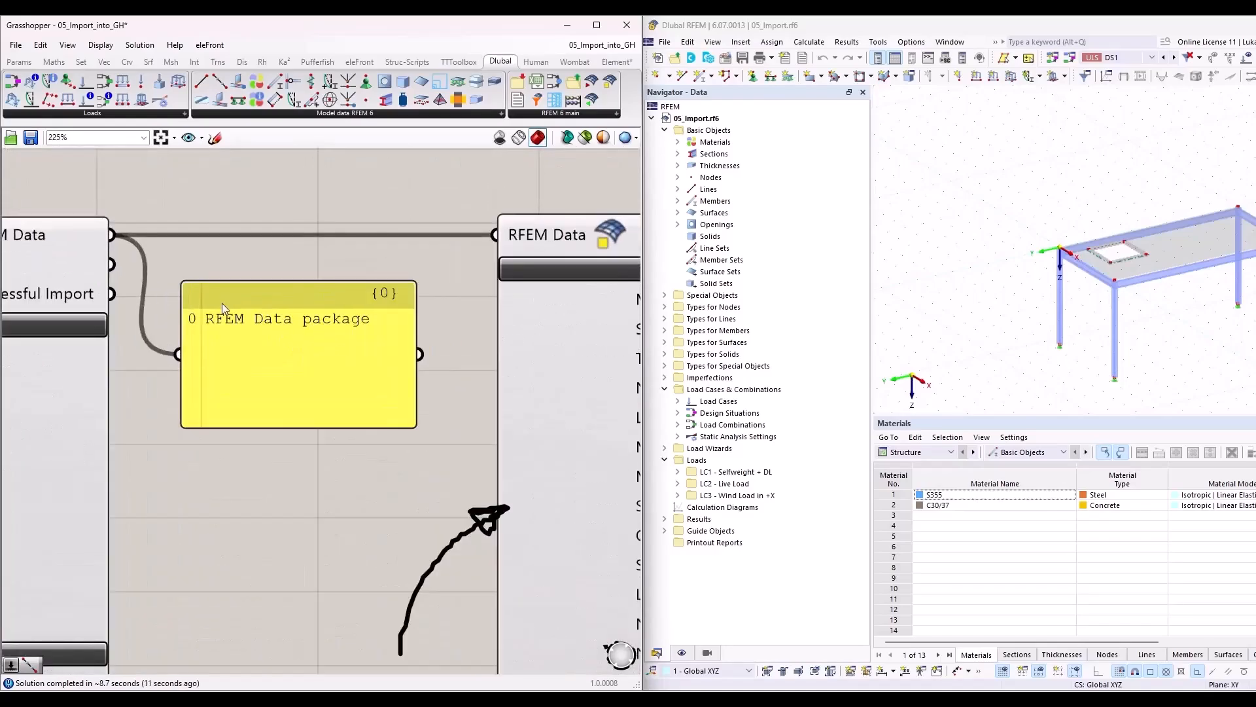
pyautogui.scroll(-4, 221, 304)
pyautogui.moveTo(273, 427)
pyautogui.mouseDown(button='right')
pyautogui.moveTo(261, 466)
pyautogui.moveTo(118, 308)
pyautogui.mouseUp(button='right')
pyautogui.scroll(-1, 183, 335)
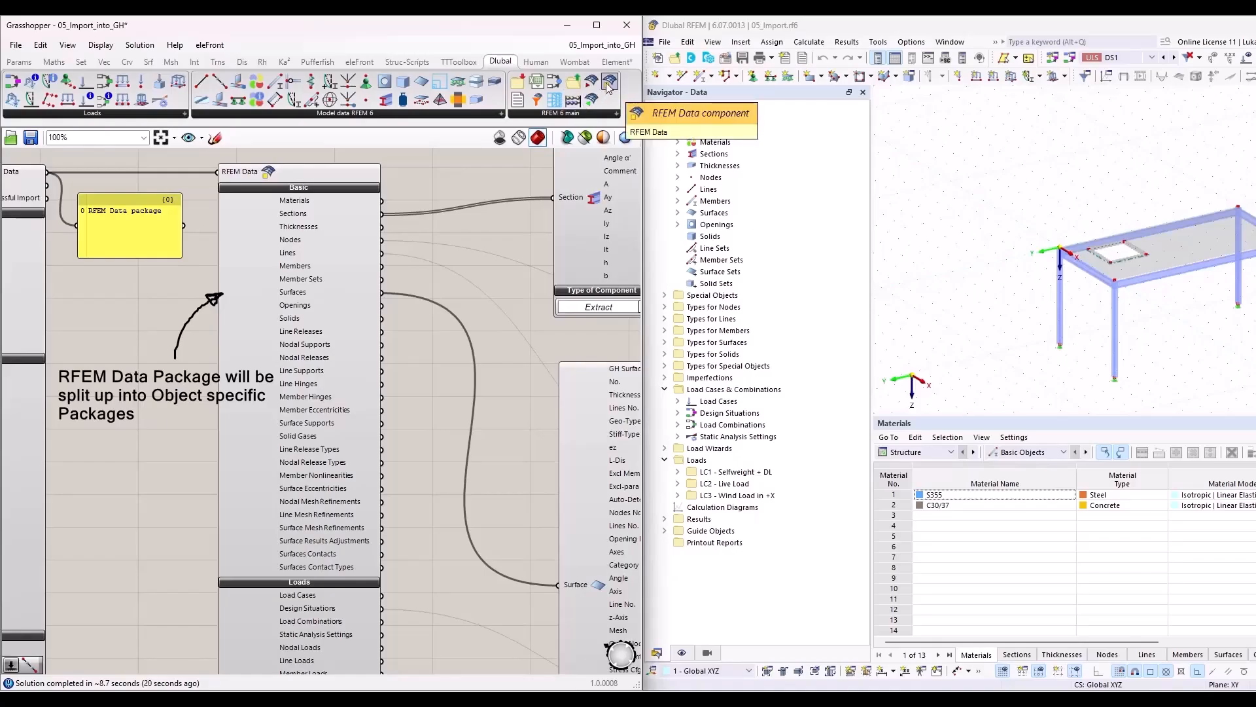
# Inspect the Sections output of the RFEM Data component and its connection to the Section extract component
pyautogui.scroll(2, 327, 201)
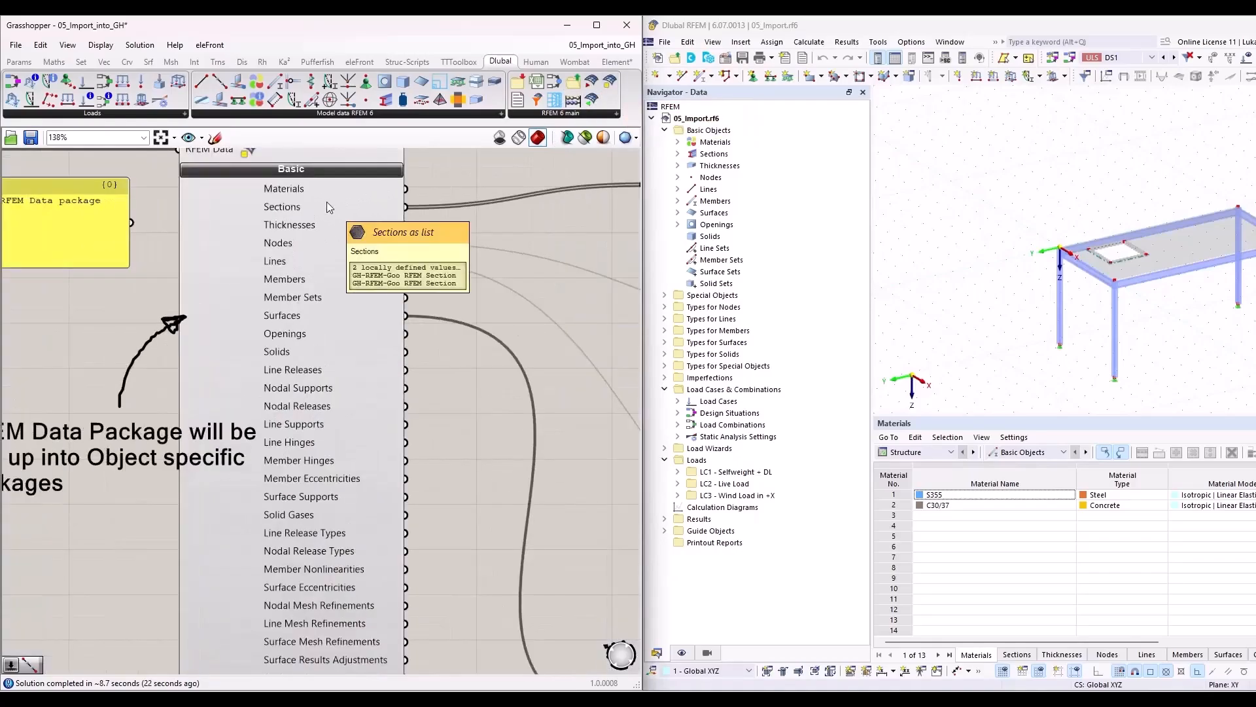
pyautogui.moveTo(330, 206)
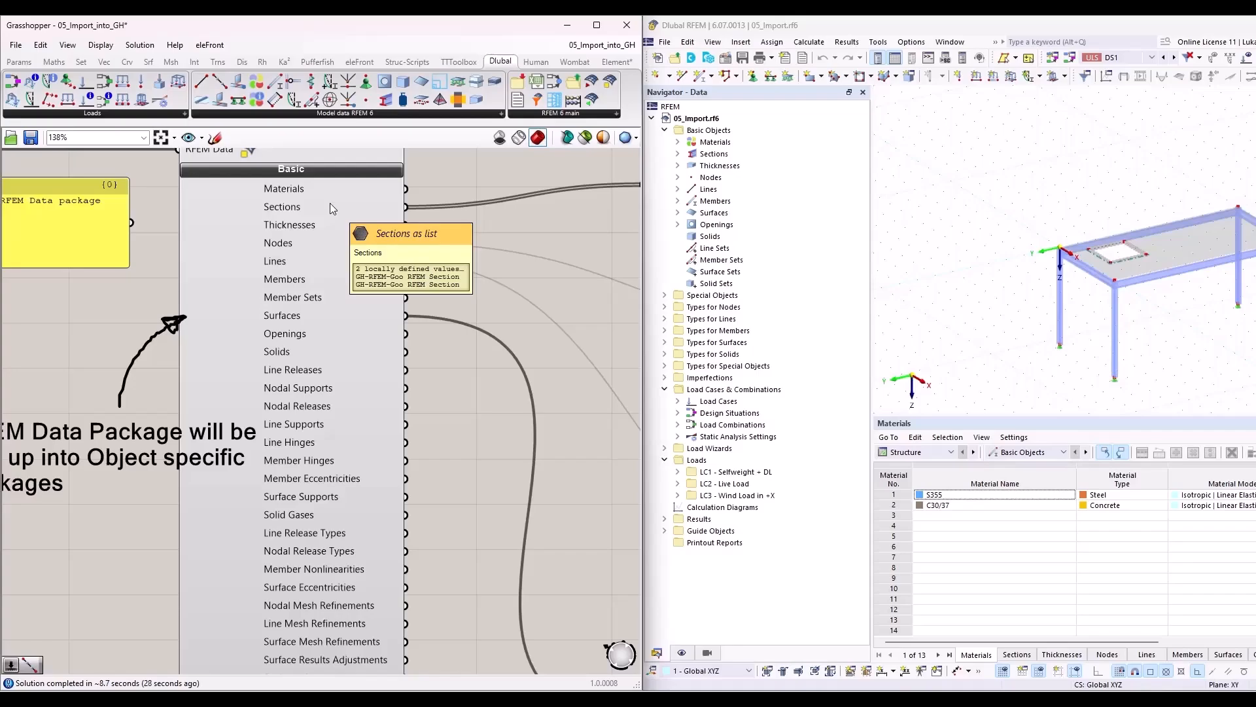
pyautogui.scroll(-2, 395, 237)
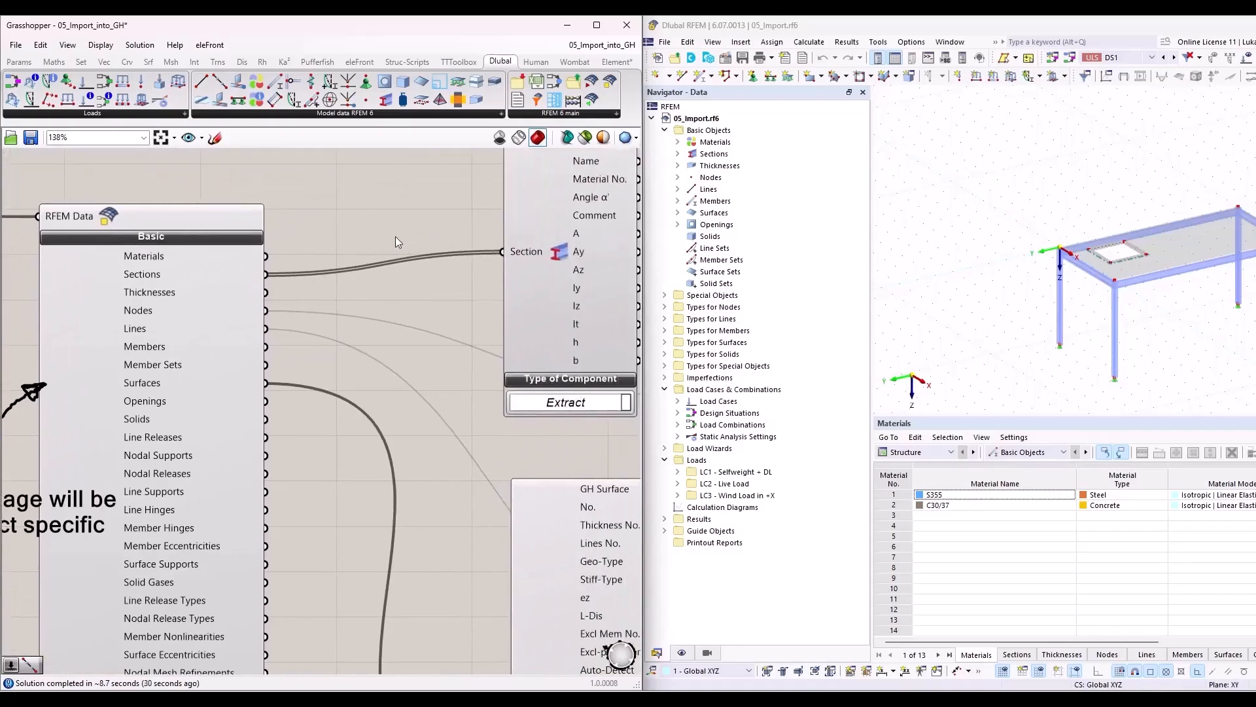
pyautogui.moveTo(231, 277); pyautogui.dragTo(111, 316, button='right')
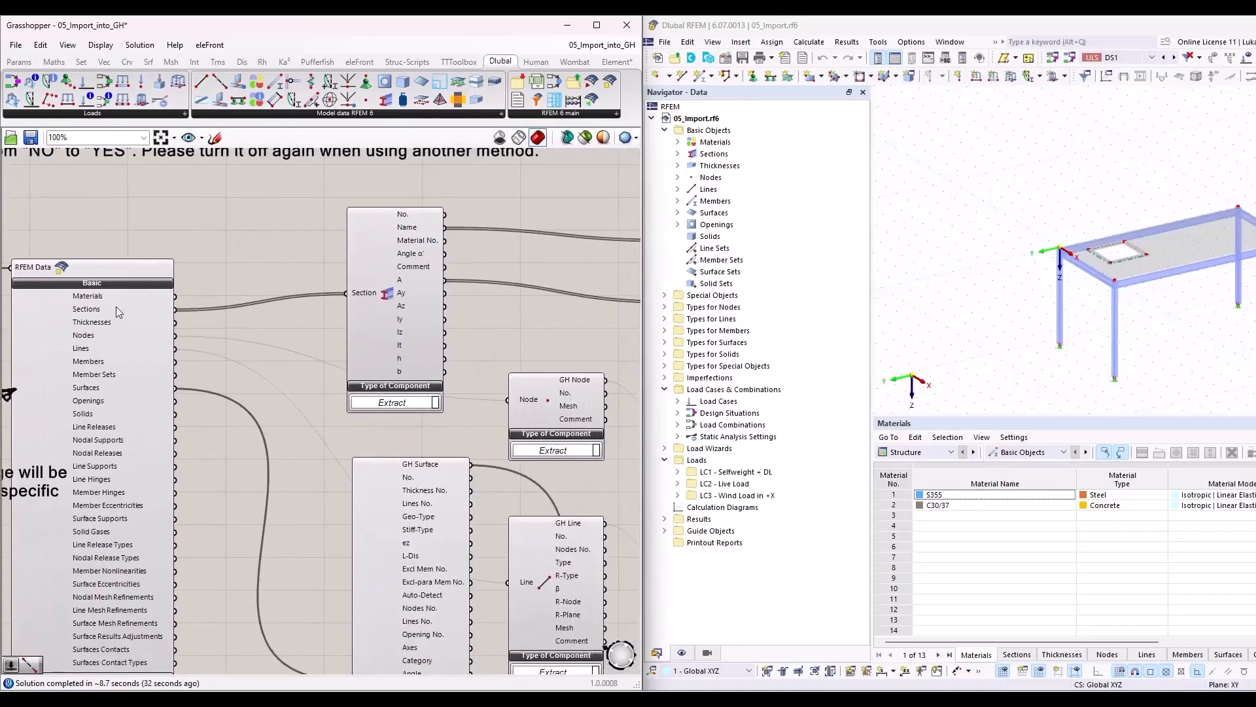
pyautogui.moveTo(119, 306)
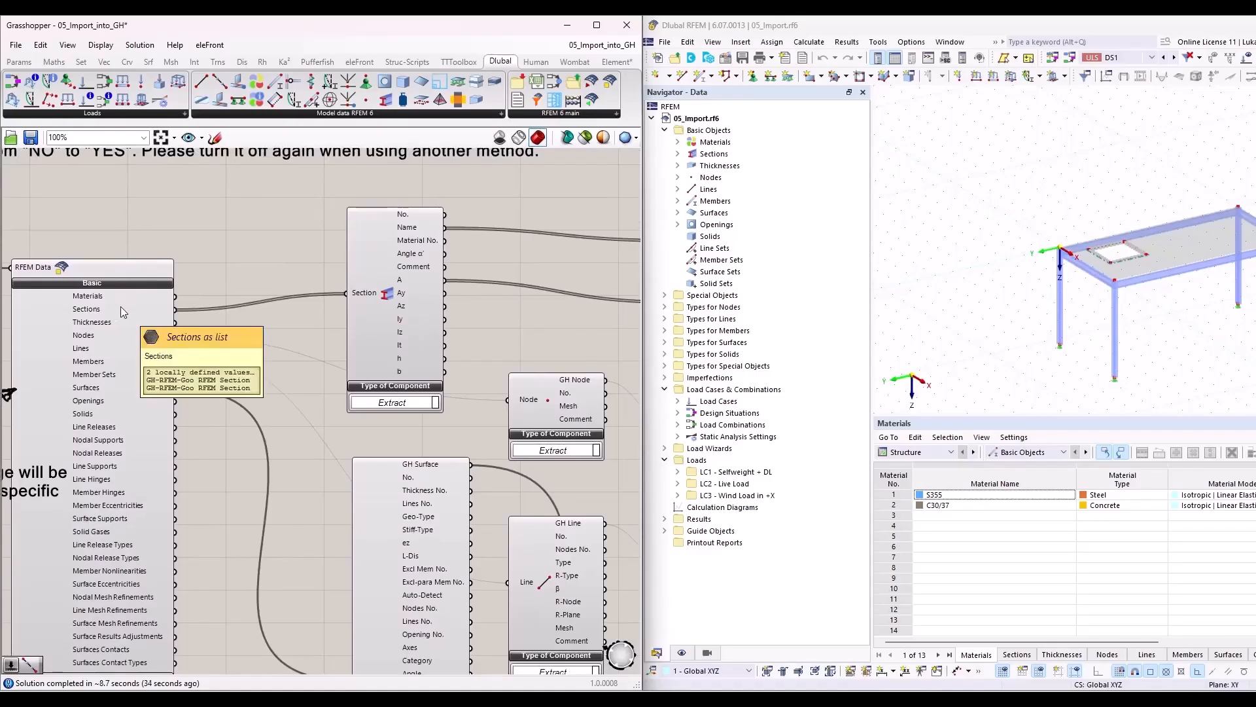
pyautogui.scroll(2, 477, 286)
# Try out a new Section component above the existing one with its type set to Extract, and delete it again
pyautogui.moveTo(465, 329); pyautogui.dragTo(418, 366, button='right')
pyautogui.scroll(-1, 261, 338)
pyautogui.moveTo(142, 235); pyautogui.dragTo(264, 413, button='right')
pyautogui.scroll(-1, 335, 334)
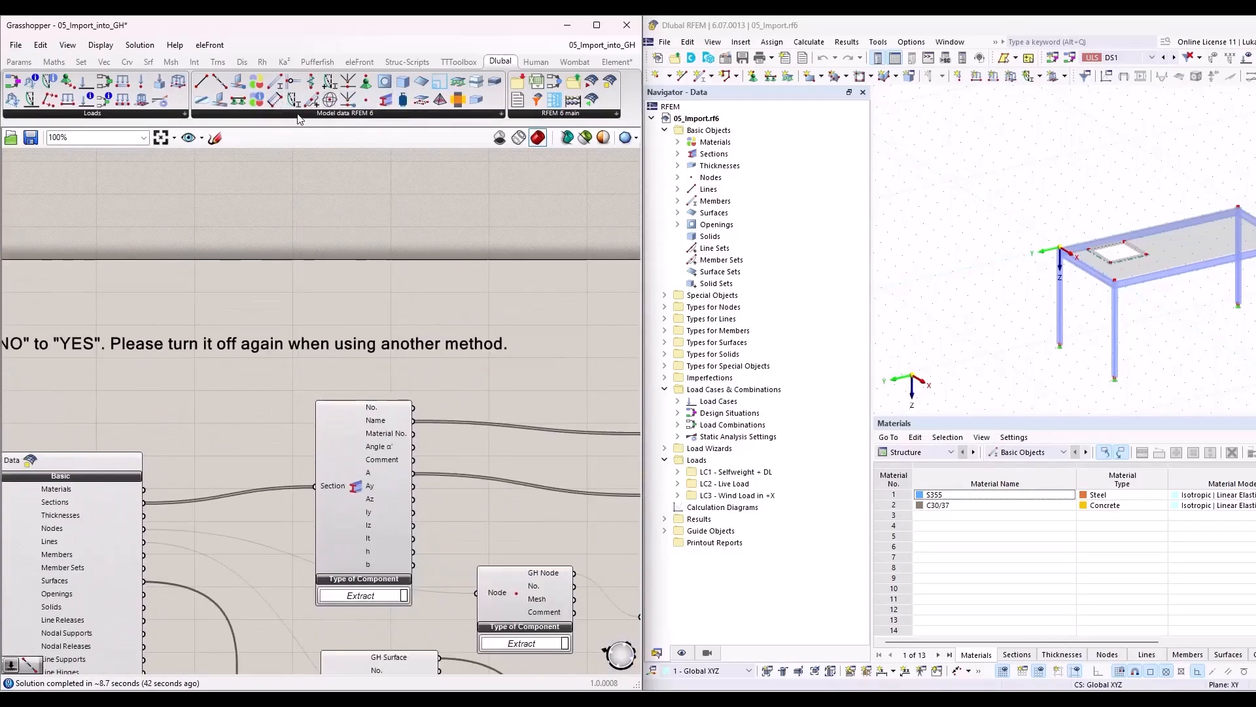
pyautogui.moveTo(385, 99); pyautogui.dragTo(391, 213)
pyautogui.click(379, 250)
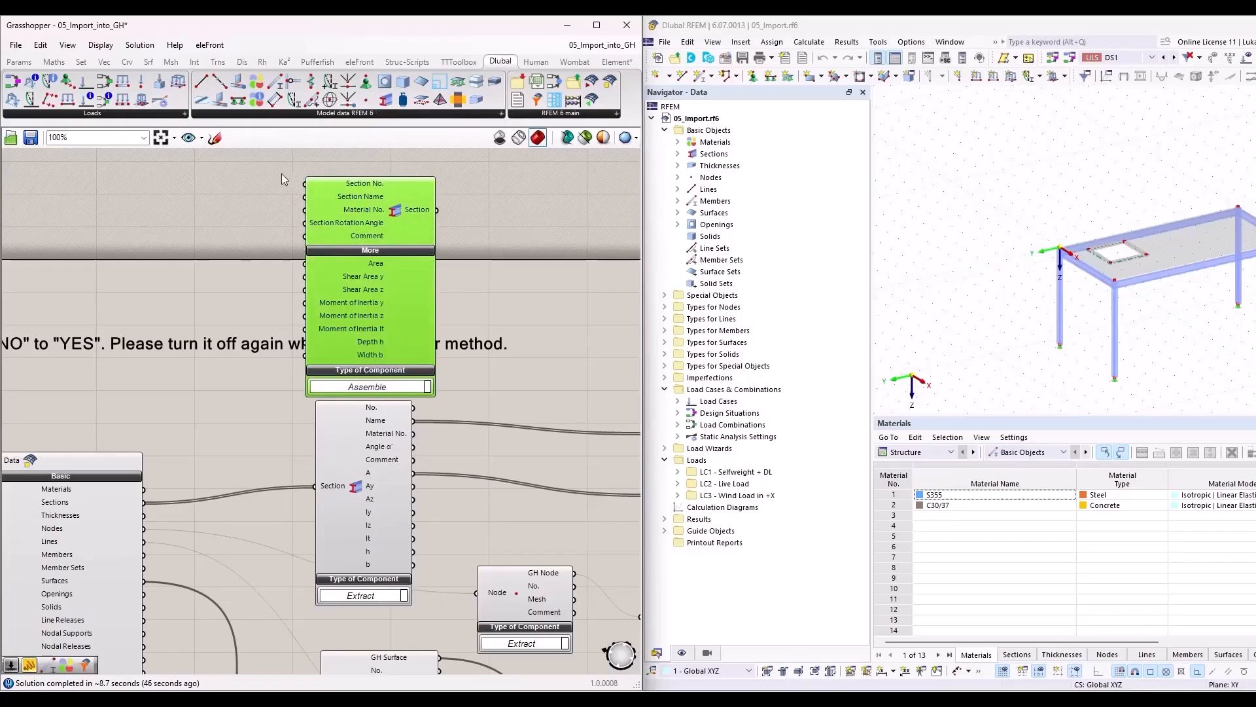
pyautogui.moveTo(354, 262)
pyautogui.mouseDown()
pyautogui.moveTo(367, 285)
pyautogui.moveTo(360, 272)
pyautogui.mouseUp()
pyautogui.click(401, 361)
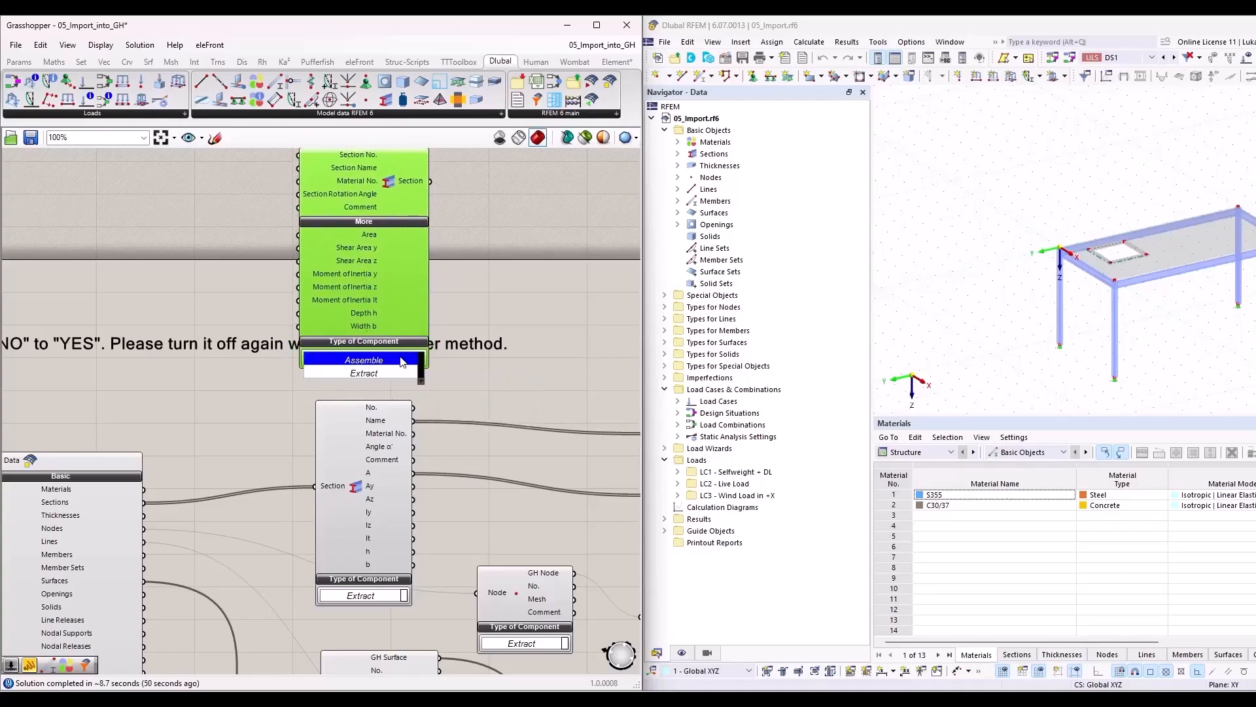
pyautogui.click(400, 373)
pyautogui.moveTo(412, 260); pyautogui.dragTo(380, 218)
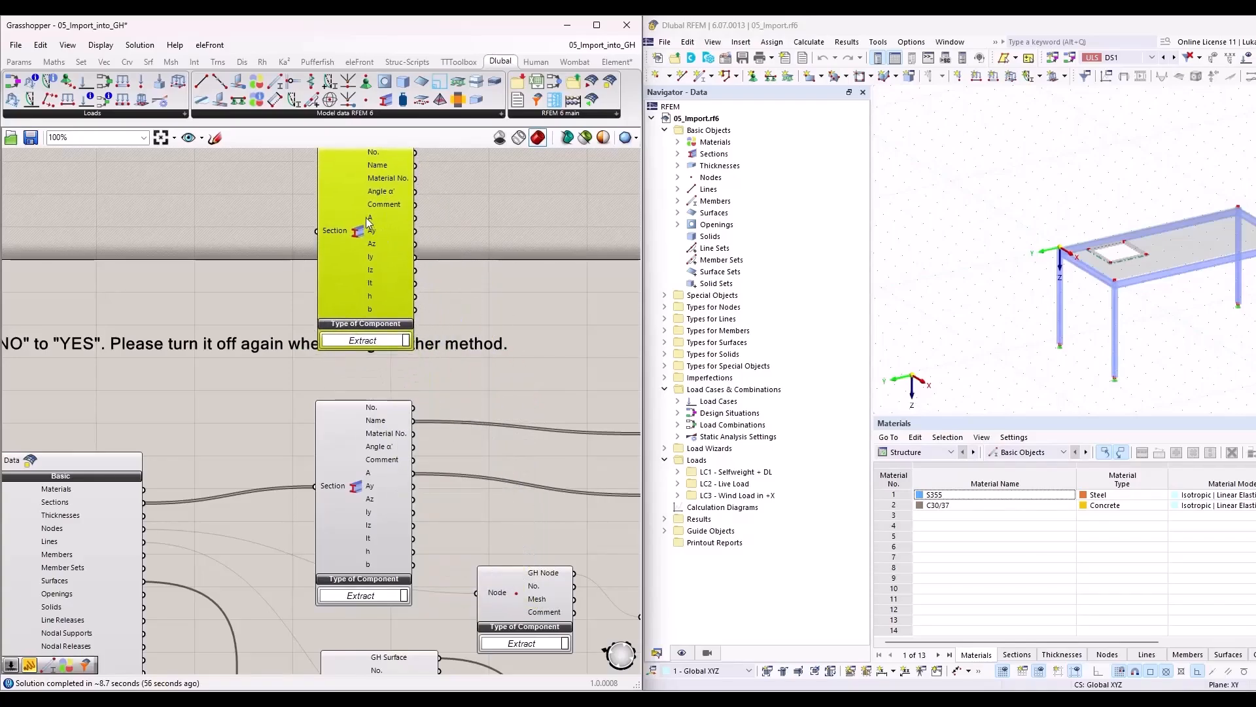
pyautogui.press('Delete')
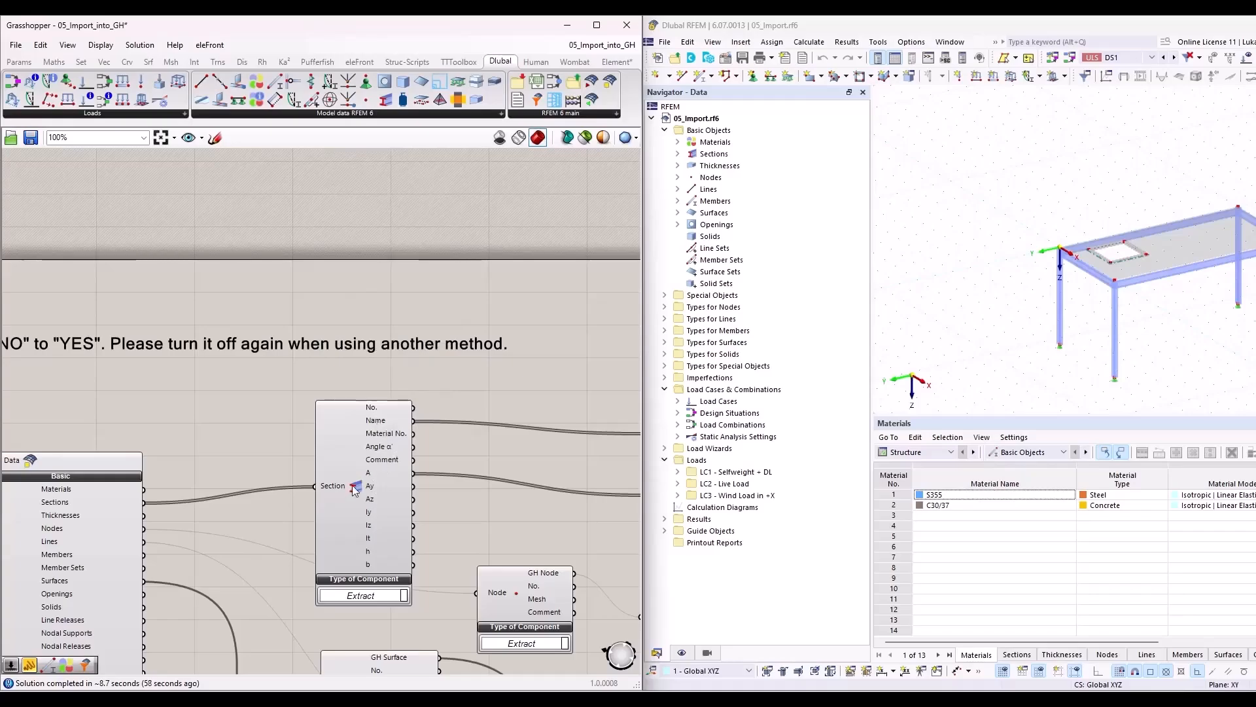
# Check the two panels that list the extracted section names and cross-section areas
pyautogui.moveTo(472, 532); pyautogui.dragTo(223, 379, button='right')
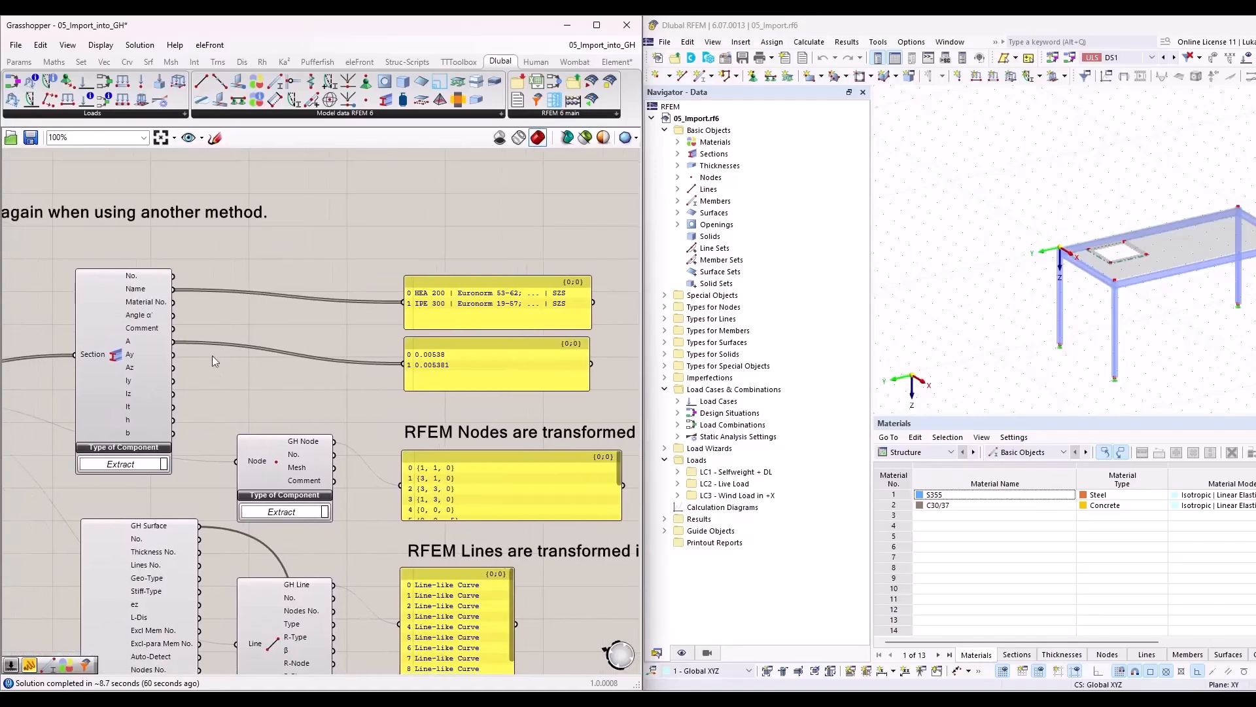
pyautogui.click(490, 303)
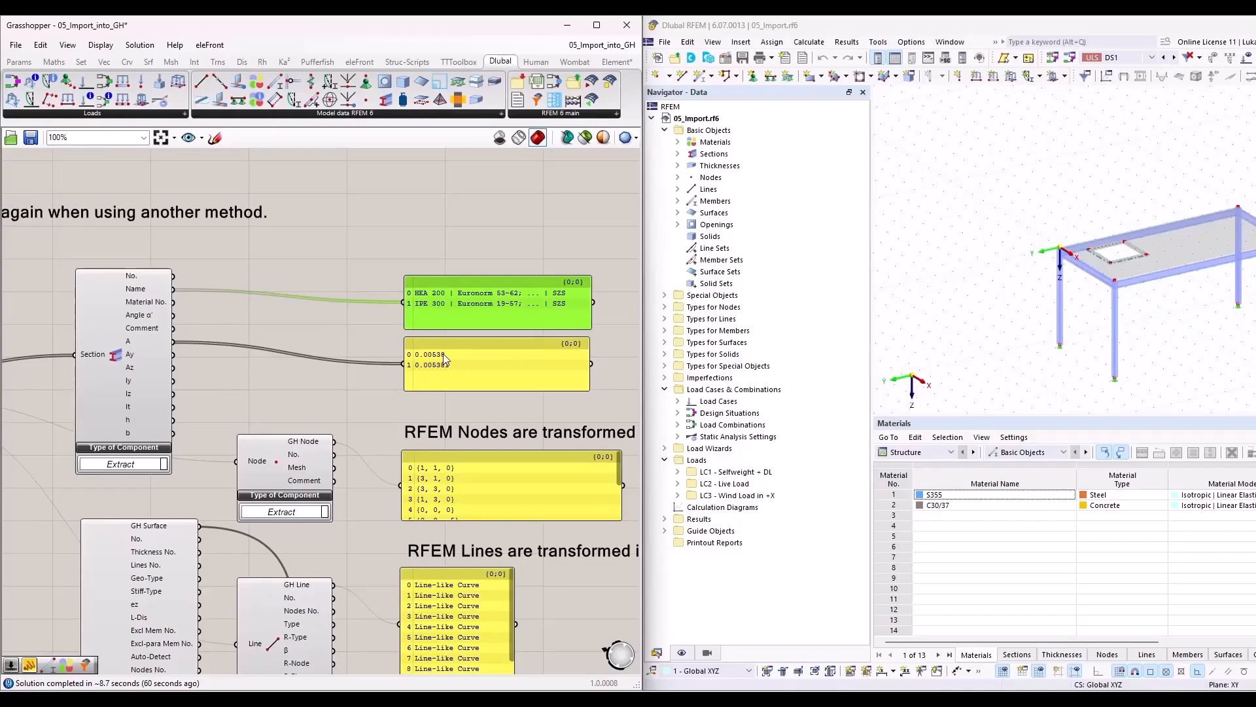
pyautogui.click(418, 376)
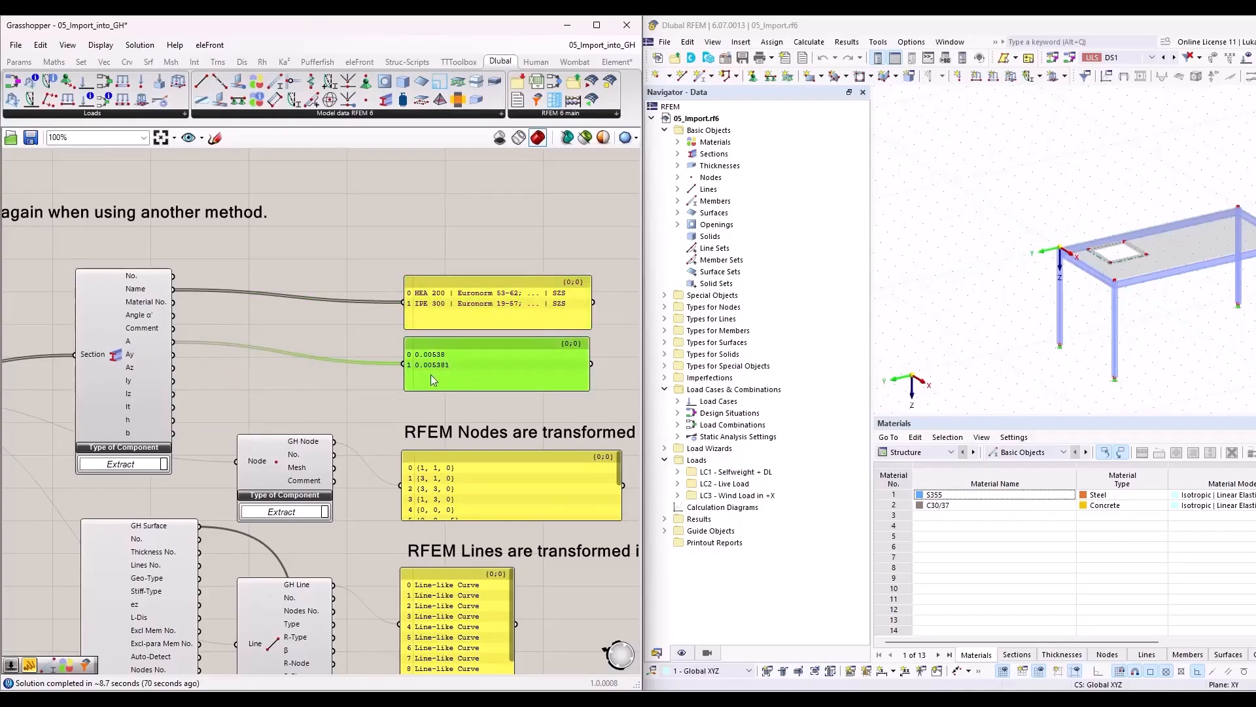
# Inspect the Node, Line and Surface extract components and their panels of converted Grasshopper geometry
pyautogui.moveTo(364, 523); pyautogui.dragTo(461, 371, button='right')
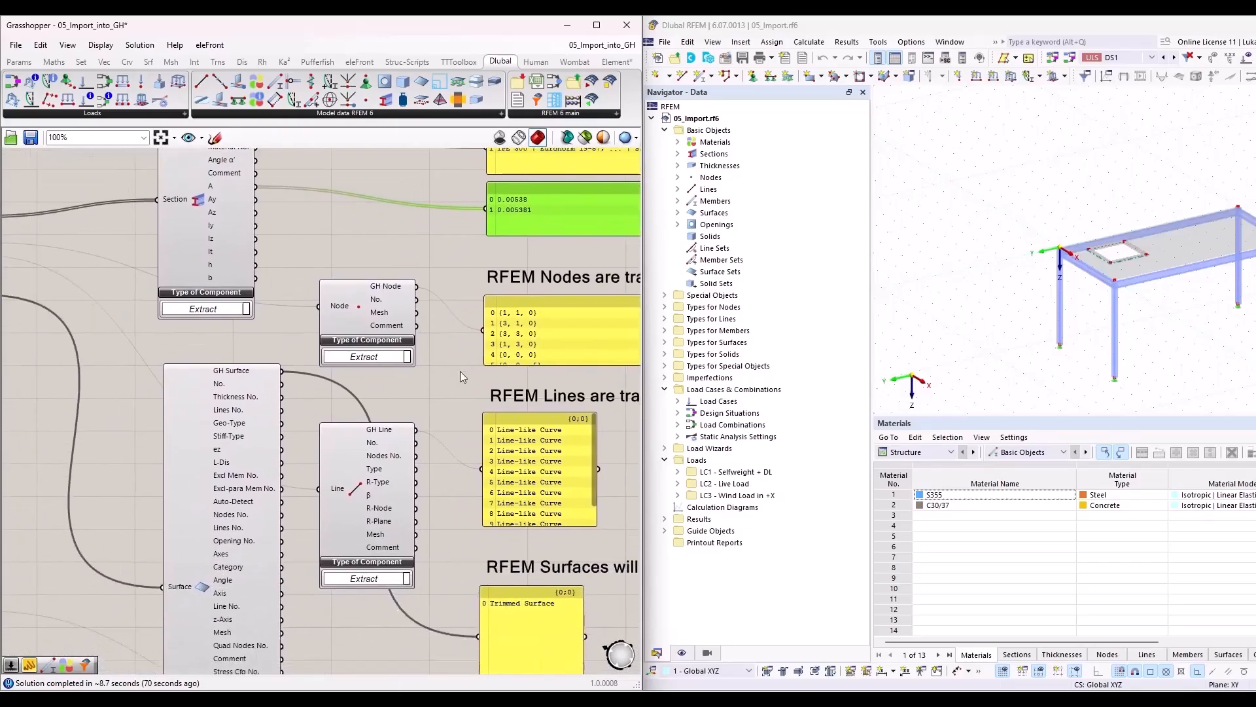
pyautogui.scroll(-3, 460, 371)
pyautogui.scroll(2, 157, 304)
pyautogui.scroll(1, 144, 281)
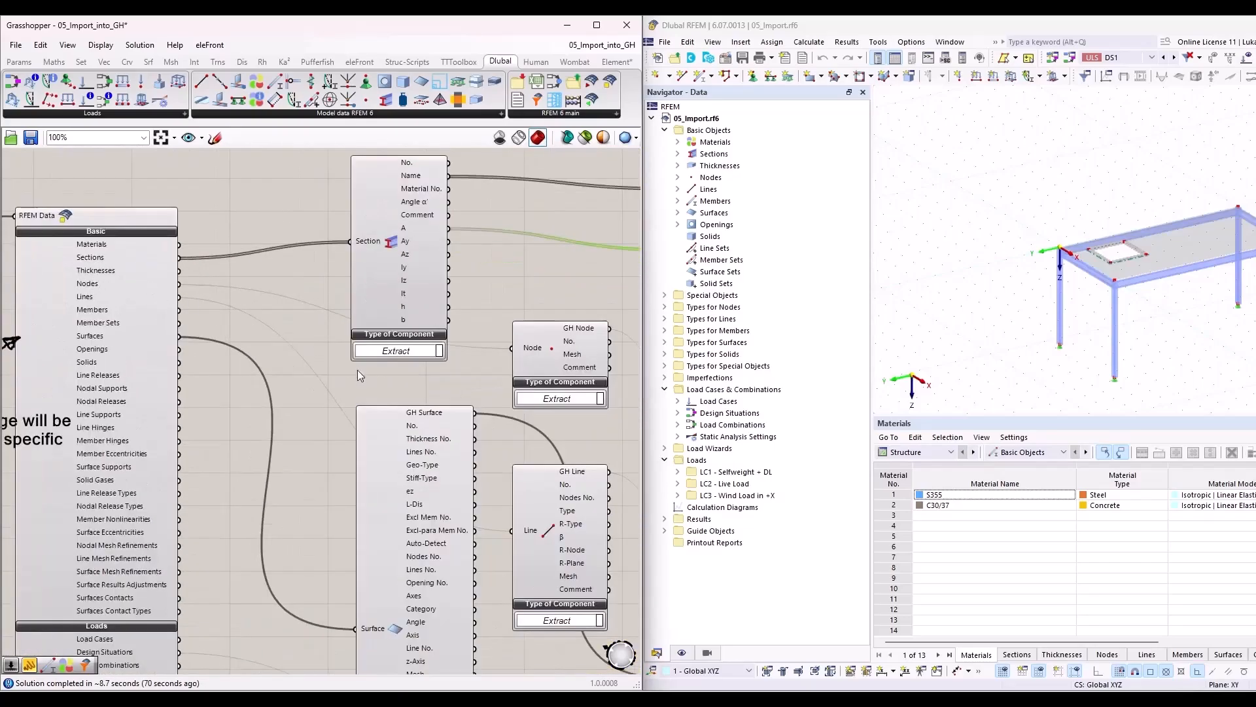
pyautogui.moveTo(556, 418); pyautogui.dragTo(344, 339, button='right')
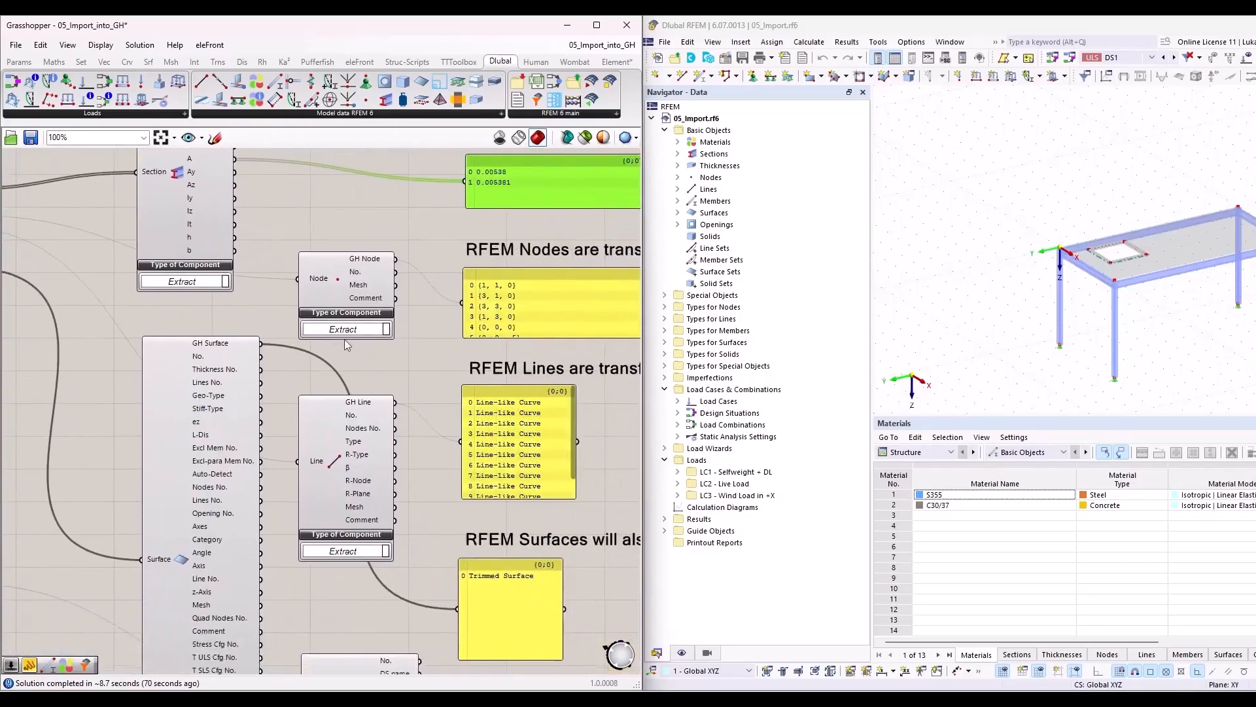
pyautogui.click(522, 316)
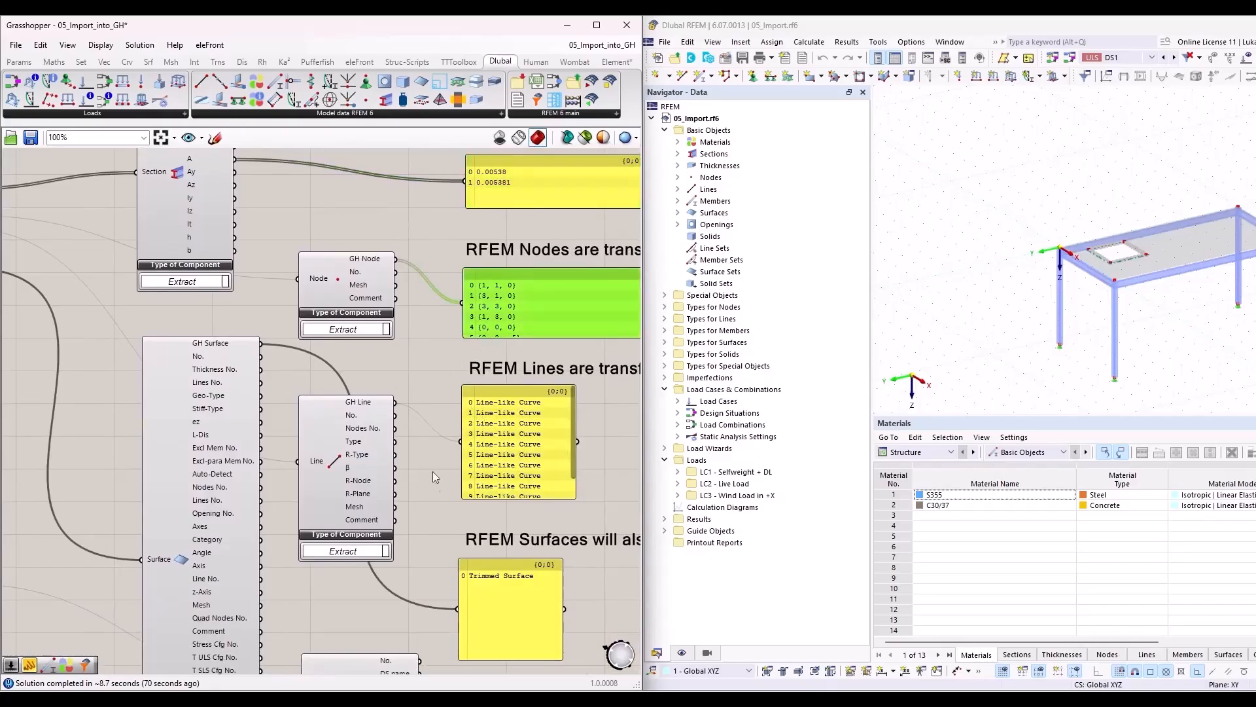
pyautogui.moveTo(445, 516); pyautogui.dragTo(459, 348, button='right')
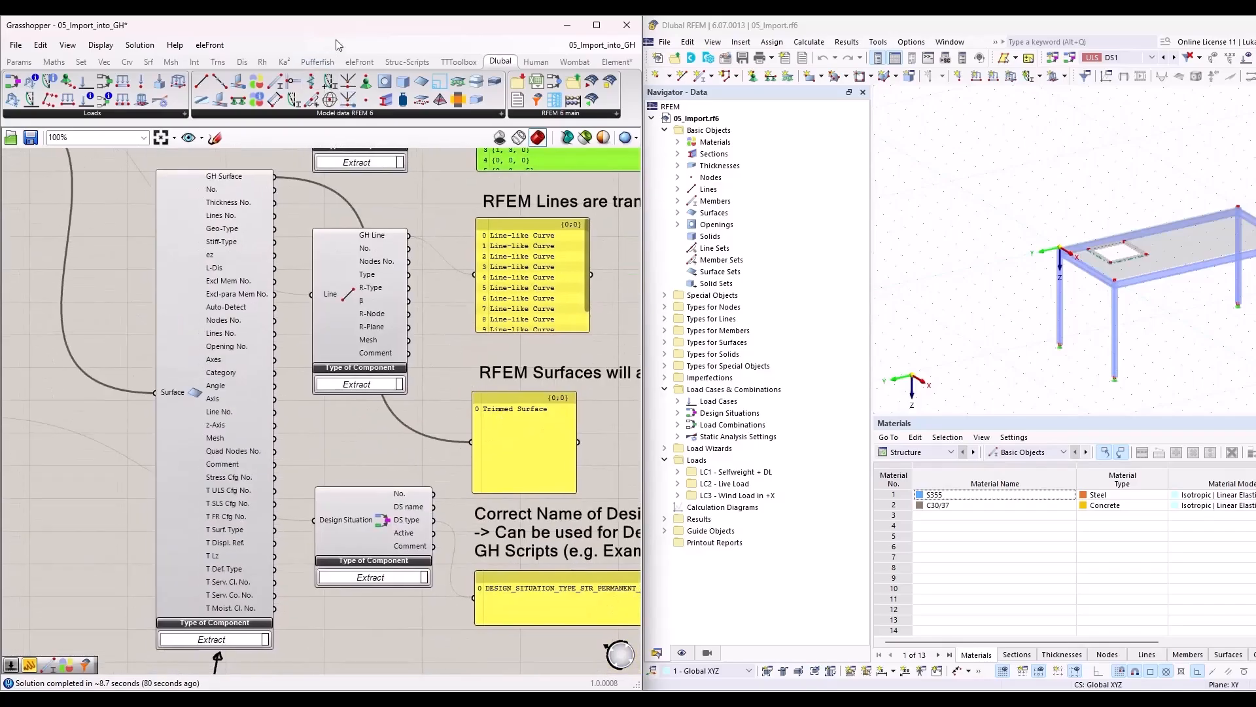
# Move the Grasshopper window aside to view the imported structure in the Rhino viewport, and dock it again beside RFEM
pyautogui.moveTo(341, 38); pyautogui.dragTo(776, 465)
pyautogui.scroll(-4, 290, 218)
pyautogui.scroll(6, 324, 345)
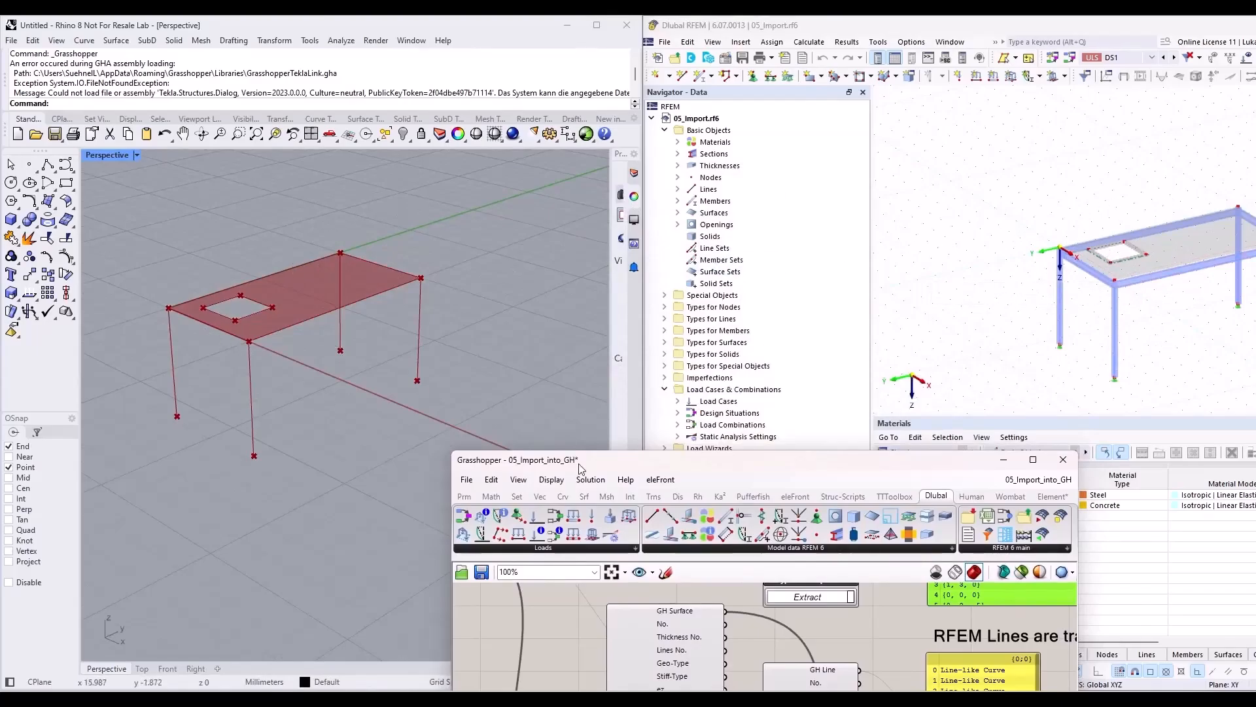
pyautogui.moveTo(584, 465); pyautogui.dragTo(623, 393)
pyautogui.moveTo(102, 216); pyautogui.dragTo(450, 478)
pyautogui.moveTo(654, 389); pyautogui.dragTo(8, 247)
# Review the rest of the complete import group, including the Design Situation output and the note about the Extract option
pyautogui.scroll(-4, 327, 425)
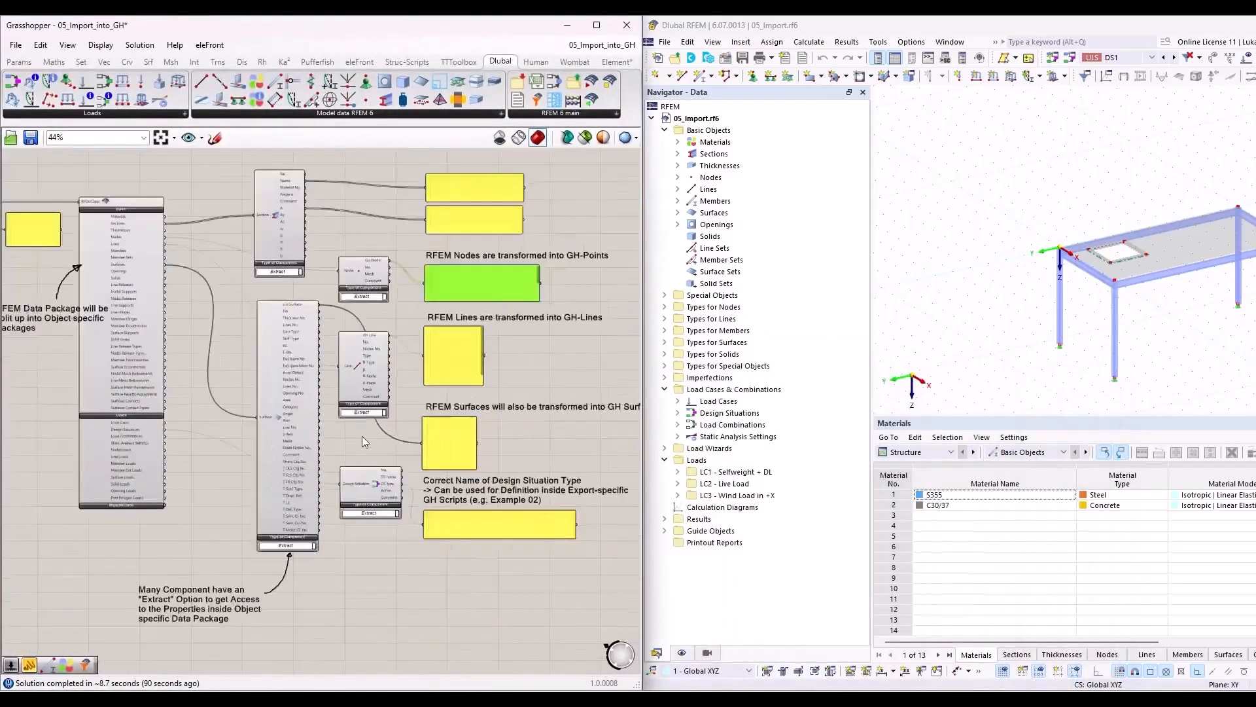
pyautogui.scroll(3, 362, 435)
pyautogui.scroll(1, 375, 492)
pyautogui.scroll(-1, 336, 528)
pyautogui.moveTo(397, 570); pyautogui.dragTo(488, 444, button='right')
pyautogui.scroll(-5, 424, 458)
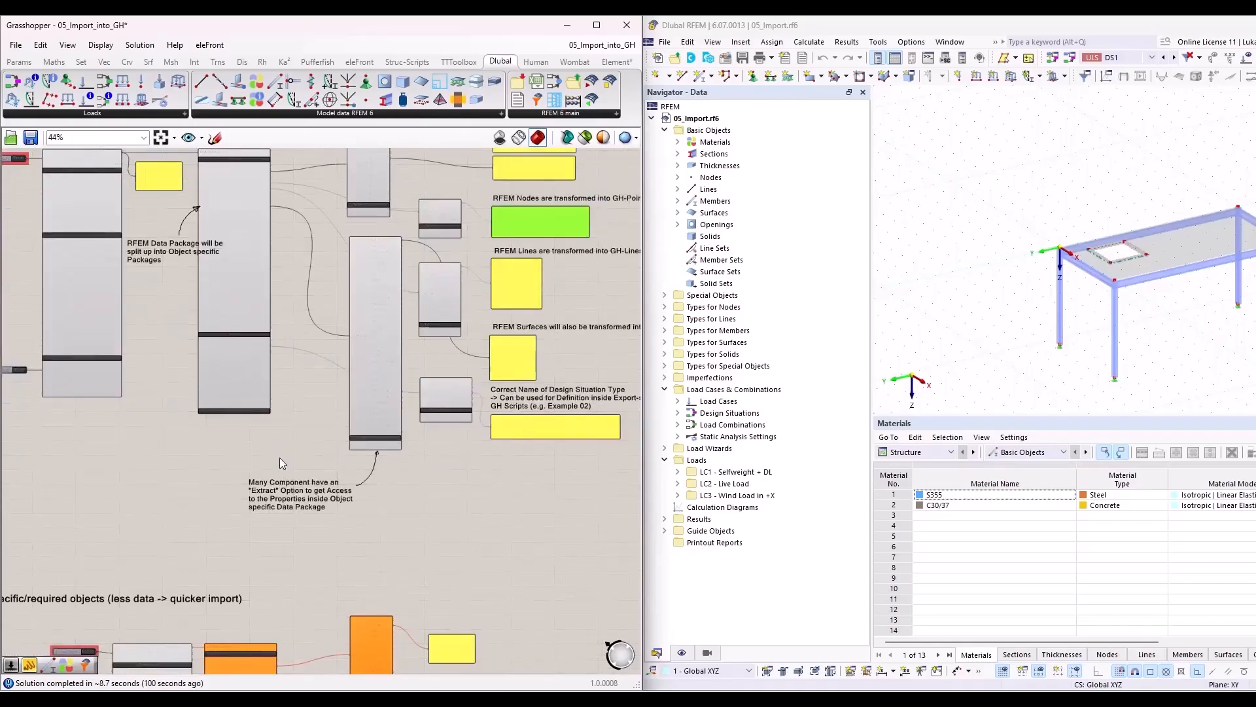
# Set the Boolean Toggle of the complete structure import to False
pyautogui.moveTo(283, 456); pyautogui.dragTo(458, 255, button='right')
pyautogui.scroll(-2, 435, 264)
pyautogui.moveTo(332, 233); pyautogui.dragTo(319, 485, button='right')
pyautogui.scroll(3, 215, 277)
pyautogui.scroll(2, 293, 318)
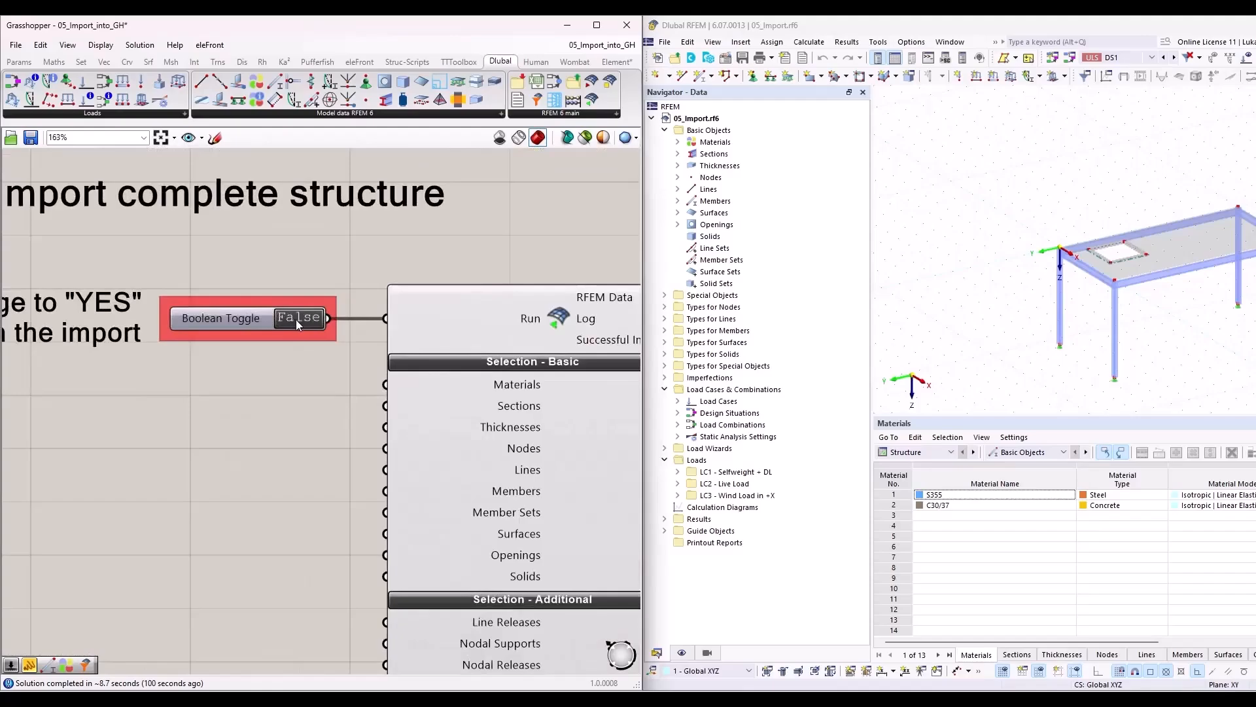
# Review the group for importing only specific objects and its notes on using the Boolean Toggle to choose them
pyautogui.scroll(-3, 238, 258)
pyautogui.scroll(-4, 237, 257)
pyautogui.scroll(5, 346, 313)
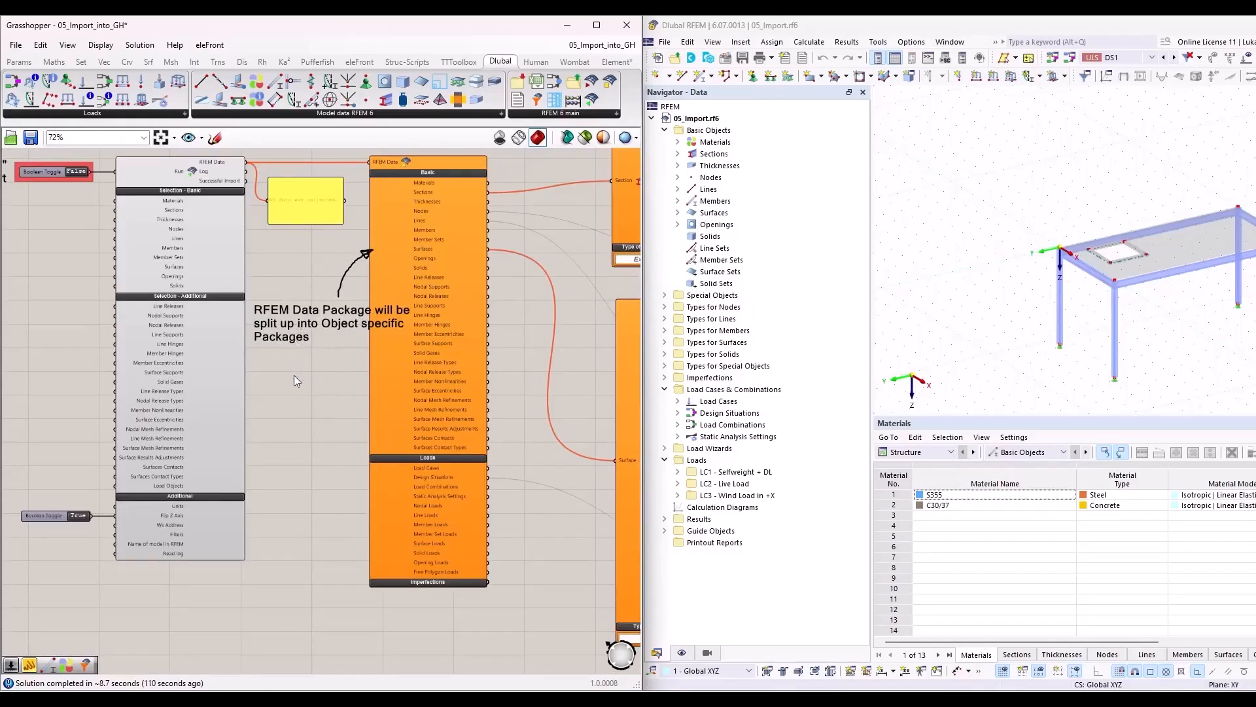
pyautogui.scroll(-4, 286, 358)
pyautogui.scroll(2, 336, 588)
pyautogui.moveTo(336, 589); pyautogui.dragTo(297, 215, button='right')
pyautogui.scroll(-1, 297, 215)
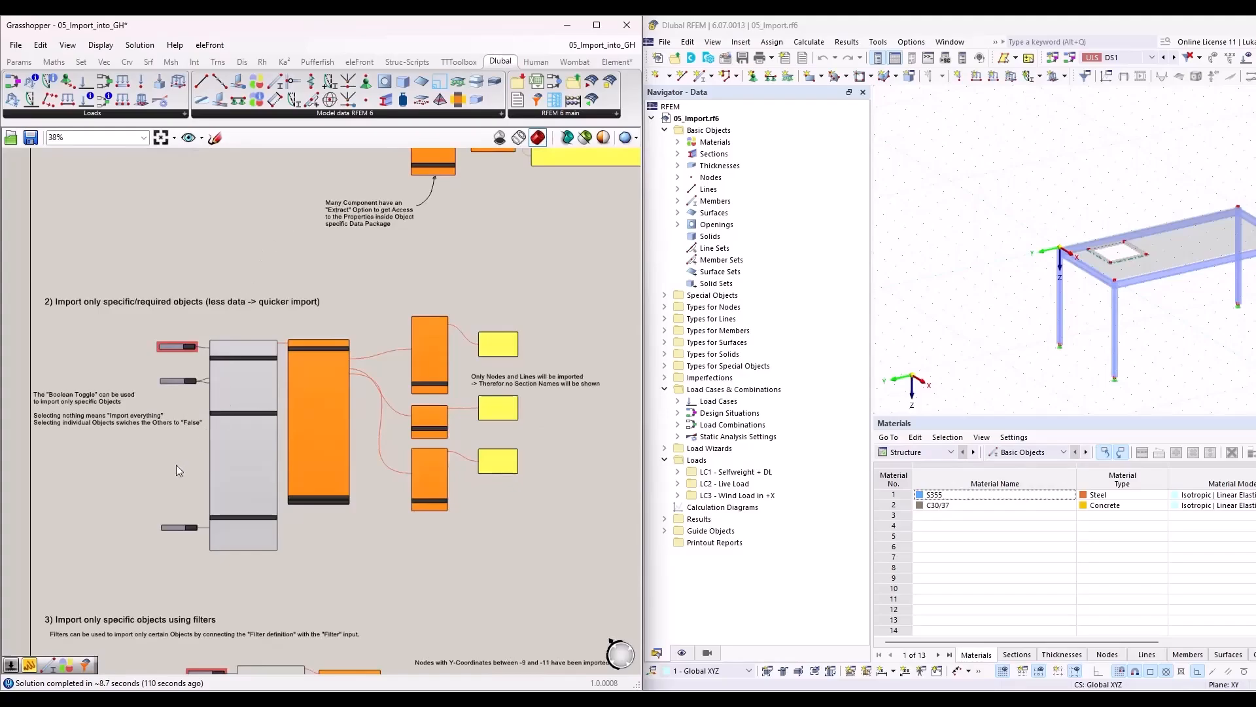
pyautogui.scroll(3, 113, 482)
pyautogui.moveTo(155, 472); pyautogui.dragTo(252, 516, button='right')
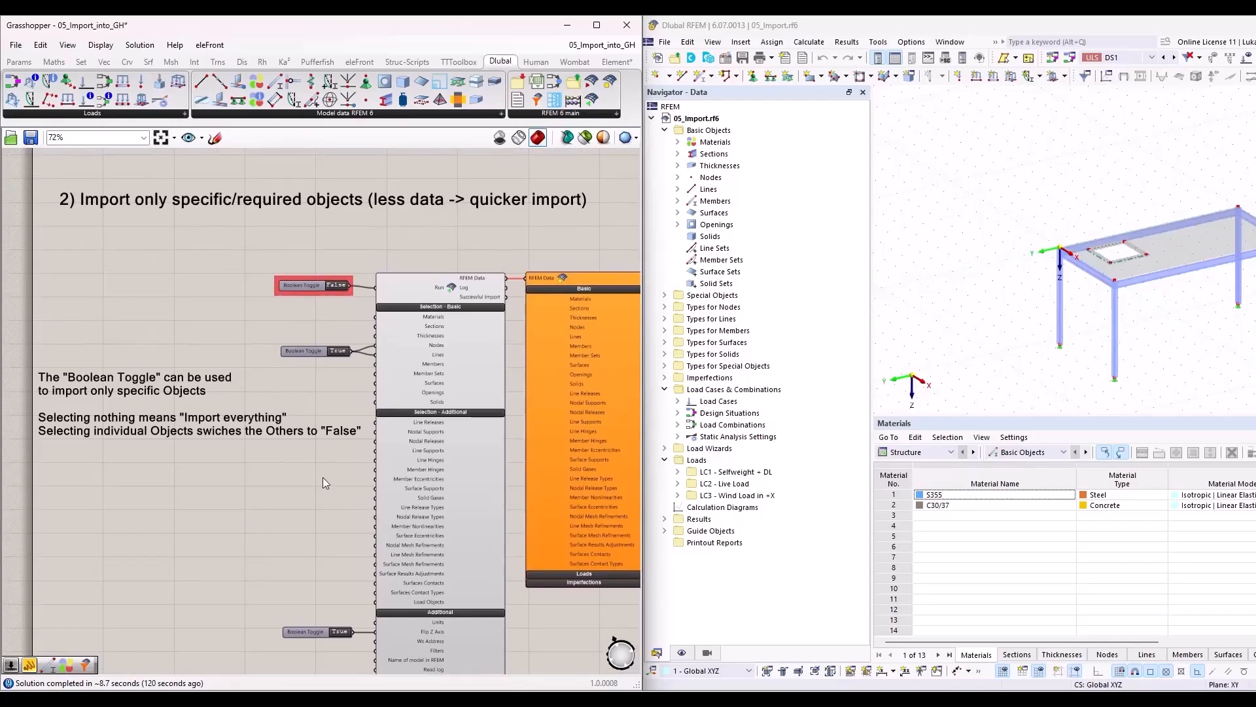
pyautogui.scroll(2, 324, 399)
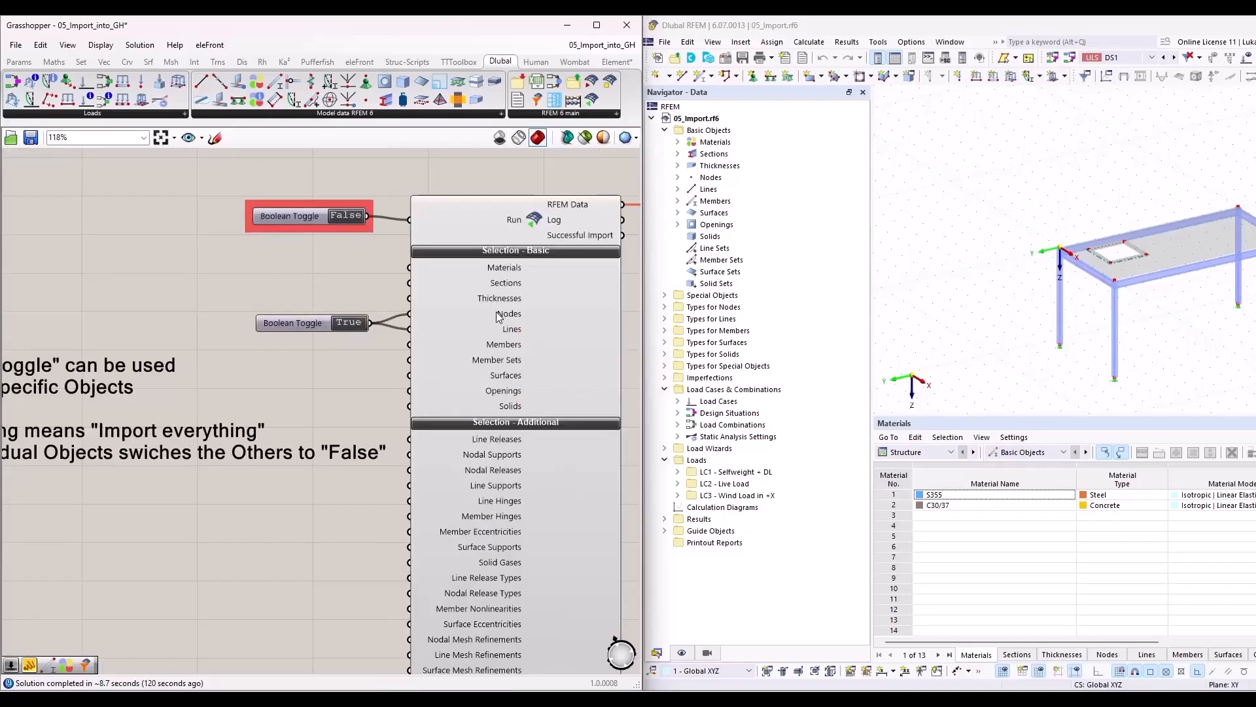
# Examine the toggle wired to the Nodes and Lines inputs, moving it aside to reveal both wires and returning it beside the import component
pyautogui.moveTo(499, 317)
pyautogui.scroll(-2, 195, 299)
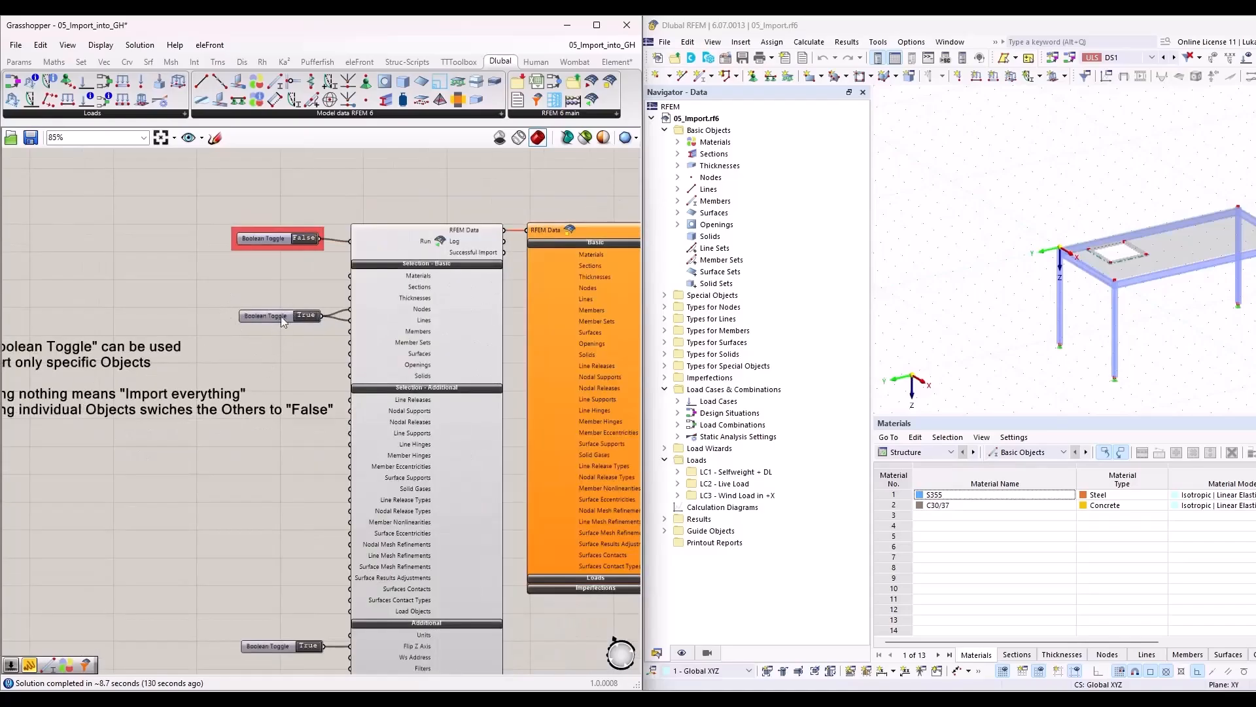
pyautogui.scroll(2, 335, 349)
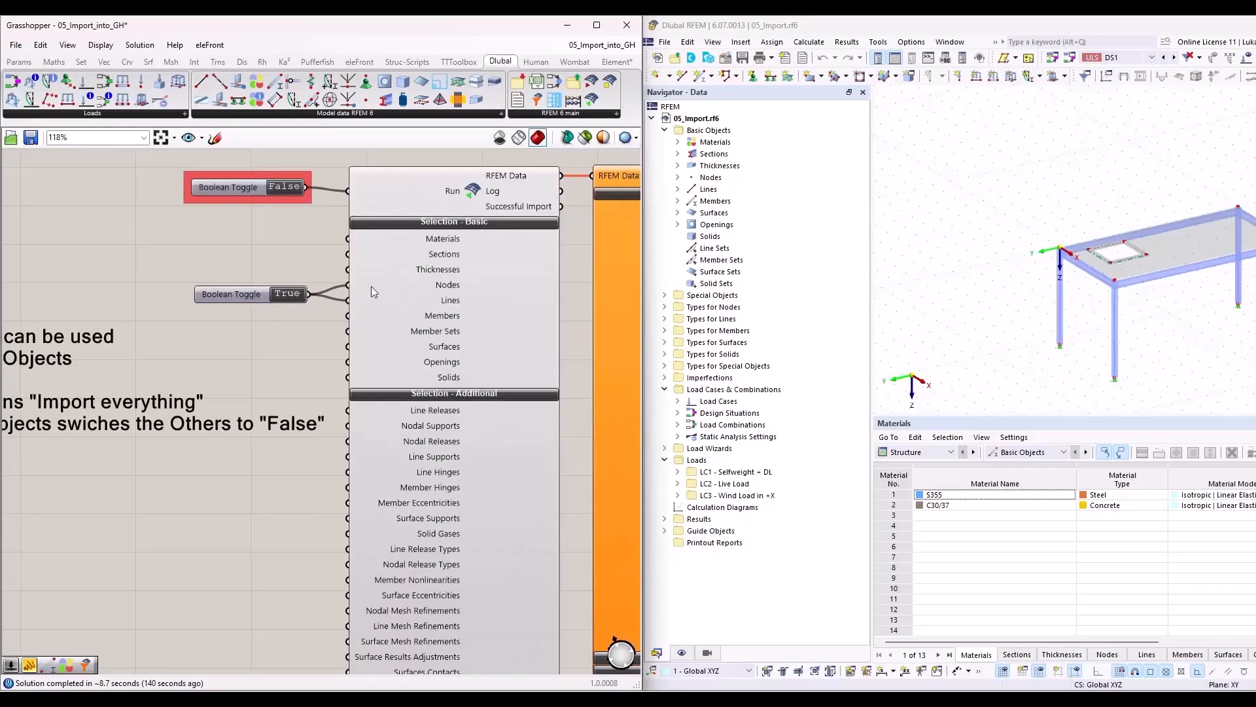
pyautogui.moveTo(367, 288)
pyautogui.moveTo(242, 294); pyautogui.dragTo(87, 276)
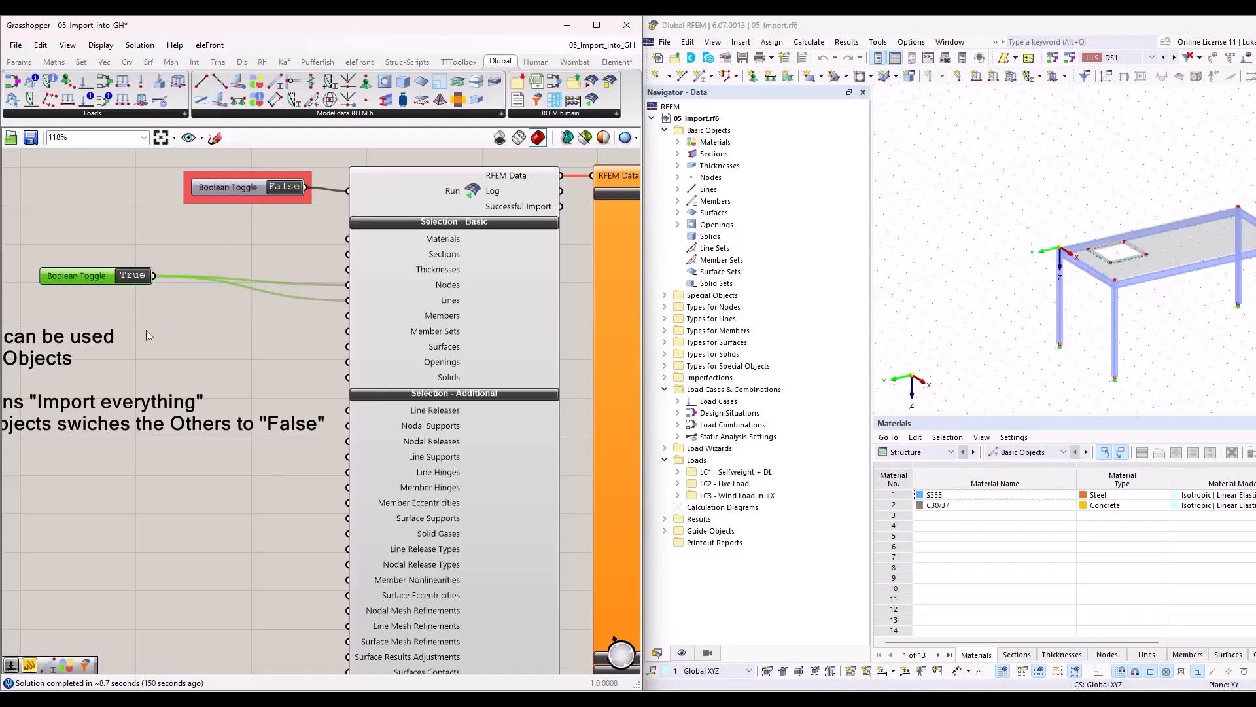
pyautogui.moveTo(92, 277); pyautogui.dragTo(214, 285)
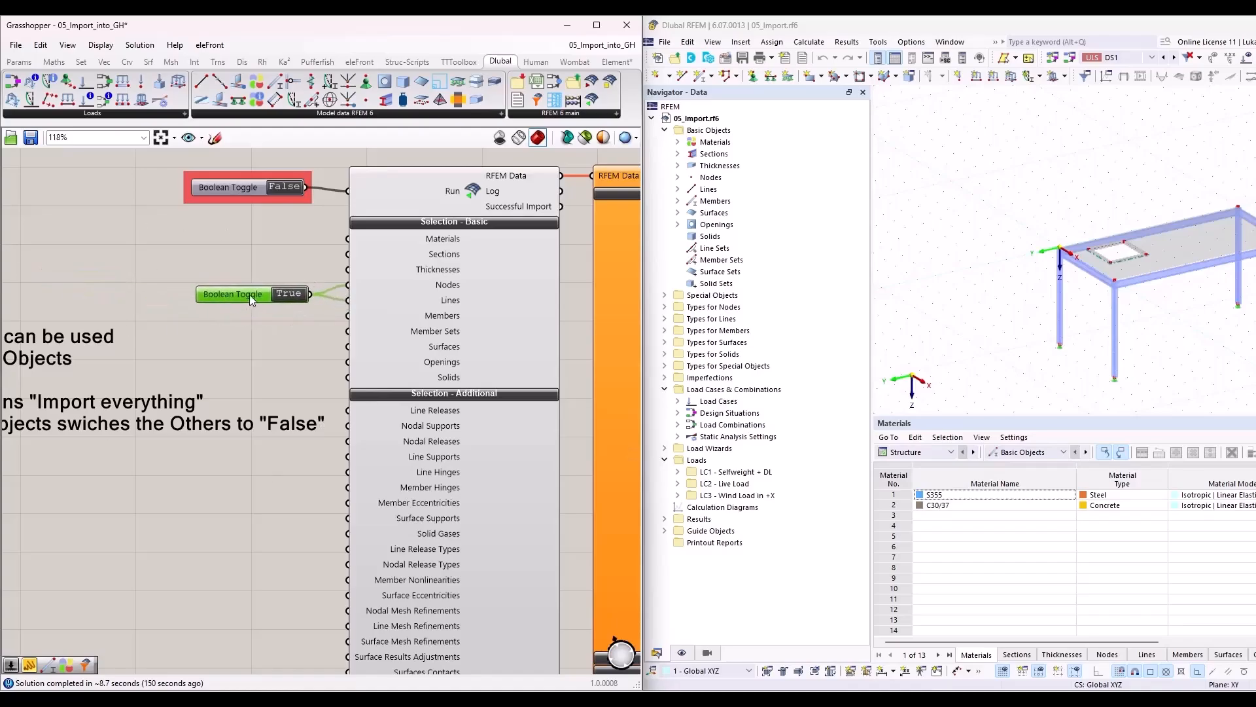
# Run the import of only nodes and lines by setting its run toggle to True, and bring up the extract components
pyautogui.scroll(-5, 213, 285)
pyautogui.scroll(4, 482, 319)
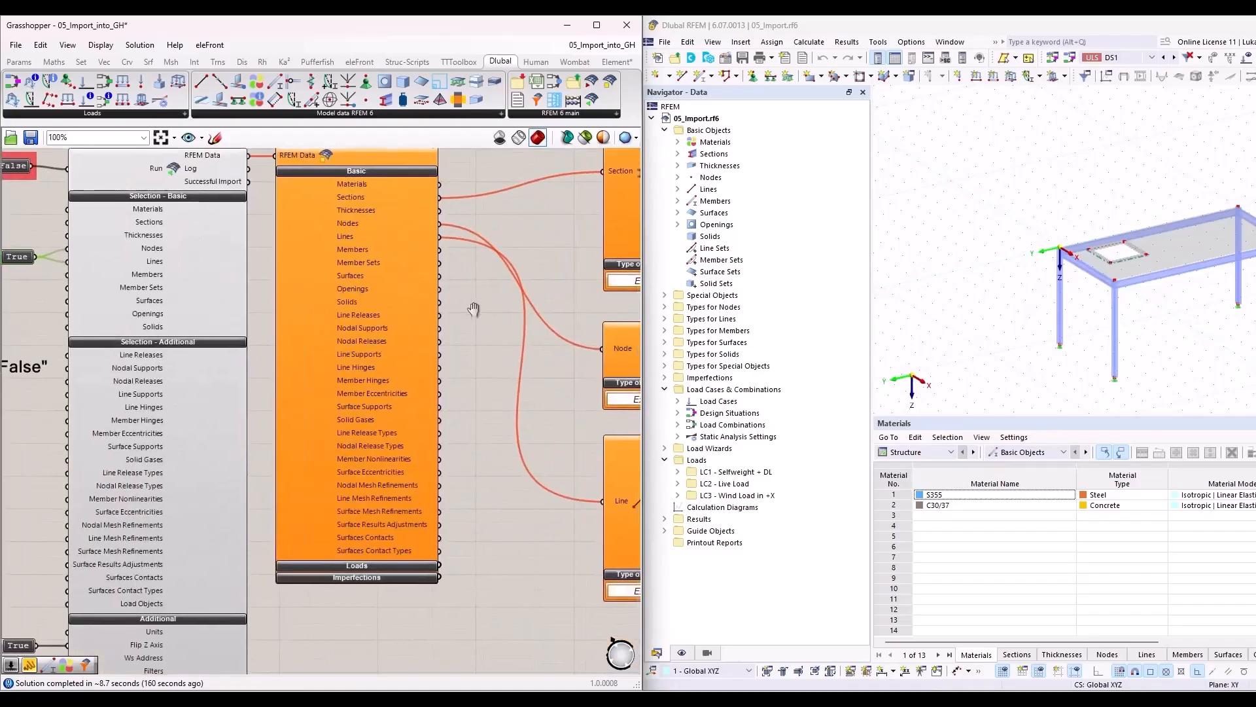
pyautogui.scroll(-1, 394, 336)
pyautogui.moveTo(51, 195); pyautogui.dragTo(242, 225, button='right')
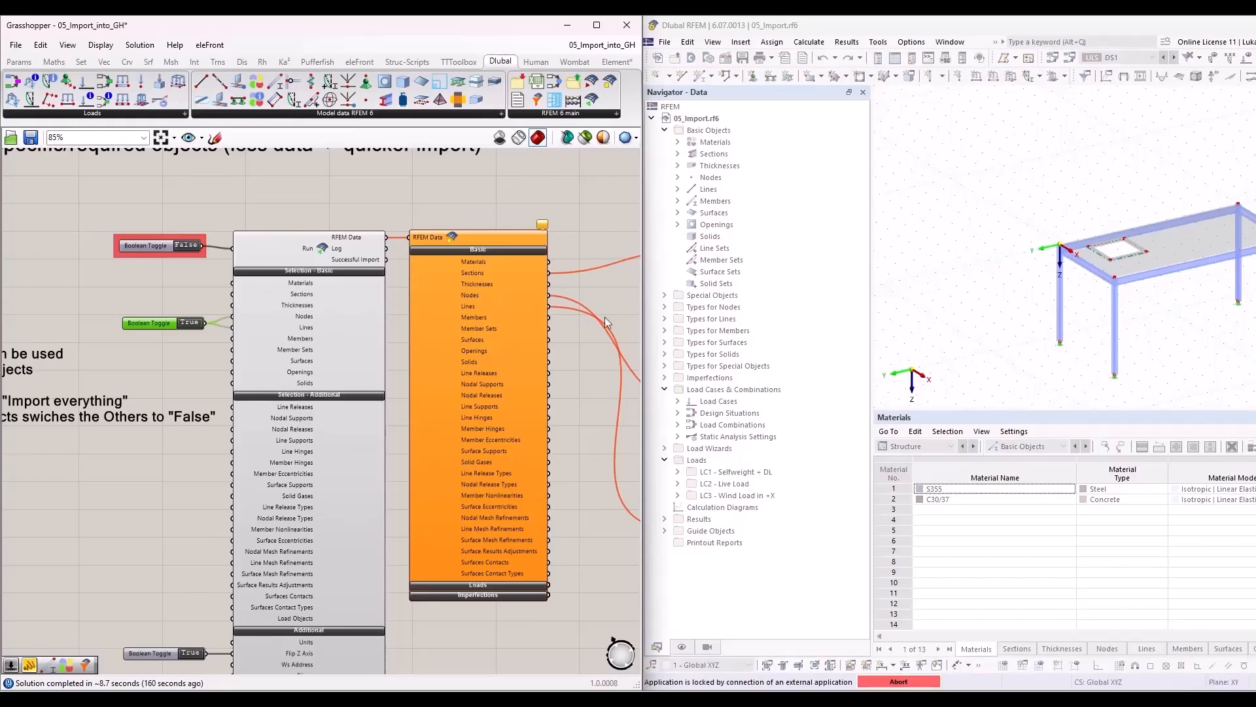
pyautogui.moveTo(616, 310); pyautogui.dragTo(164, 315, button='right')
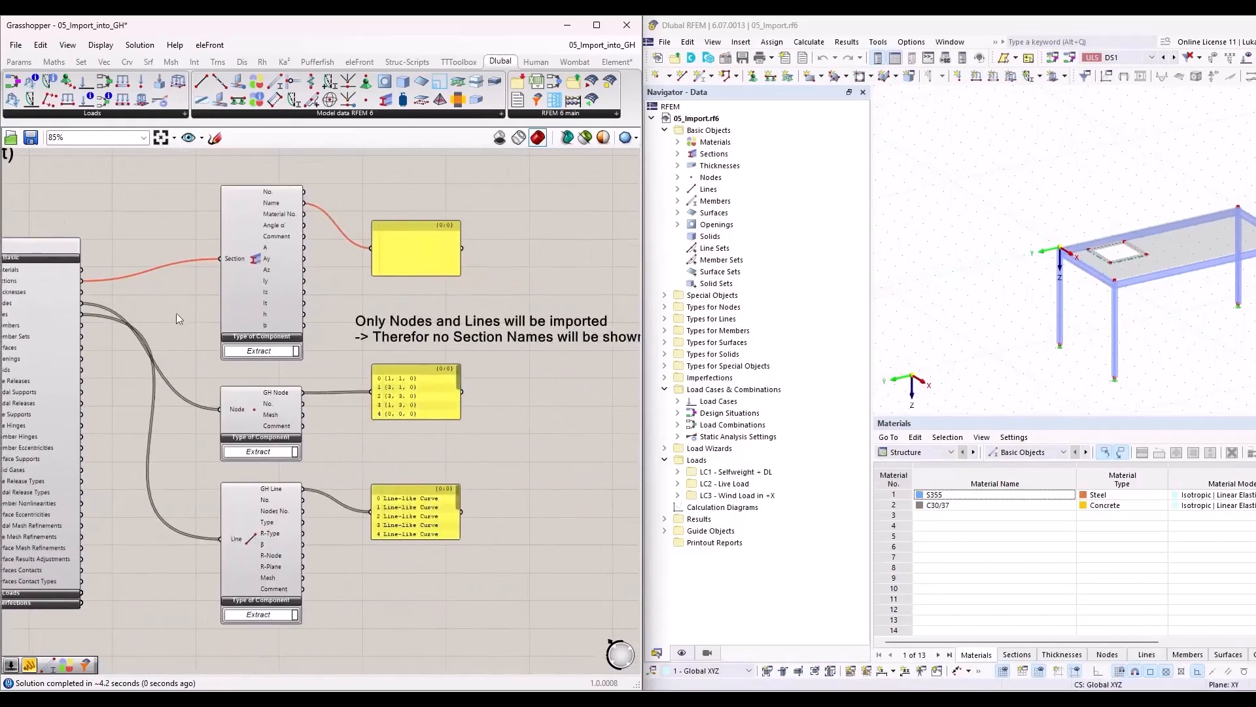
# Inspect the Node, Line and Section panels of the partial import, moving the Grasshopper window aside briefly to view the Rhino geometry
pyautogui.scroll(2, 337, 397)
pyautogui.click(221, 420)
pyautogui.click(423, 402)
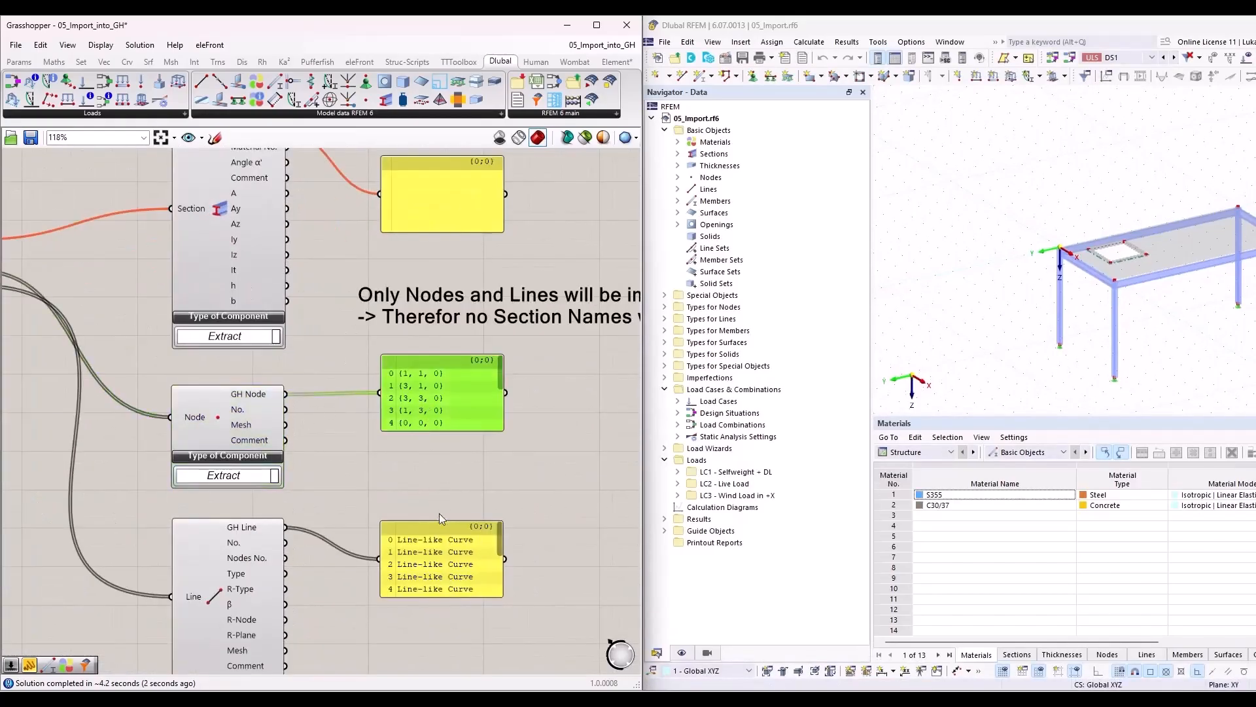
pyautogui.click(438, 538)
pyautogui.moveTo(412, 27); pyautogui.dragTo(3, 229)
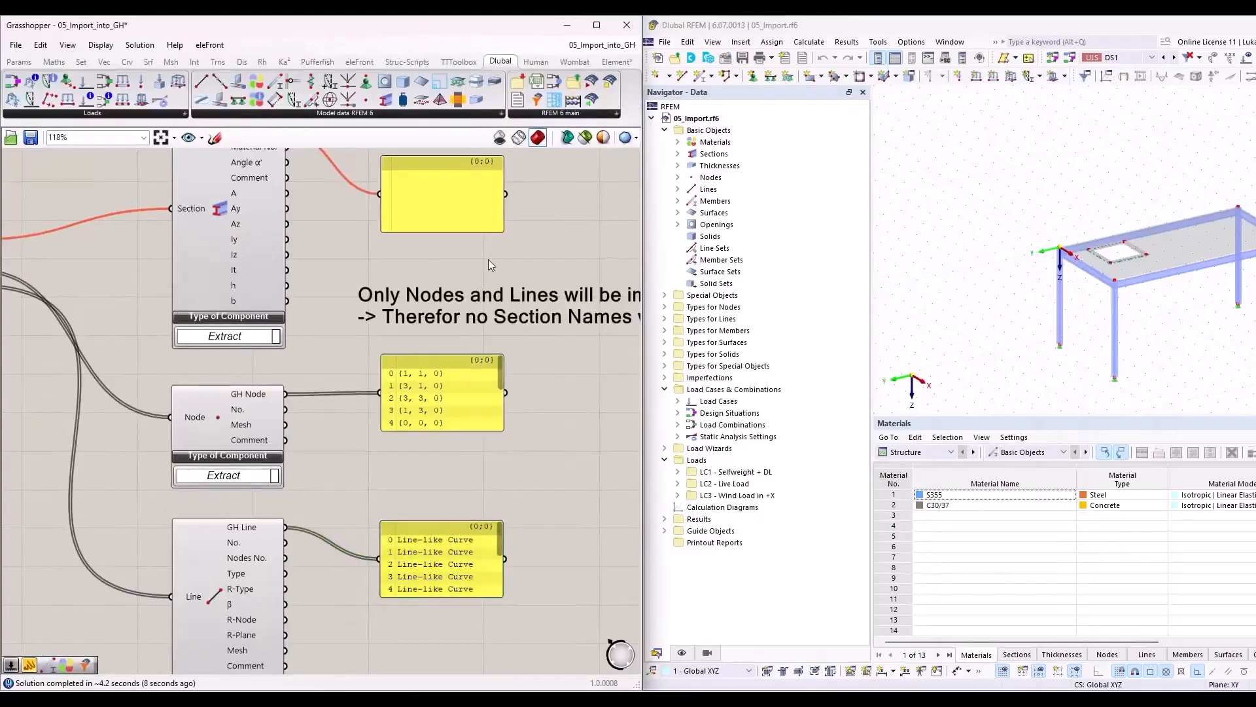
pyautogui.moveTo(256, 226); pyautogui.dragTo(323, 297, button='right')
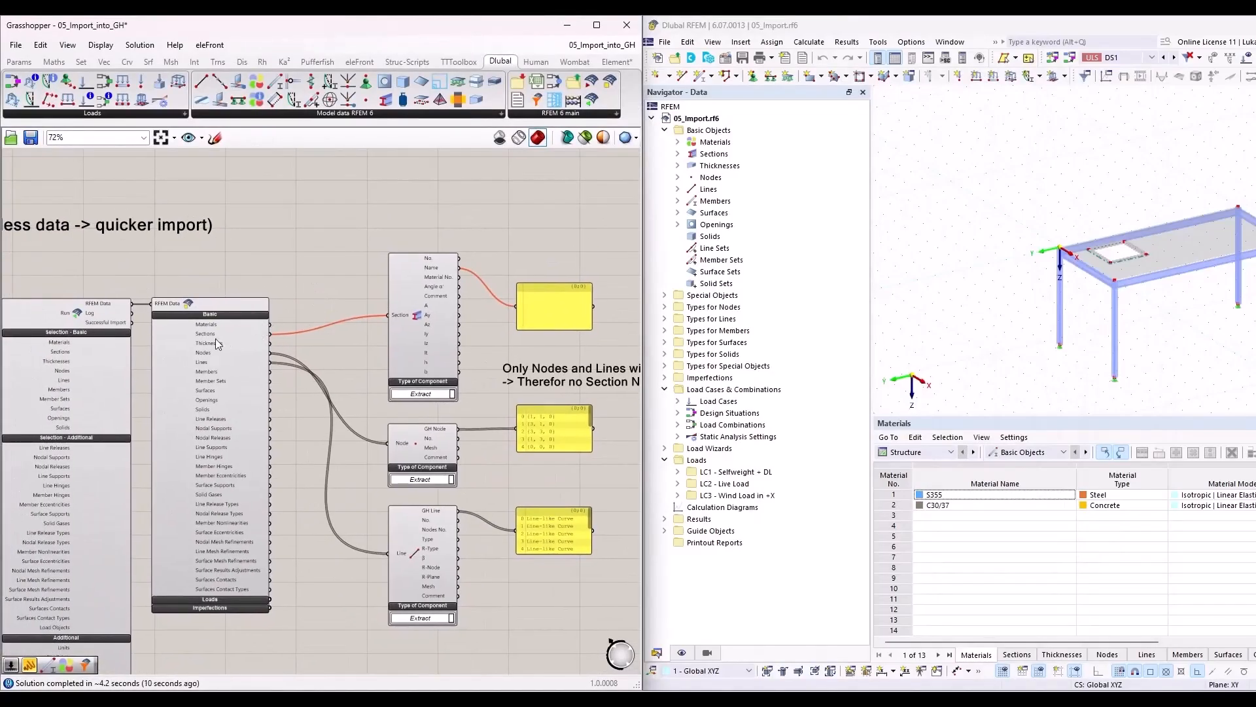
pyautogui.scroll(5, 563, 307)
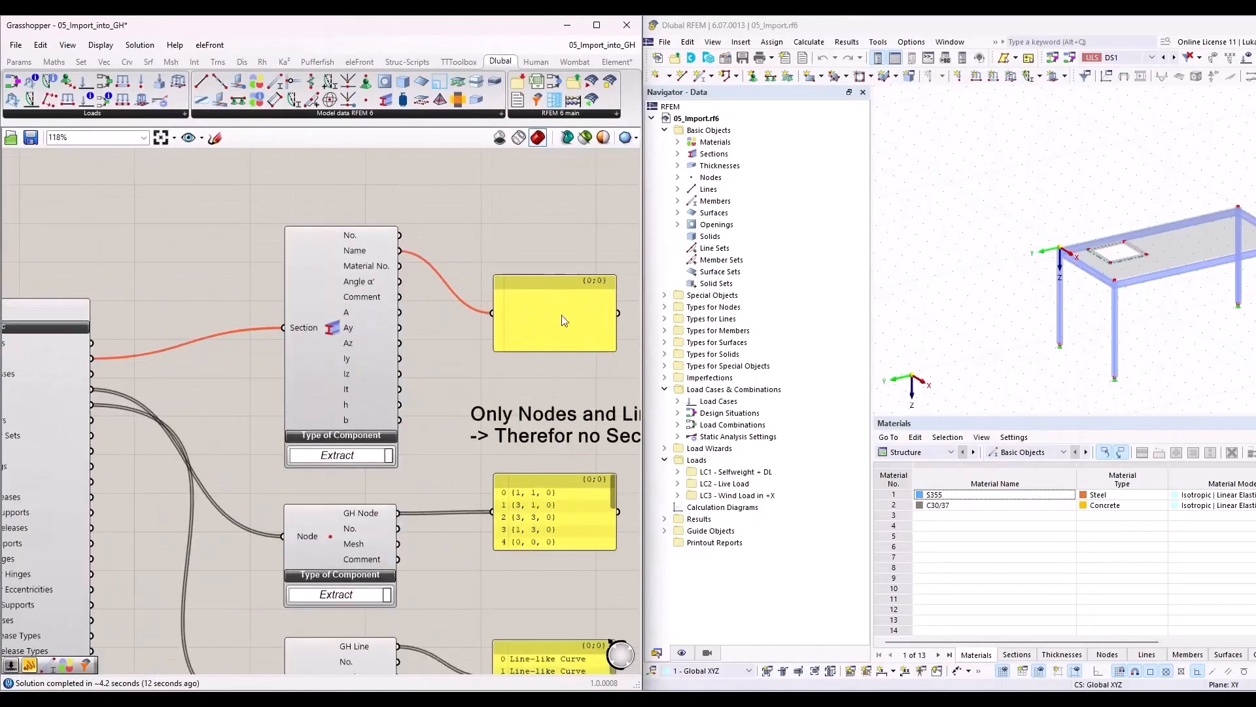
# Set the run toggle of the nodes-and-lines import back to False
pyautogui.scroll(-8, 398, 249)
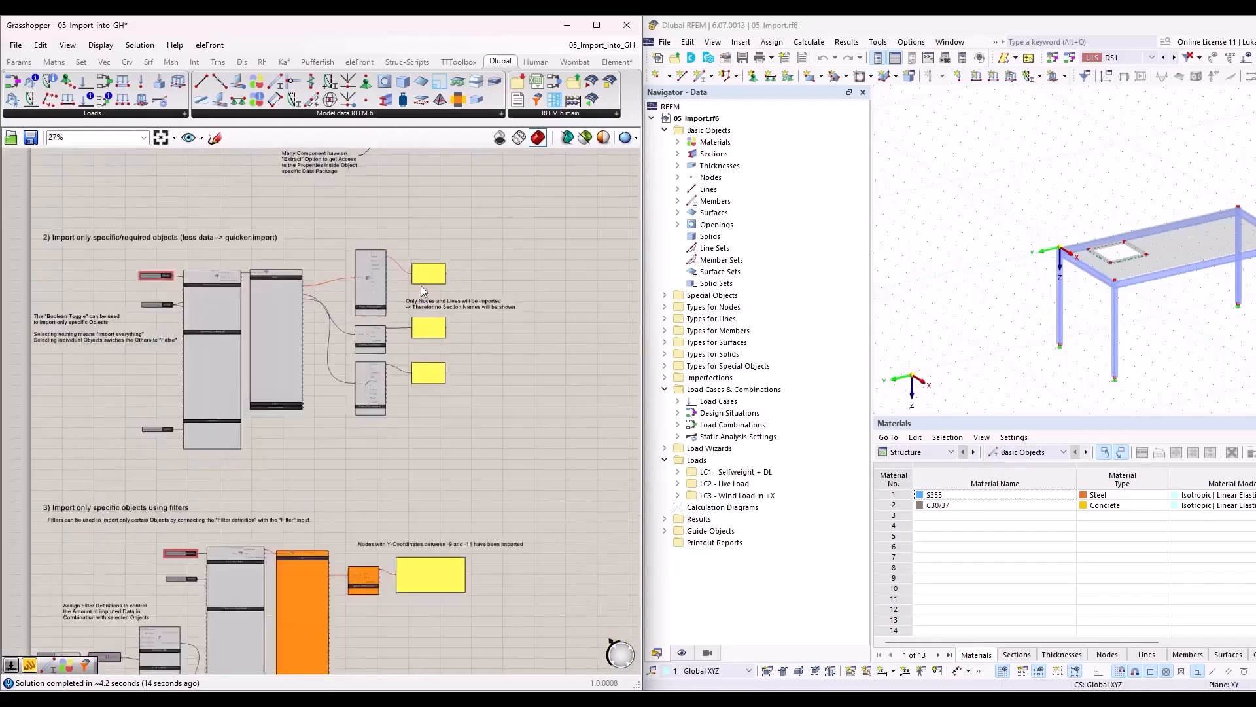
pyautogui.scroll(4, 222, 272)
pyautogui.scroll(3, 233, 250)
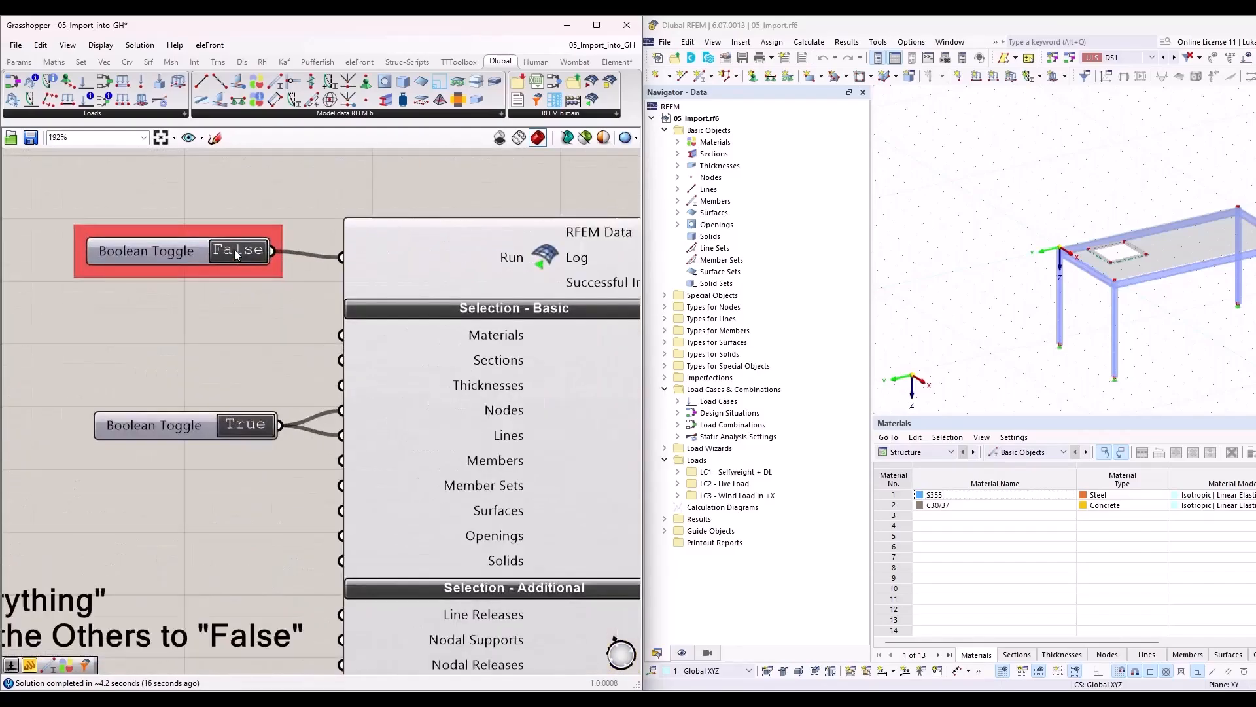
# Review the group for importing specific objects using filters, including how the Filter Definition output connects to the Filters input
pyautogui.scroll(-8, 262, 222)
pyautogui.scroll(4, 262, 494)
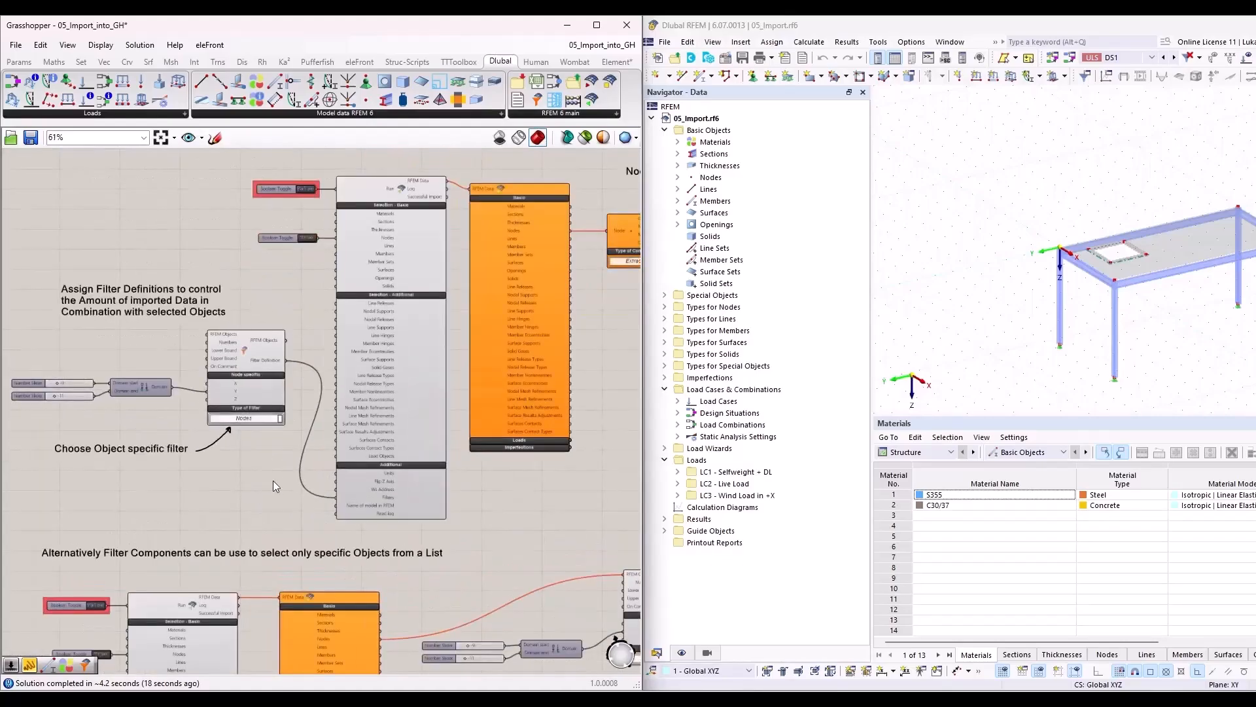
pyautogui.moveTo(241, 324); pyautogui.dragTo(266, 367, button='right')
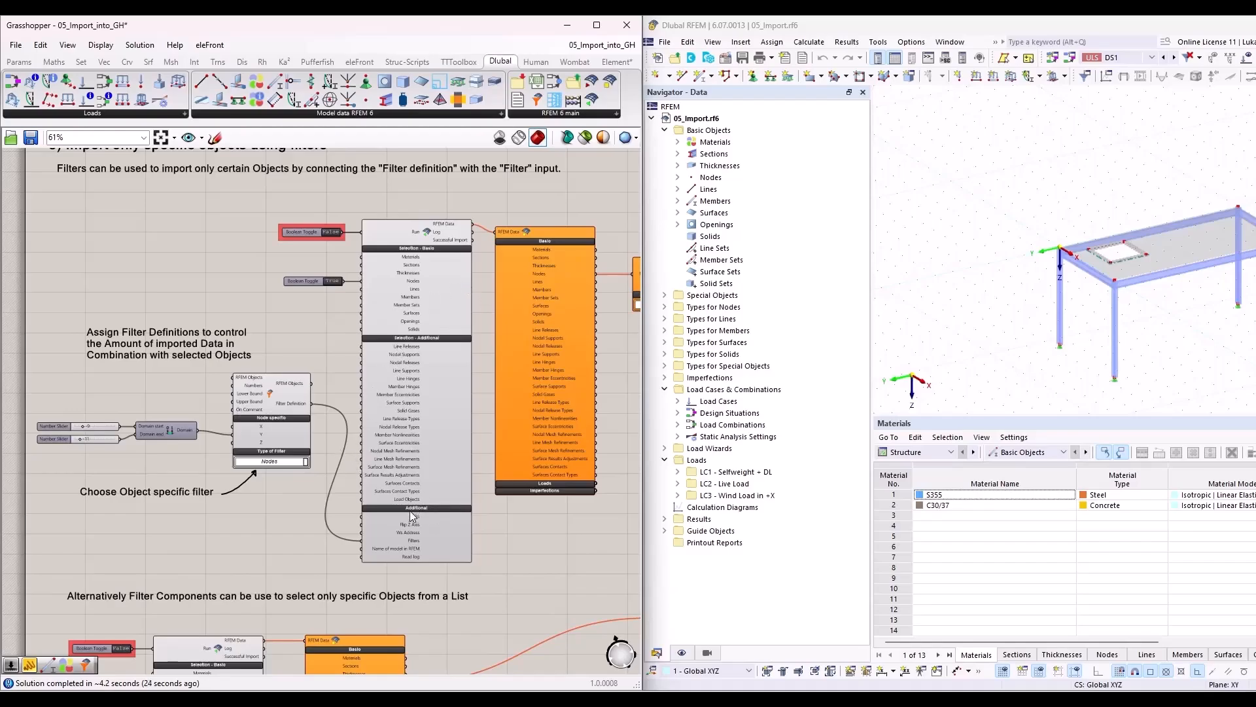
pyautogui.scroll(-3, 413, 454)
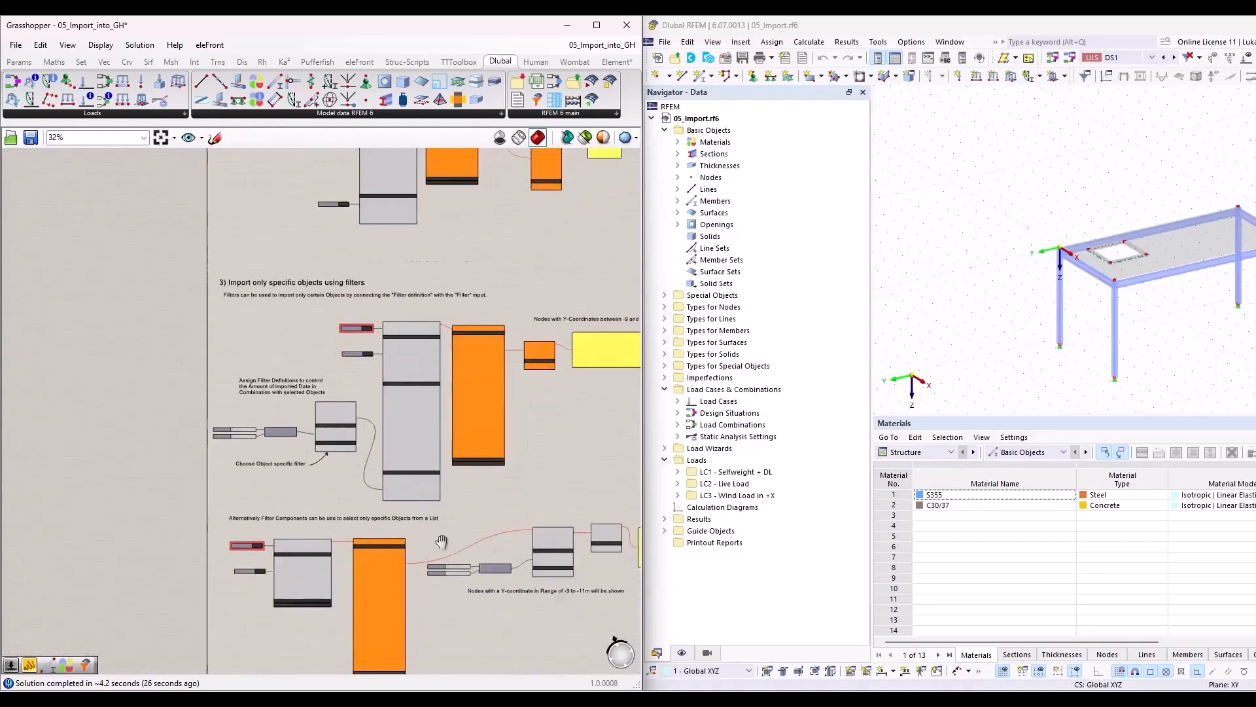
pyautogui.scroll(4, 310, 455)
pyautogui.scroll(1, 311, 455)
# Examine the object-specific filter component and the toggle that restricts the filtered import to Nodes
pyautogui.moveTo(283, 381); pyautogui.dragTo(341, 524, button='right')
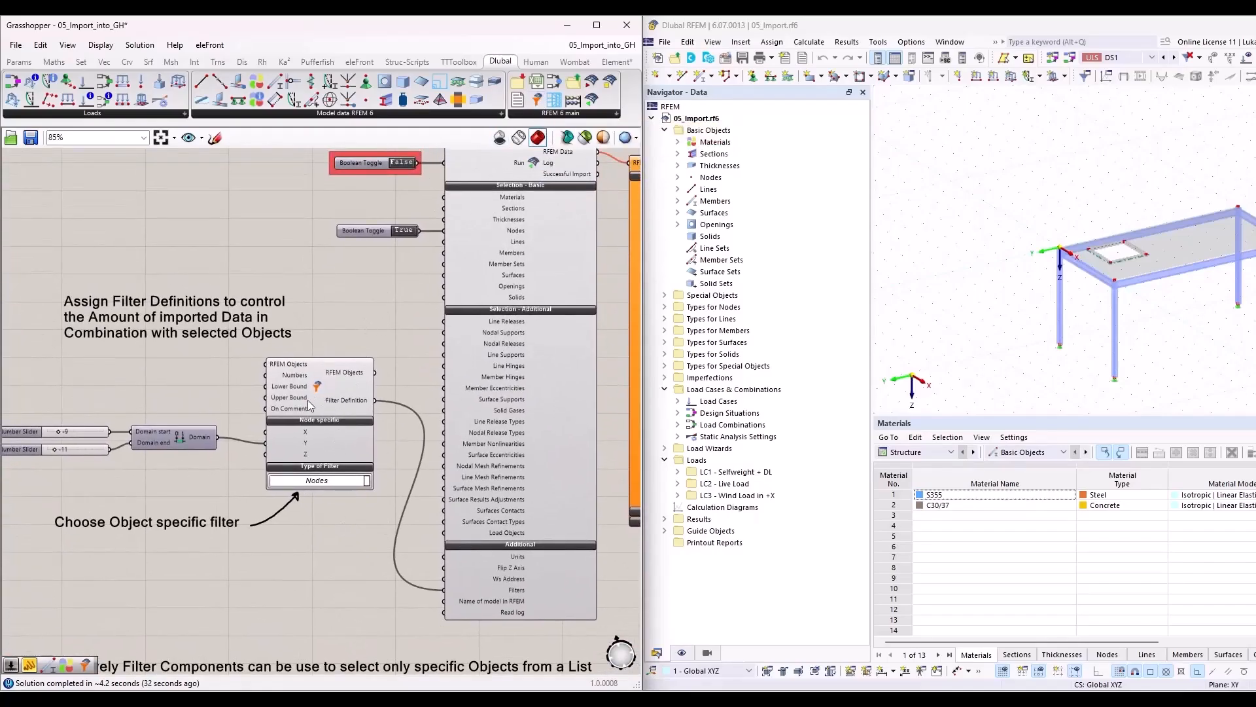
pyautogui.moveTo(349, 325); pyautogui.dragTo(409, 370, button='right')
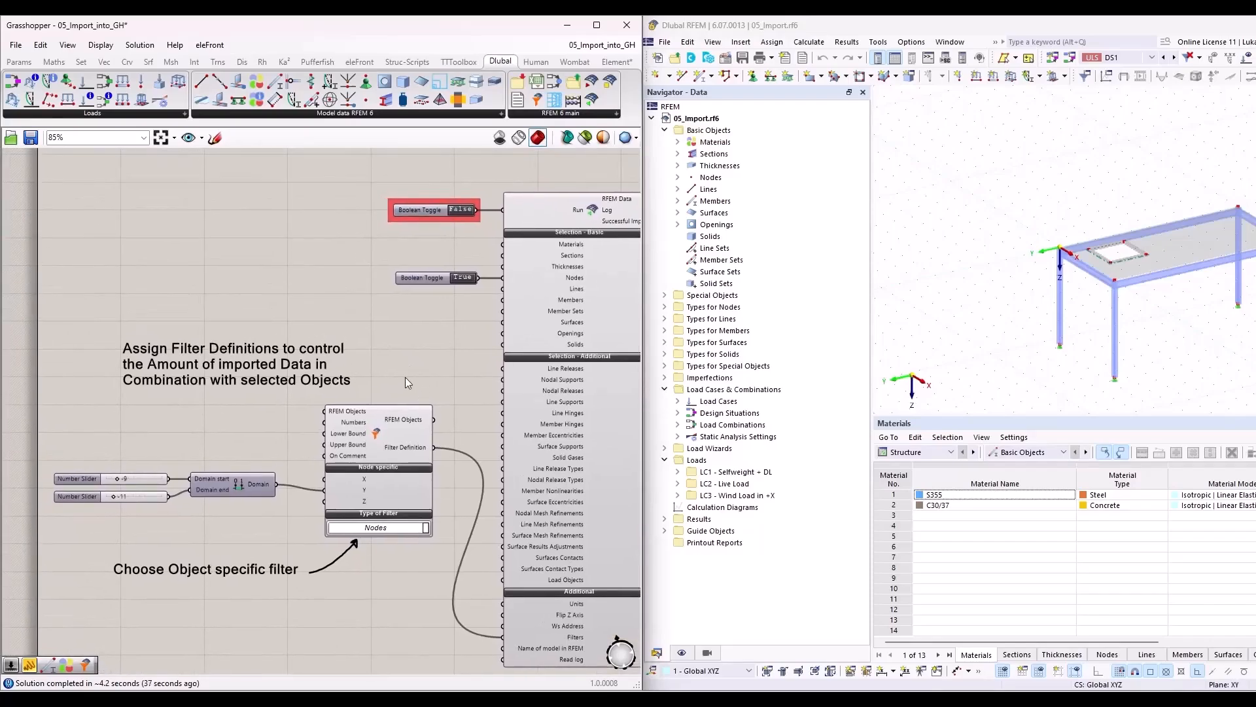
pyautogui.scroll(5, 569, 275)
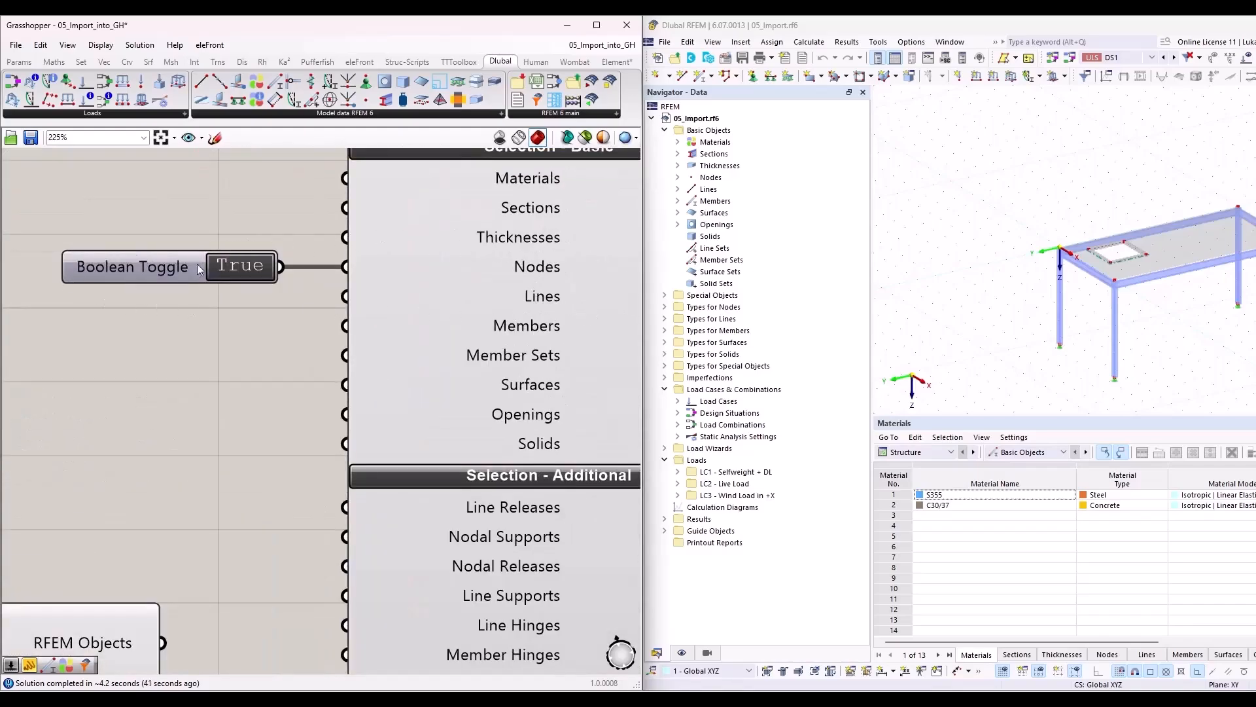
pyautogui.scroll(-5, 379, 299)
pyautogui.moveTo(274, 587); pyautogui.dragTo(286, 471, button='right')
pyautogui.scroll(-2, 949, 346)
# Switch to RFEM and window-select the two legs and their nodes at the end of the table farthest from the origin
pyautogui.moveTo(1148, 330); pyautogui.dragTo(1007, 303, button='middle')
pyautogui.moveTo(1047, 229); pyautogui.dragTo(1121, 383)
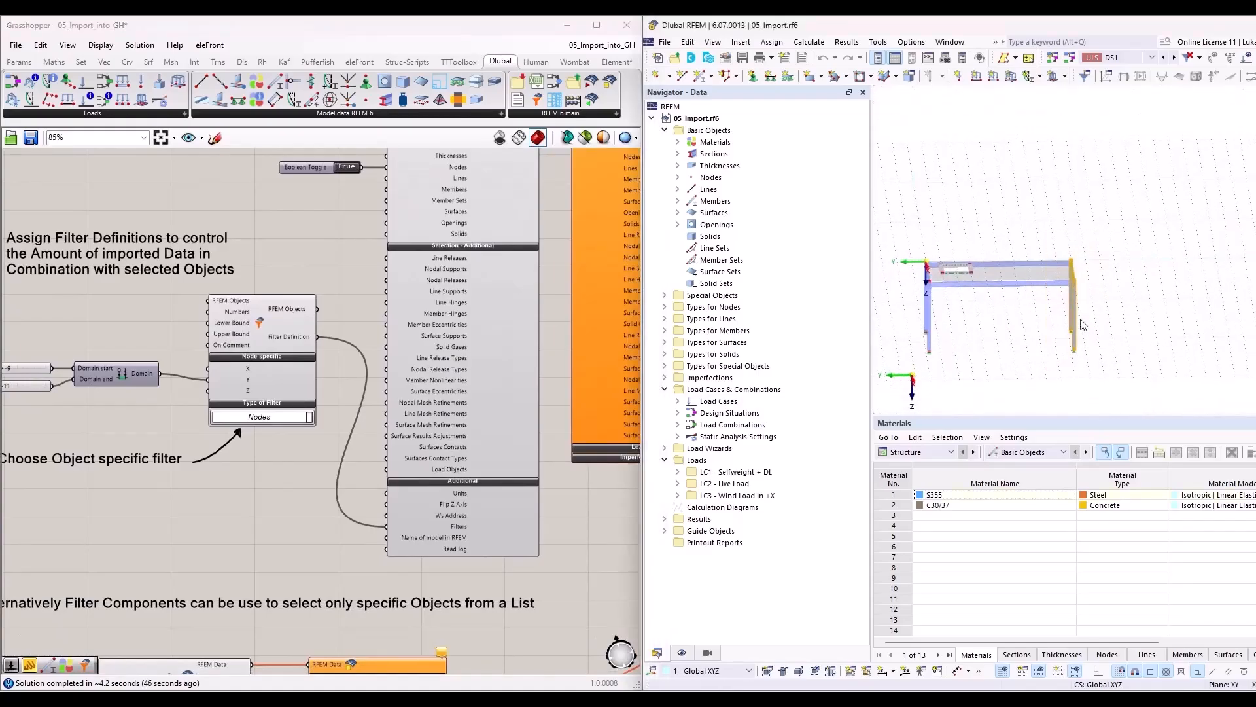
pyautogui.keyDown('ctrl'); pyautogui.moveTo(986, 385); pyautogui.dragTo(1020, 330, button='middle'); pyautogui.keyUp('ctrl')
pyautogui.moveTo(1045, 229); pyautogui.dragTo(1129, 355)
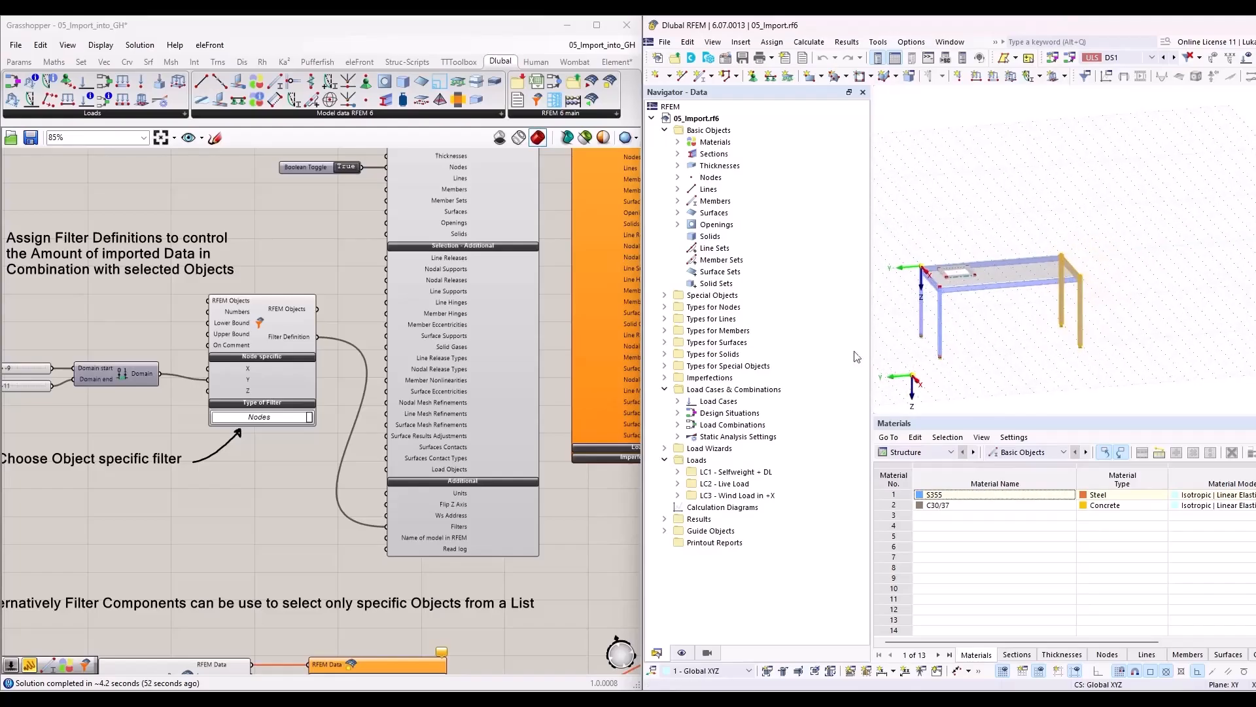
# Back in Grasshopper, check the Type of Filter options, keep Nodes, and examine the Number Sliders and Domain feeding the Y input
pyautogui.click(220, 472)
pyautogui.moveTo(145, 406); pyautogui.dragTo(251, 388, button='right')
pyautogui.scroll(3, 344, 347)
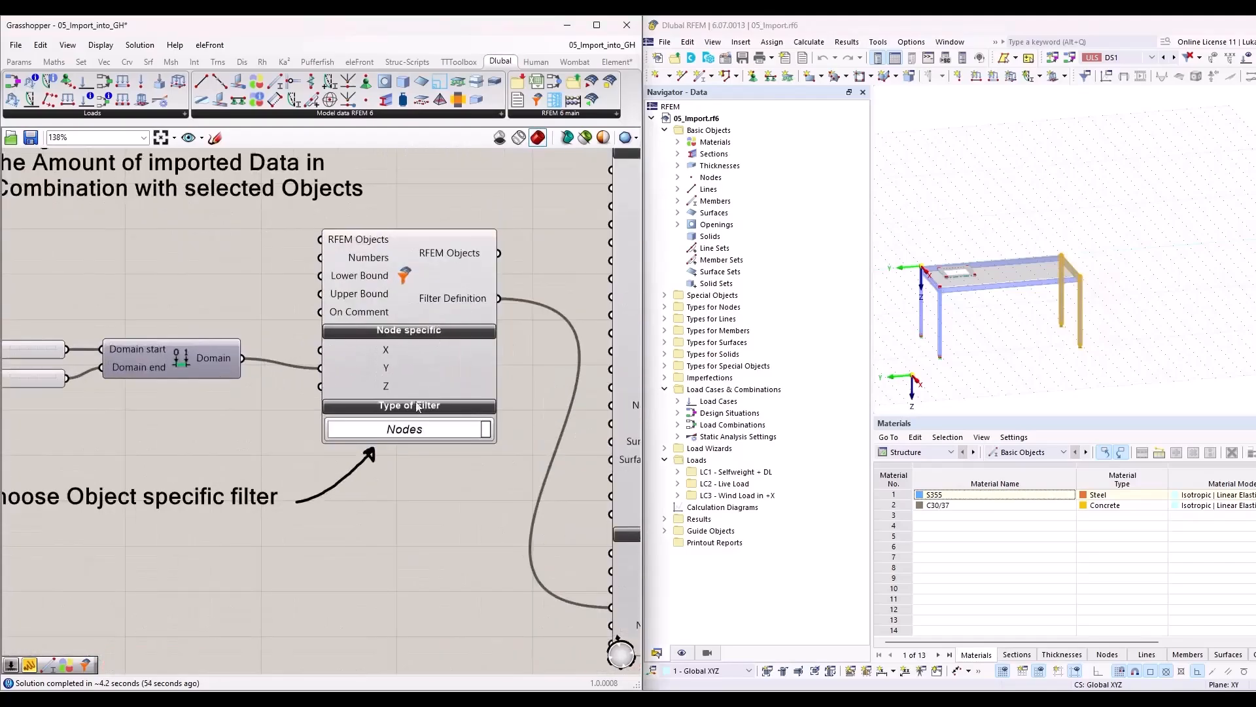
pyautogui.click(484, 430)
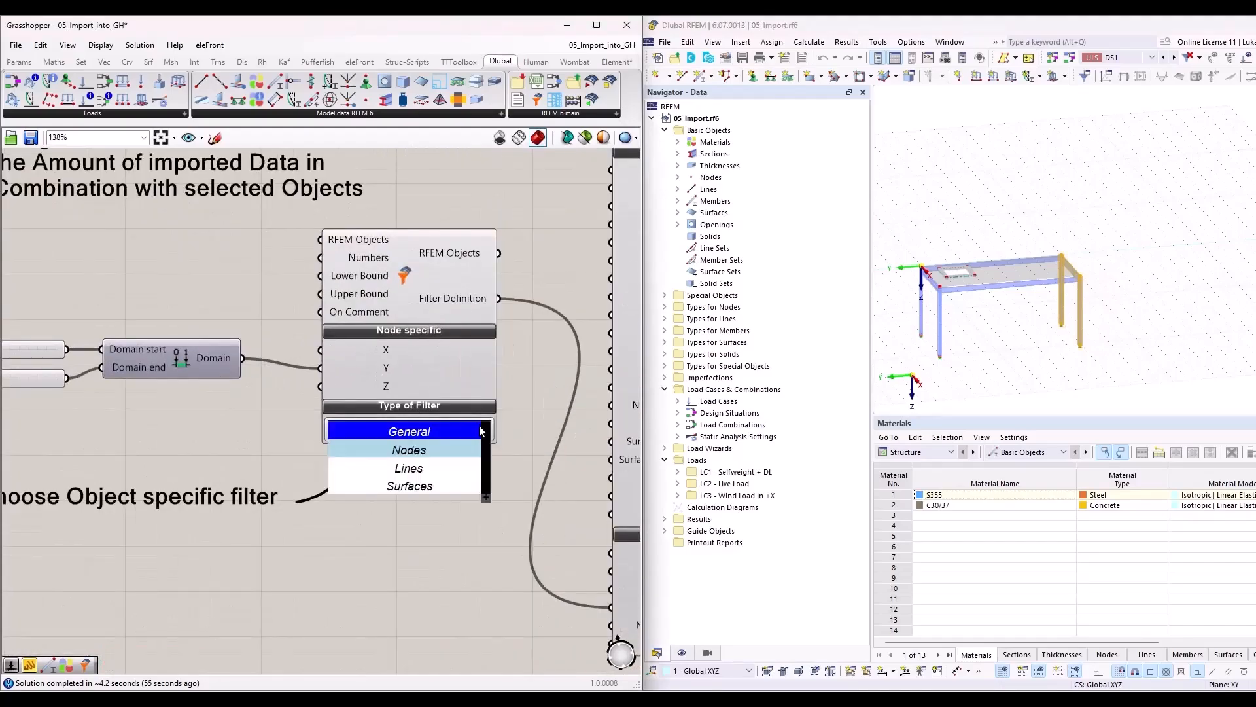
pyautogui.click(458, 450)
pyautogui.moveTo(159, 422); pyautogui.dragTo(286, 412, button='right')
pyautogui.scroll(-2, 317, 399)
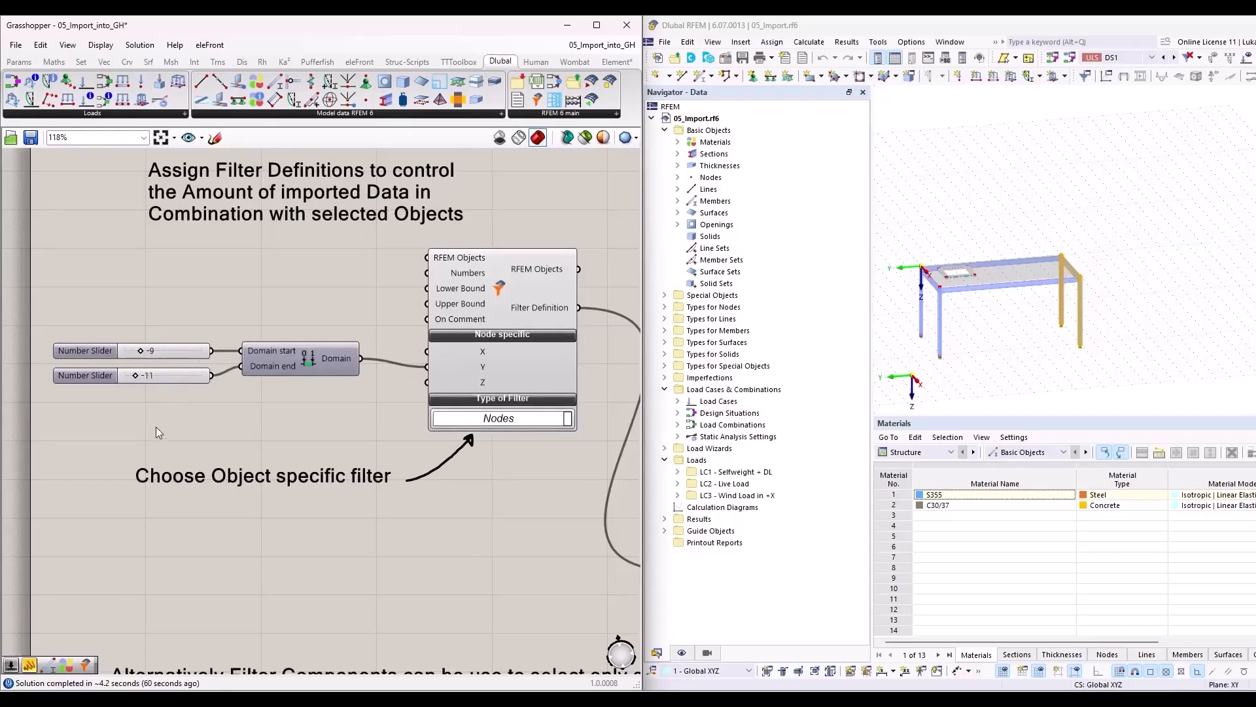
# Run the filtered node import by setting its run toggle to True, and inspect the panel of extracted nodes
pyautogui.scroll(-5, 147, 414)
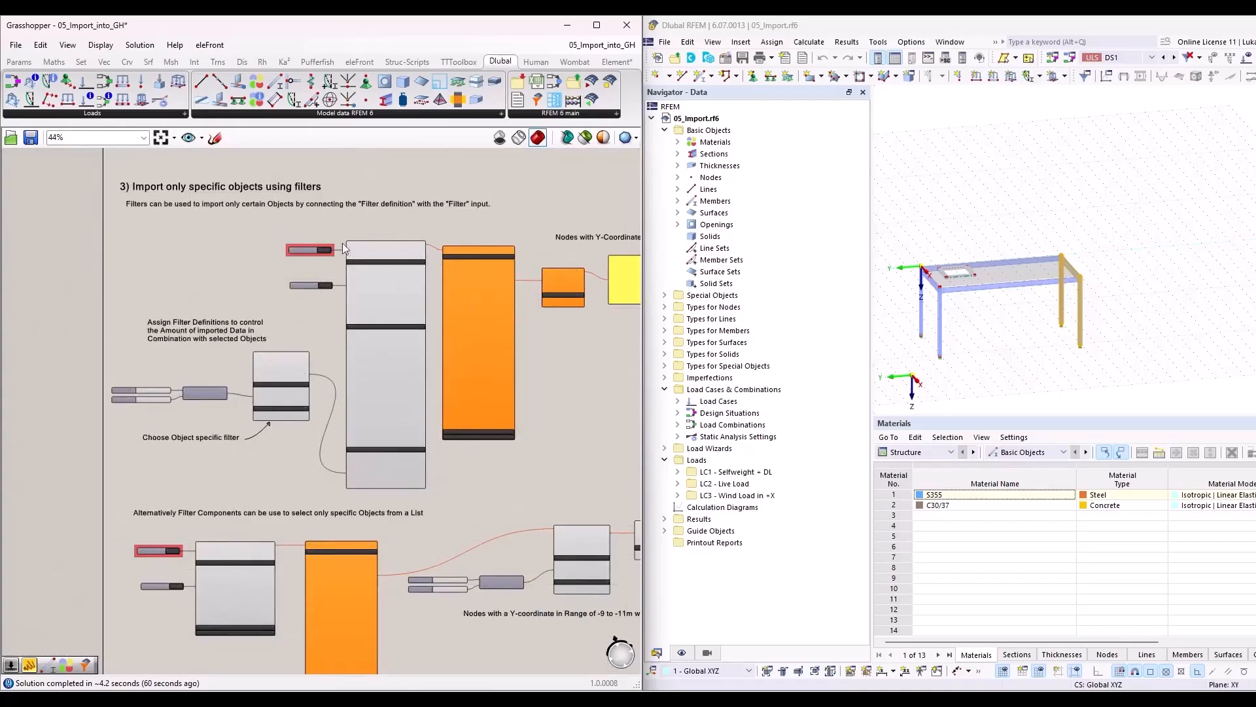
pyautogui.scroll(5, 343, 247)
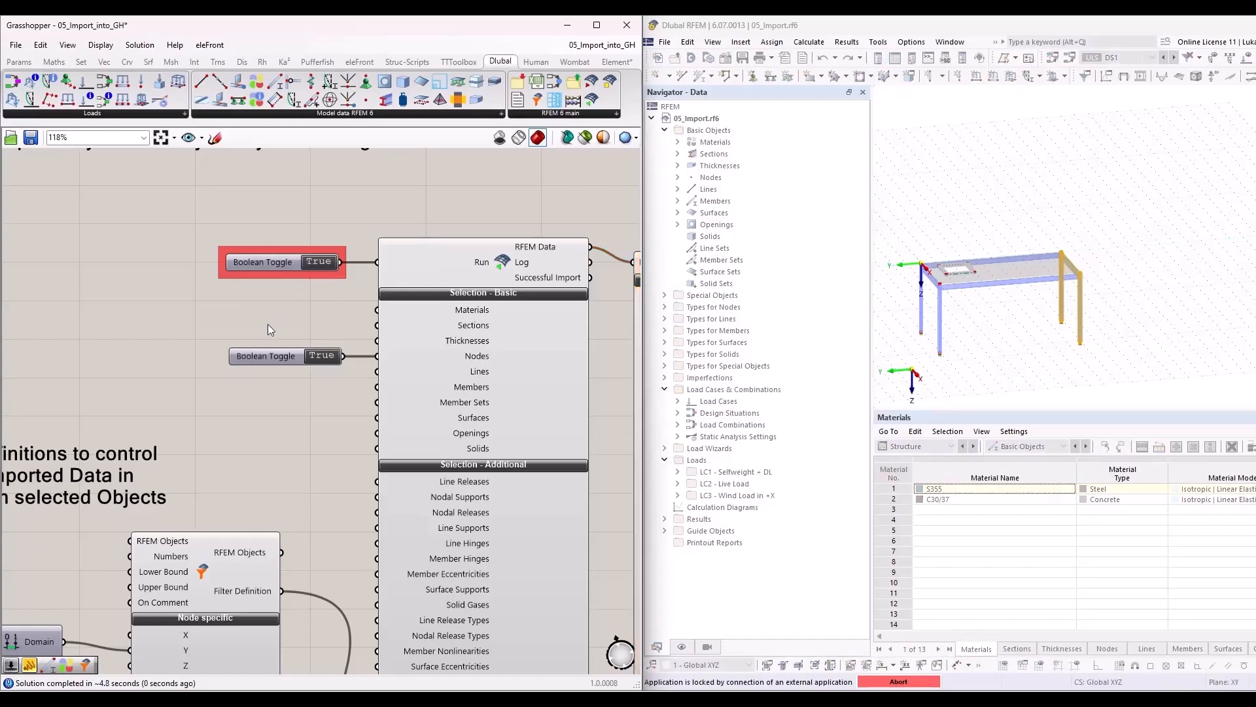
pyautogui.scroll(-6, 268, 324)
pyautogui.scroll(6, 534, 304)
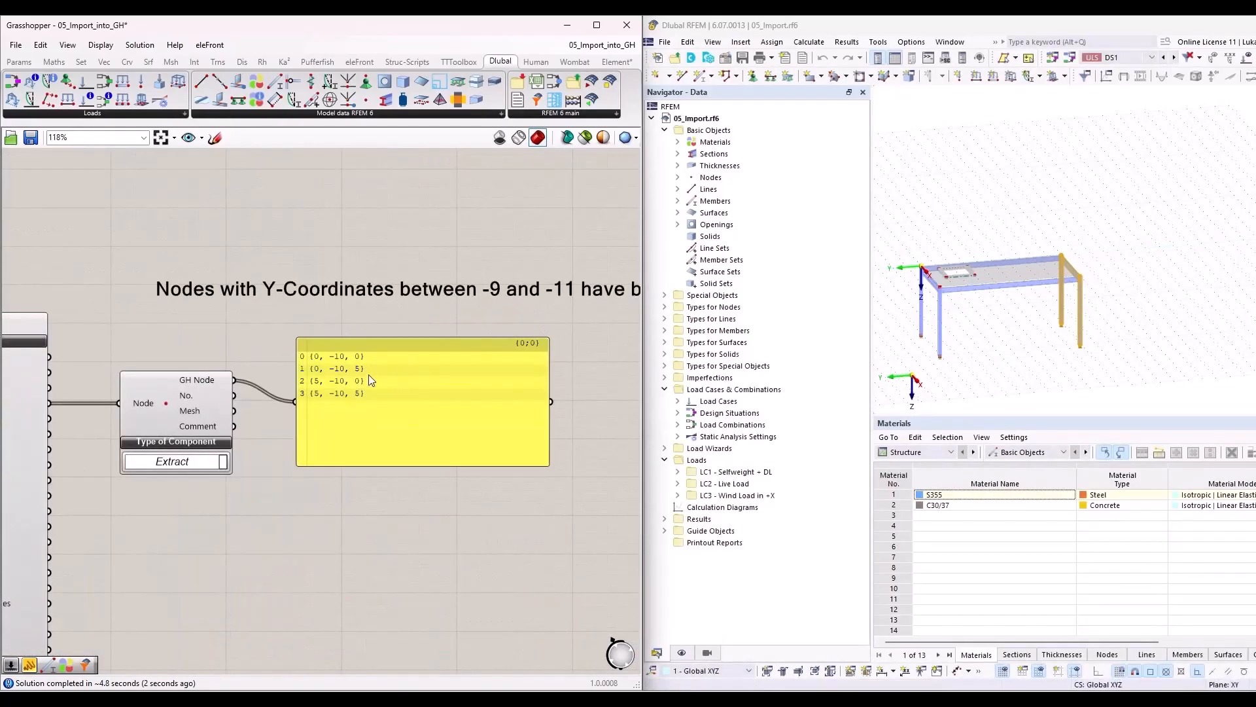
# Set the filtered import's run toggle back to False, and run the alternative Filter-component import by setting its toggle to True
pyautogui.scroll(10, 360, 371)
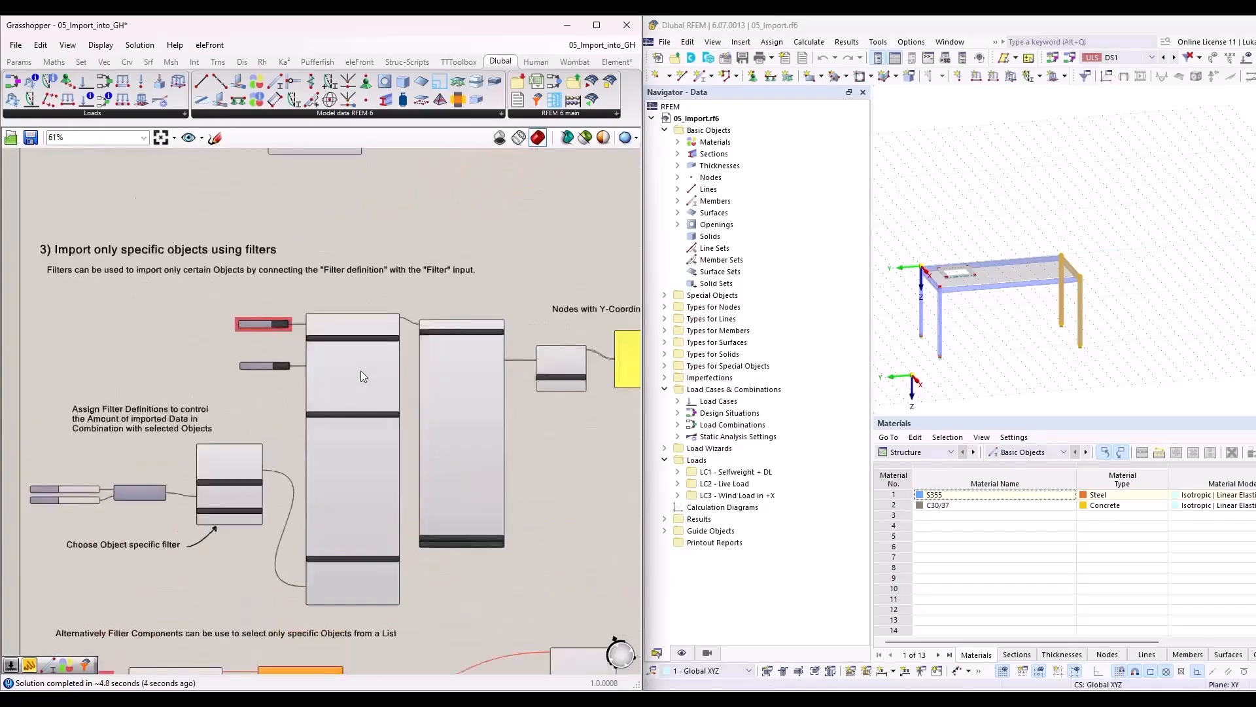
pyautogui.scroll(-9, 233, 221)
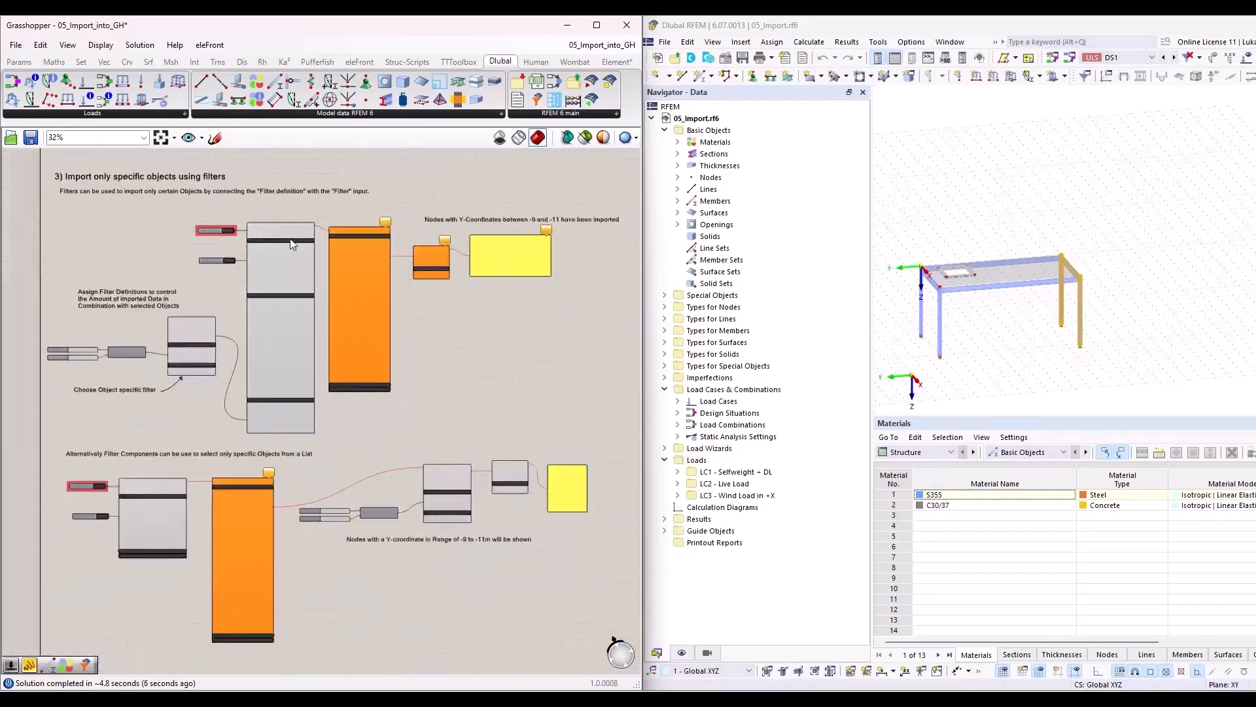
pyautogui.scroll(5, 156, 465)
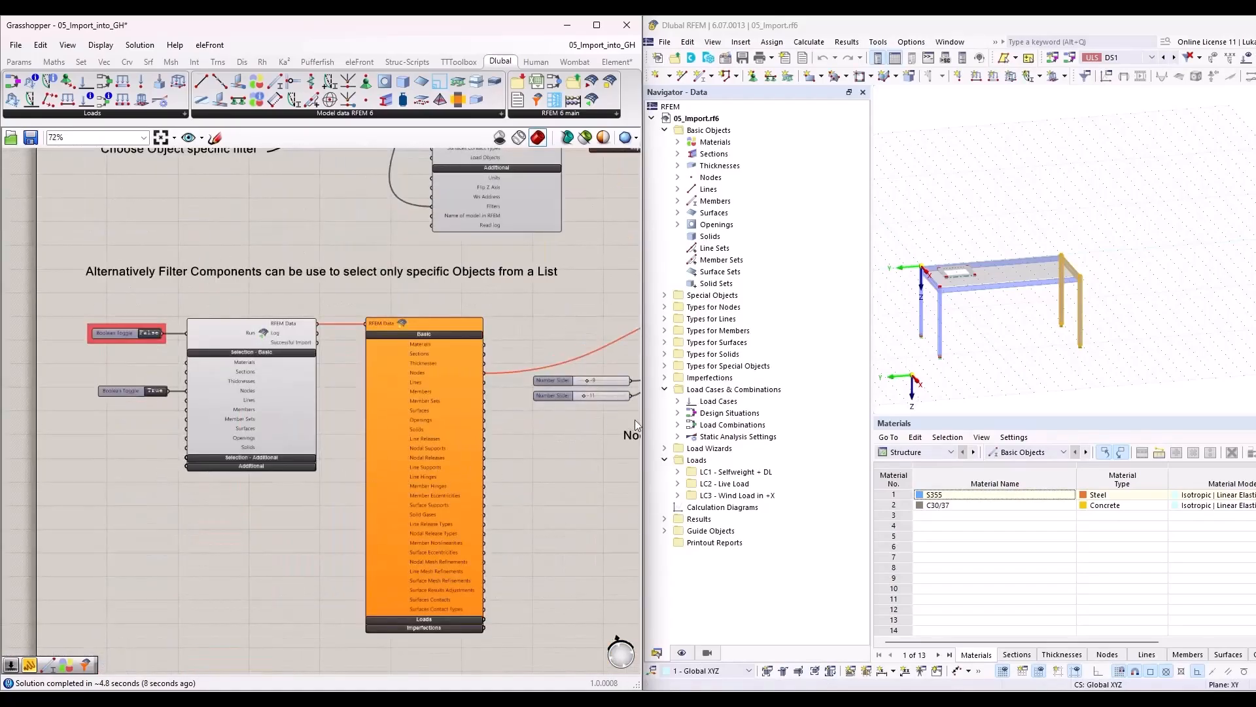
pyautogui.scroll(3, 156, 341)
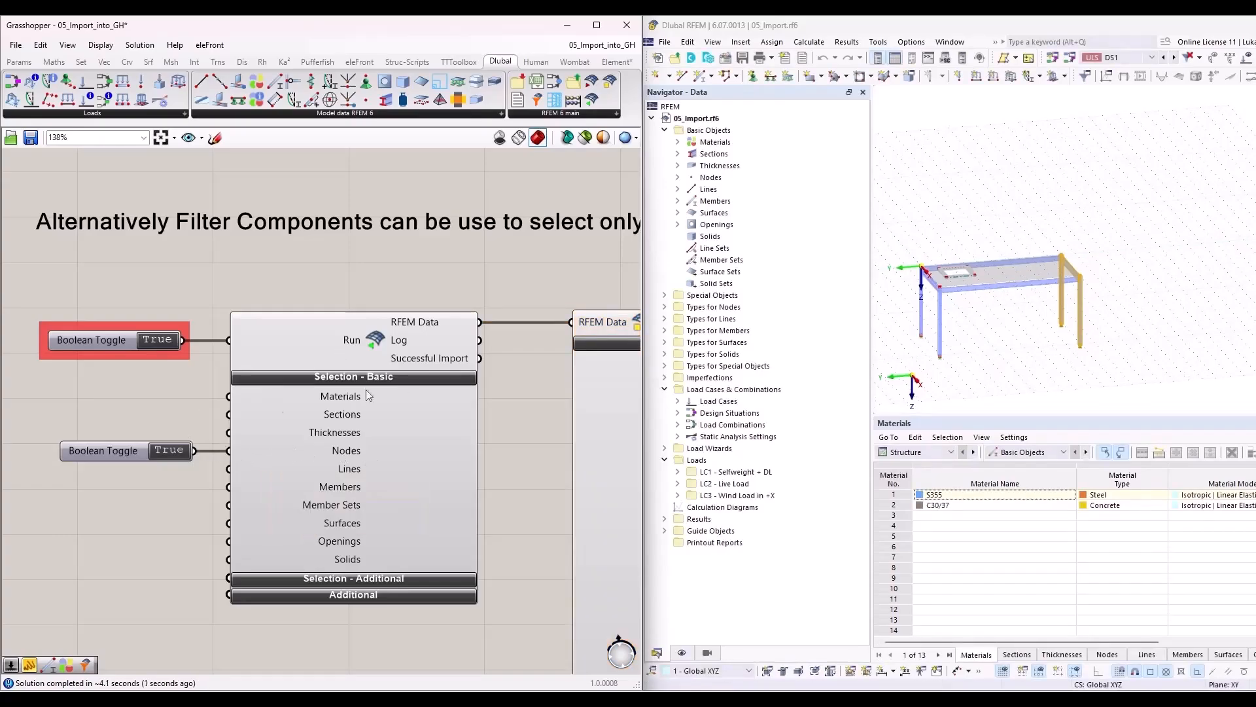
# Trace the imported Nodes through the Filter component with its Y-domain sliders, clear the RFEM selection, and inspect the panel of extracted nodes
pyautogui.scroll(-6, 322, 419)
pyautogui.scroll(6, 470, 451)
pyautogui.moveTo(223, 441); pyautogui.dragTo(225, 459, button='right')
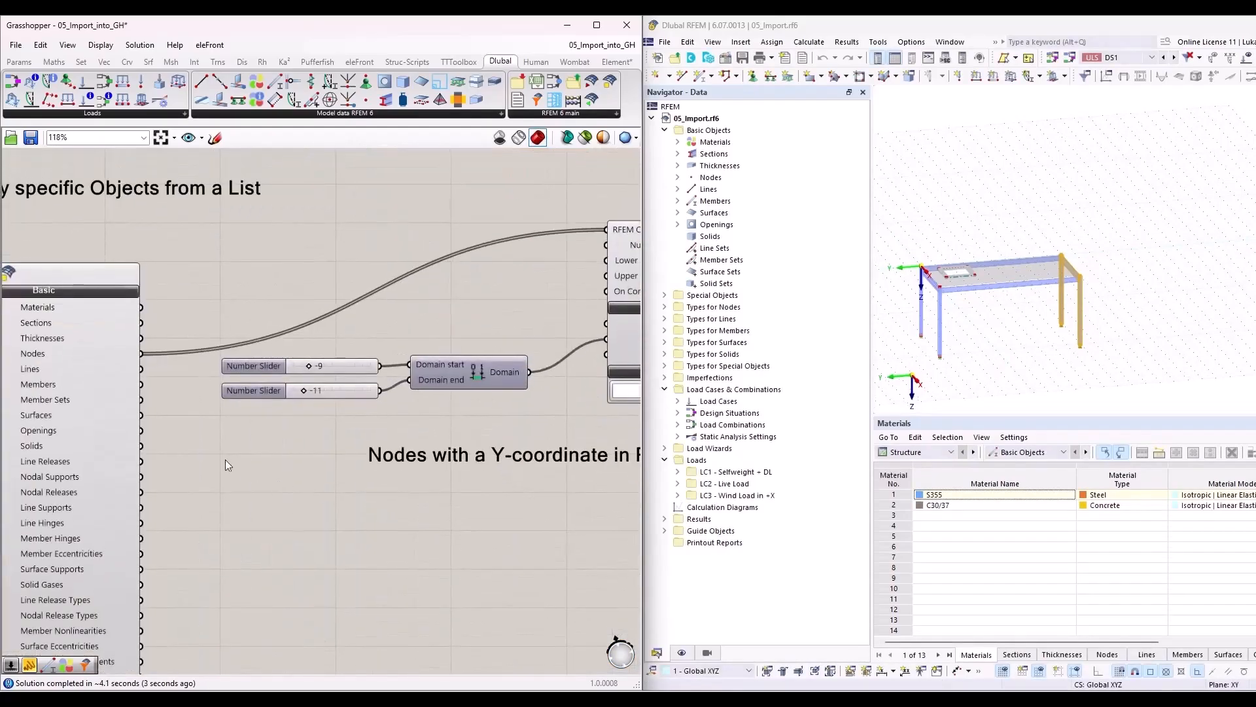
pyautogui.scroll(-1, 225, 460)
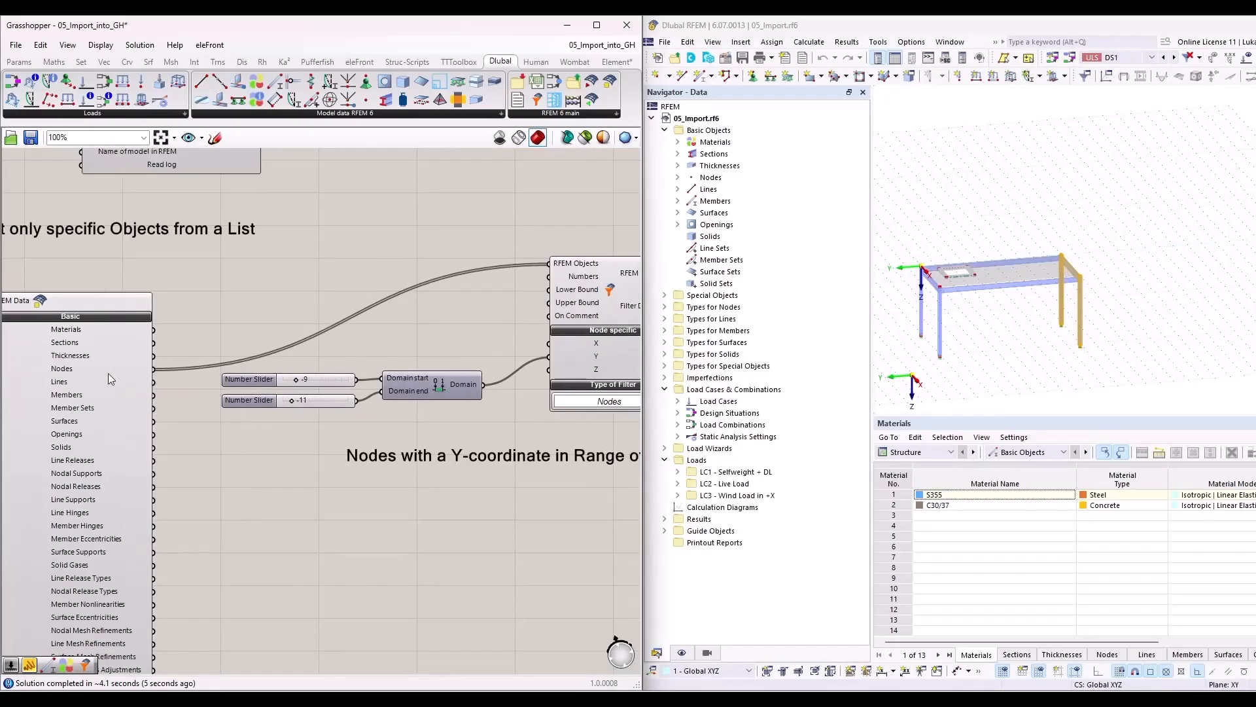
pyautogui.scroll(-1, 110, 370)
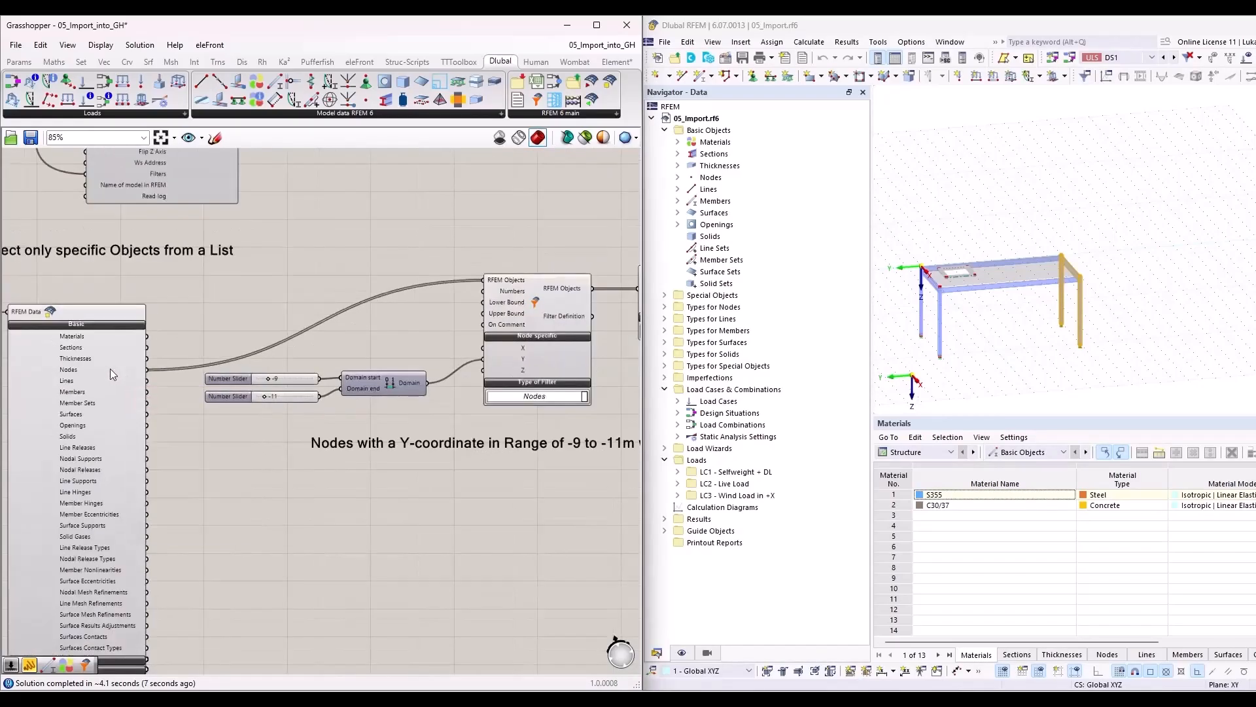
pyautogui.moveTo(613, 309); pyautogui.dragTo(473, 359, button='right')
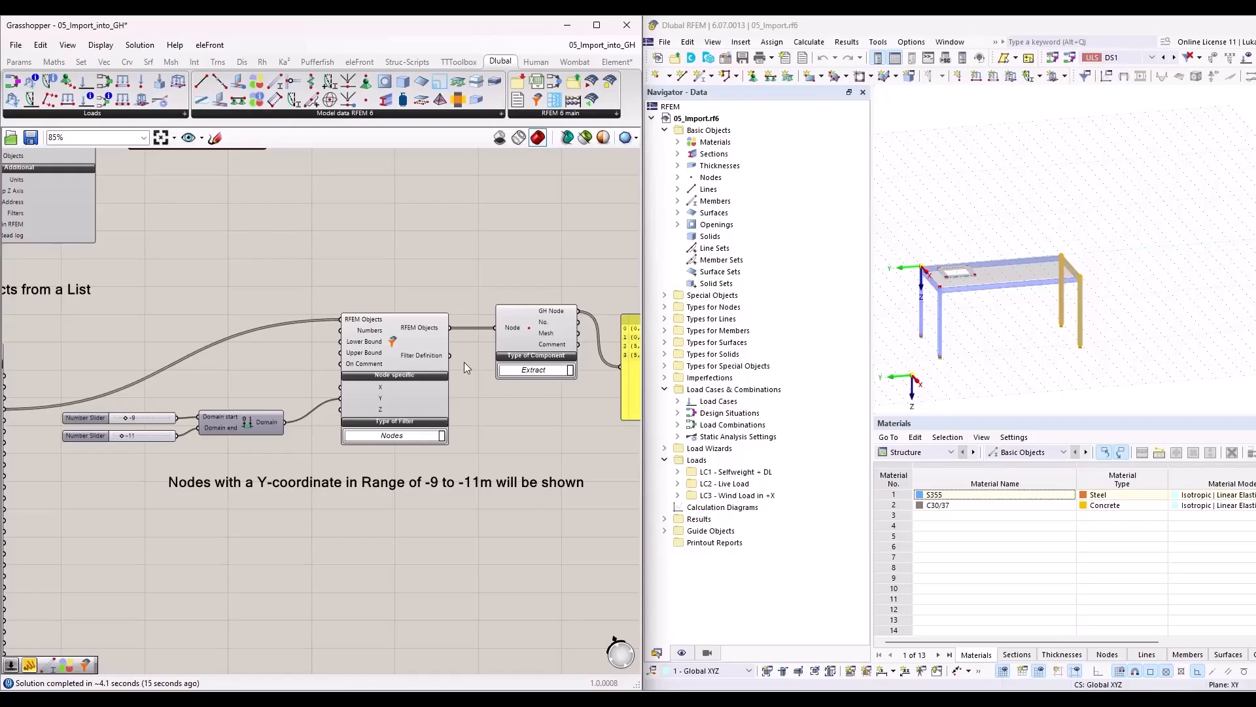
pyautogui.scroll(-1, 403, 349)
pyautogui.moveTo(1038, 232); pyautogui.dragTo(908, 246)
pyautogui.scroll(3, 161, 422)
pyautogui.scroll(-3, 162, 413)
pyautogui.moveTo(443, 408); pyautogui.dragTo(269, 411, button='right')
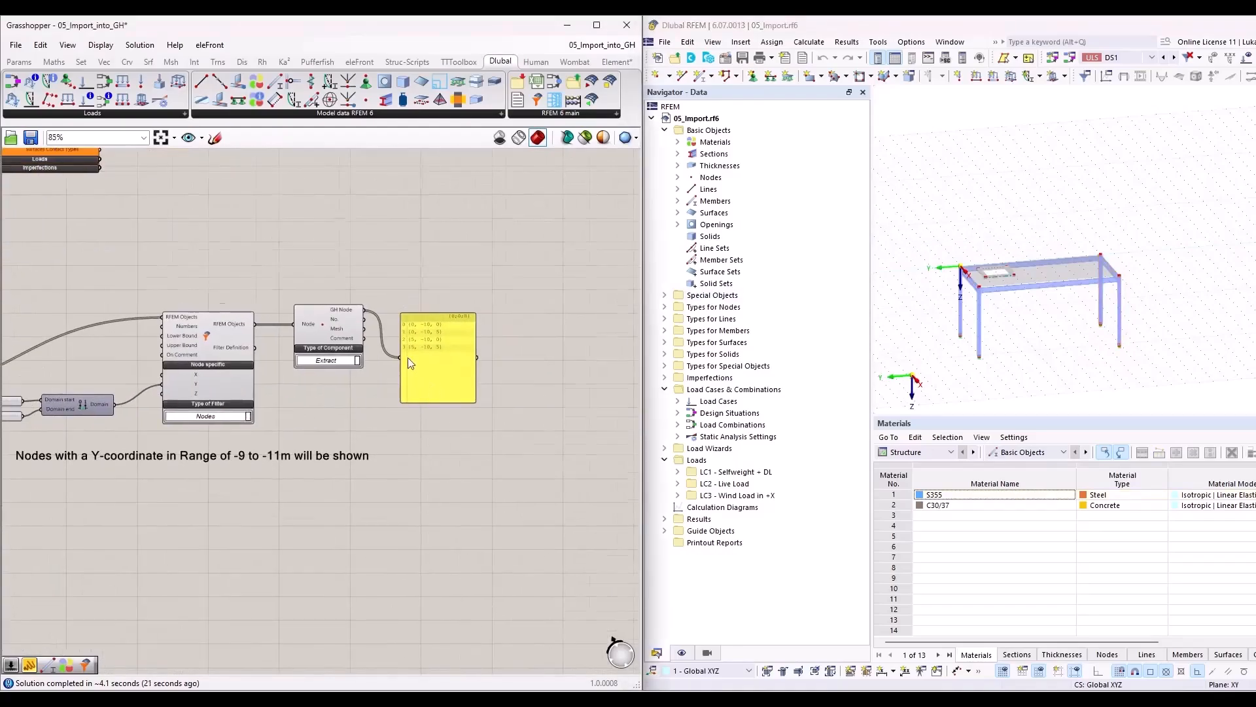
pyautogui.scroll(3, 407, 357)
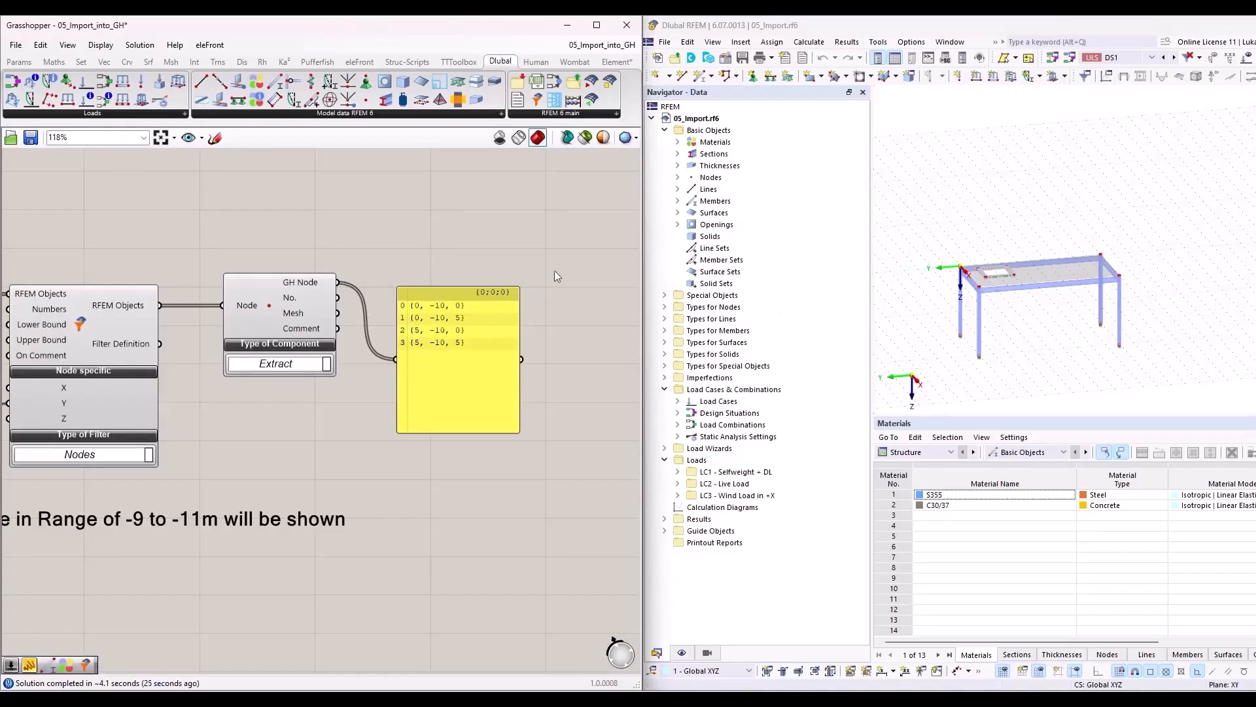
# Compare the alternative Filter-component chain with the variant whose Filter Definition is wired into the import component's Filters input
pyautogui.scroll(-4, 556, 271)
pyautogui.scroll(3, 176, 334)
pyautogui.moveTo(181, 318); pyautogui.dragTo(484, 571)
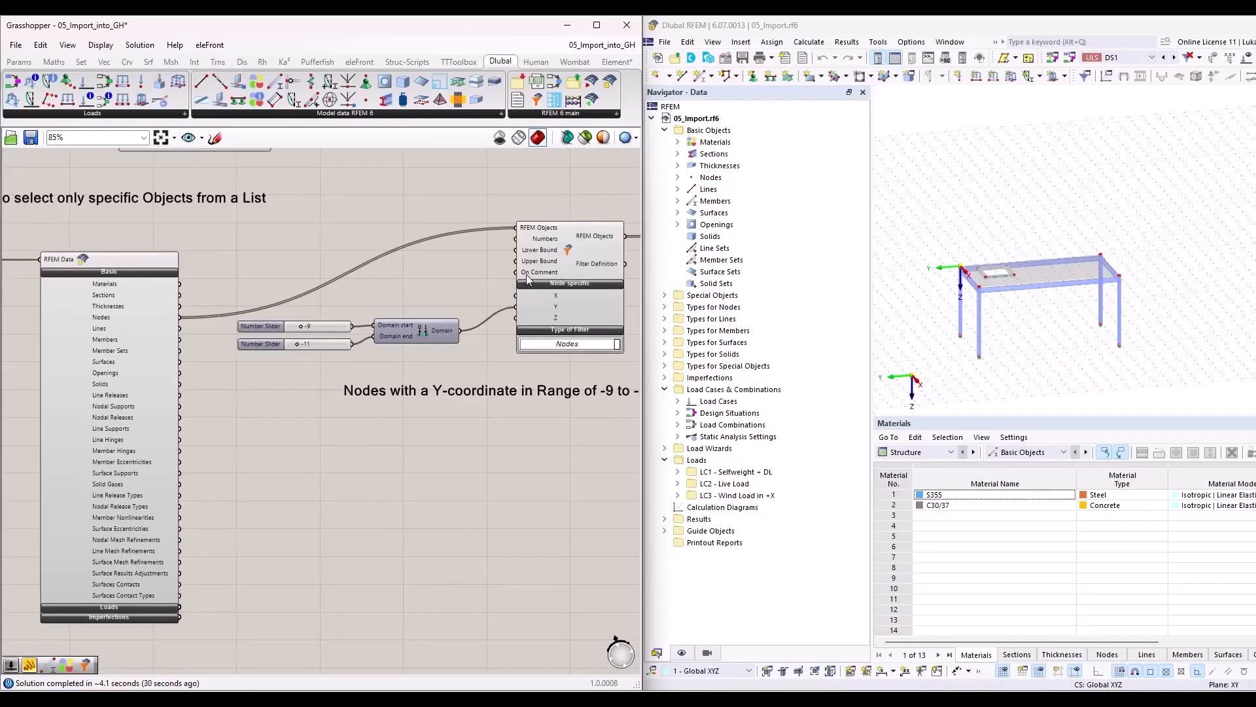
pyautogui.moveTo(504, 466); pyautogui.dragTo(348, 426, button='right')
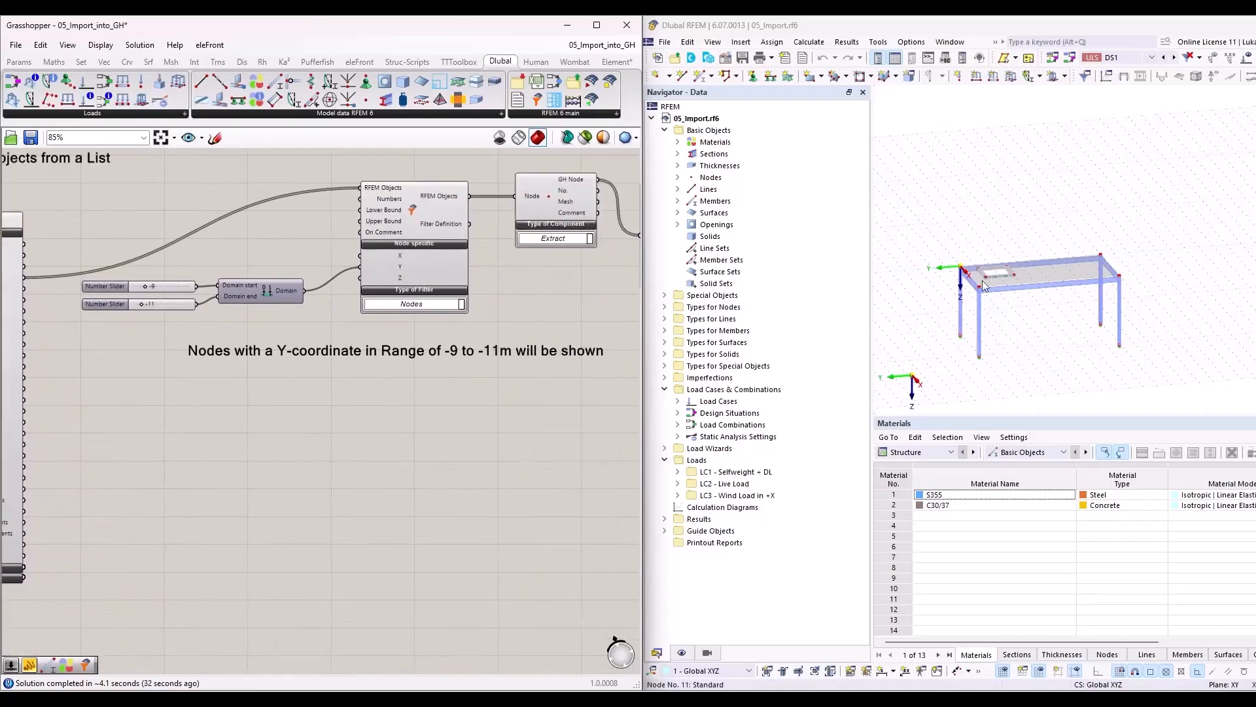
pyautogui.scroll(-3, 536, 299)
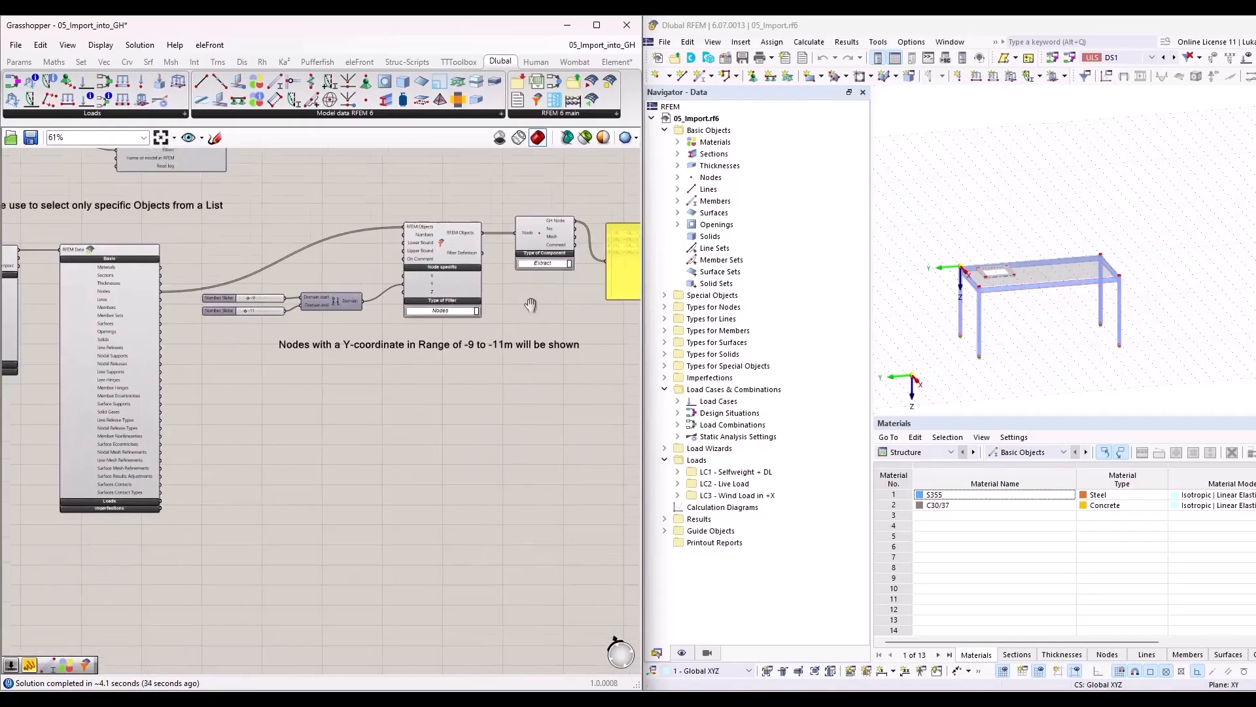
pyautogui.moveTo(530, 305); pyautogui.dragTo(501, 352, button='right')
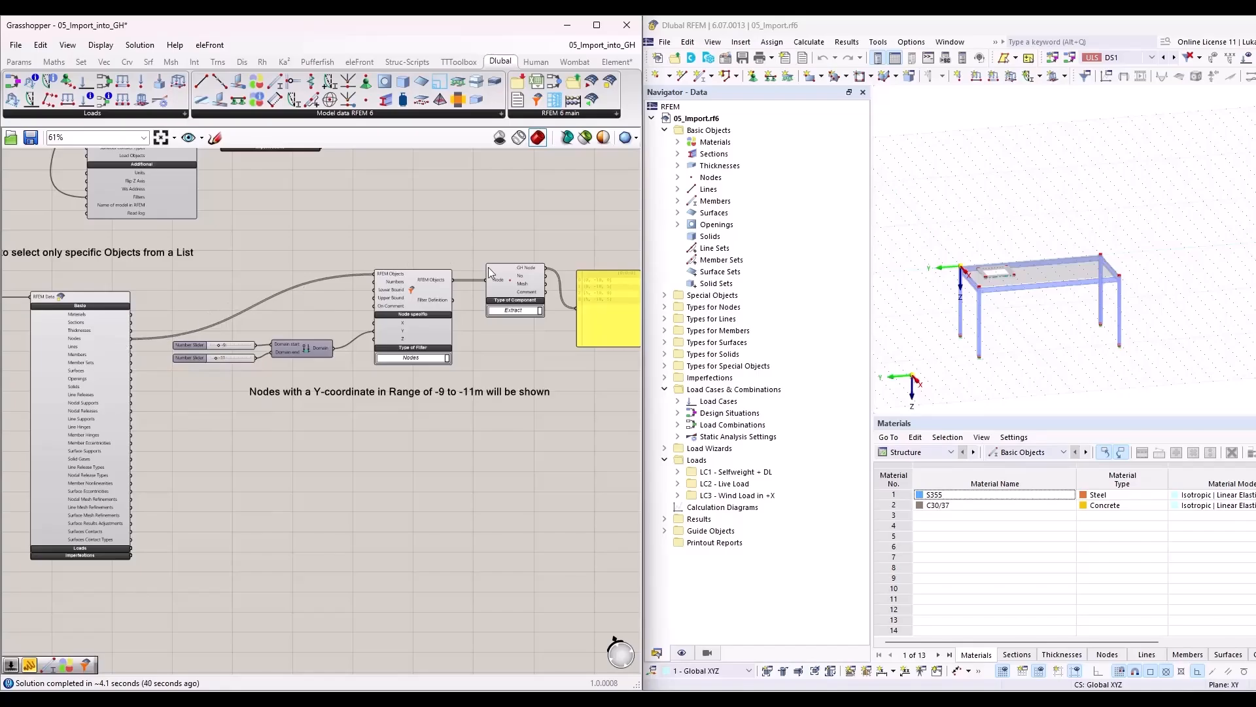
pyautogui.moveTo(226, 292); pyautogui.dragTo(557, 437, button='right')
pyautogui.moveTo(310, 315); pyautogui.dragTo(311, 410, button='right')
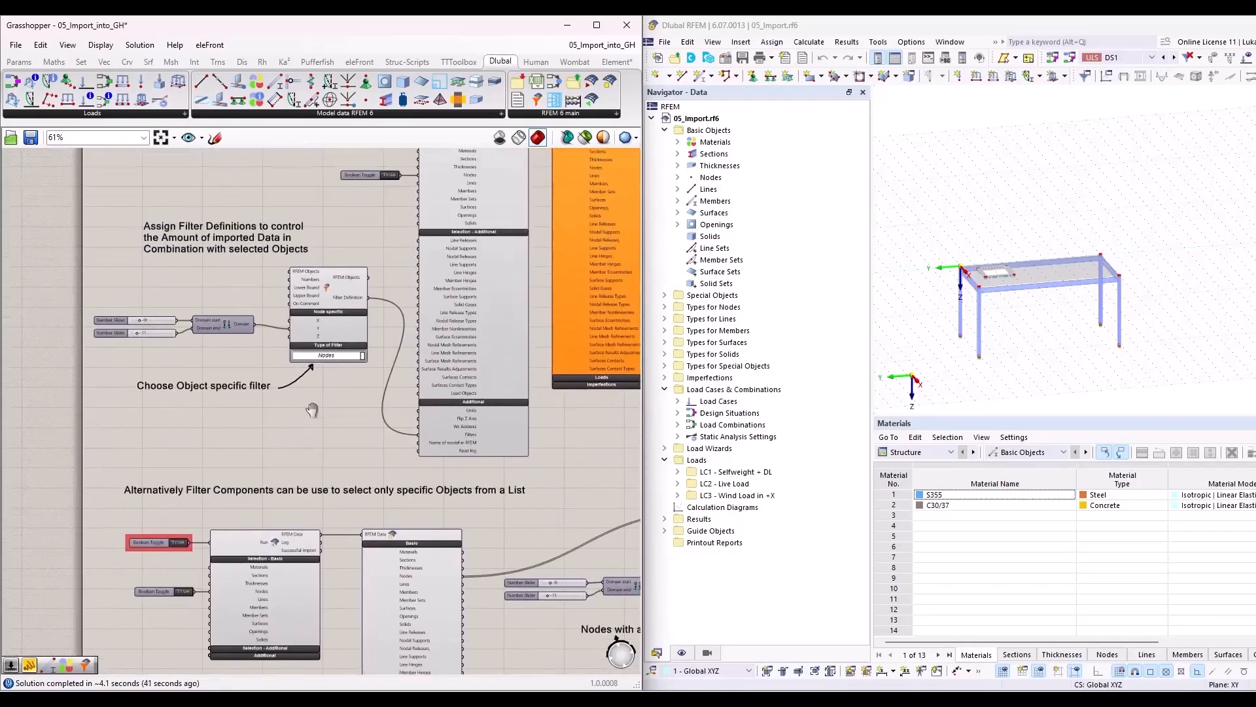
pyautogui.scroll(2, 319, 318)
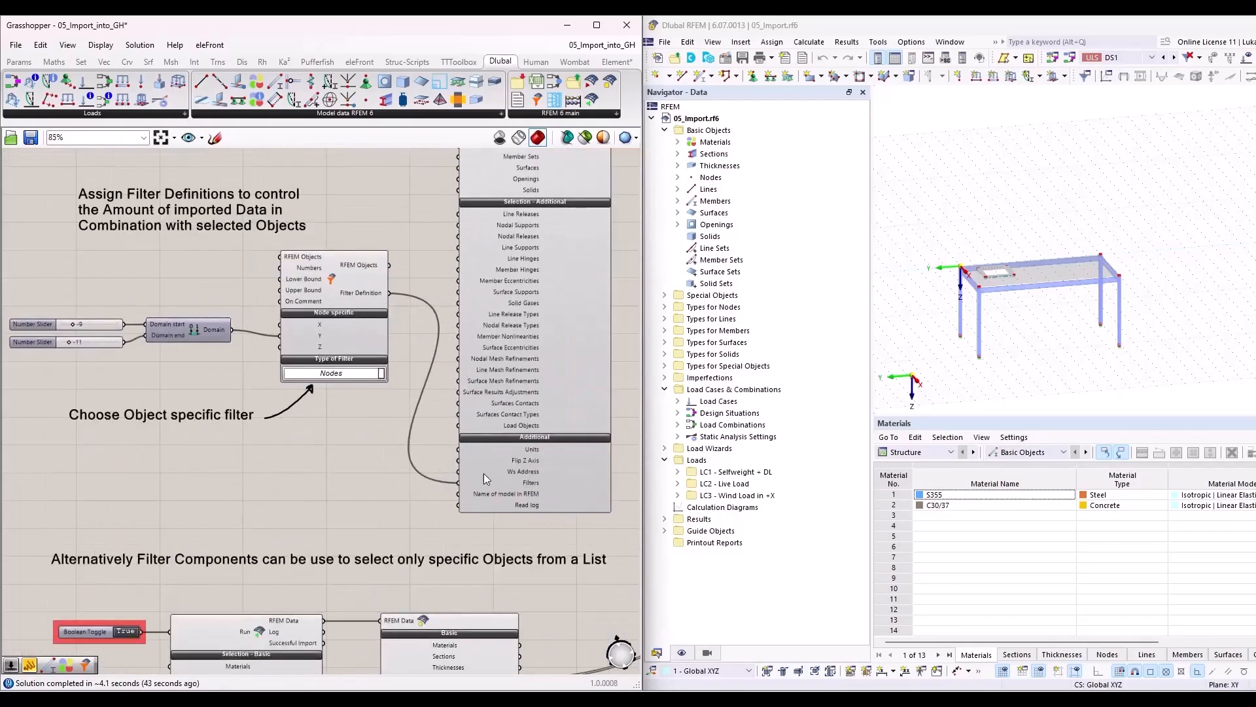
pyautogui.scroll(-1, 381, 470)
pyautogui.scroll(-1, 381, 468)
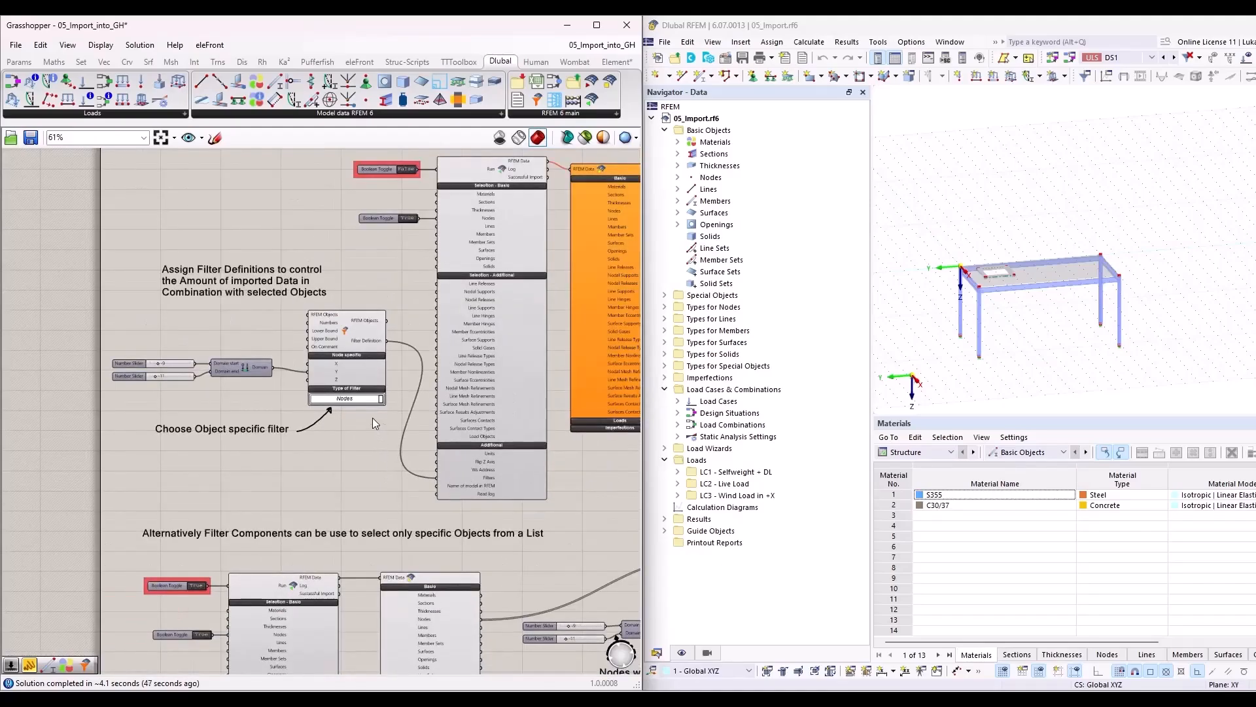
# Return to the "Import complete structure" section and review its import component, the Extract components and their output panels
pyautogui.scroll(-5, 366, 407)
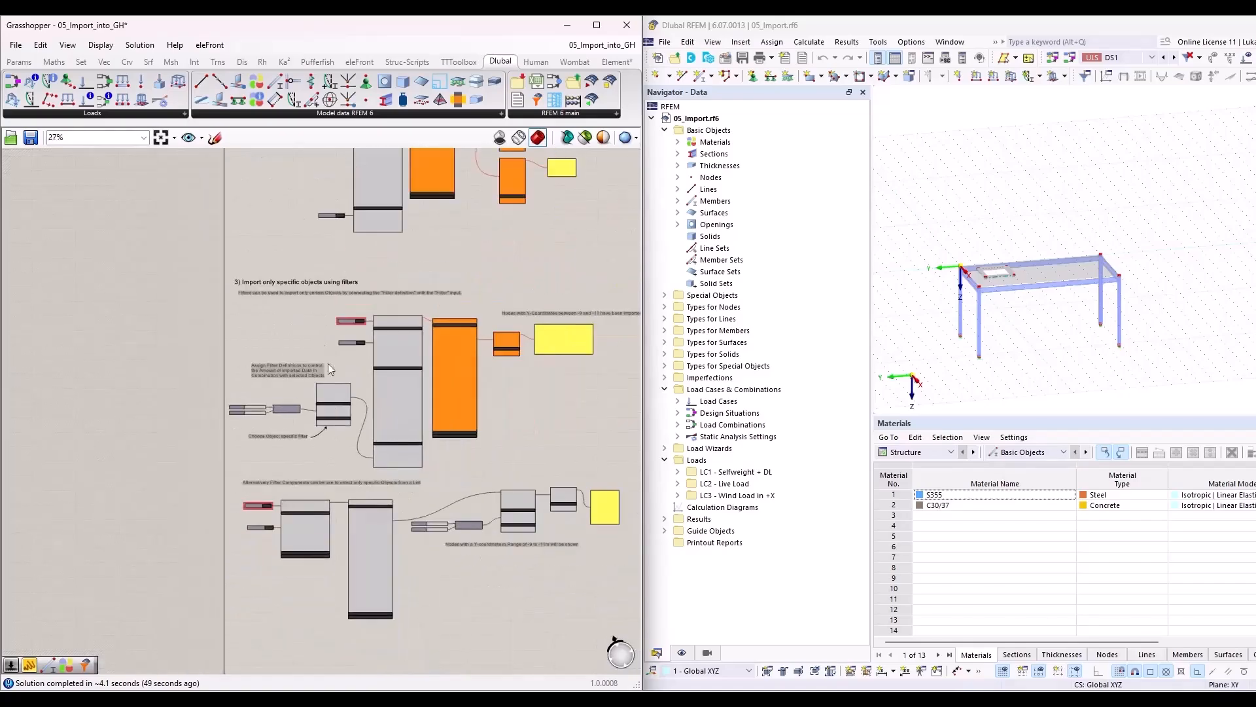
pyautogui.moveTo(297, 230); pyautogui.dragTo(201, 495, button='right')
pyautogui.moveTo(208, 266); pyautogui.dragTo(217, 570, button='right')
pyautogui.scroll(2, 198, 353)
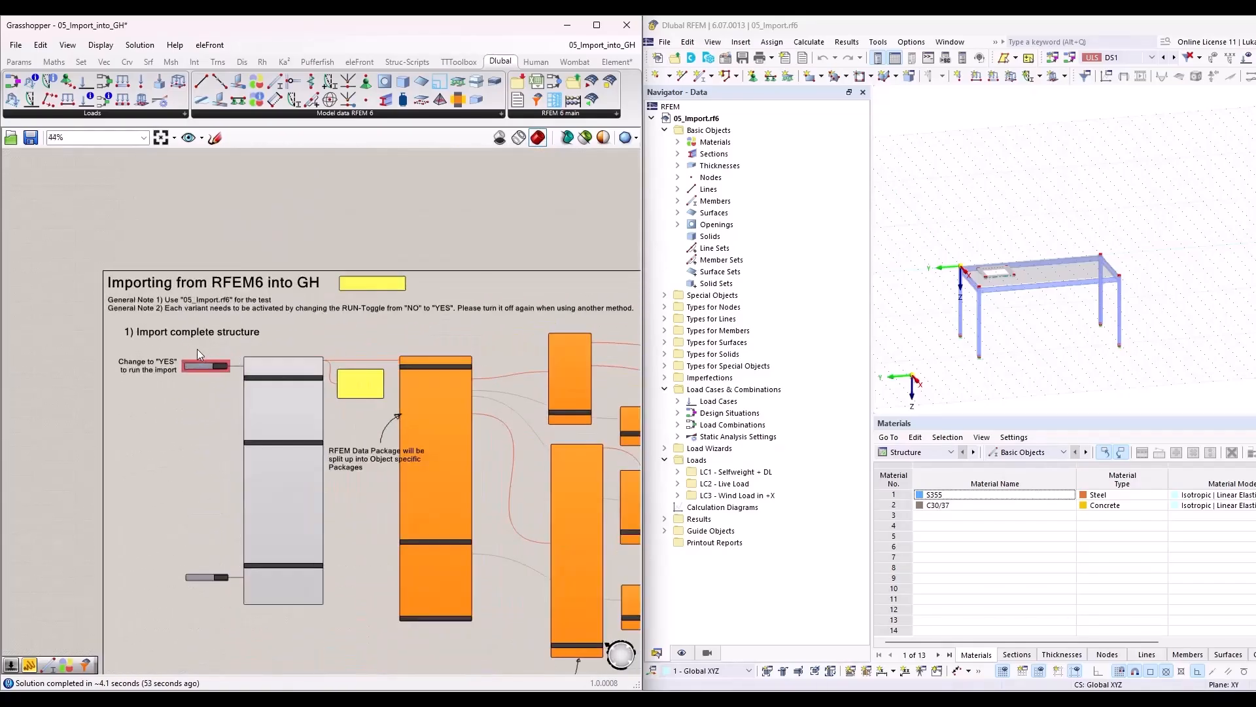
pyautogui.scroll(3, 198, 354)
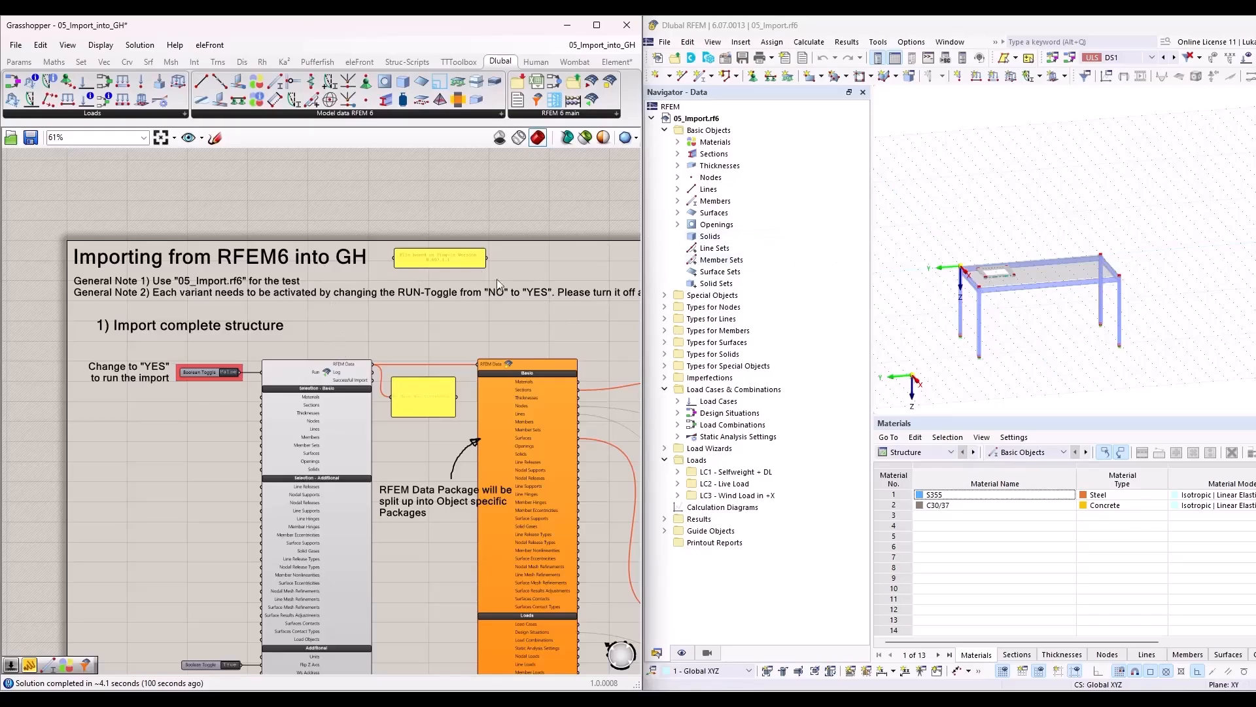
pyautogui.scroll(-3, 211, 384)
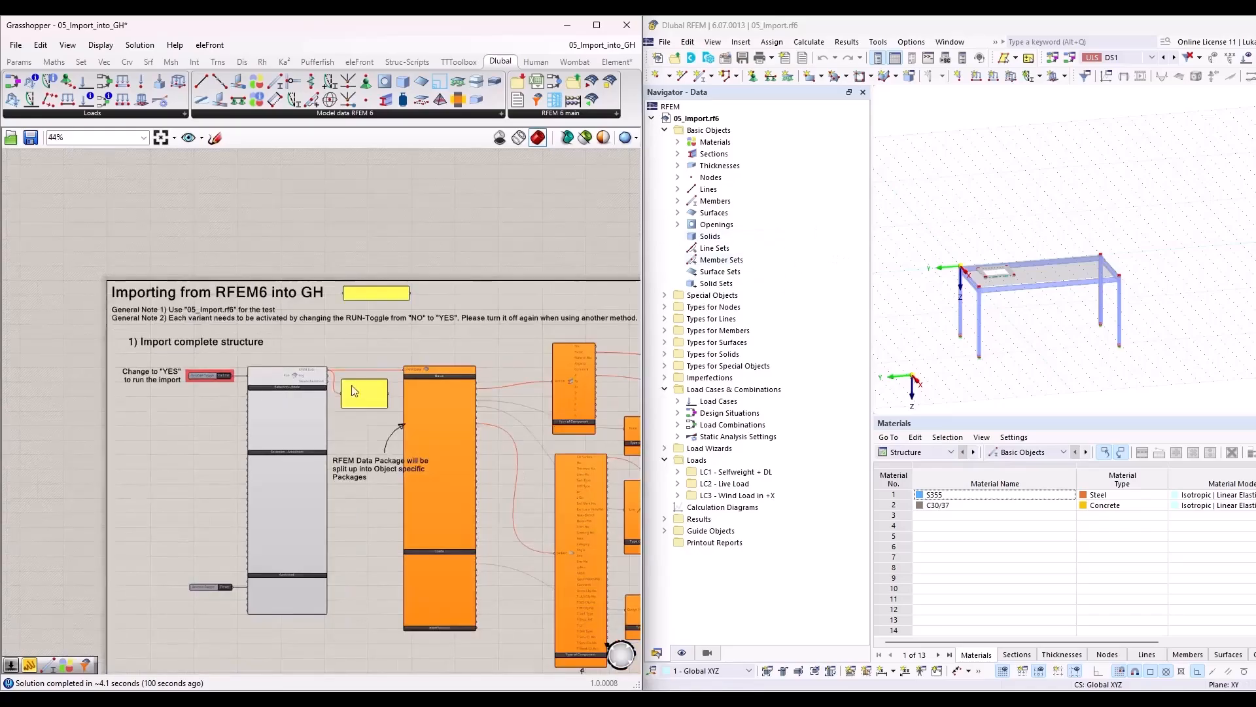
pyautogui.scroll(5, 499, 348)
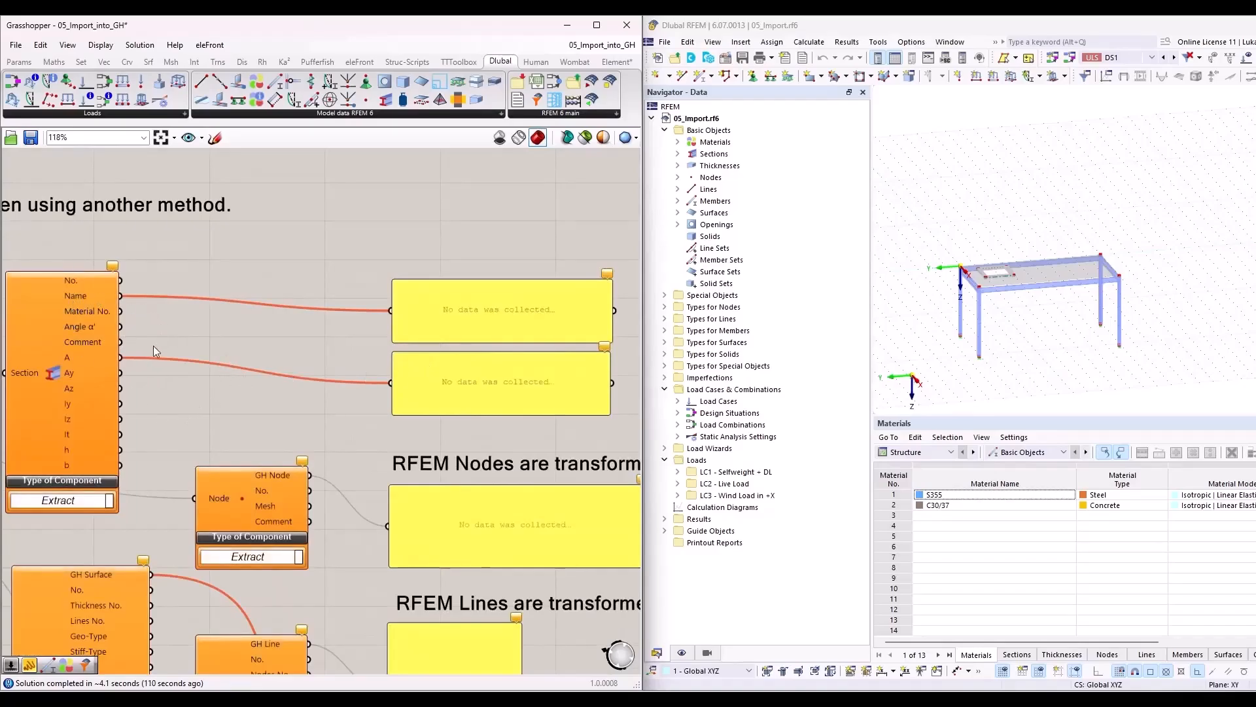
pyautogui.moveTo(45, 414); pyautogui.dragTo(91, 393, button='right')
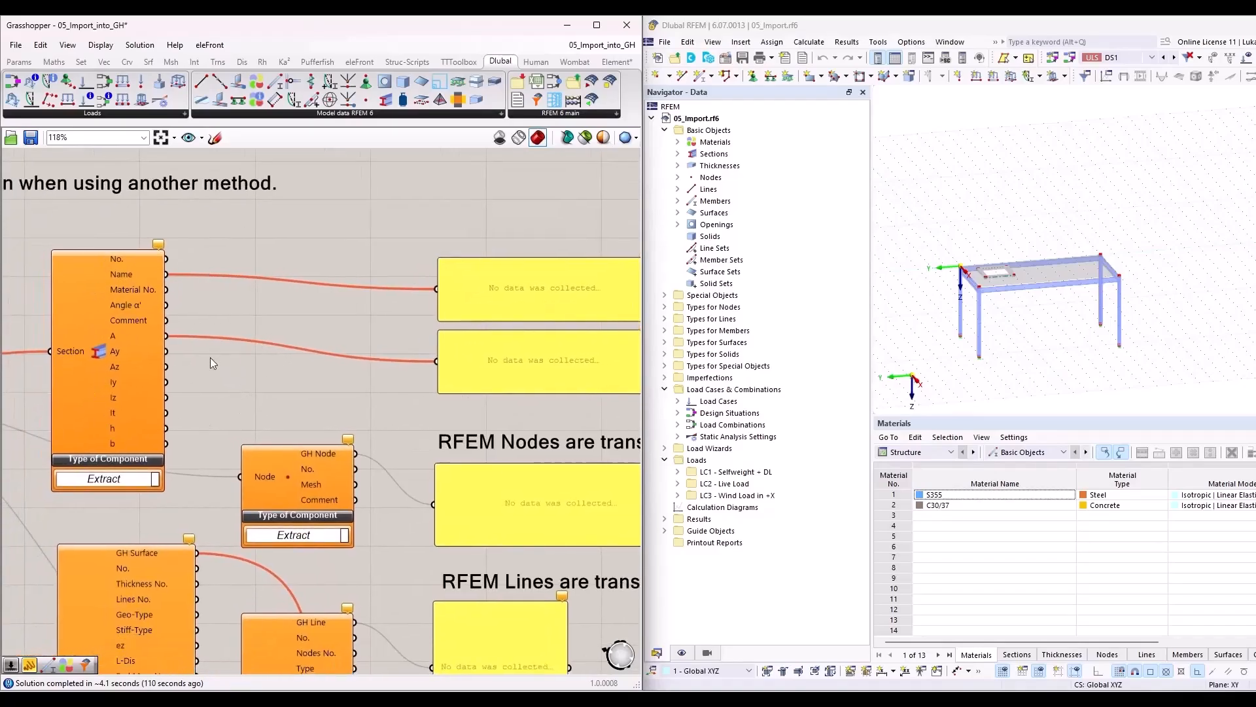
pyautogui.scroll(-4, 214, 366)
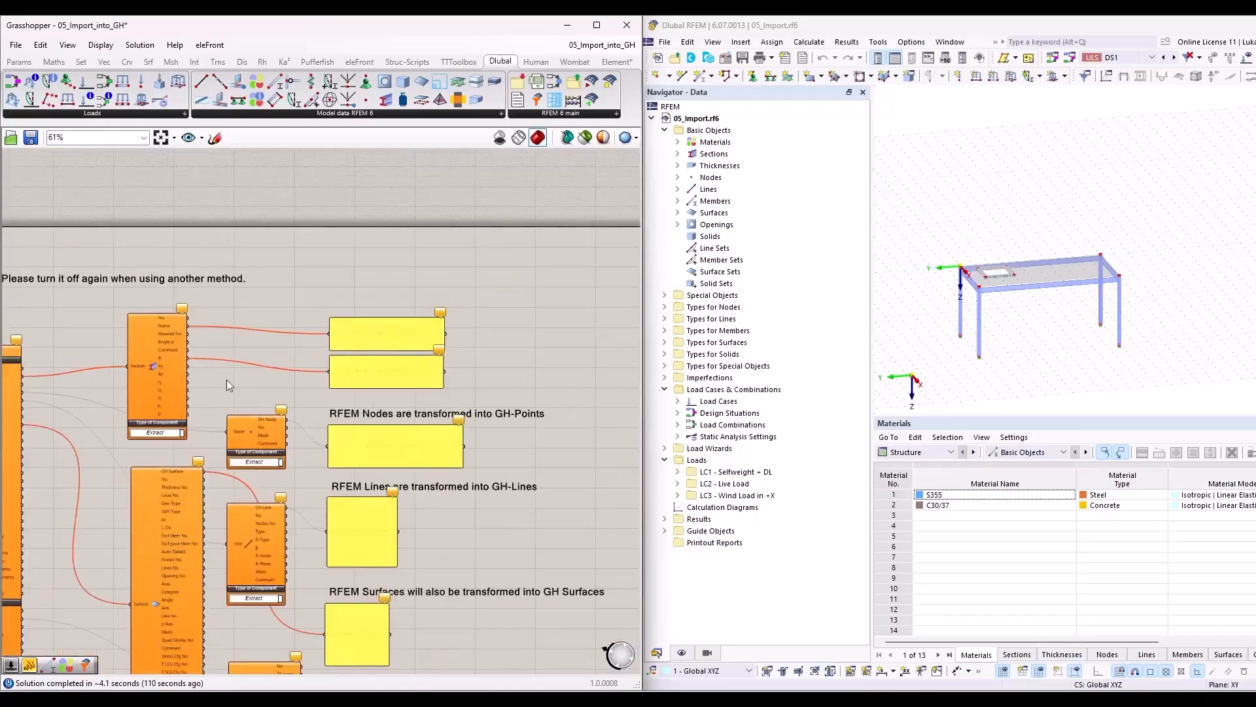
pyautogui.moveTo(564, 431); pyautogui.dragTo(370, 416, button='right')
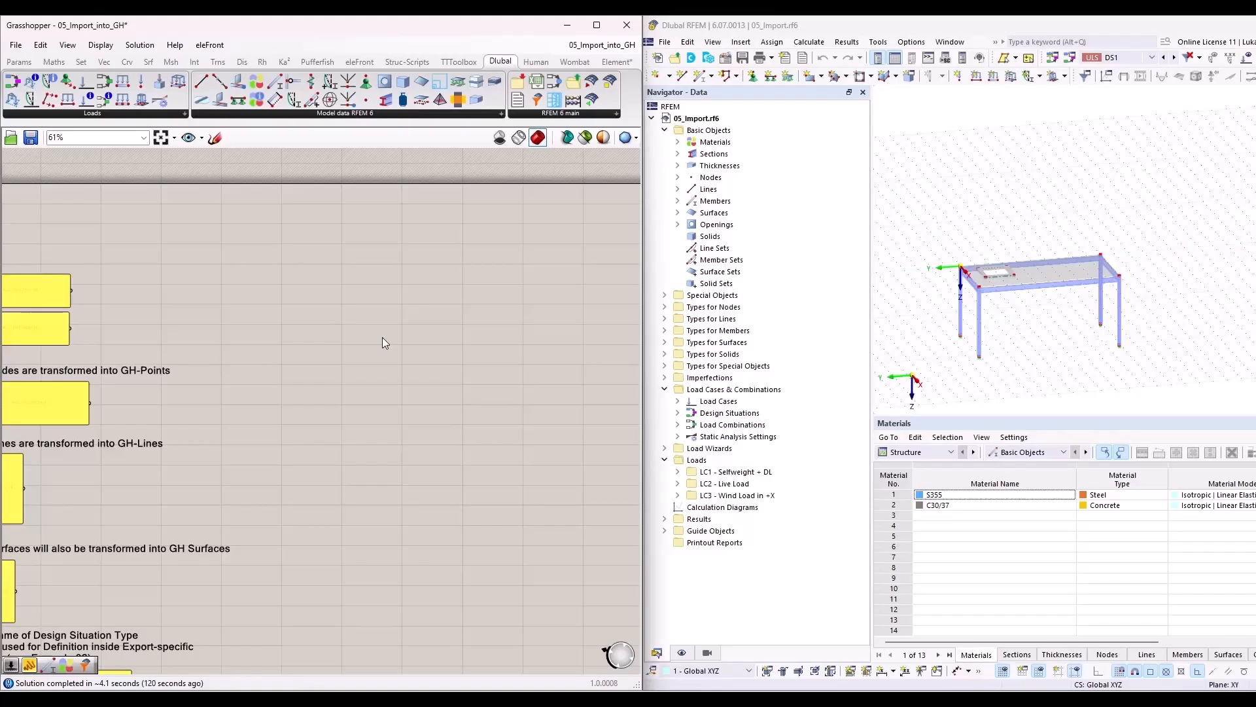
pyautogui.scroll(-3, 406, 303)
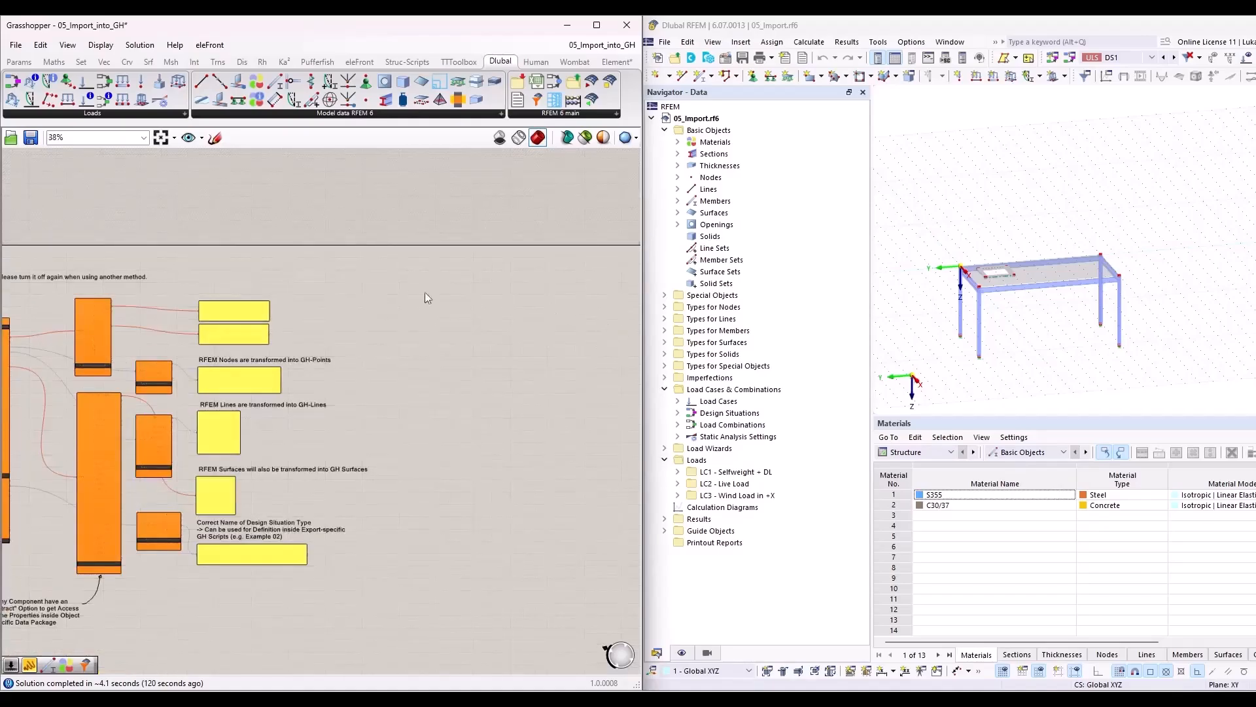
pyautogui.scroll(4, 203, 270)
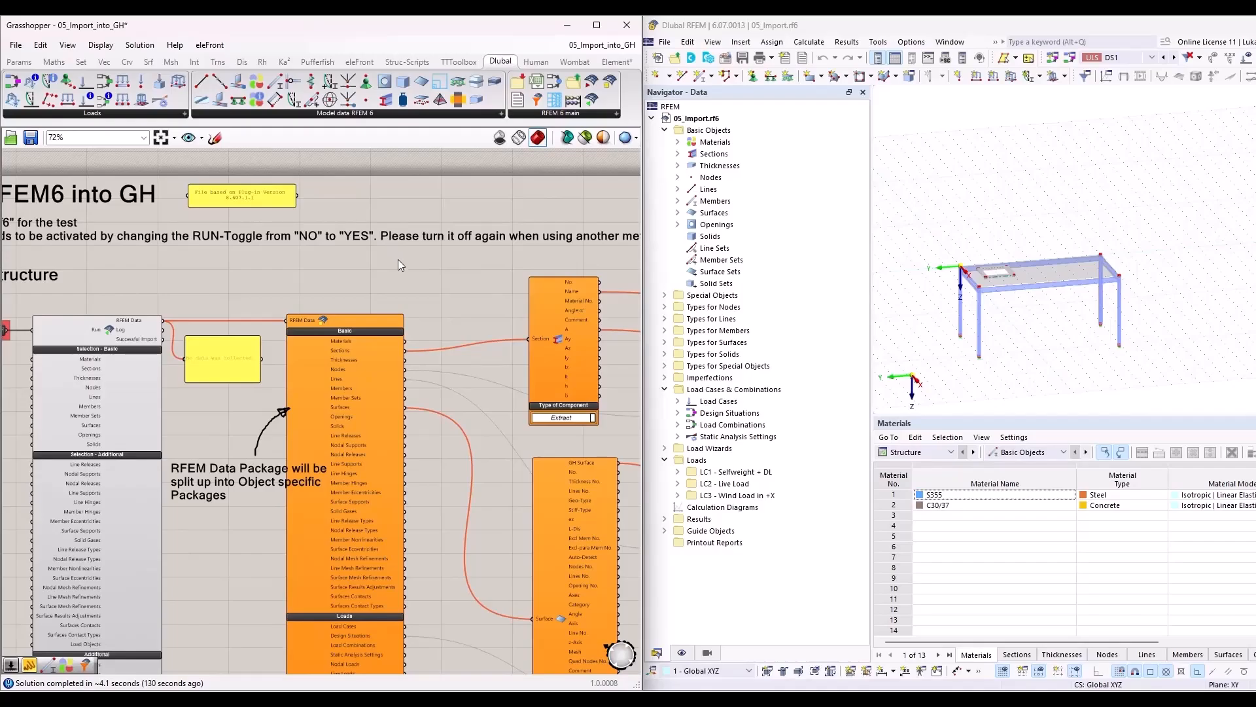
pyautogui.scroll(-1, 398, 264)
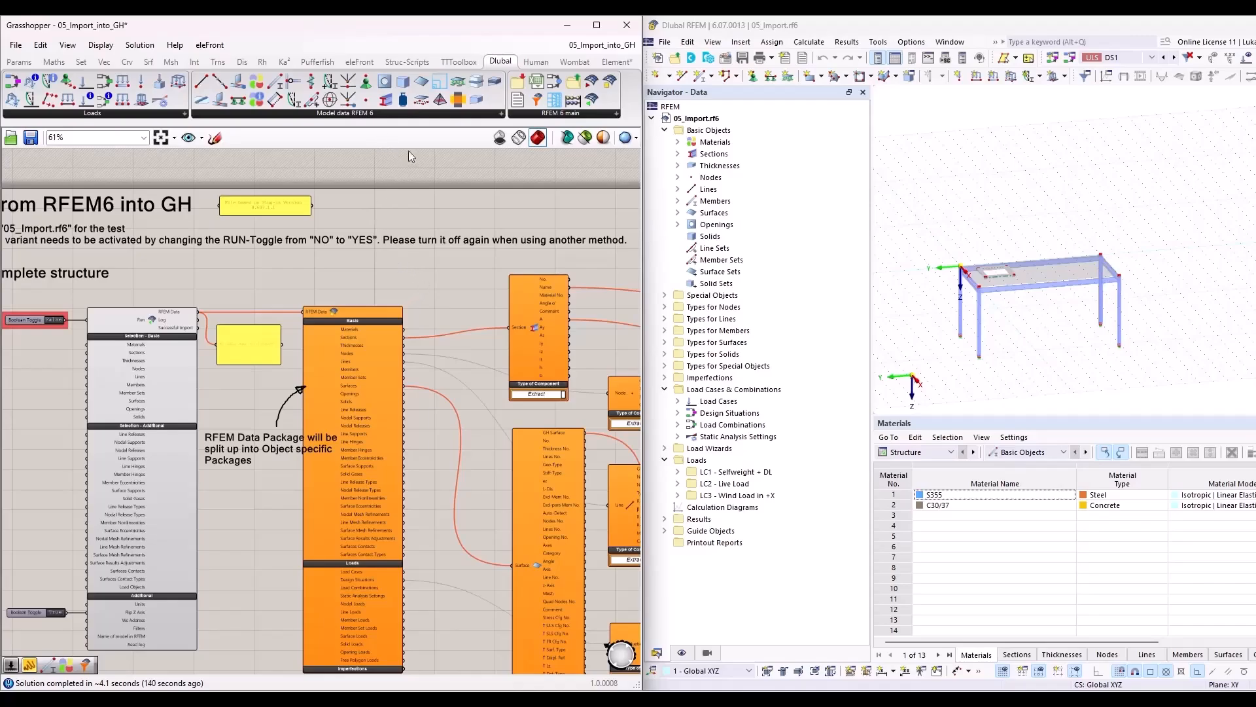
# Close the 05_Import_into_GH definition without saving the changes
pyautogui.click(623, 47)
pyautogui.click(664, 64)
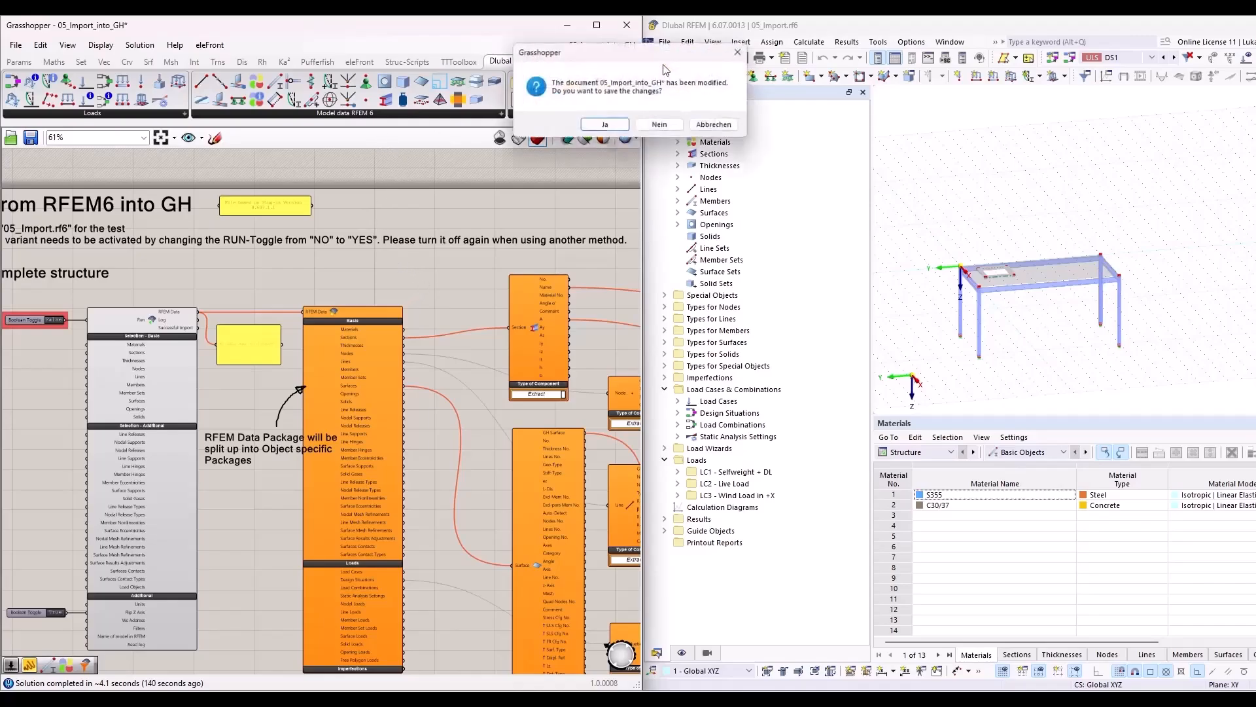
pyautogui.click(660, 124)
# Switch to RFEM, close the current model and reopen 05_Import.rf6
pyautogui.moveTo(1213, 32); pyautogui.dragTo(1255, 129)
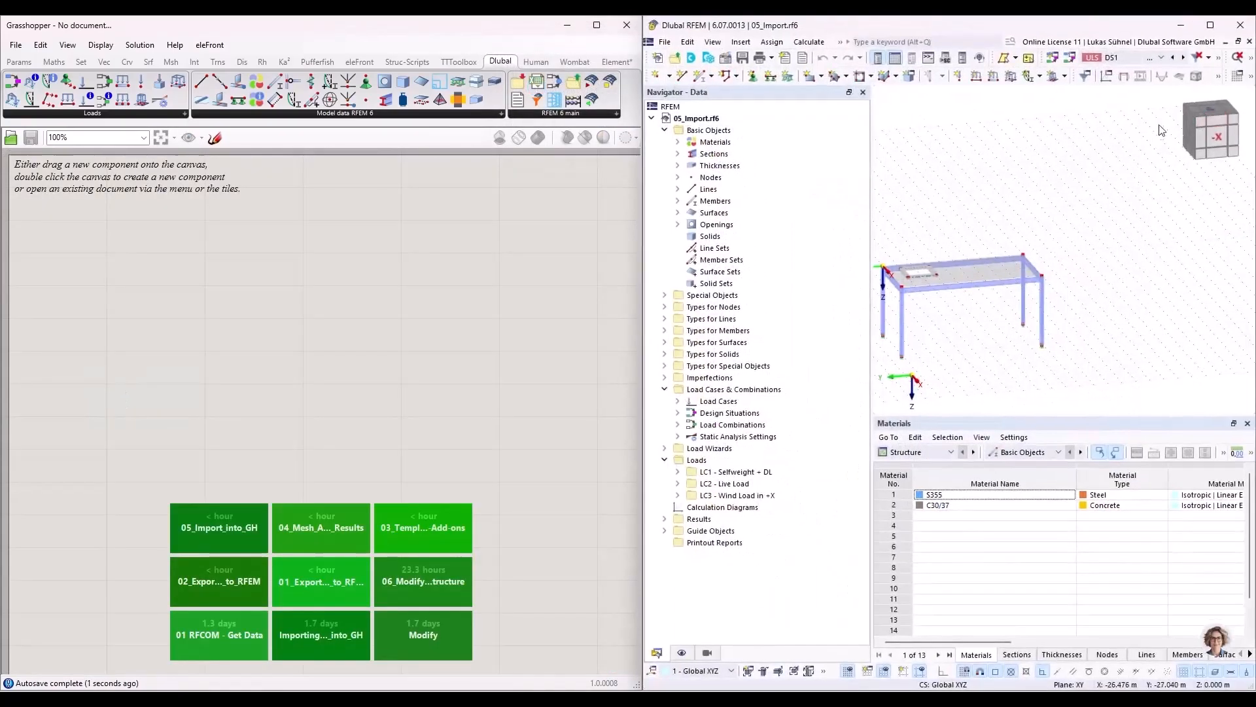
pyautogui.click(1249, 41)
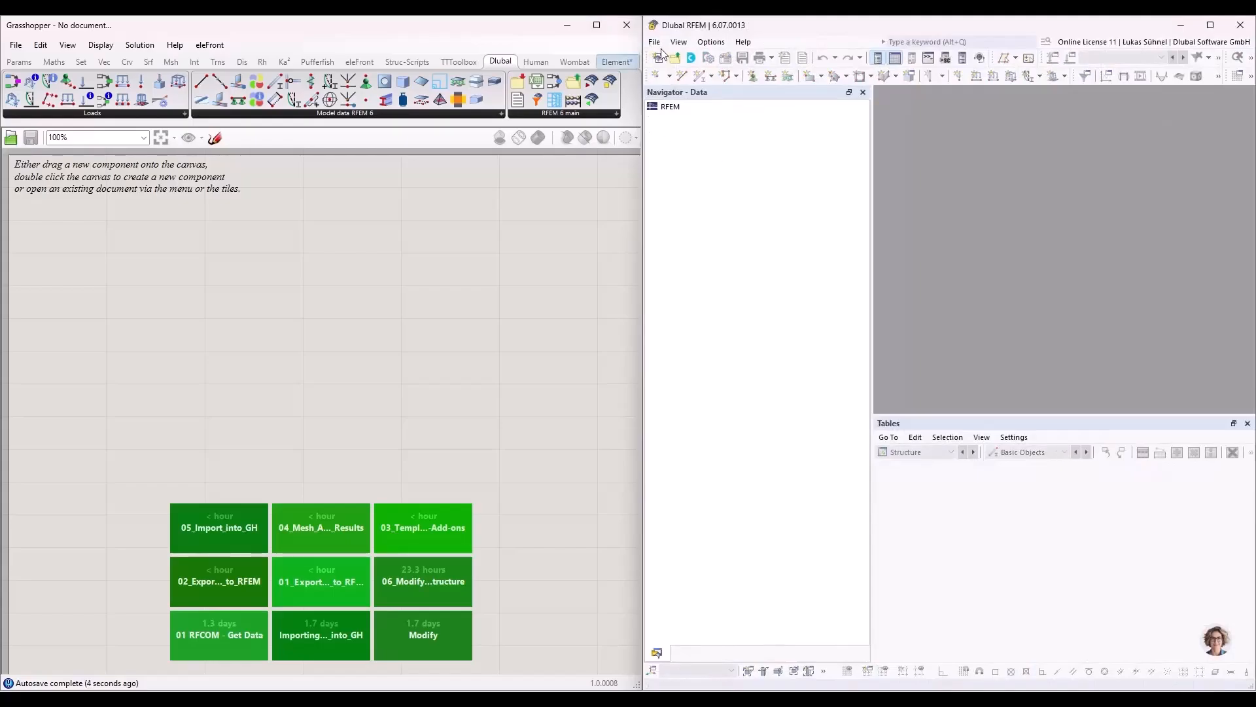
pyautogui.click(654, 42)
pyautogui.click(683, 125)
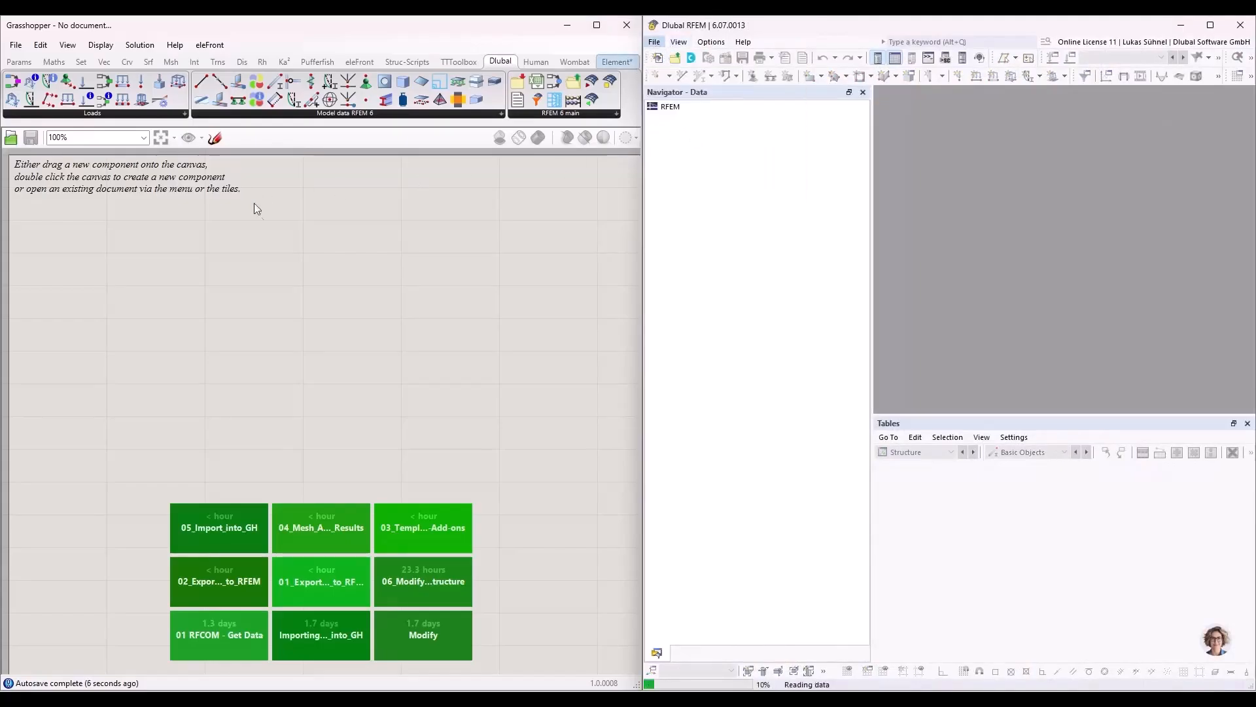
# Open the recent Grasshopper definition 06_Modify_RFEM_Structure and look over its hinge-assignment and opening-location tasks
pyautogui.click(414, 574)
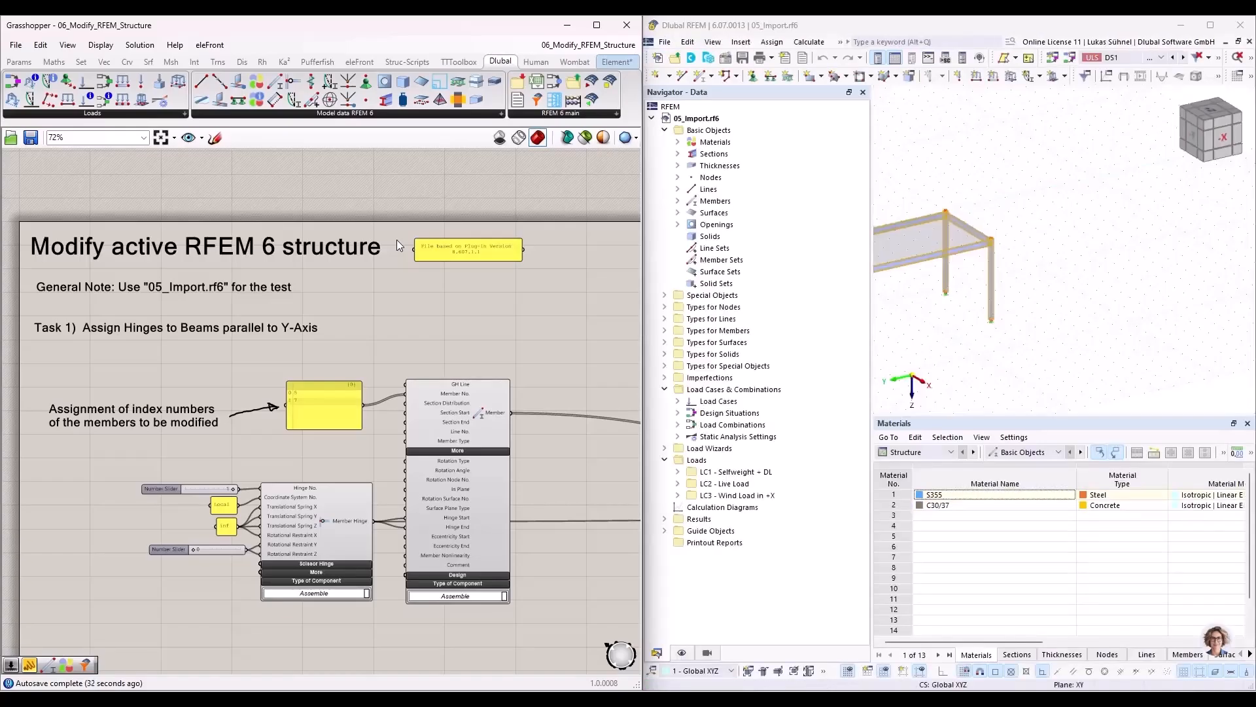
pyautogui.scroll(-10, 246, 373)
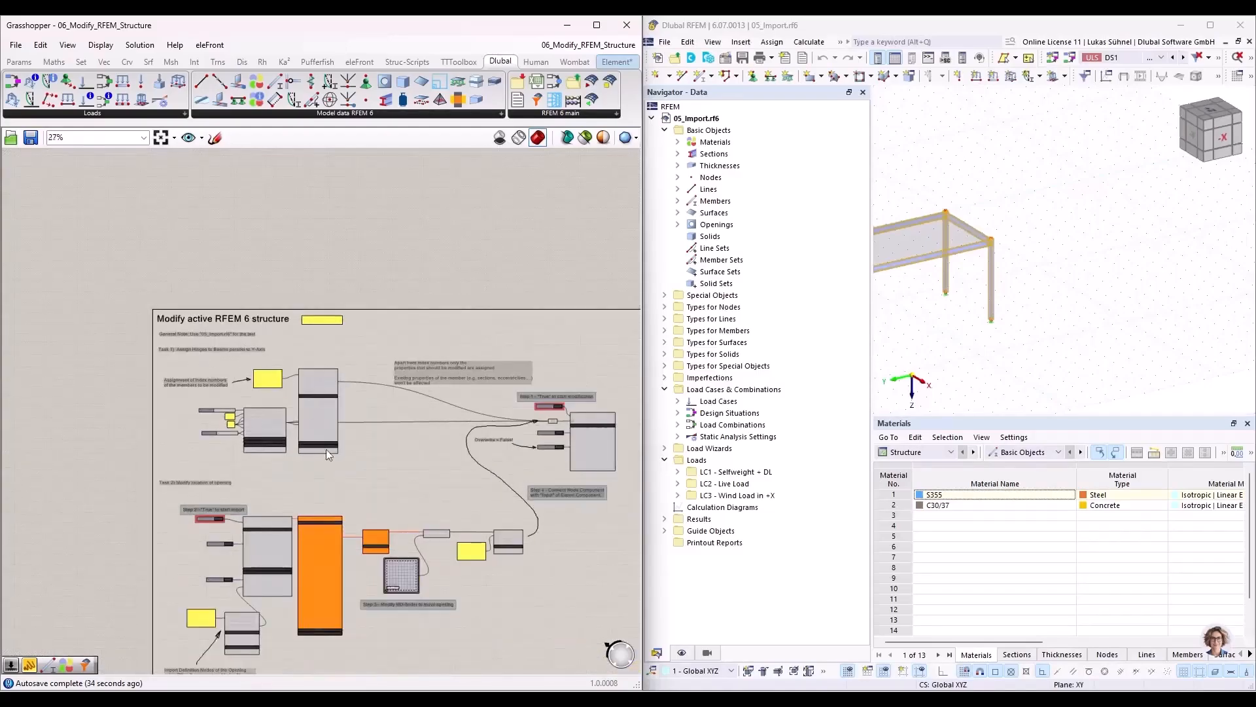
pyautogui.scroll(5, 216, 308)
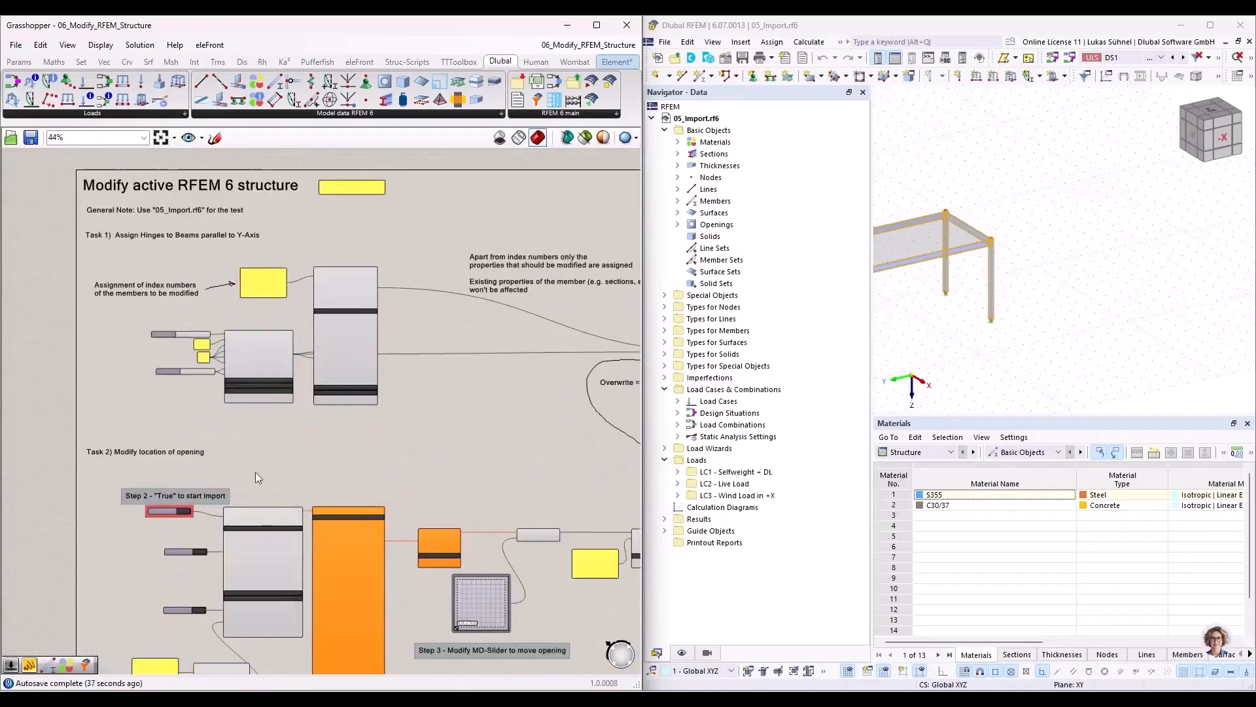
# In the RFEM model, clear the selection and examine the beams parallel to the Y-axis and their connection at the table's corner
pyautogui.click(1137, 291)
pyautogui.scroll(-2, 1141, 277)
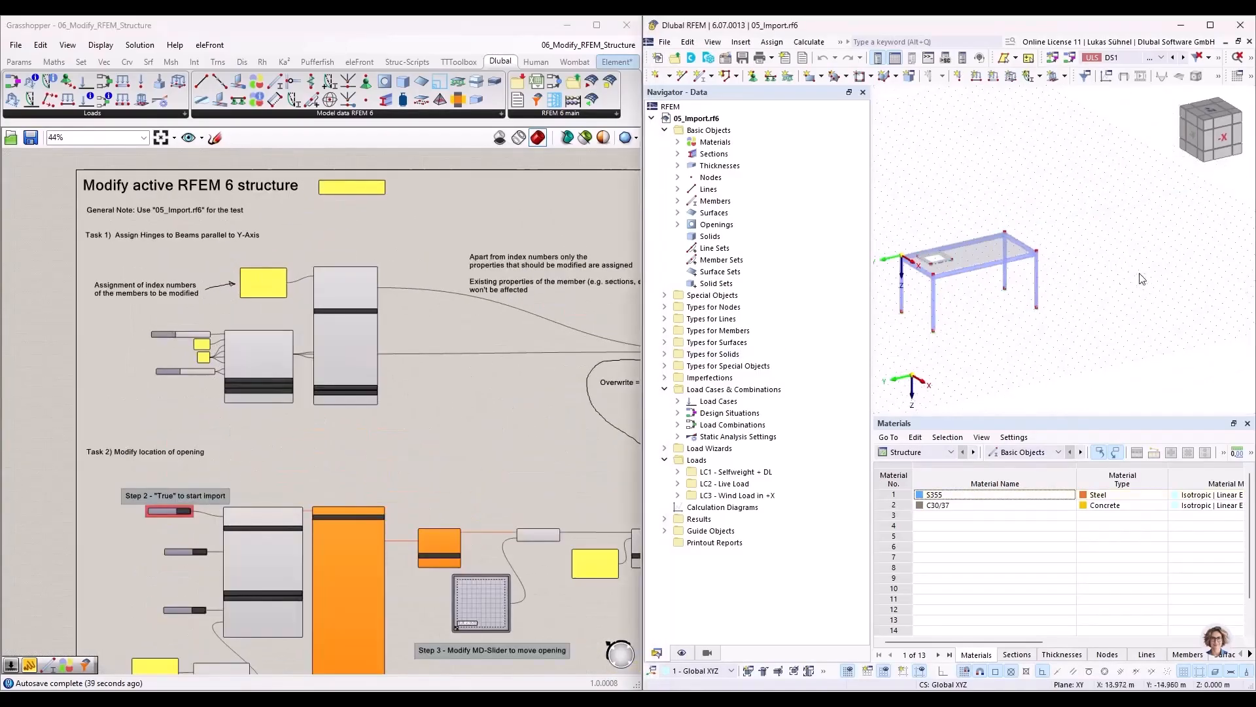
pyautogui.scroll(4, 906, 288)
pyautogui.scroll(1, 1014, 269)
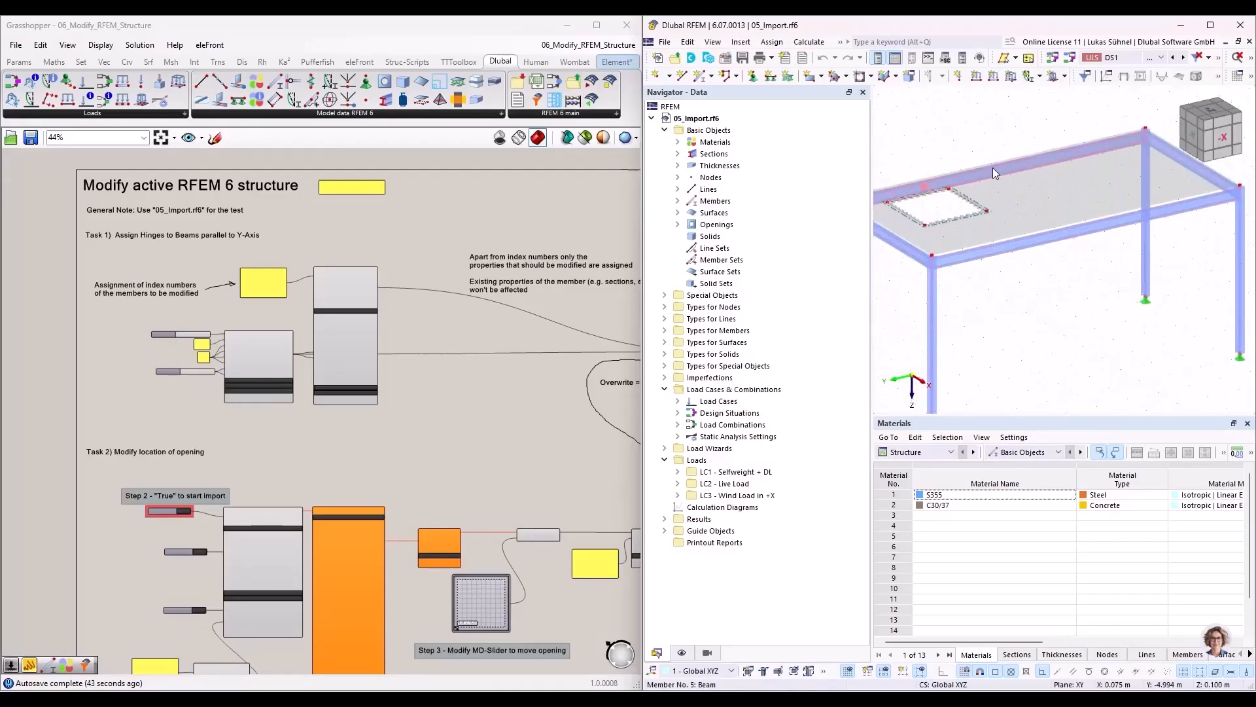
pyautogui.moveTo(994, 167)
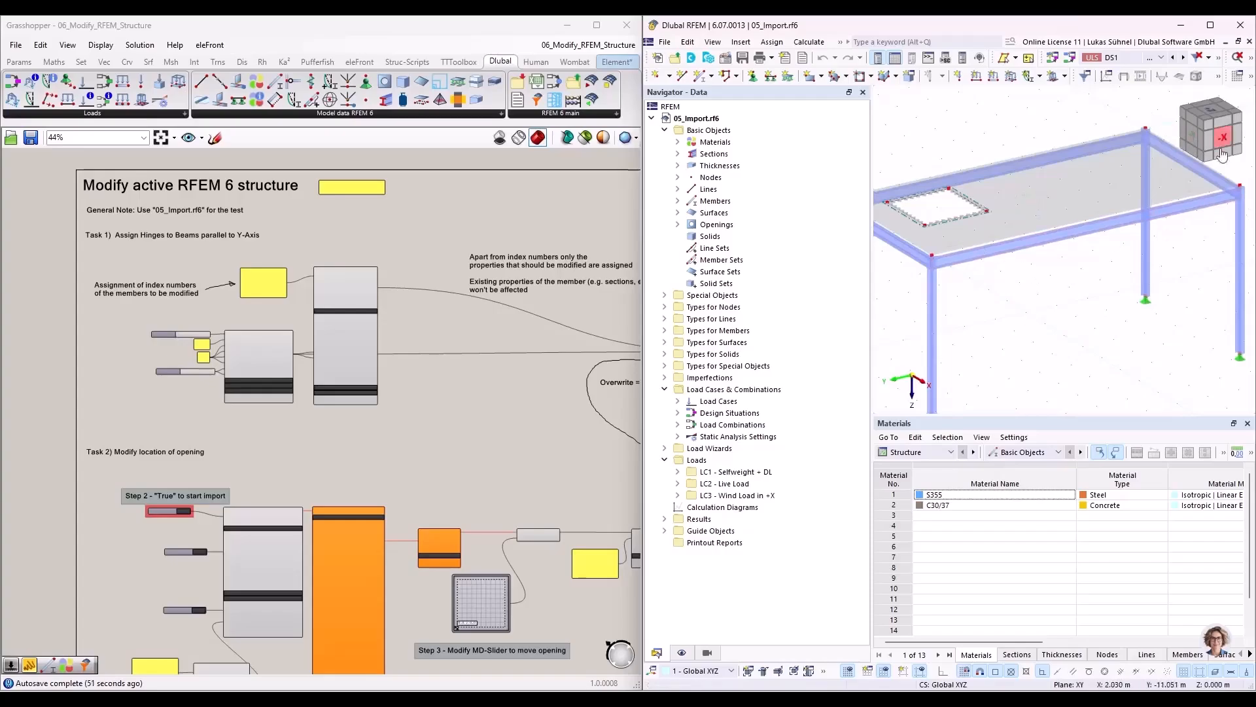
pyautogui.scroll(5, 1239, 185)
pyautogui.moveTo(1144, 316); pyautogui.dragTo(1032, 333, button='middle')
pyautogui.scroll(5, 1139, 237)
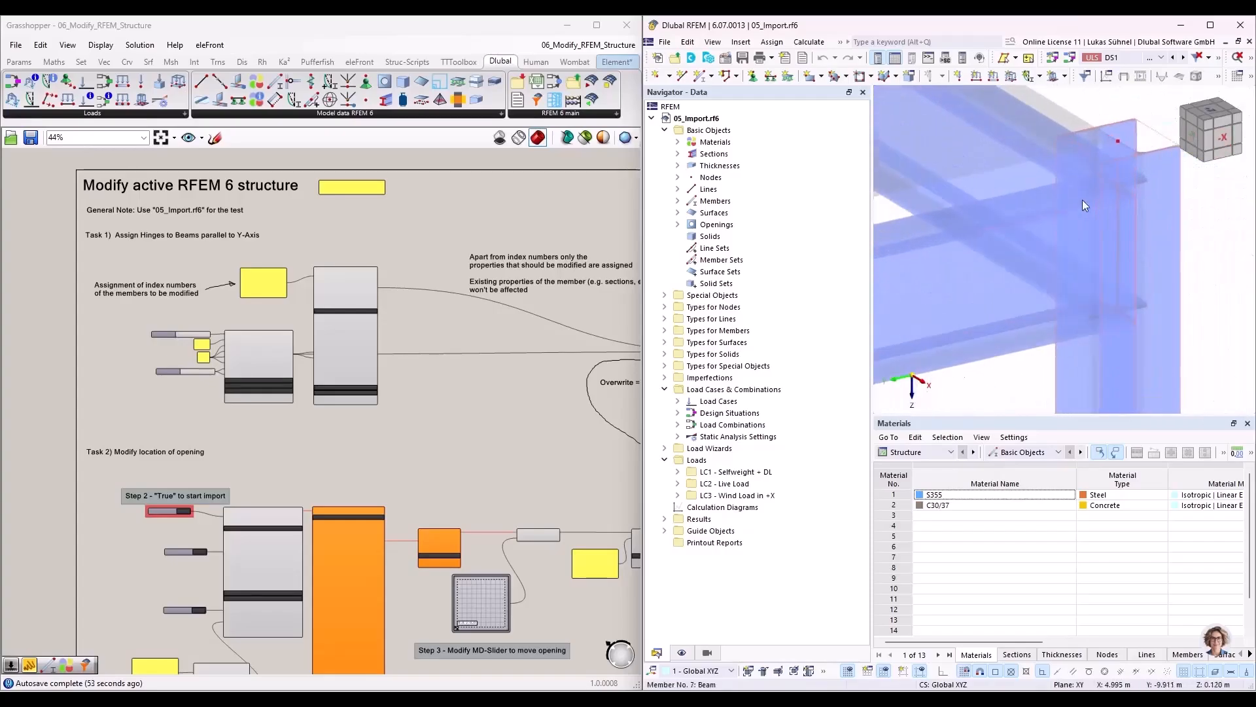
# Show the whole table model in RFEM, then enlarge Grasshopper to bring up the hinge-assignment task
pyautogui.scroll(-10, 1122, 210)
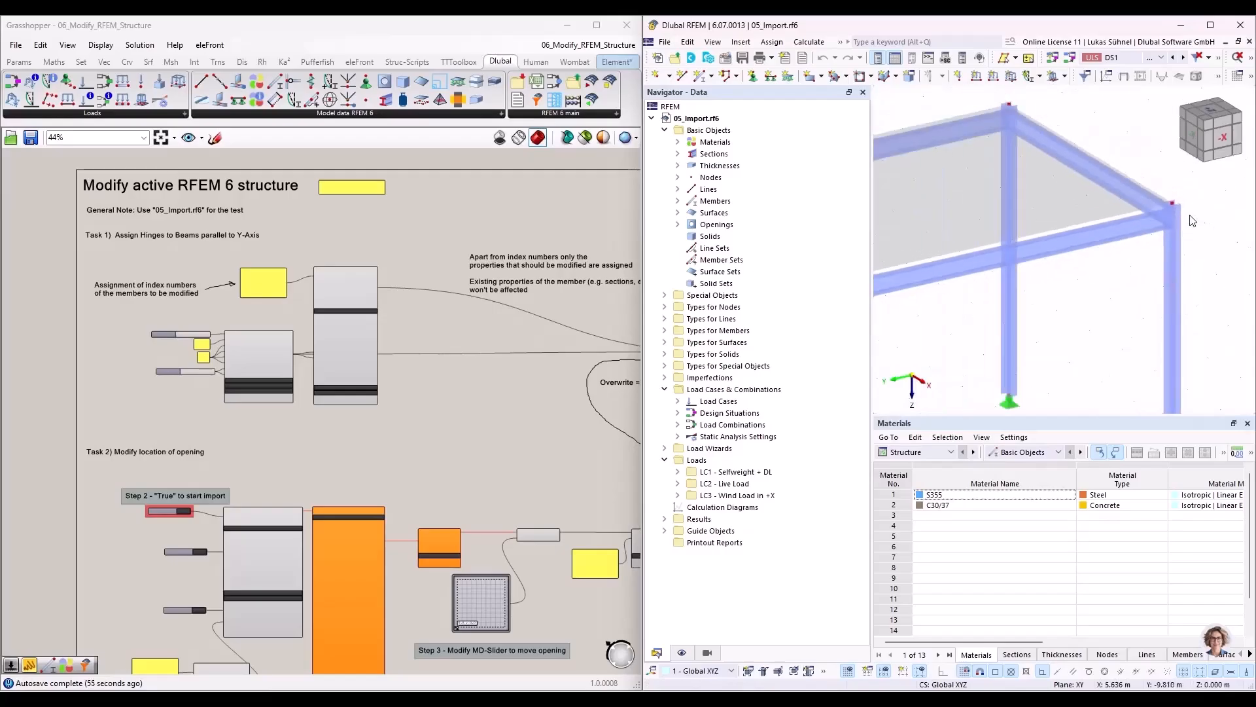
pyautogui.moveTo(472, 418); pyautogui.dragTo(379, 429, button='right')
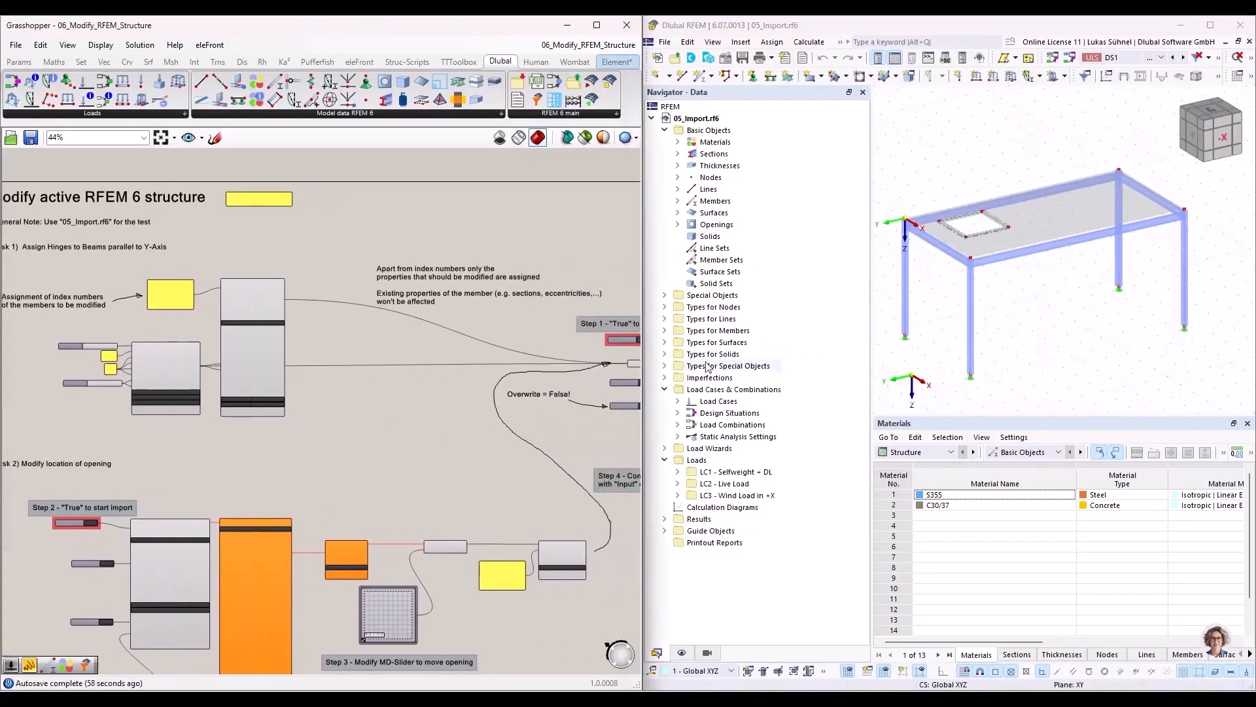
pyautogui.click(942, 182)
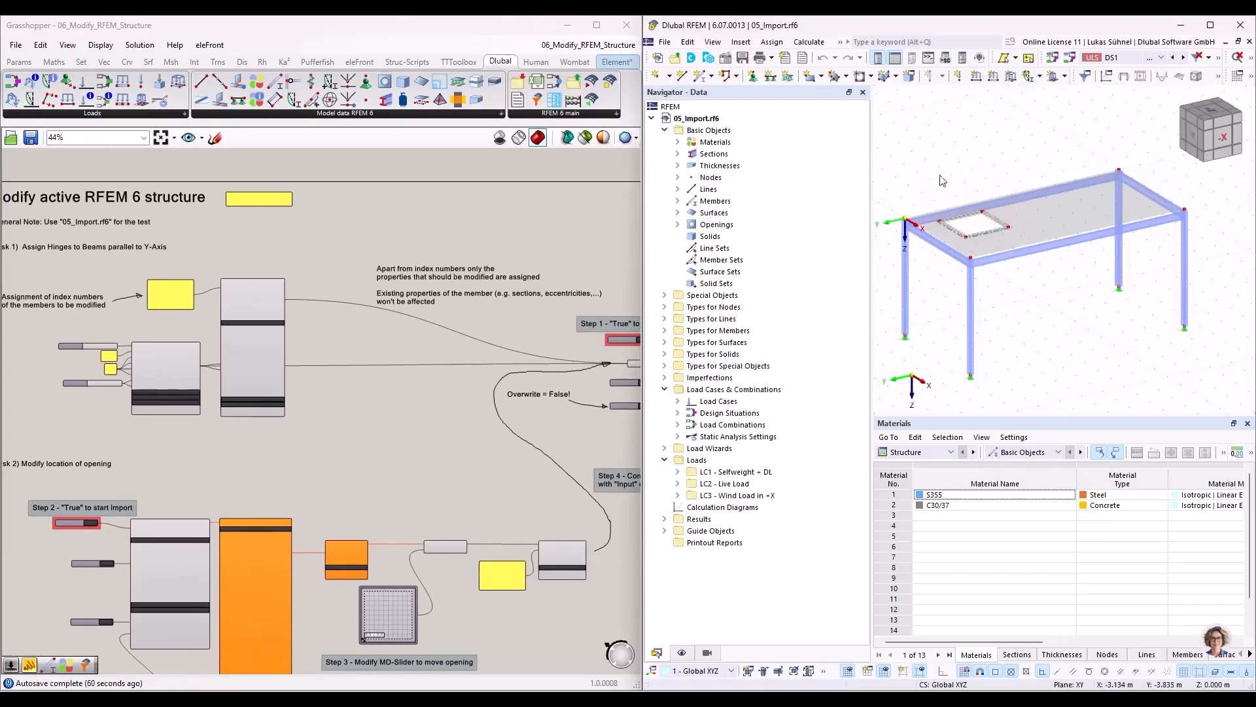
pyautogui.click(596, 25)
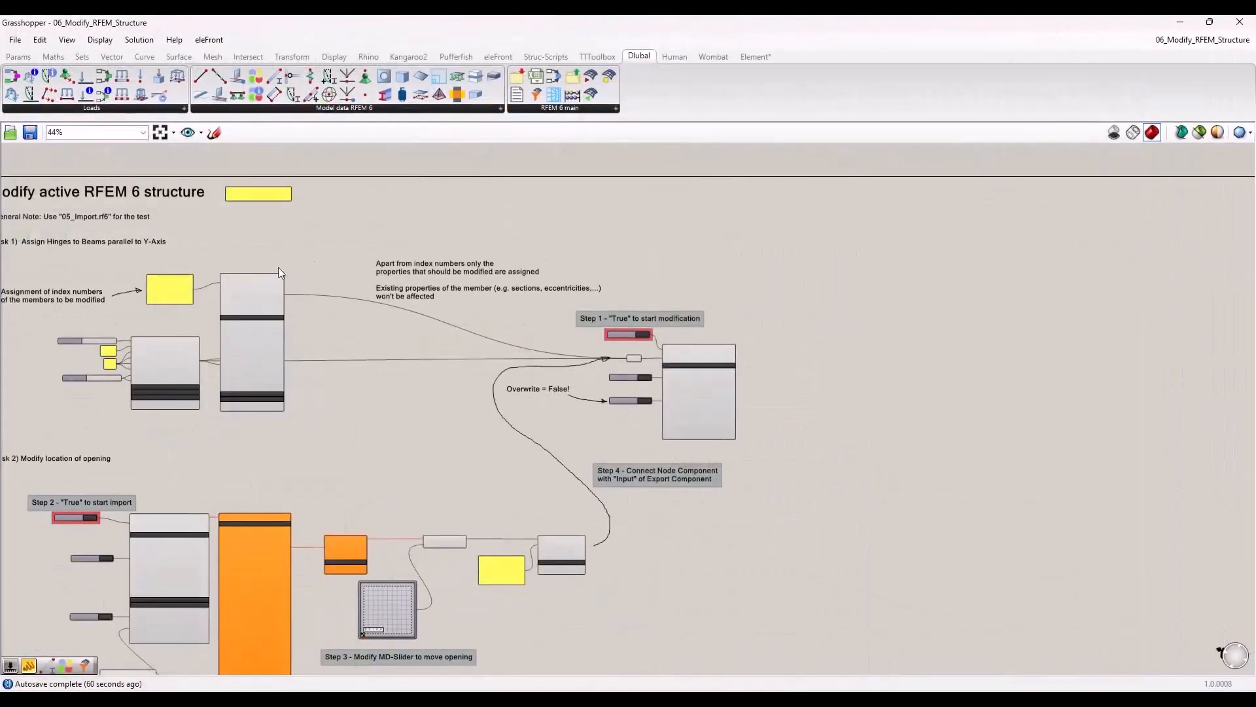
pyautogui.moveTo(110, 264); pyautogui.dragTo(324, 314, button='right')
pyautogui.scroll(5, 330, 324)
pyautogui.moveTo(408, 449); pyautogui.dragTo(371, 395, button='right')
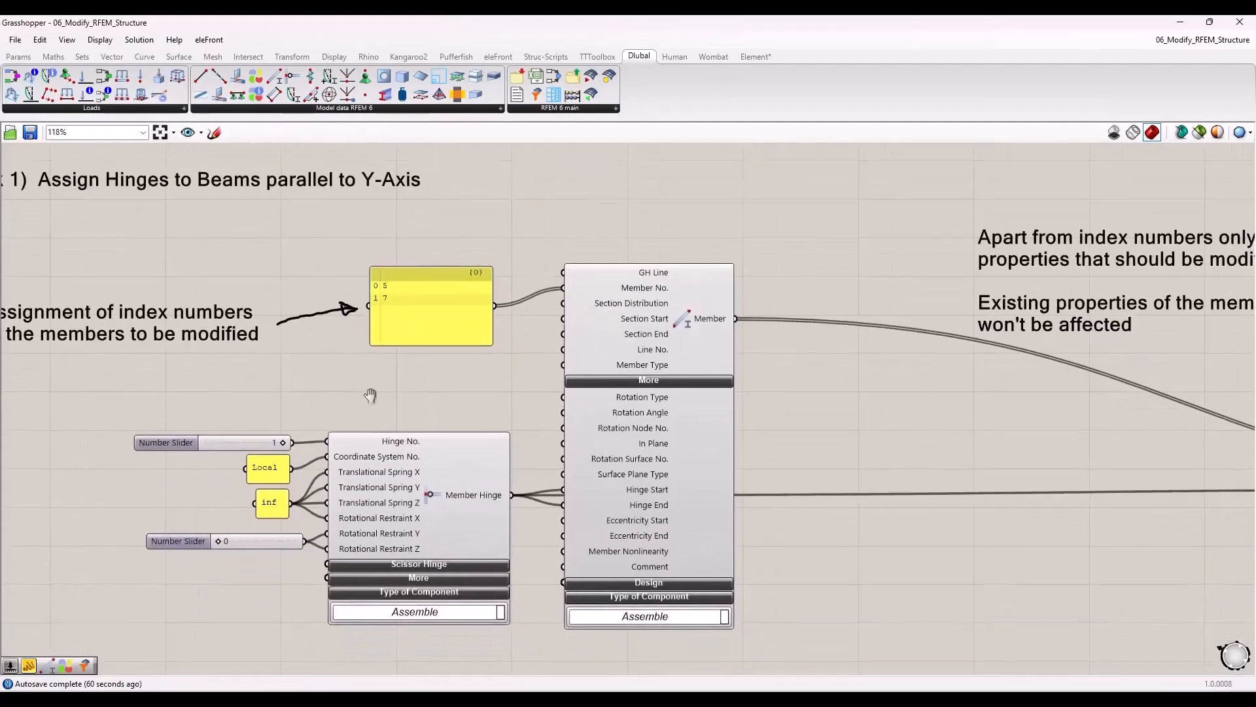
pyautogui.scroll(-1, 383, 411)
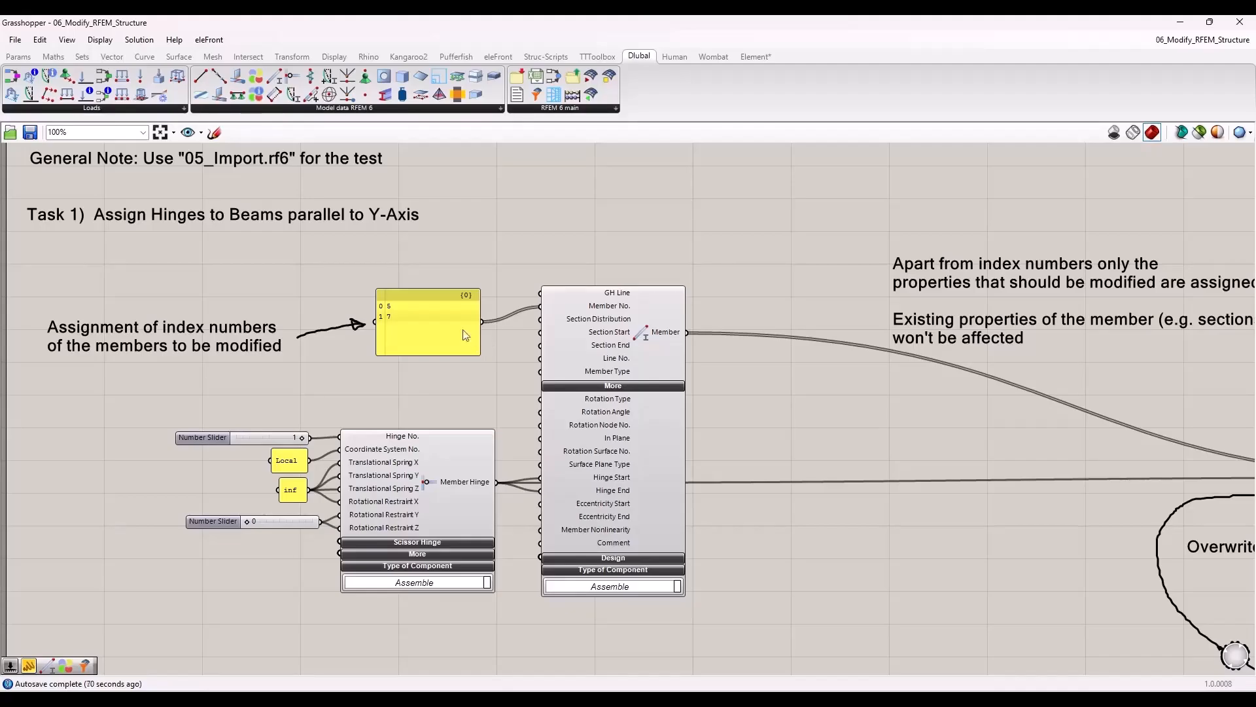
# Examine the Member component and the index-number panel feeding its Member No. input
pyautogui.click(608, 330)
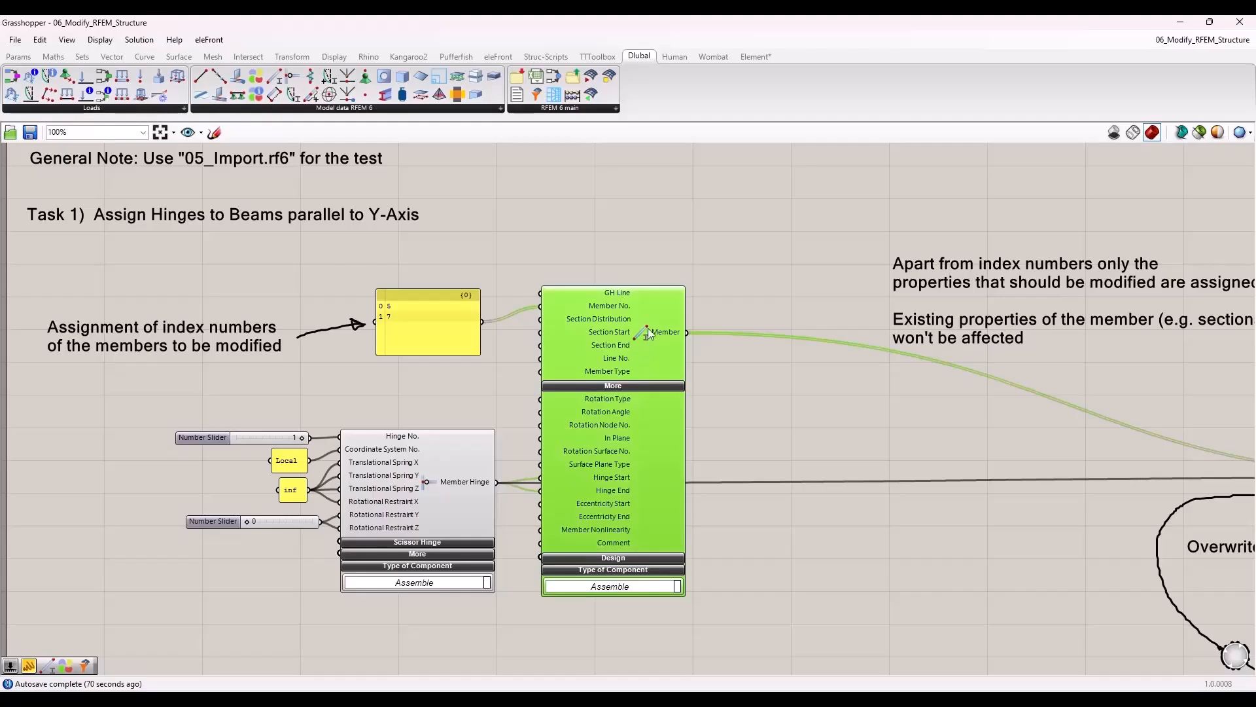
pyautogui.moveTo(416, 323); pyautogui.dragTo(419, 320)
pyautogui.scroll(5, 391, 310)
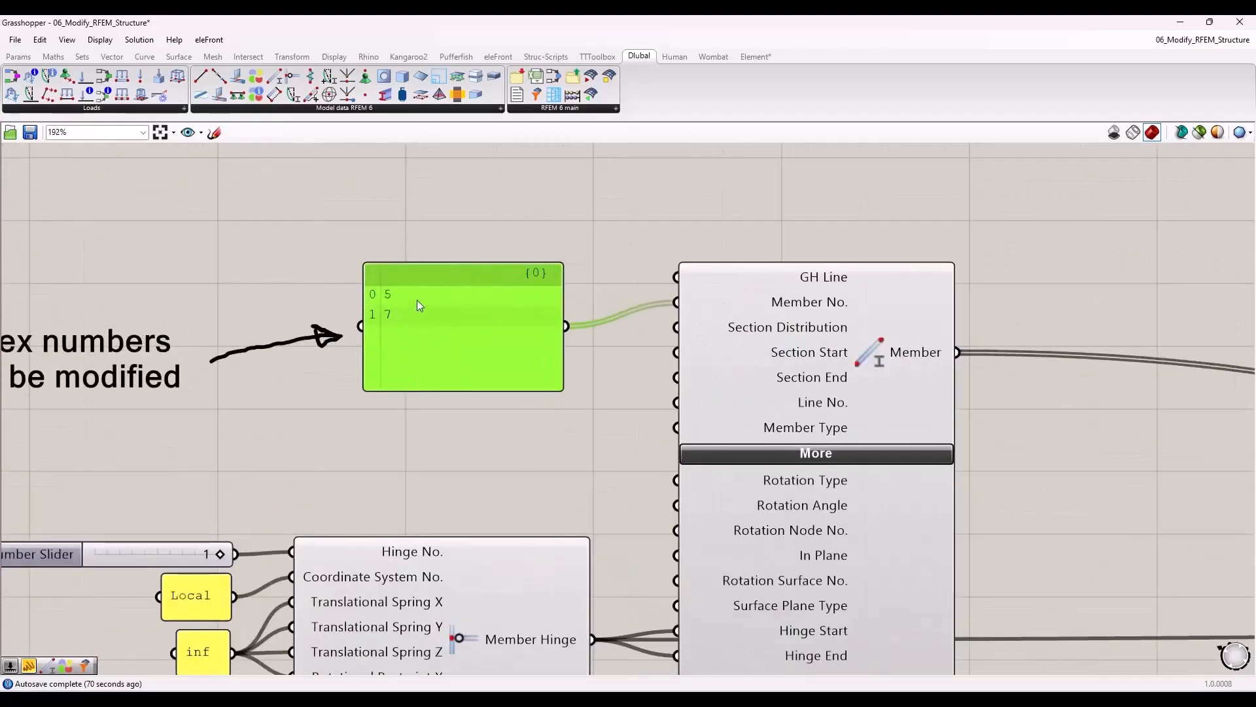
pyautogui.scroll(-1, 403, 301)
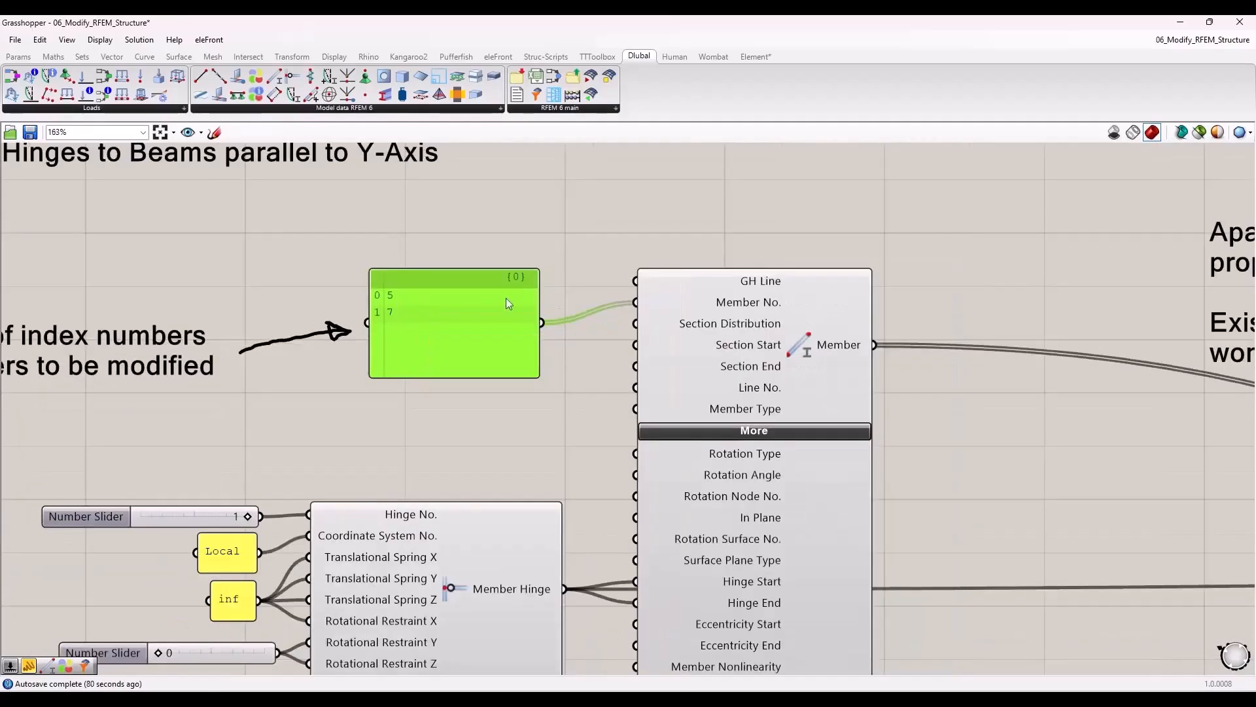
pyautogui.moveTo(751, 307)
pyautogui.click(492, 422)
# Examine the Member Hinge component with its spring and restraint inputs, and its links to Hinge Start and Hinge End
pyautogui.moveTo(496, 403); pyautogui.dragTo(558, 234, button='right')
pyautogui.moveTo(123, 324); pyautogui.dragTo(645, 633)
pyautogui.click(504, 620)
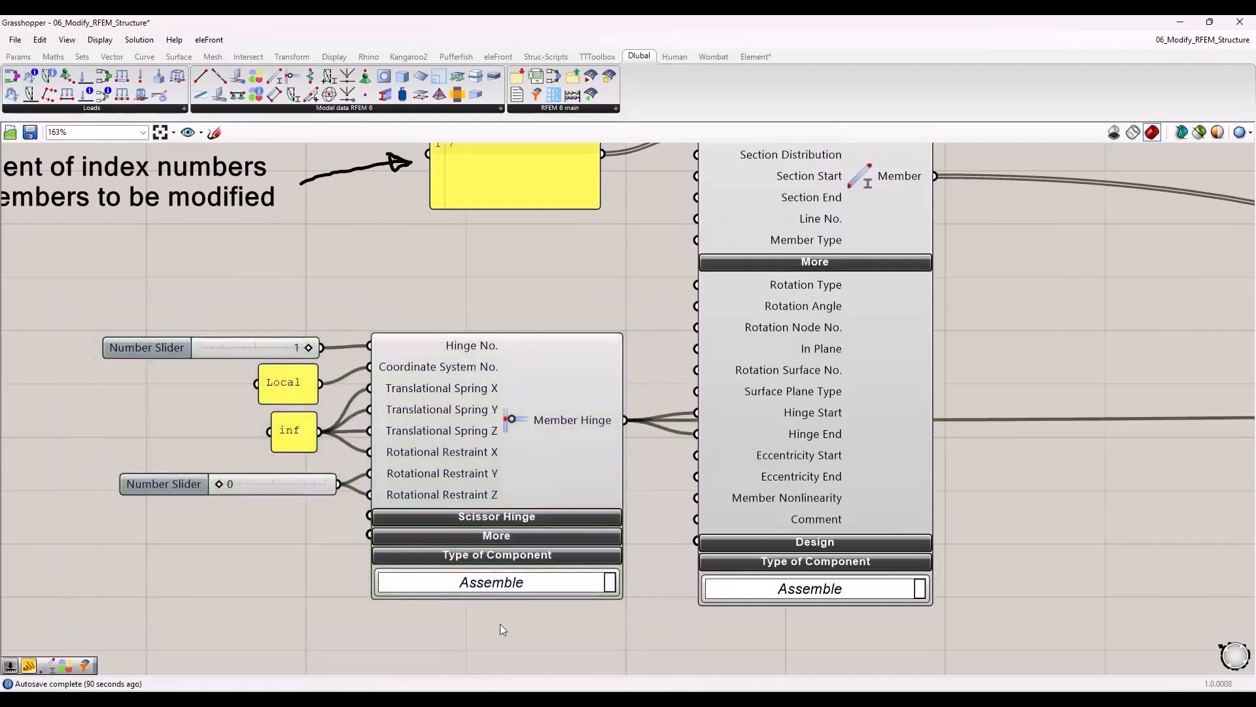
pyautogui.click(532, 426)
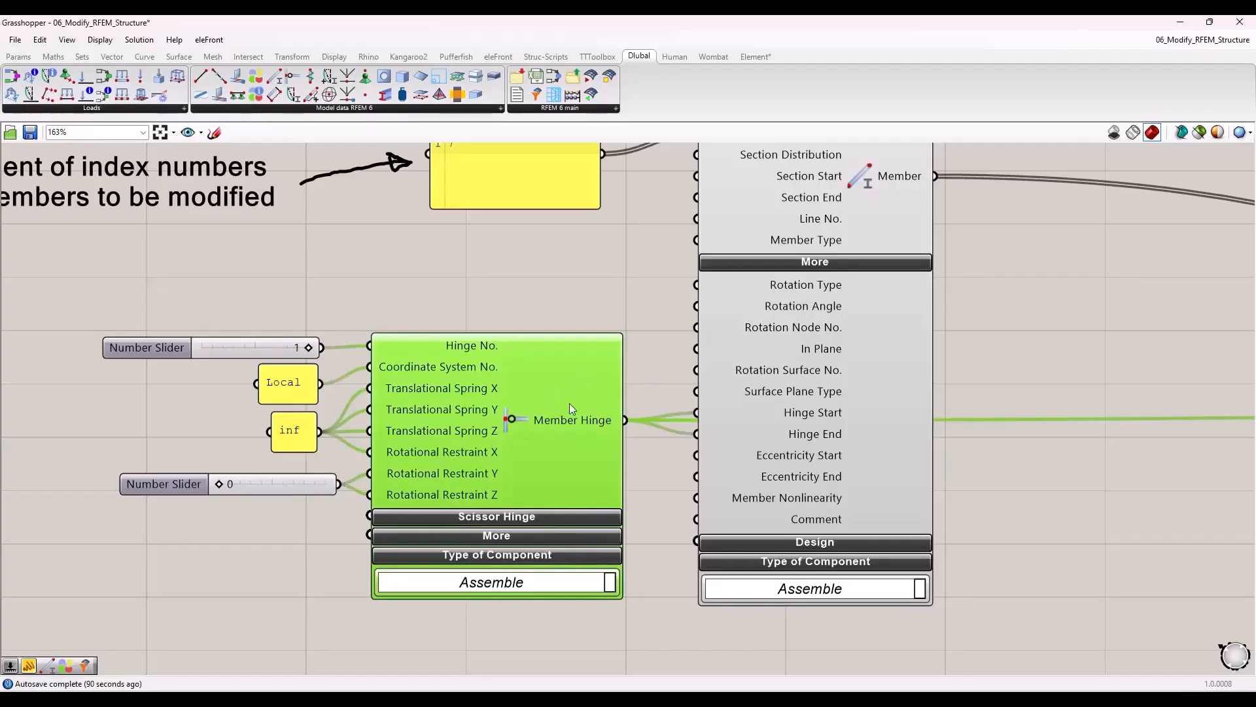
pyautogui.scroll(-2, 650, 414)
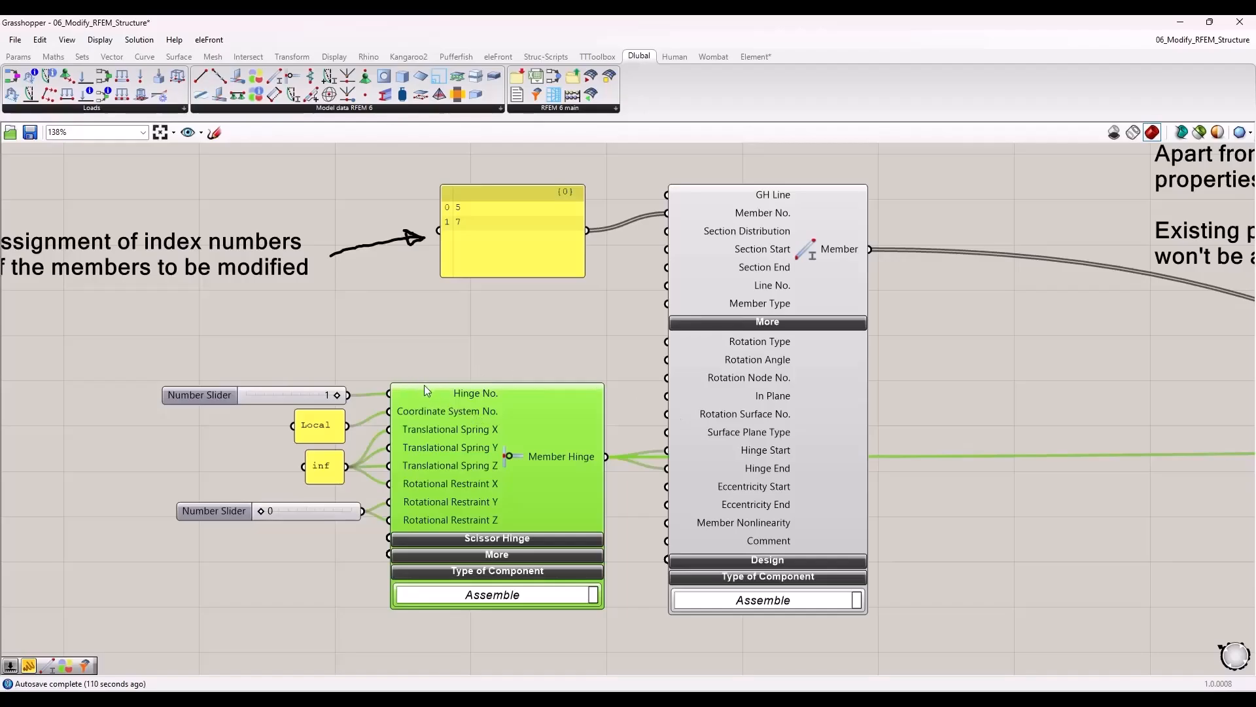
pyautogui.scroll(-2, 425, 383)
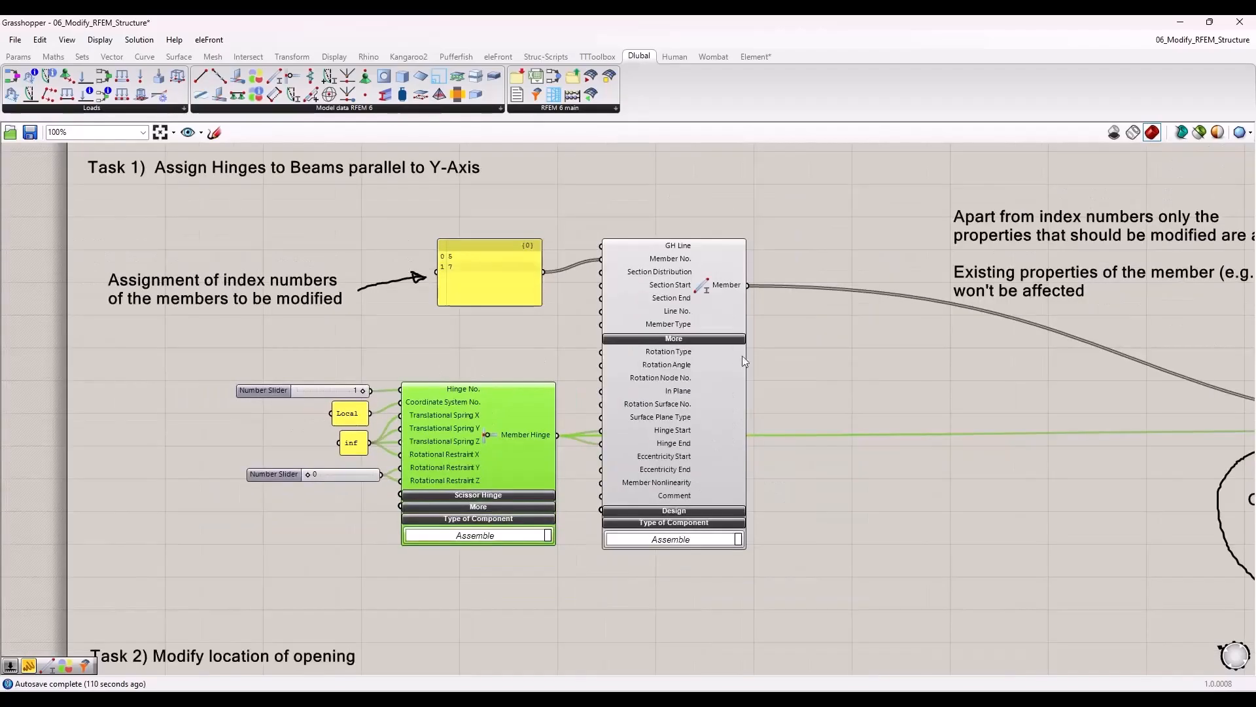
# Review the export component and the note and toggle that keep its Overwrite input at False
pyautogui.moveTo(1155, 461); pyautogui.dragTo(166, 440, button='right')
pyautogui.scroll(2, 664, 466)
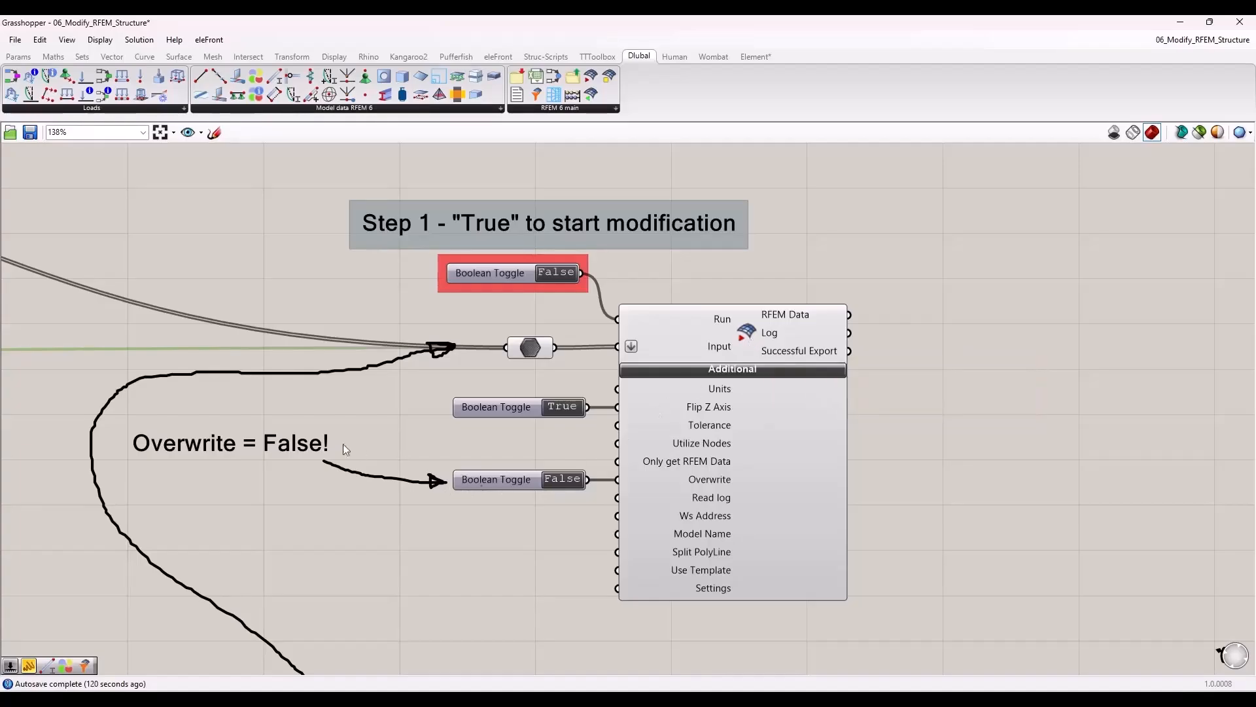
pyautogui.moveTo(116, 424); pyautogui.dragTo(772, 498)
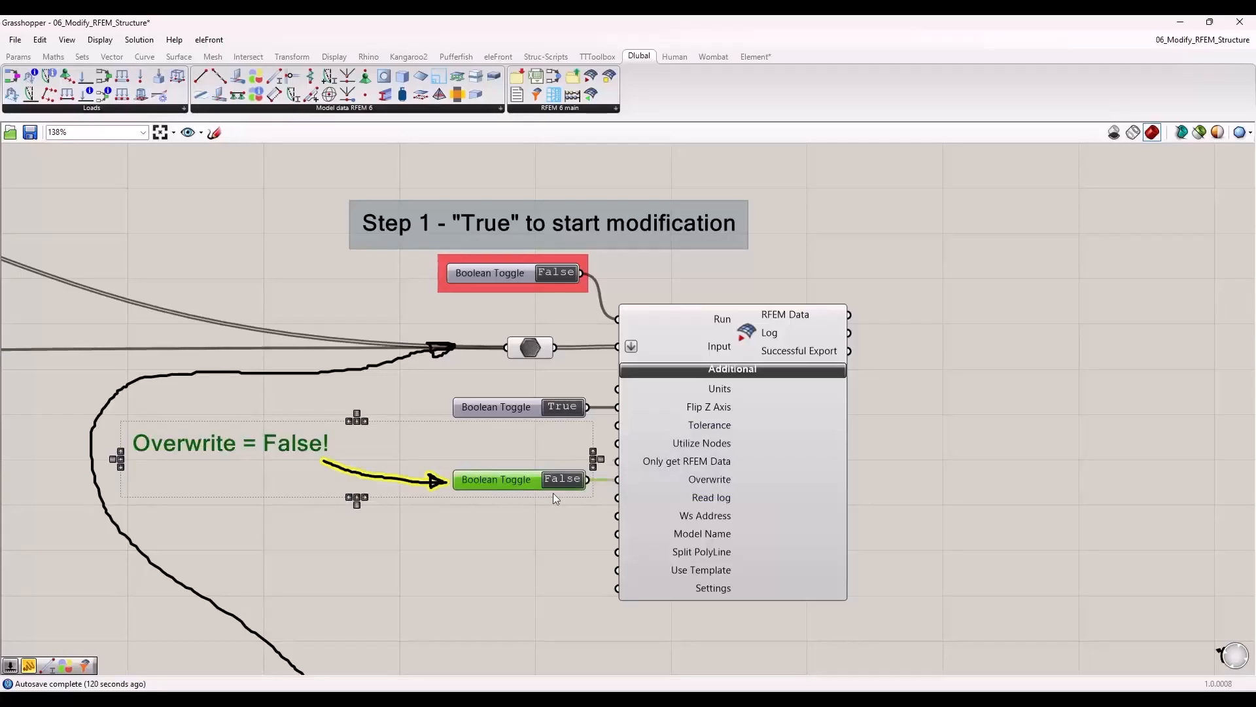
pyautogui.click(492, 515)
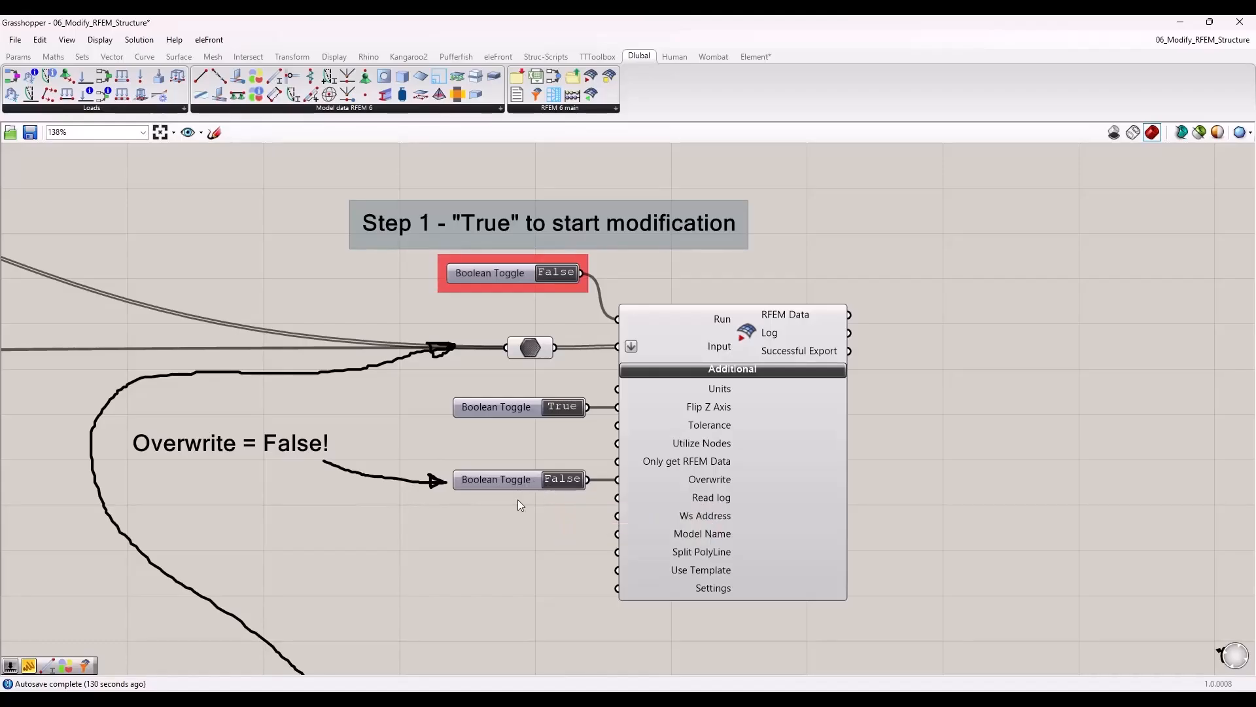
# Place Grasshopper beside RFEM and set the "Step 1" toggle to True to run the modification
pyautogui.scroll(-2, 614, 438)
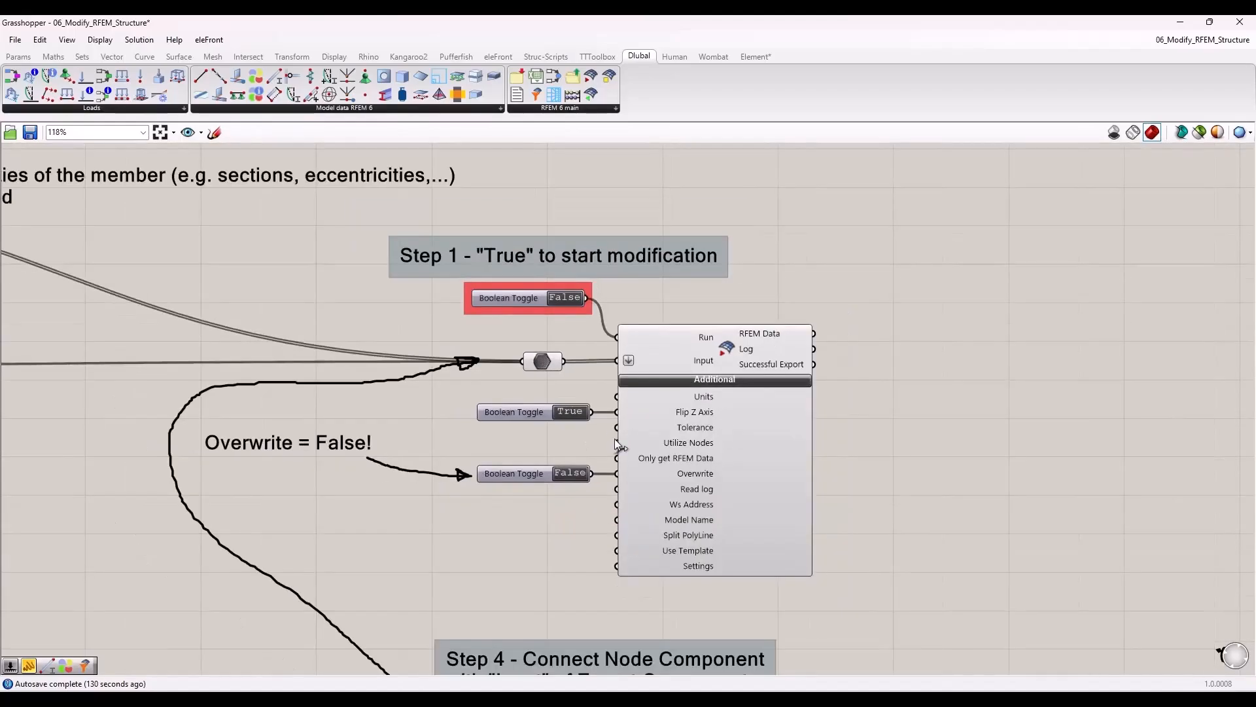
pyautogui.moveTo(537, 20); pyautogui.dragTo(3, 256)
pyautogui.scroll(3, 354, 324)
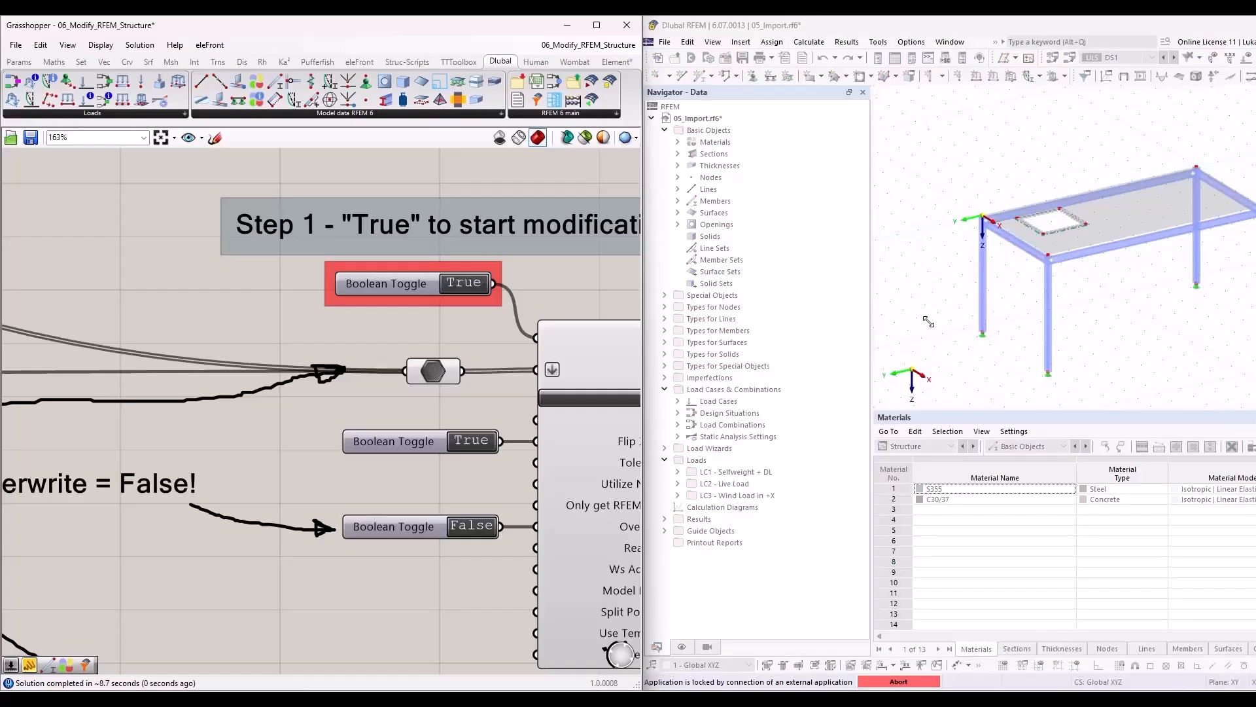
# Open the modified long edge beam's properties in RFEM and check its section and eccentricities, leaving them unchanged
pyautogui.scroll(5, 976, 302)
pyautogui.scroll(3, 976, 302)
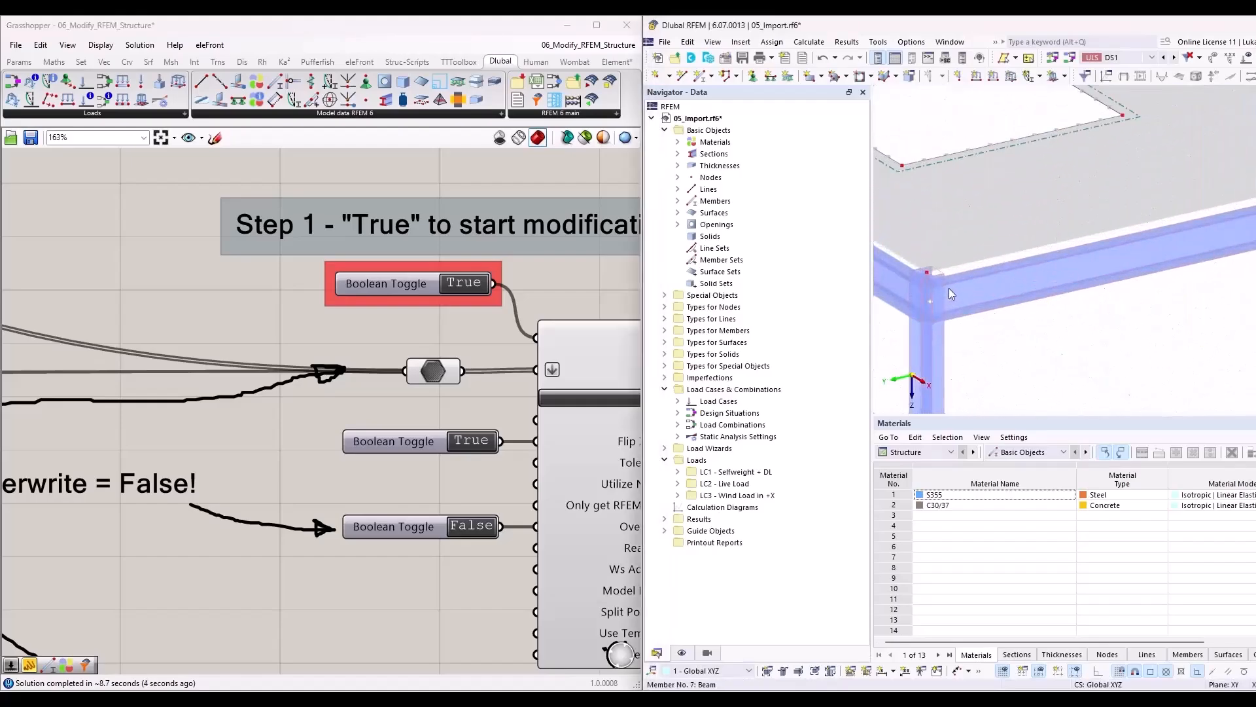
pyautogui.doubleClick(1018, 285)
pyautogui.click(560, 159)
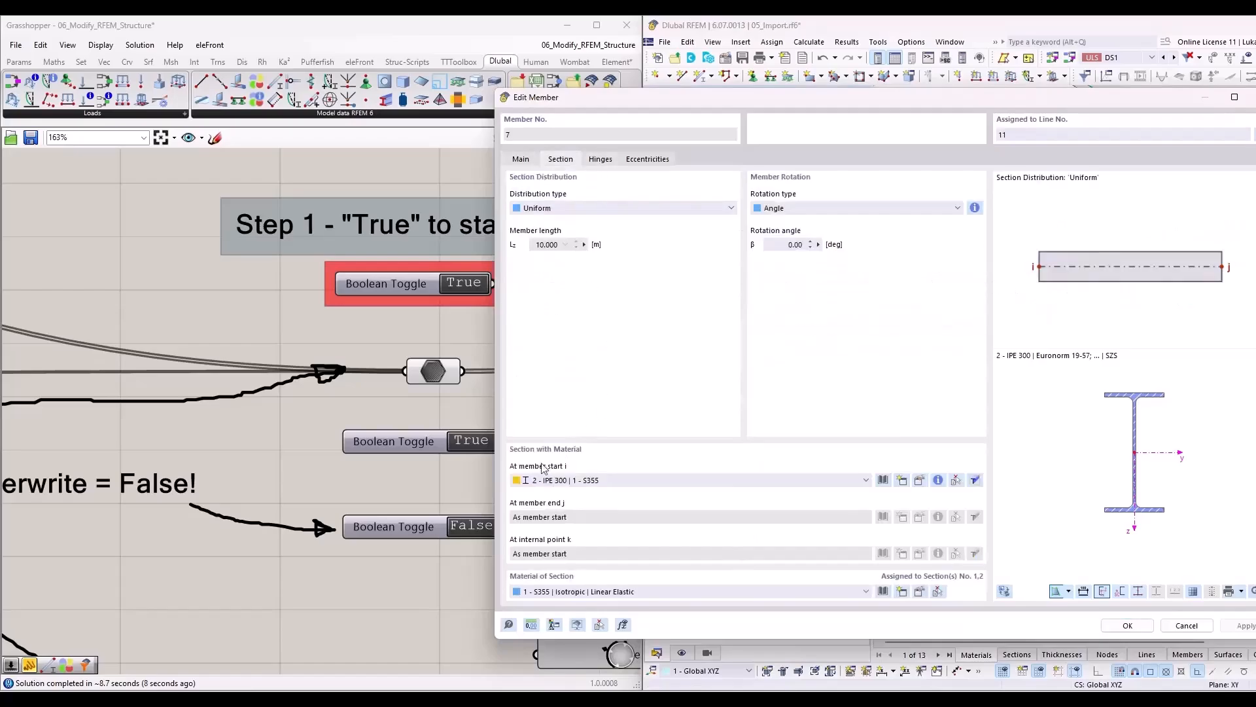
pyautogui.click(643, 163)
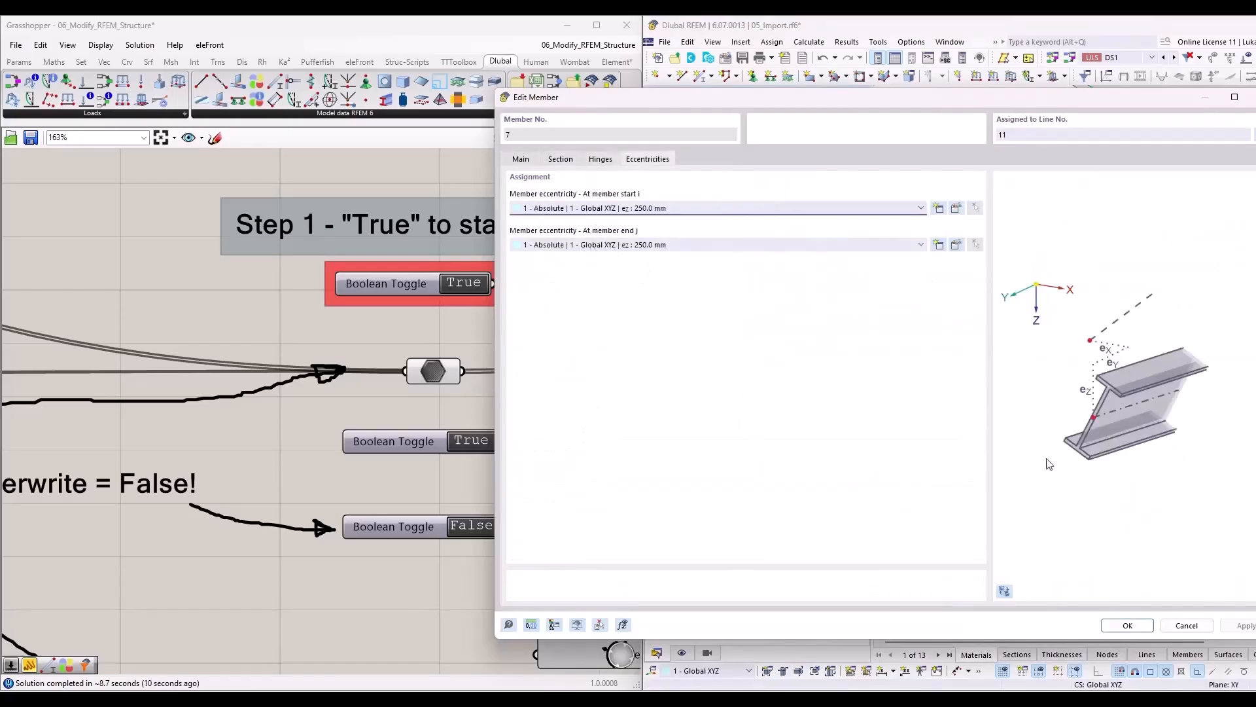
pyautogui.click(1186, 625)
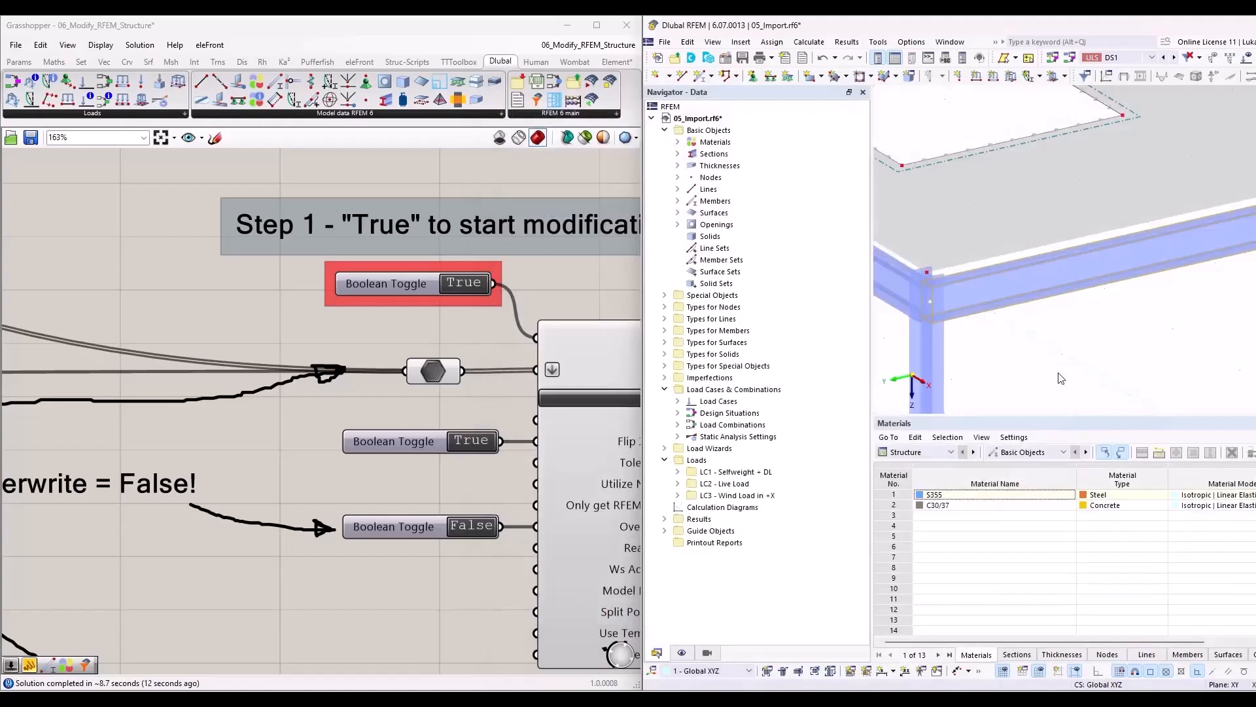
# Bring up Task 2 for moving the opening in Grasshopper and look at the opening in the RFEM table top
pyautogui.scroll(-2, 953, 318)
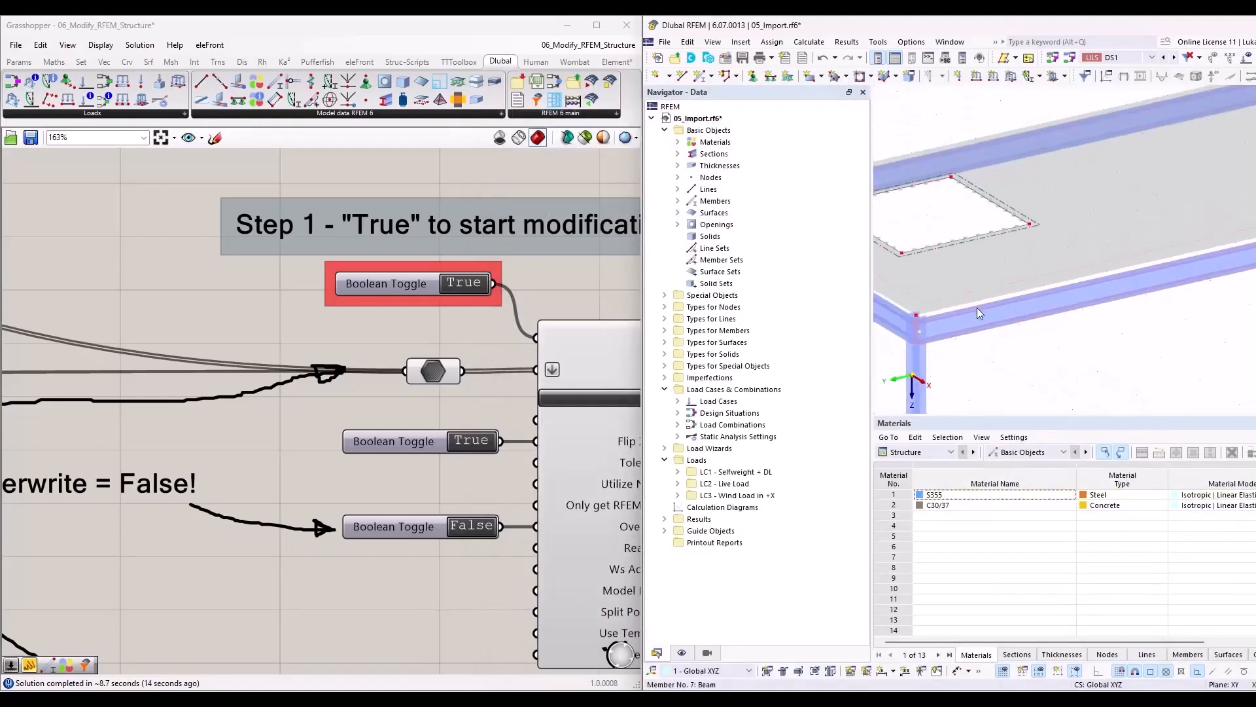
pyautogui.scroll(-5, 1085, 253)
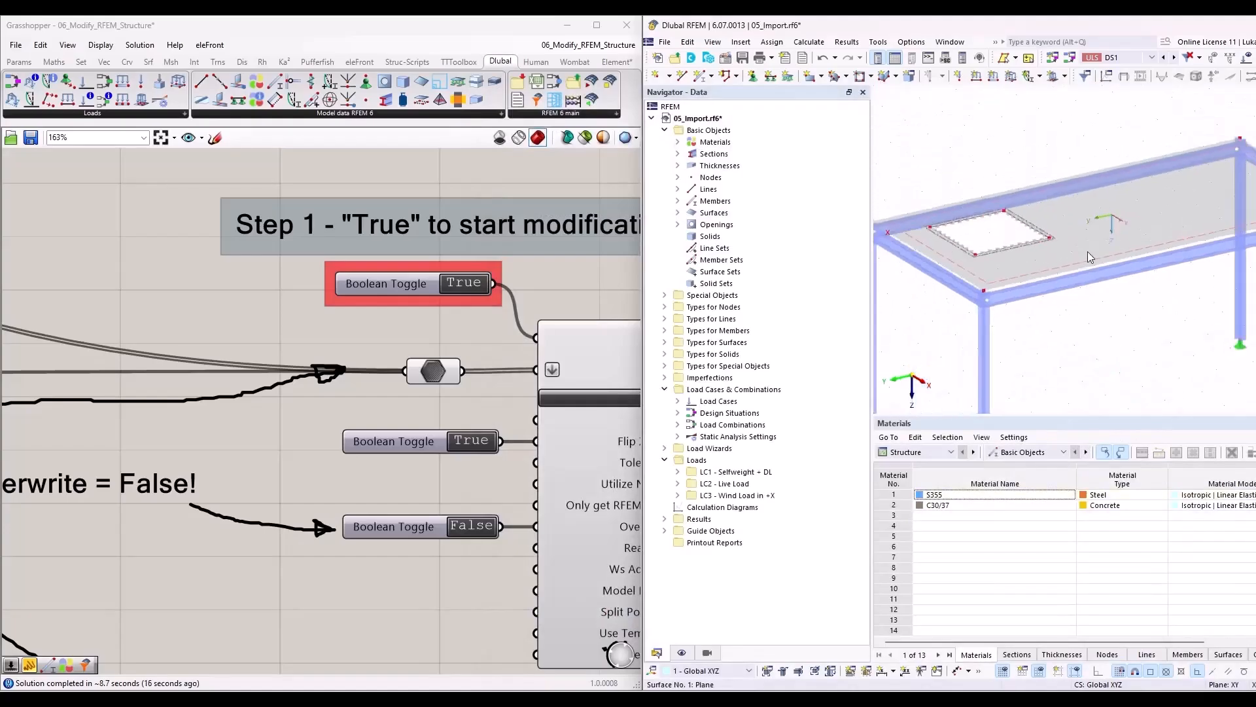
pyautogui.scroll(-8, 513, 239)
pyautogui.scroll(6, 136, 390)
pyautogui.scroll(4, 231, 322)
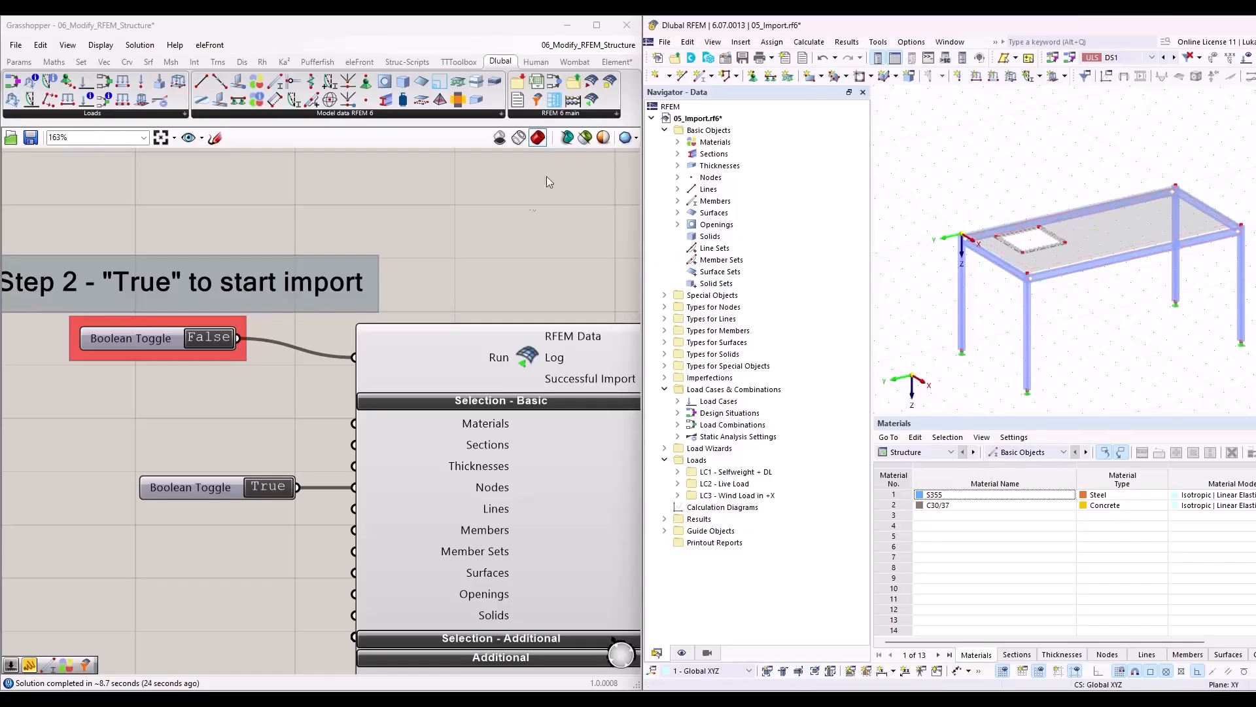
pyautogui.moveTo(593, 36)
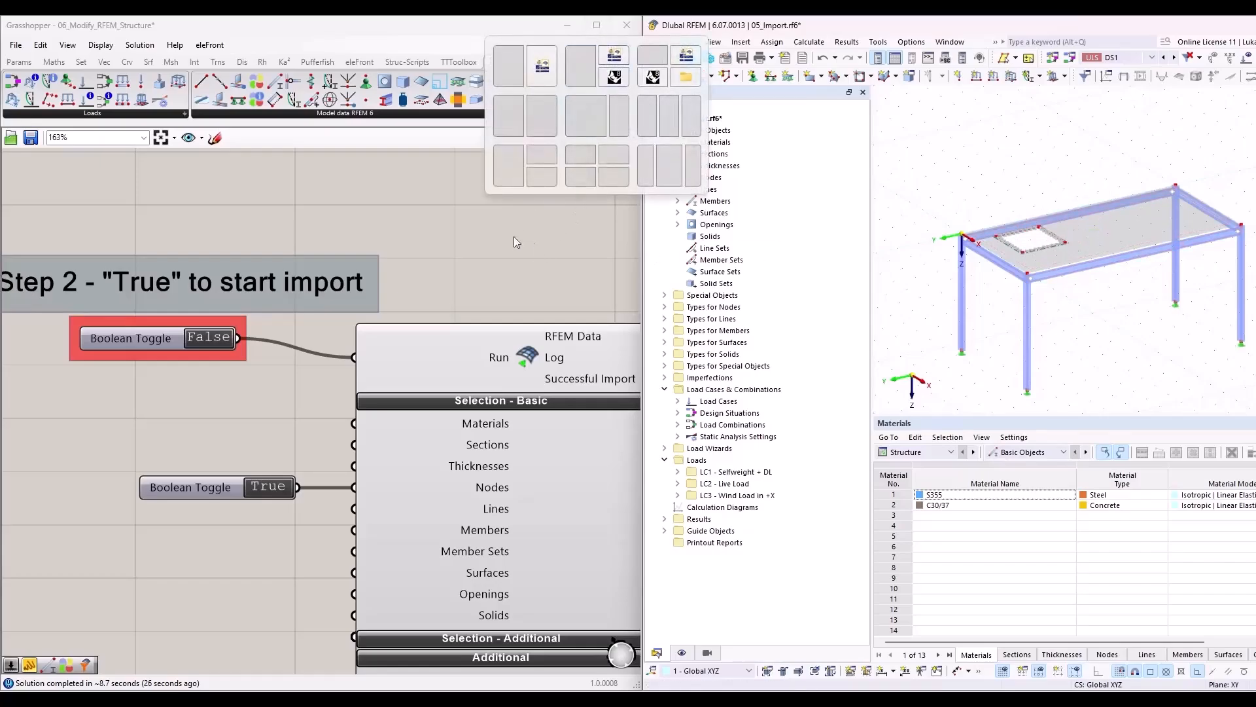
pyautogui.scroll(-4, 458, 254)
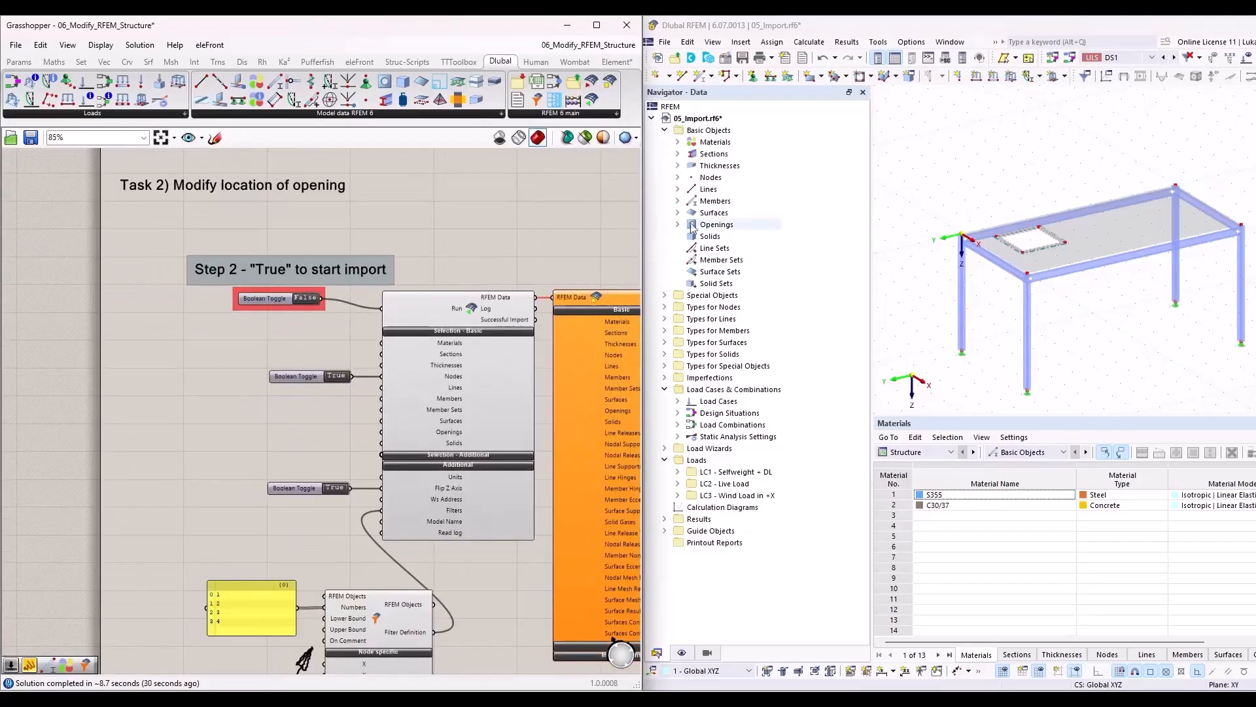
pyautogui.scroll(4, 970, 244)
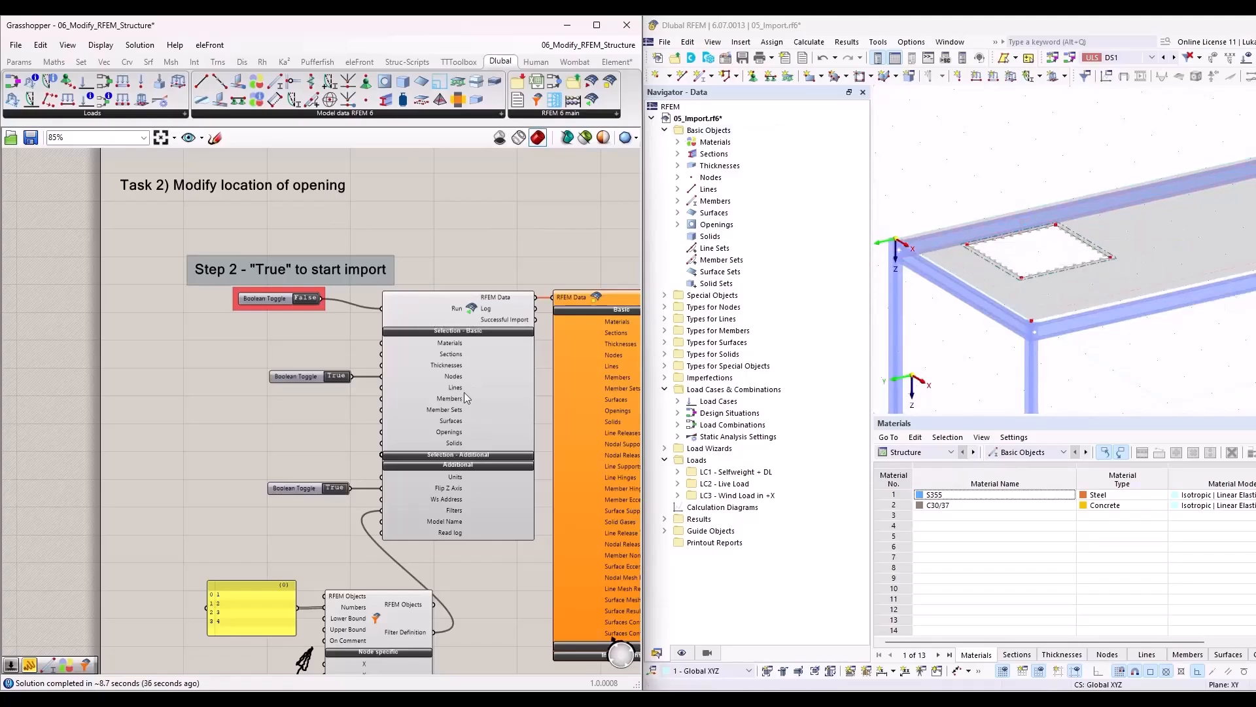
# Enlarge Grasshopper and examine the import component's Nodes selection and the node filter fed with index numbers 1 to 4
pyautogui.click(596, 25)
pyautogui.scroll(4, 471, 304)
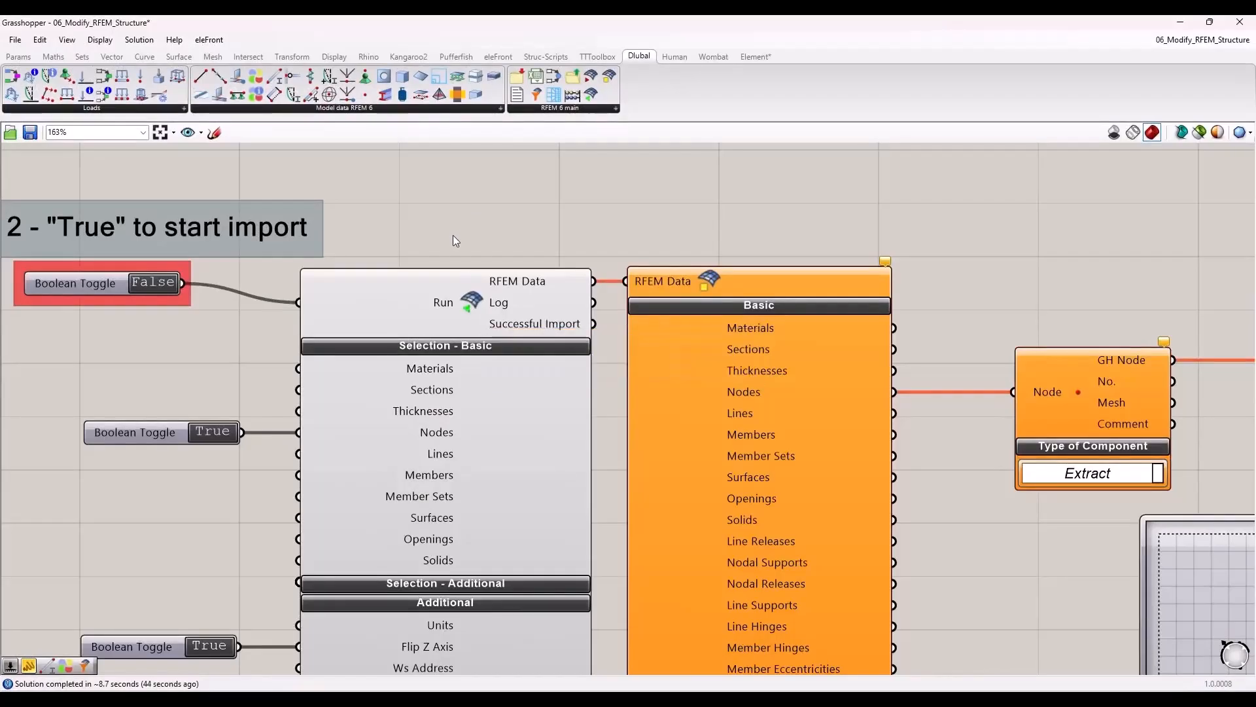
pyautogui.moveTo(469, 308); pyautogui.dragTo(538, 246, button='right')
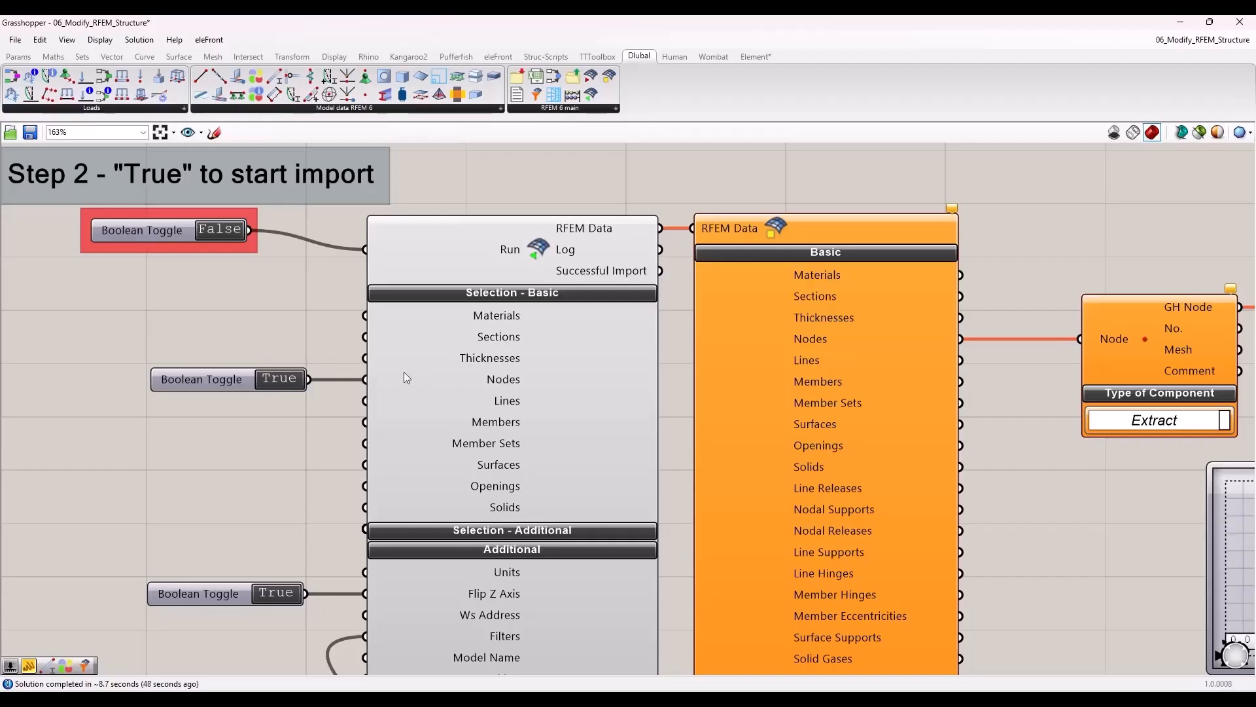
pyautogui.moveTo(246, 444); pyautogui.dragTo(322, 254, button='right')
pyautogui.scroll(-2, 327, 354)
pyautogui.moveTo(322, 461); pyautogui.dragTo(383, 269, button='right')
pyautogui.scroll(1, 449, 404)
pyautogui.scroll(1, 449, 405)
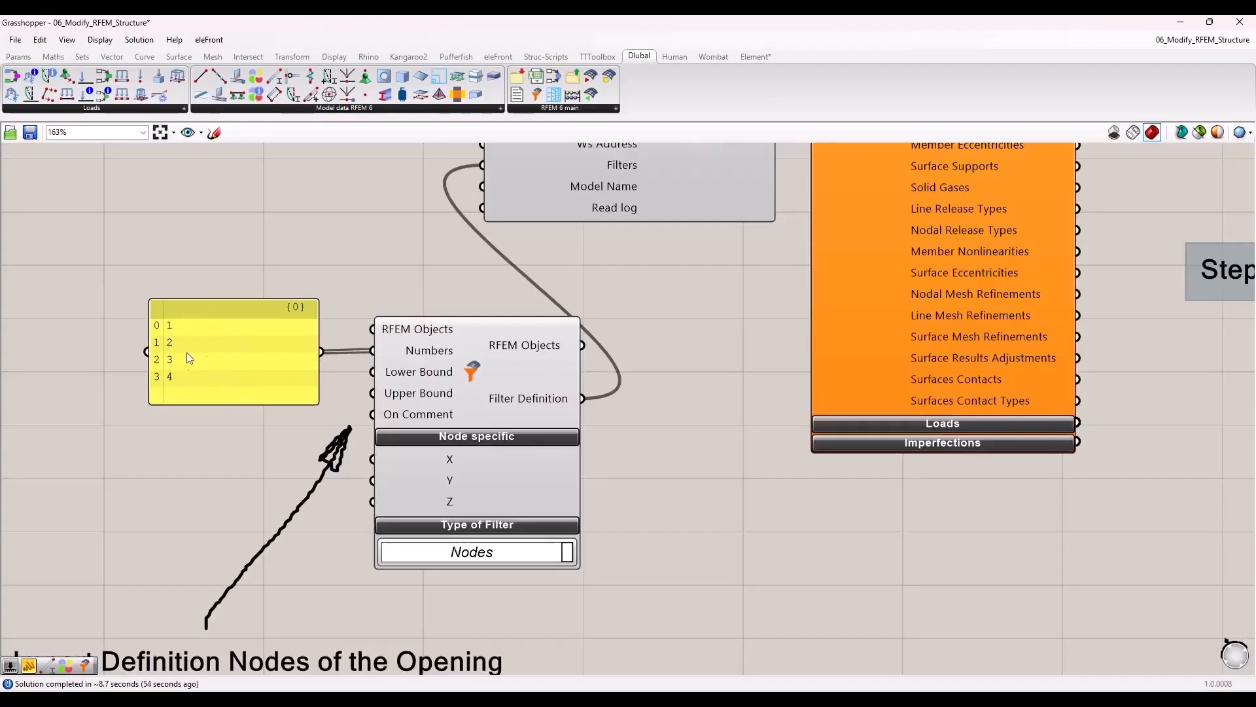
# Follow the imported nodes through the Extract component, the MD-Slider-driven Move and the Assemble node component
pyautogui.scroll(-2, 322, 431)
pyautogui.moveTo(564, 365); pyautogui.dragTo(346, 537, button='right')
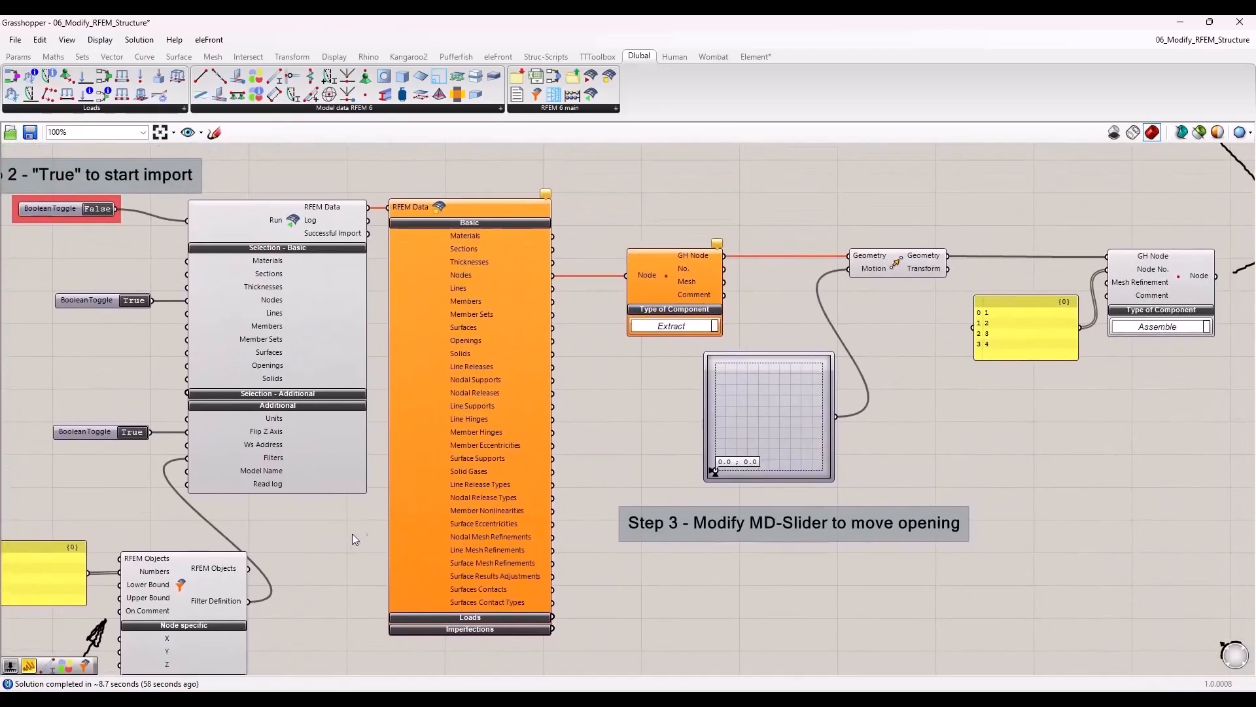
pyautogui.scroll(2, 528, 277)
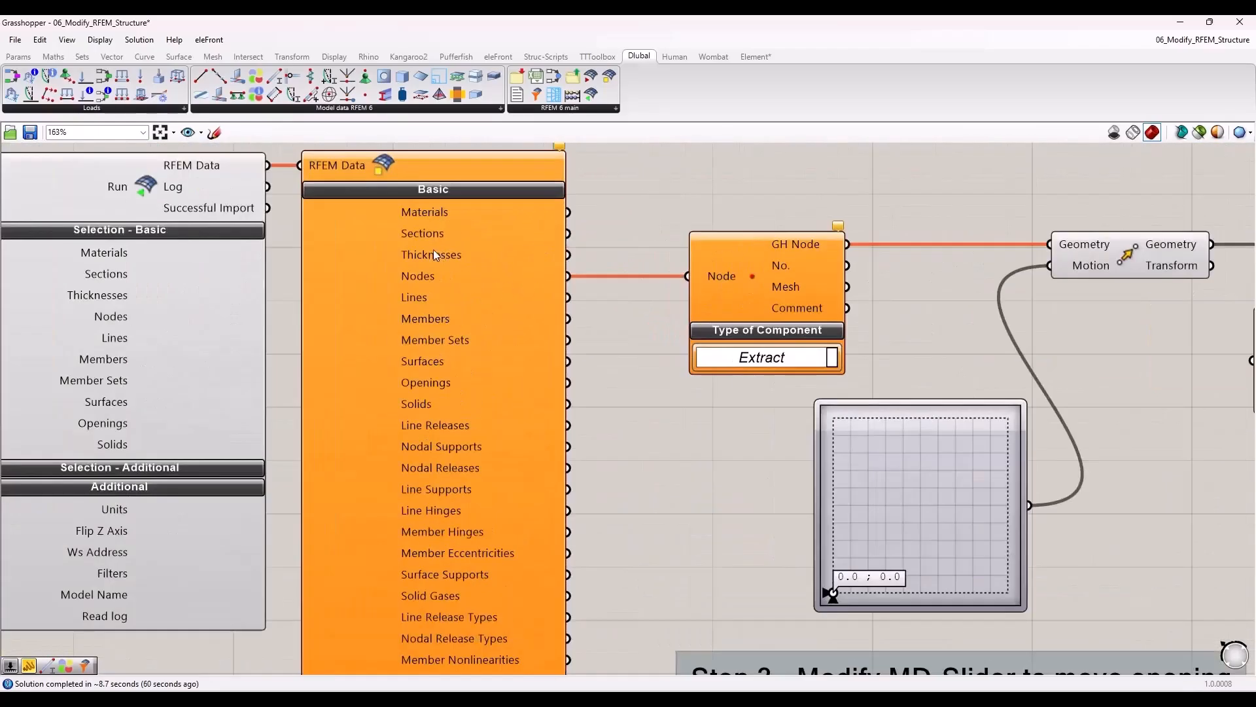
pyautogui.moveTo(712, 433); pyautogui.dragTo(357, 469, button='right')
pyautogui.click(476, 323)
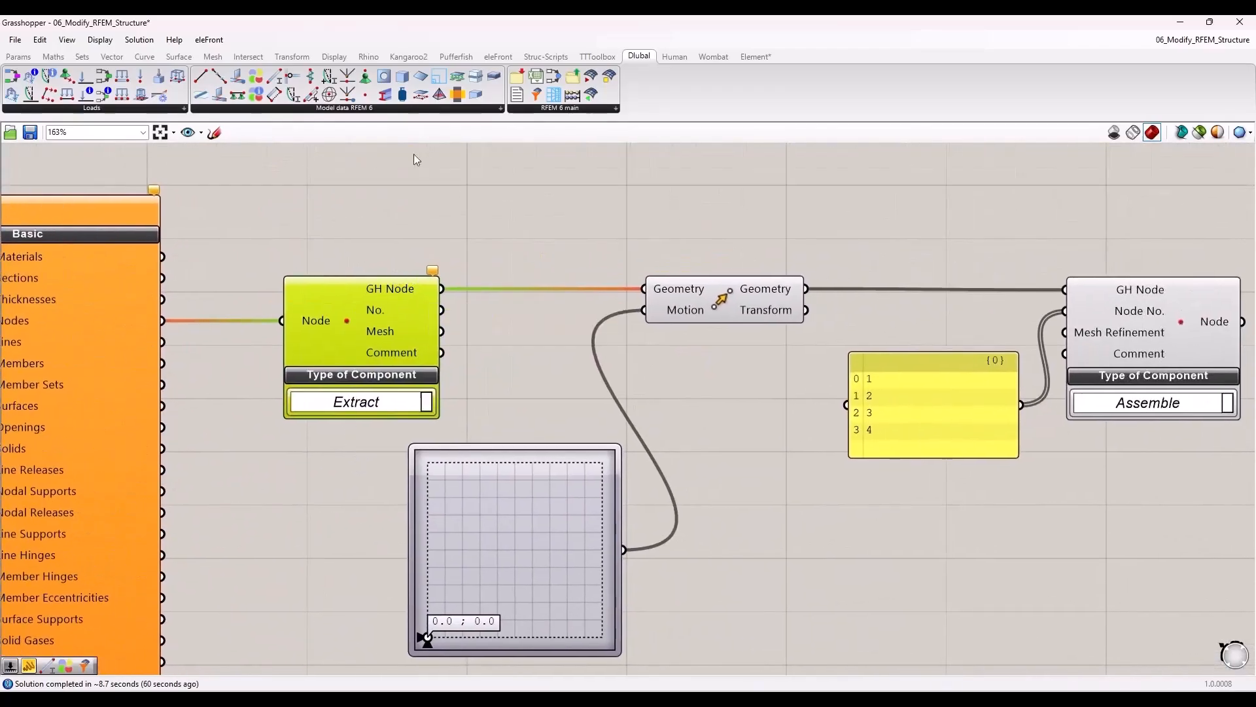
# Restore Grasshopper beside Rhino and bring the imported opening nodes into close view in Rhino's Perspective viewport
pyautogui.moveTo(420, 30); pyautogui.dragTo(1032, 72)
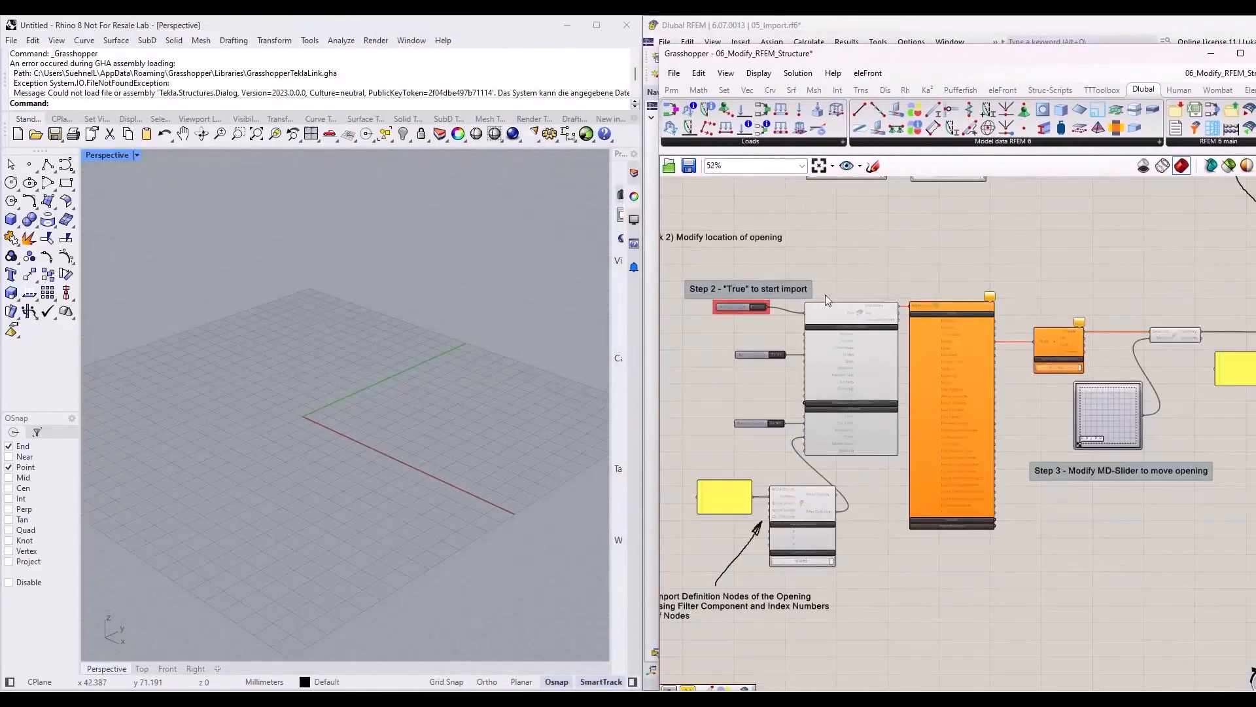
pyautogui.scroll(5, 762, 311)
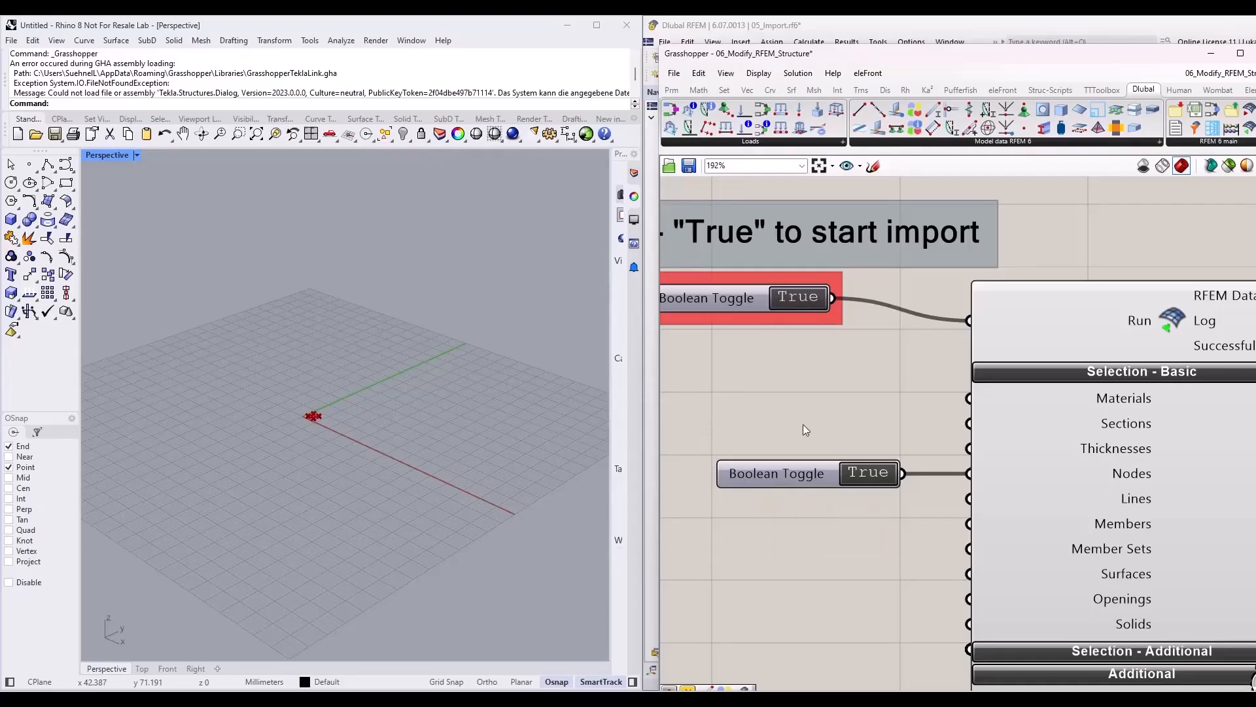
pyautogui.scroll(10, 446, 406)
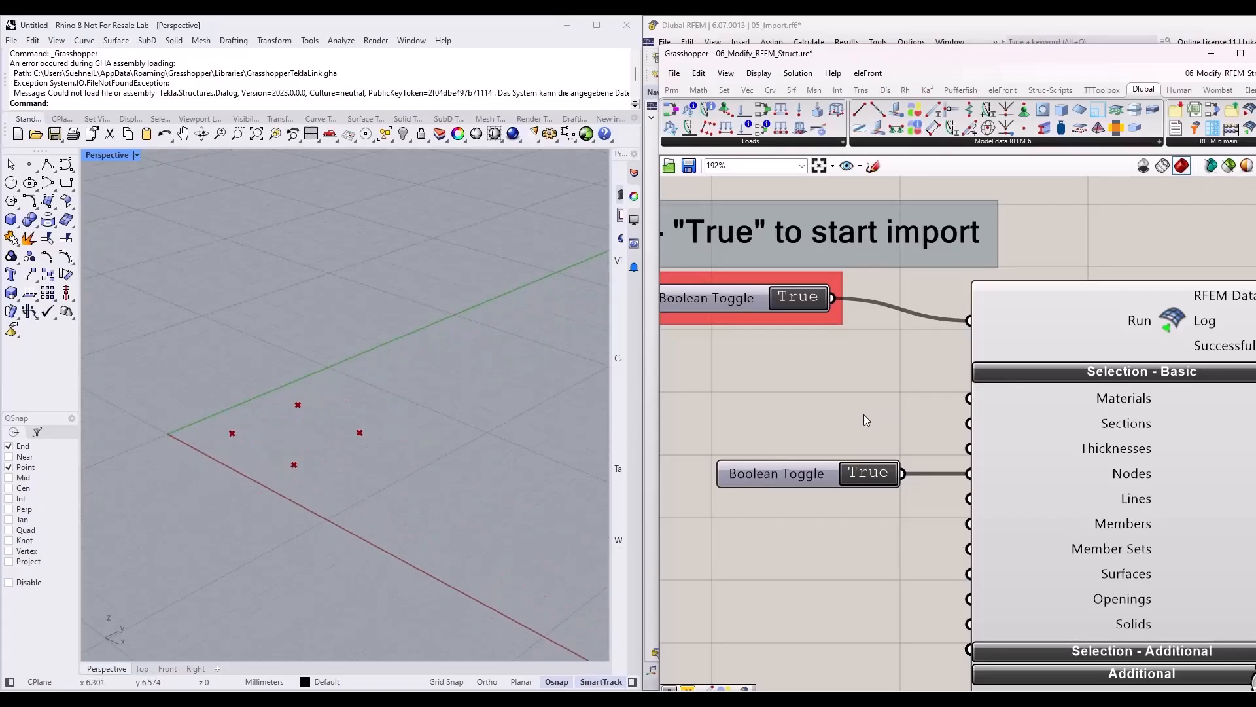
# Set the MD-Slider that drives the Move component to 1.24 ; 4.66 to shift the opening's nodes
pyautogui.scroll(-8, 745, 406)
pyautogui.scroll(5, 975, 455)
pyautogui.moveTo(979, 456); pyautogui.dragTo(870, 421, button='right')
pyautogui.moveTo(1085, 331); pyautogui.dragTo(1022, 348, button='right')
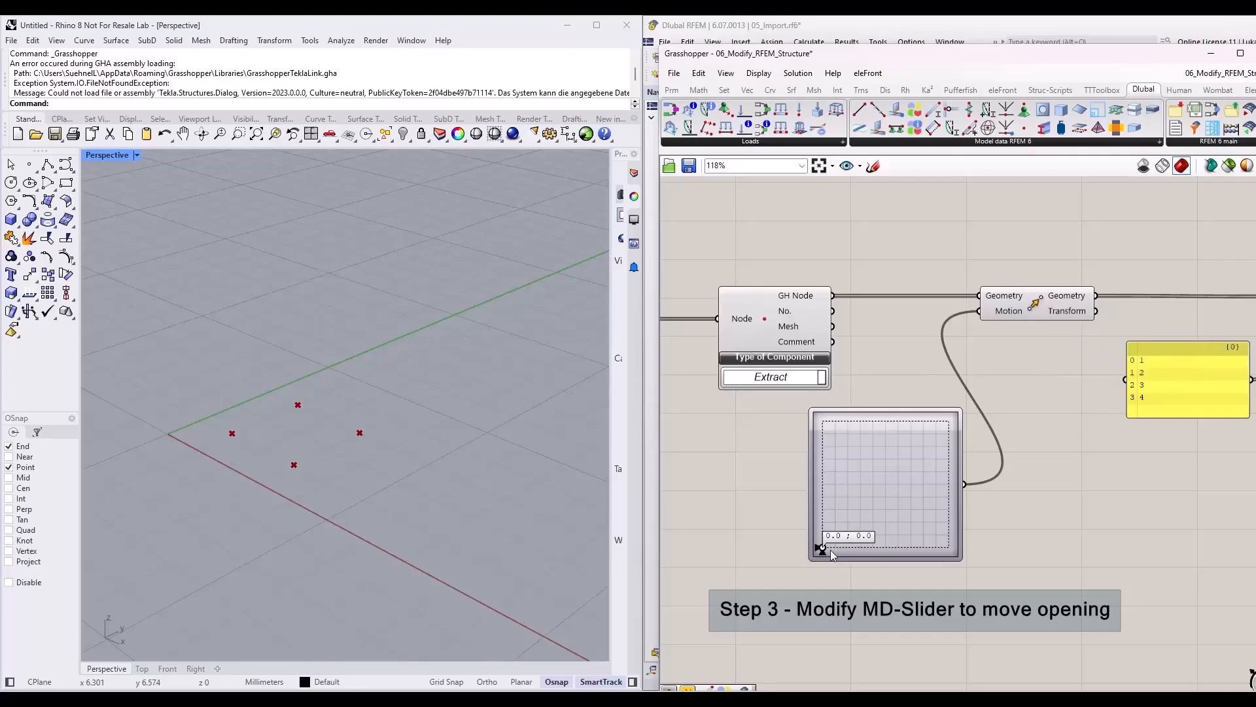
pyautogui.moveTo(823, 550); pyautogui.dragTo(884, 435)
pyautogui.moveTo(948, 431); pyautogui.dragTo(928, 431)
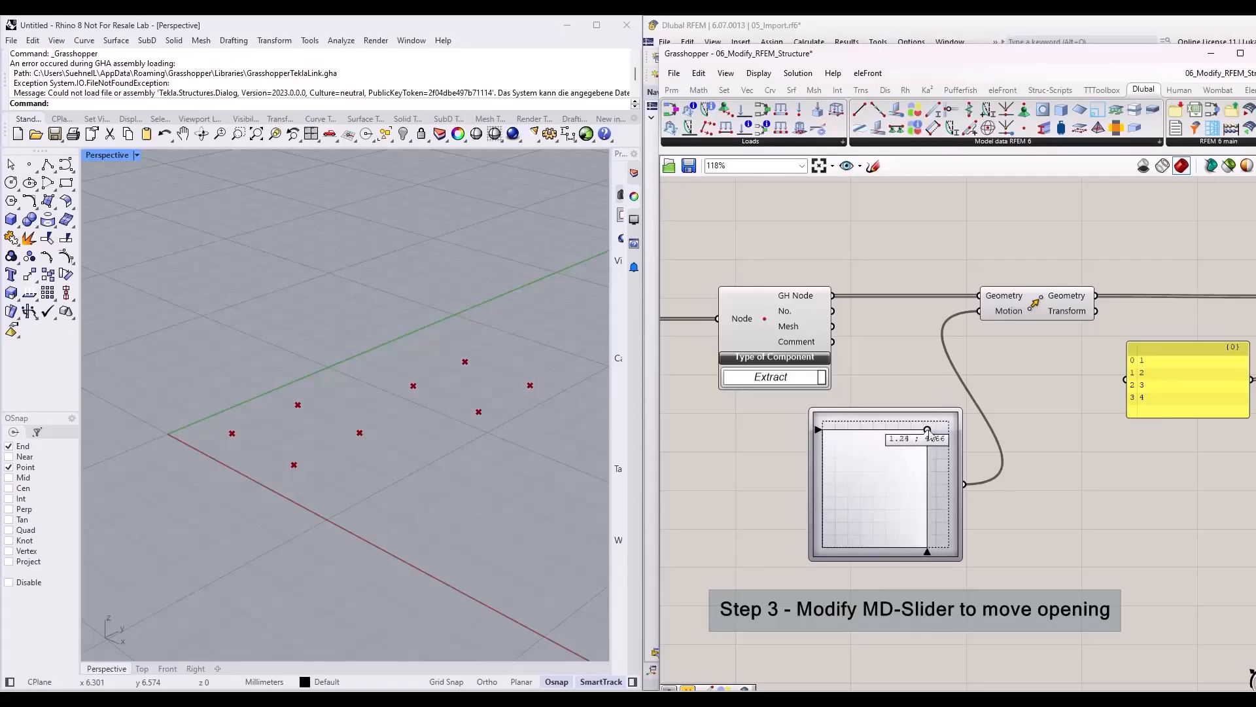
# Examine the Assemble node component and the panel that supplies its Node No. input
pyautogui.scroll(-4, 727, 446)
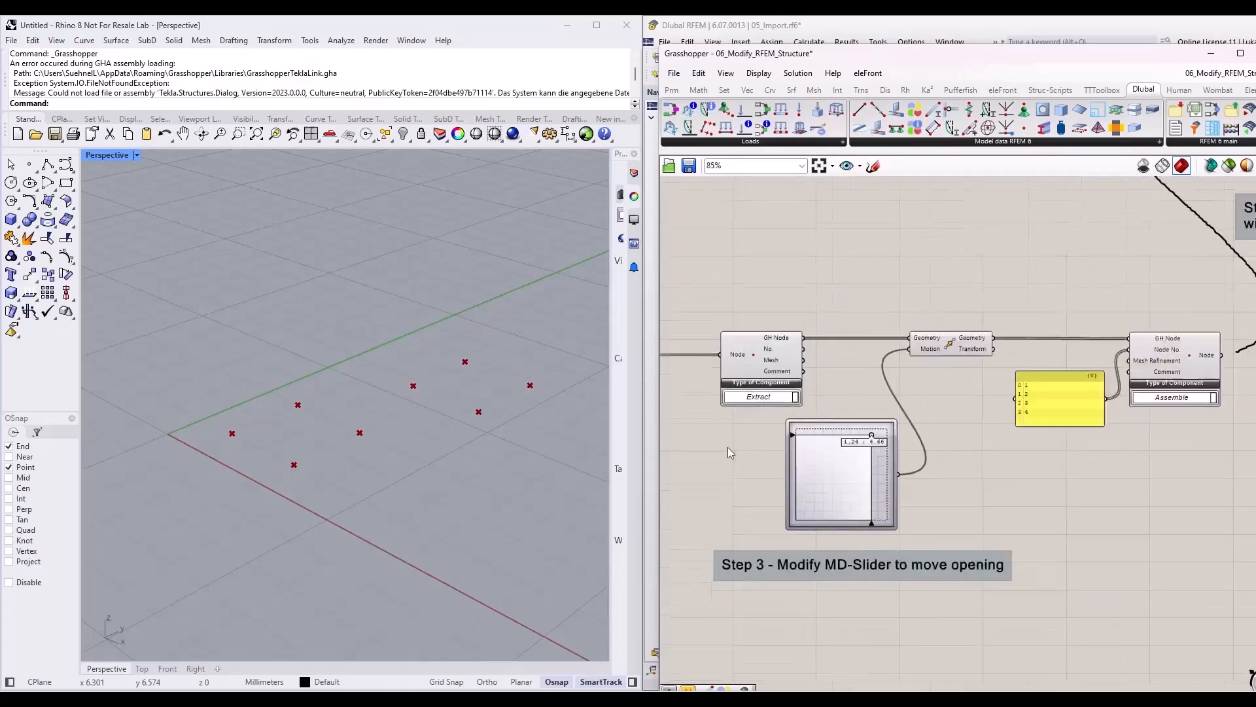
pyautogui.scroll(5, 1102, 373)
pyautogui.click(1024, 402)
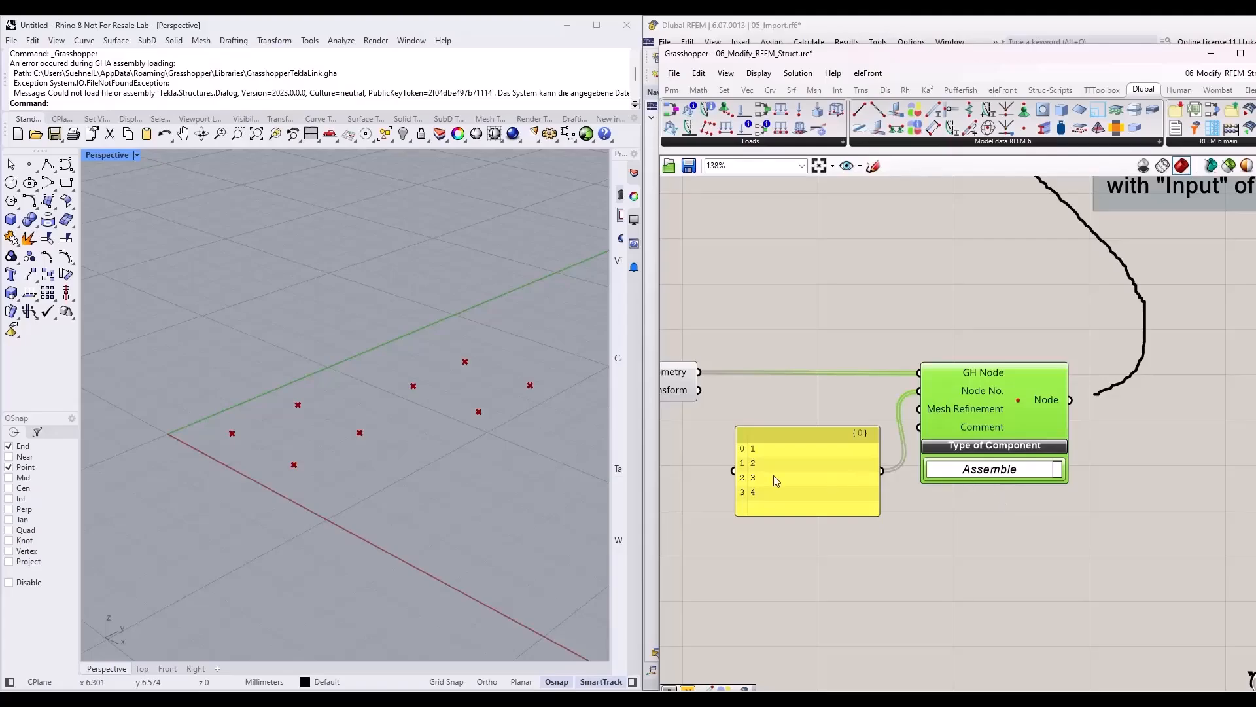
pyautogui.click(811, 454)
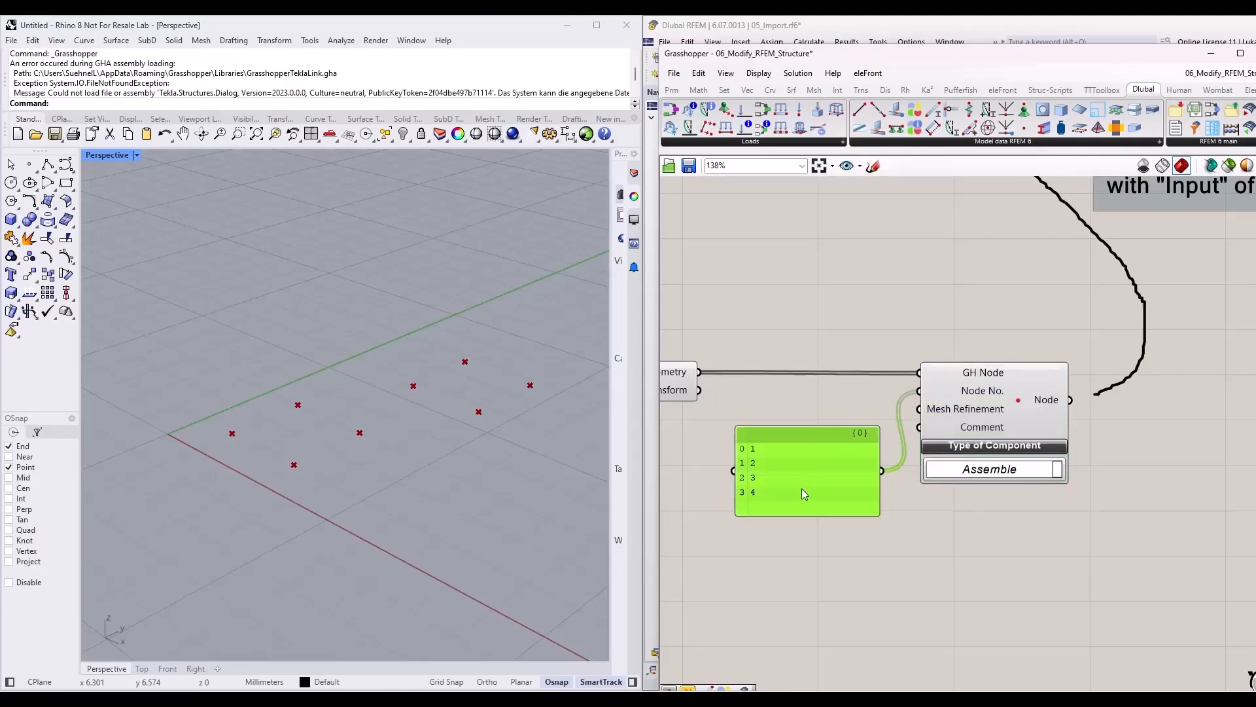
pyautogui.click(819, 527)
# Compare the index numbers fed to the import's node filter with the numbers supplied to the Assemble component
pyautogui.scroll(-10, 1001, 488)
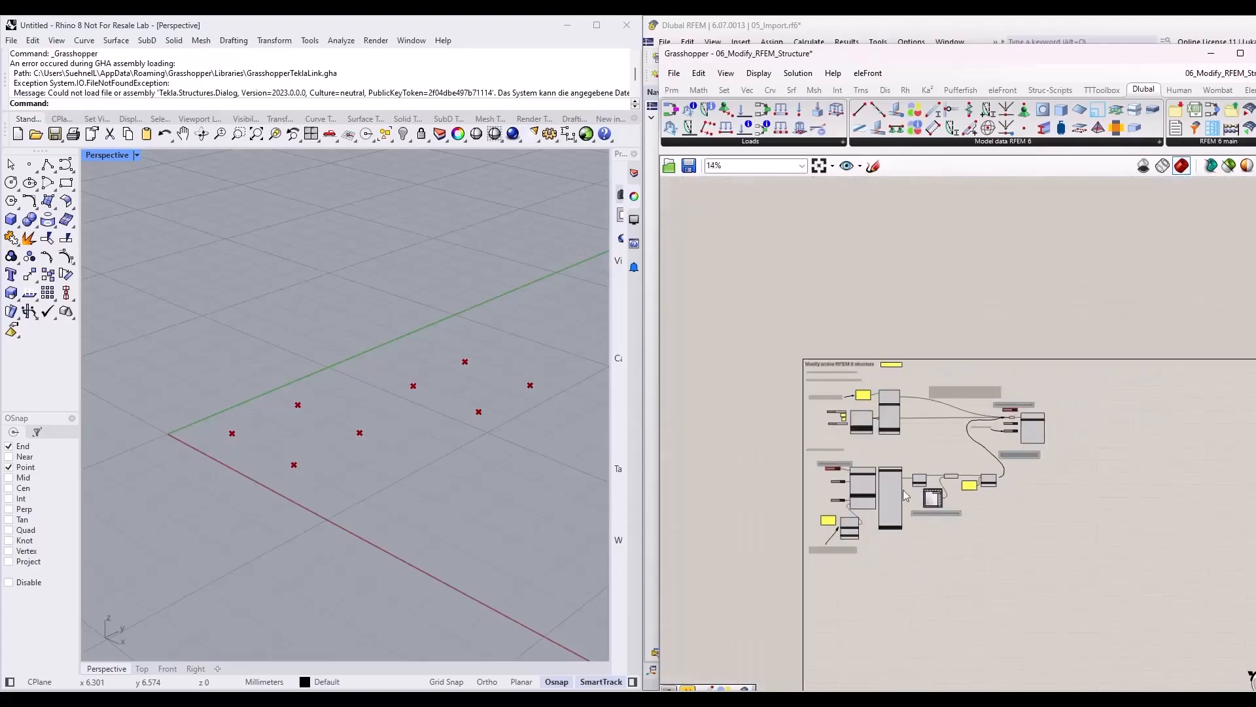
pyautogui.scroll(5, 857, 524)
pyautogui.scroll(3, 828, 508)
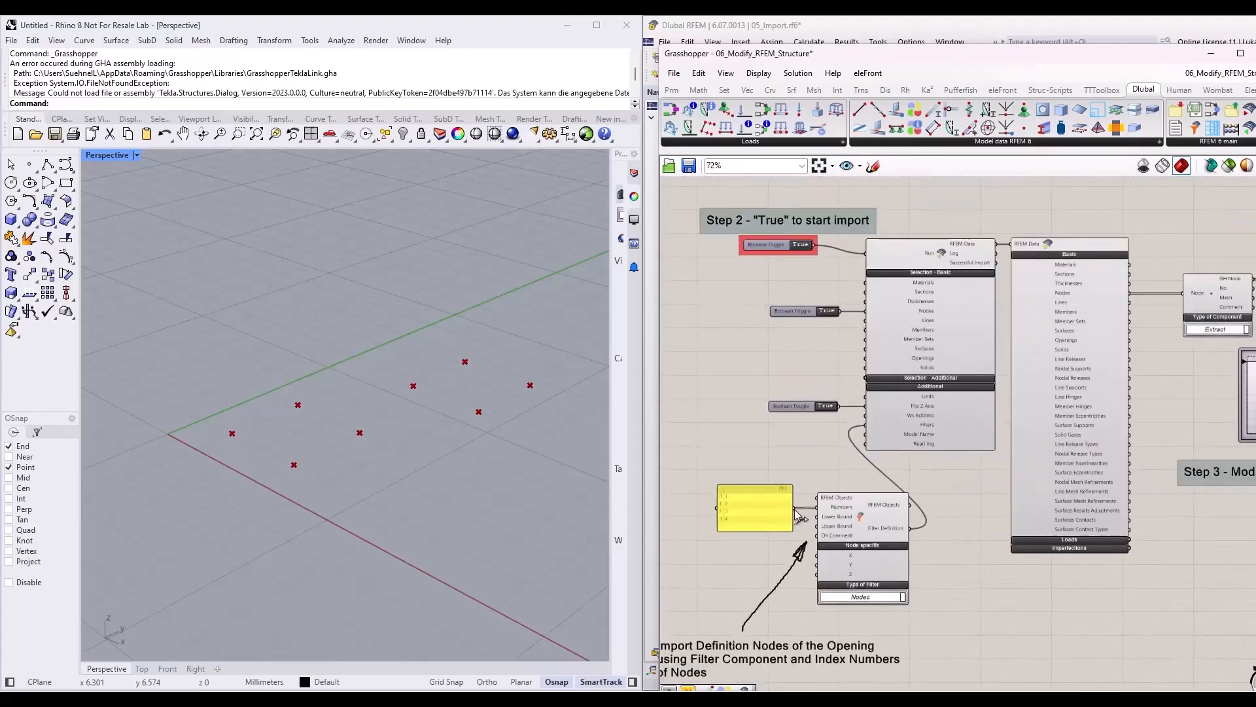
pyautogui.click(782, 510)
pyautogui.moveTo(973, 419); pyautogui.dragTo(535, 509, button='right')
pyautogui.scroll(4, 1116, 391)
pyautogui.click(939, 470)
pyautogui.click(1055, 493)
pyautogui.moveTo(1054, 493); pyautogui.dragTo(909, 530, button='right')
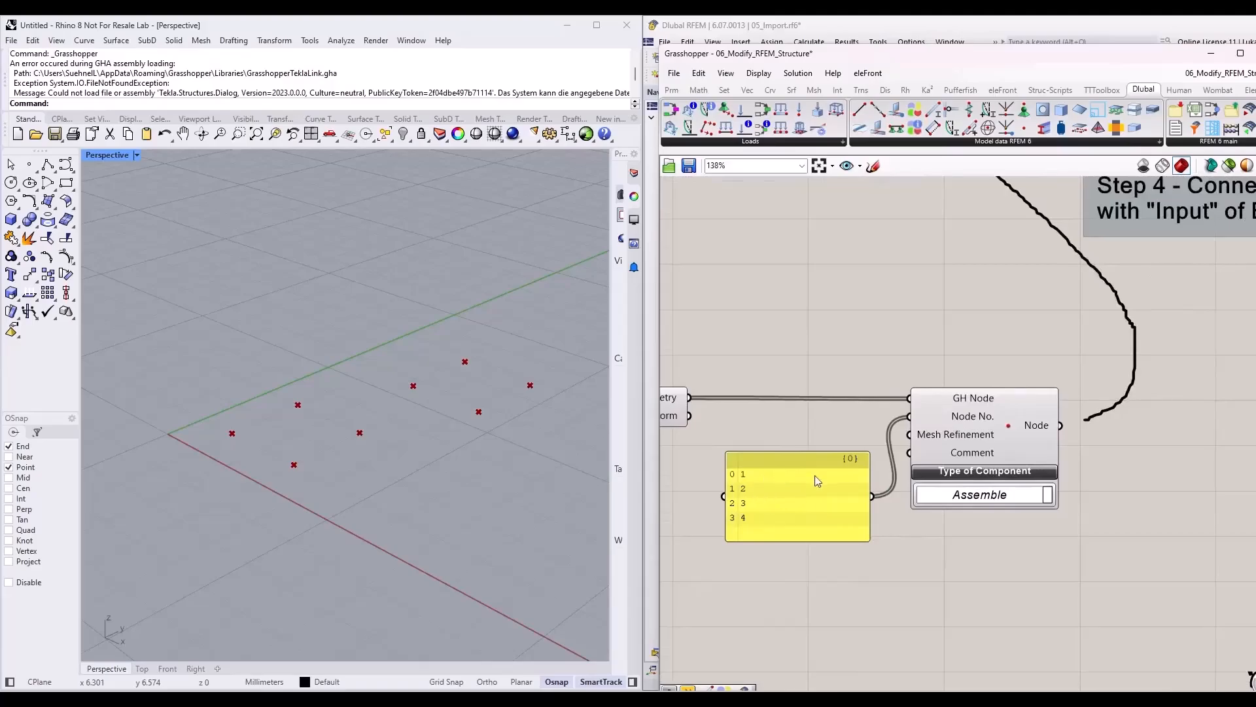
# Shift the node number panel slightly upward between the Move and Assemble components
pyautogui.moveTo(968, 400)
pyautogui.moveTo(678, 409); pyautogui.dragTo(808, 403, button='right')
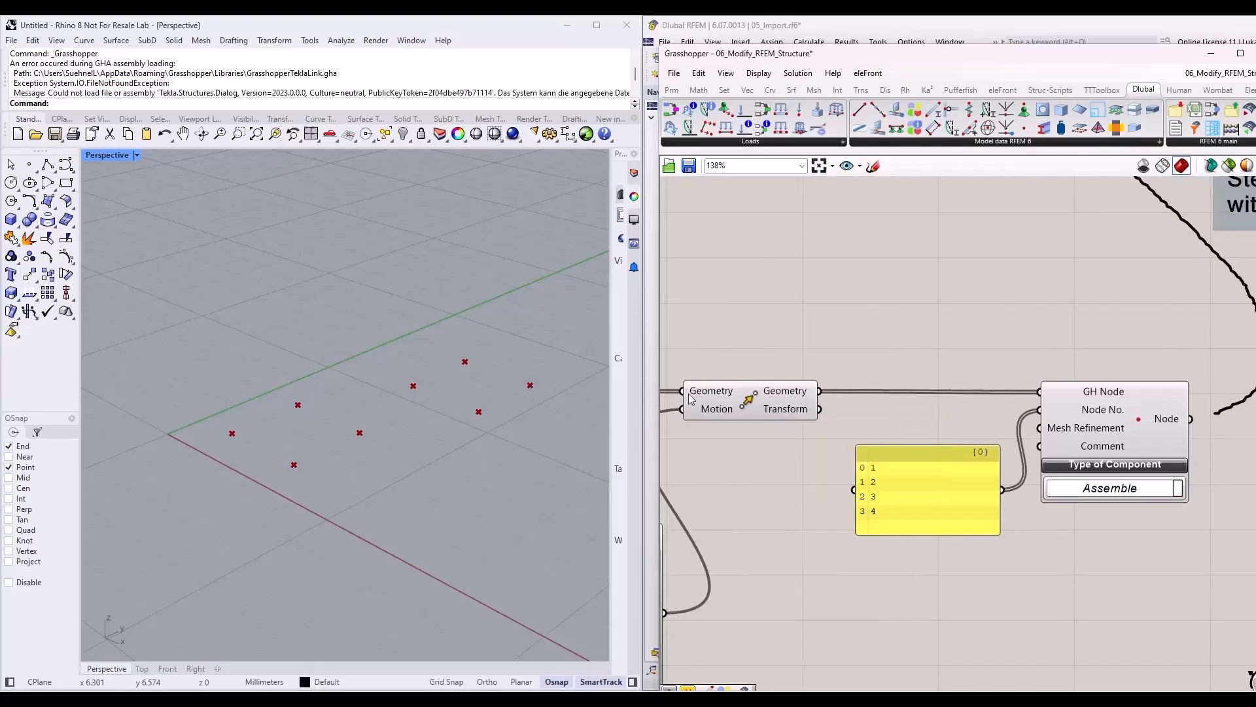
pyautogui.moveTo(947, 500); pyautogui.dragTo(932, 470)
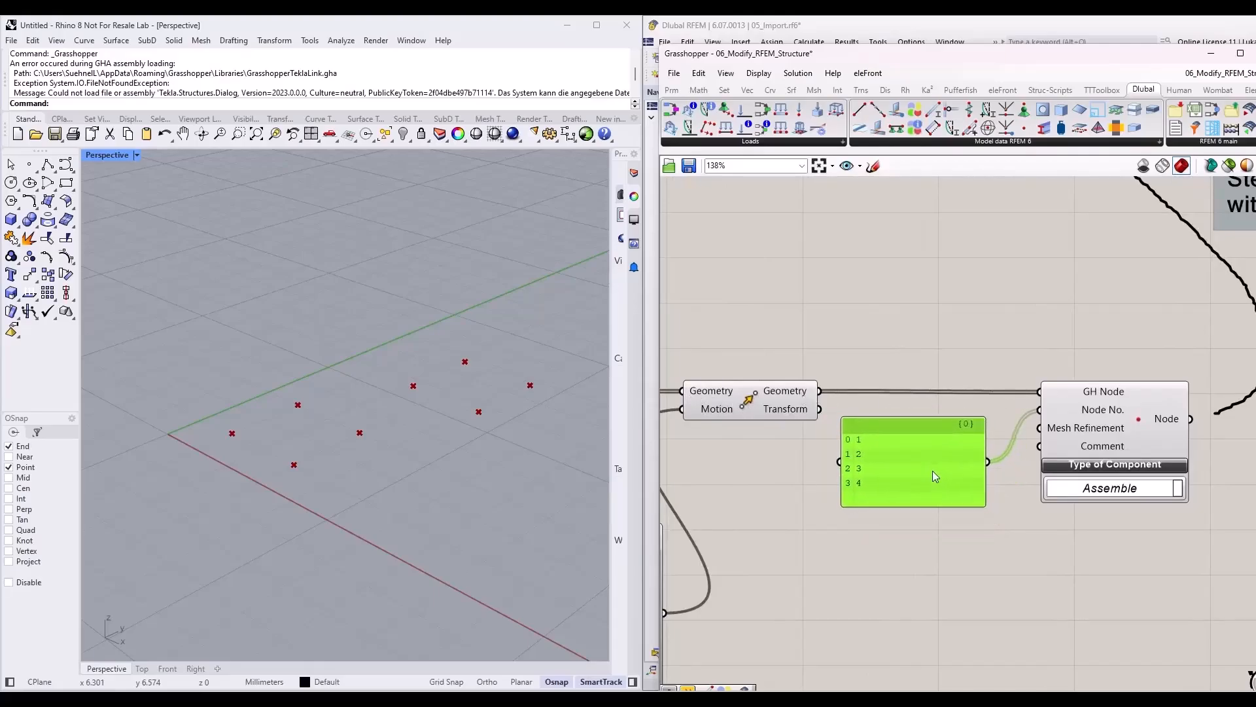
pyautogui.click(1118, 412)
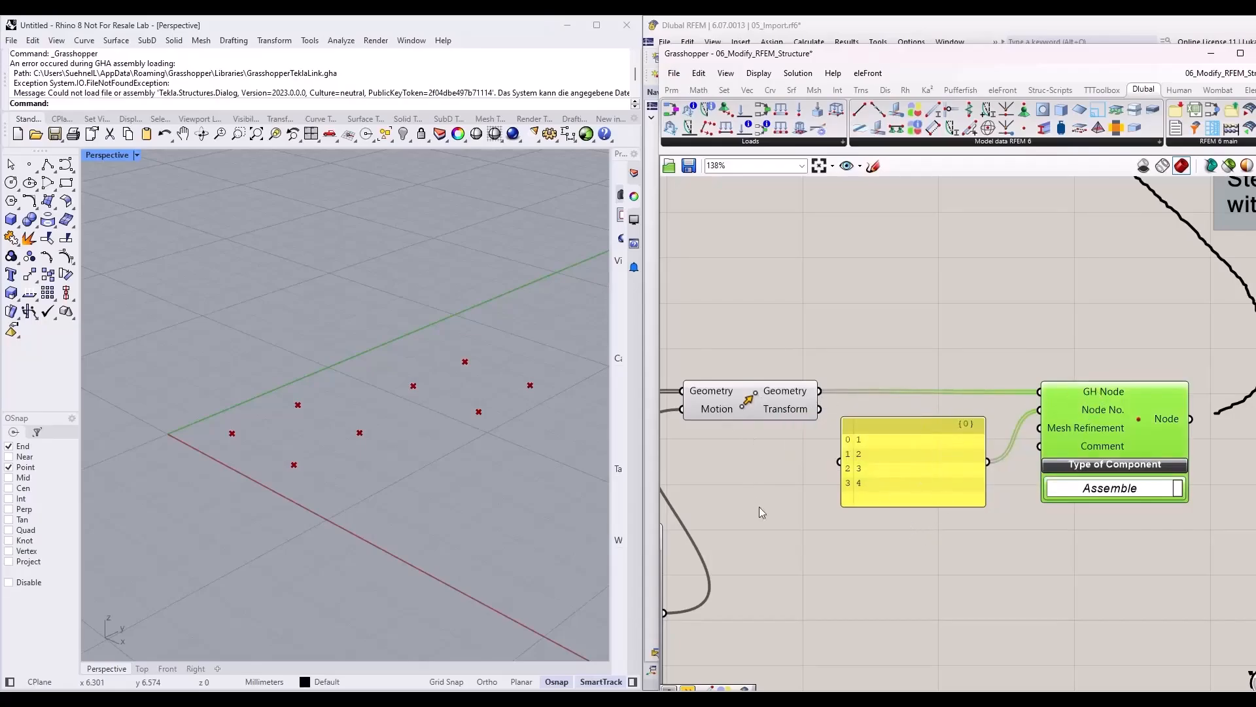
# Connect the Assemble component's Node output to the relay feeding the Input of the export component
pyautogui.scroll(-5, 783, 563)
pyautogui.scroll(3, 948, 405)
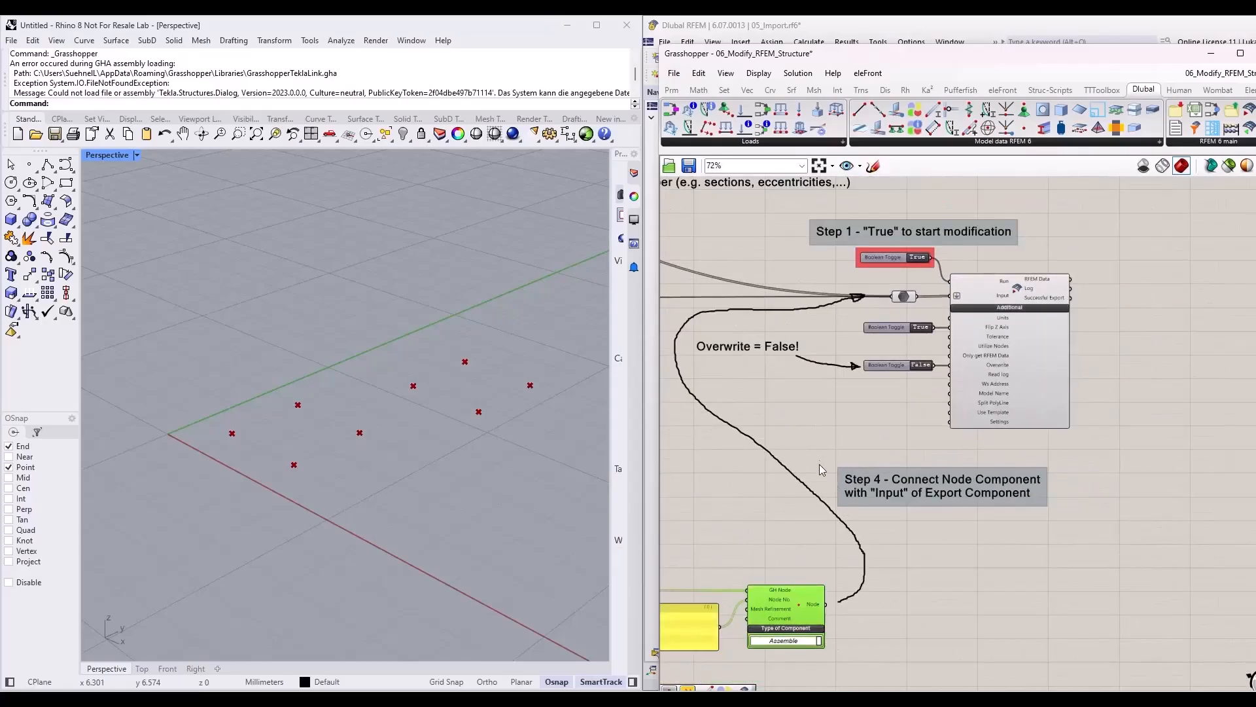
pyautogui.moveTo(825, 604); pyautogui.dragTo(891, 298)
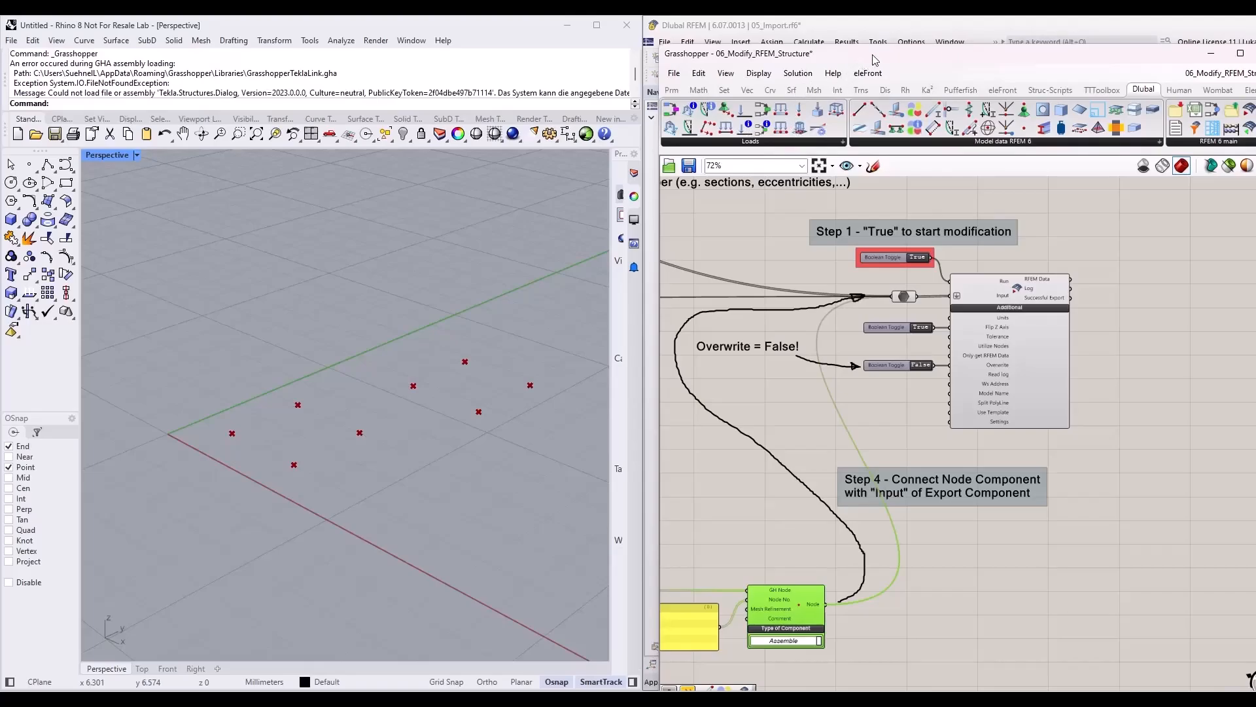
# Arrange Grasshopper and RFEM side by side, showing the table structure next to the export component and its Run toggle
pyautogui.moveTo(875, 60); pyautogui.dragTo(299, 88)
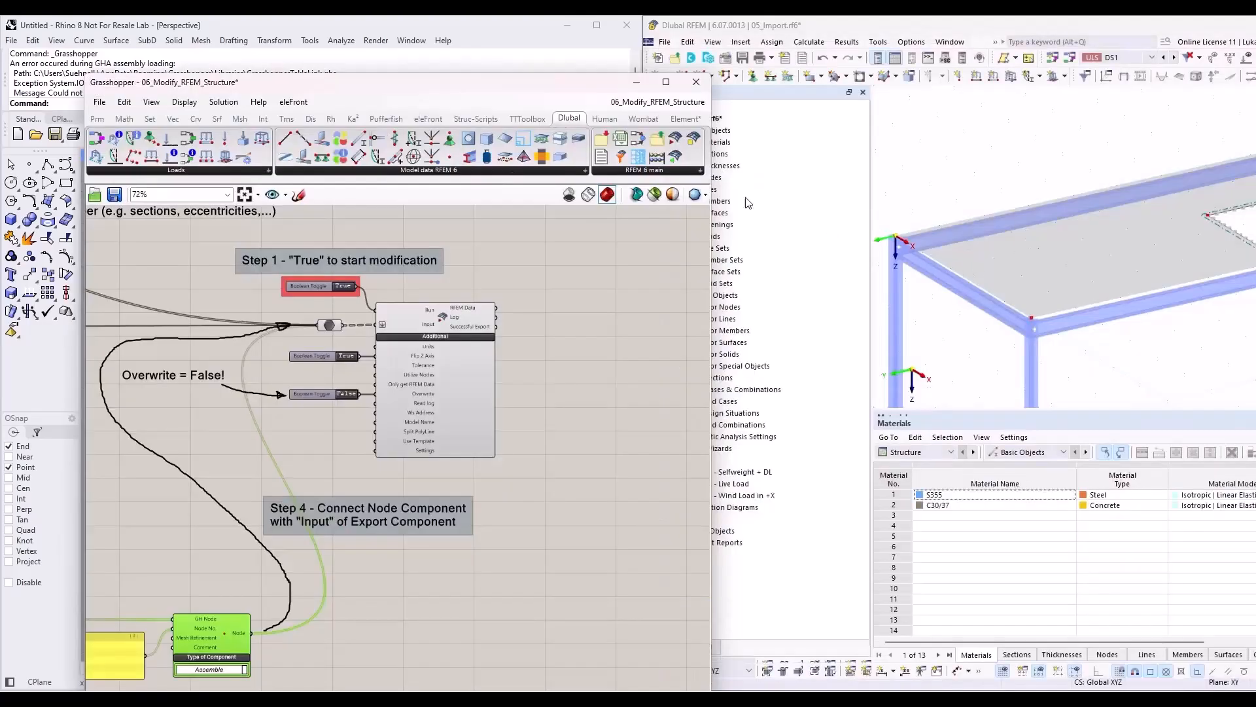
pyautogui.scroll(-5, 979, 254)
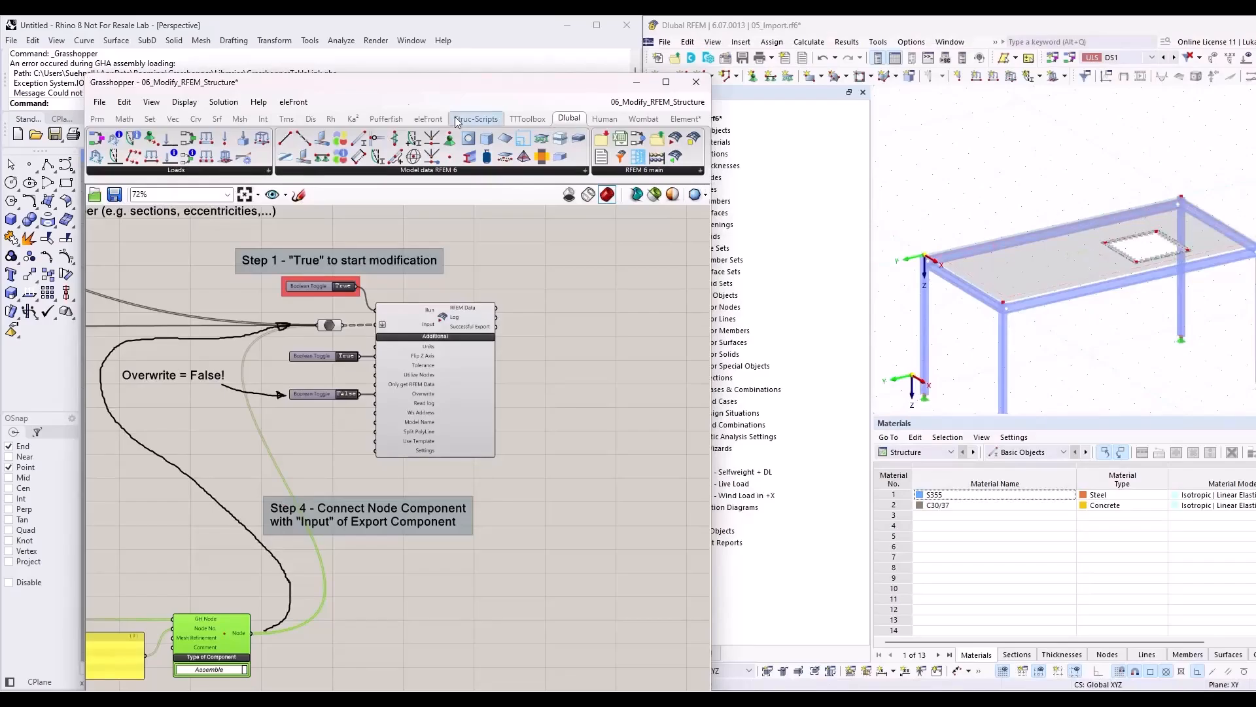
pyautogui.moveTo(407, 85); pyautogui.dragTo(2, 139)
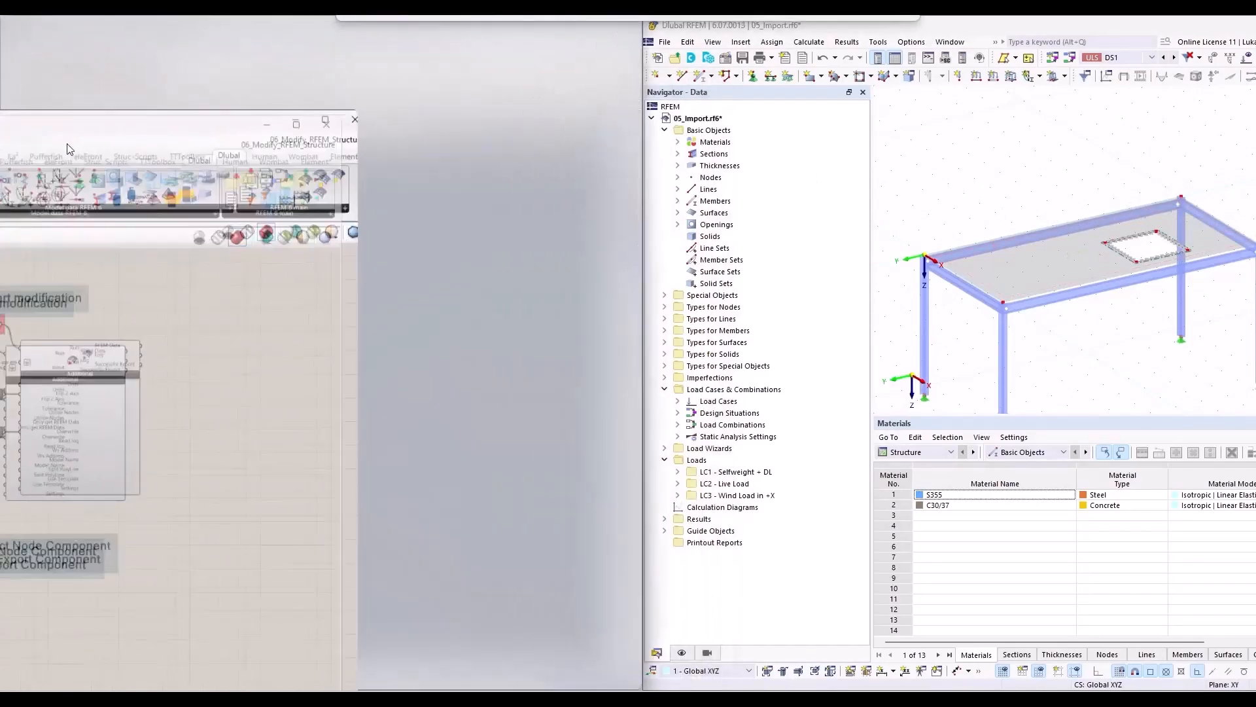
pyautogui.scroll(3, 183, 220)
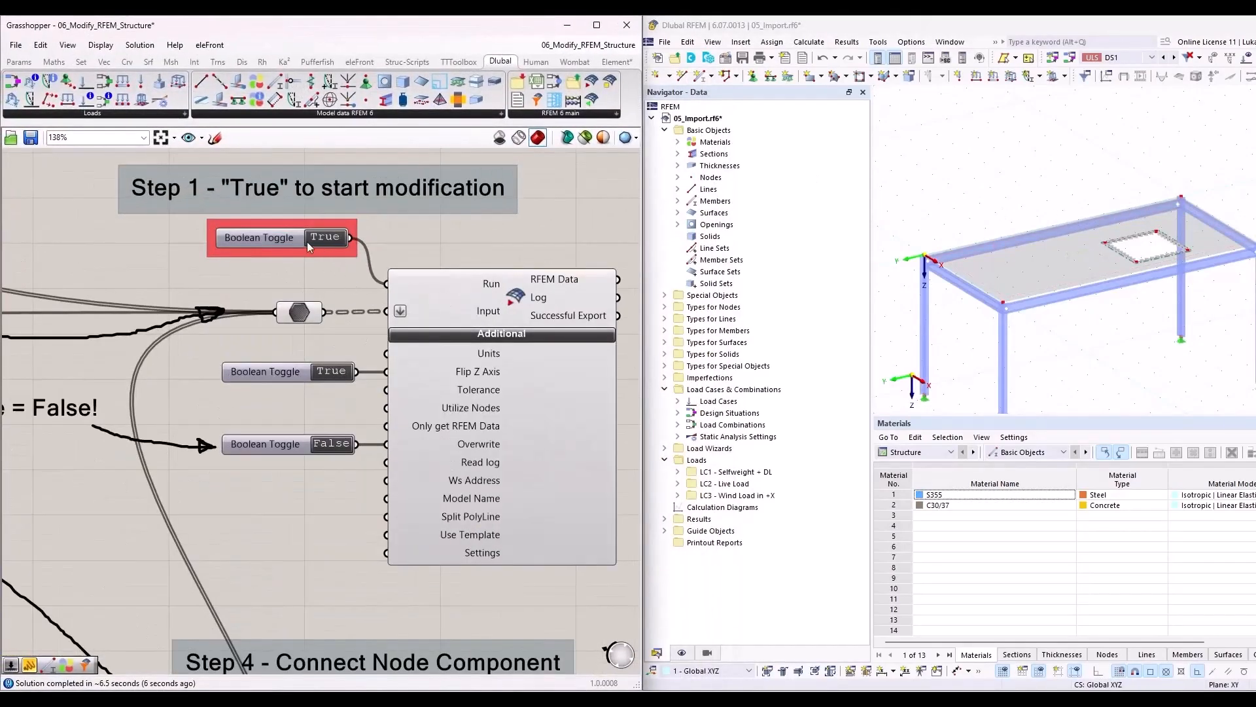
pyautogui.click(271, 240)
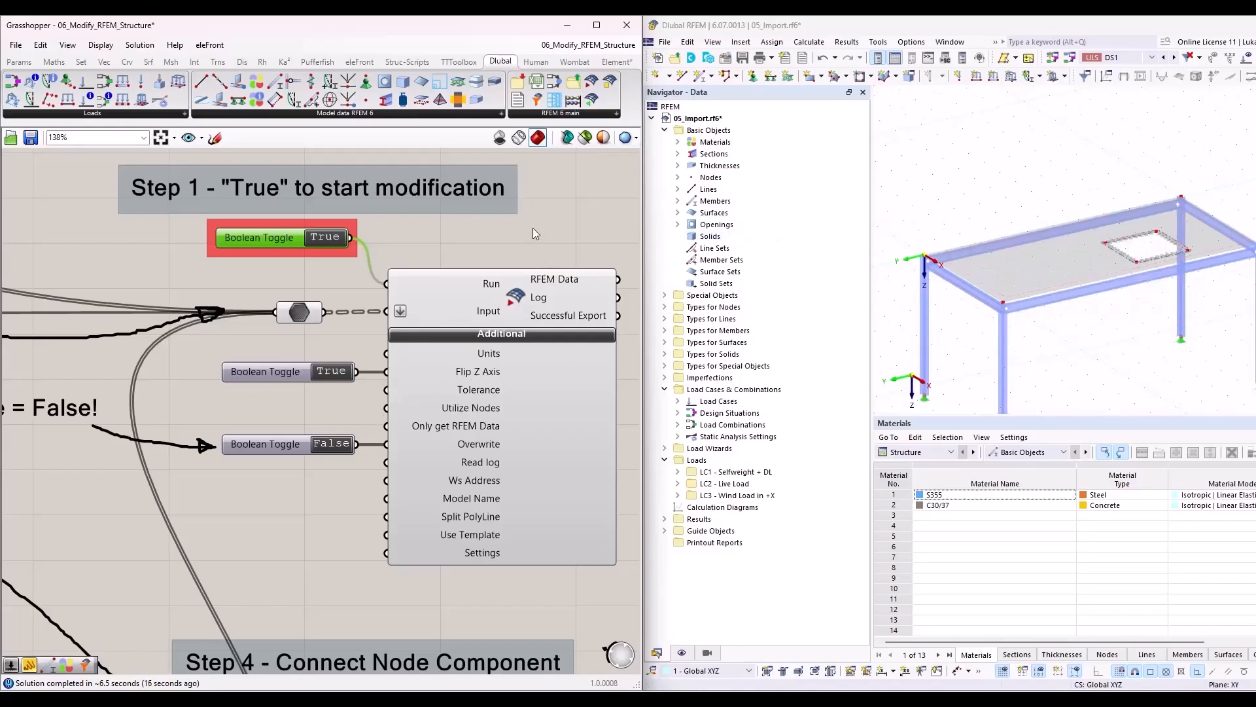
# Duplicate the MD-Slider and place the copy beside the original below the Move component
pyautogui.scroll(-5, 536, 184)
pyautogui.scroll(-4, 550, 253)
pyautogui.scroll(10, 277, 429)
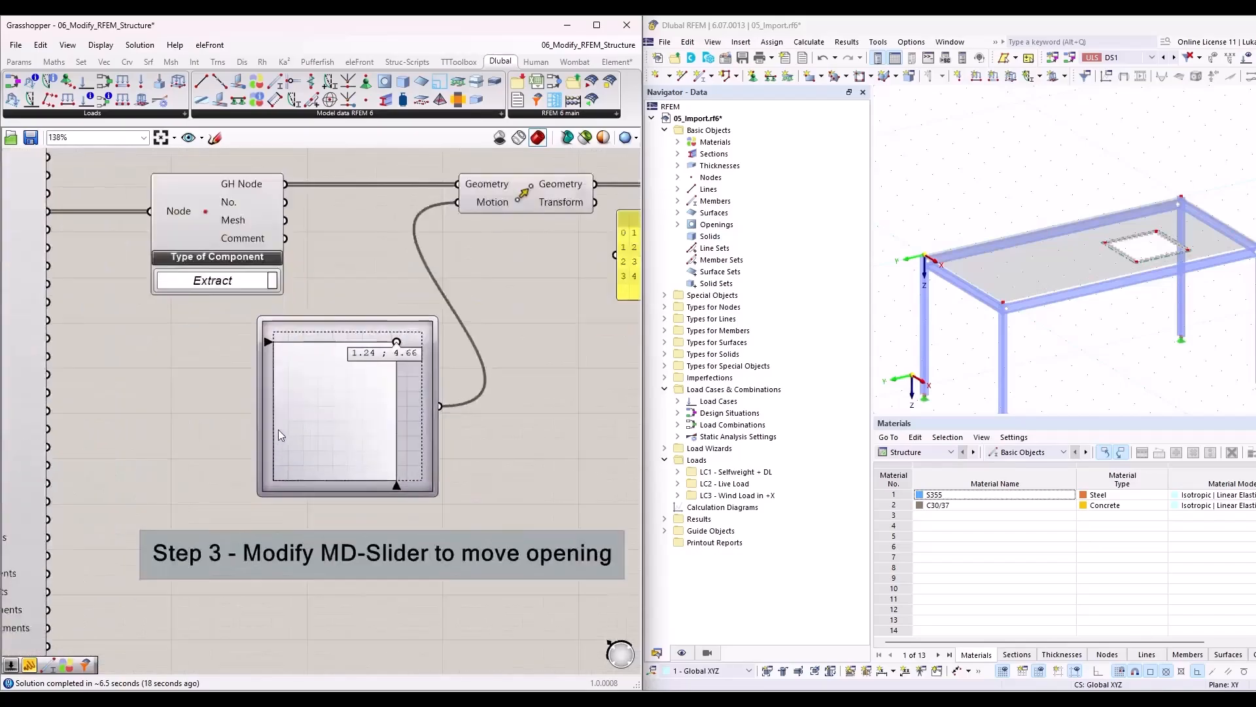
pyautogui.scroll(-1, 242, 356)
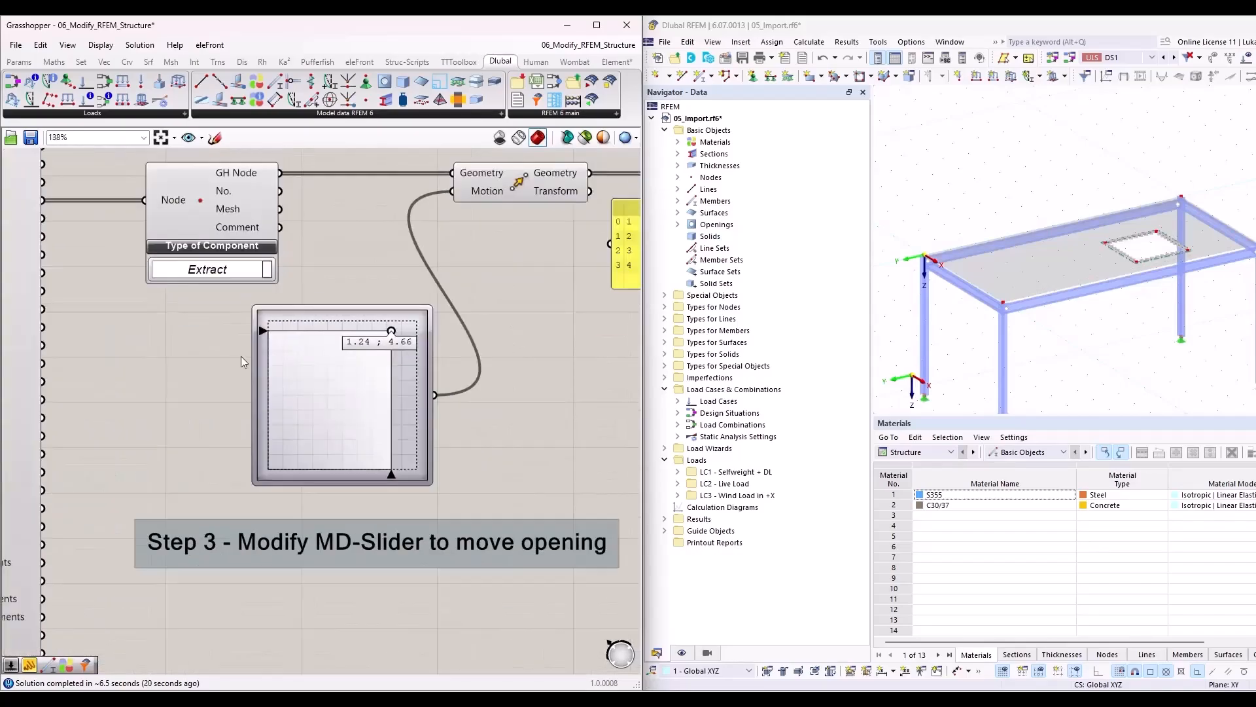
pyautogui.click(426, 407)
pyautogui.moveTo(529, 424); pyautogui.dragTo(452, 417, button='right')
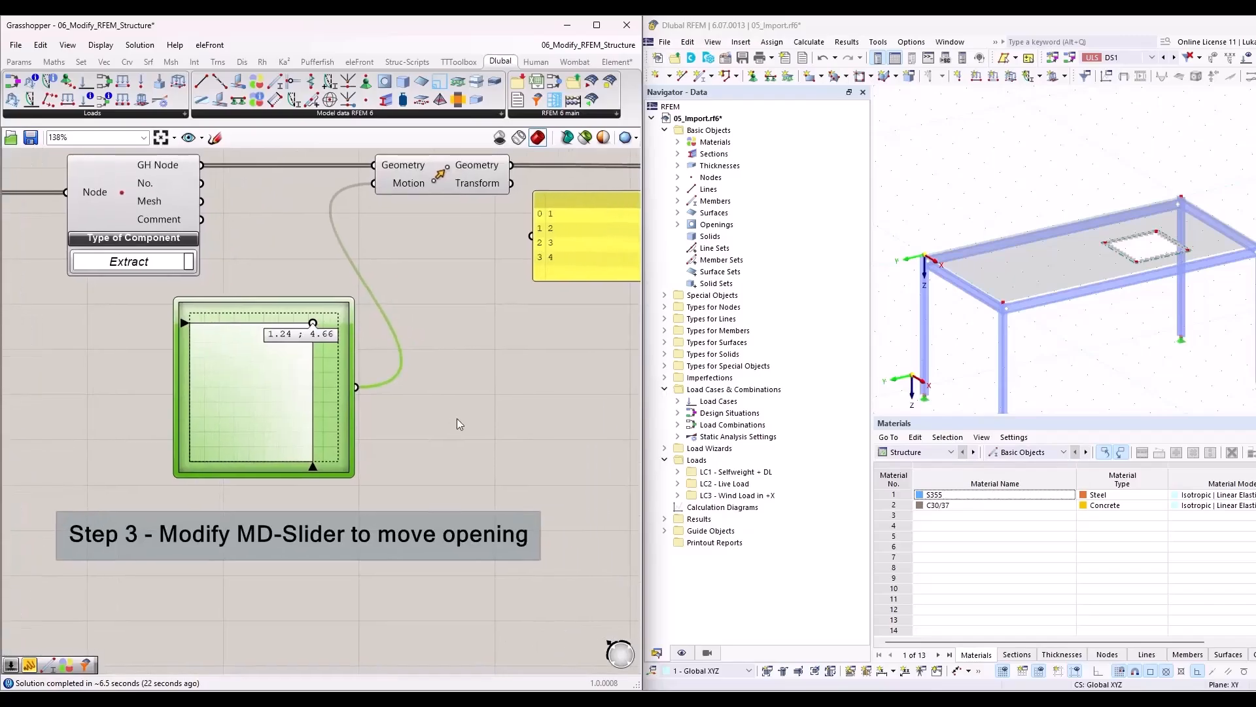
pyautogui.hotkey('ctrl', 'c')
pyautogui.hotkey('ctrl', 'v')
pyautogui.moveTo(368, 396); pyautogui.dragTo(544, 426)
# Set the copied MD-Slider to 0.33 ; 1.03 and connect it to the Move component's Motion input instead of the original
pyautogui.moveTo(510, 355); pyautogui.dragTo(426, 453)
pyautogui.moveTo(558, 408); pyautogui.dragTo(378, 185)
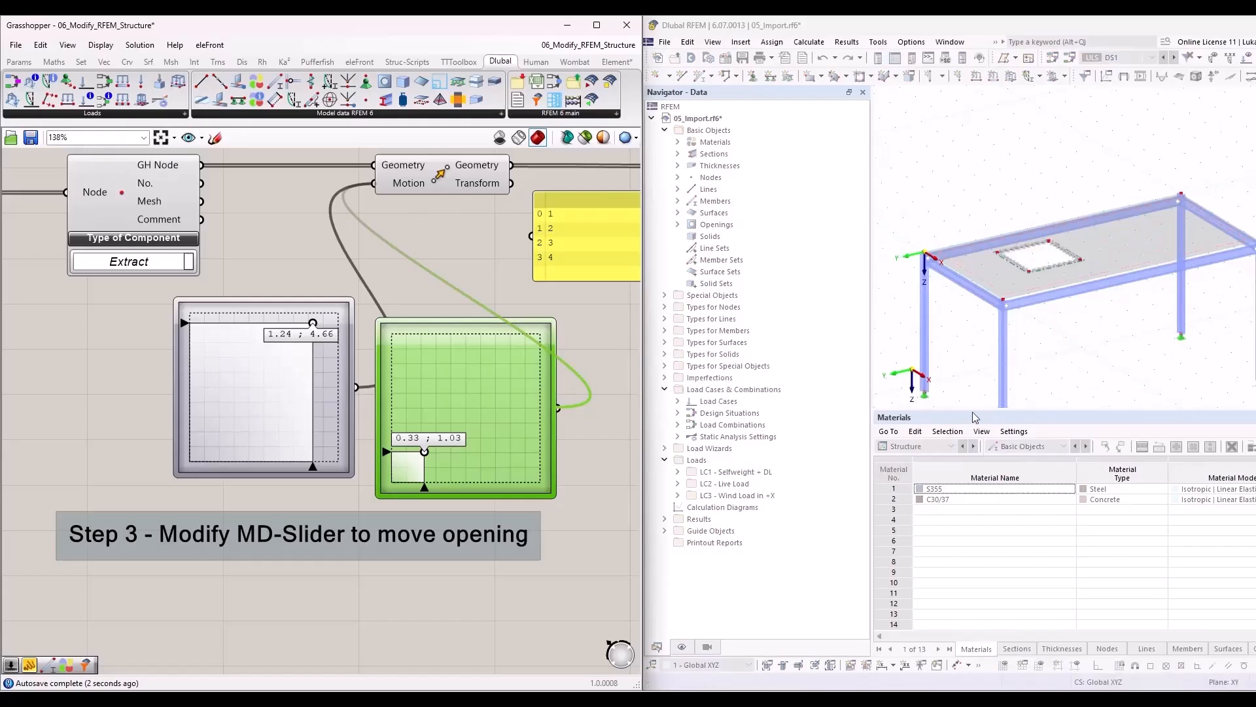
# Review the export component's Overwrite toggle set to False and the node numbers supplied to the Assemble component
pyautogui.scroll(-5, 261, 445)
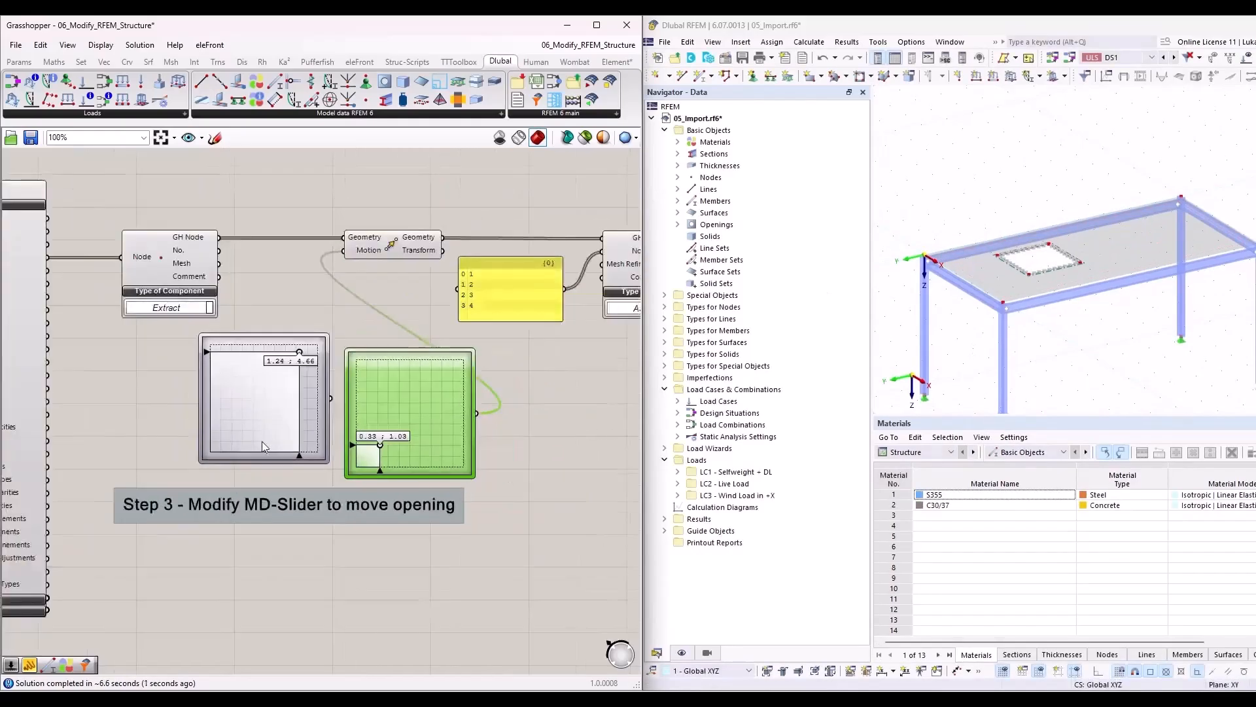
pyautogui.scroll(4, 542, 170)
pyautogui.scroll(1, 479, 191)
pyautogui.moveTo(505, 221); pyautogui.dragTo(467, 315, button='right')
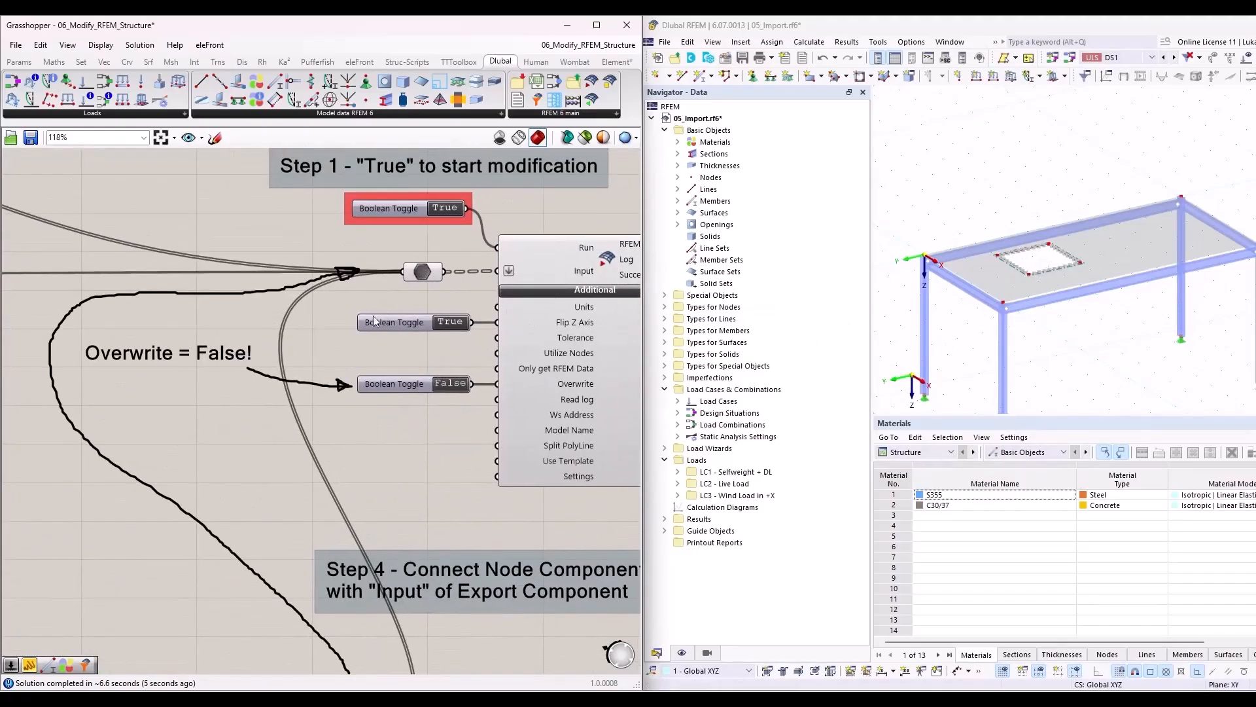
pyautogui.scroll(-2, 384, 314)
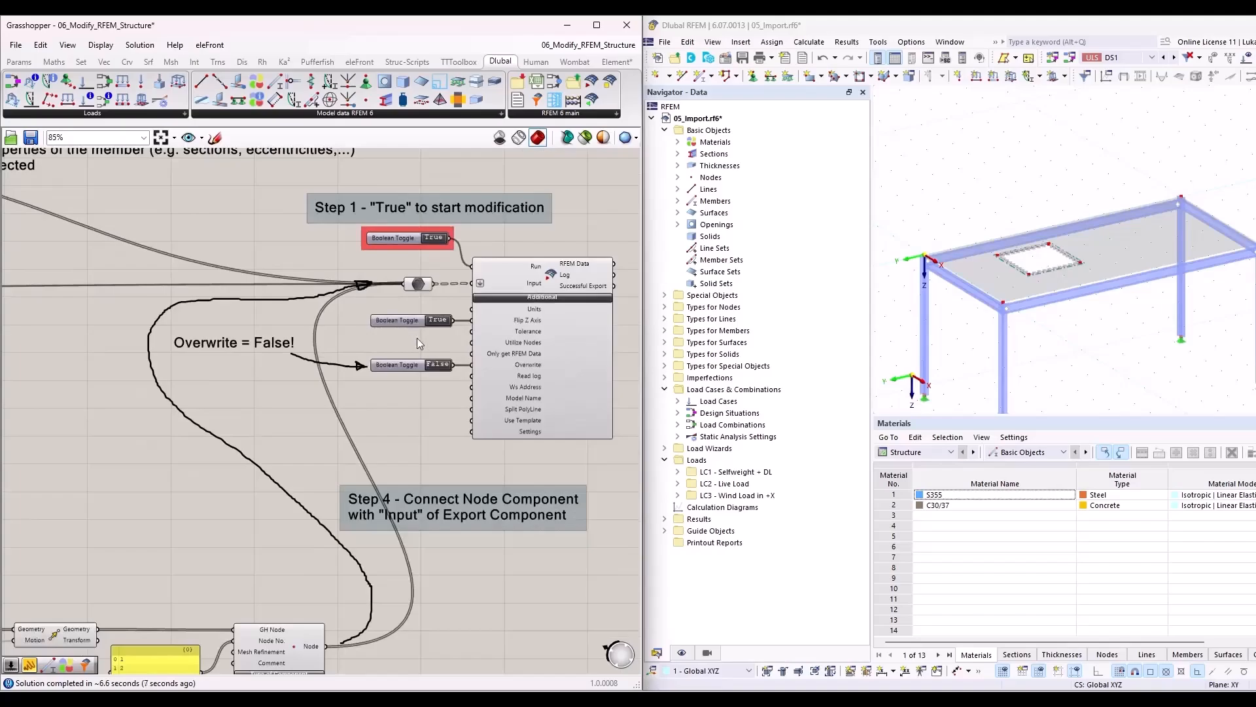
pyautogui.scroll(3, 500, 381)
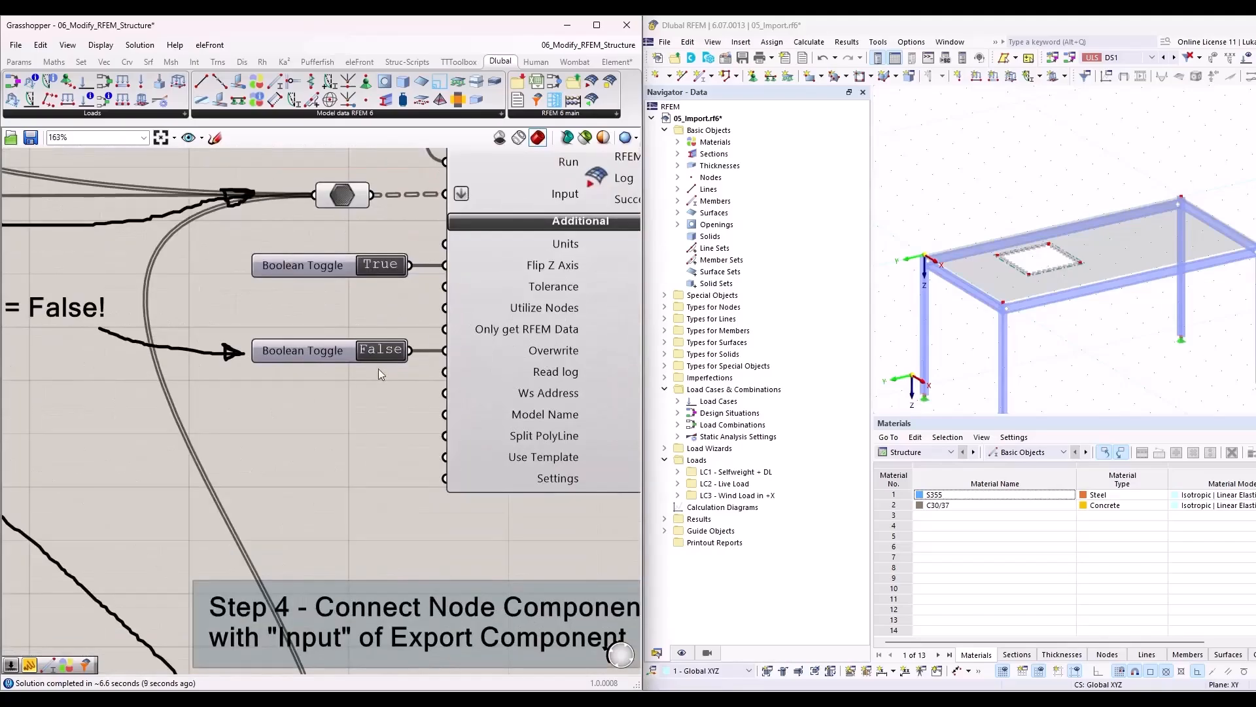
pyautogui.scroll(-3, 378, 368)
pyautogui.scroll(3, 412, 504)
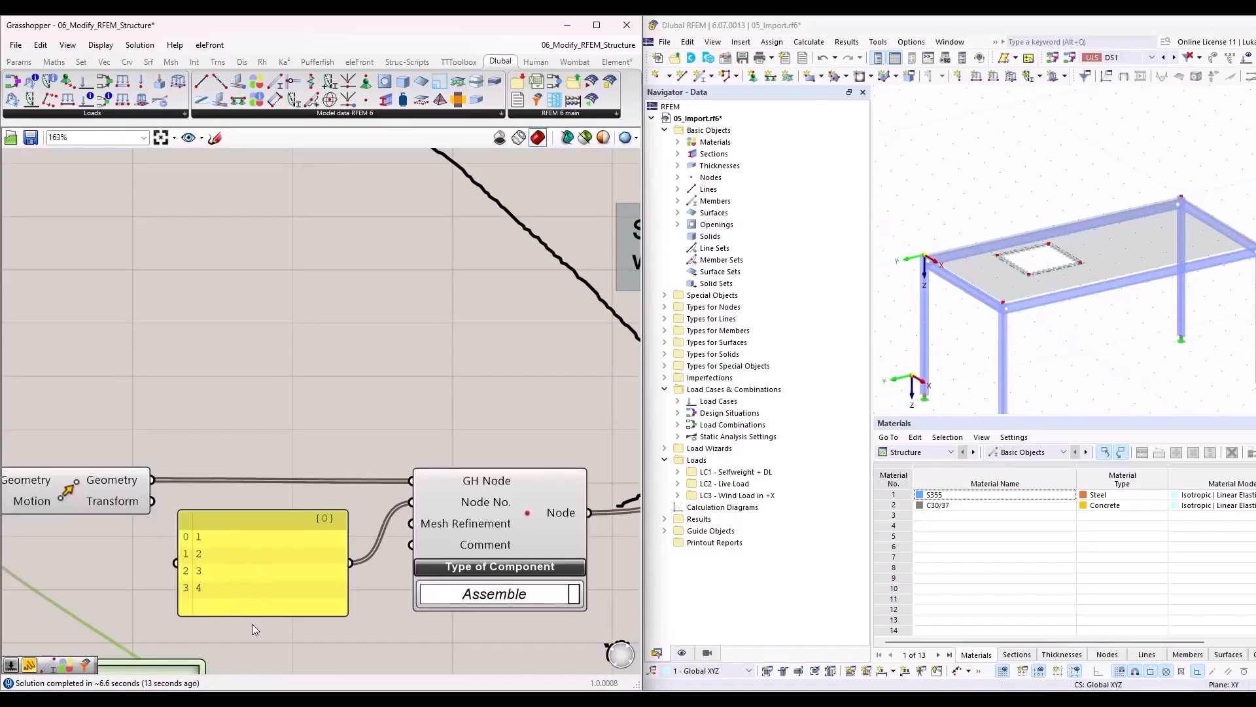
pyautogui.scroll(-5, 252, 619)
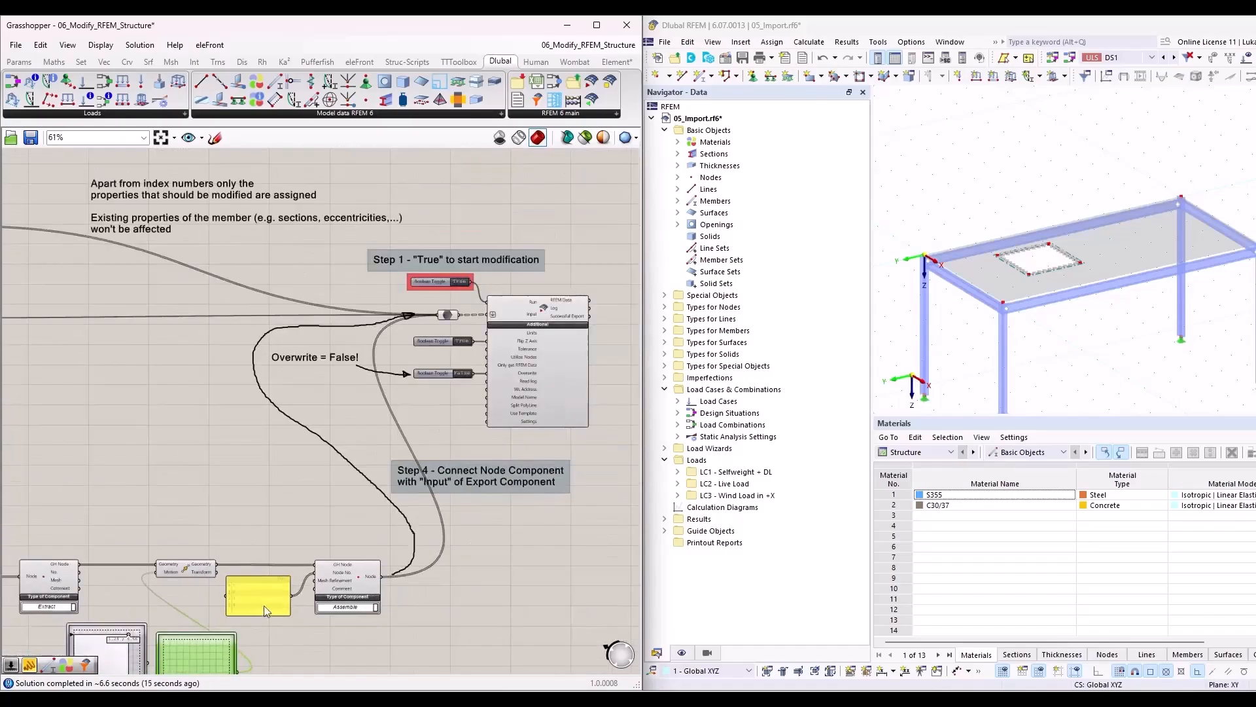
# Set the toggle on the export component's Run input to False to stop the modification
pyautogui.scroll(3, 478, 280)
pyautogui.doubleClick(456, 285)
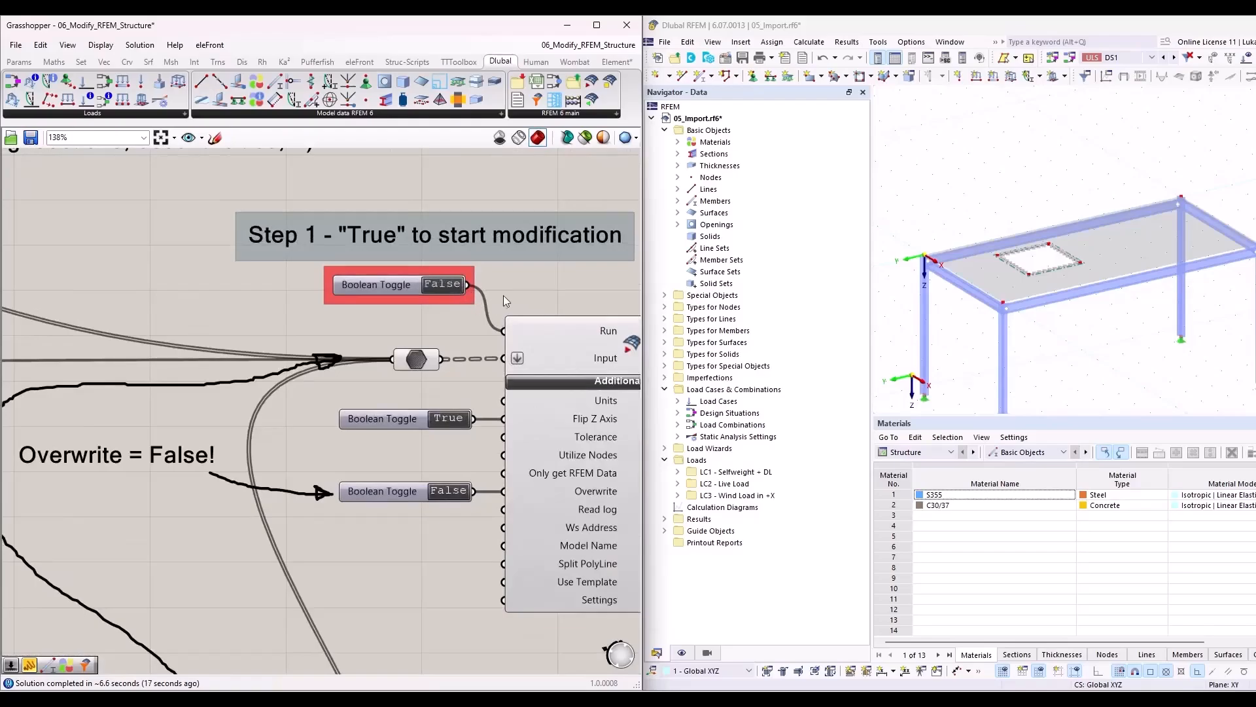
pyautogui.scroll(-5, 504, 296)
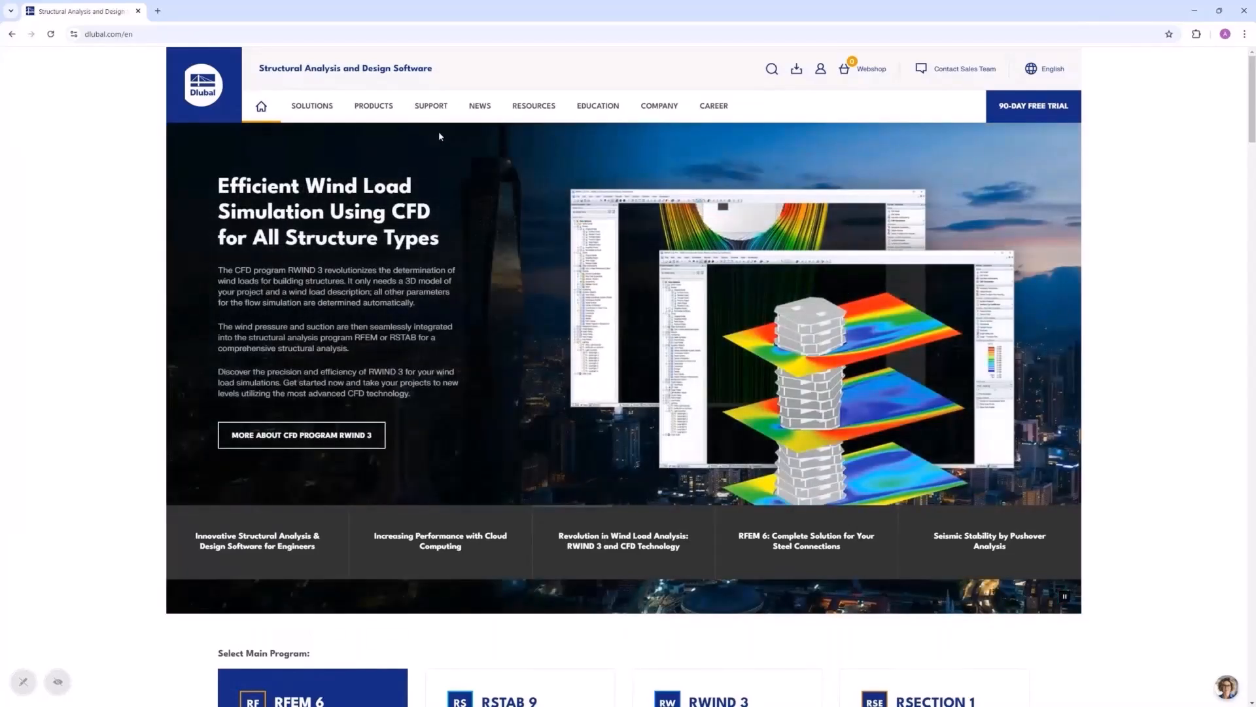
# Open the Online Courses page from the Training resources under Support on Dlubal's website in the browser
pyautogui.moveTo(431, 106)
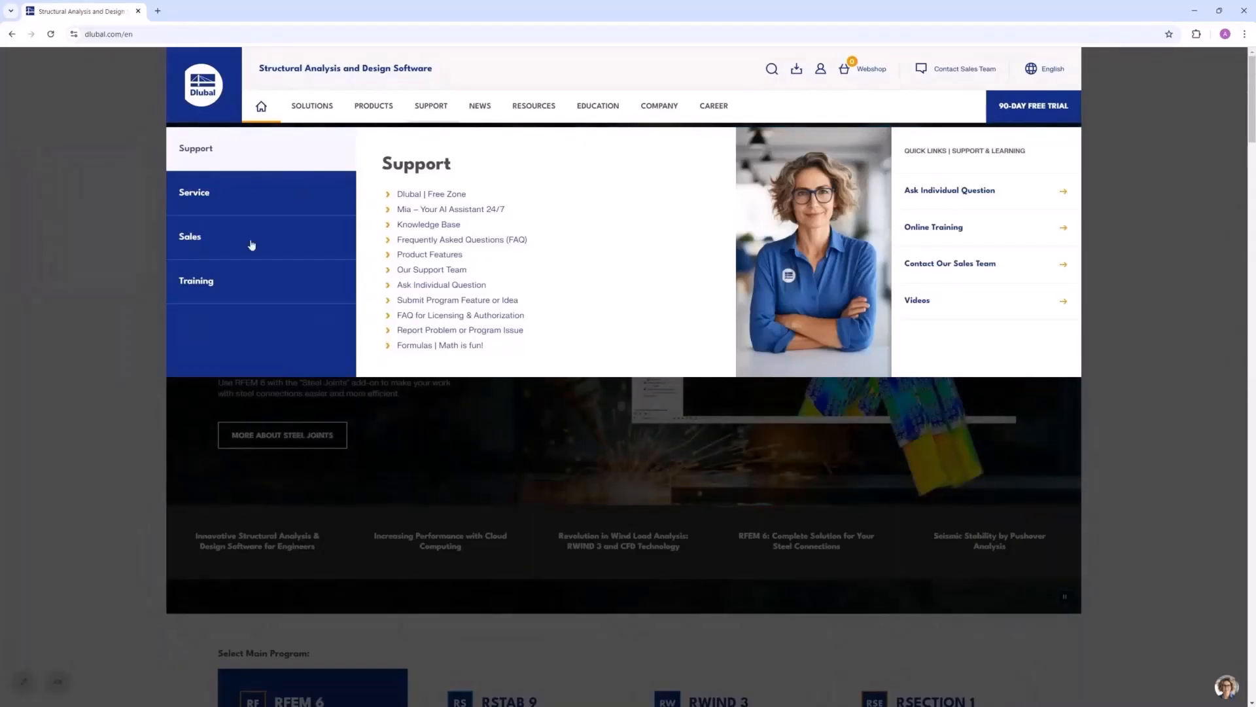
pyautogui.moveTo(228, 286)
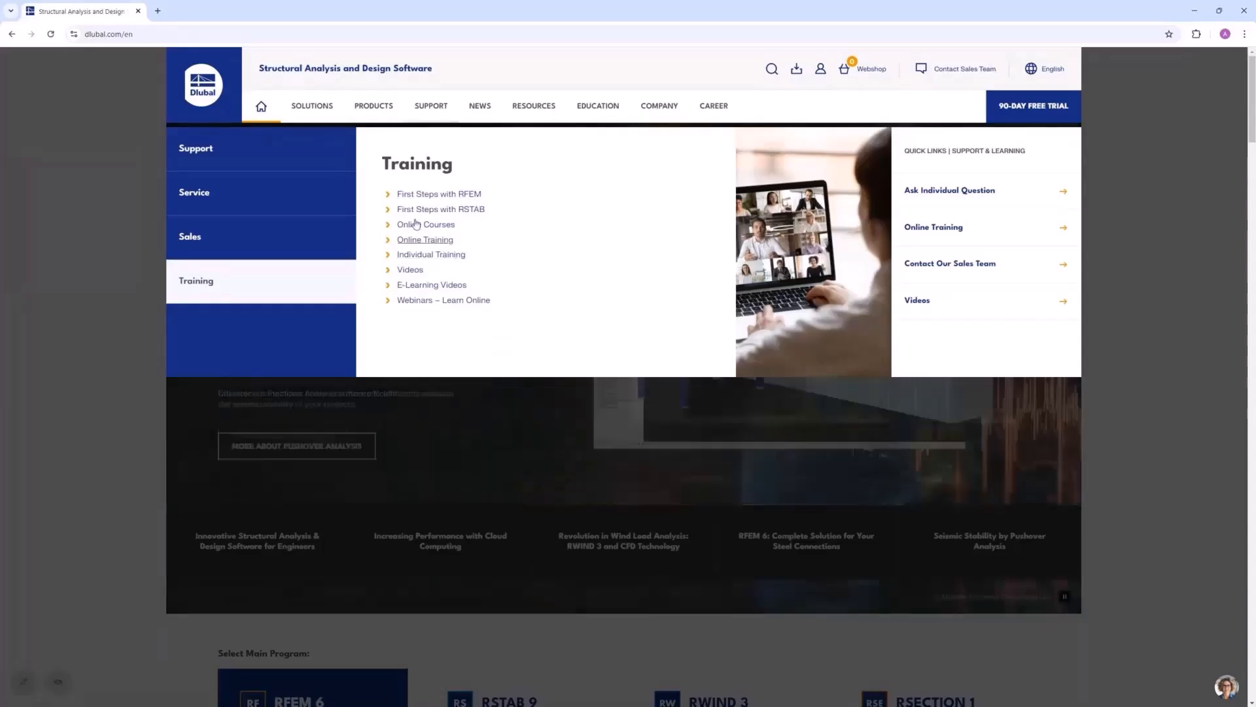
pyautogui.click(422, 227)
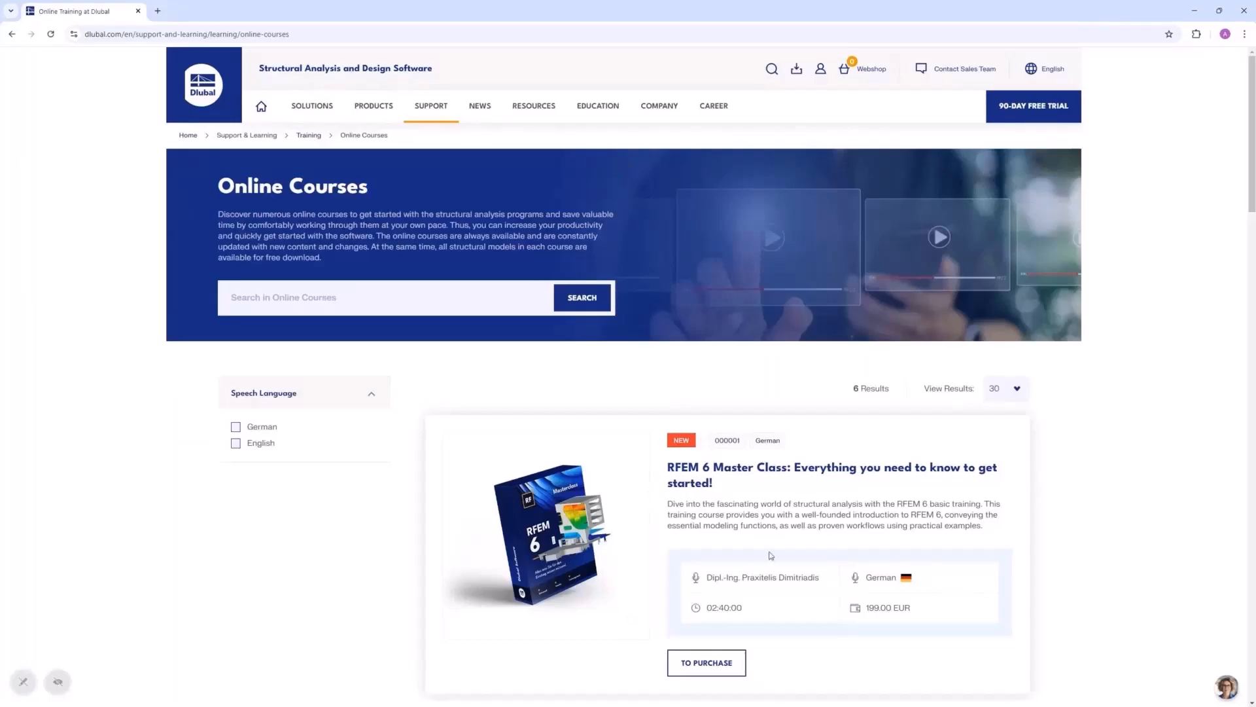
# Filter the online courses by English speech language and look through the listed RFEM 6, Eurocode 2 and Eurocode 3 masterclasses
pyautogui.click(236, 444)
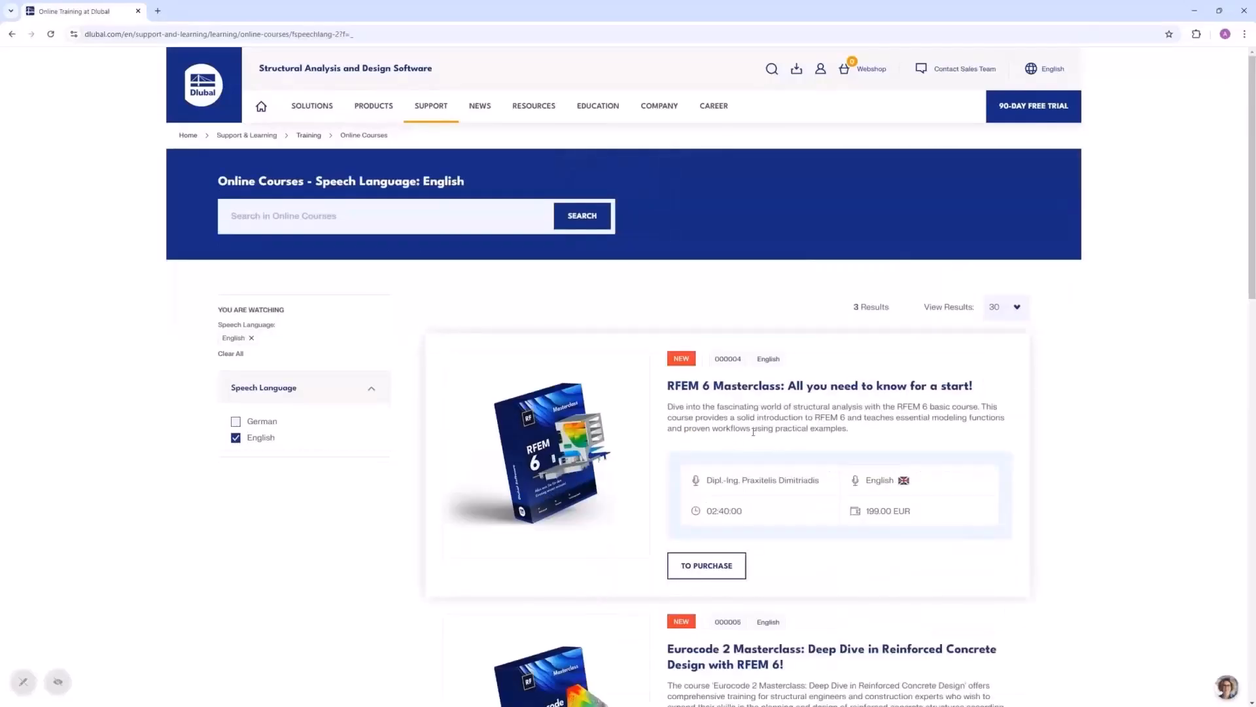
pyautogui.scroll(-2, 707, 322)
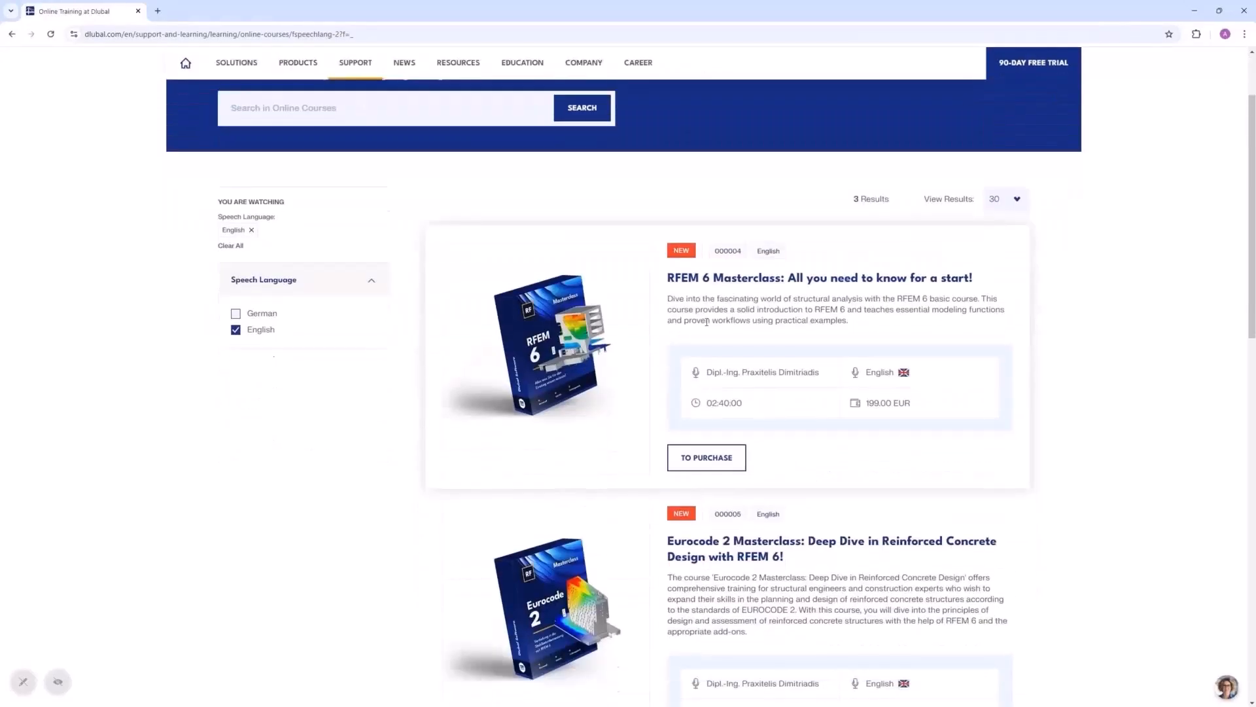
pyautogui.scroll(-3, 744, 391)
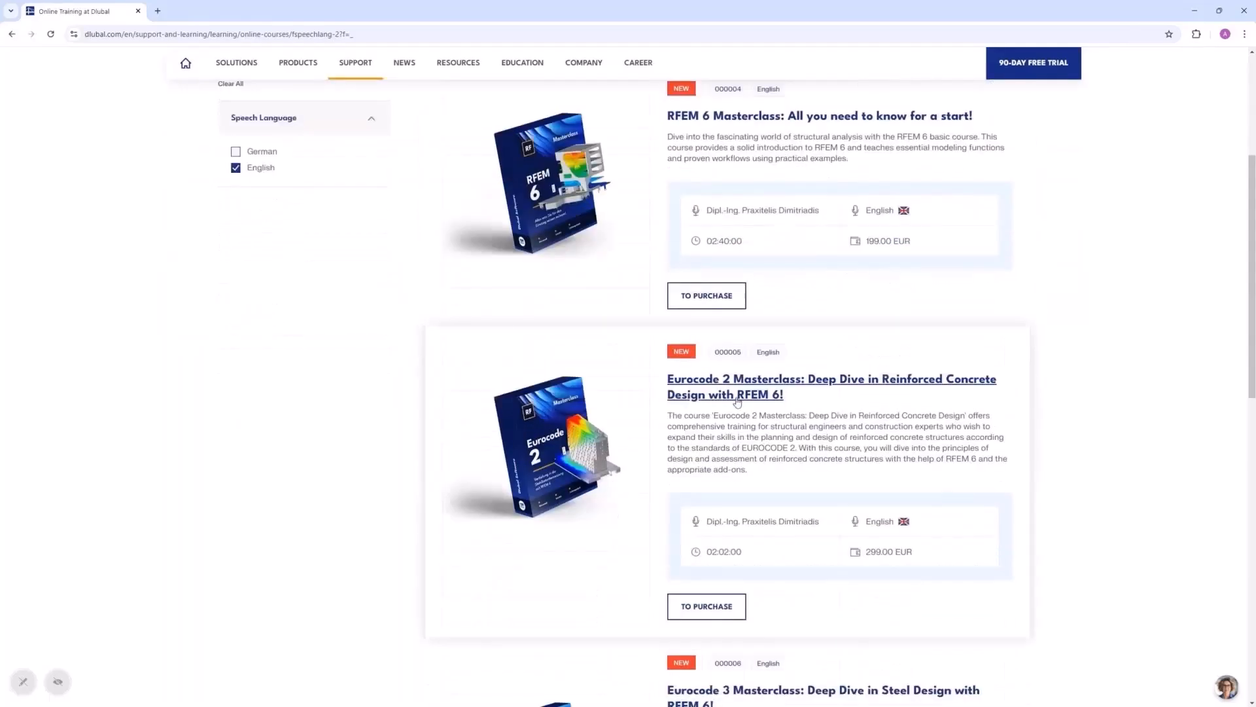
pyautogui.scroll(-3, 775, 456)
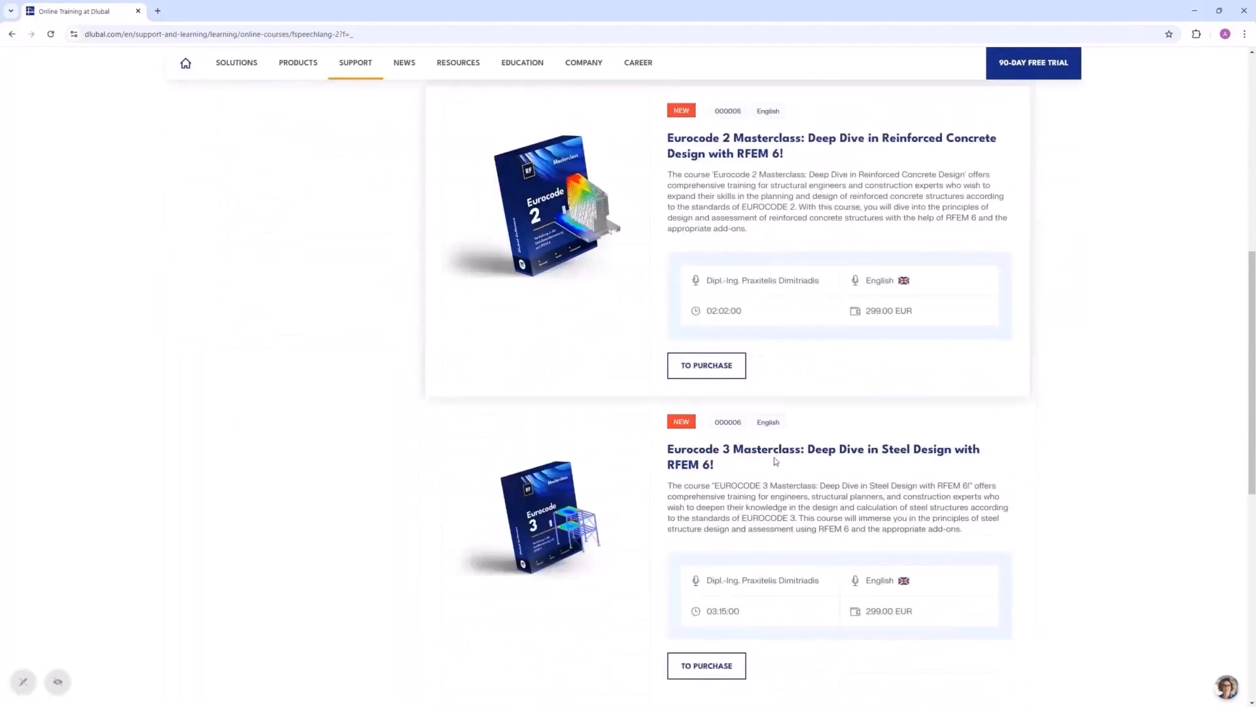
pyautogui.scroll(4, 728, 445)
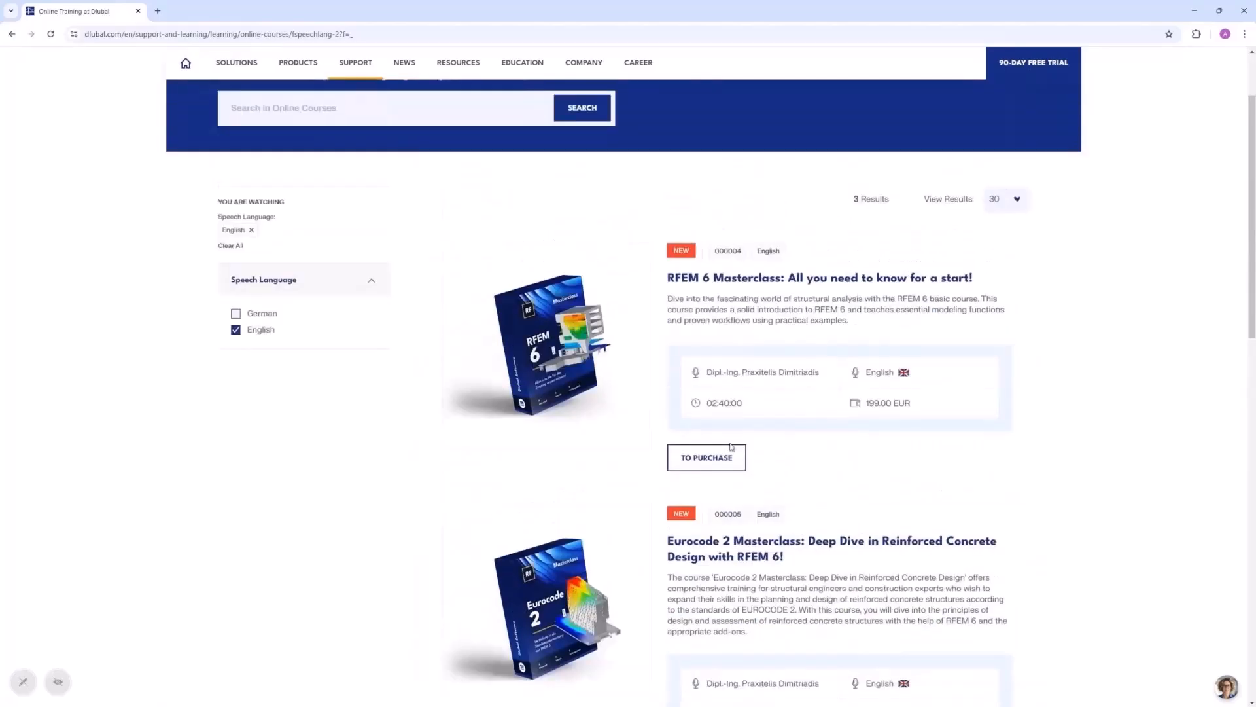